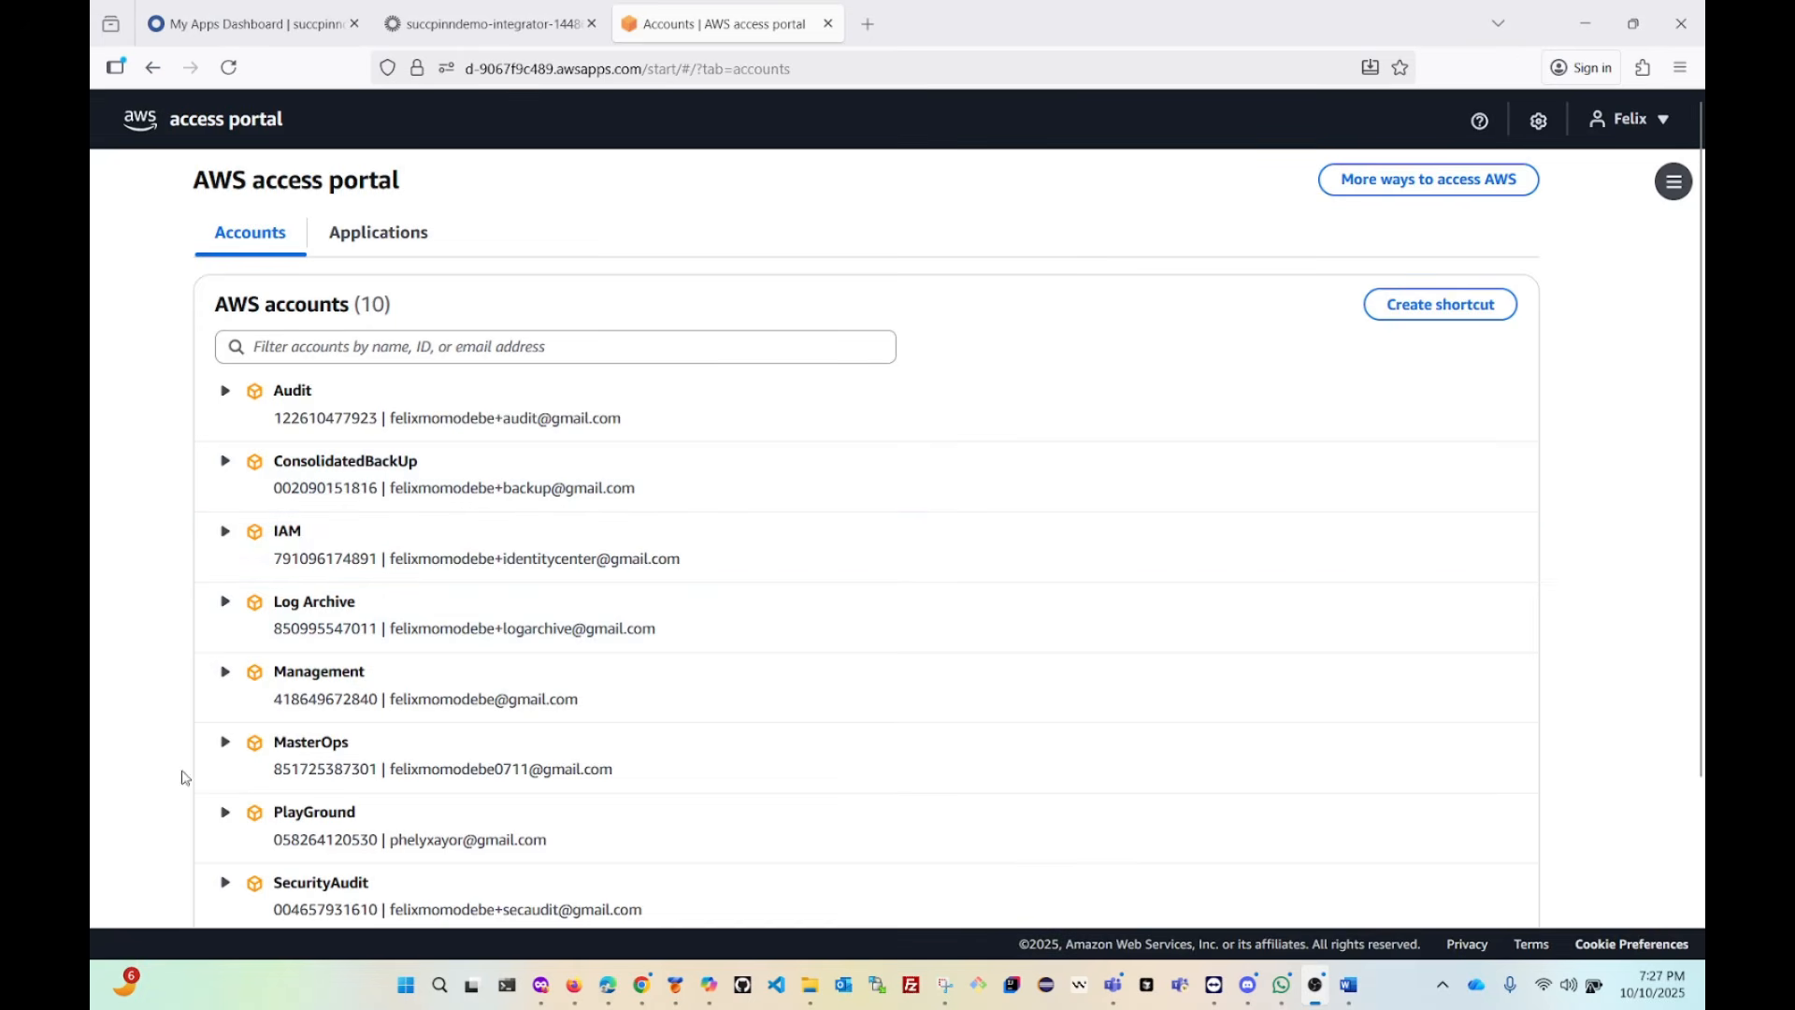
Open the Management account's console with AdministratorAccess and show the list of VPCs in N. Virginia.
{"action": "left_click", "coordinate": [227, 674]}
{"action": "scroll", "coordinate": [331, 661], "scroll_direction": "down", "scroll_amount": 1}
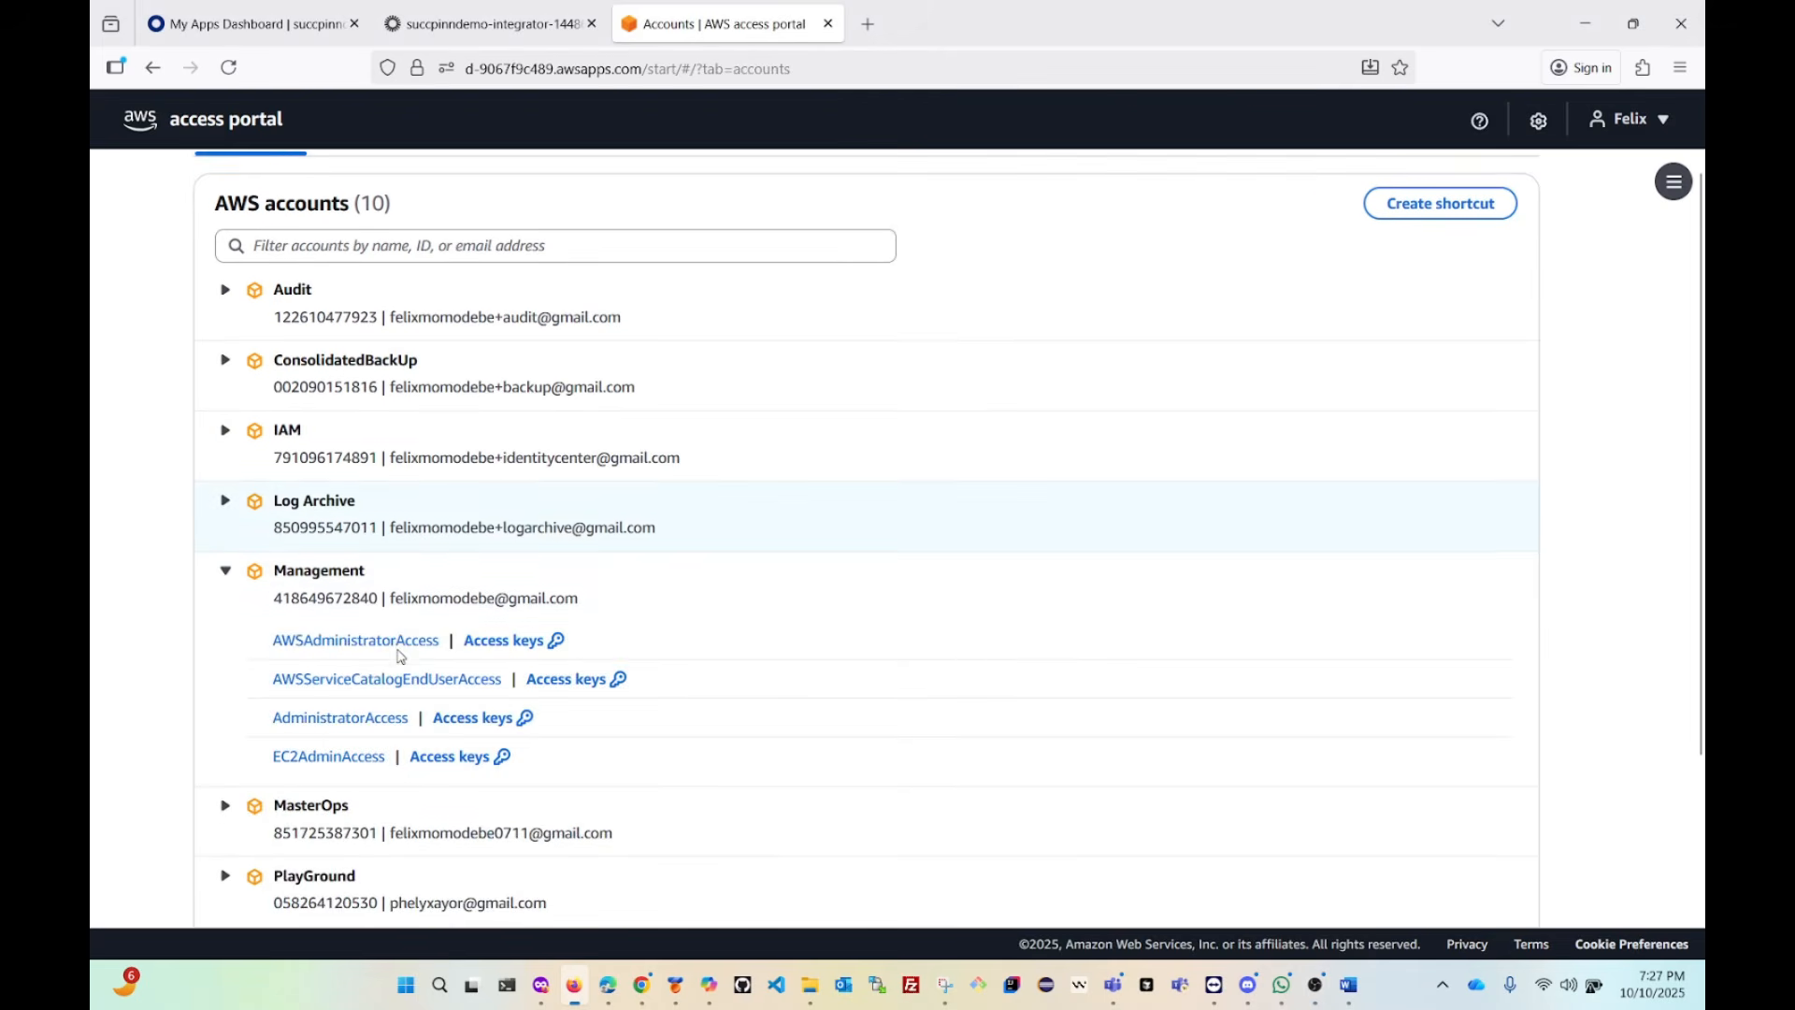
{"action": "left_click", "coordinate": [342, 725]}
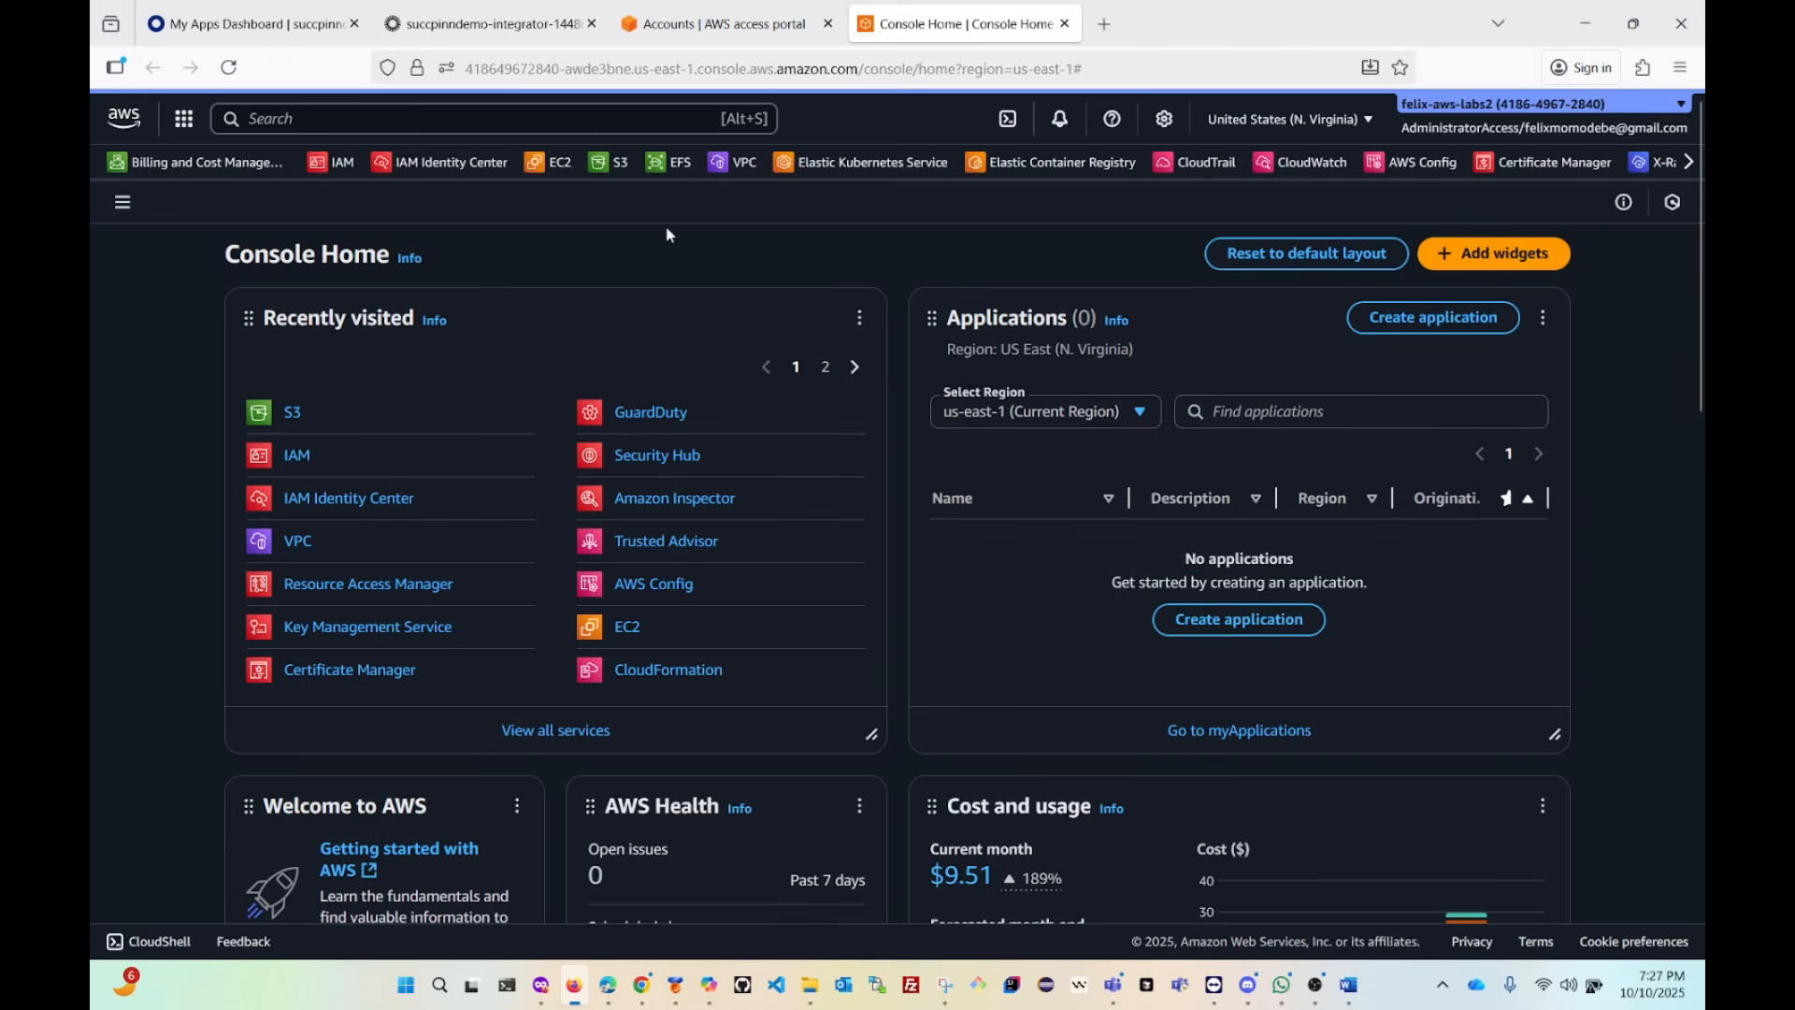
{"action": "left_click", "coordinate": [299, 545]}
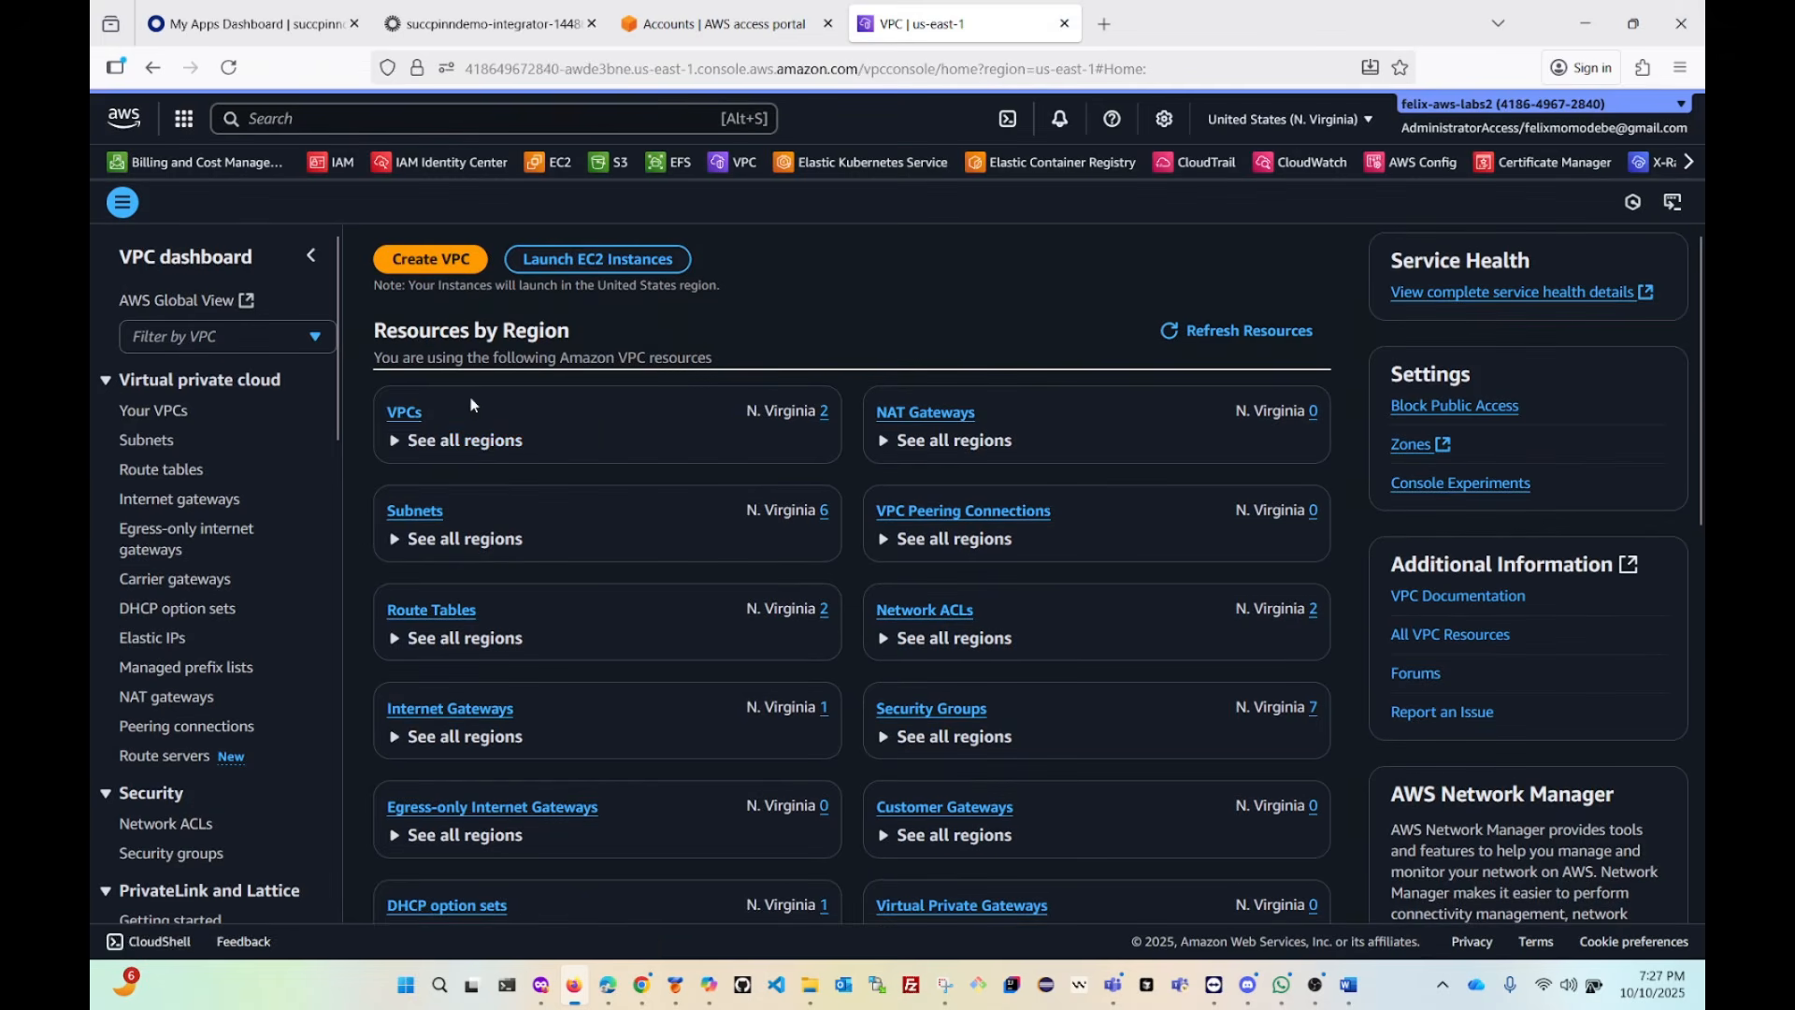
{"action": "left_click", "coordinate": [403, 416]}
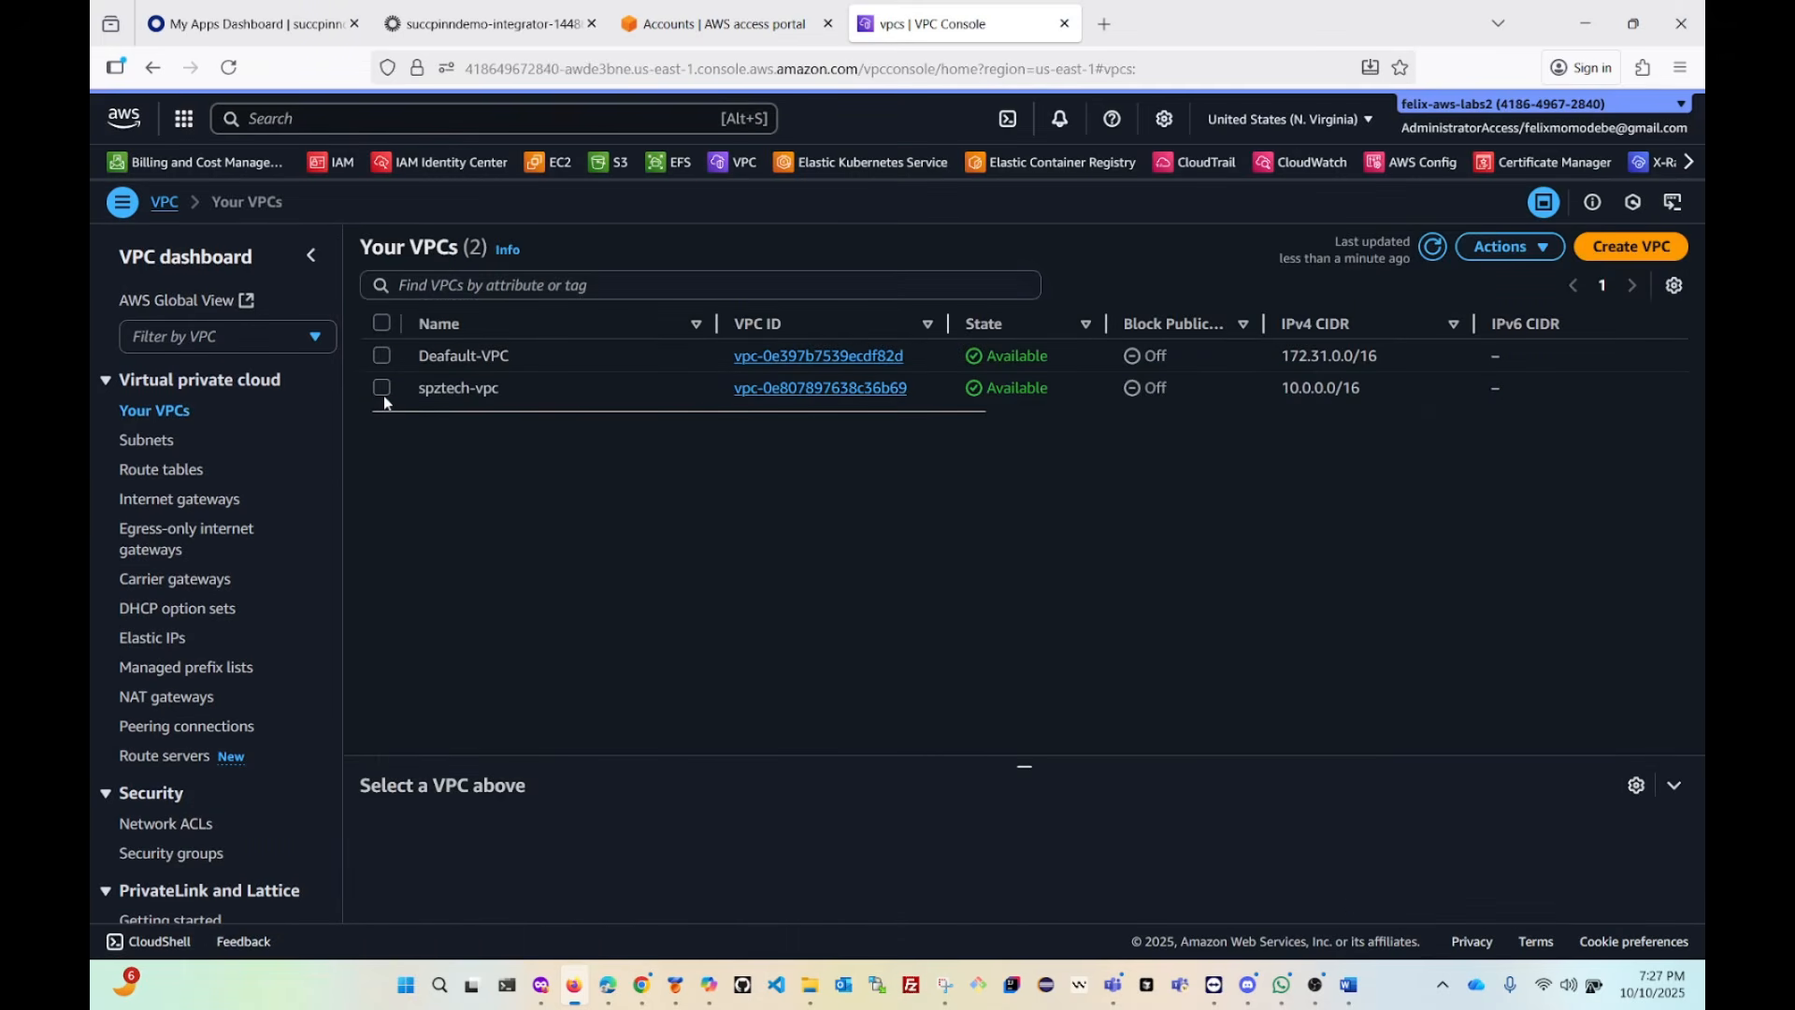
Delete the spztech-vpc VPC, confirming with "delete", and refresh the VPC list.
{"action": "left_click", "coordinate": [383, 389]}
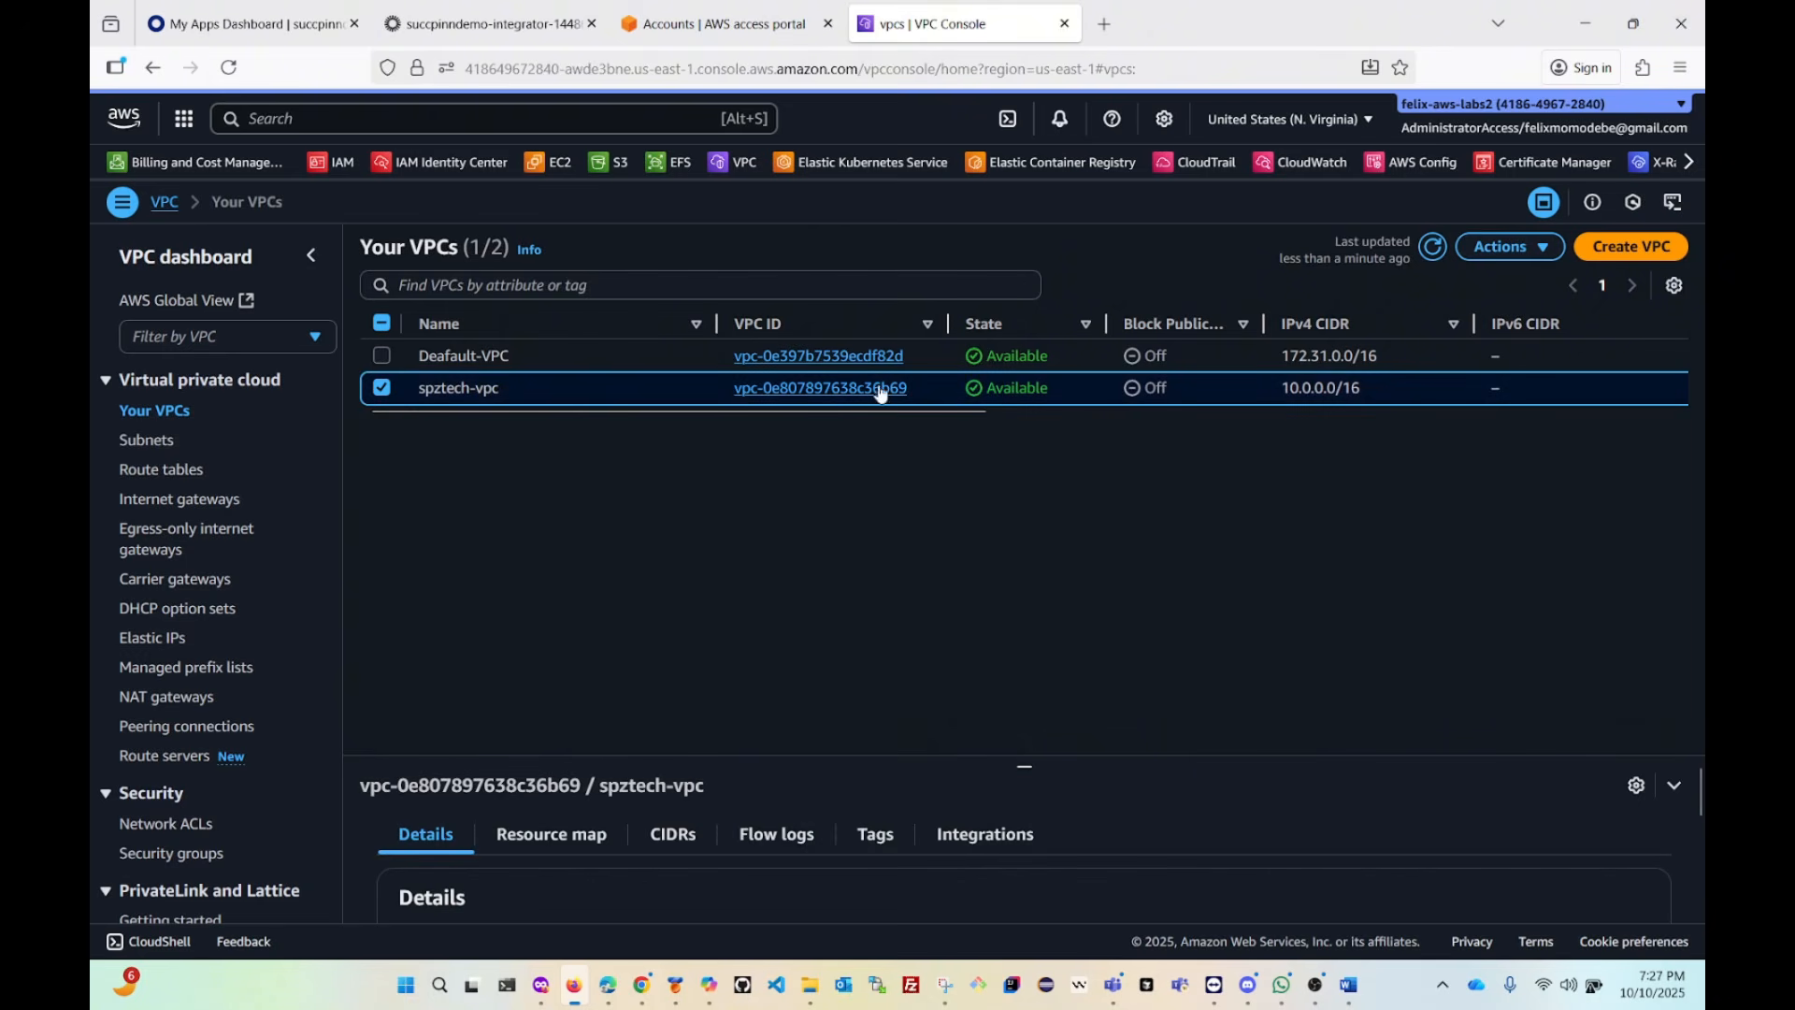
{"action": "left_click", "coordinate": [1507, 247]}
{"action": "left_click", "coordinate": [1433, 463]}
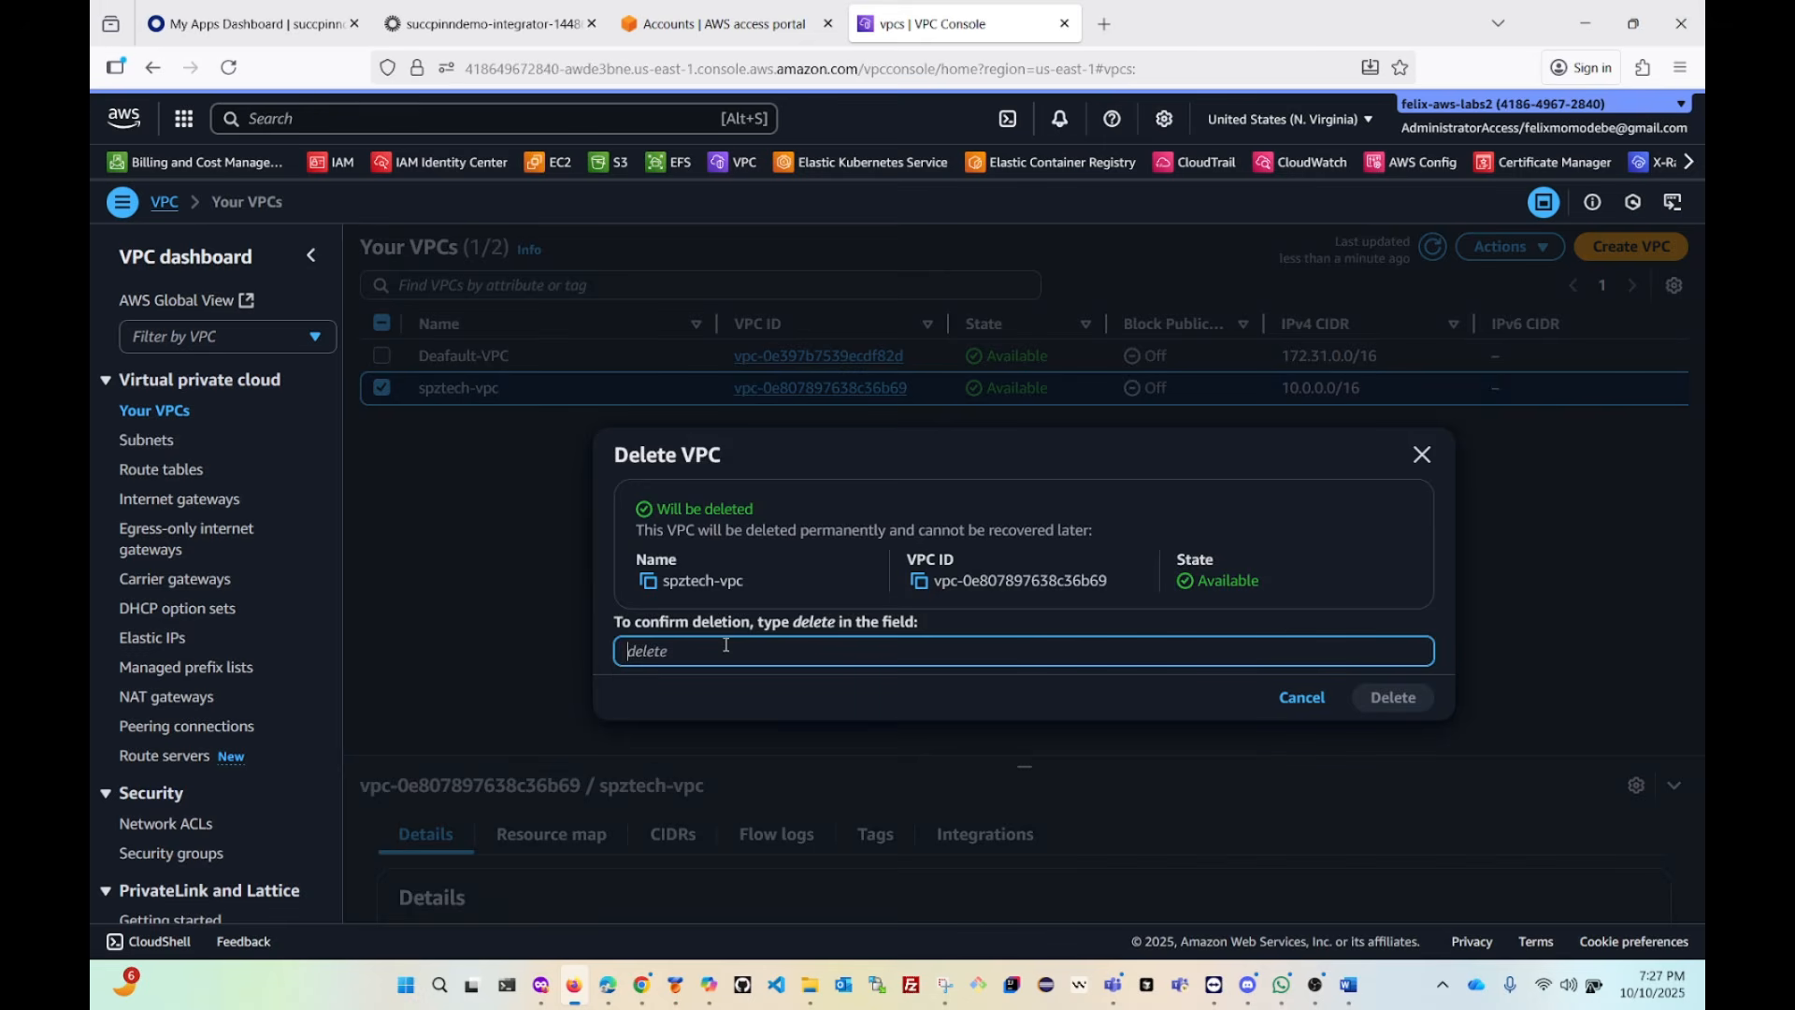
{"action": "type", "text": "delete"}
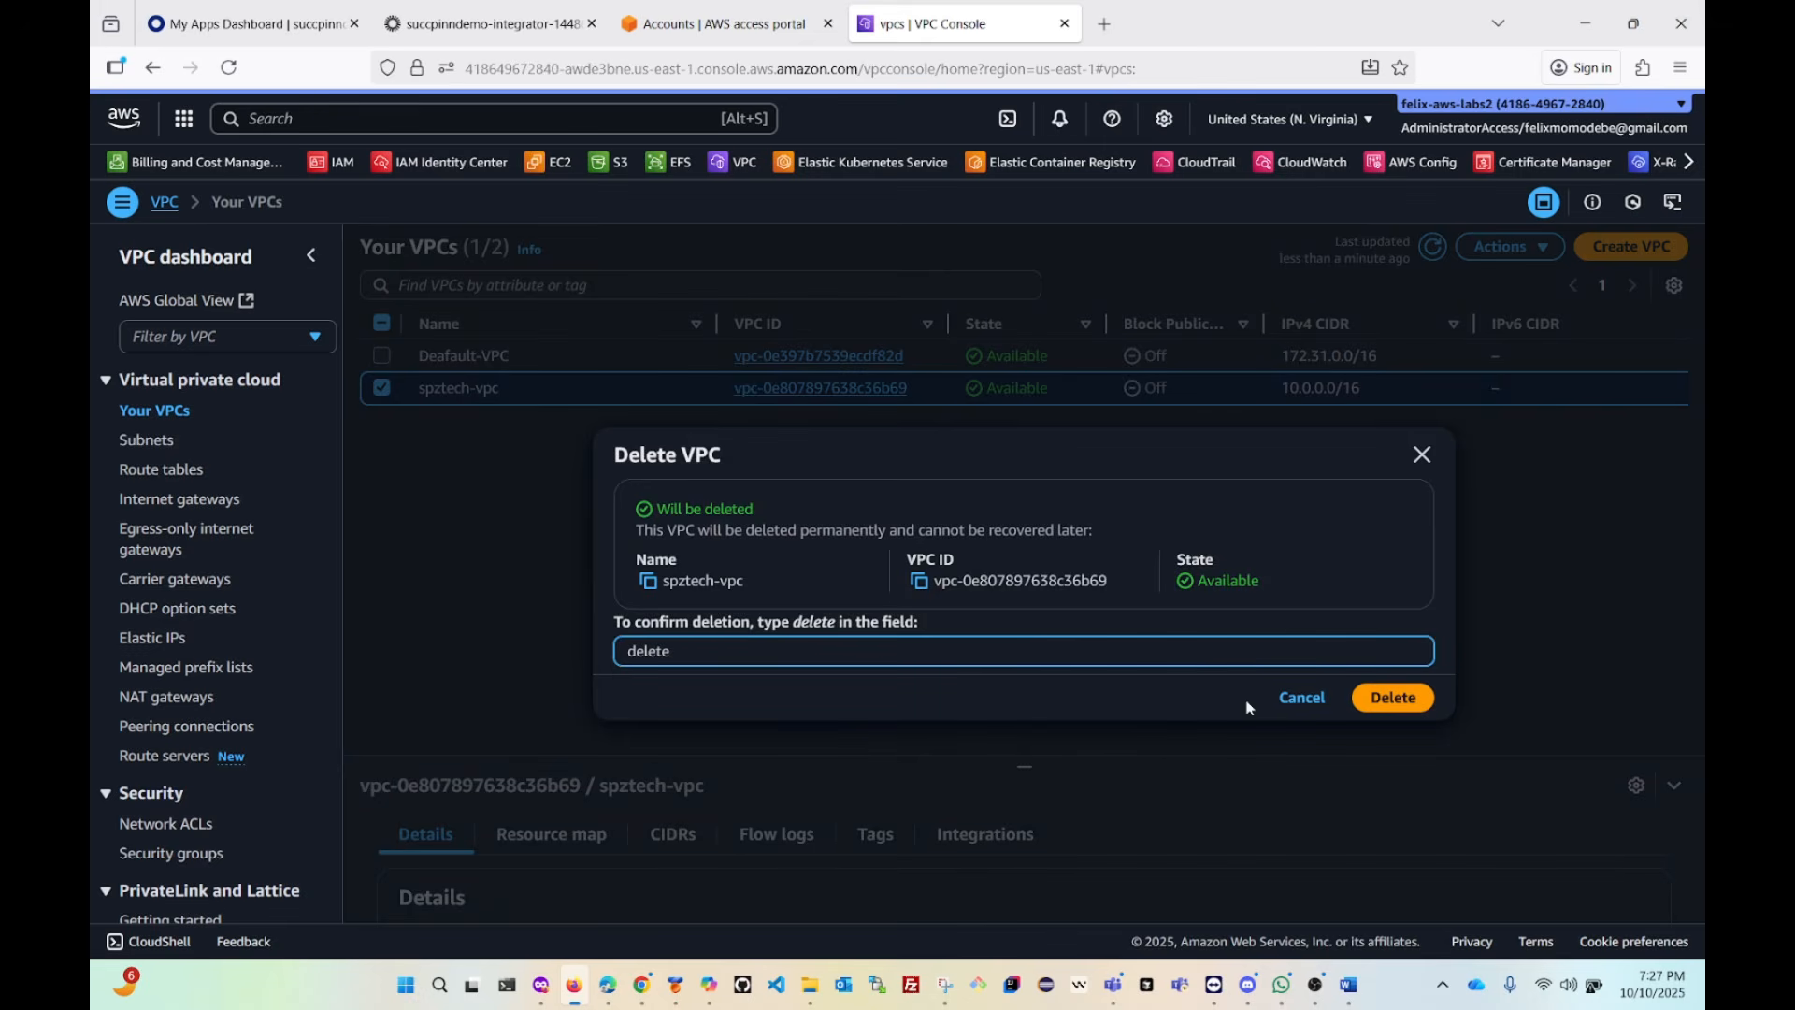
{"action": "left_click", "coordinate": [1384, 699]}
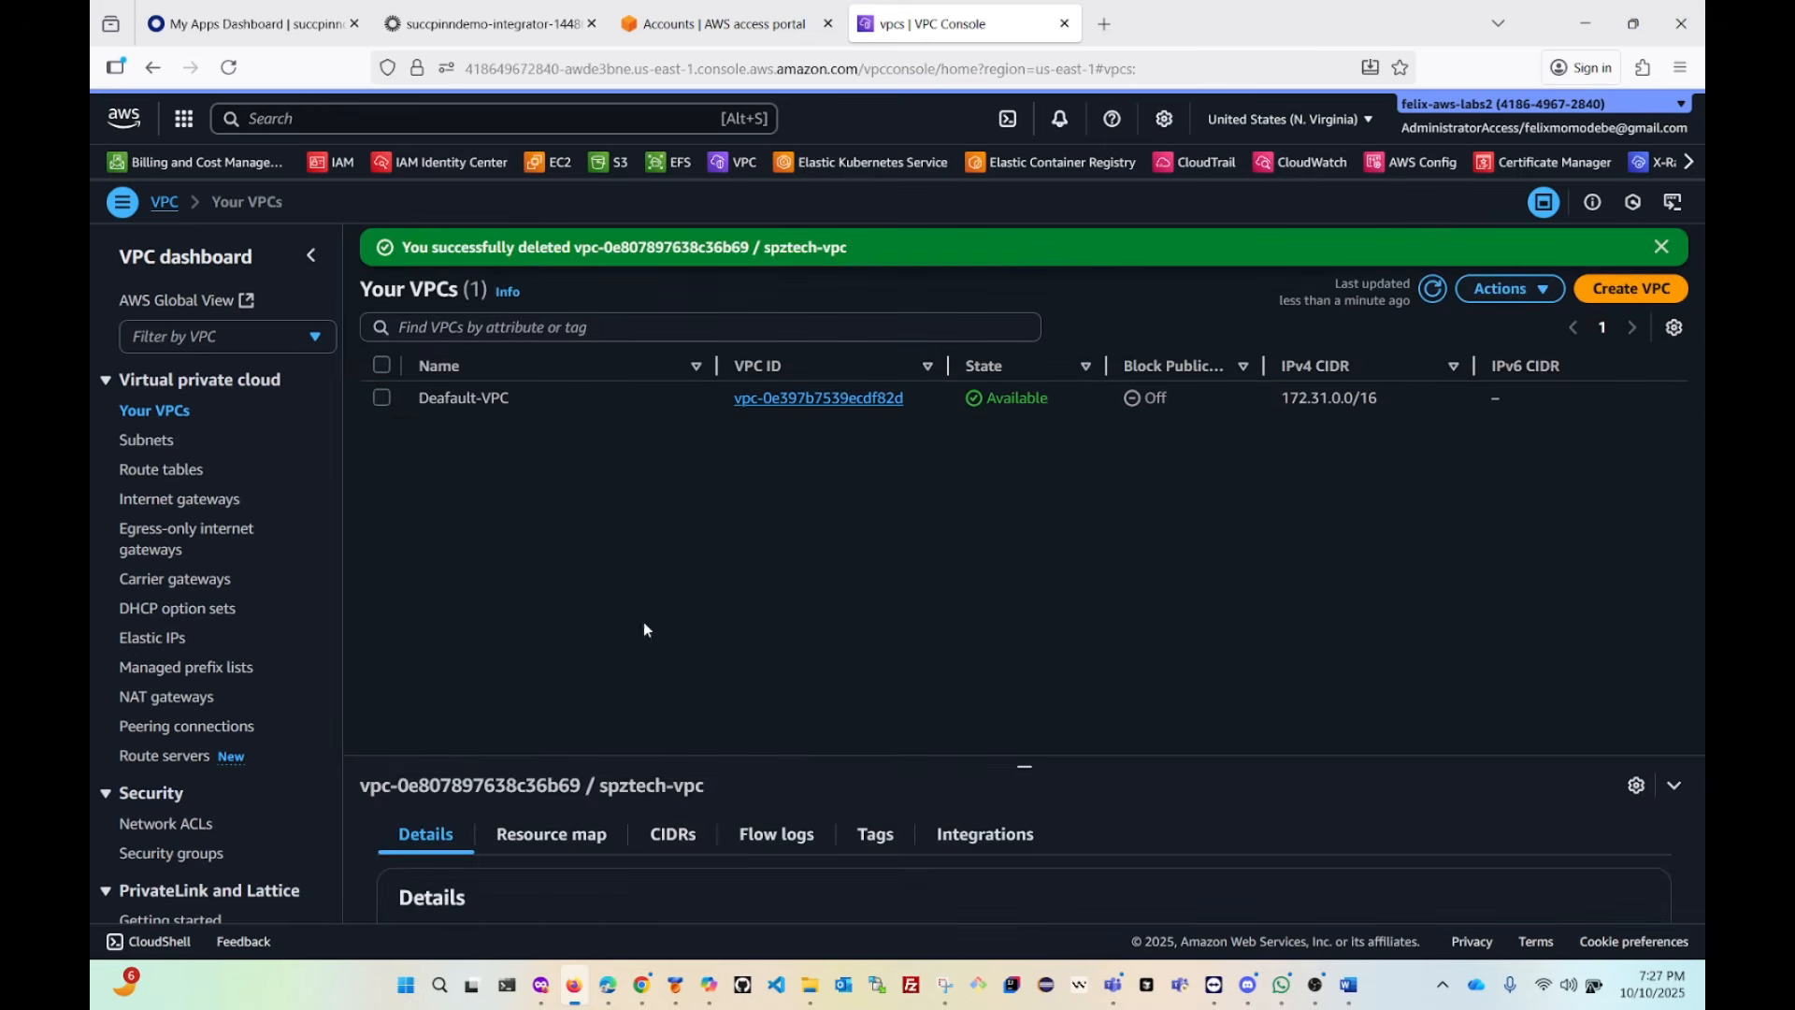
{"action": "left_click", "coordinate": [1431, 291]}
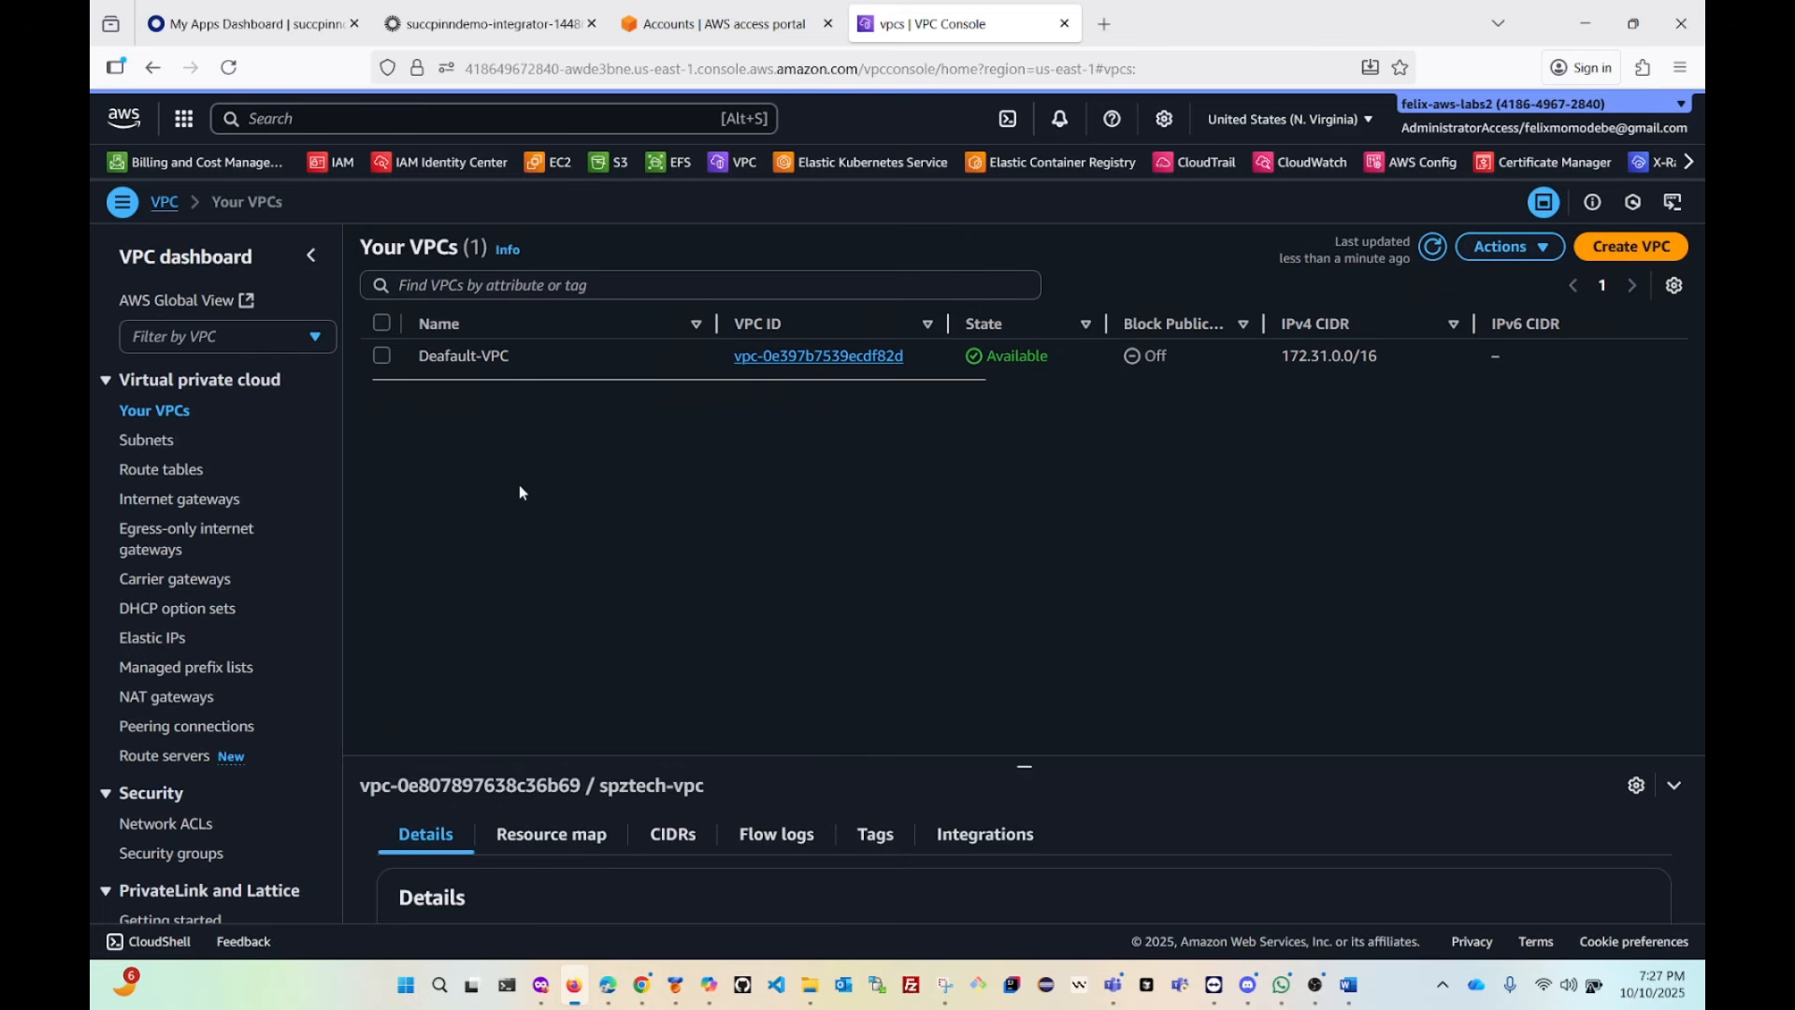
Start a new VPC-only configuration with the name tag shared-with-ram-vpc.
{"action": "left_click", "coordinate": [1630, 249]}
{"action": "left_click", "coordinate": [218, 518]}
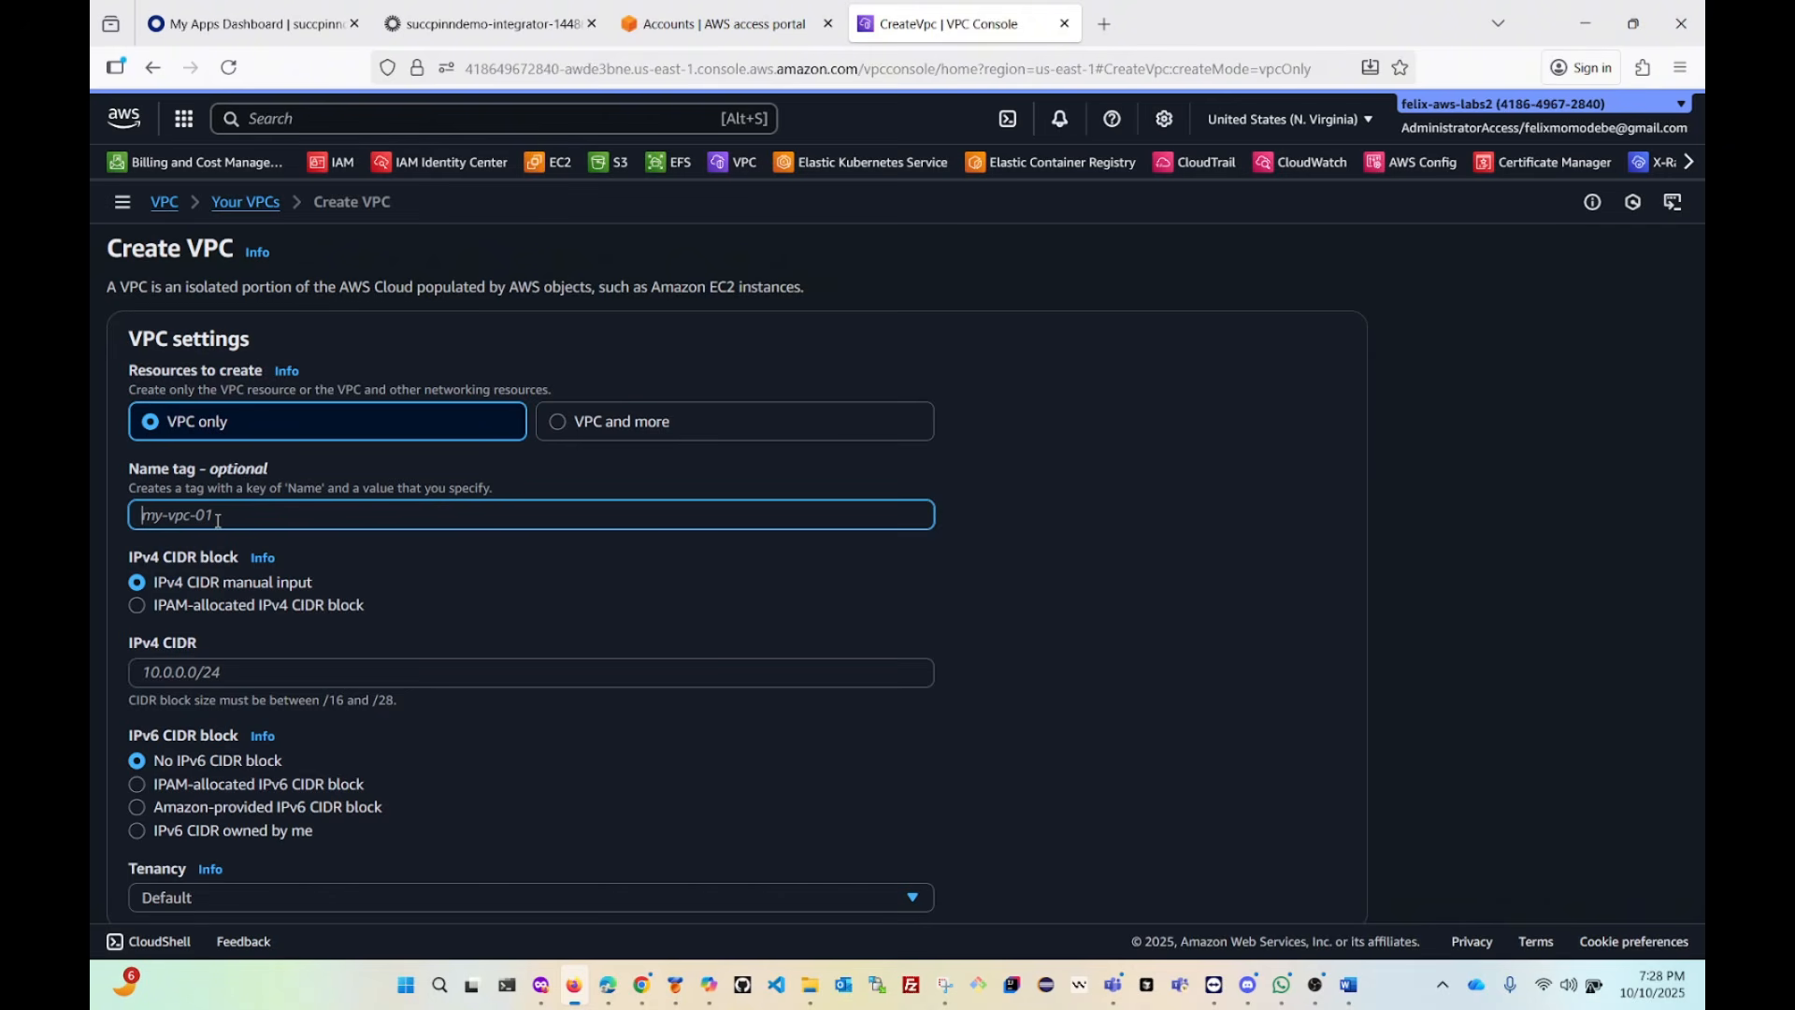
{"action": "type", "text": "shared"}
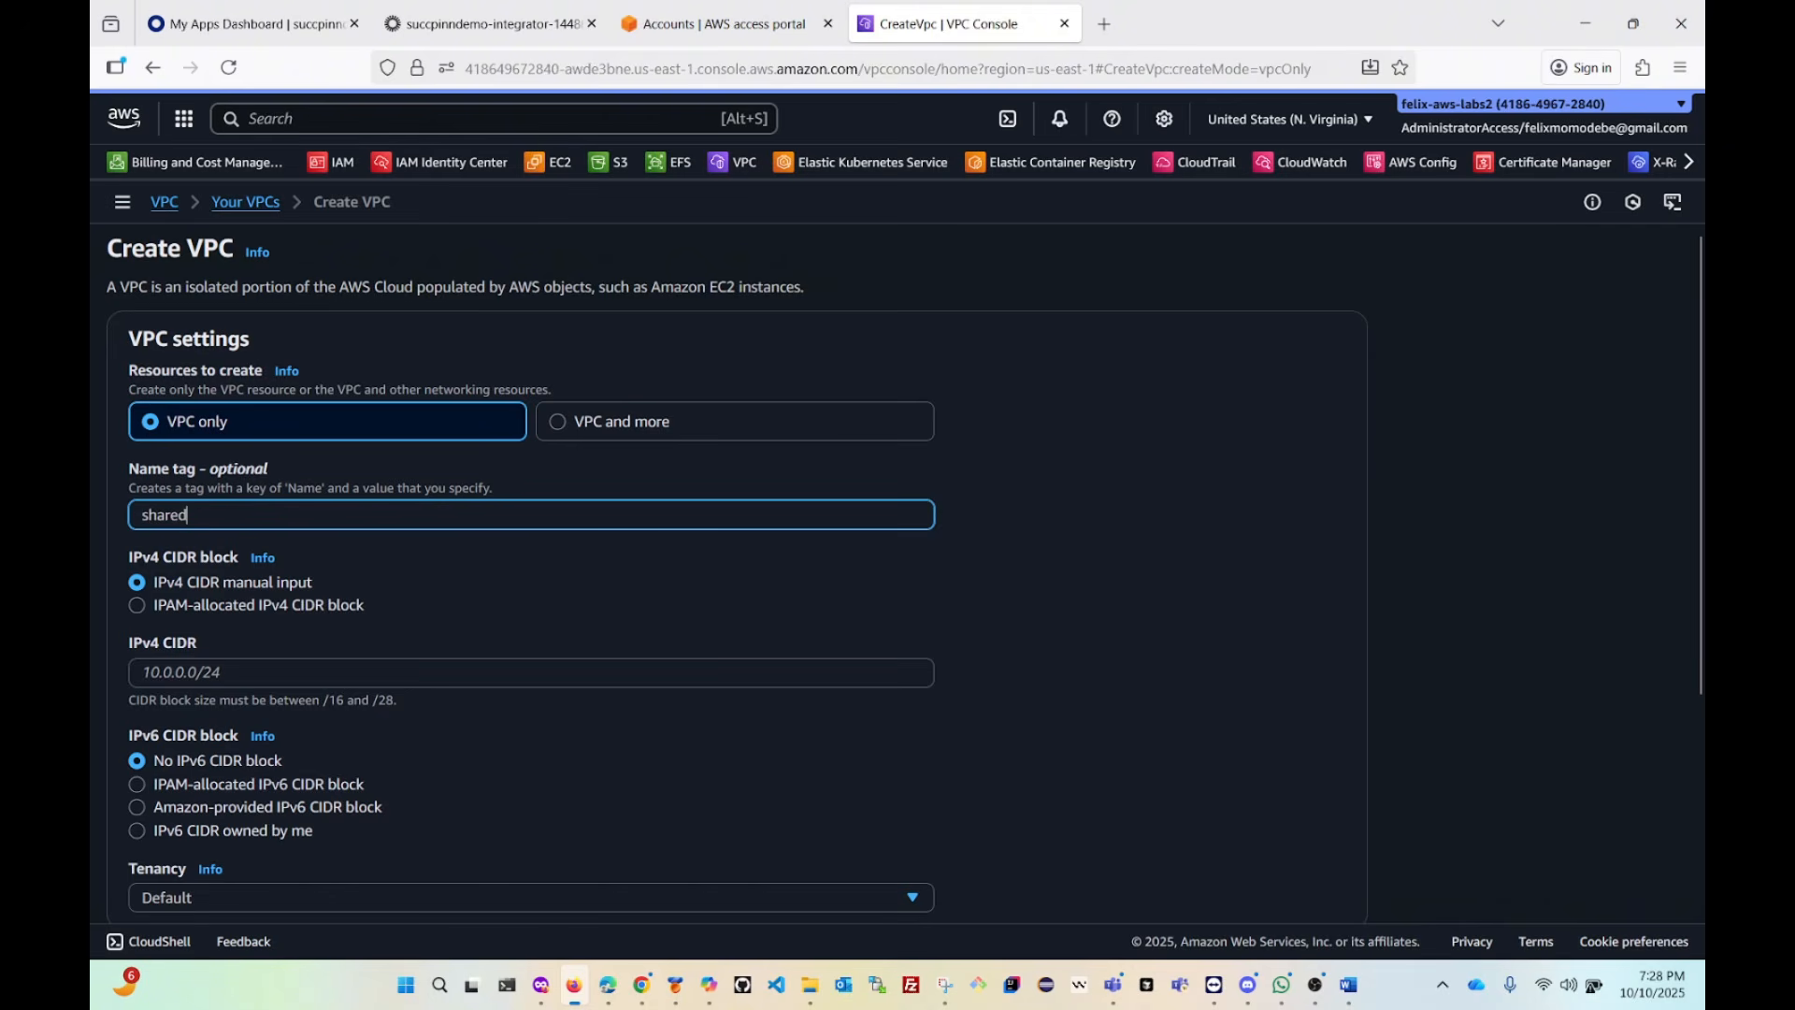
{"action": "type", "text": "-with0r"}
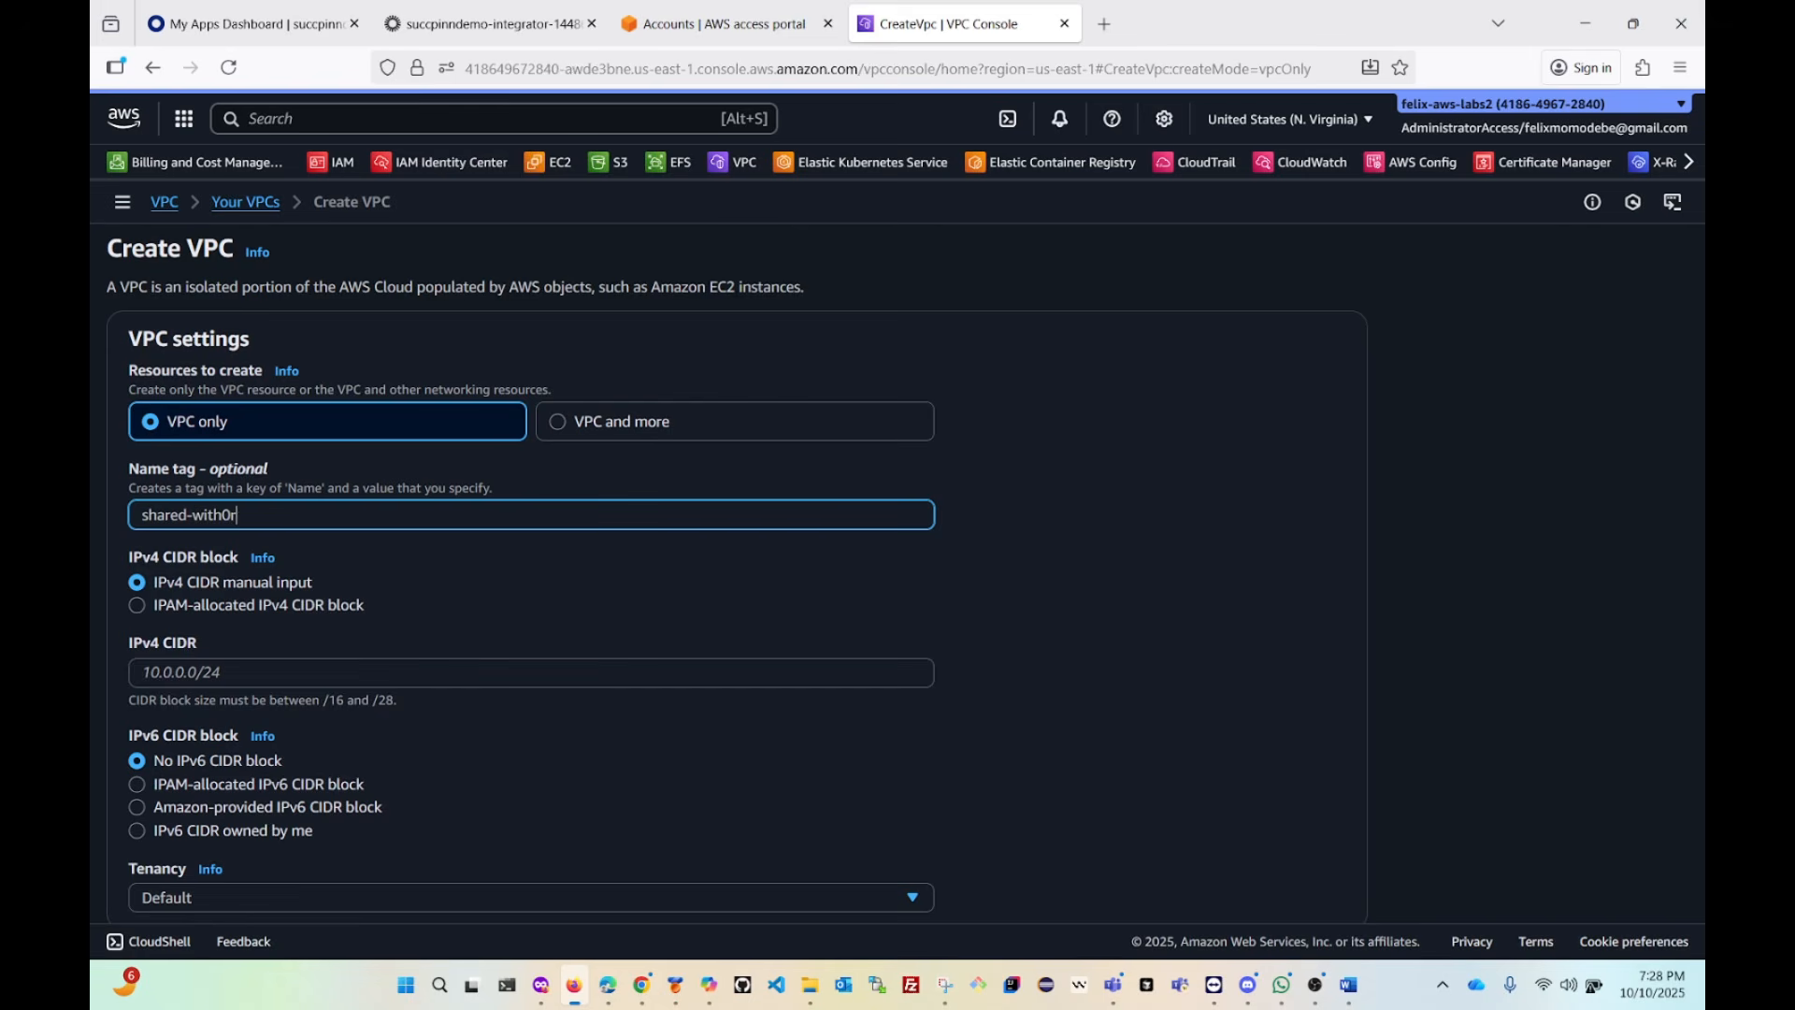
{"action": "type", "text": "am-vpc"}
{"action": "left_click", "coordinate": [233, 525]}
{"action": "key", "text": "BackSpace"}
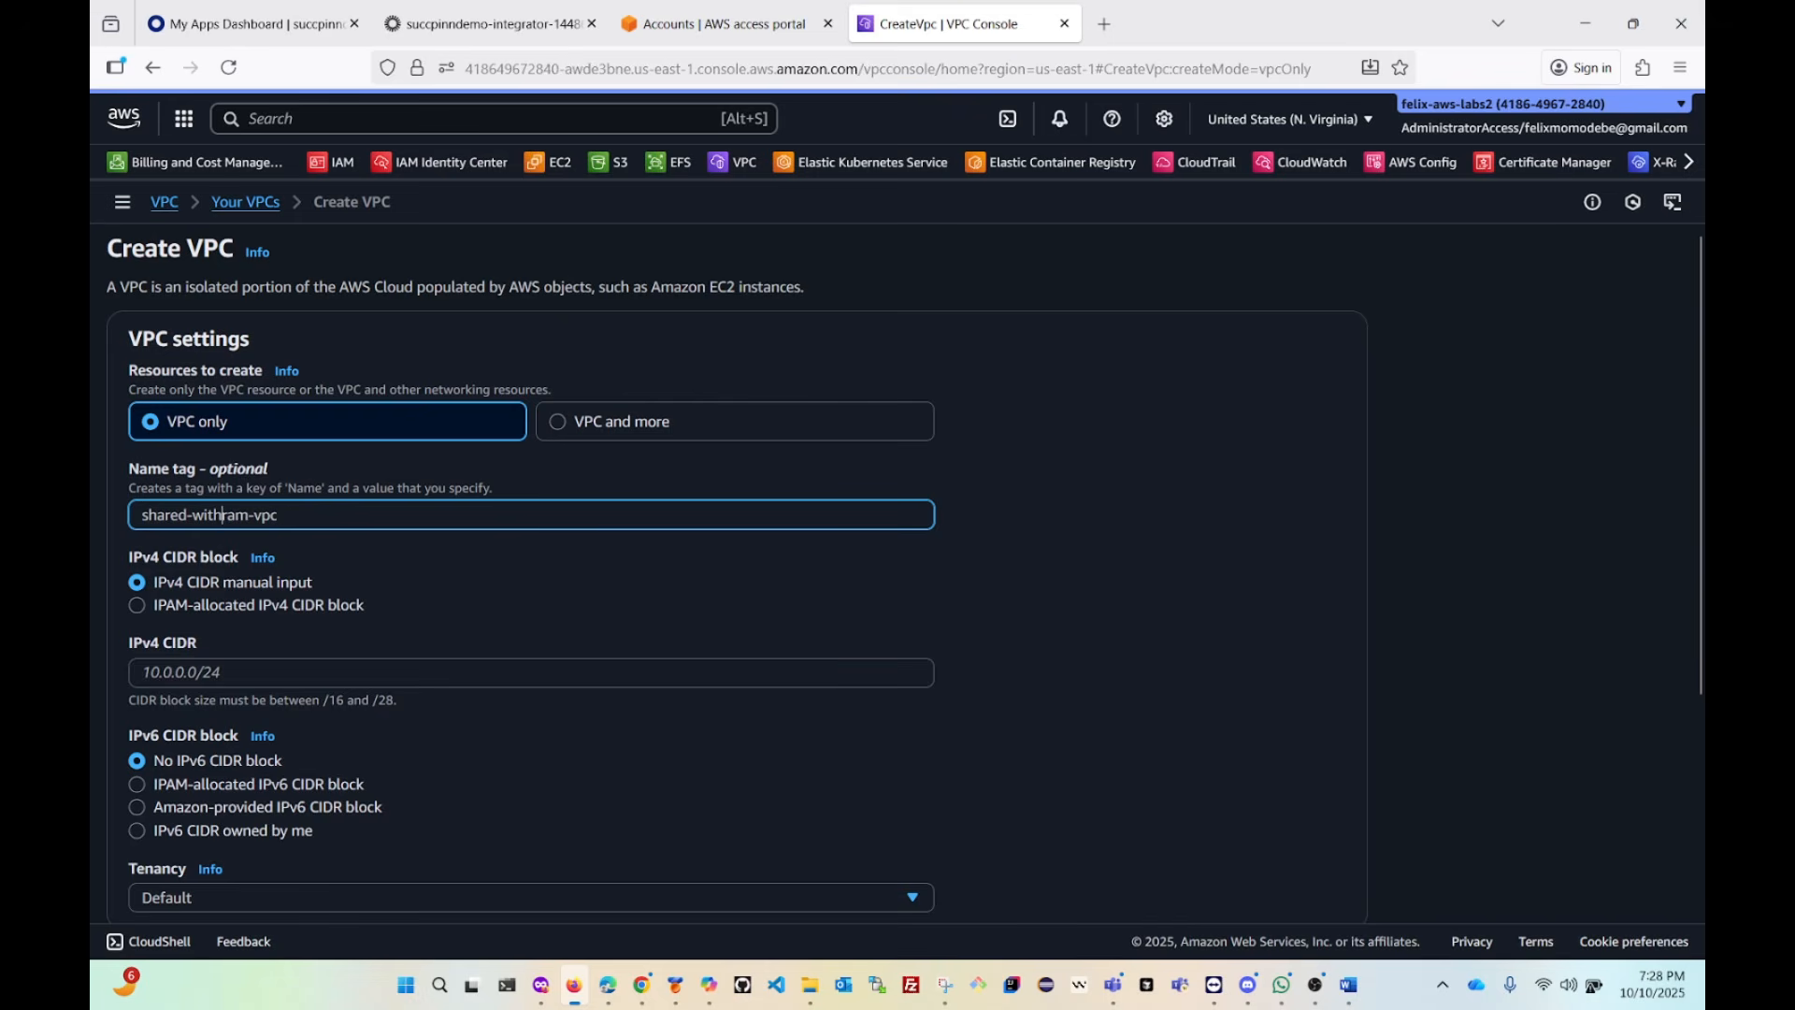
{"action": "type", "text": "-0"}
{"action": "key", "text": "BackSpace"}
{"action": "type", "text": "-"}
{"action": "key", "text": "BackSpace"}
Set the VPC's IPv4 CIDR to 10.0.0.0/16 and create the VPC.
{"action": "scroll", "coordinate": [352, 561], "scroll_direction": "down", "scroll_amount": 2}
{"action": "left_click", "coordinate": [246, 452]}
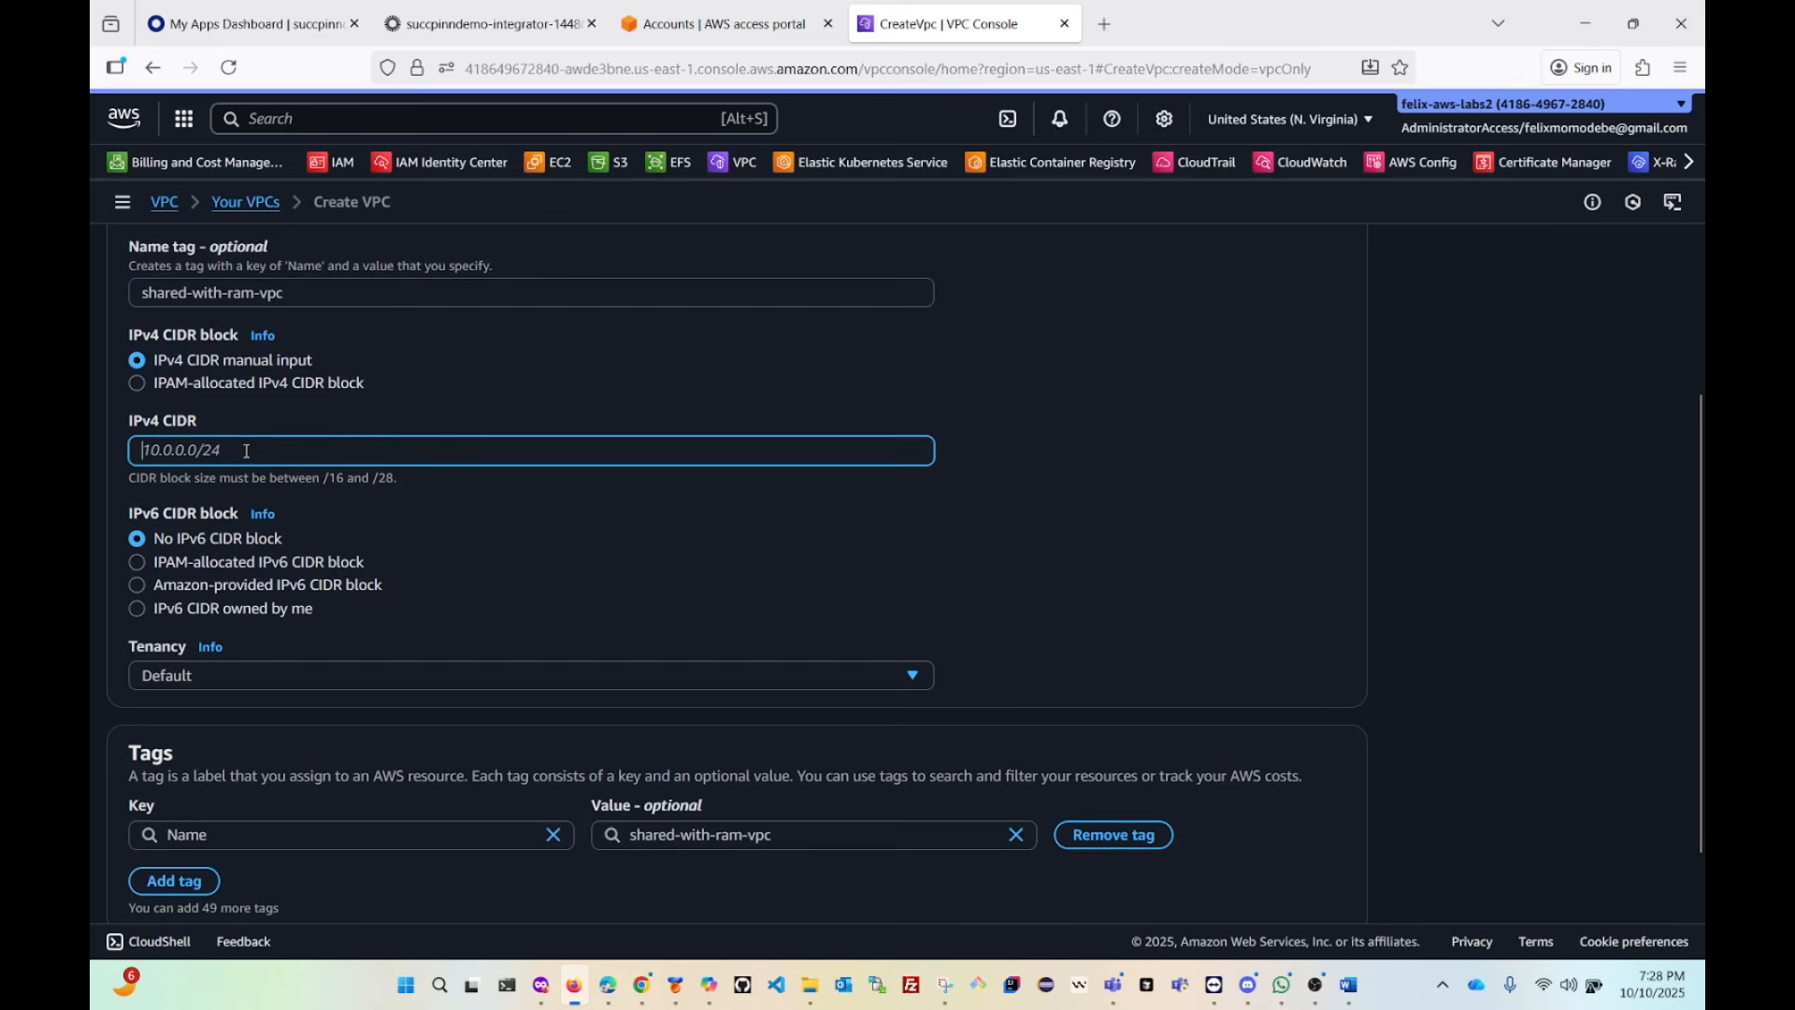
{"action": "type", "text": "10.0.0.0/16"}
{"action": "scroll", "coordinate": [321, 585], "scroll_direction": "down", "scroll_amount": 1}
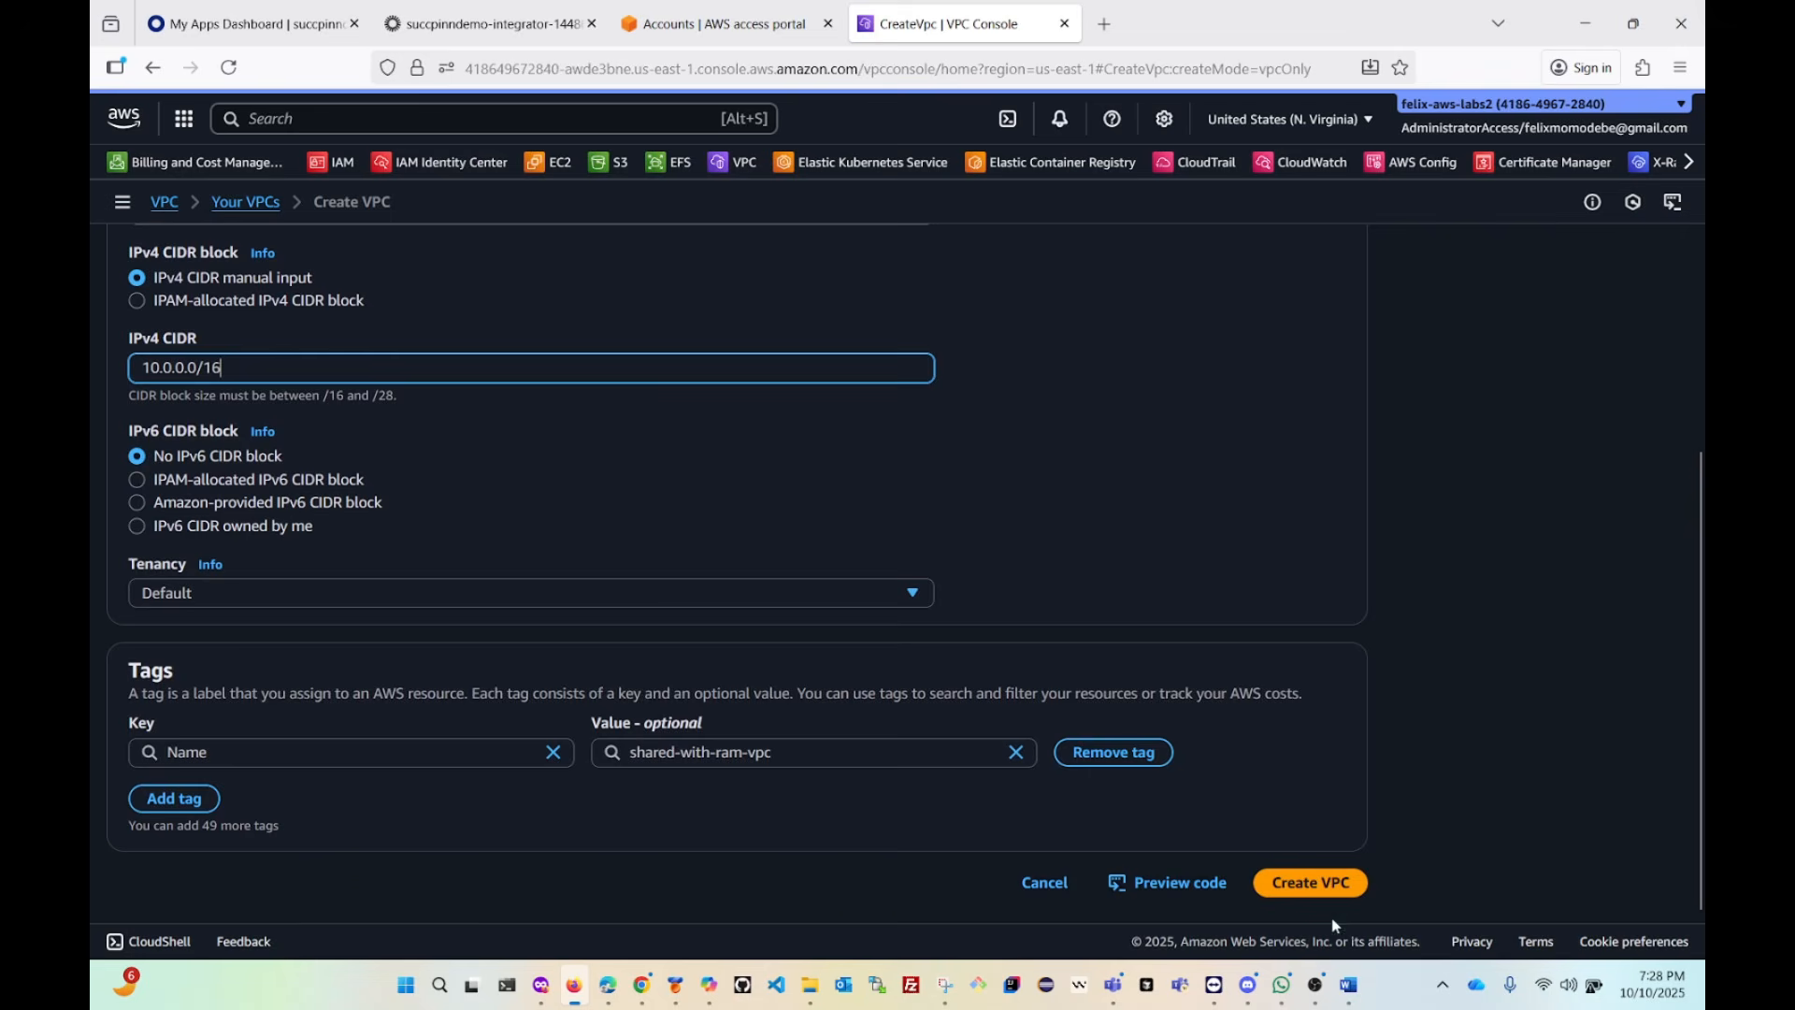
{"action": "left_click", "coordinate": [1305, 884]}
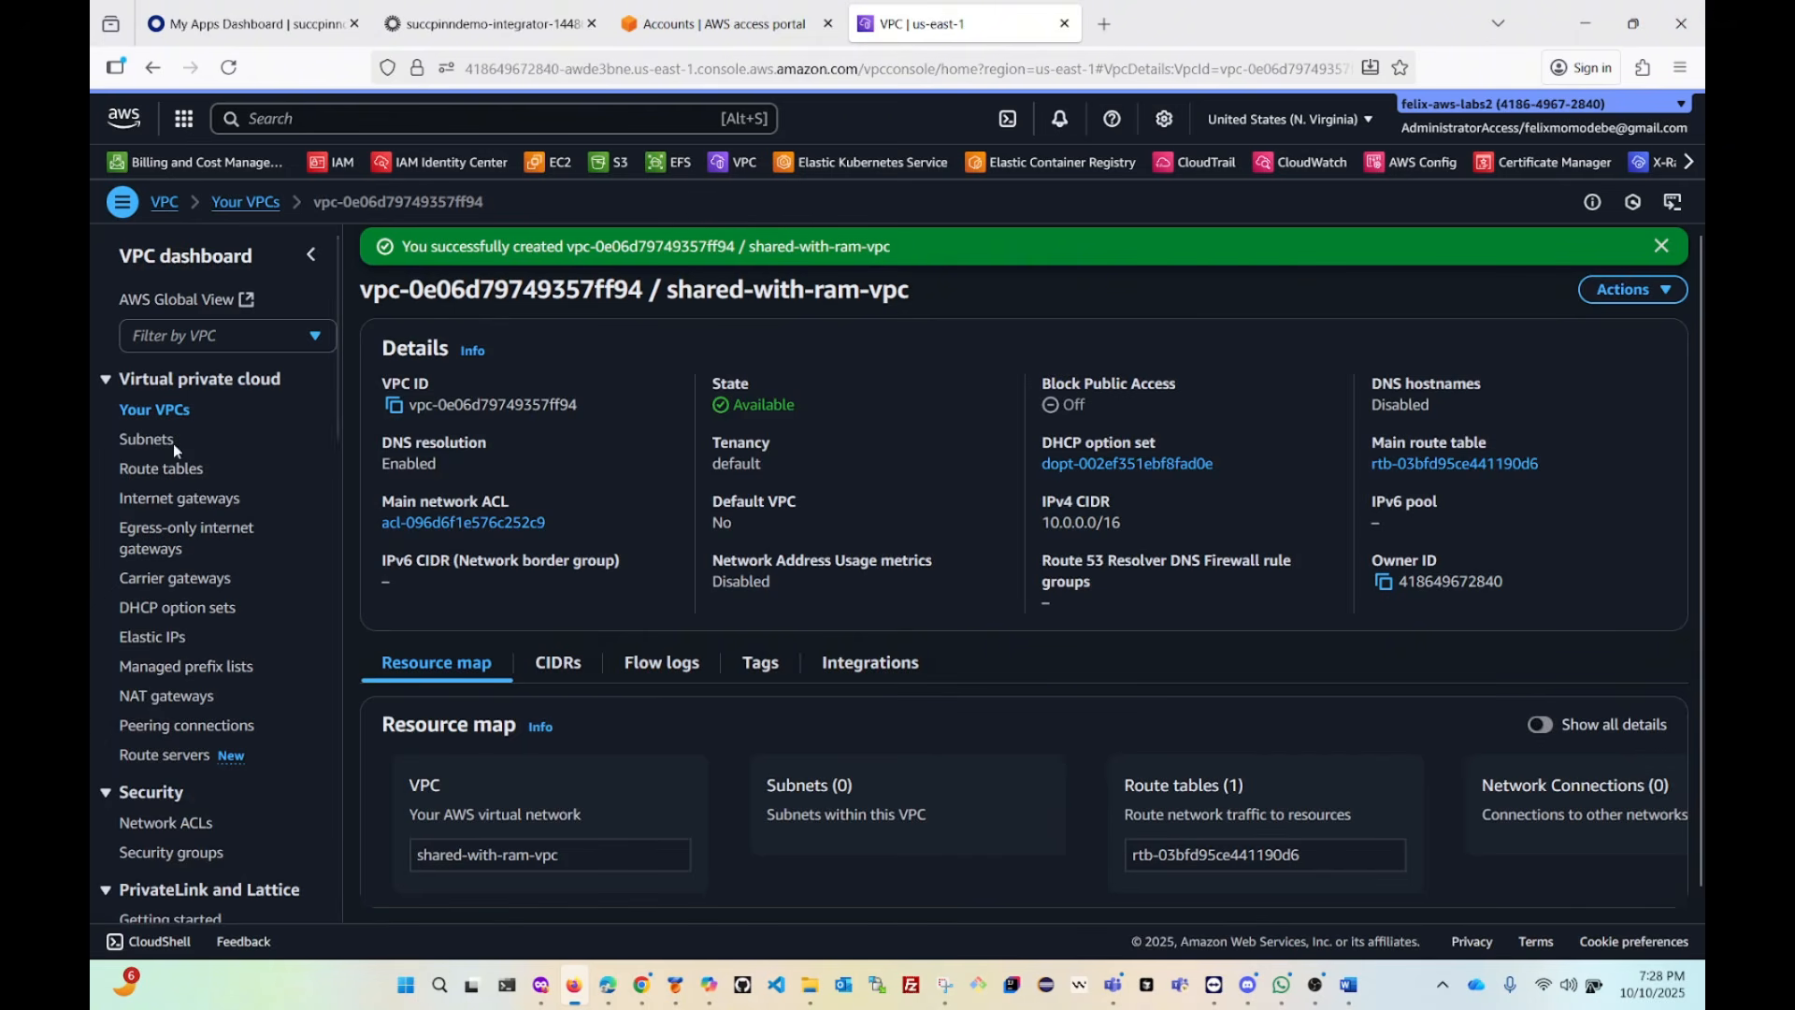
Start creating a subnet in the shared-with-ram-vpc VPC.
{"action": "left_click", "coordinate": [143, 449]}
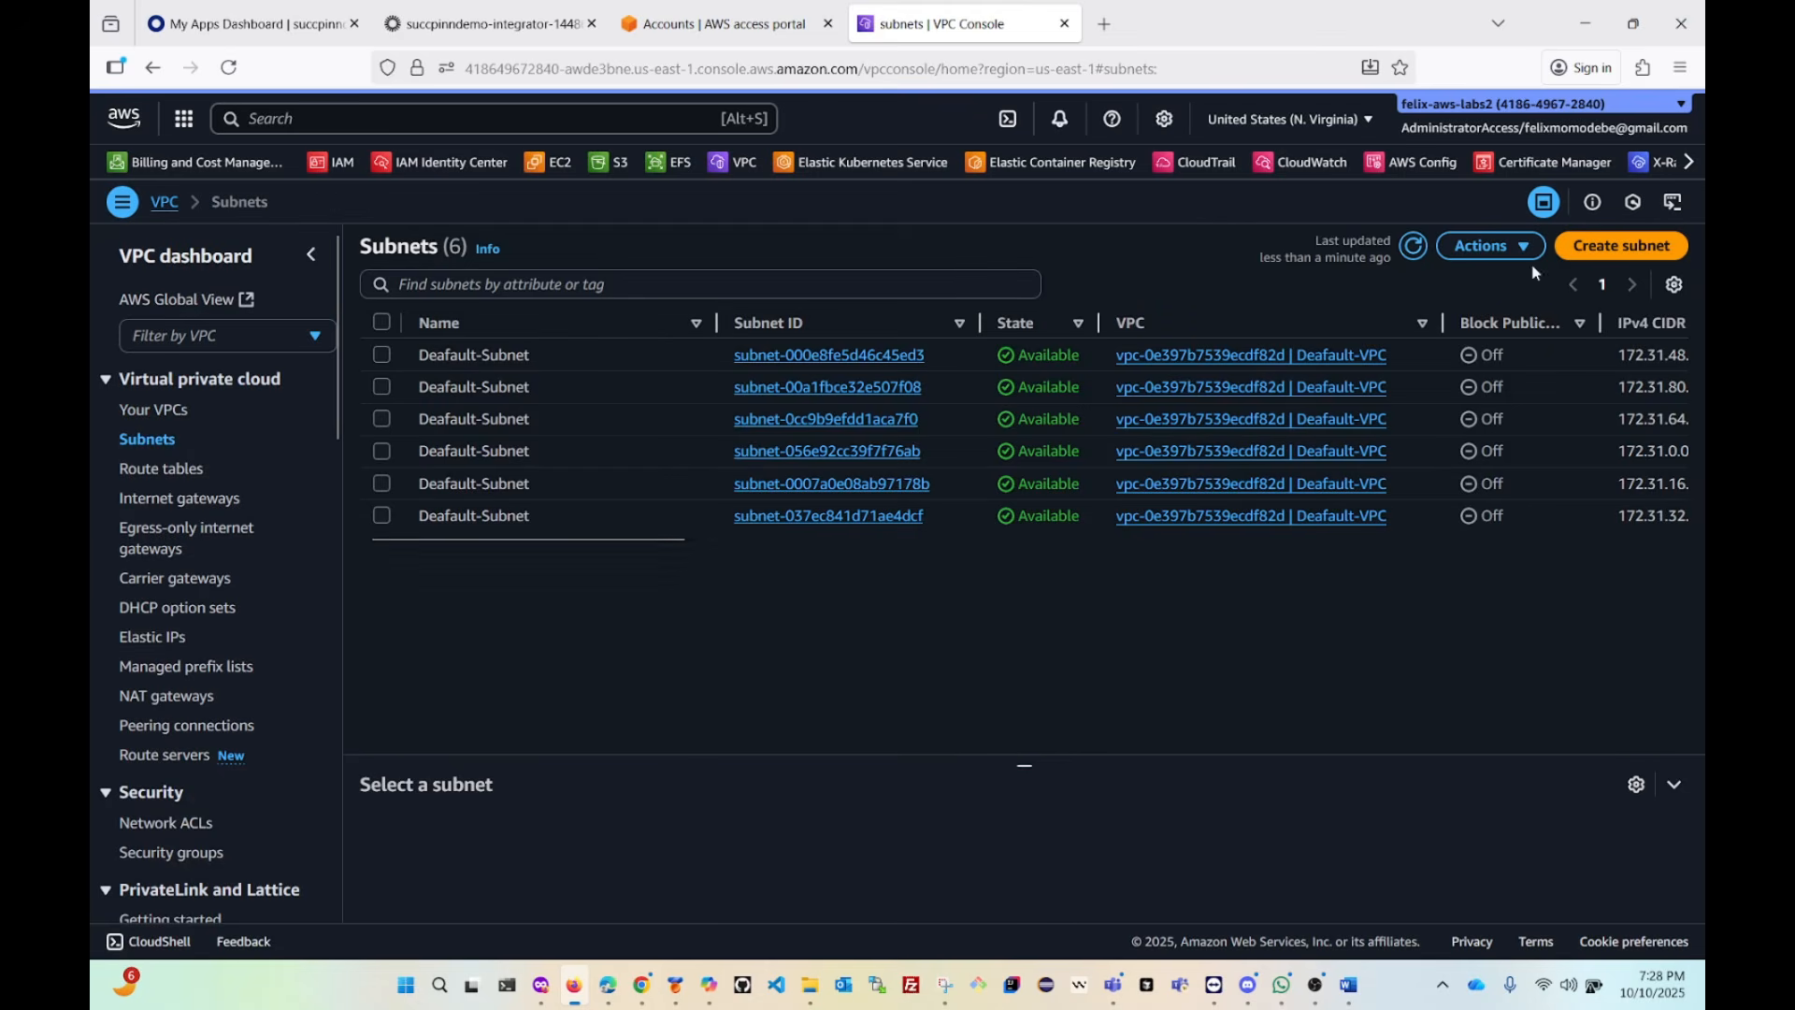
{"action": "left_click", "coordinate": [1586, 254]}
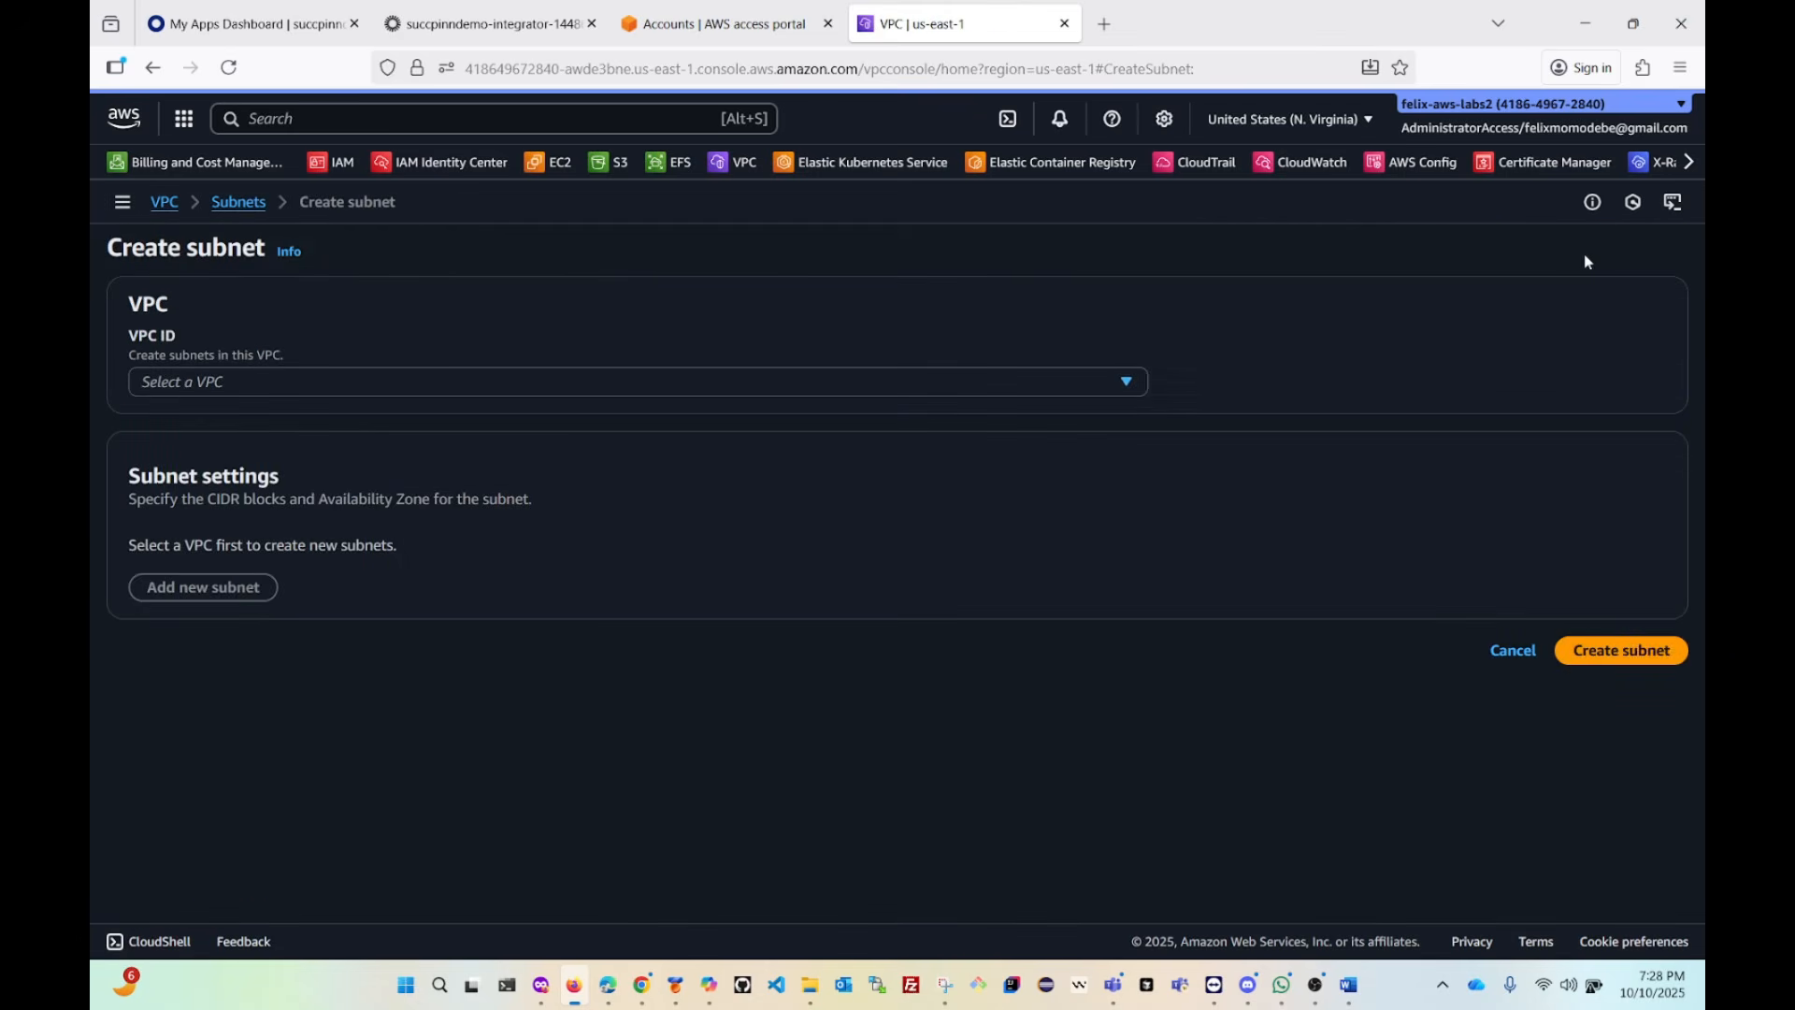
{"action": "left_click", "coordinate": [229, 383]}
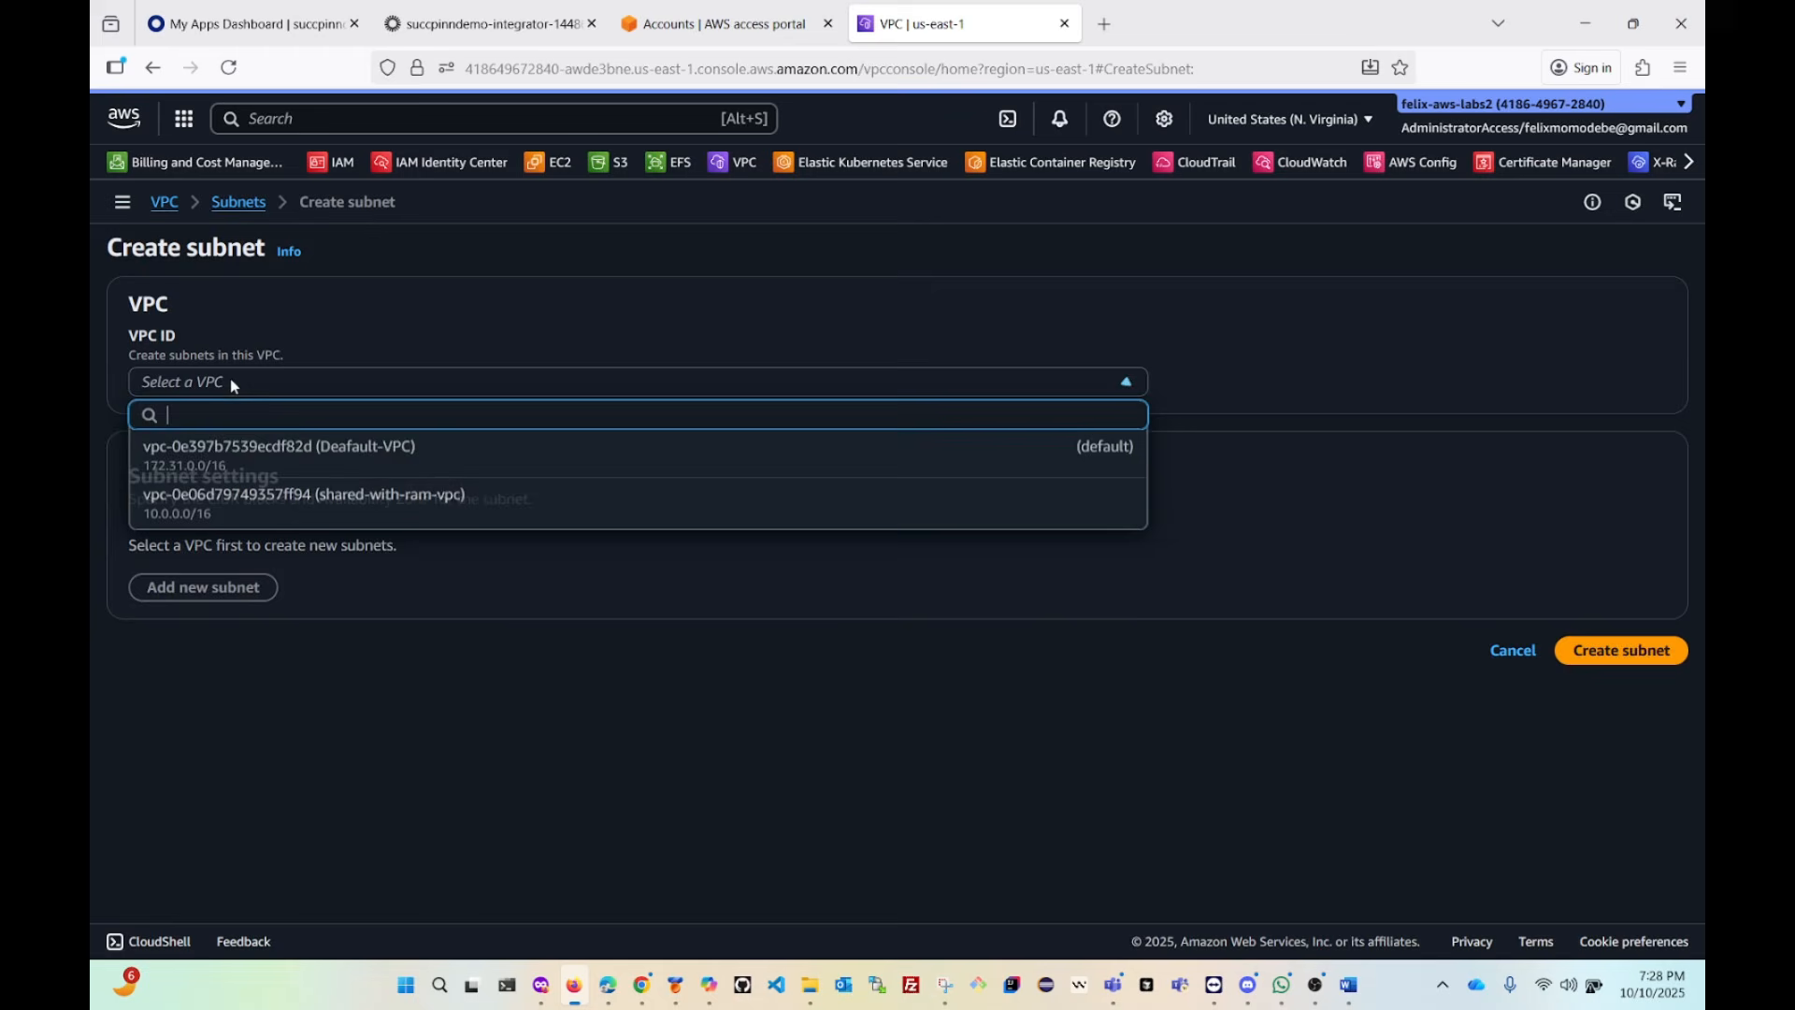
{"action": "left_click", "coordinate": [365, 514]}
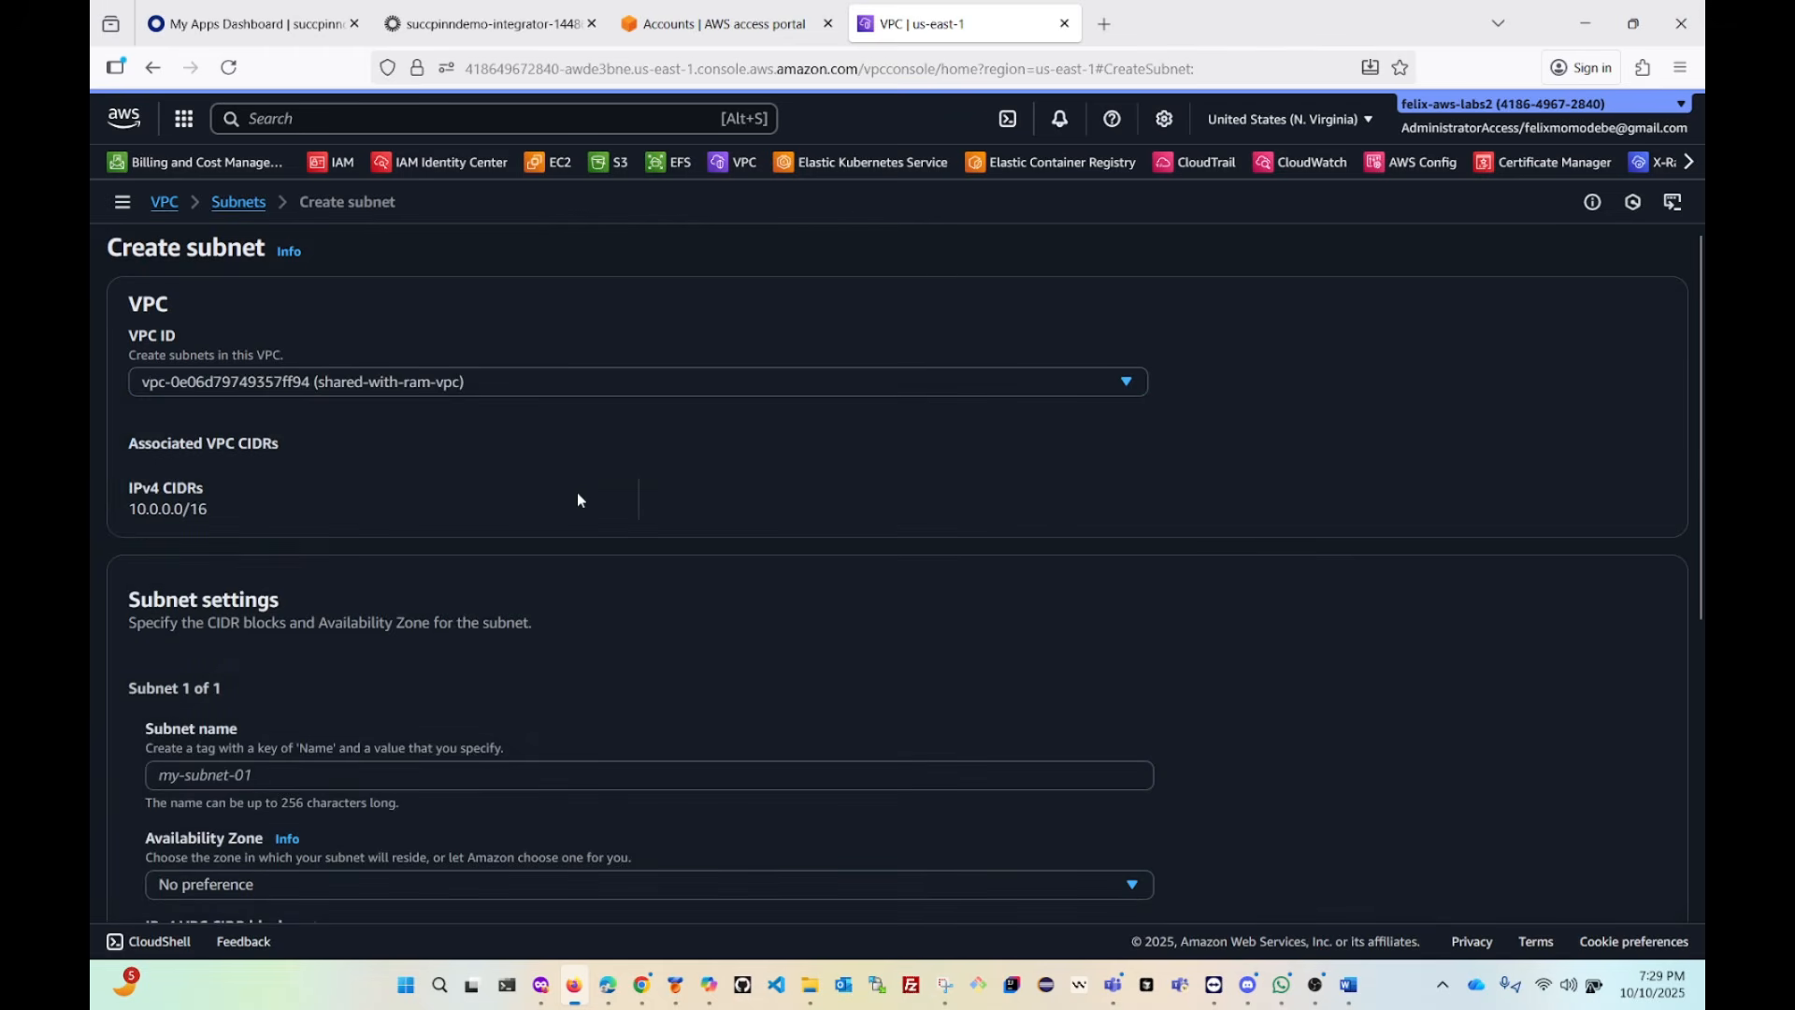
Name the first subnet shared-subnet-private.
{"action": "scroll", "coordinate": [578, 498], "scroll_direction": "down", "scroll_amount": 3}
{"action": "left_click", "coordinate": [222, 556]}
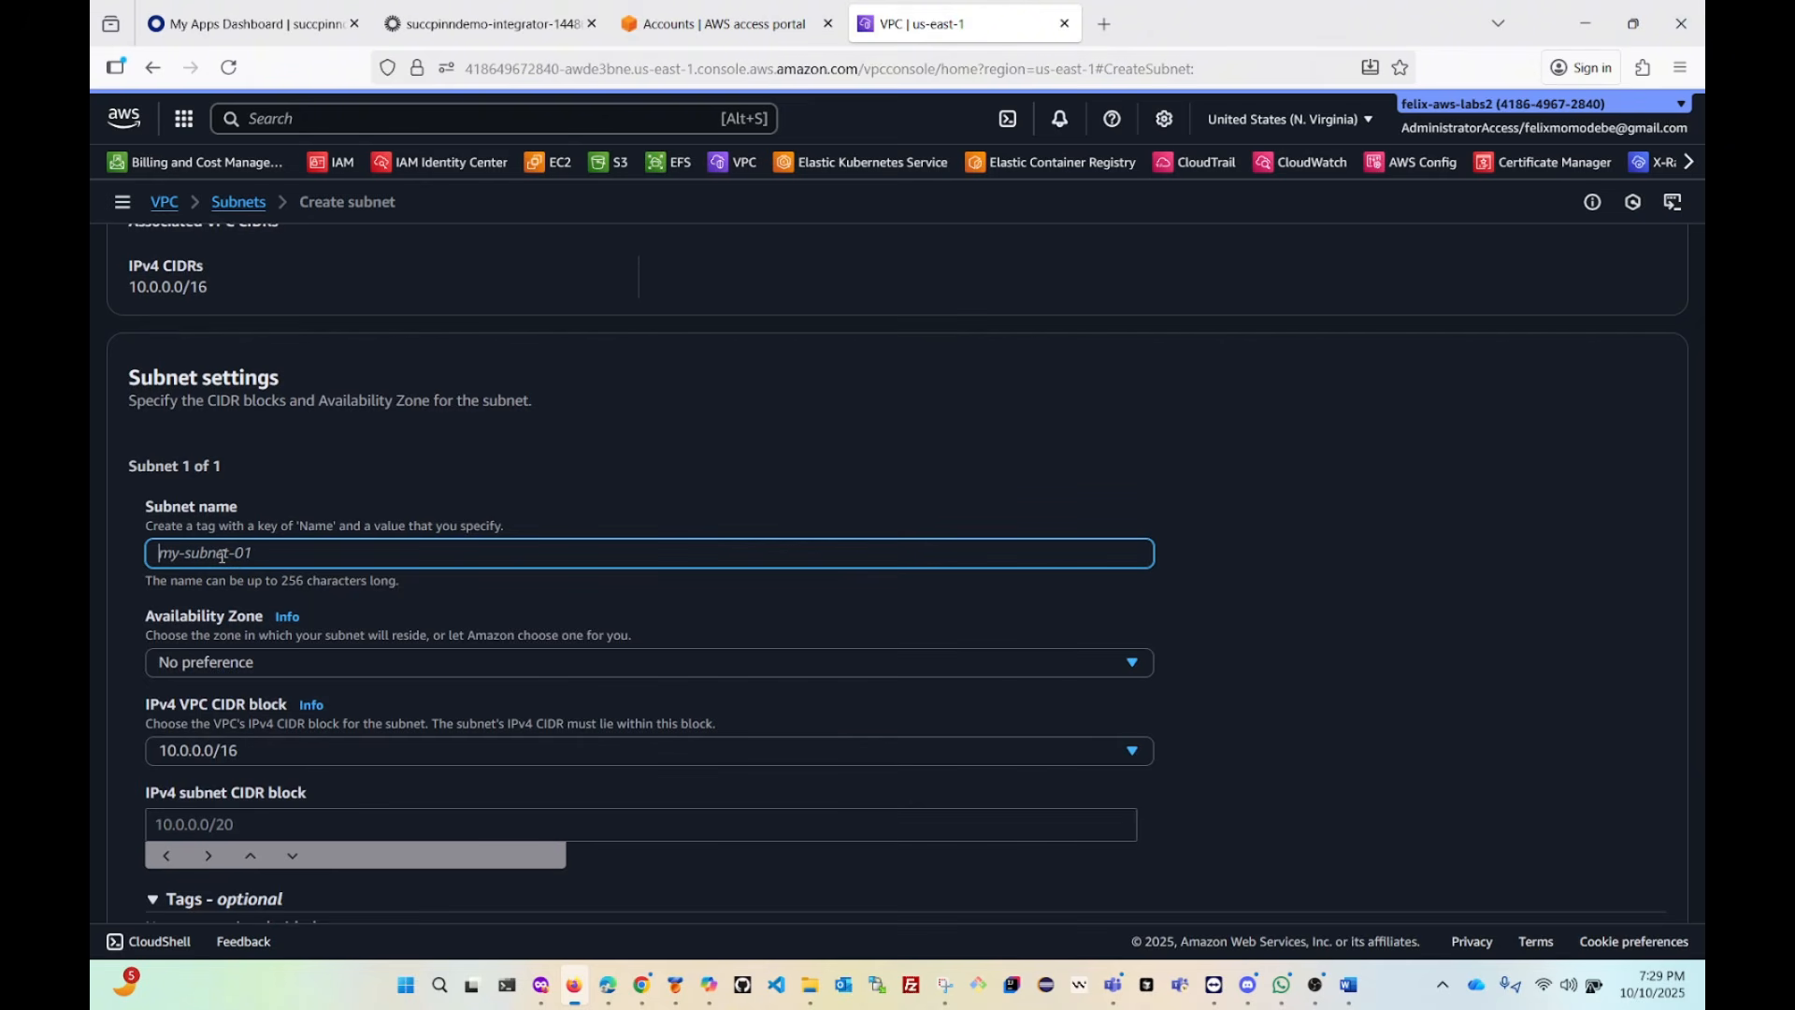
{"action": "type", "text": "sub"}
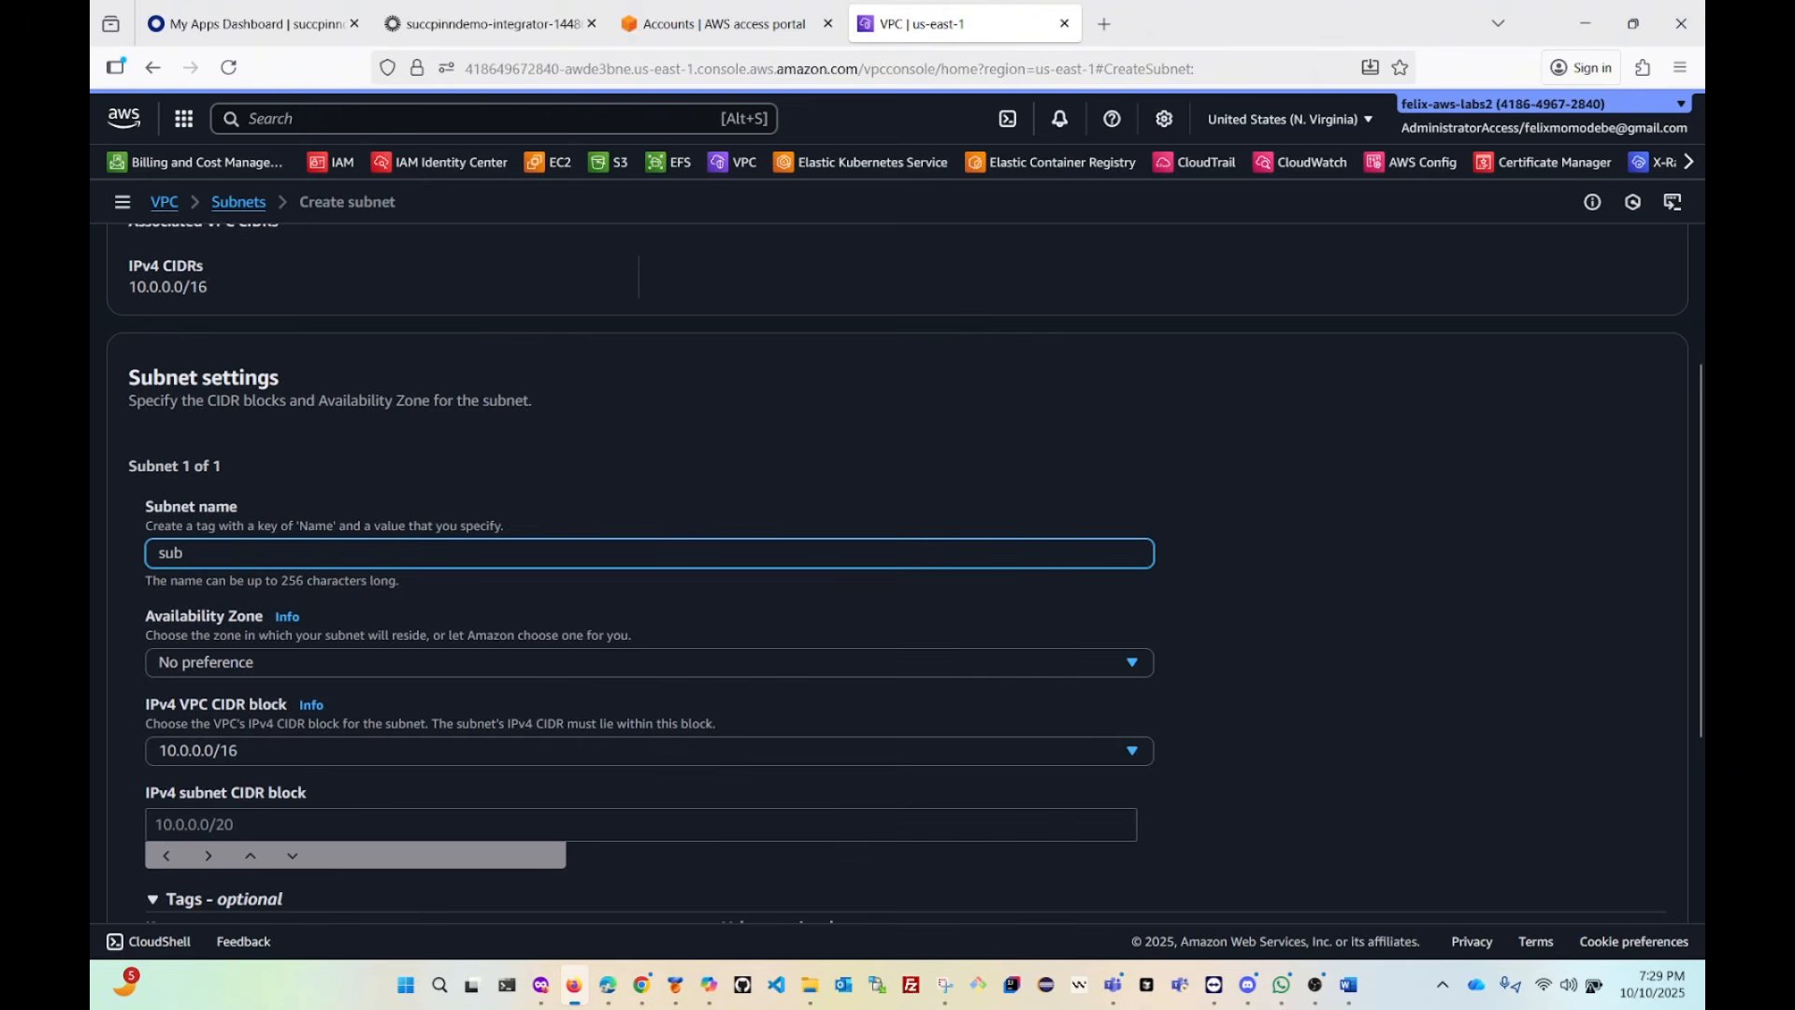
{"action": "key", "text": "BackSpace"}
{"action": "key", "text": "BackSpace"}
{"action": "key", "text": "BackSpace"}
{"action": "type", "text": "shared-subne"}
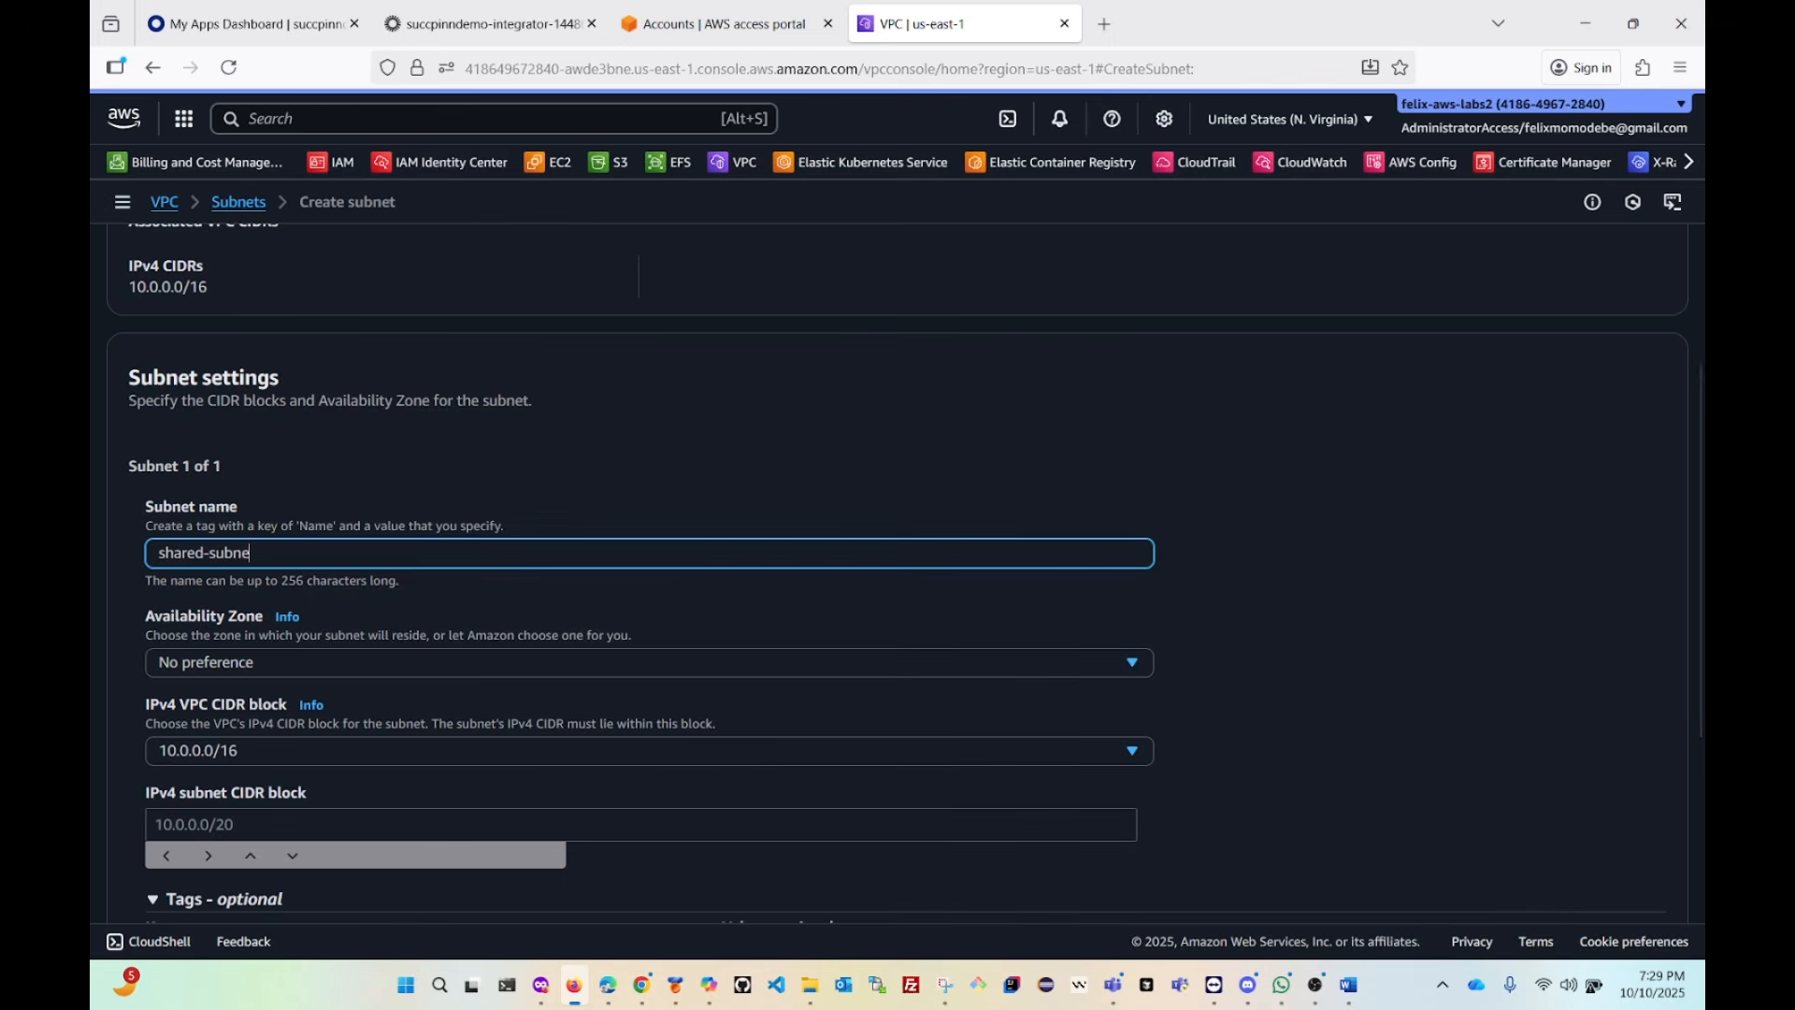
{"action": "type", "text": "t-private"}
Place the first subnet in availability zone us-east-1a, set its IPv4 CIDR block to 10.0.1.0/24 and review the settings.
{"action": "scroll", "coordinate": [393, 643], "scroll_direction": "down", "scroll_amount": 3}
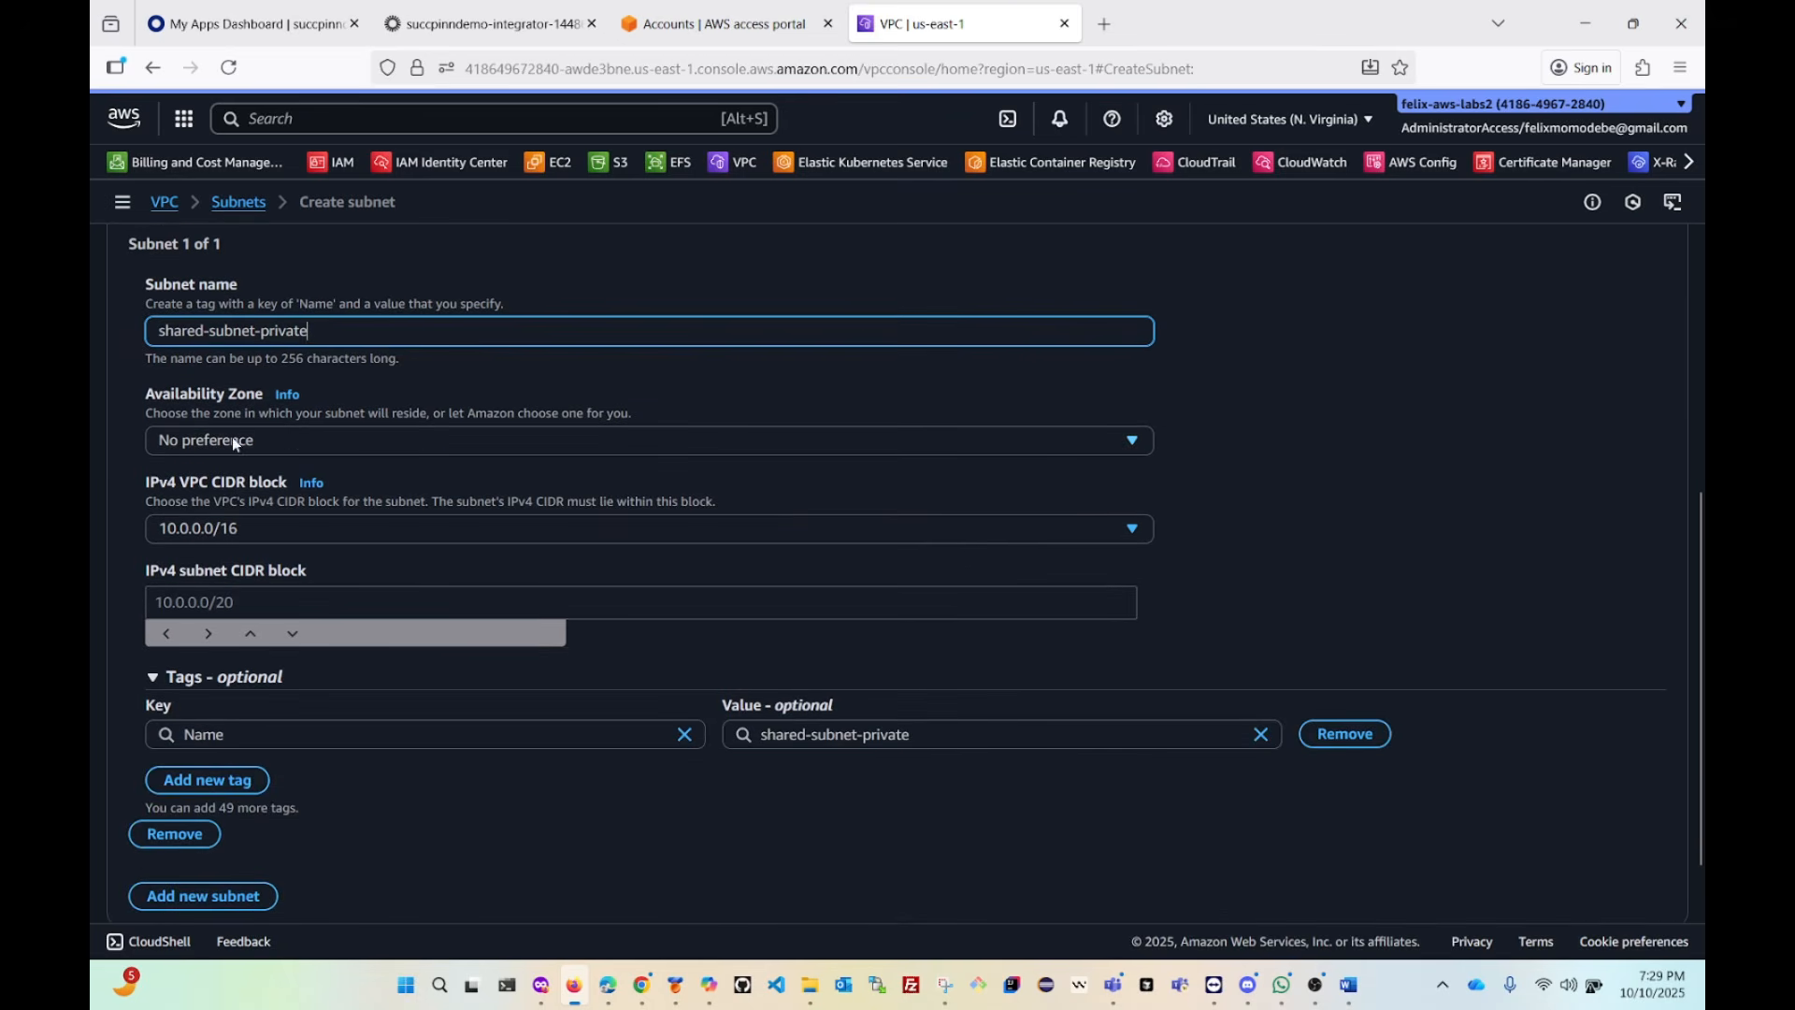
{"action": "left_click", "coordinate": [289, 434]}
{"action": "left_click", "coordinate": [341, 542]}
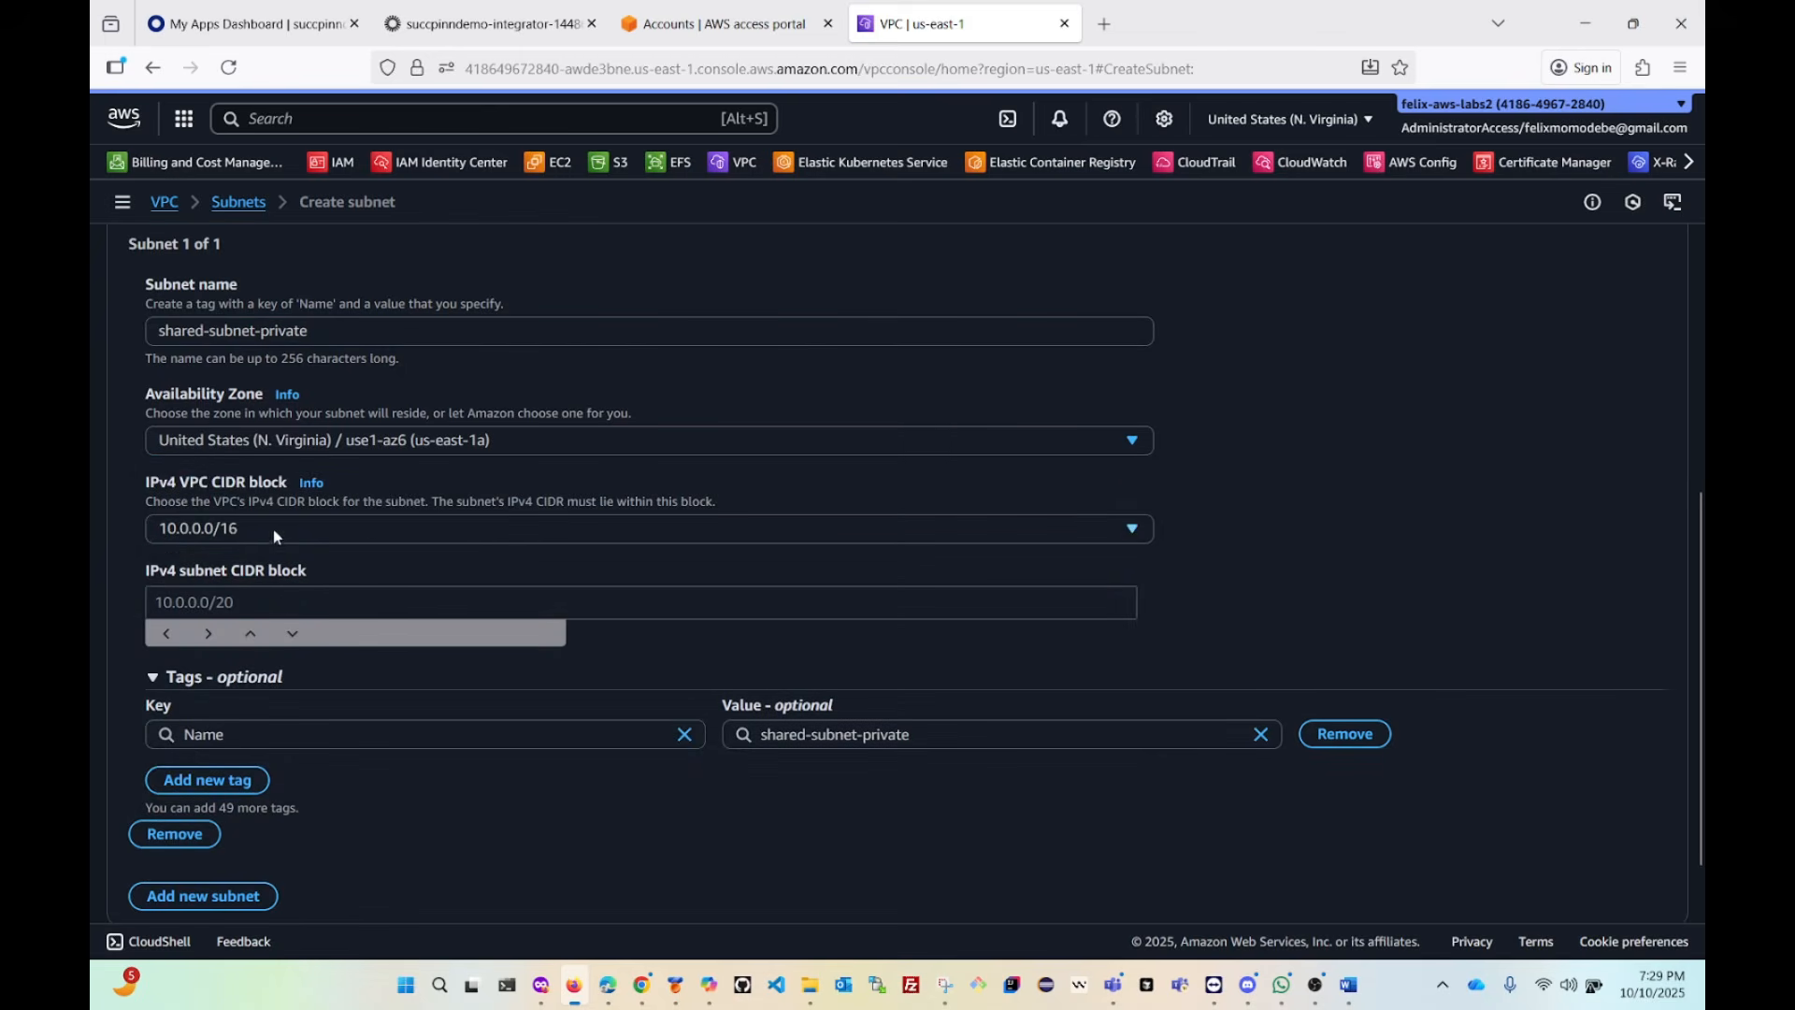
{"action": "left_click", "coordinate": [225, 601]}
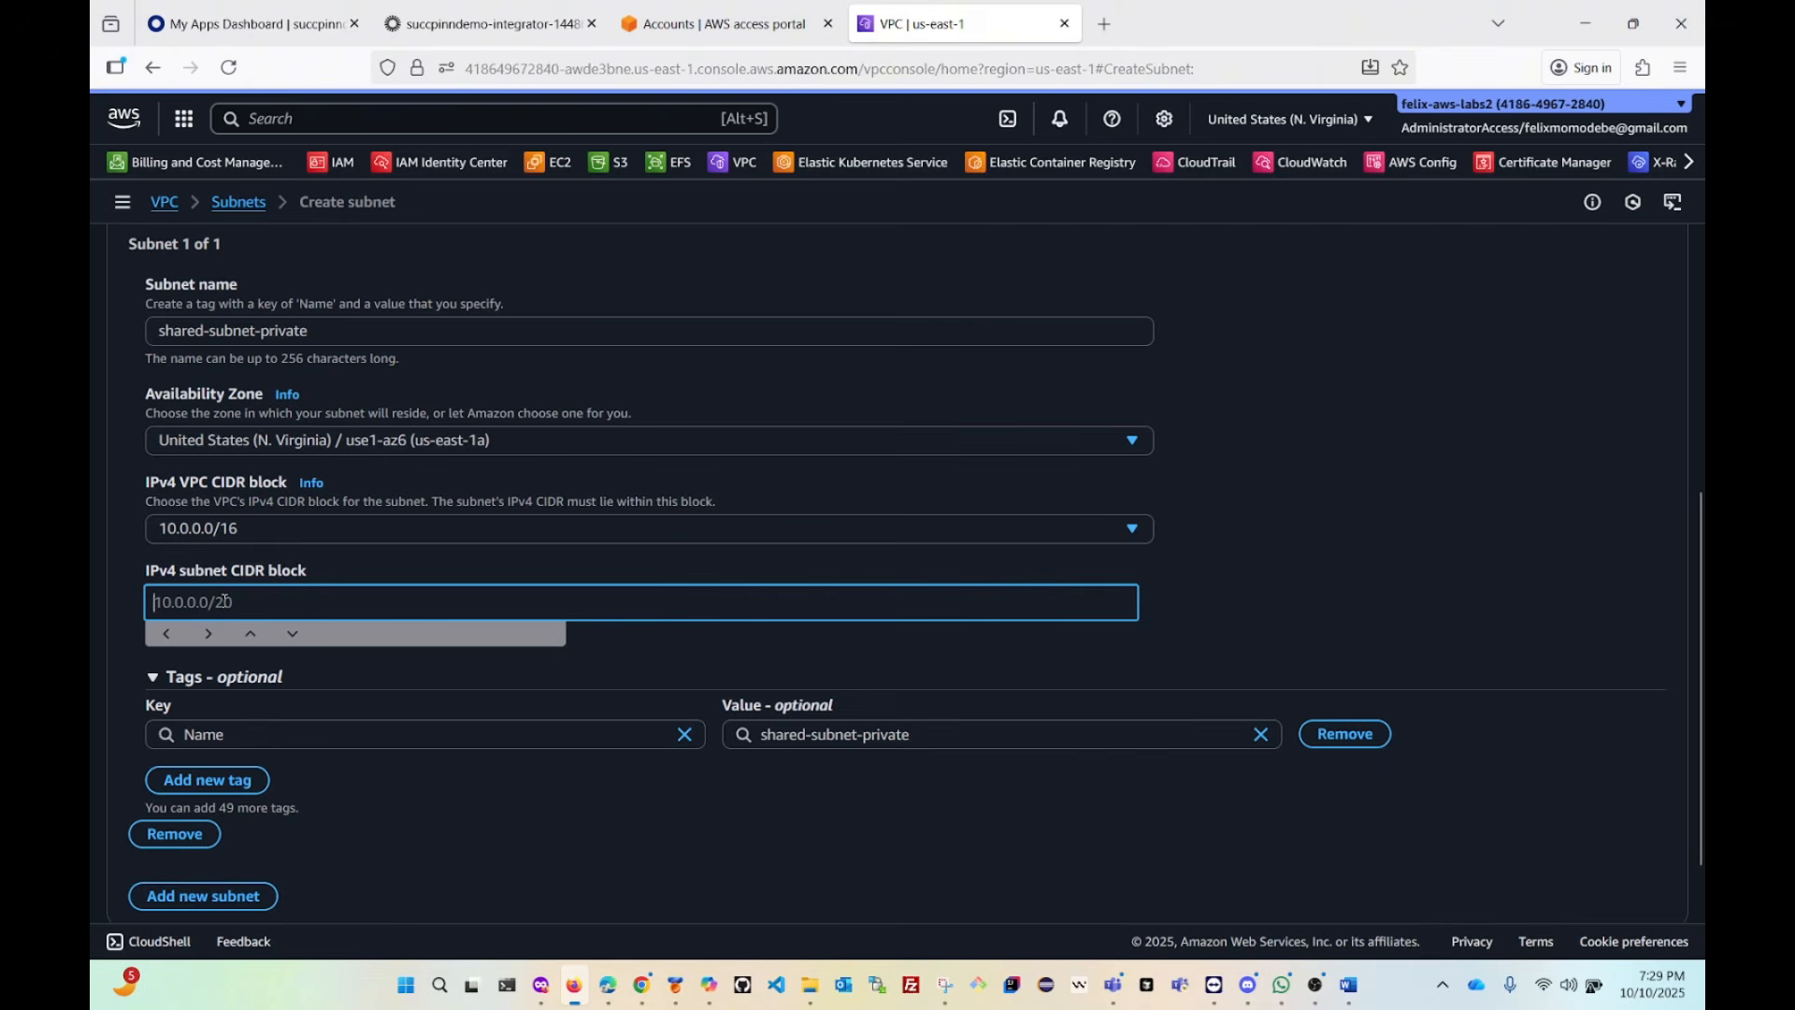
{"action": "type", "text": "10.00"}
{"action": "key", "text": "BackSpace"}
{"action": "key", "text": "BackSpace"}
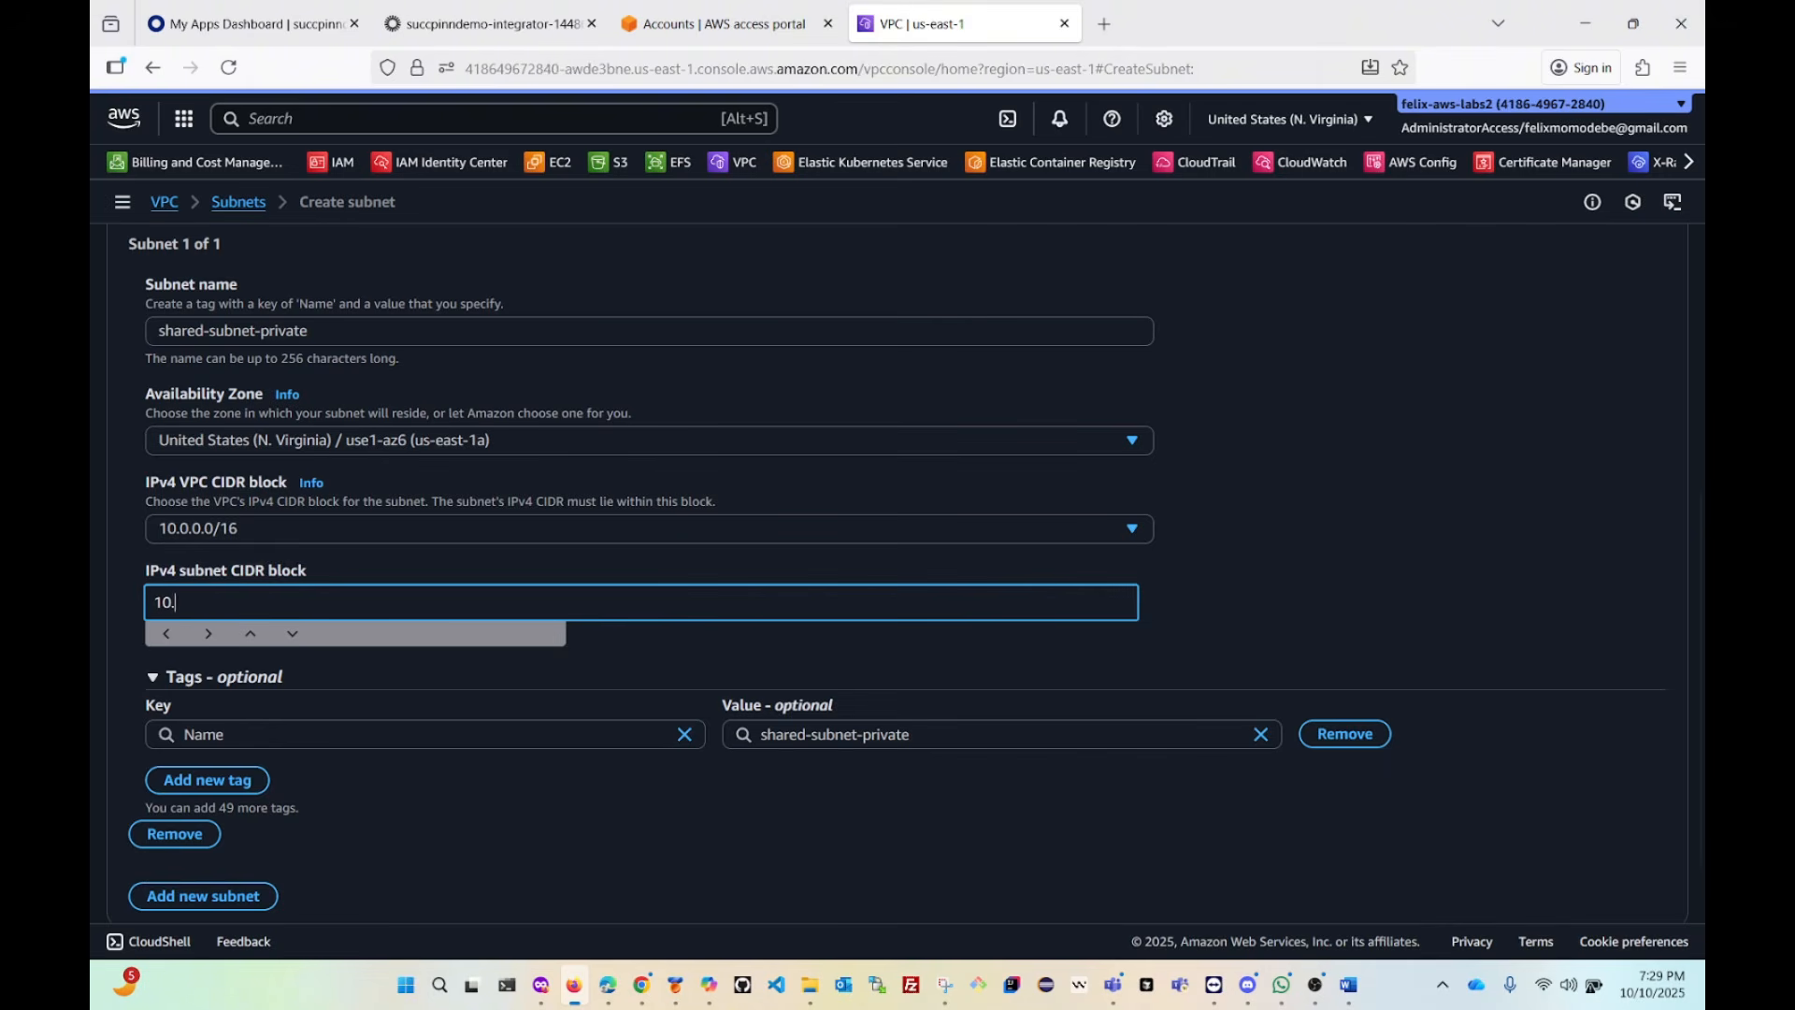
{"action": "type", "text": "0.1.0/24"}
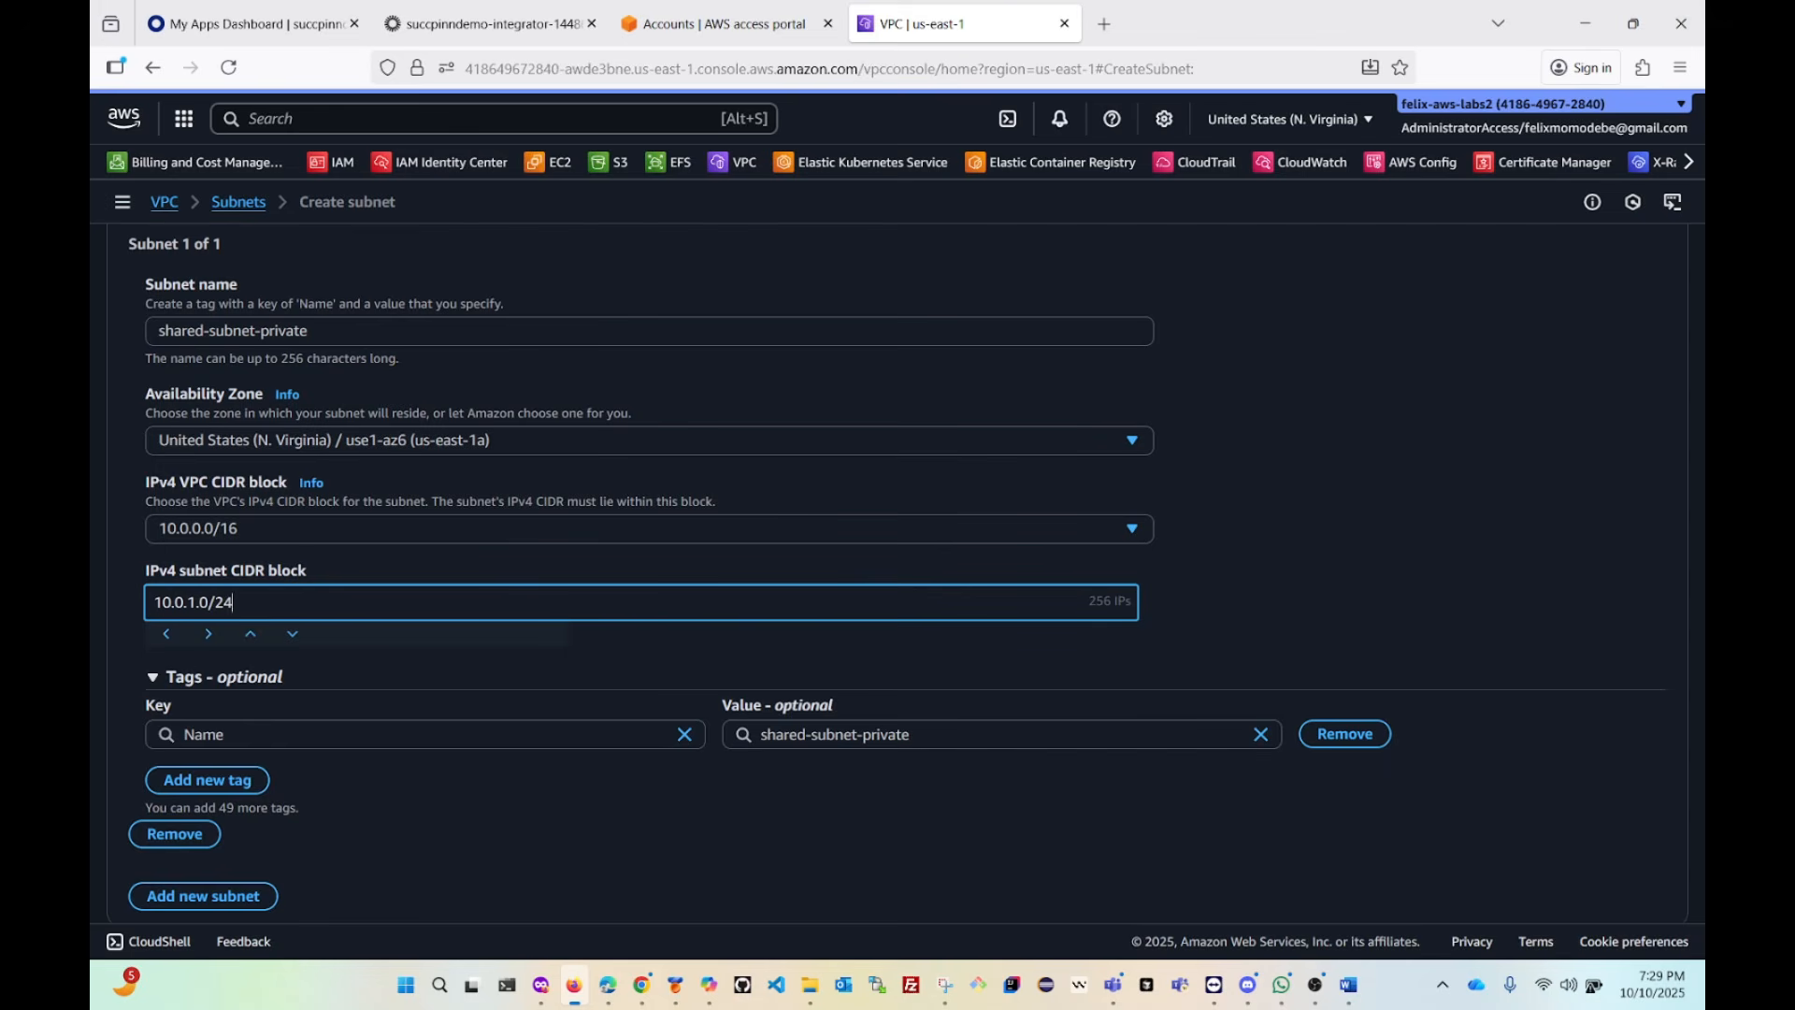
{"action": "scroll", "coordinate": [508, 563], "scroll_direction": "down", "scroll_amount": 2}
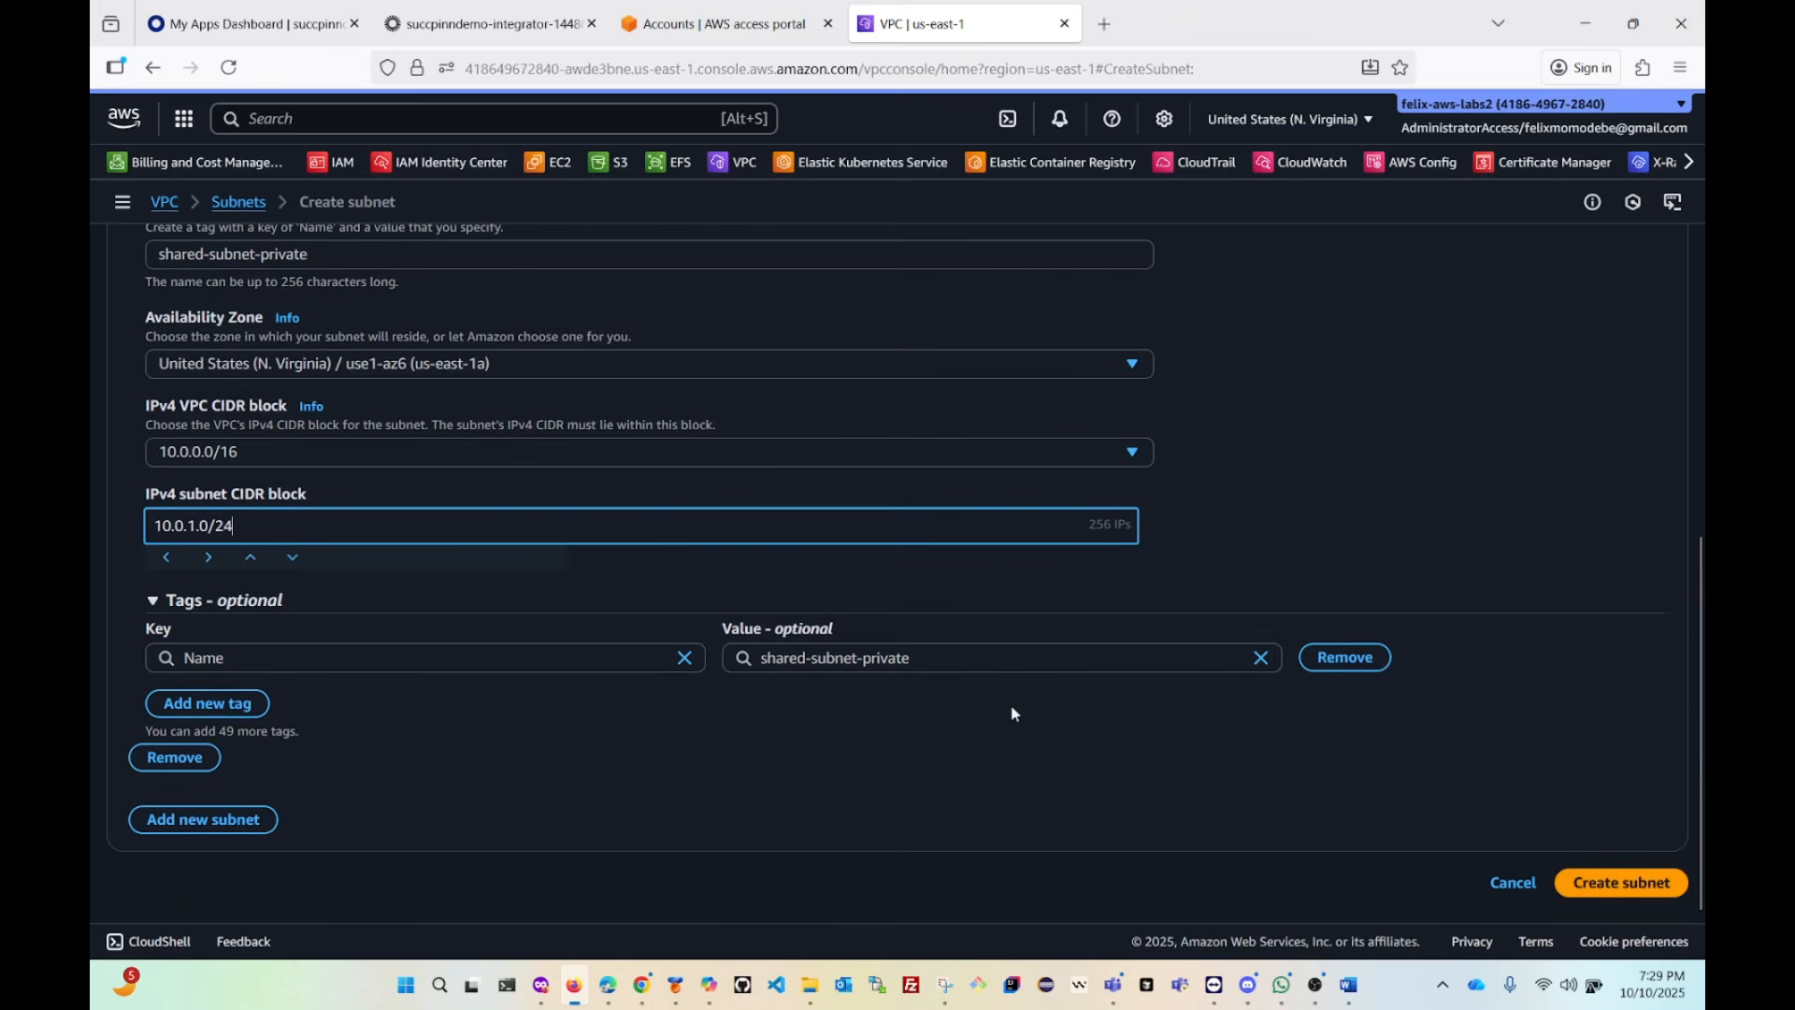
{"action": "scroll", "coordinate": [418, 461], "scroll_direction": "up", "scroll_amount": 3}
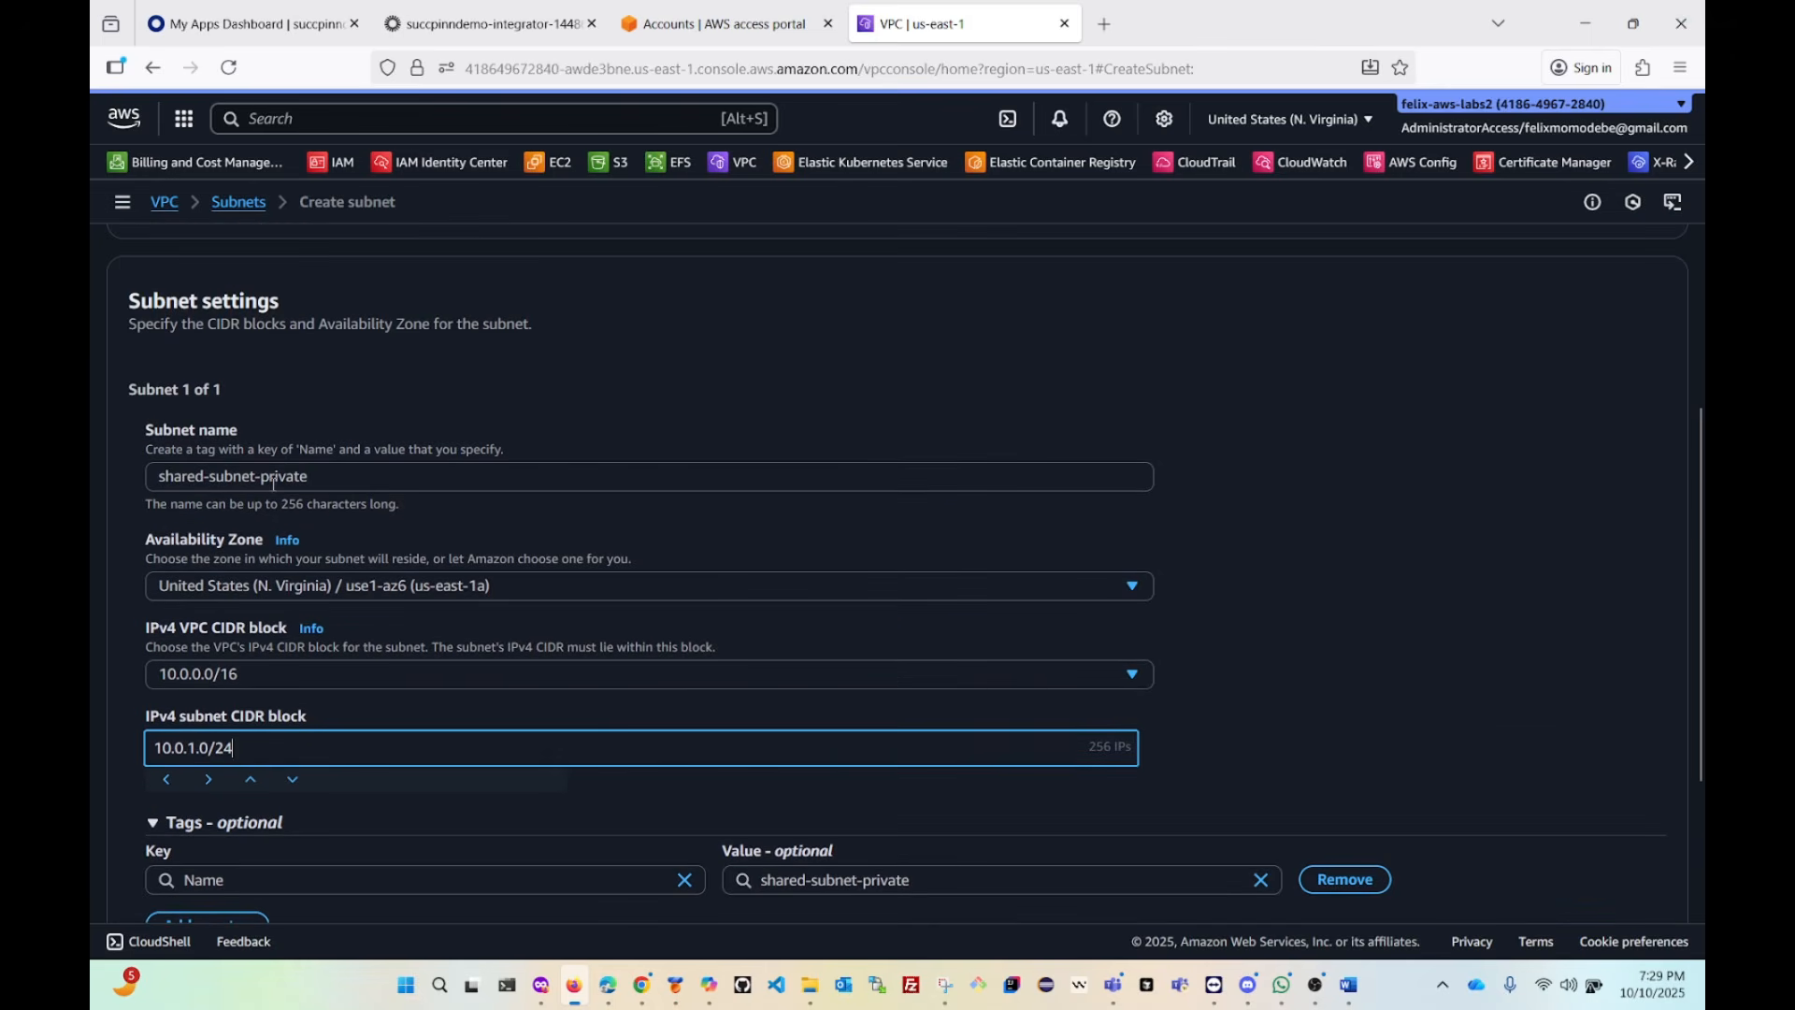
{"action": "scroll", "coordinate": [570, 562], "scroll_direction": "down", "scroll_amount": 3}
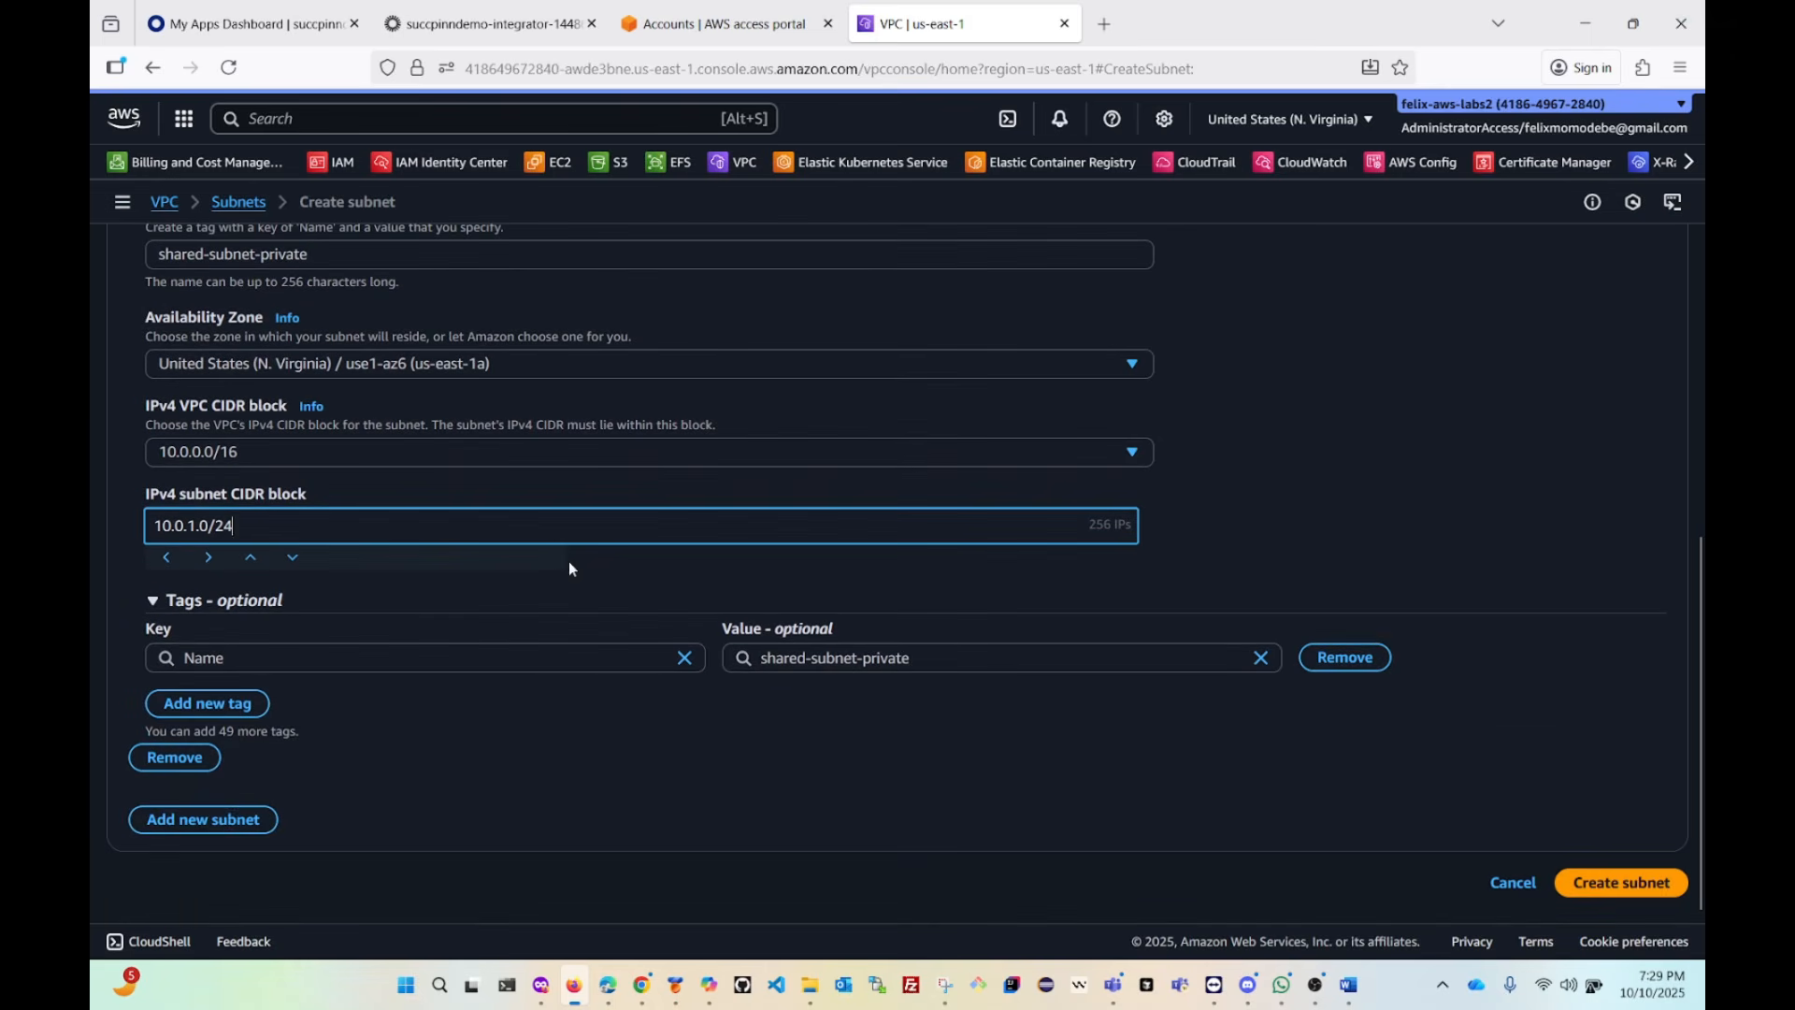
Add a second subnet and name it shared-subnet-public, reusing the first subnet's name as the base.
{"action": "left_click", "coordinate": [200, 823]}
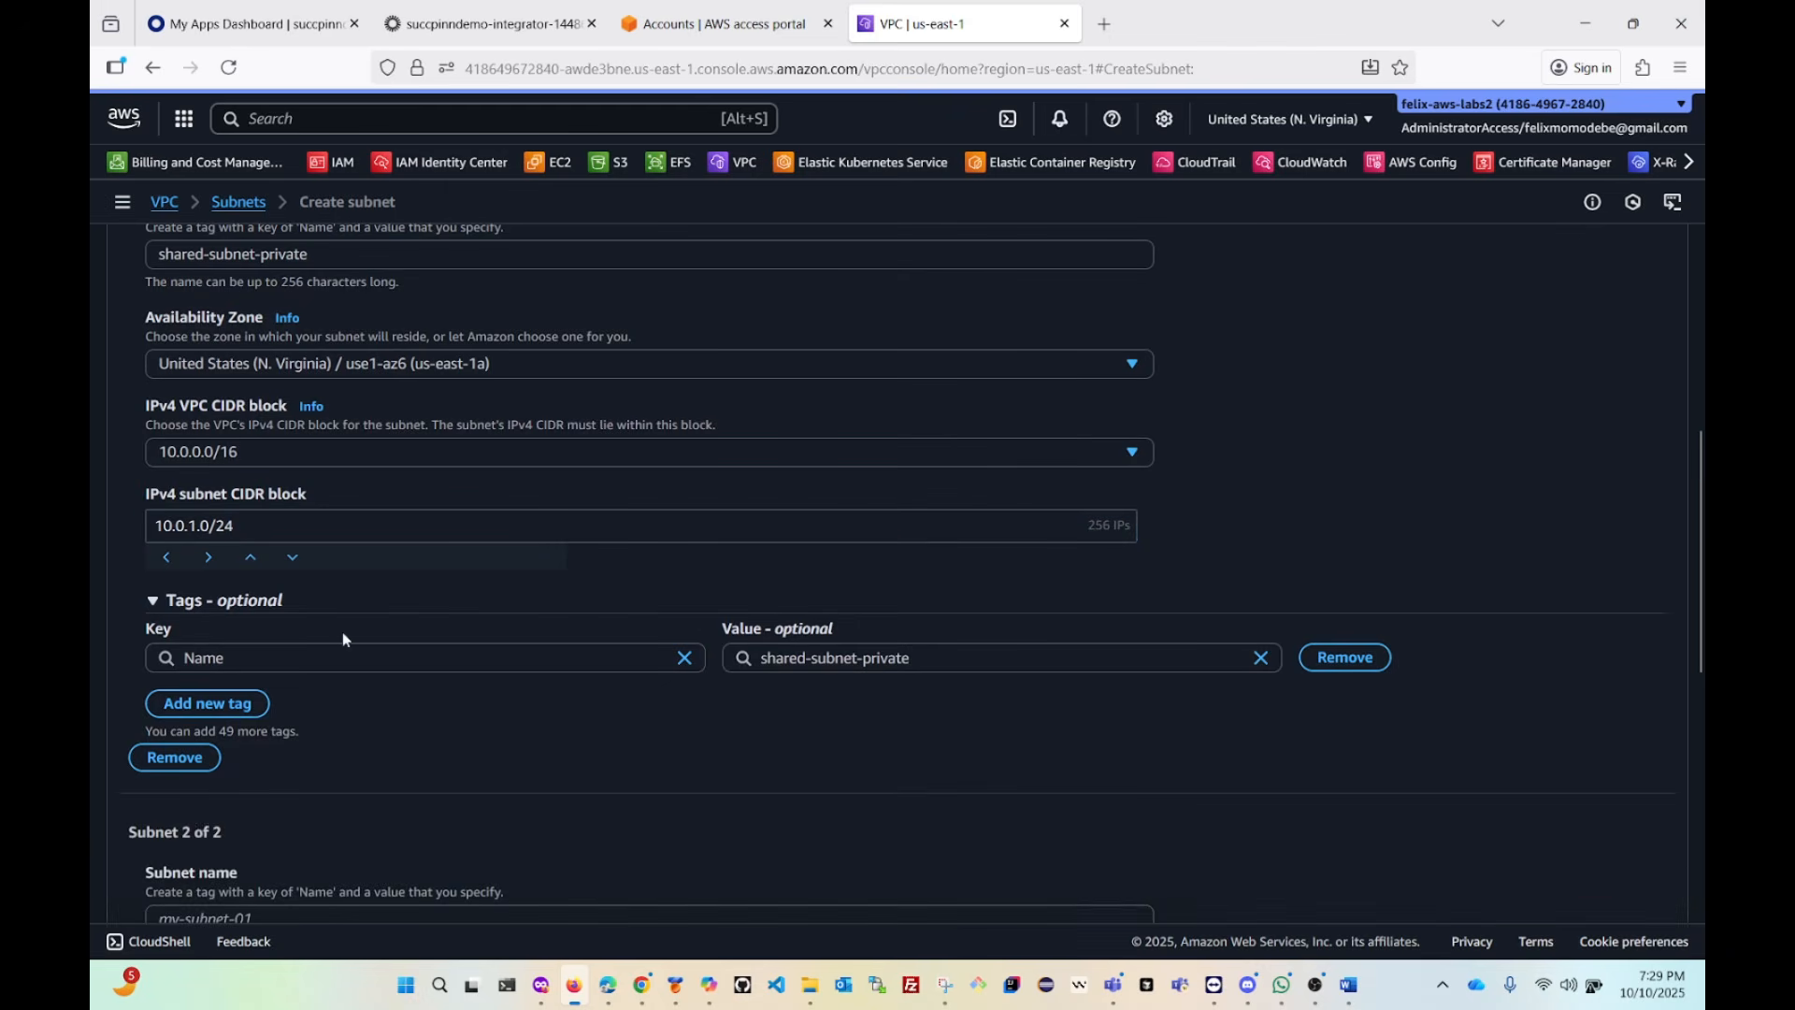
{"action": "scroll", "coordinate": [440, 568], "scroll_direction": "up", "scroll_amount": 3}
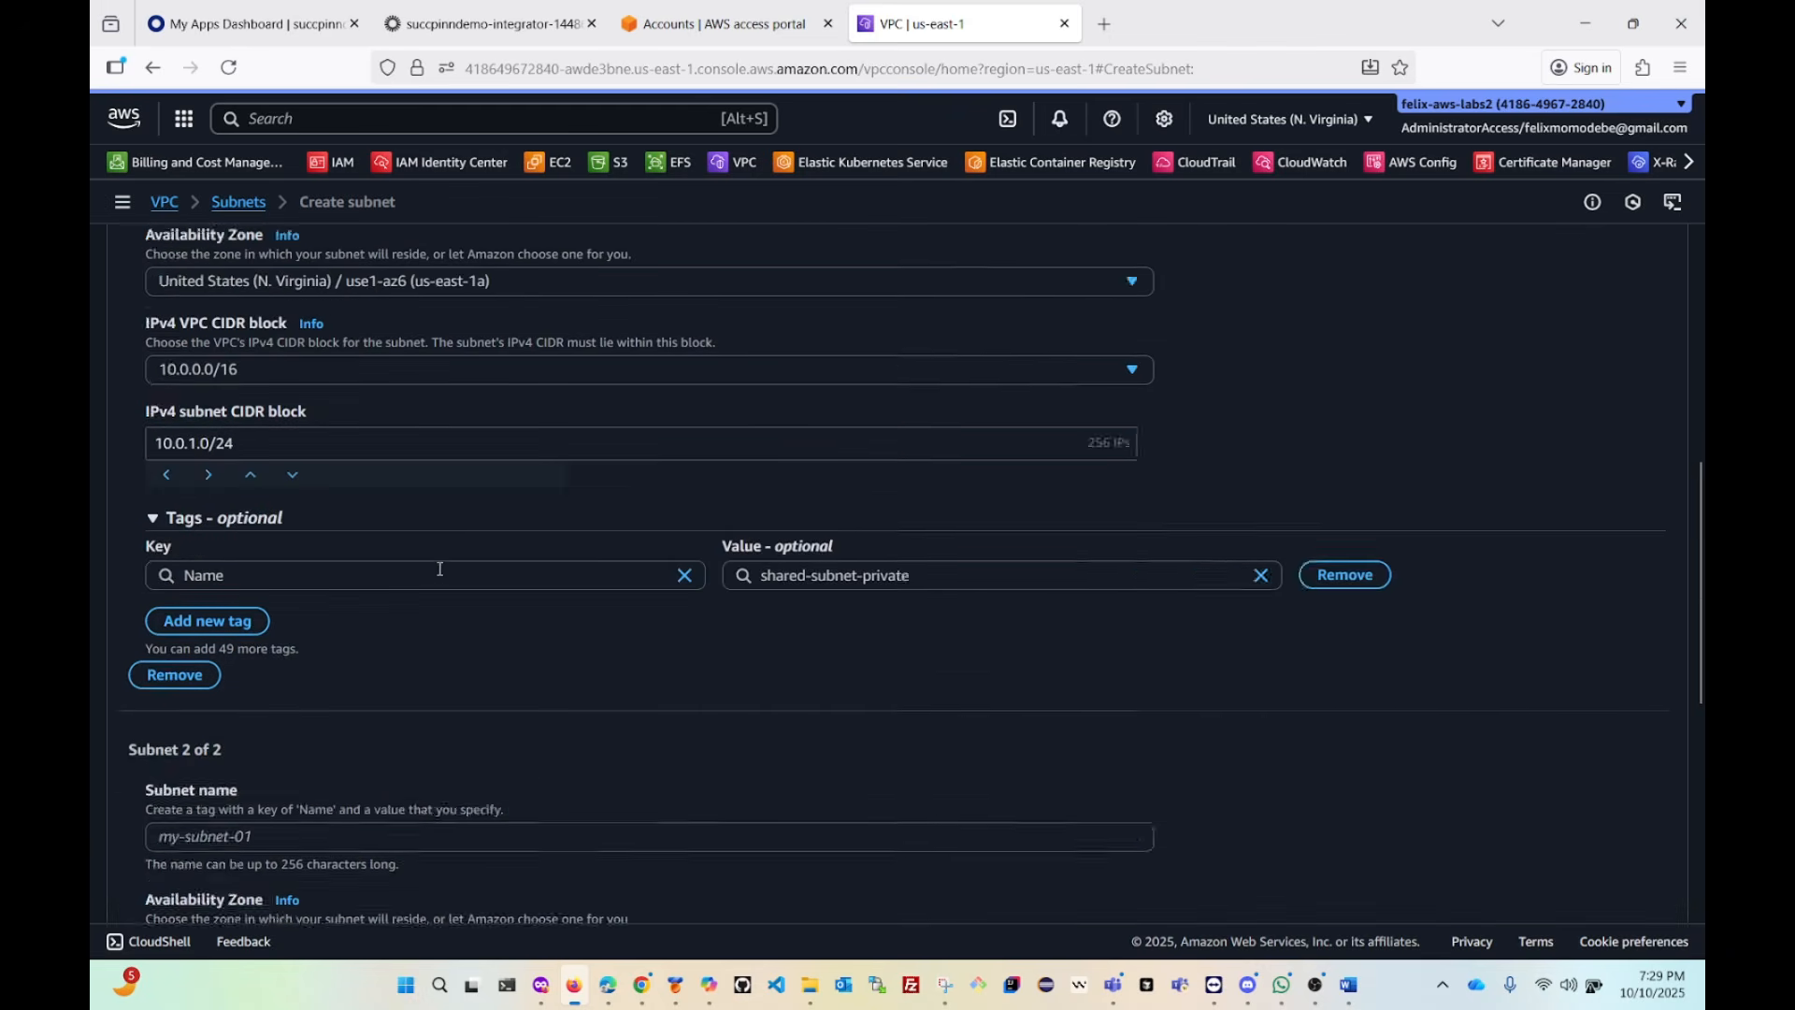
{"action": "scroll", "coordinate": [439, 569], "scroll_direction": "up", "scroll_amount": 4}
{"action": "left_click_drag", "start_coordinate": [310, 476], "coordinate": [160, 491]}
{"action": "key", "text": "ctrl+c"}
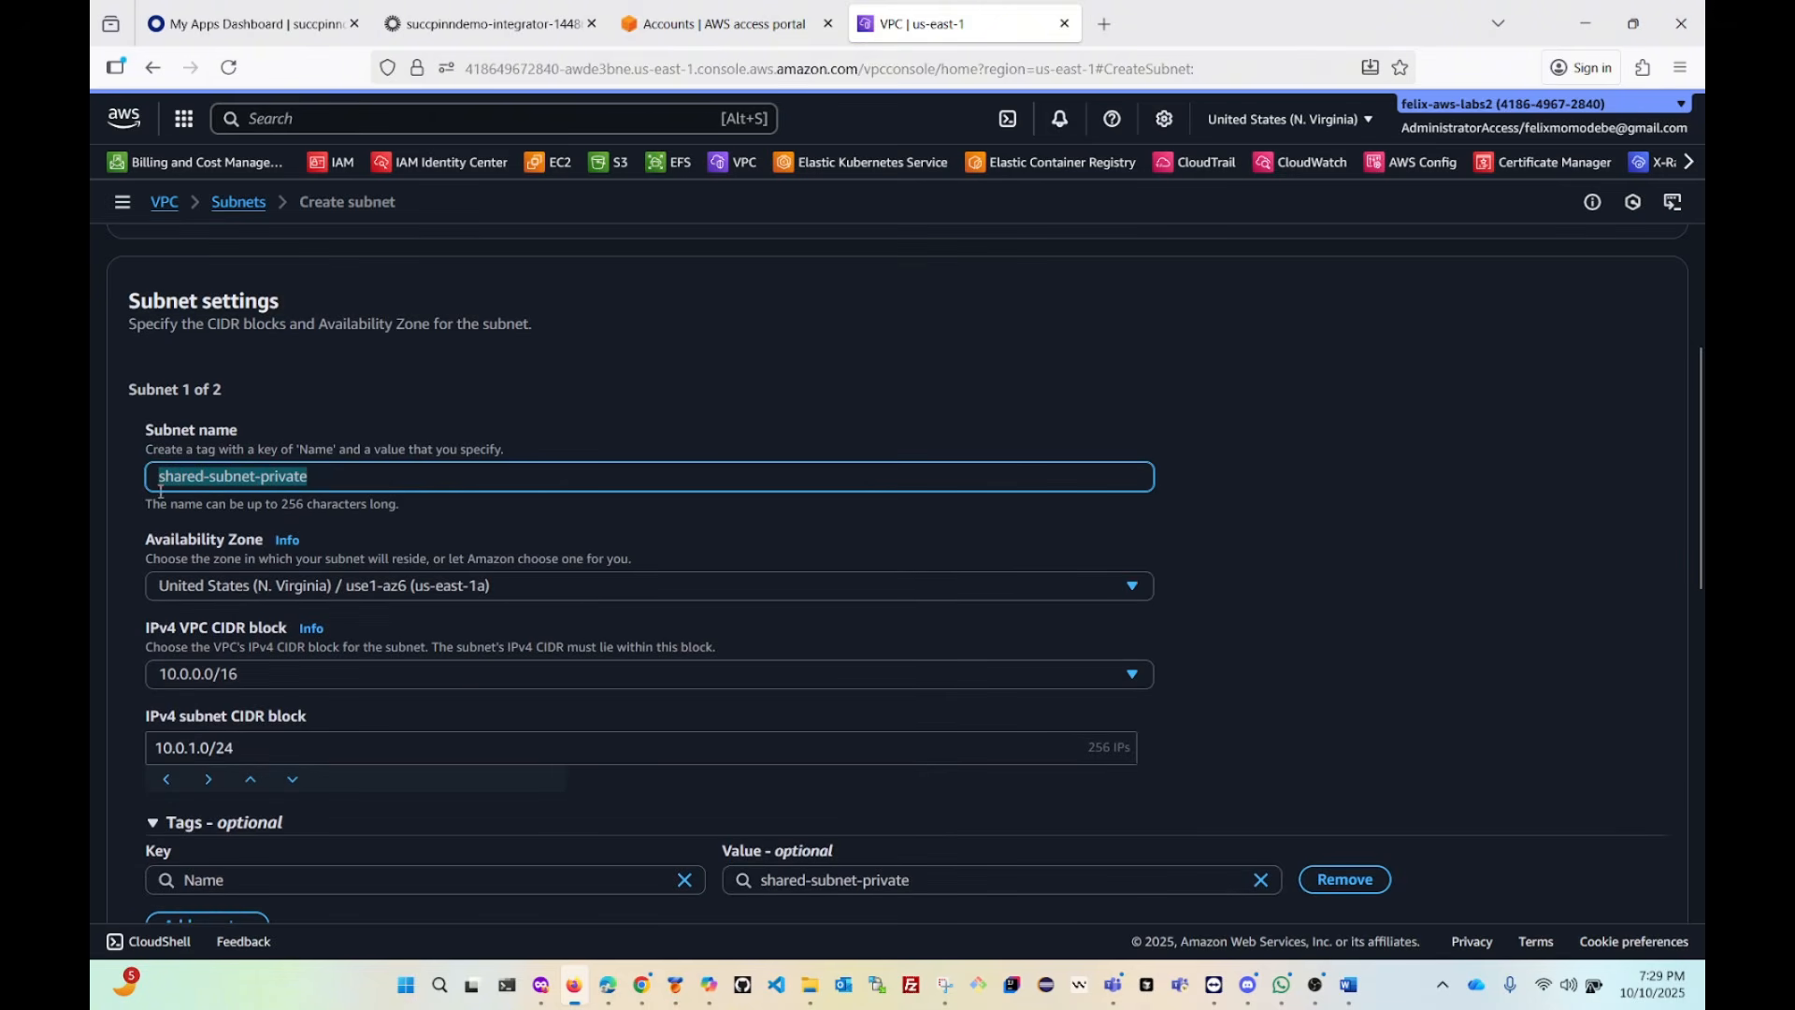
{"action": "scroll", "coordinate": [757, 645], "scroll_direction": "down", "scroll_amount": 7}
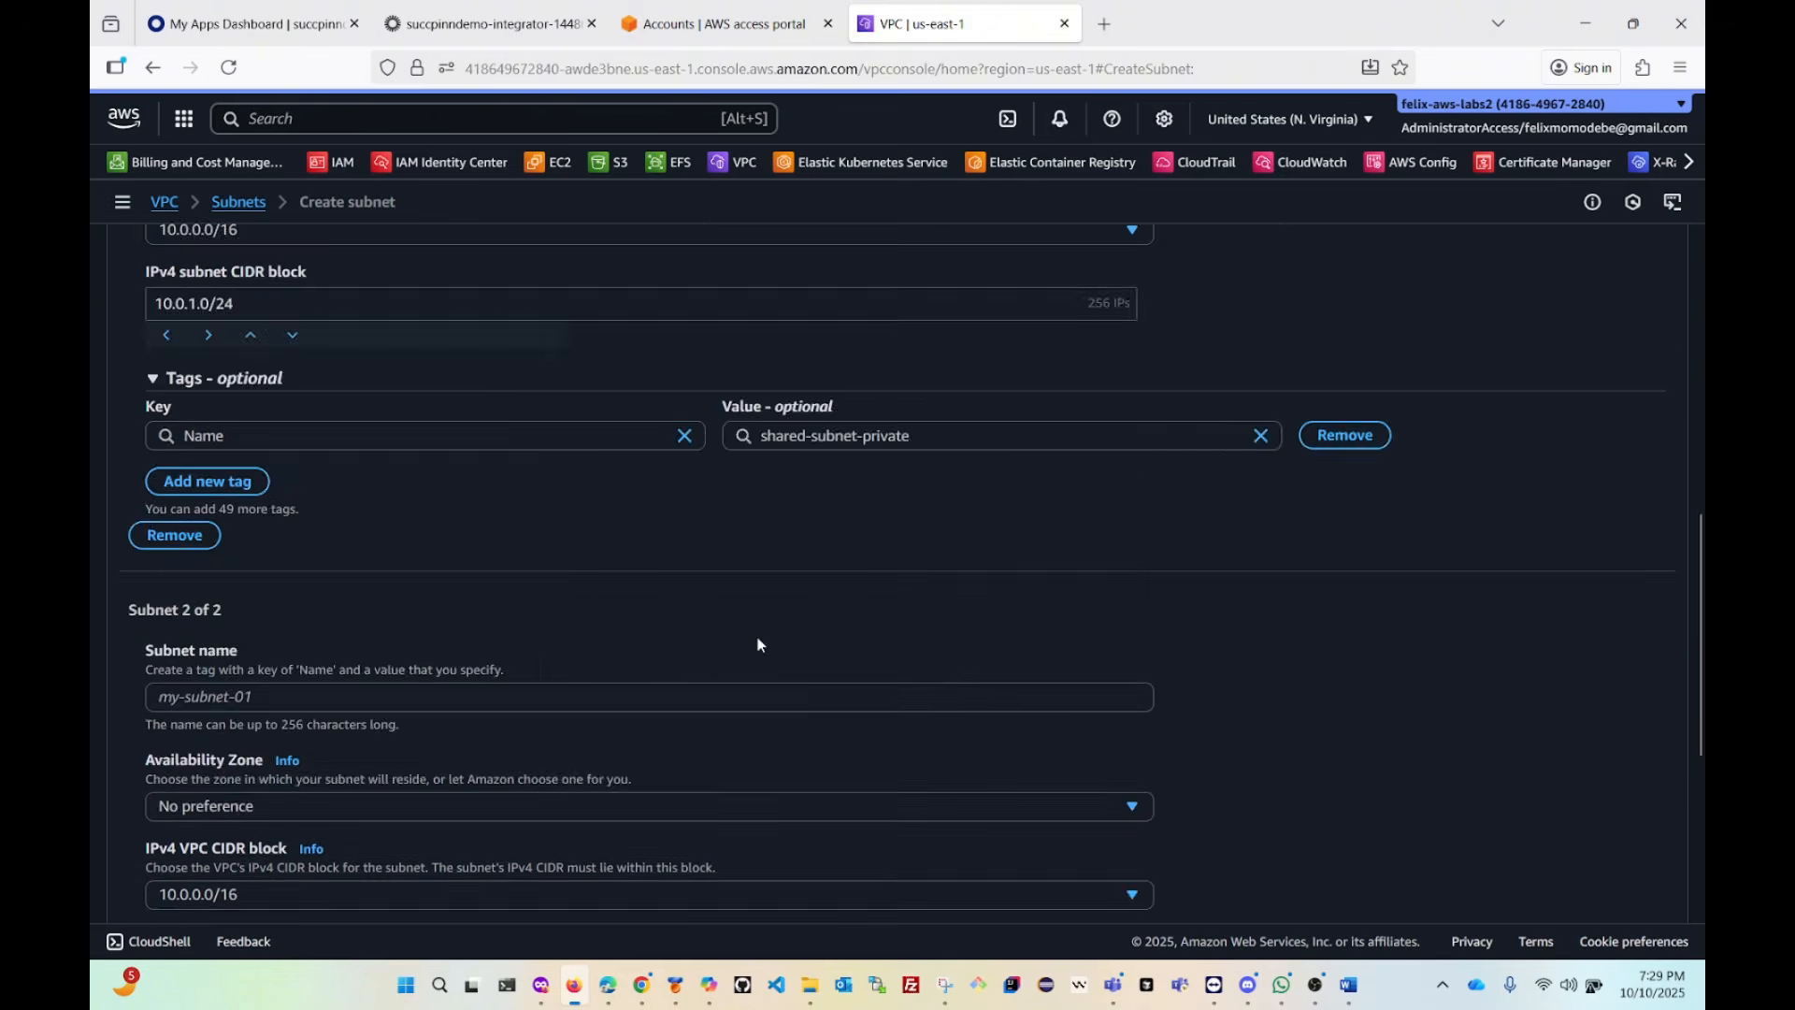
{"action": "left_click", "coordinate": [330, 481]}
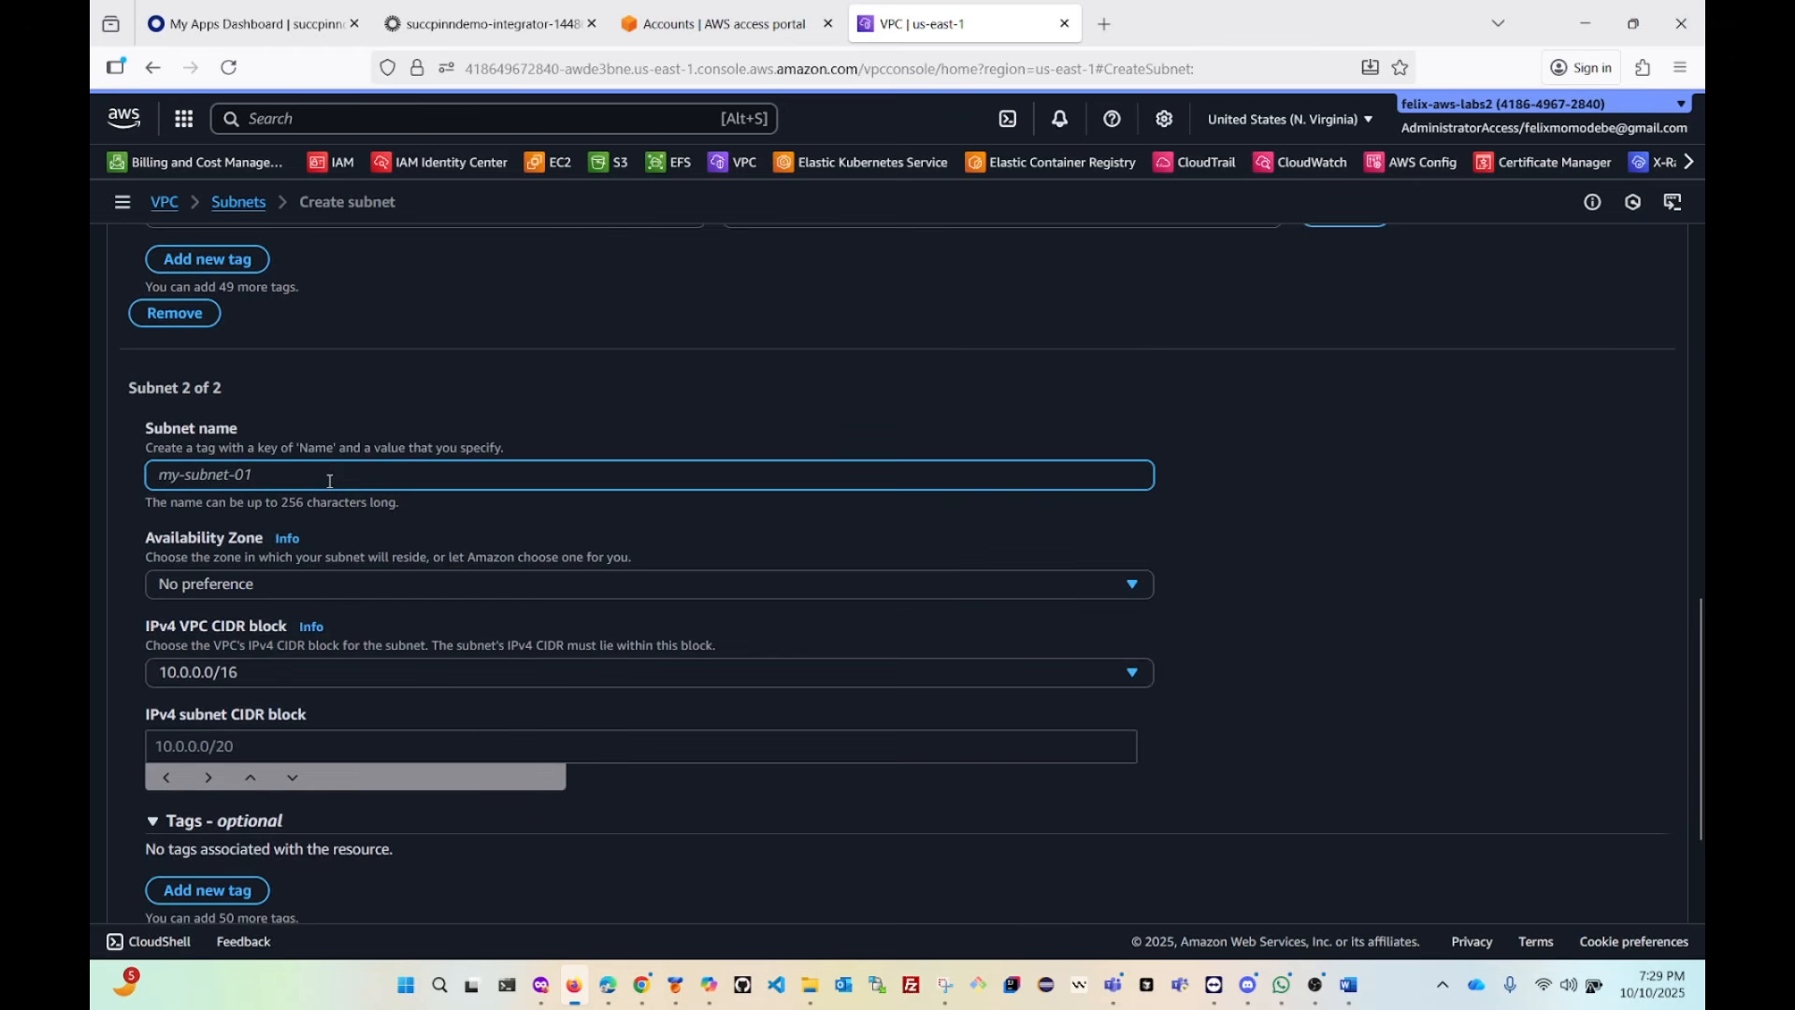
{"action": "key", "text": "ctrl+v"}
{"action": "key", "text": "BackSpace"}
{"action": "key", "text": "BackSpace"}
{"action": "key", "text": "BackSpace"}
{"action": "key", "text": "BackSpace"}
{"action": "key", "text": "BackSpace"}
{"action": "key", "text": "BackSpace"}
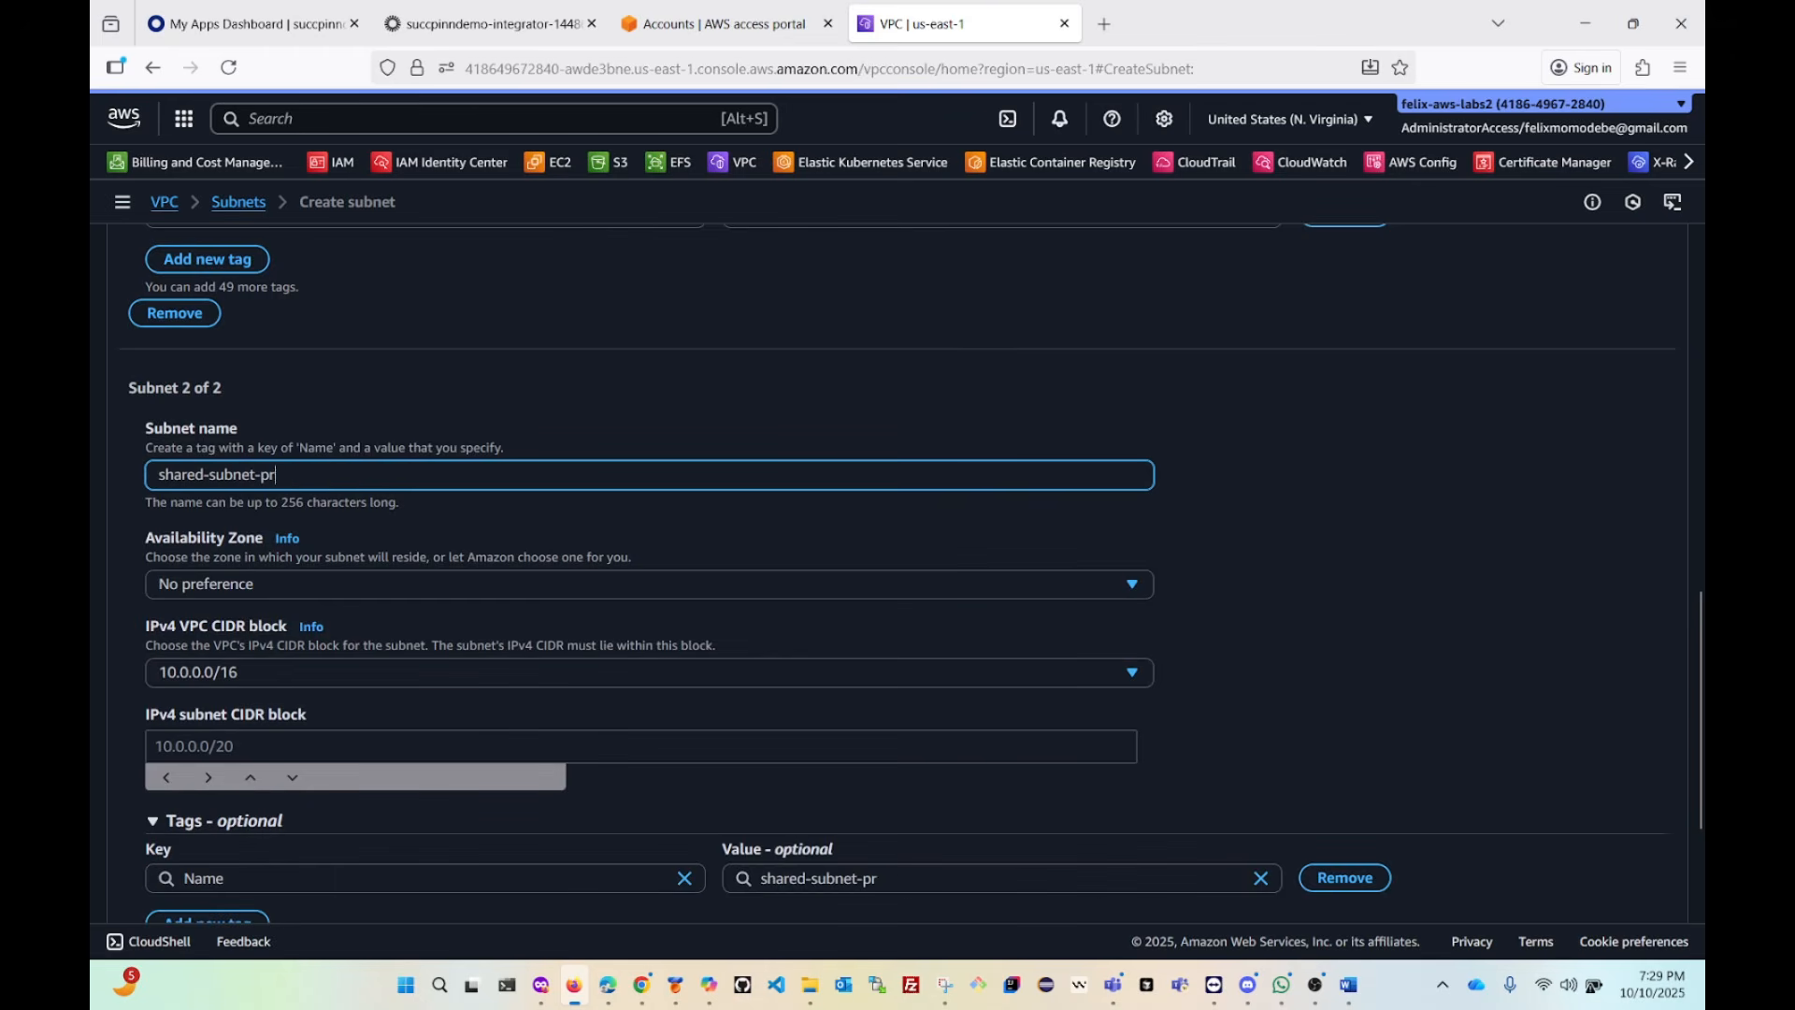
{"action": "type", "text": "ublic"}
Place the second subnet in availability zone us-east-1b, set its IPv4 subnet CIDR block to 10.0.2.0/24 and create both subnets.
{"action": "left_click", "coordinate": [333, 585]}
{"action": "left_click", "coordinate": [445, 385]}
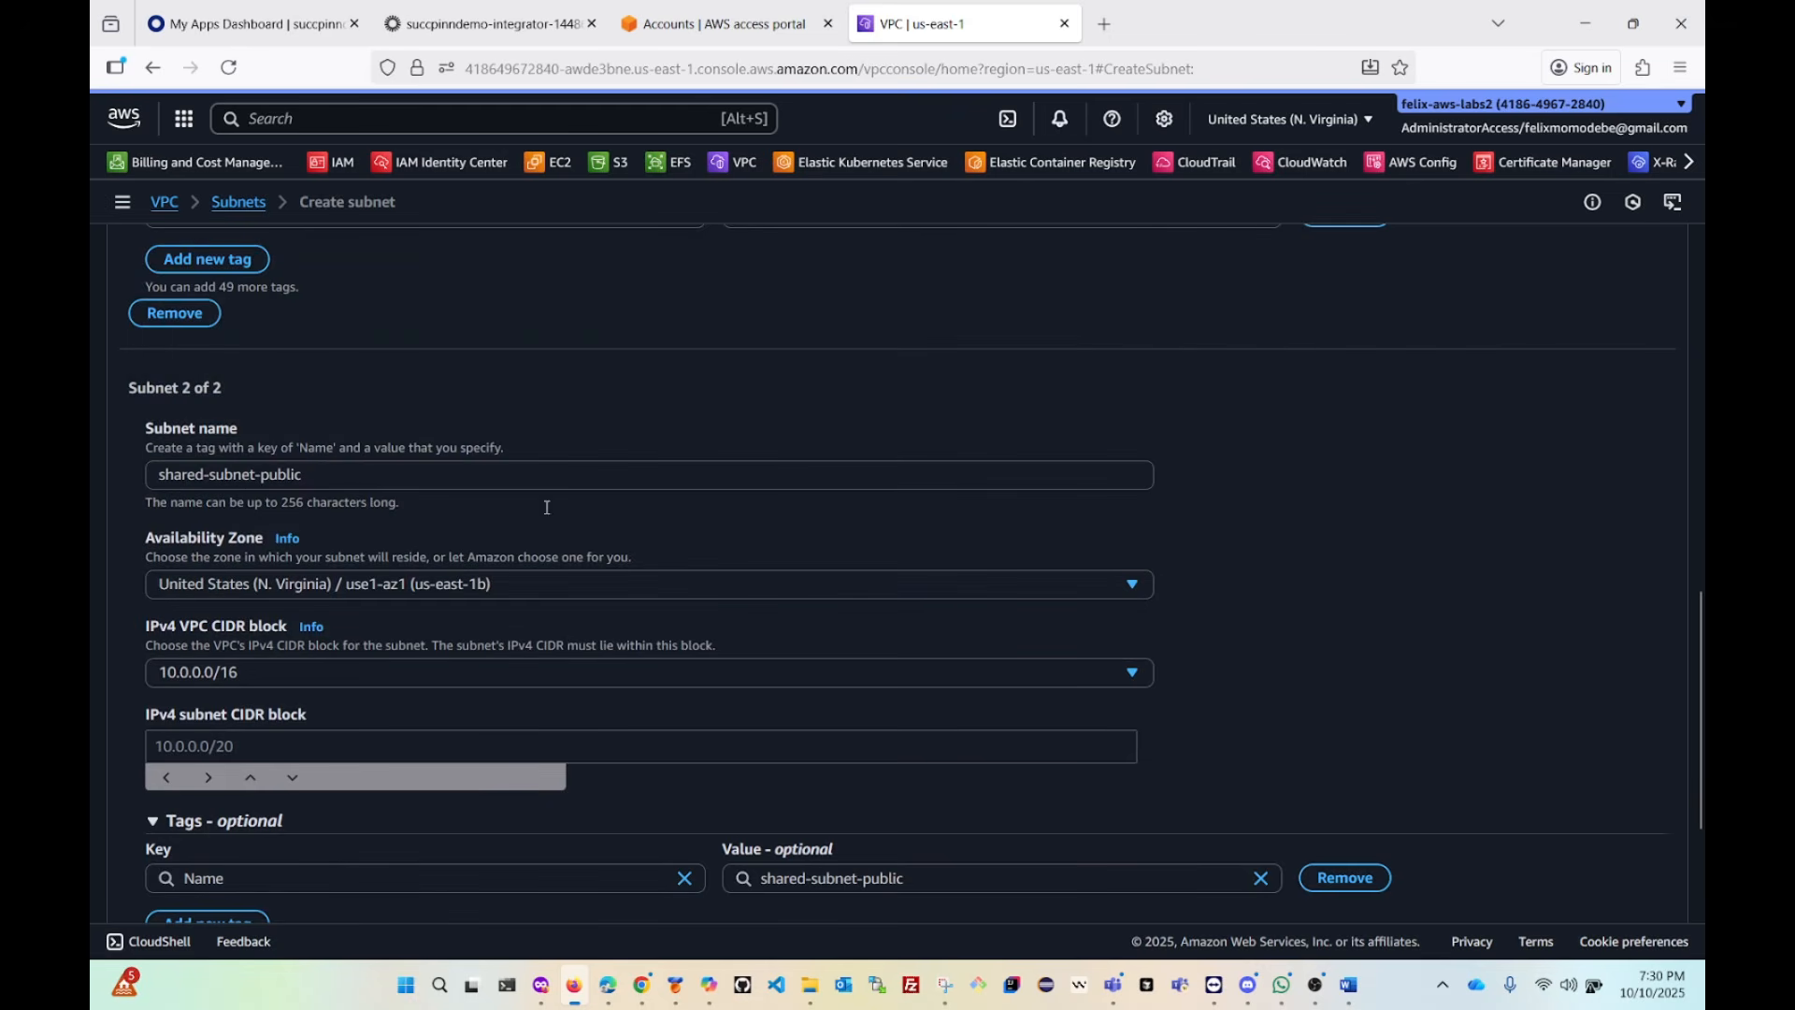
{"action": "scroll", "coordinate": [512, 616], "scroll_direction": "down", "scroll_amount": 2}
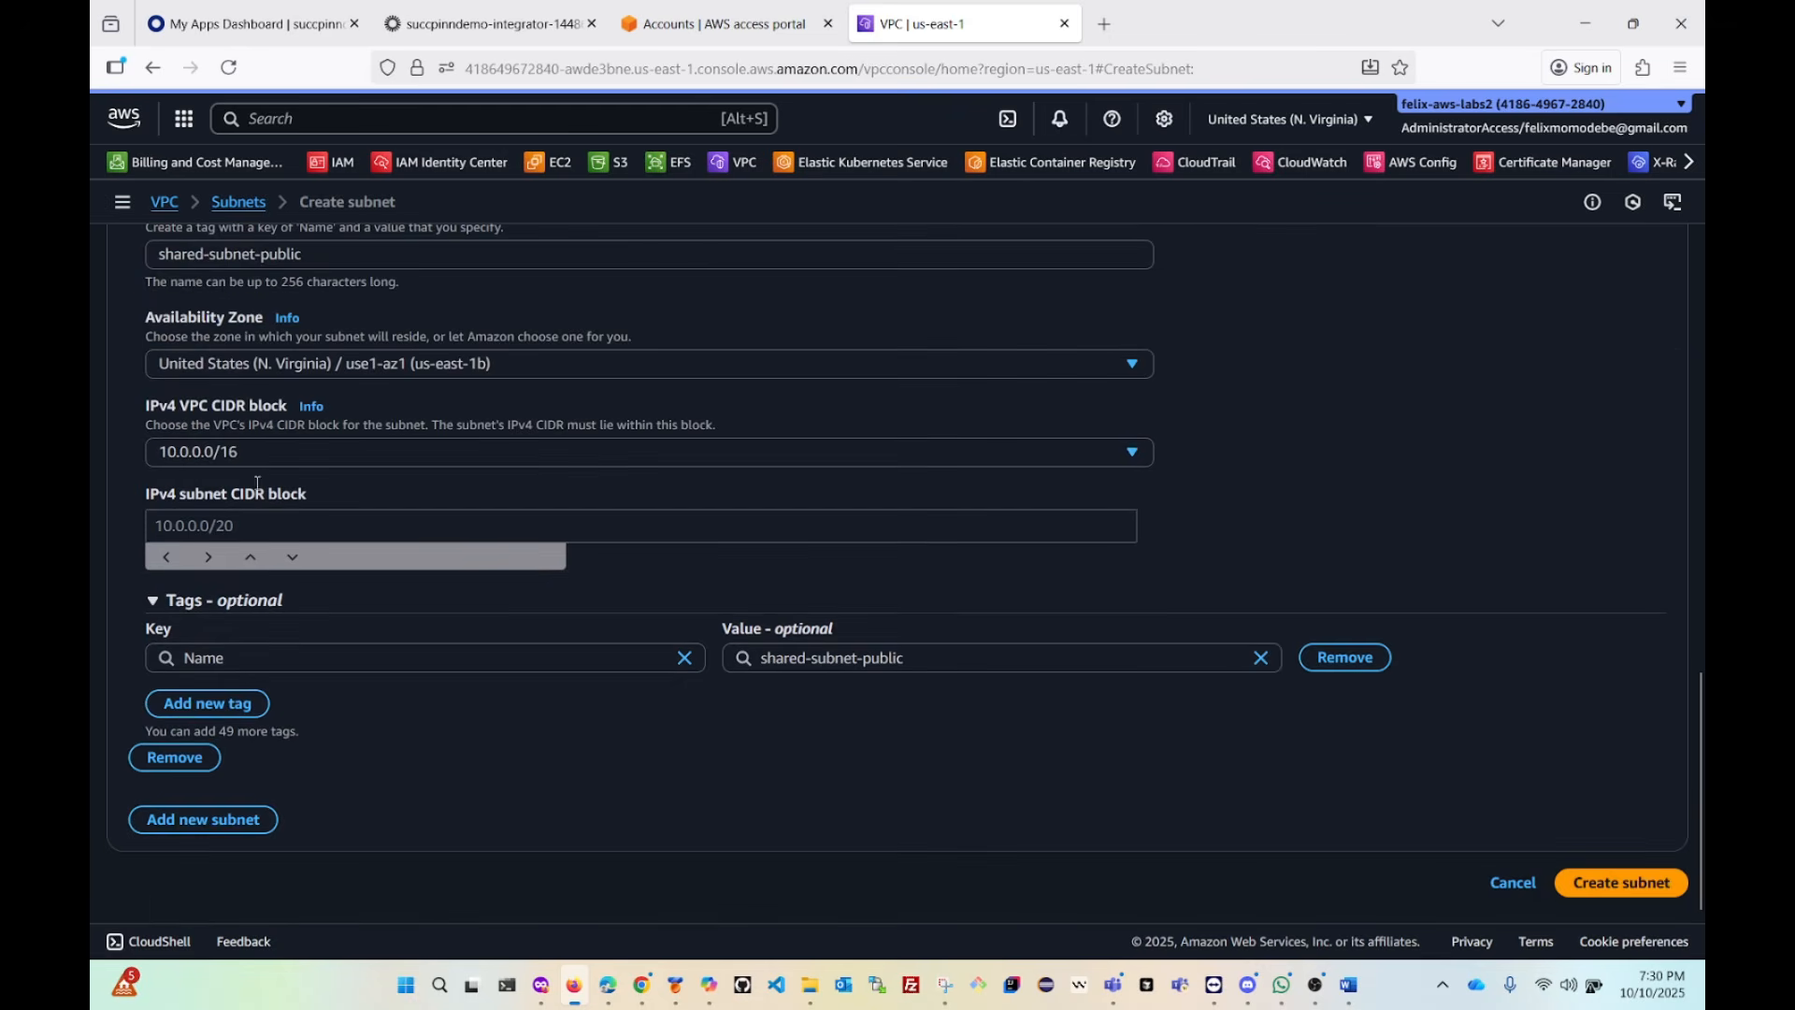
{"action": "left_click", "coordinate": [224, 525]}
{"action": "type", "text": "10.0"}
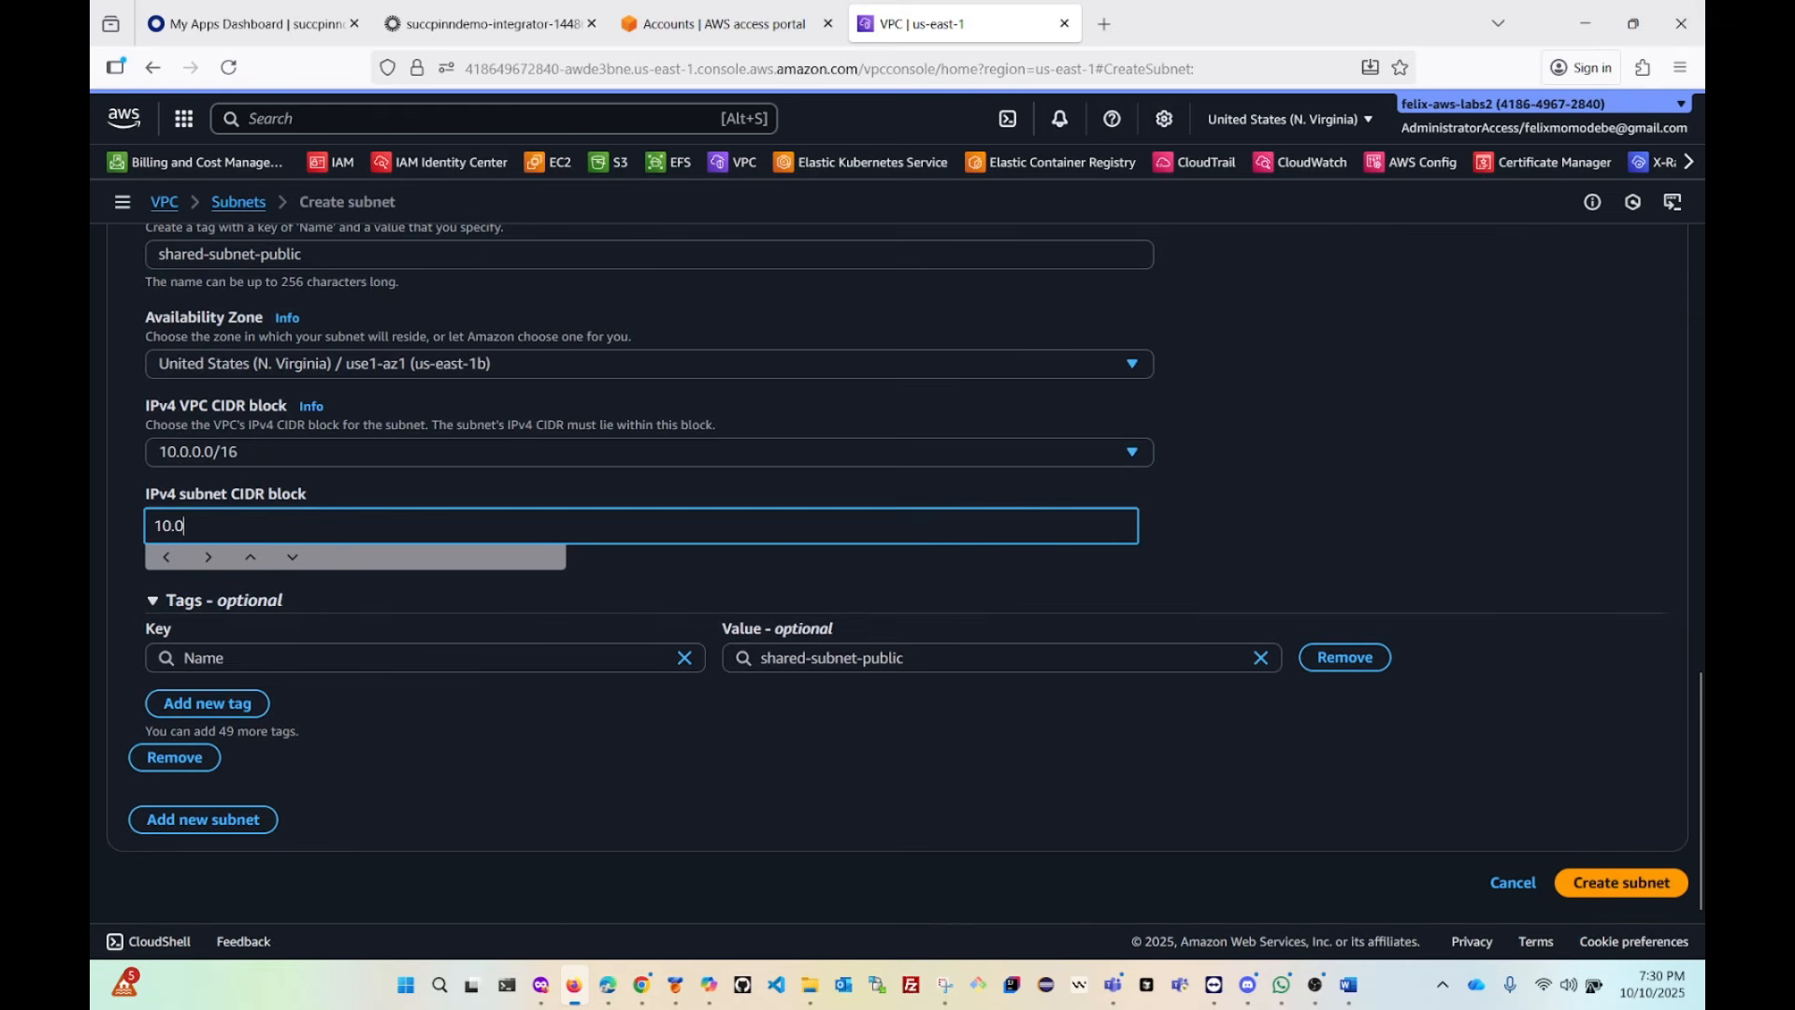
{"action": "type", "text": ".2.0/24"}
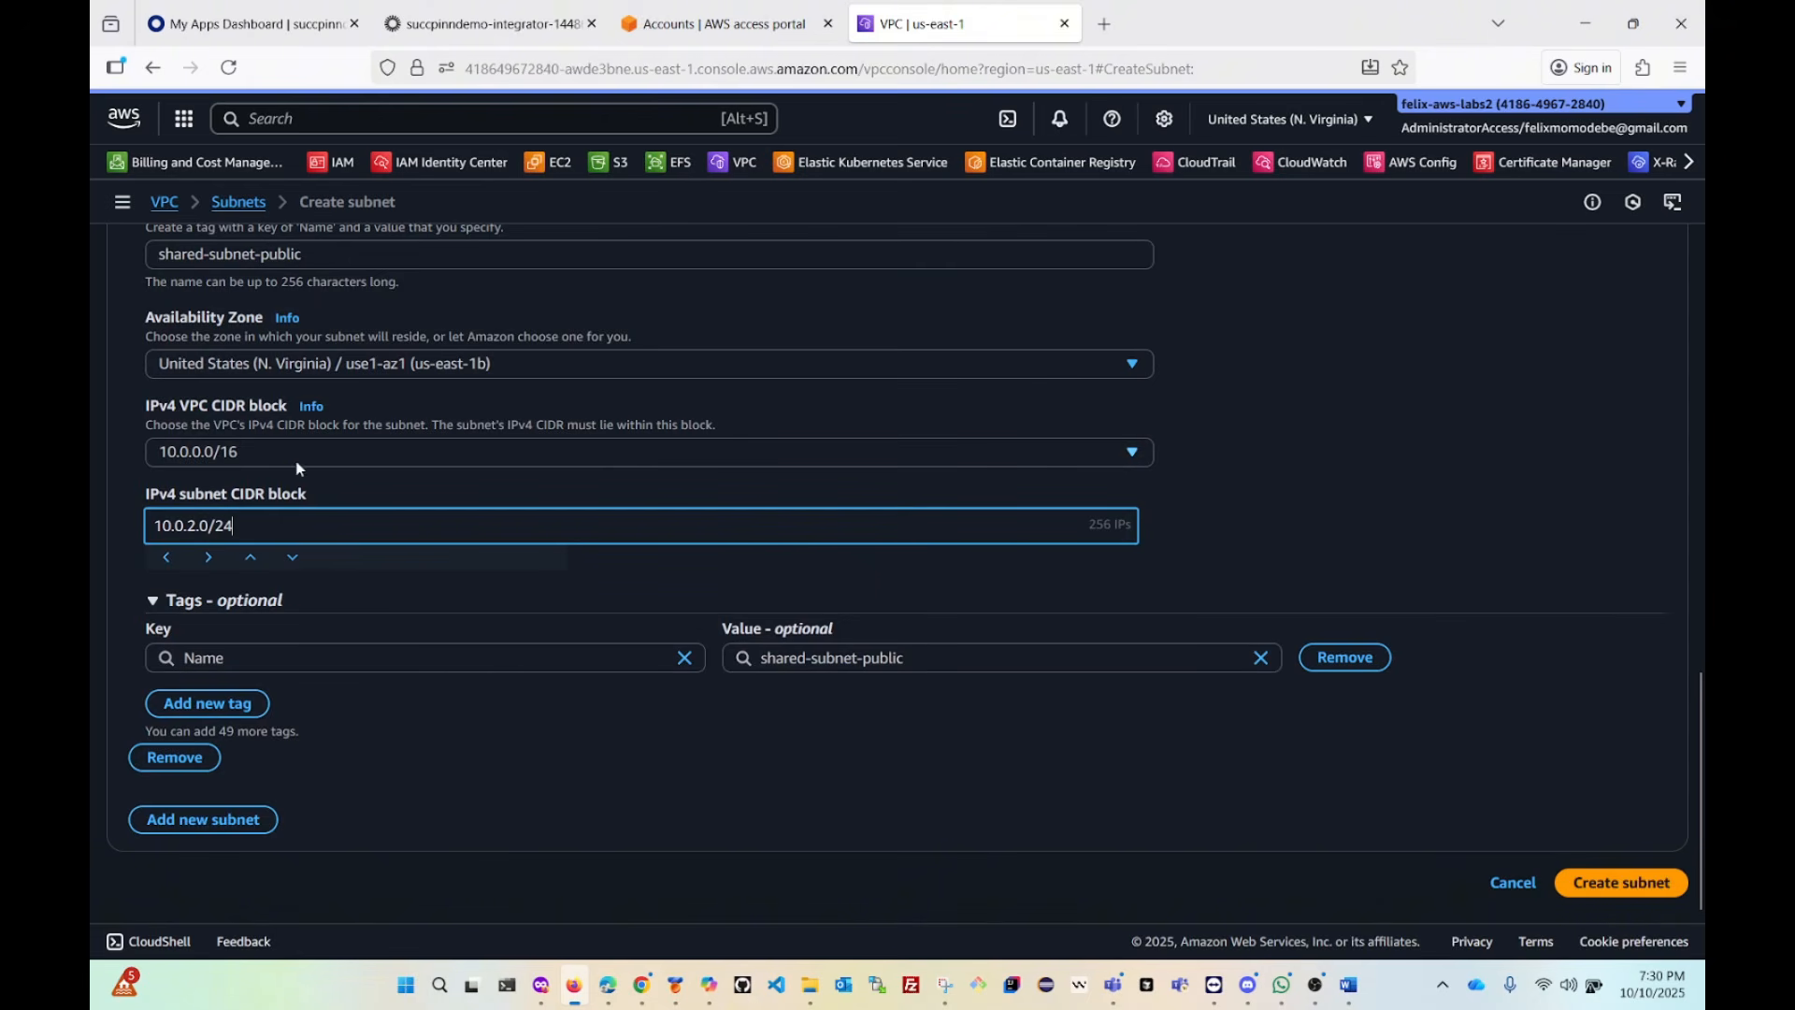
{"action": "left_click", "coordinate": [1620, 883]}
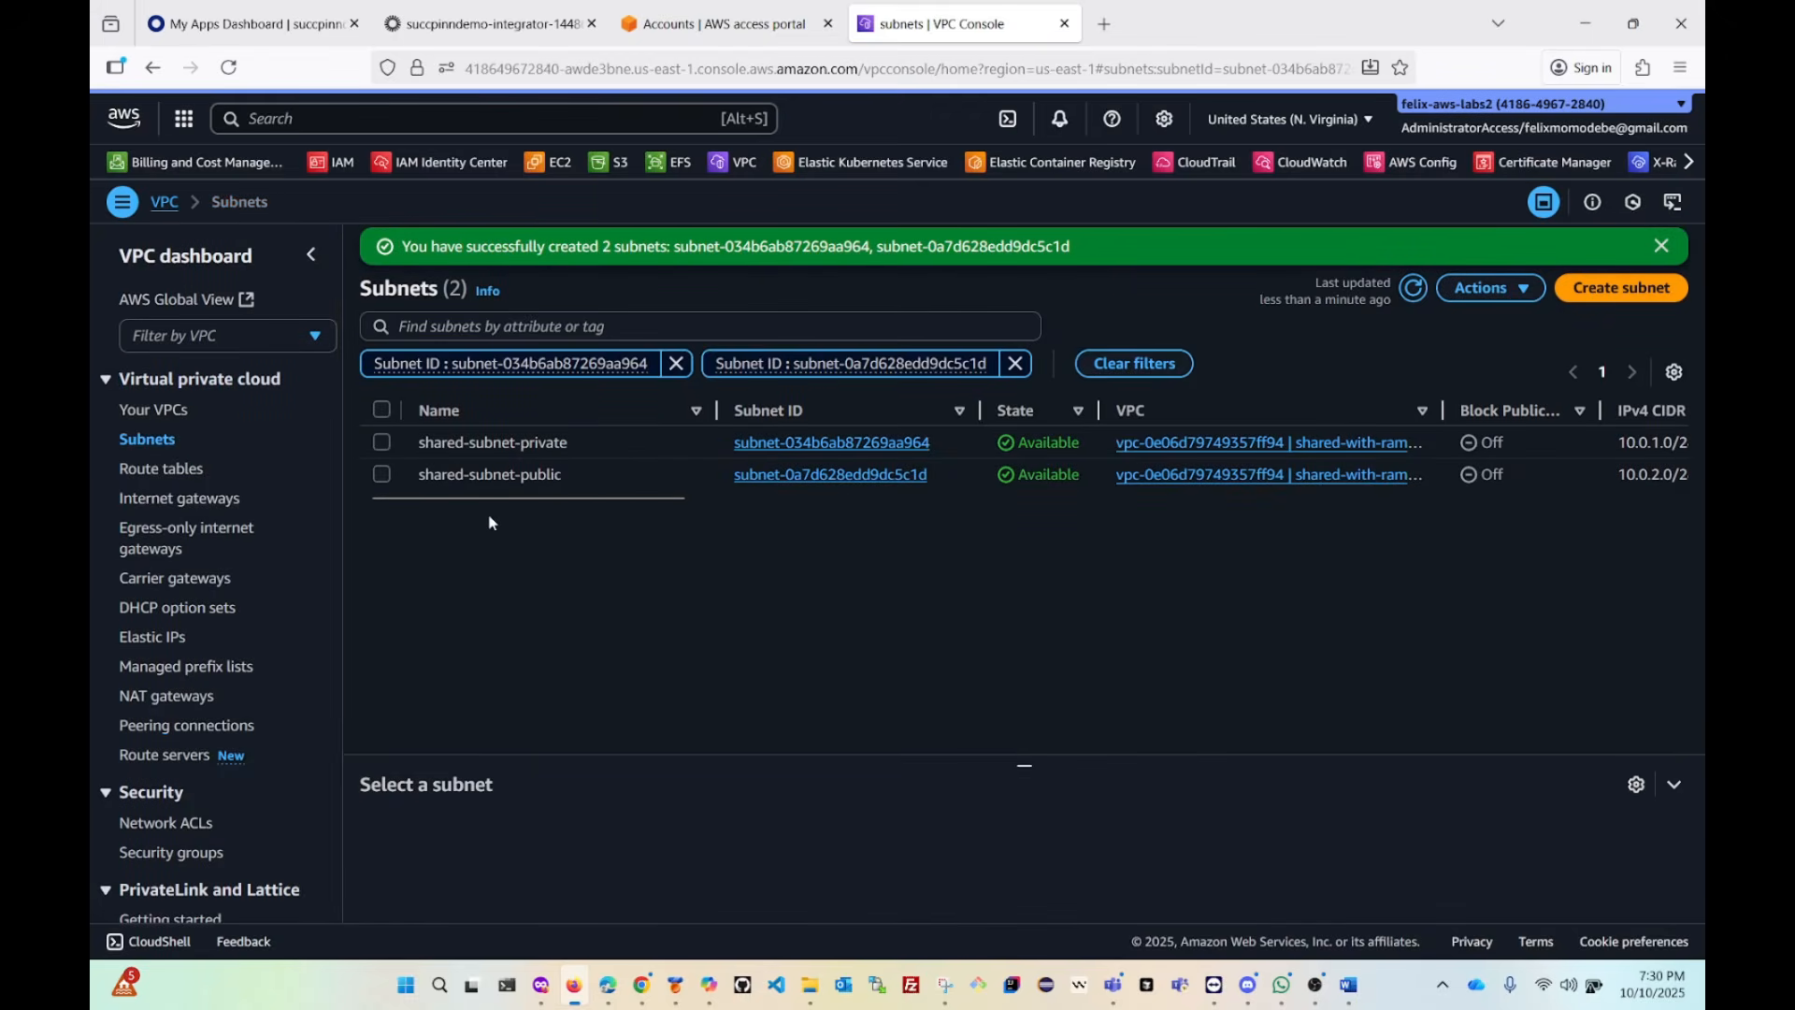
Review the account list in the AWS access portal with the Management account collapsed, and return to the VPC console.
{"action": "left_click", "coordinate": [733, 42]}
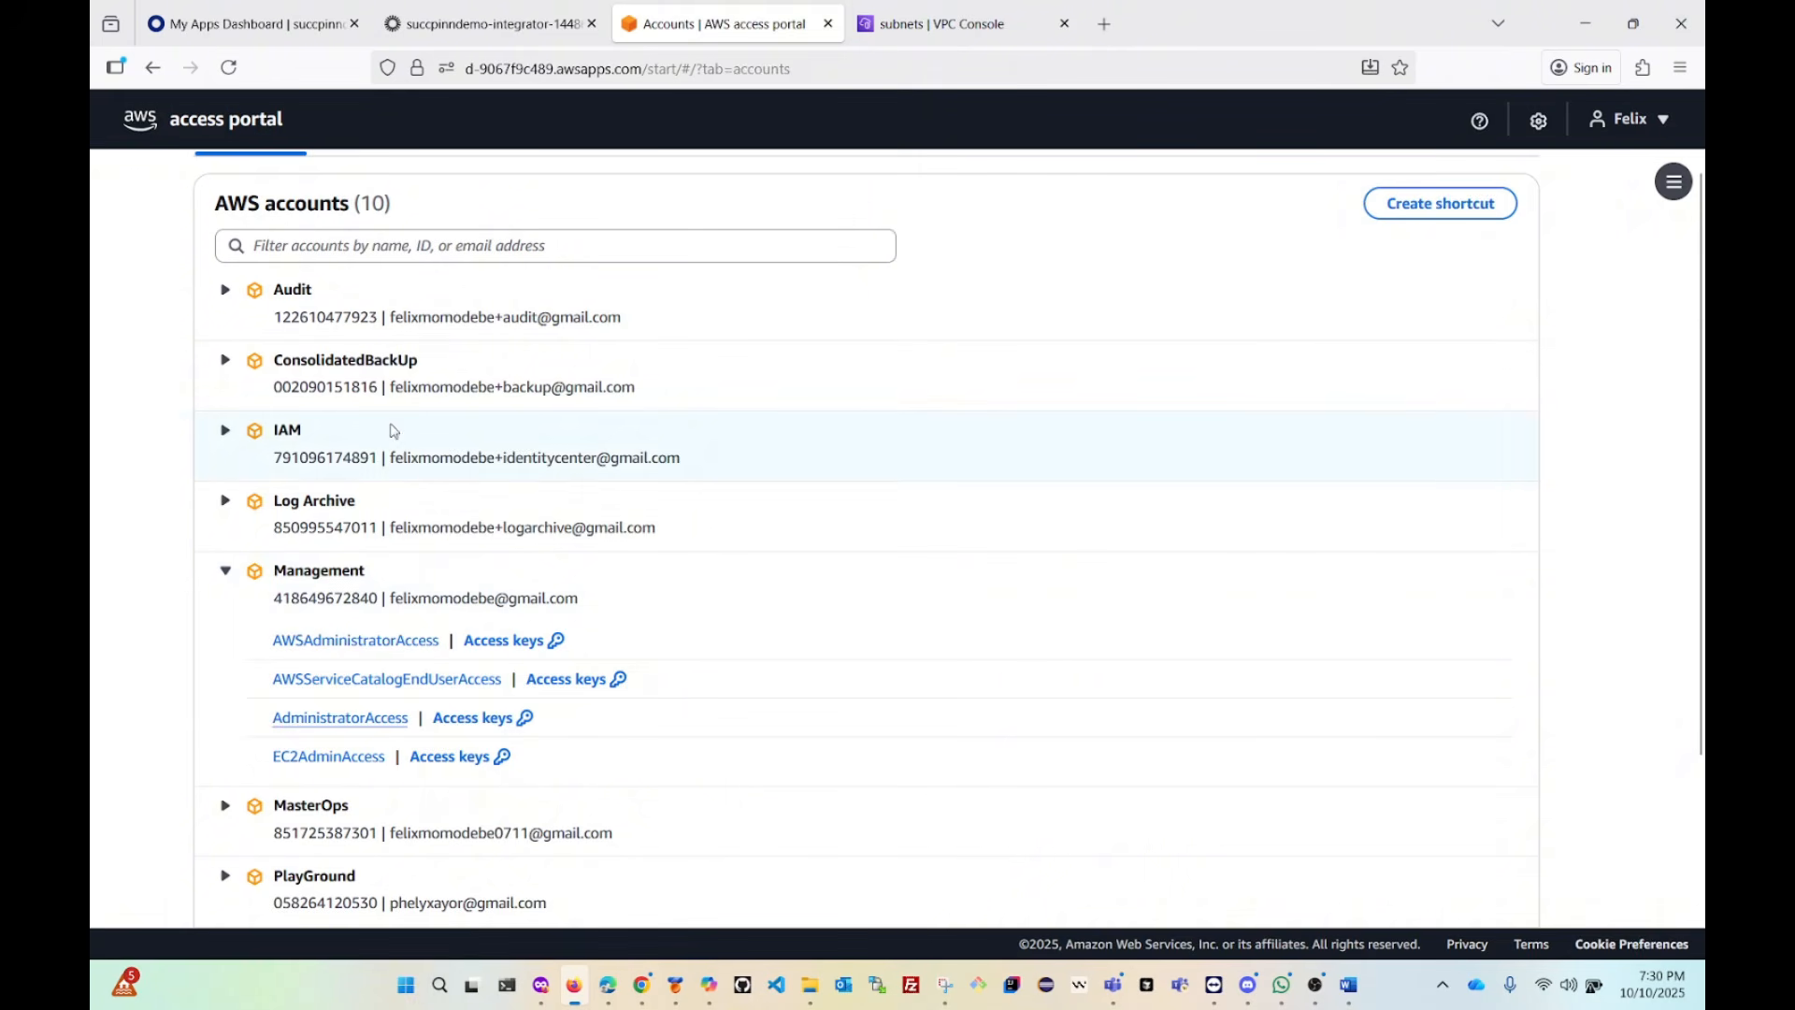
{"action": "left_click", "coordinate": [225, 571]}
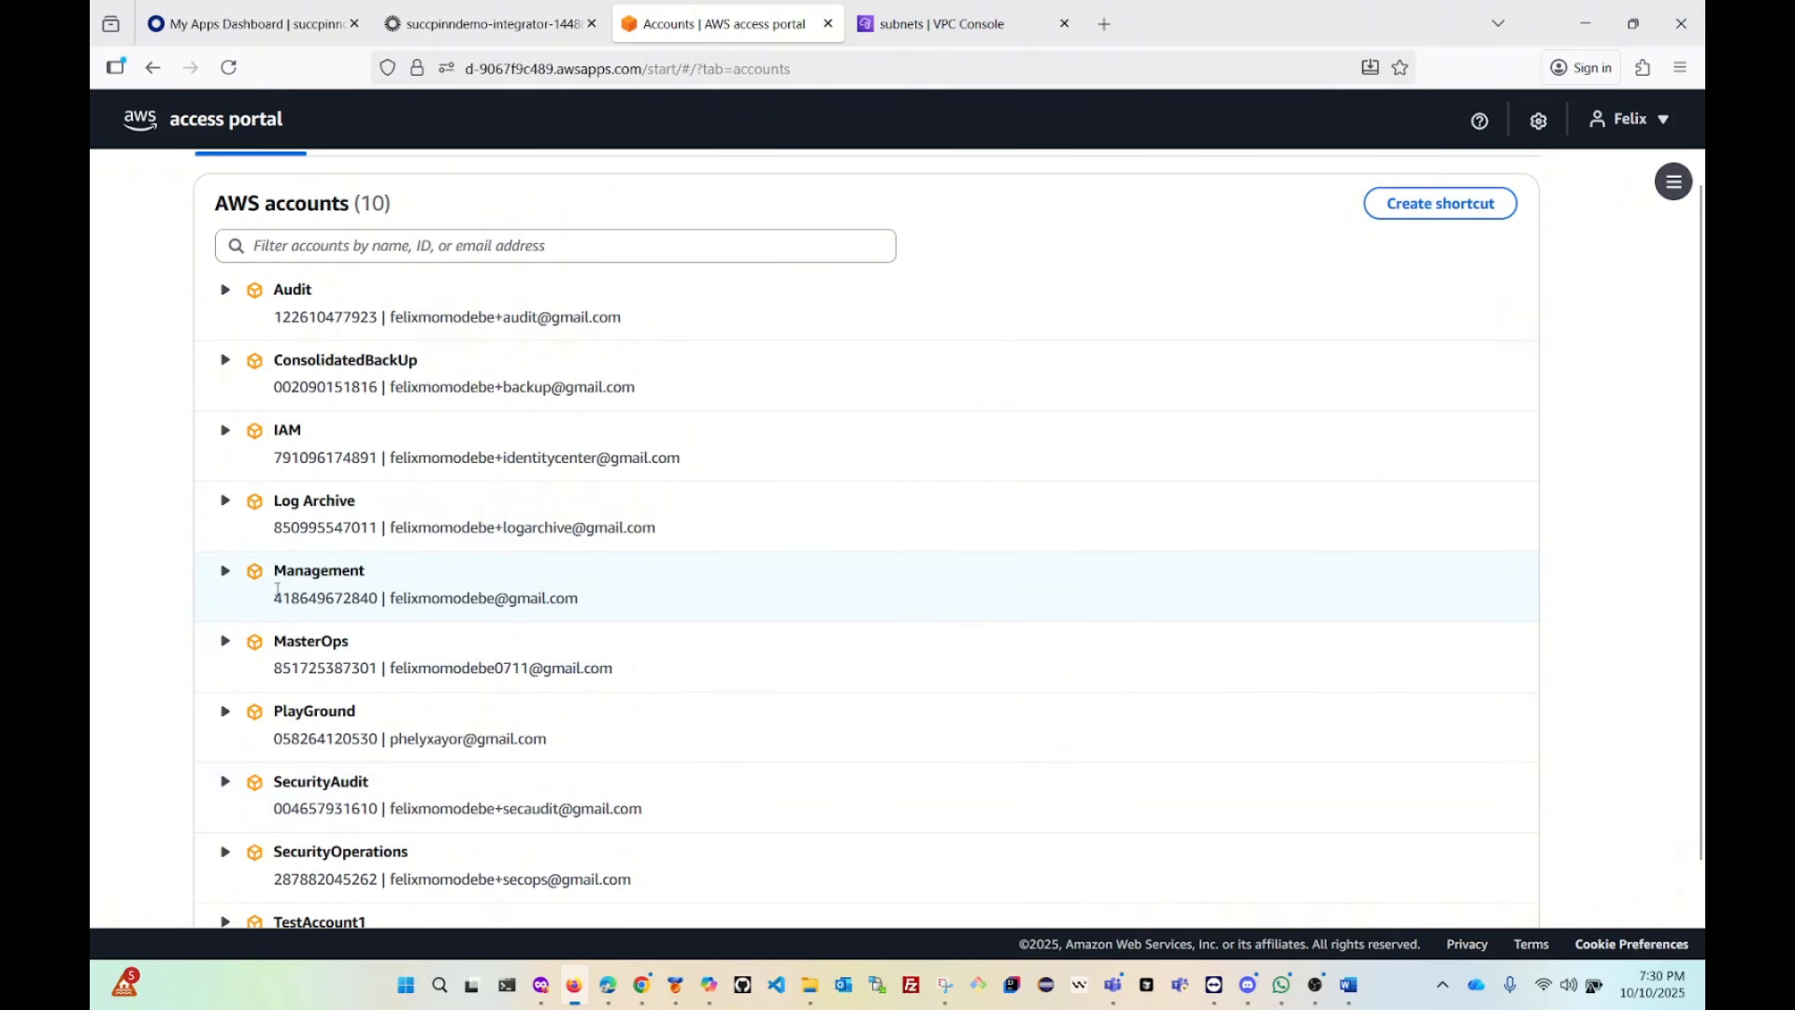
{"action": "key", "text": "ctrl+Tab"}
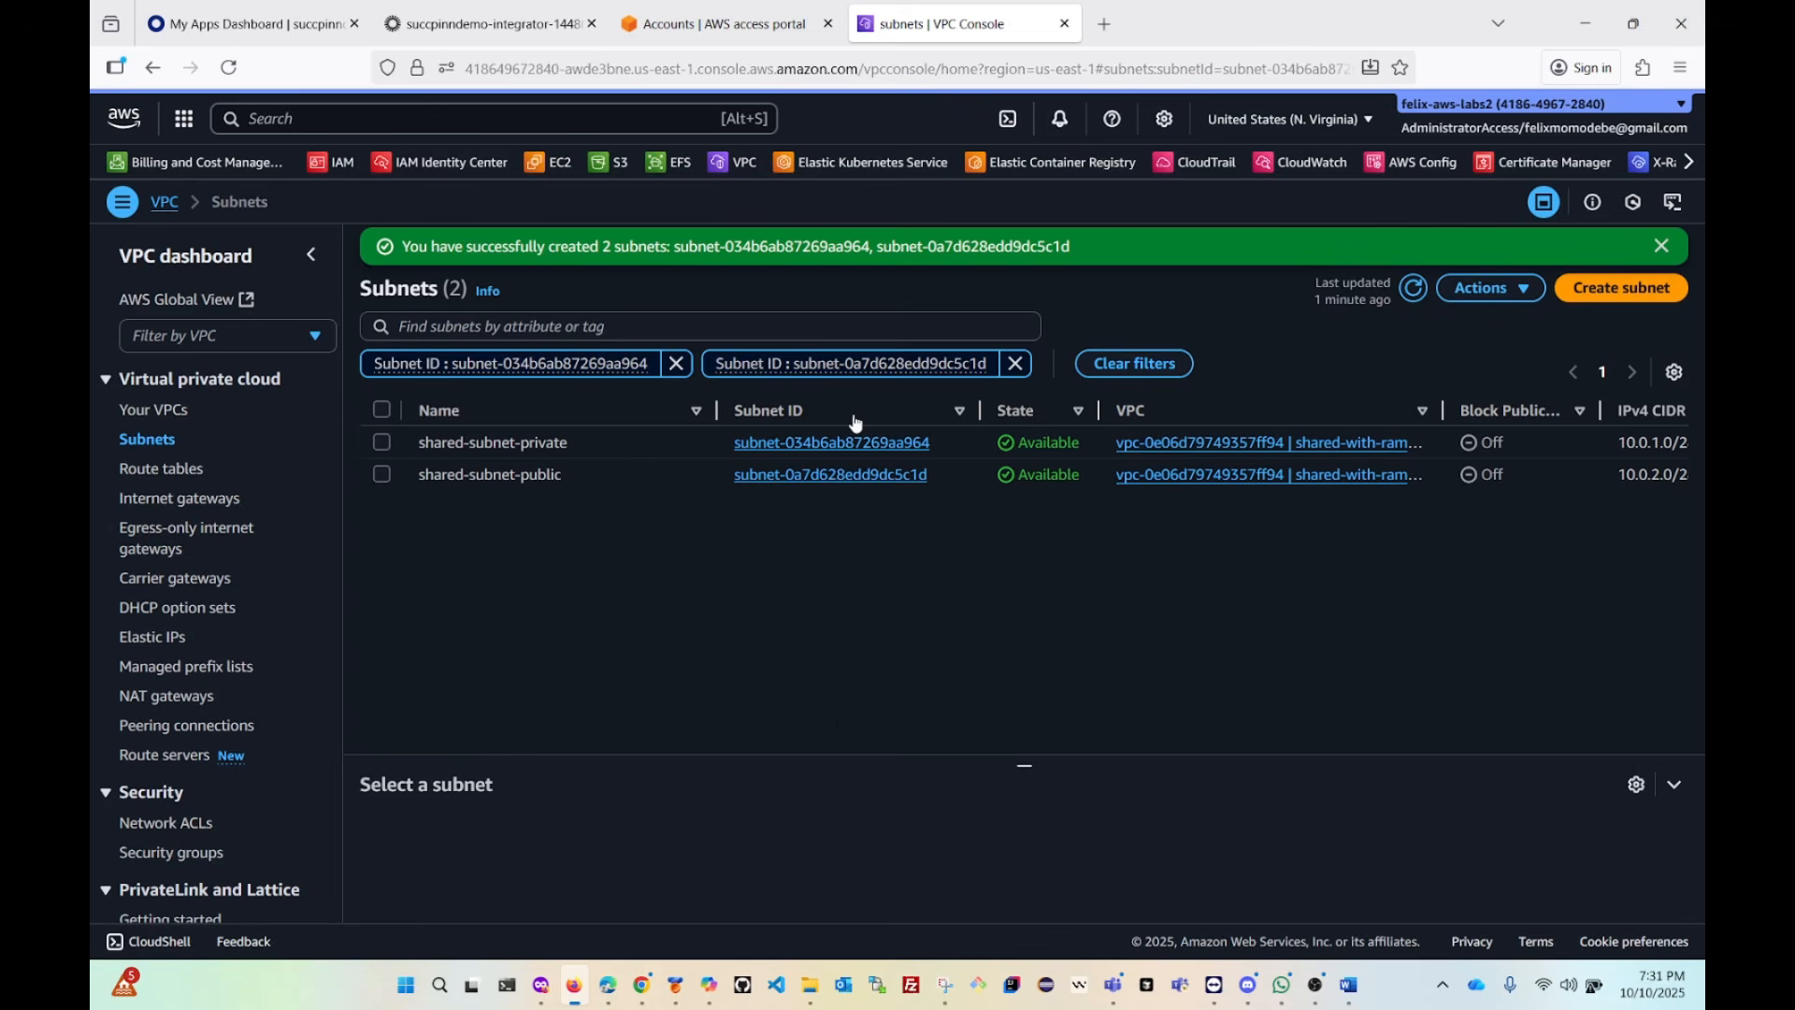
Open the VPC managed prefix lists and start creating a new prefix list.
{"action": "scroll", "coordinate": [232, 641], "scroll_direction": "down", "scroll_amount": 2}
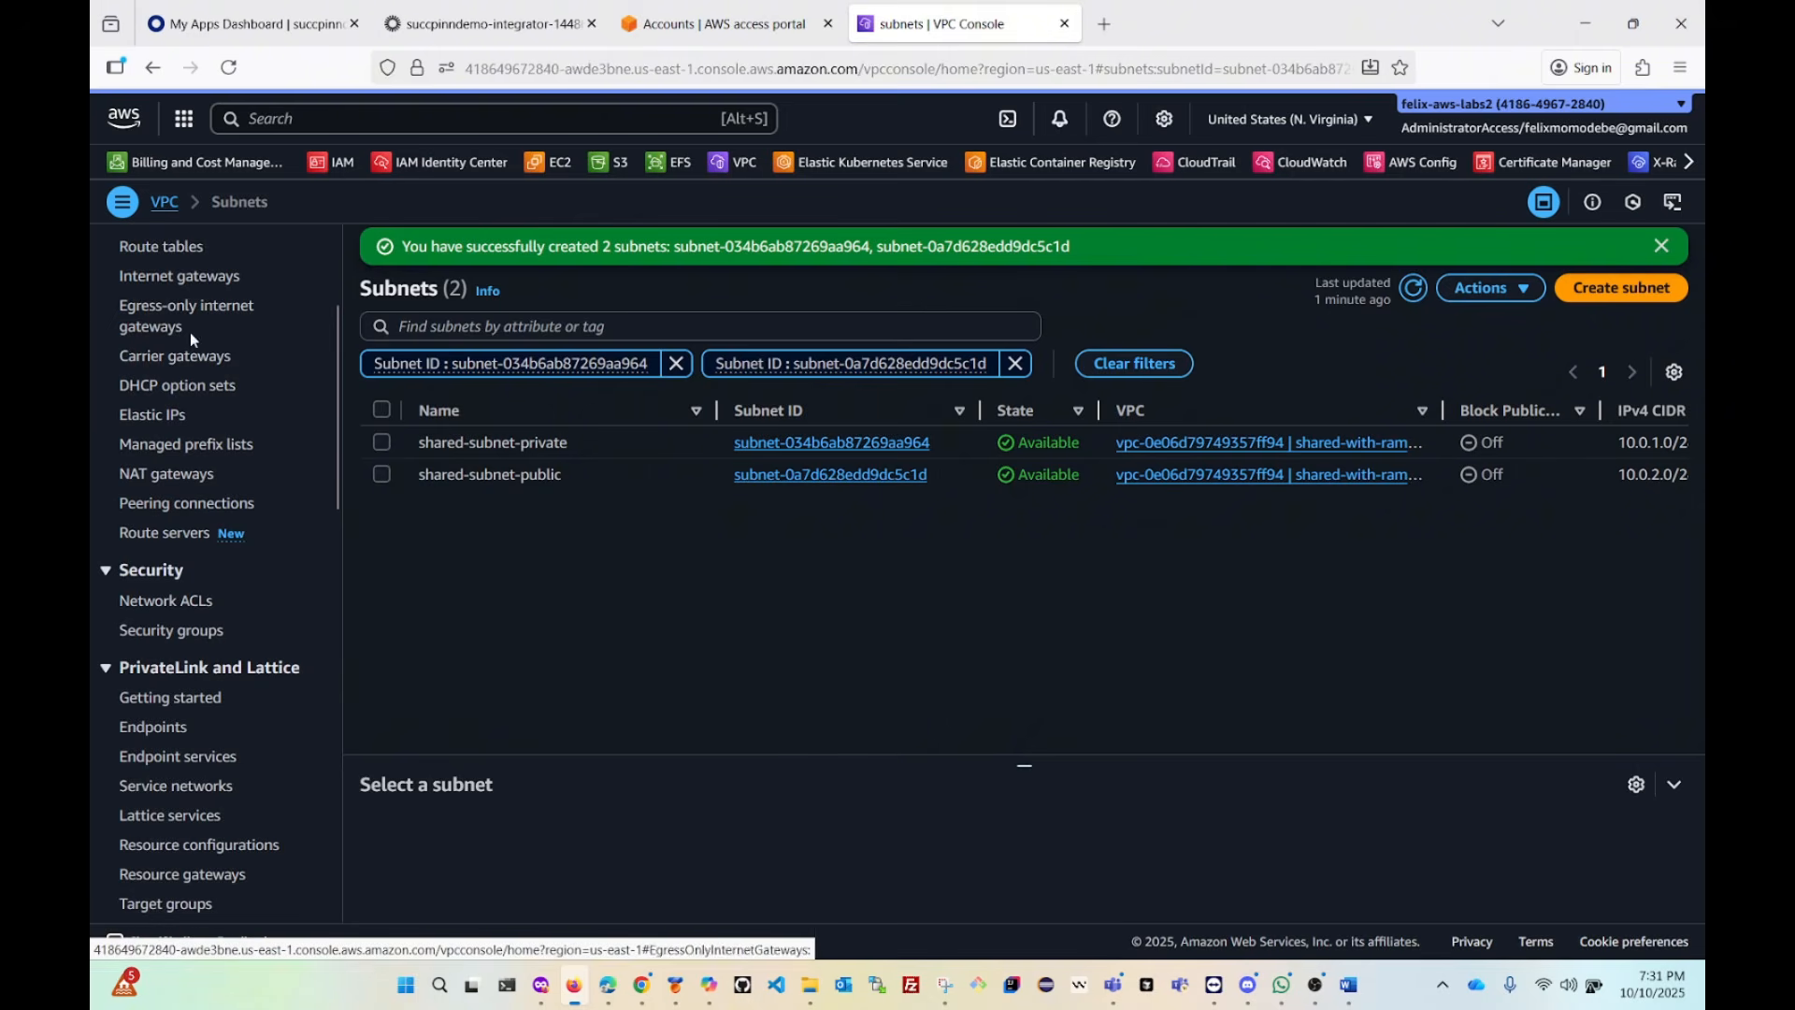
{"action": "scroll", "coordinate": [195, 402], "scroll_direction": "down", "scroll_amount": 3}
{"action": "scroll", "coordinate": [198, 421], "scroll_direction": "down", "scroll_amount": 2}
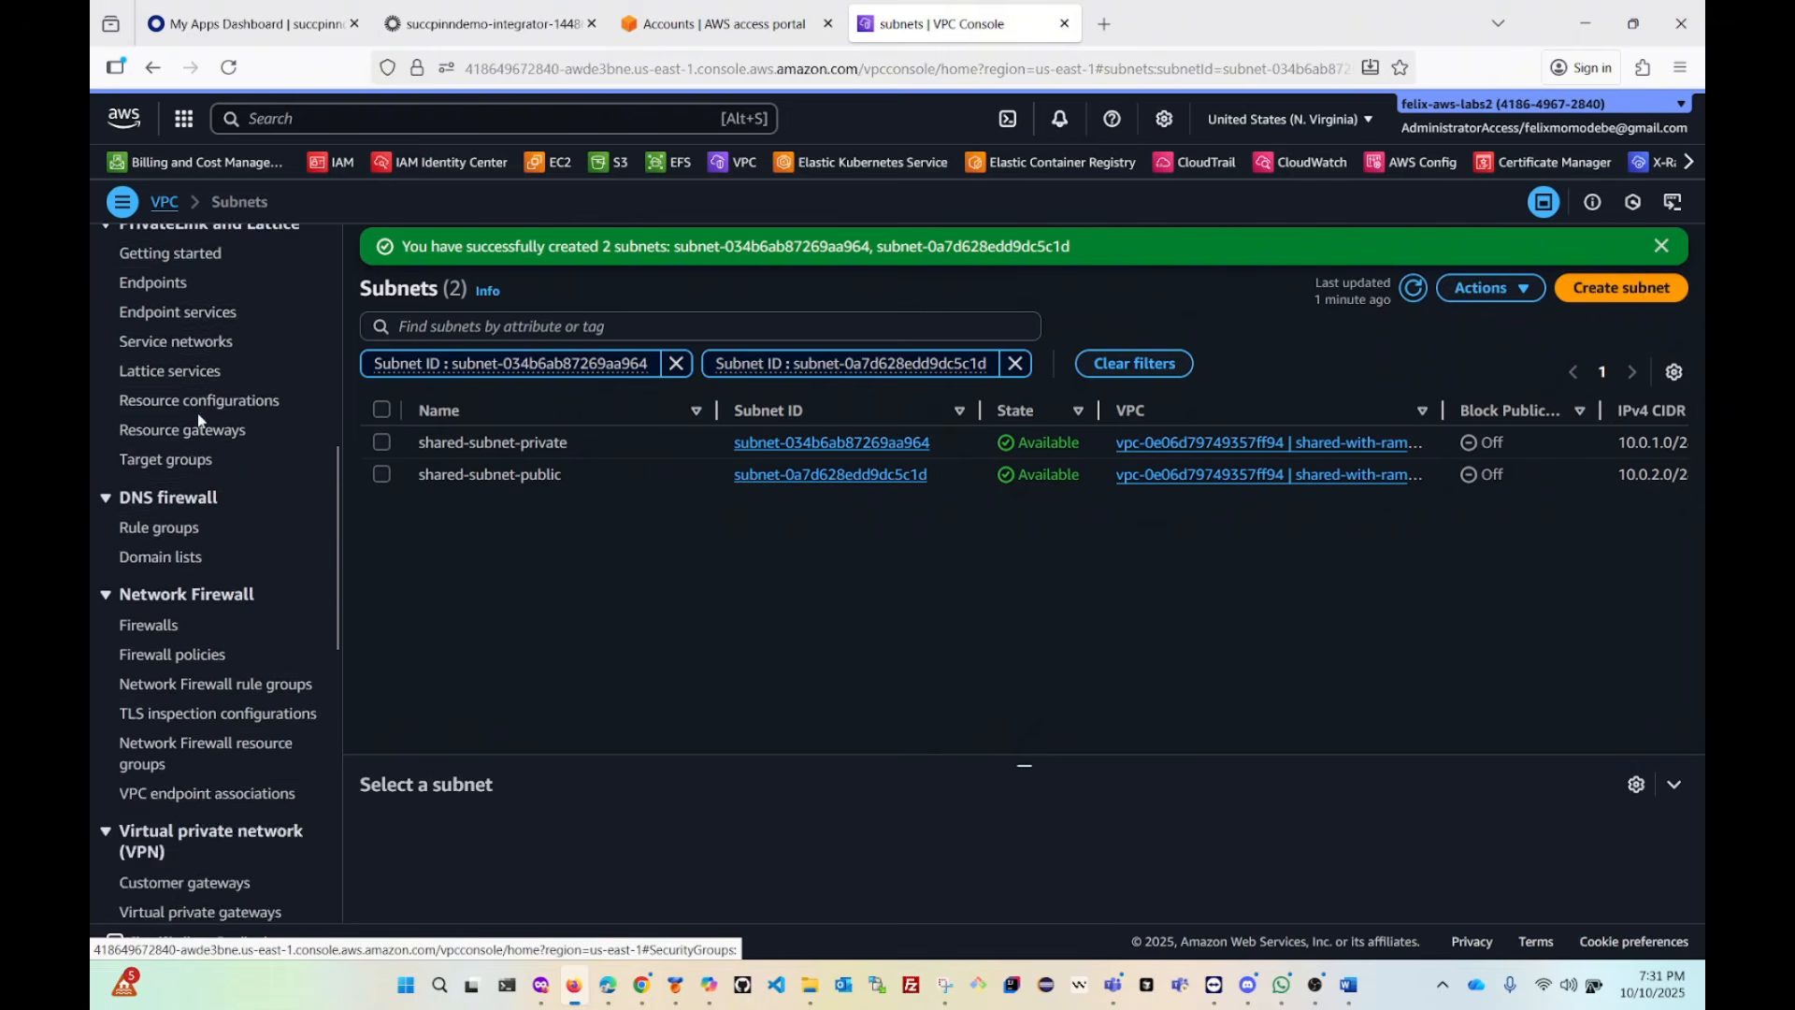
{"action": "scroll", "coordinate": [198, 421], "scroll_direction": "up", "scroll_amount": 5}
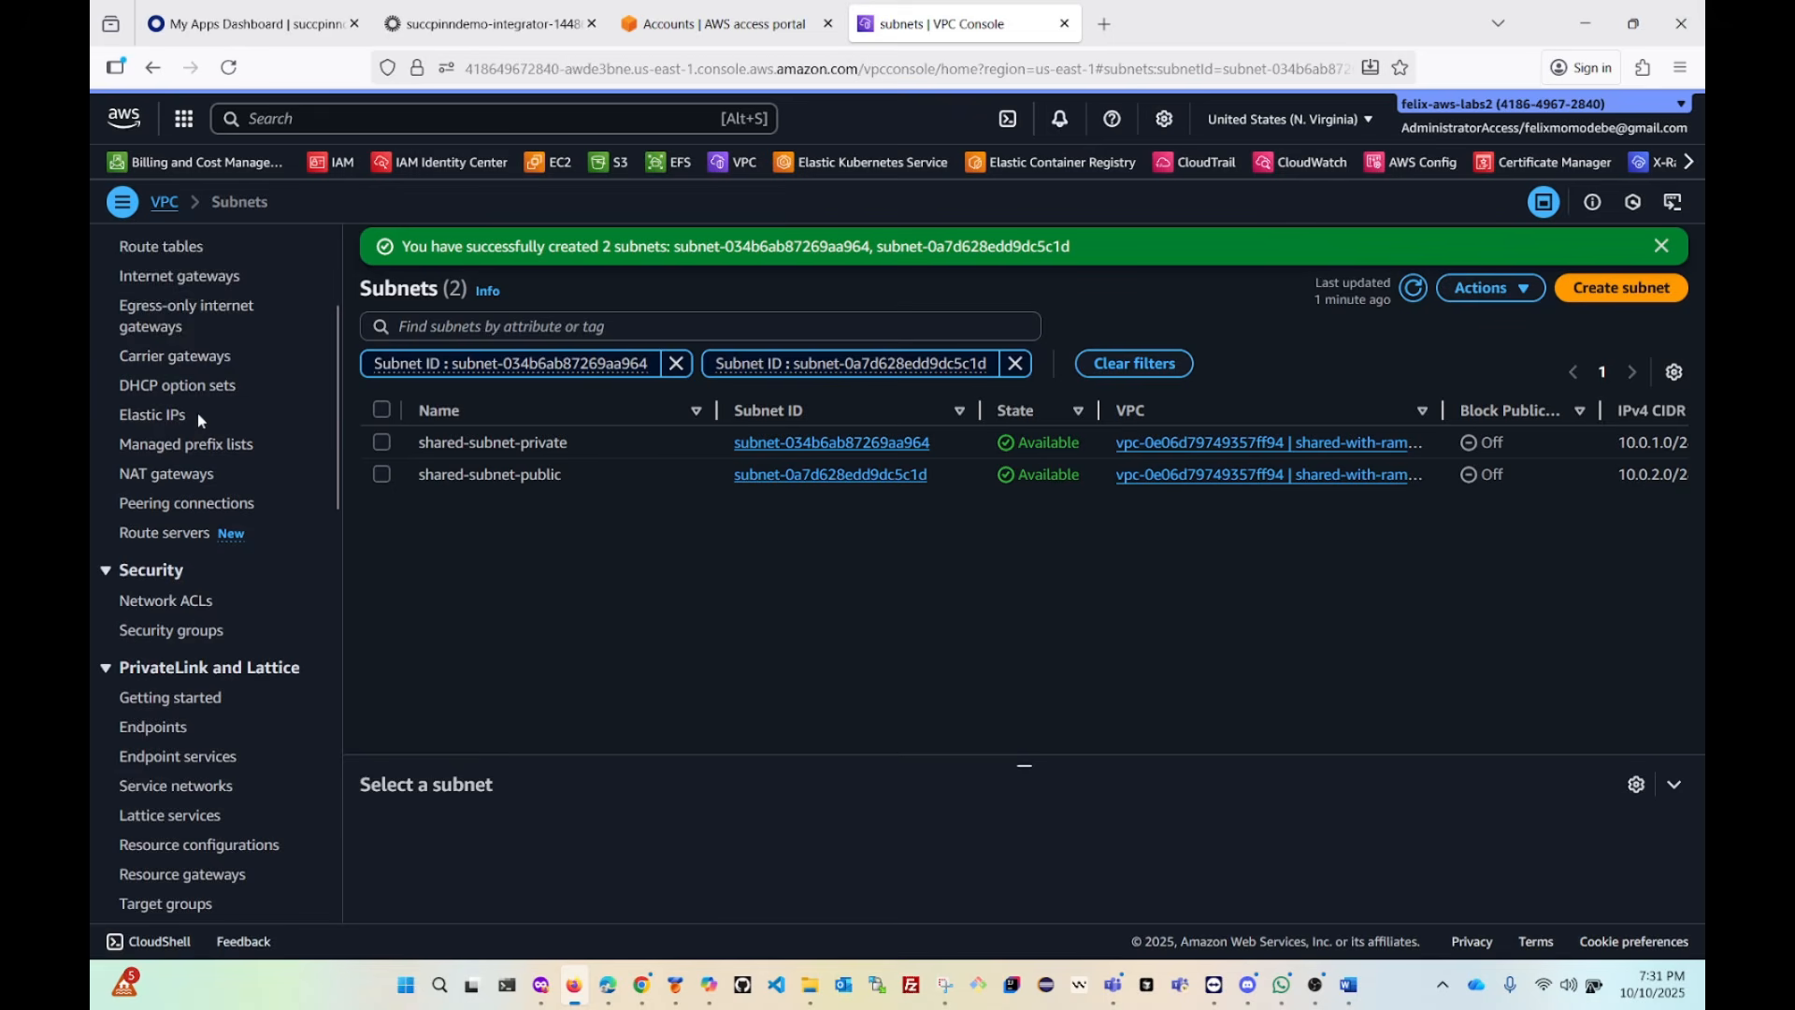
{"action": "scroll", "coordinate": [198, 419], "scroll_direction": "down", "scroll_amount": 4}
{"action": "scroll", "coordinate": [199, 418], "scroll_direction": "up", "scroll_amount": 4}
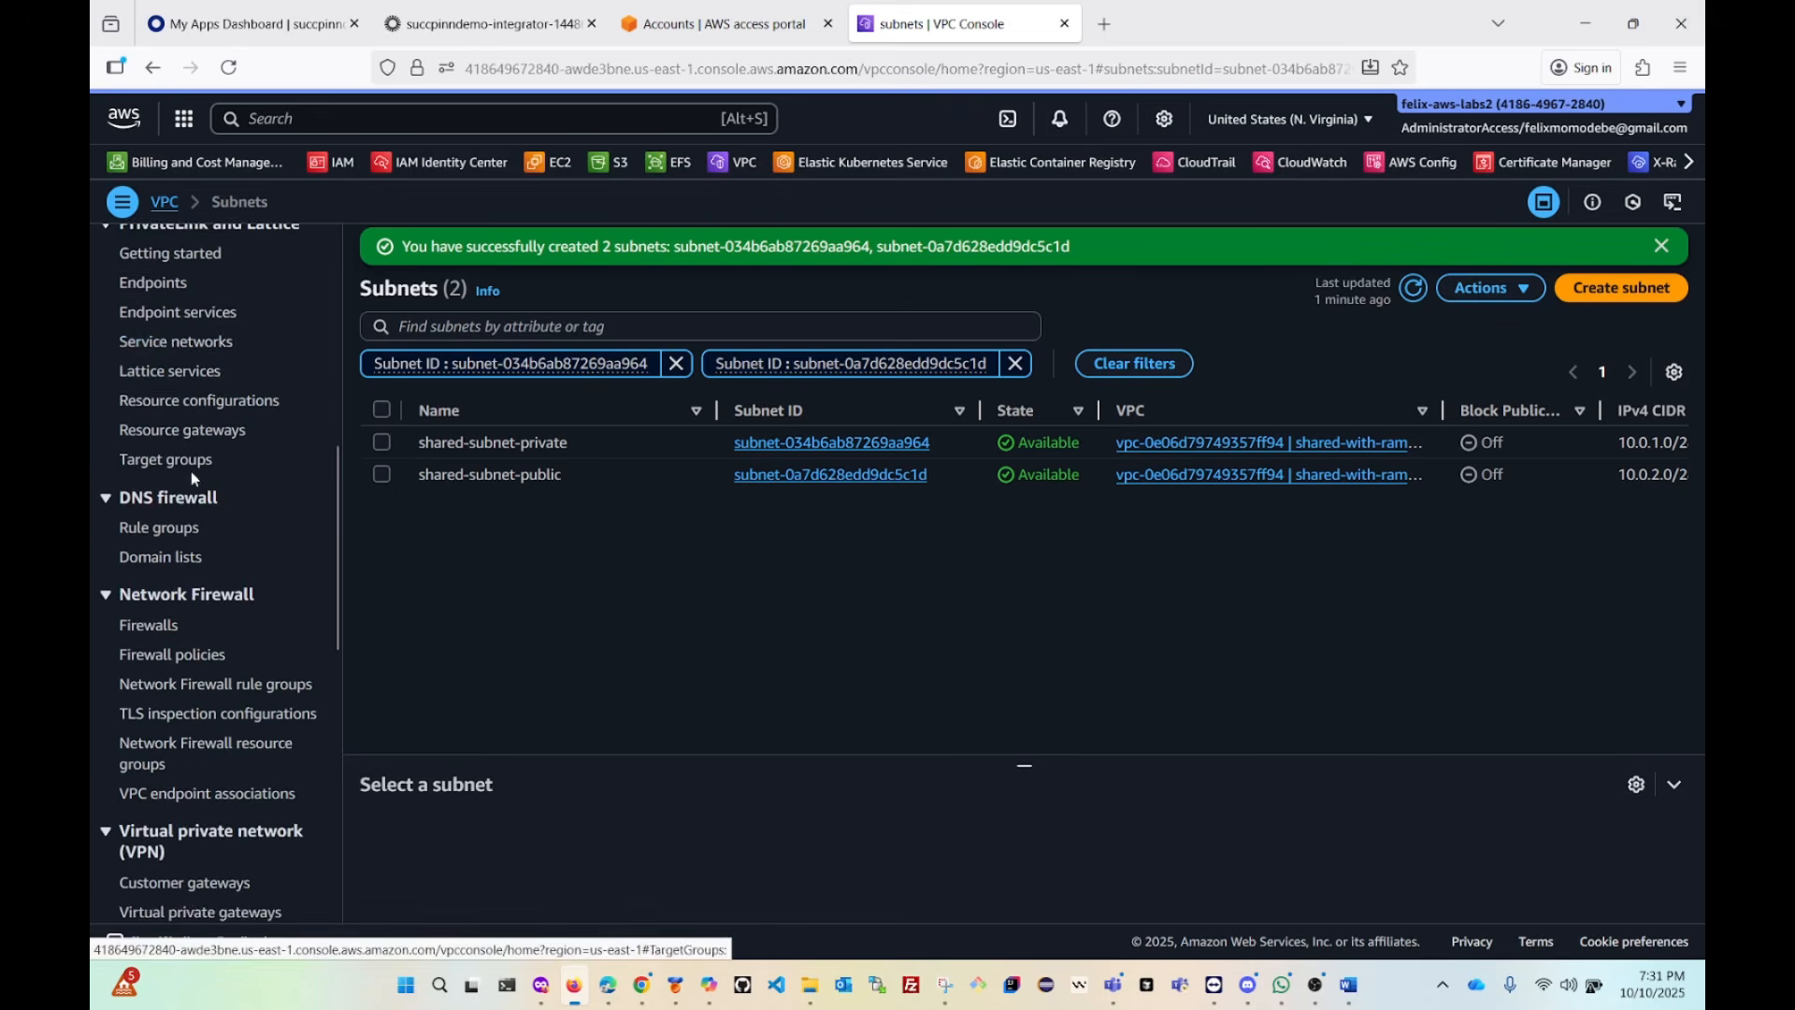
{"action": "scroll", "coordinate": [191, 477], "scroll_direction": "up", "scroll_amount": 2}
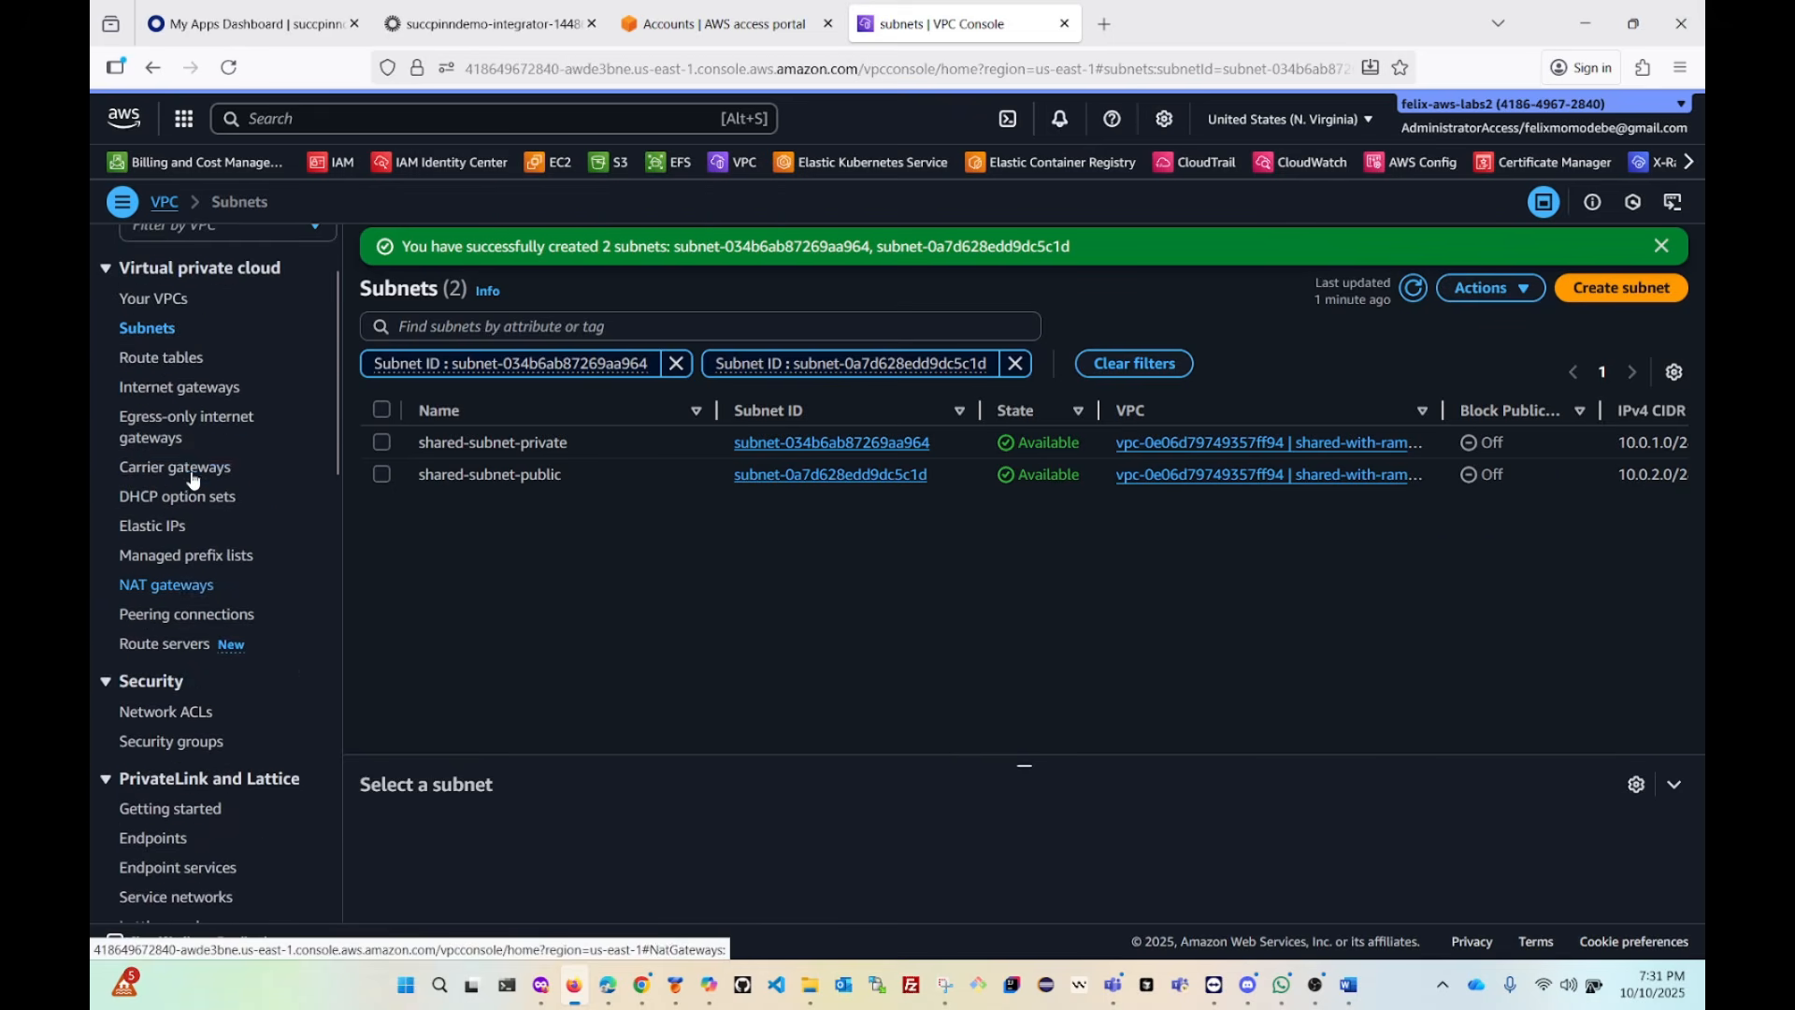
{"action": "scroll", "coordinate": [192, 474], "scroll_direction": "down", "scroll_amount": 2}
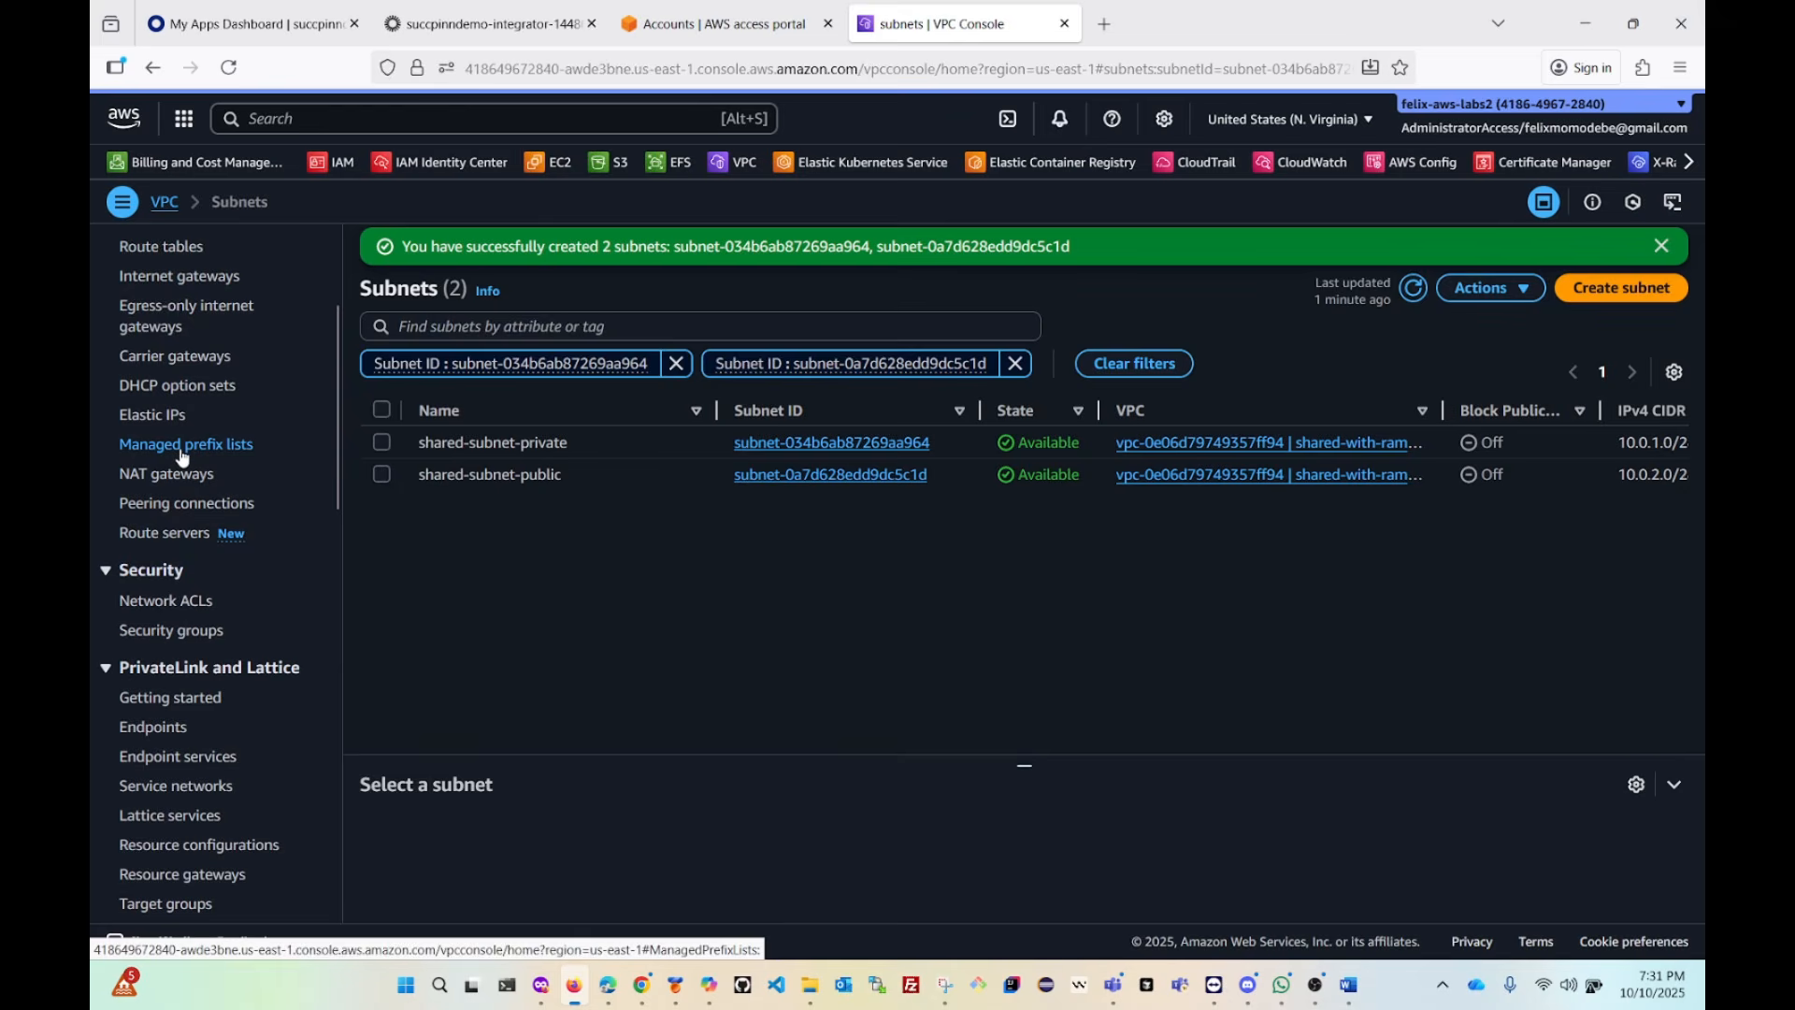
{"action": "left_click", "coordinate": [181, 452]}
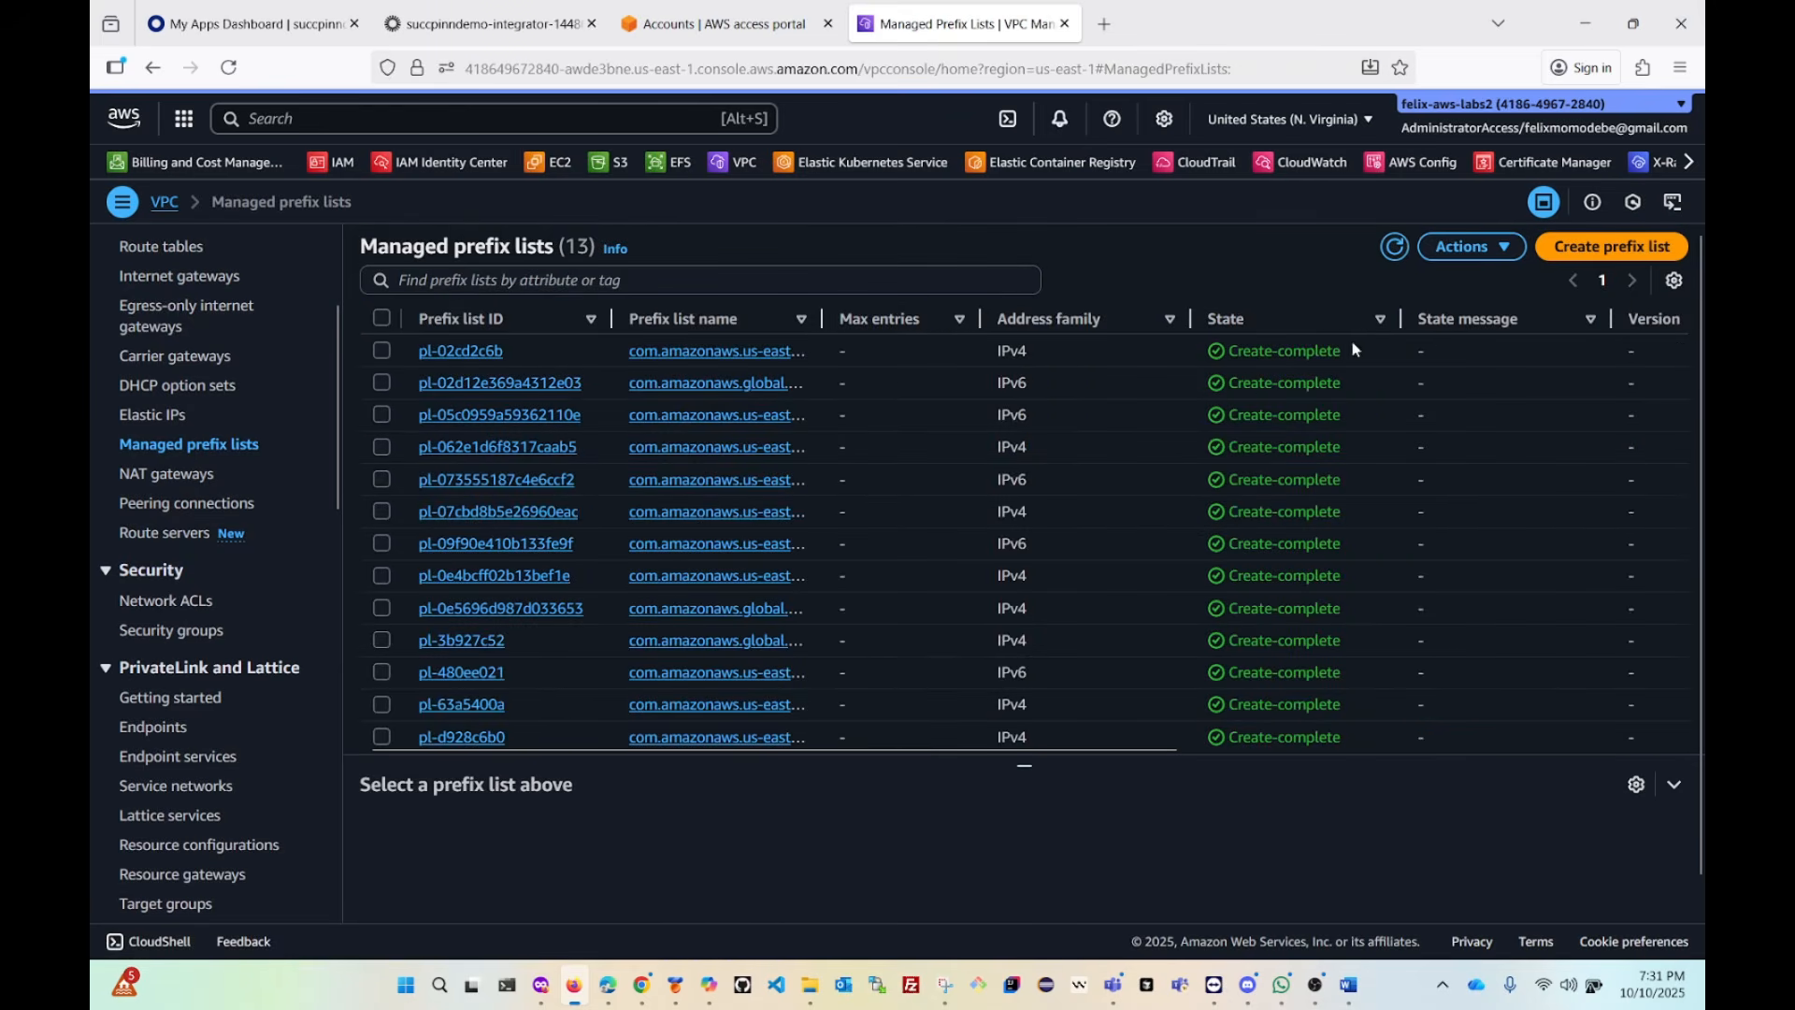
{"action": "left_click", "coordinate": [1586, 251]}
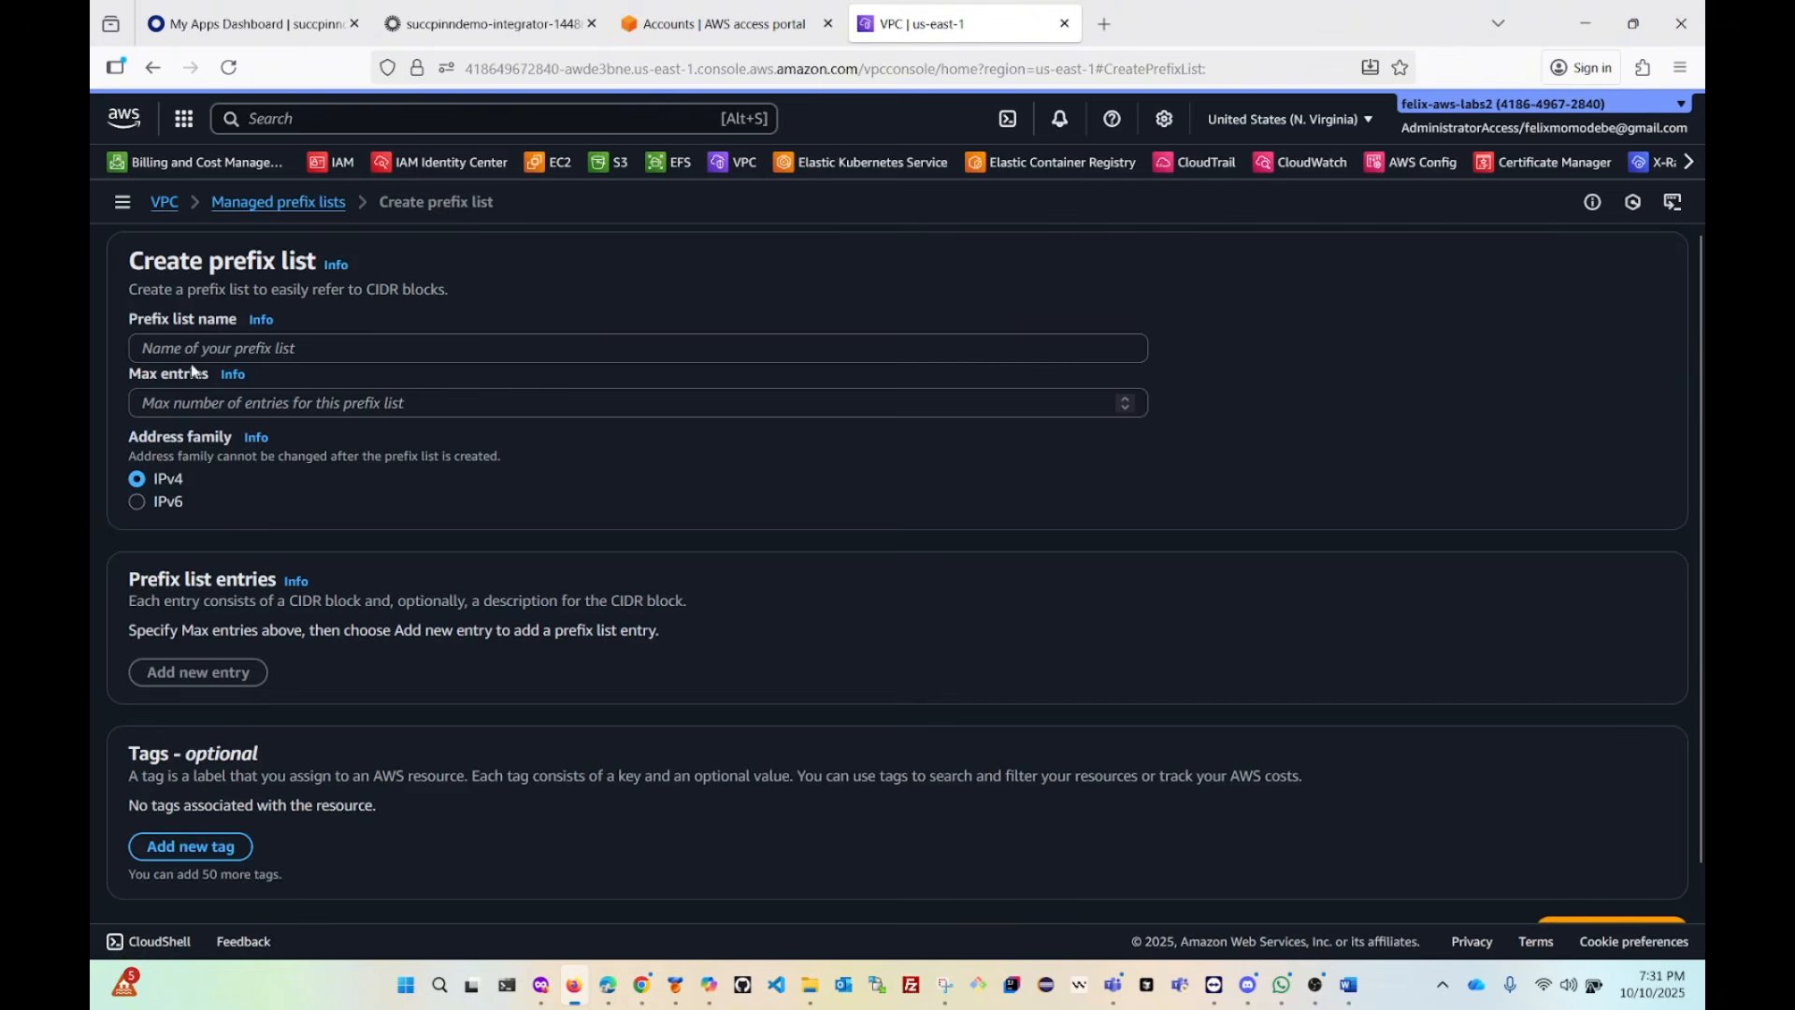
Name the prefix list Custome-IPs.
{"action": "left_click", "coordinate": [223, 347]}
{"action": "type", "text": "C"}
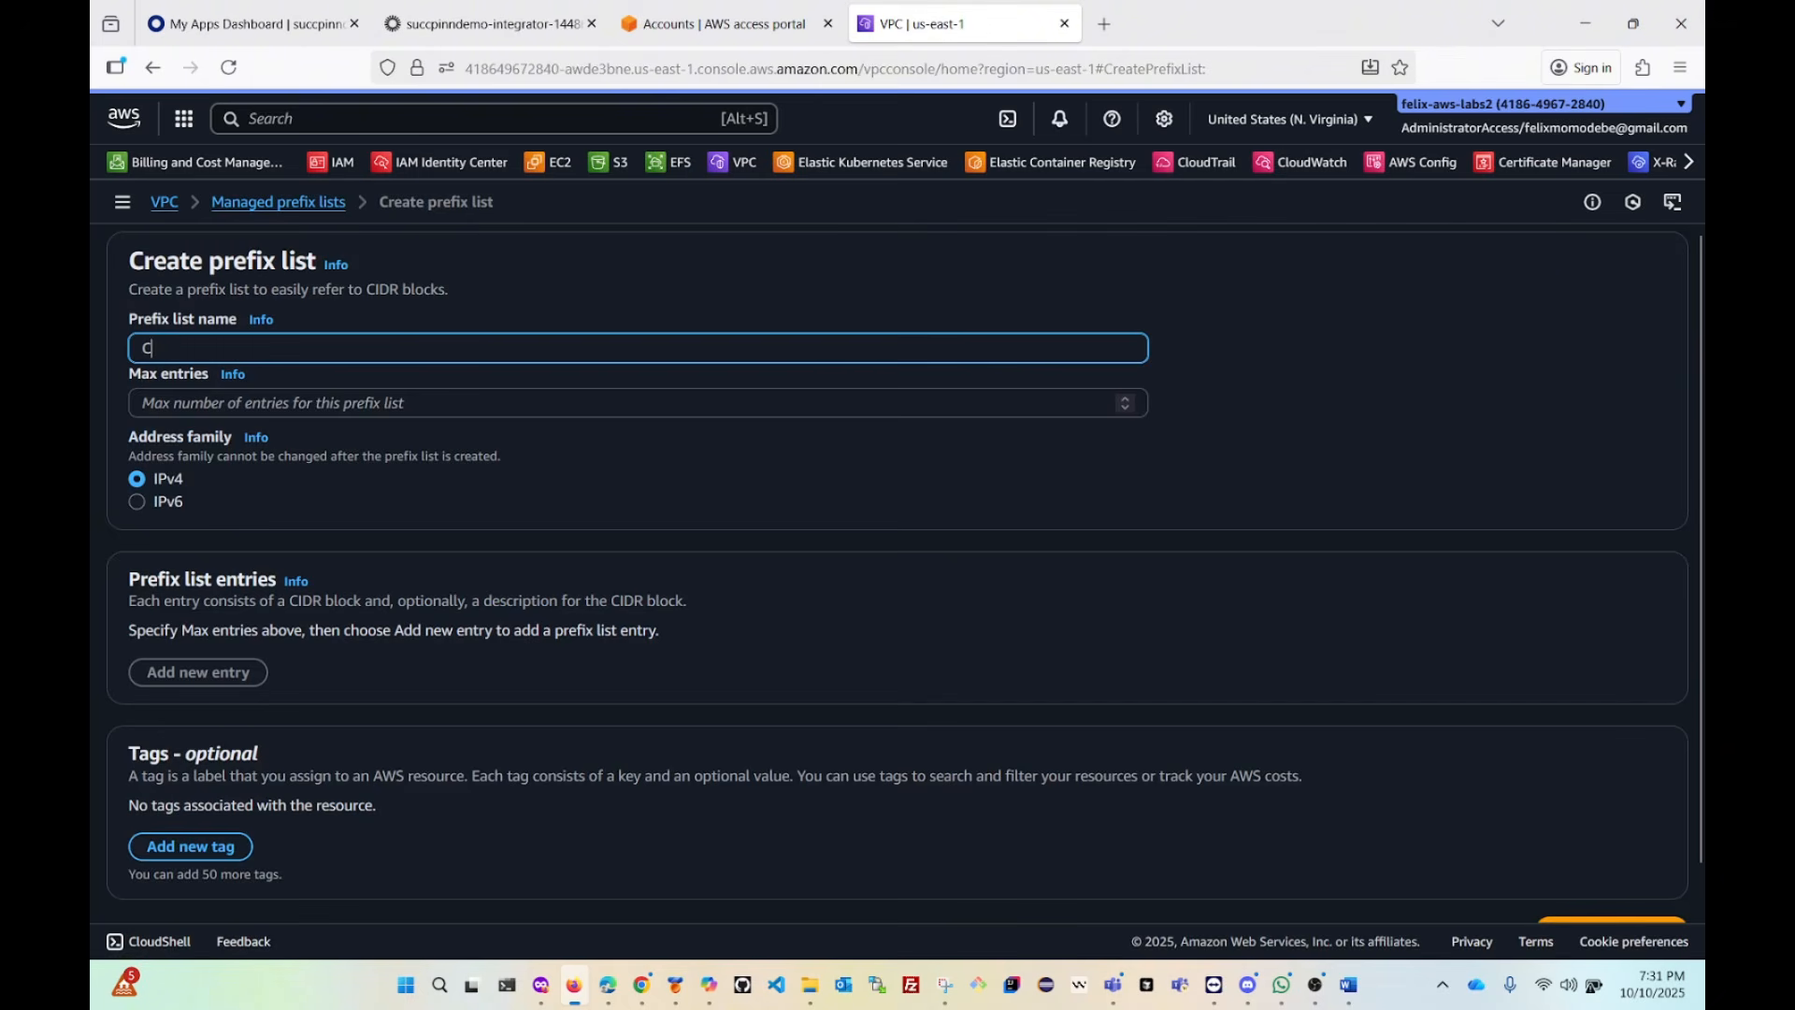
{"action": "type", "text": "usto"}
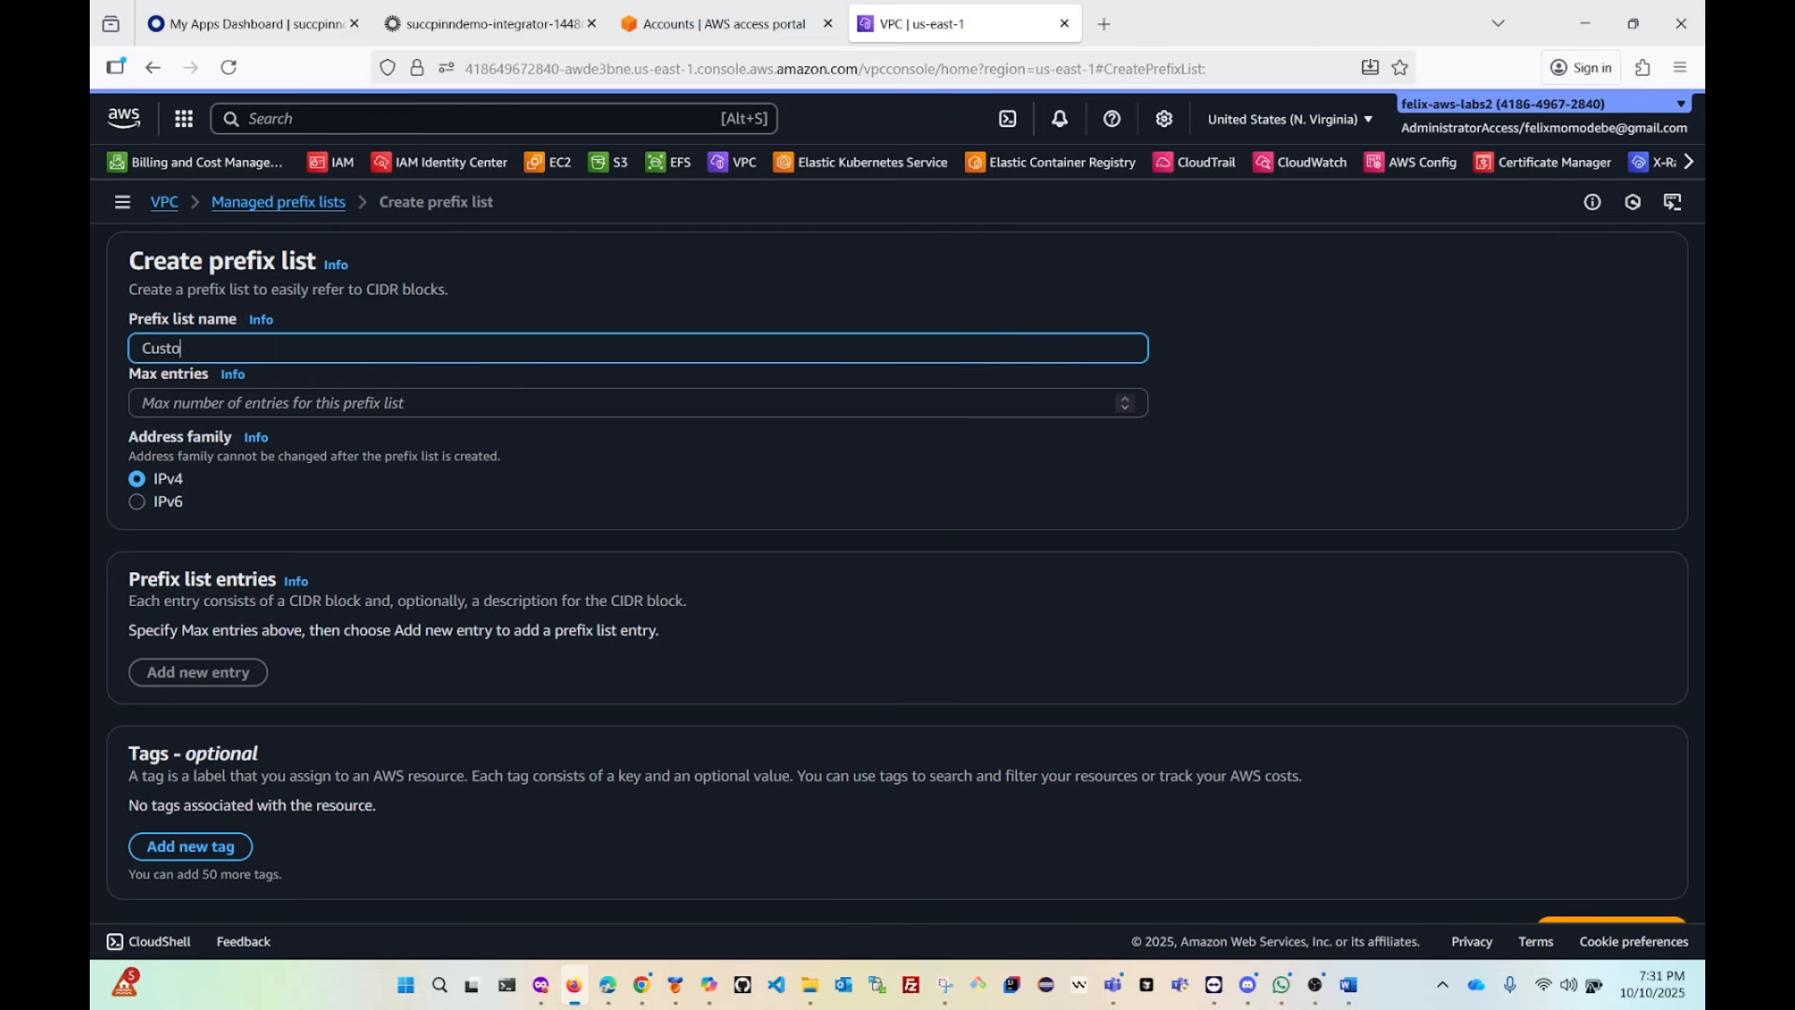
{"action": "type", "text": "me-IPS"}
{"action": "key", "text": "BackSpace"}
{"action": "type", "text": "s"}
{"action": "scroll", "coordinate": [260, 451], "scroll_direction": "down", "scroll_amount": 1}
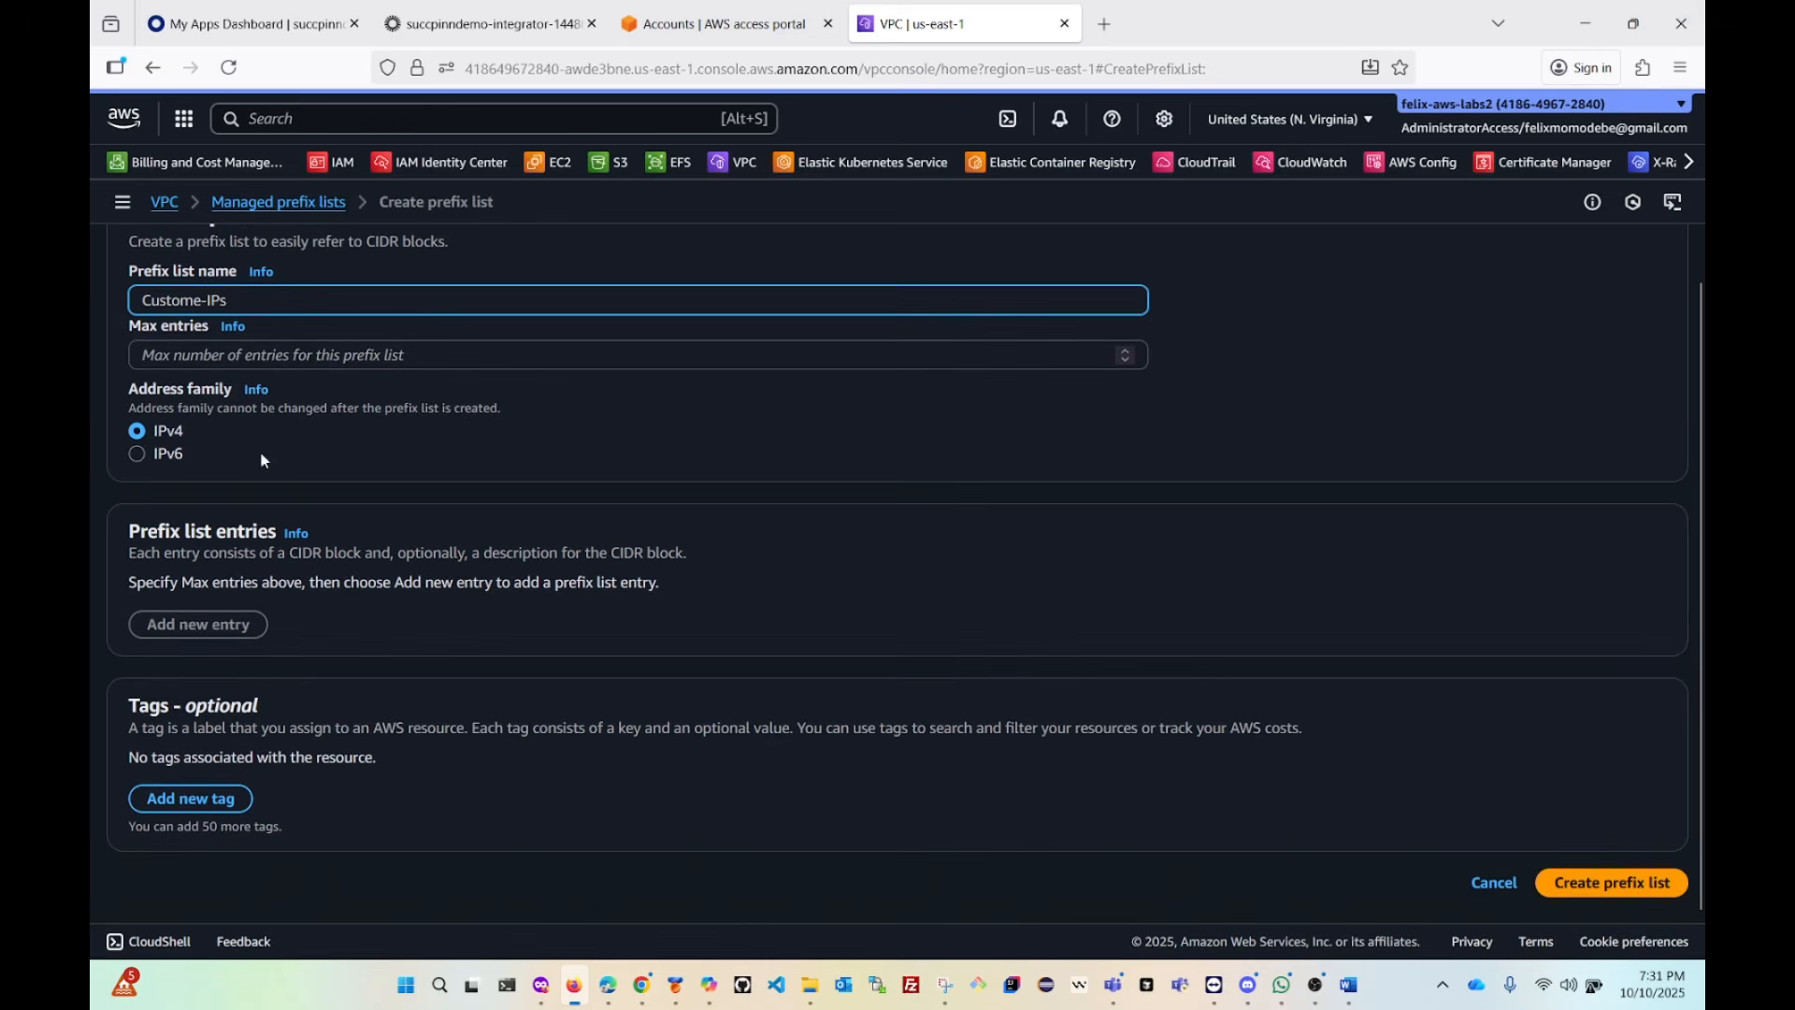
Set the prefix list's maximum number of entries to 5.
{"action": "left_click", "coordinate": [189, 621]}
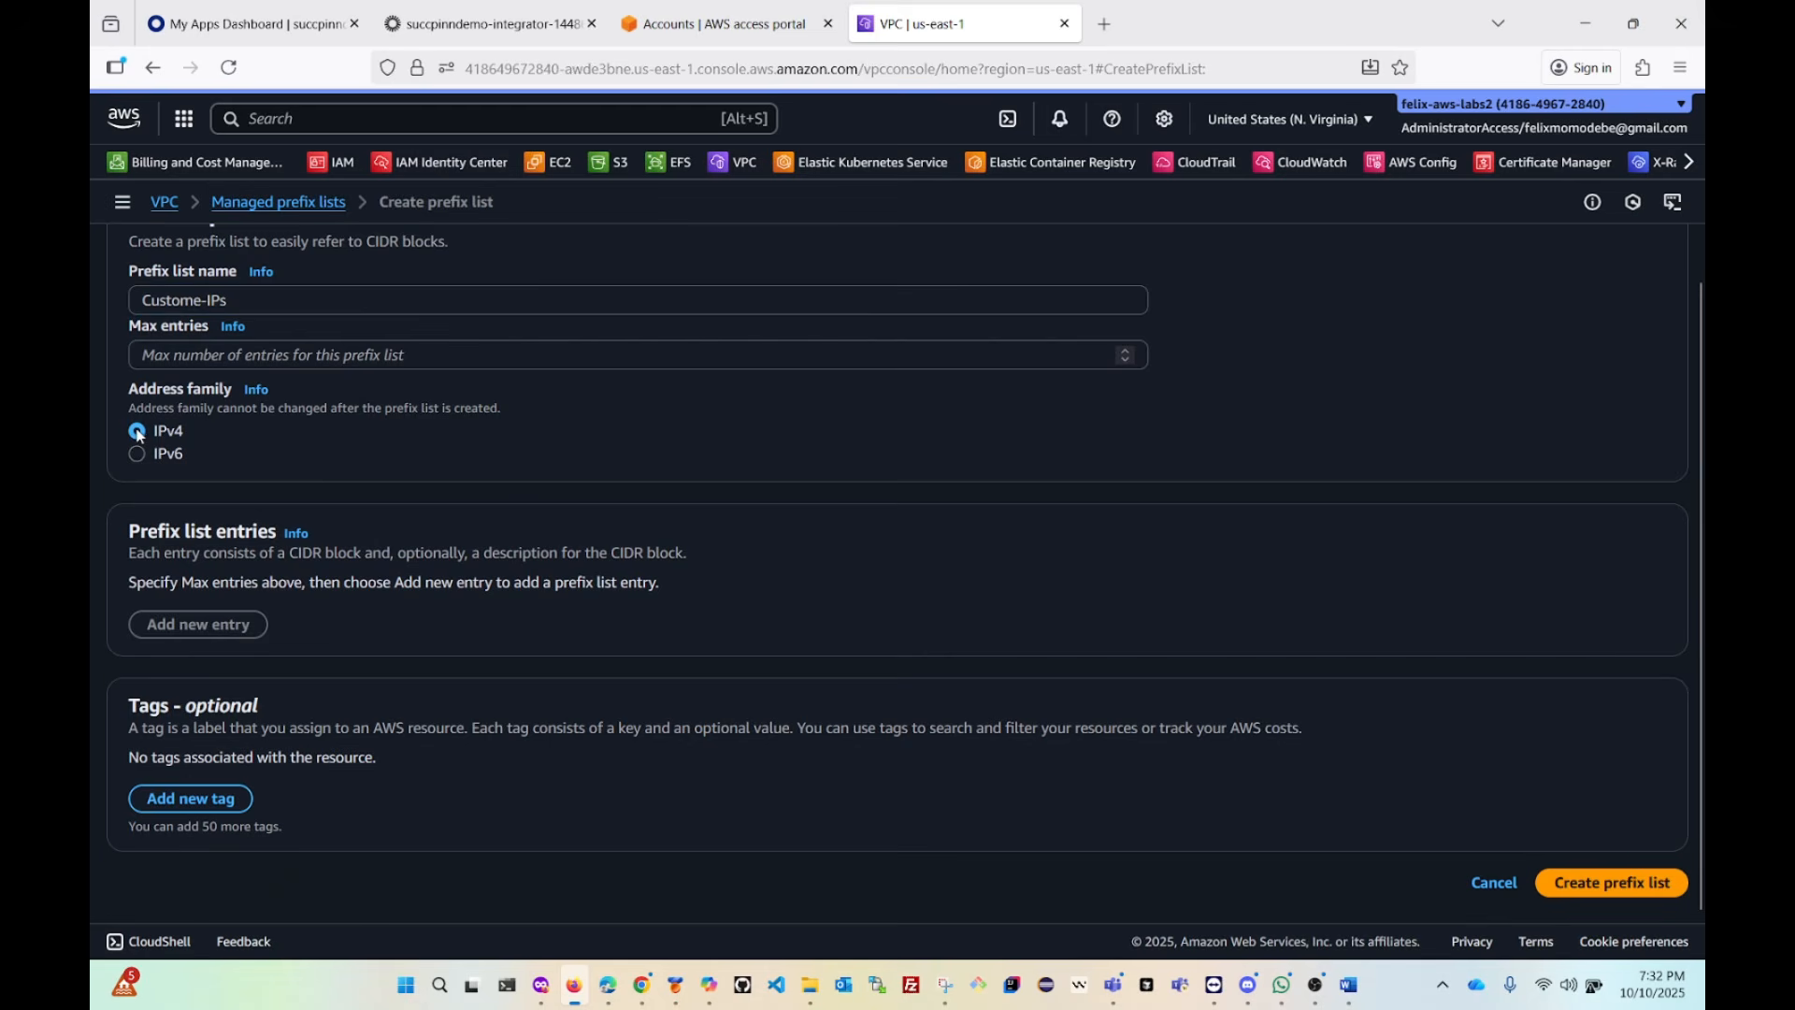
{"action": "left_click", "coordinate": [304, 354]}
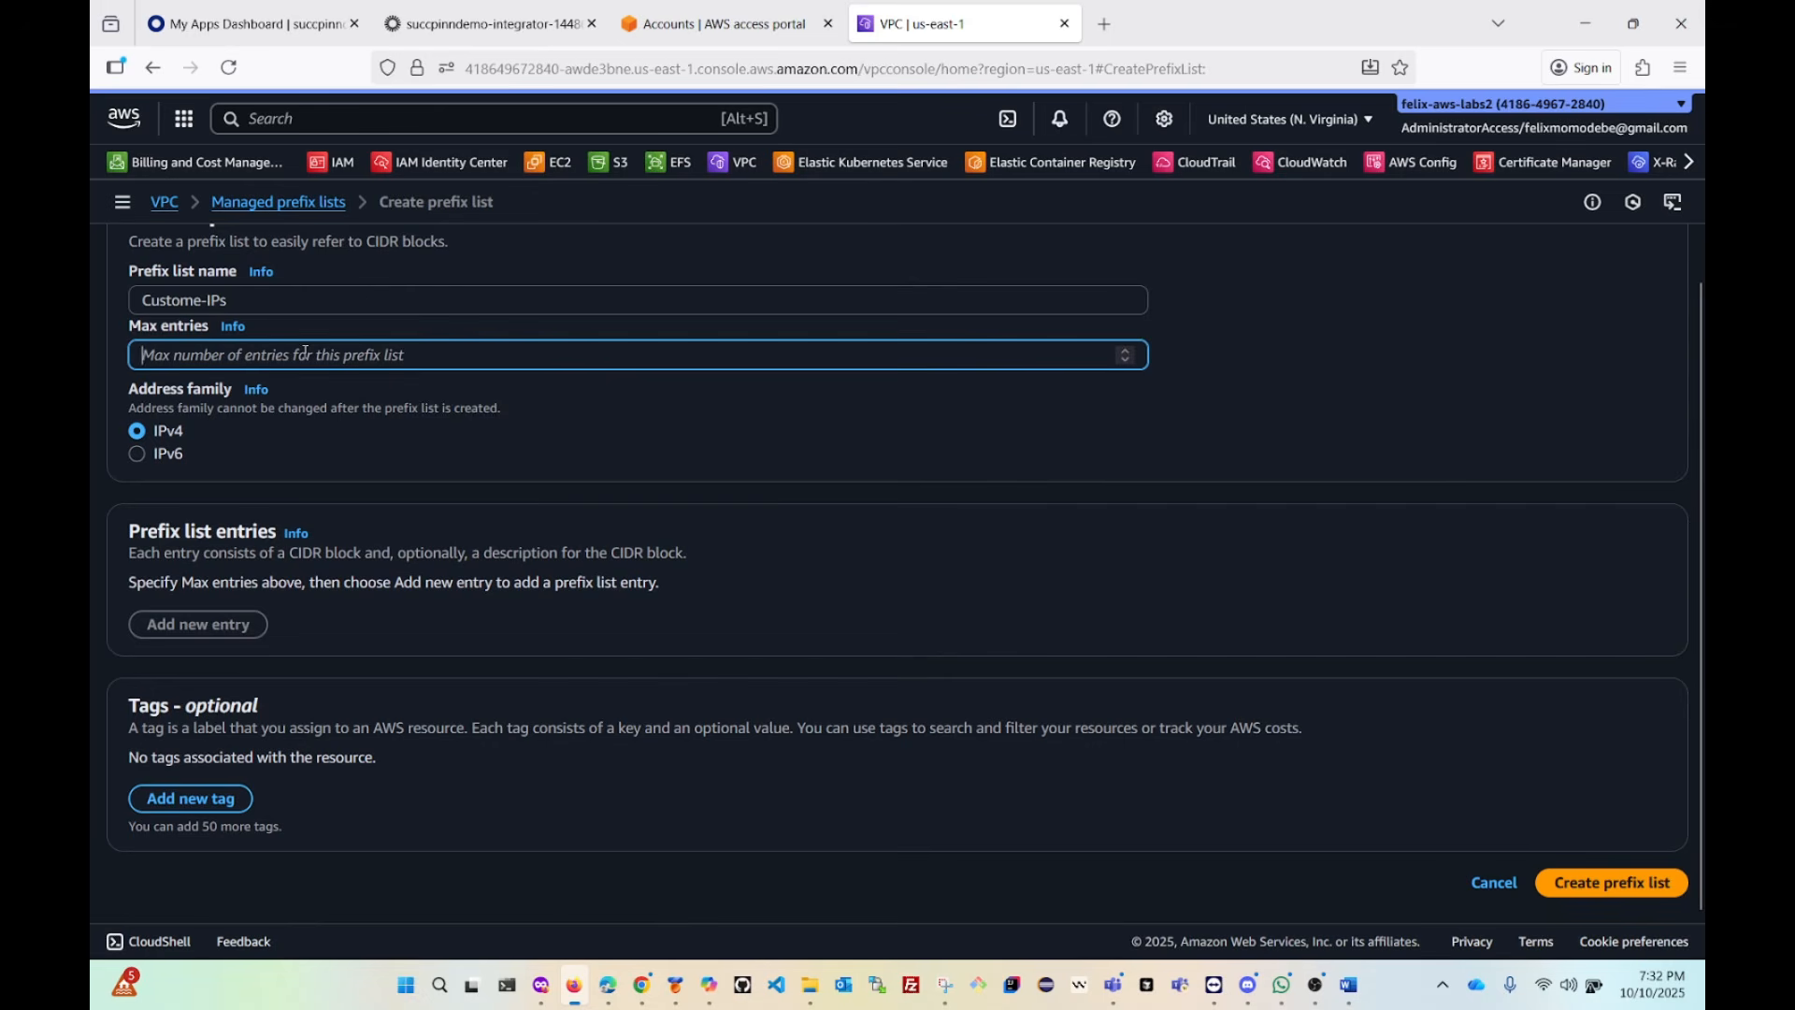
{"action": "type", "text": "5"}
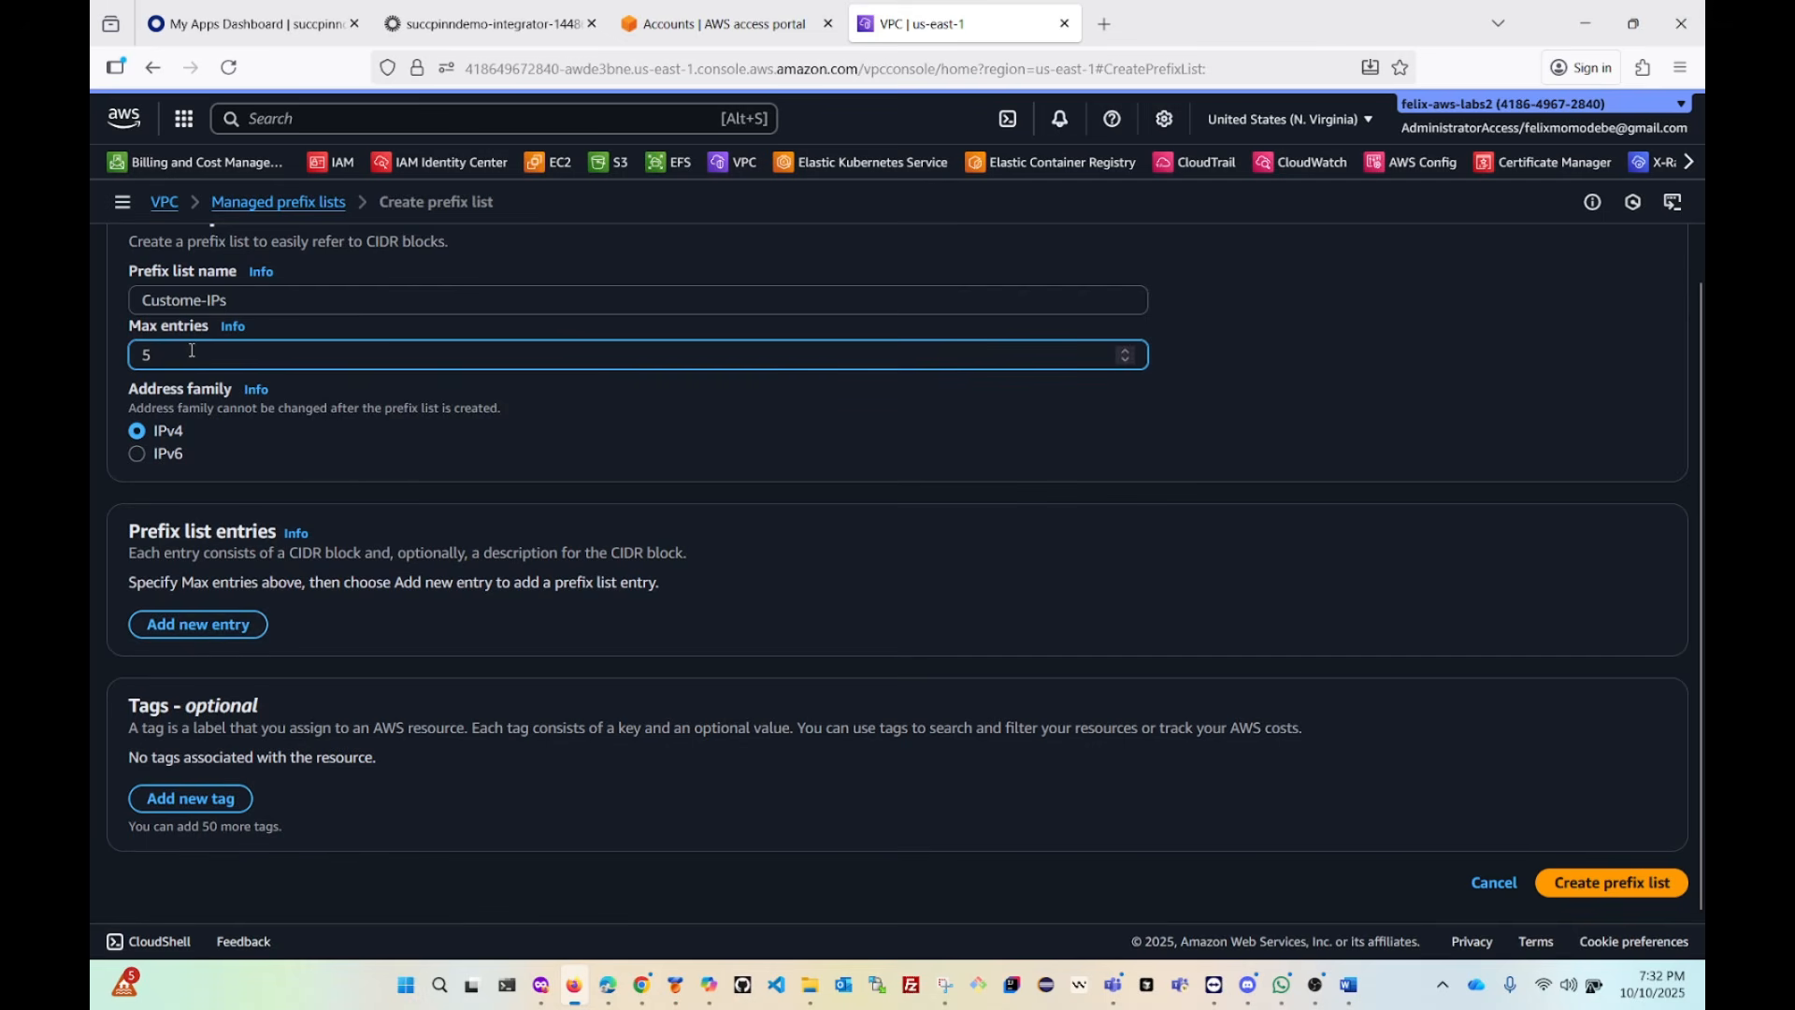
{"action": "key", "text": "BackSpace"}
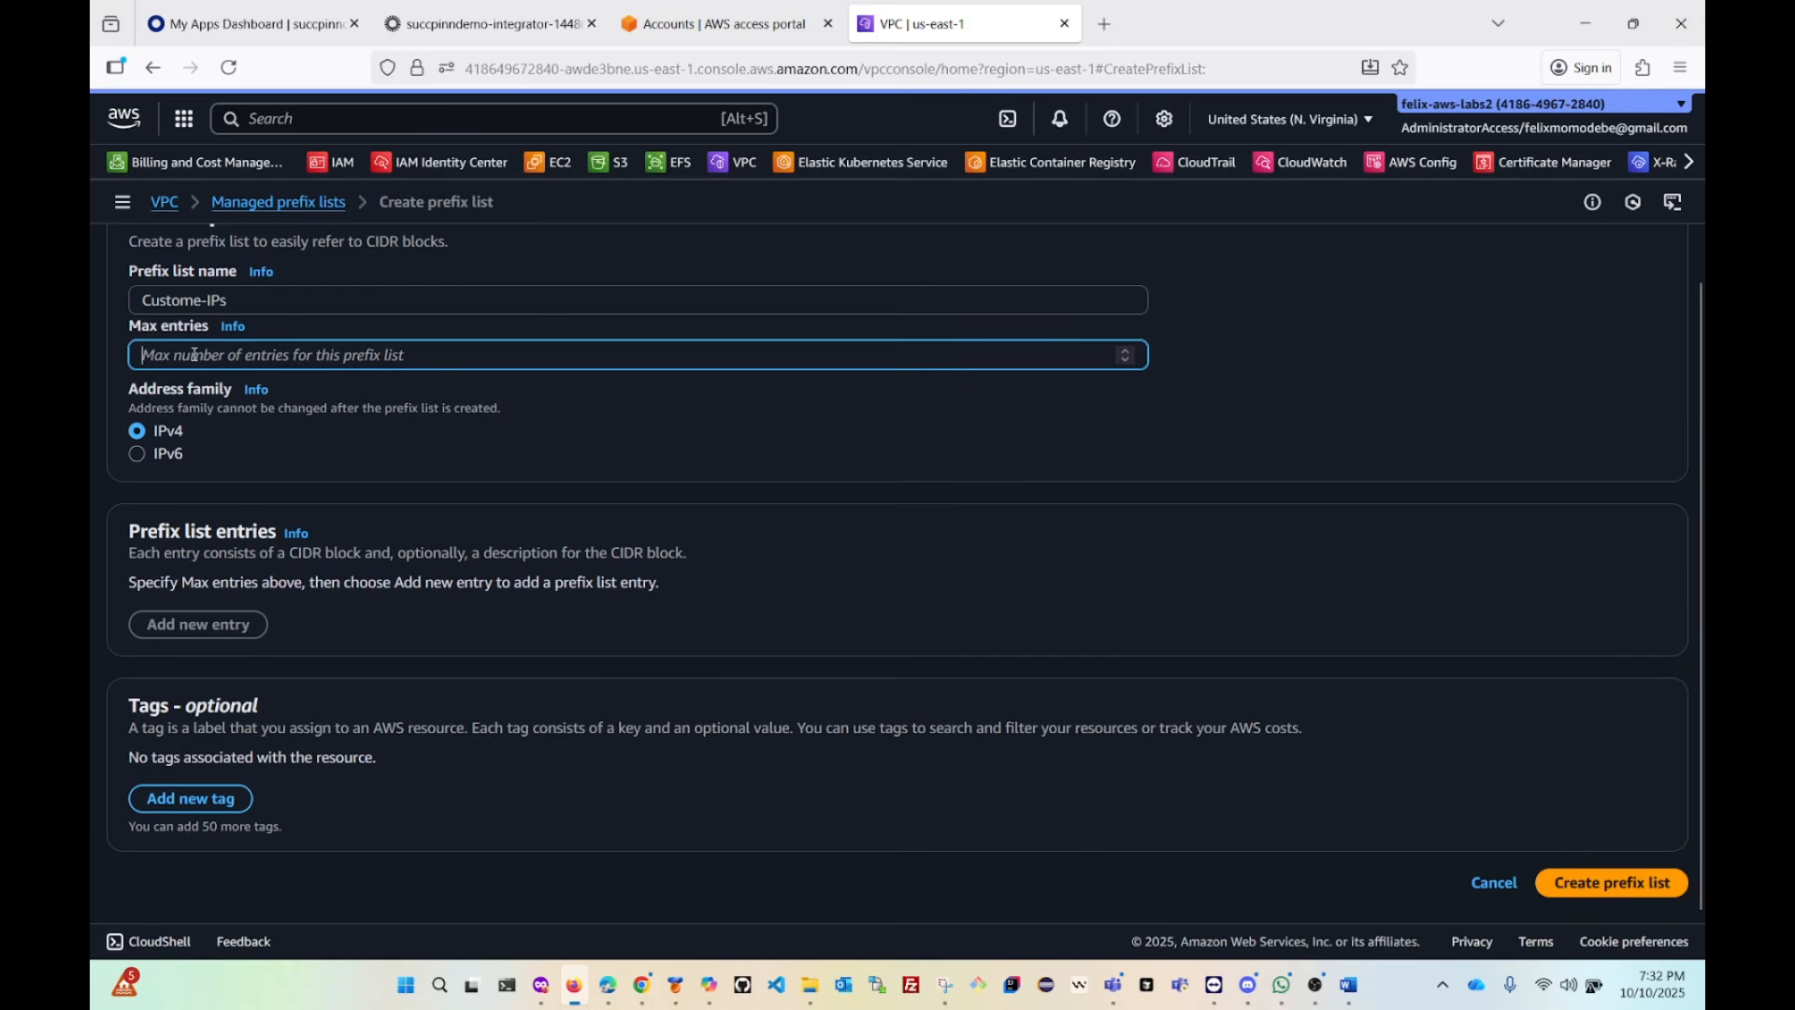
{"action": "type", "text": "5"}
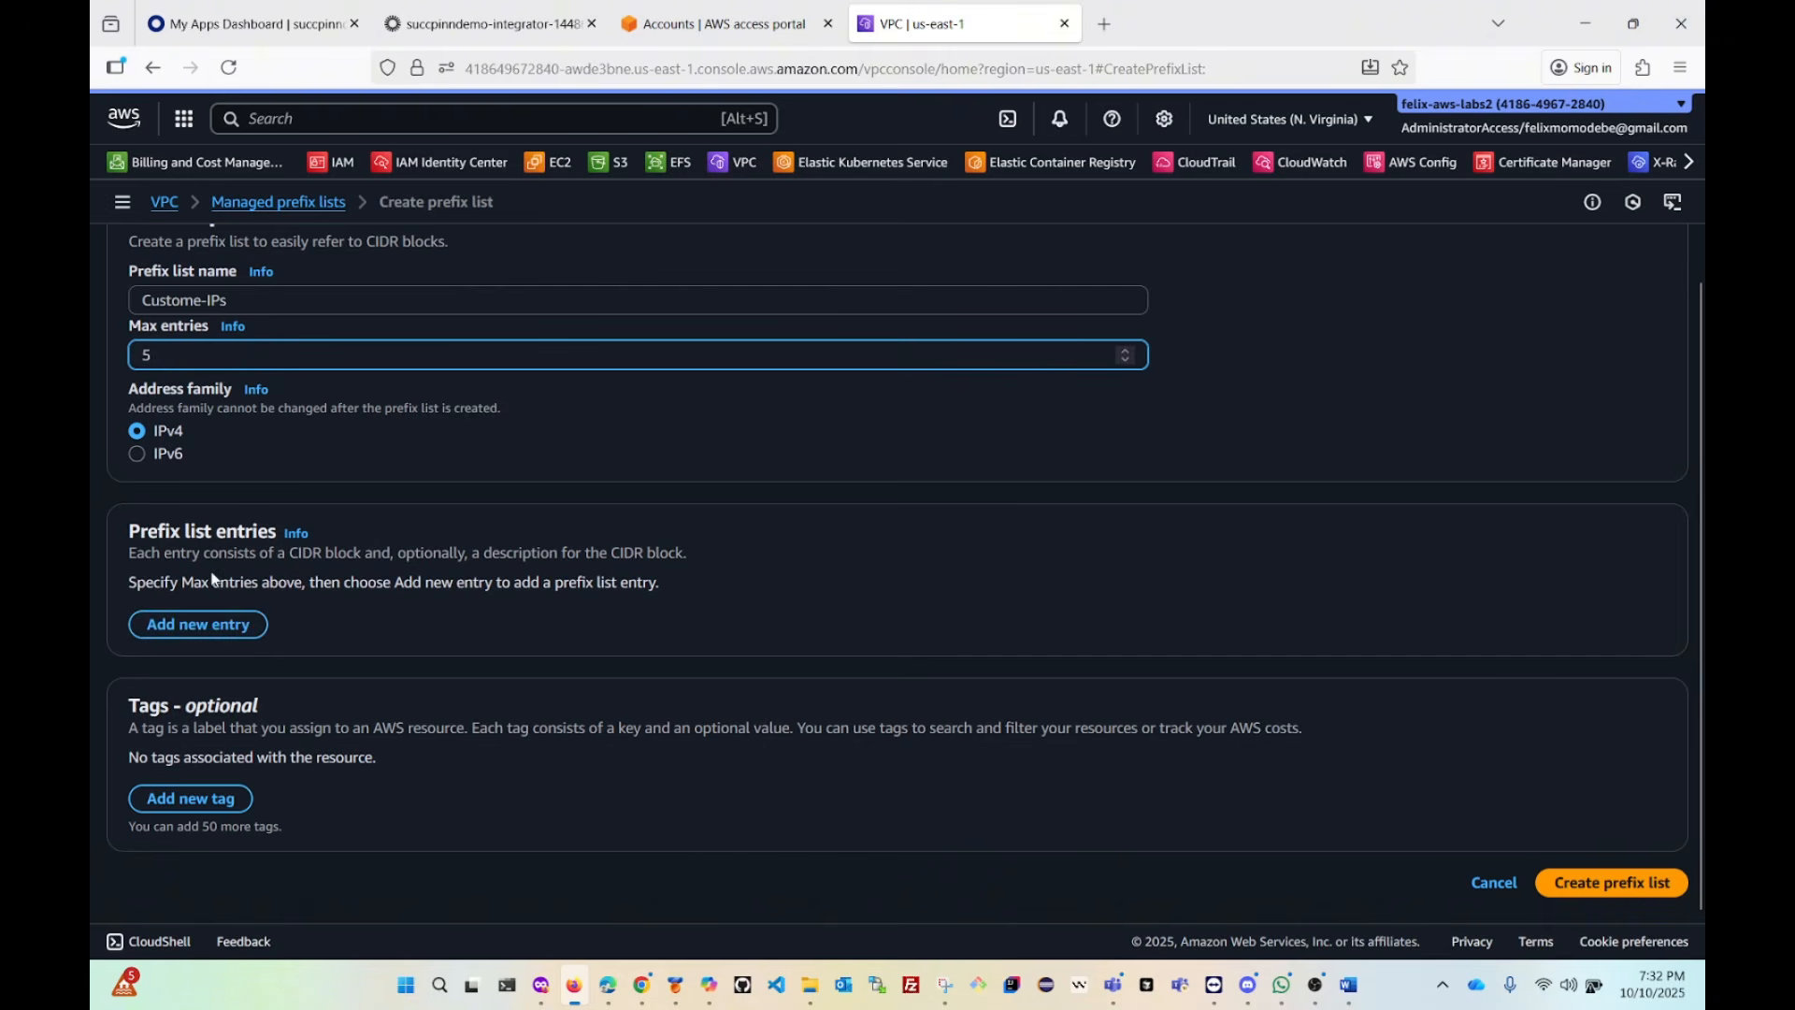
Add a prefix list entry for CIDR block 1.0.0.0/16 with the description DevOps.
{"action": "left_click", "coordinate": [199, 626]}
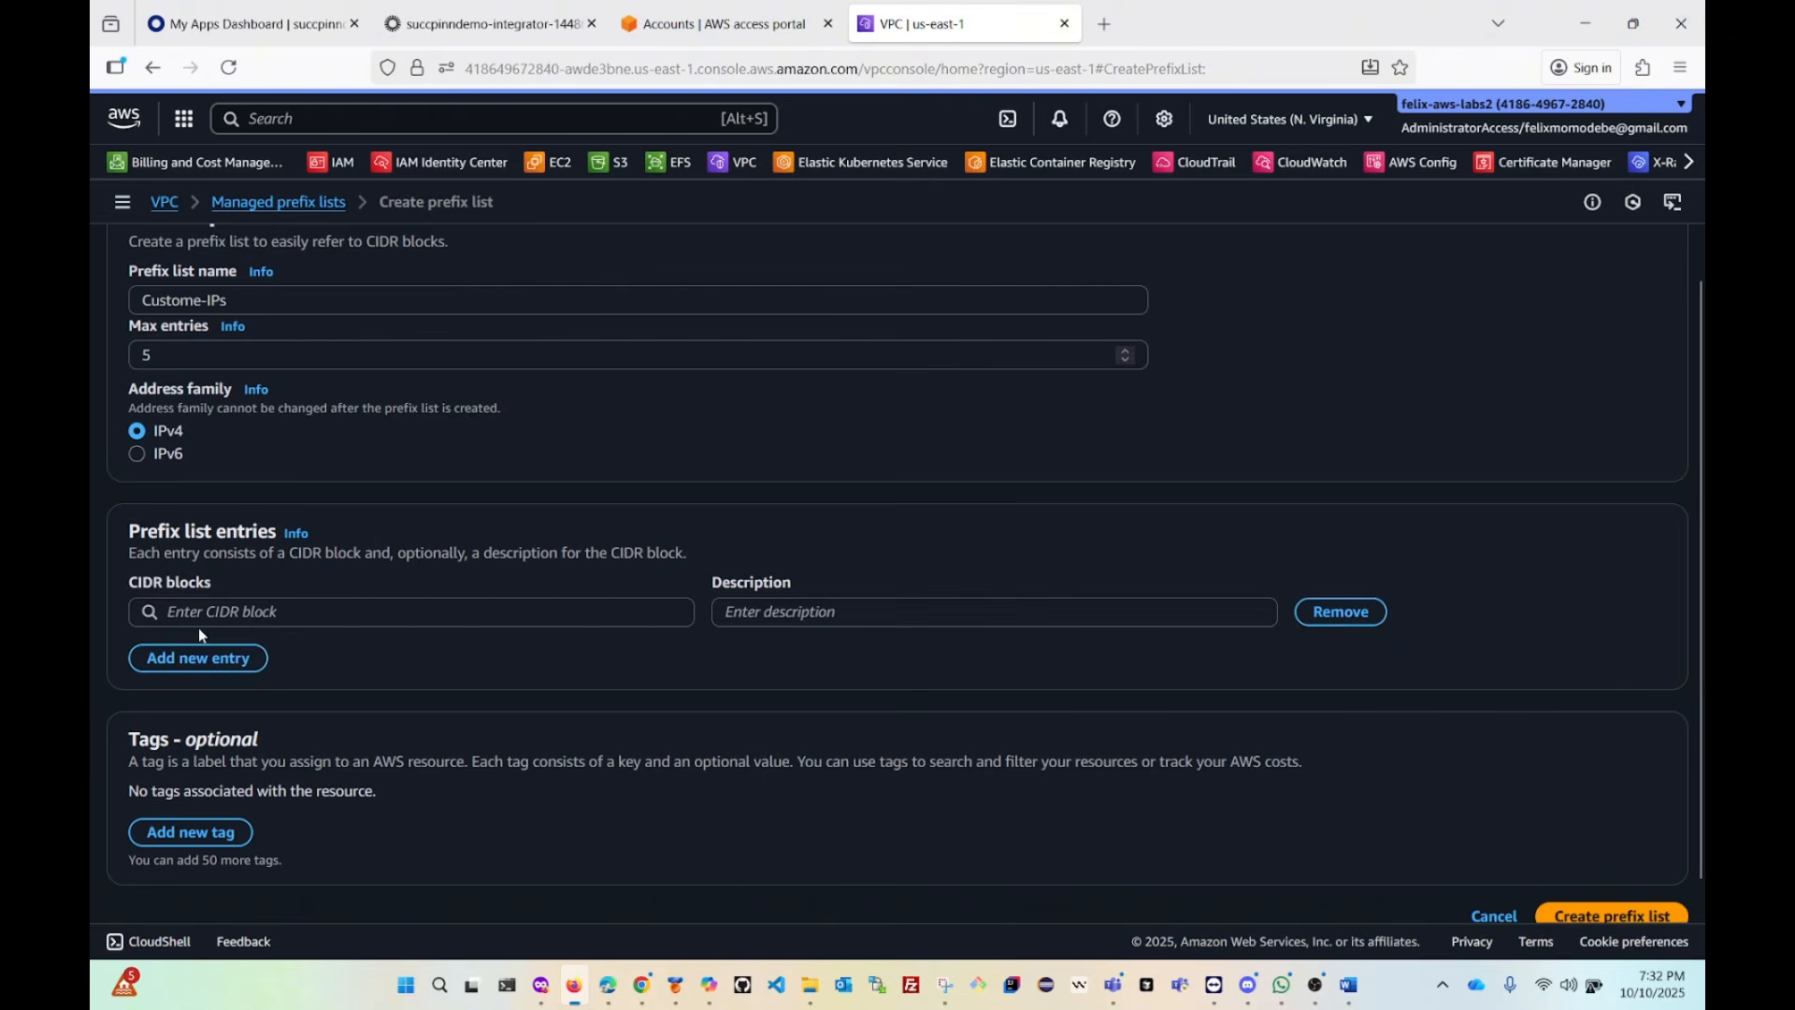
{"action": "scroll", "coordinate": [314, 518], "scroll_direction": "down", "scroll_amount": 1}
{"action": "left_click", "coordinate": [241, 577]}
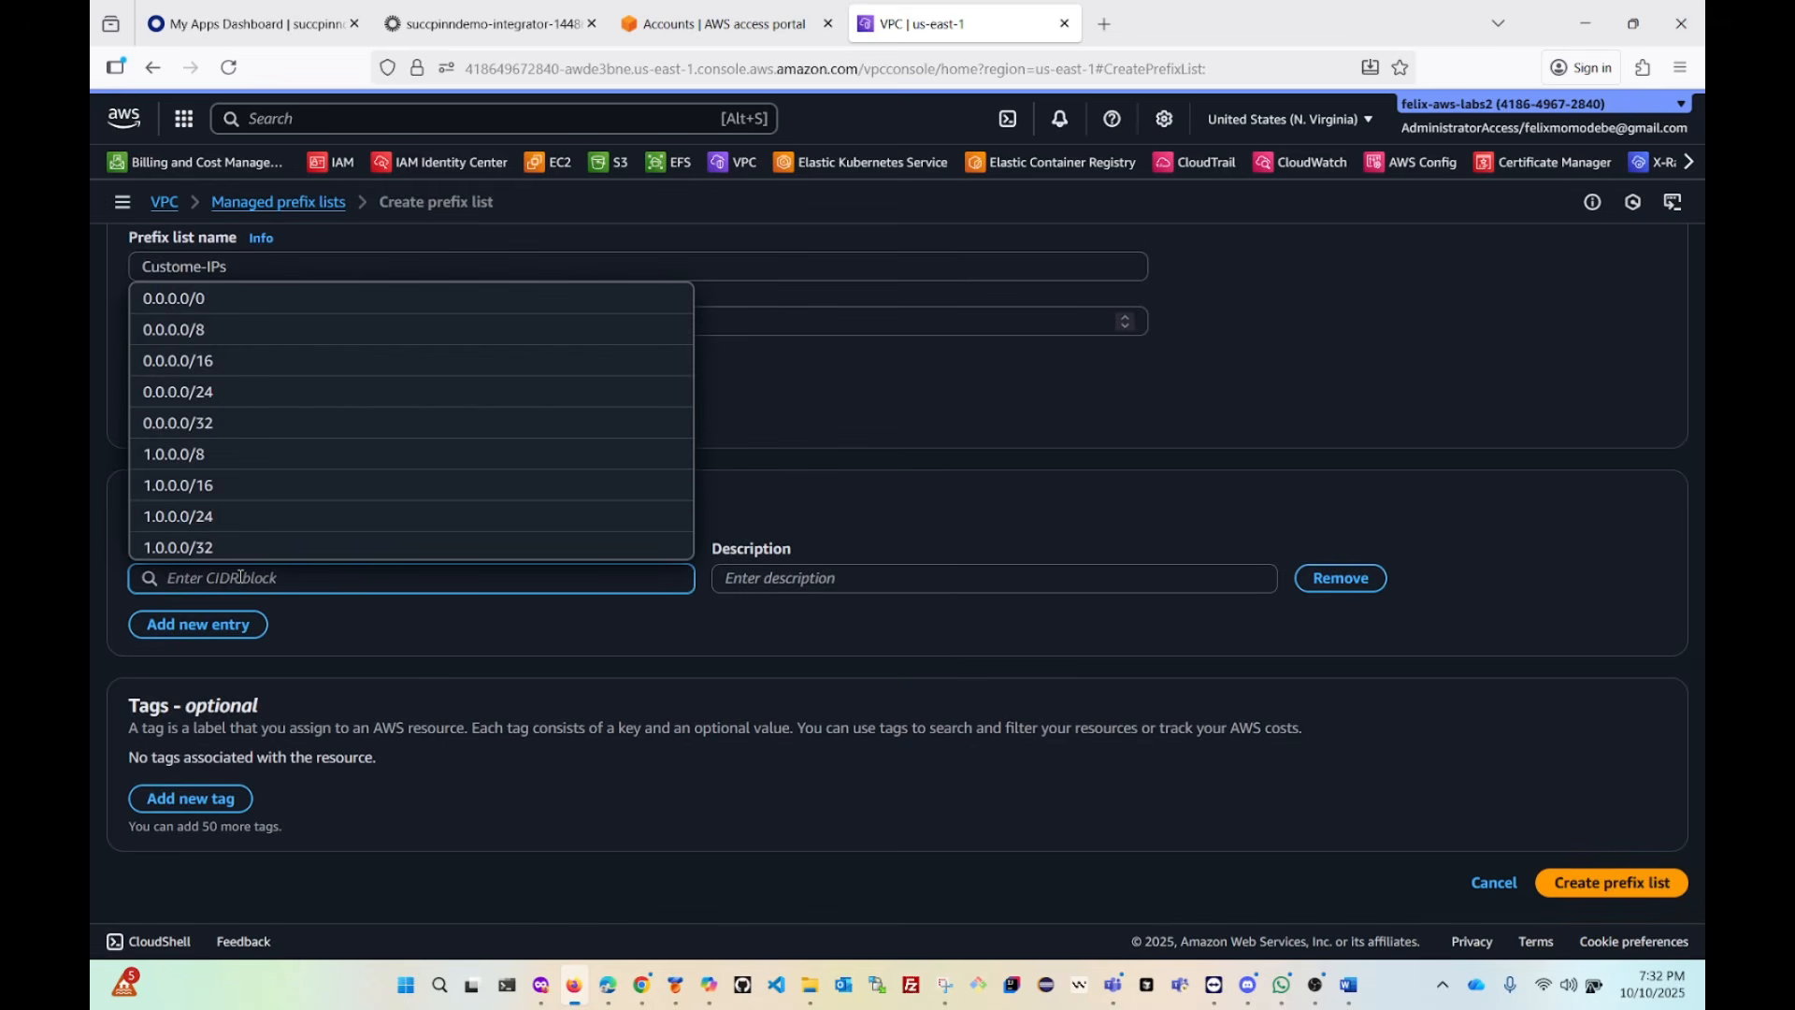
{"action": "left_click", "coordinate": [180, 485]}
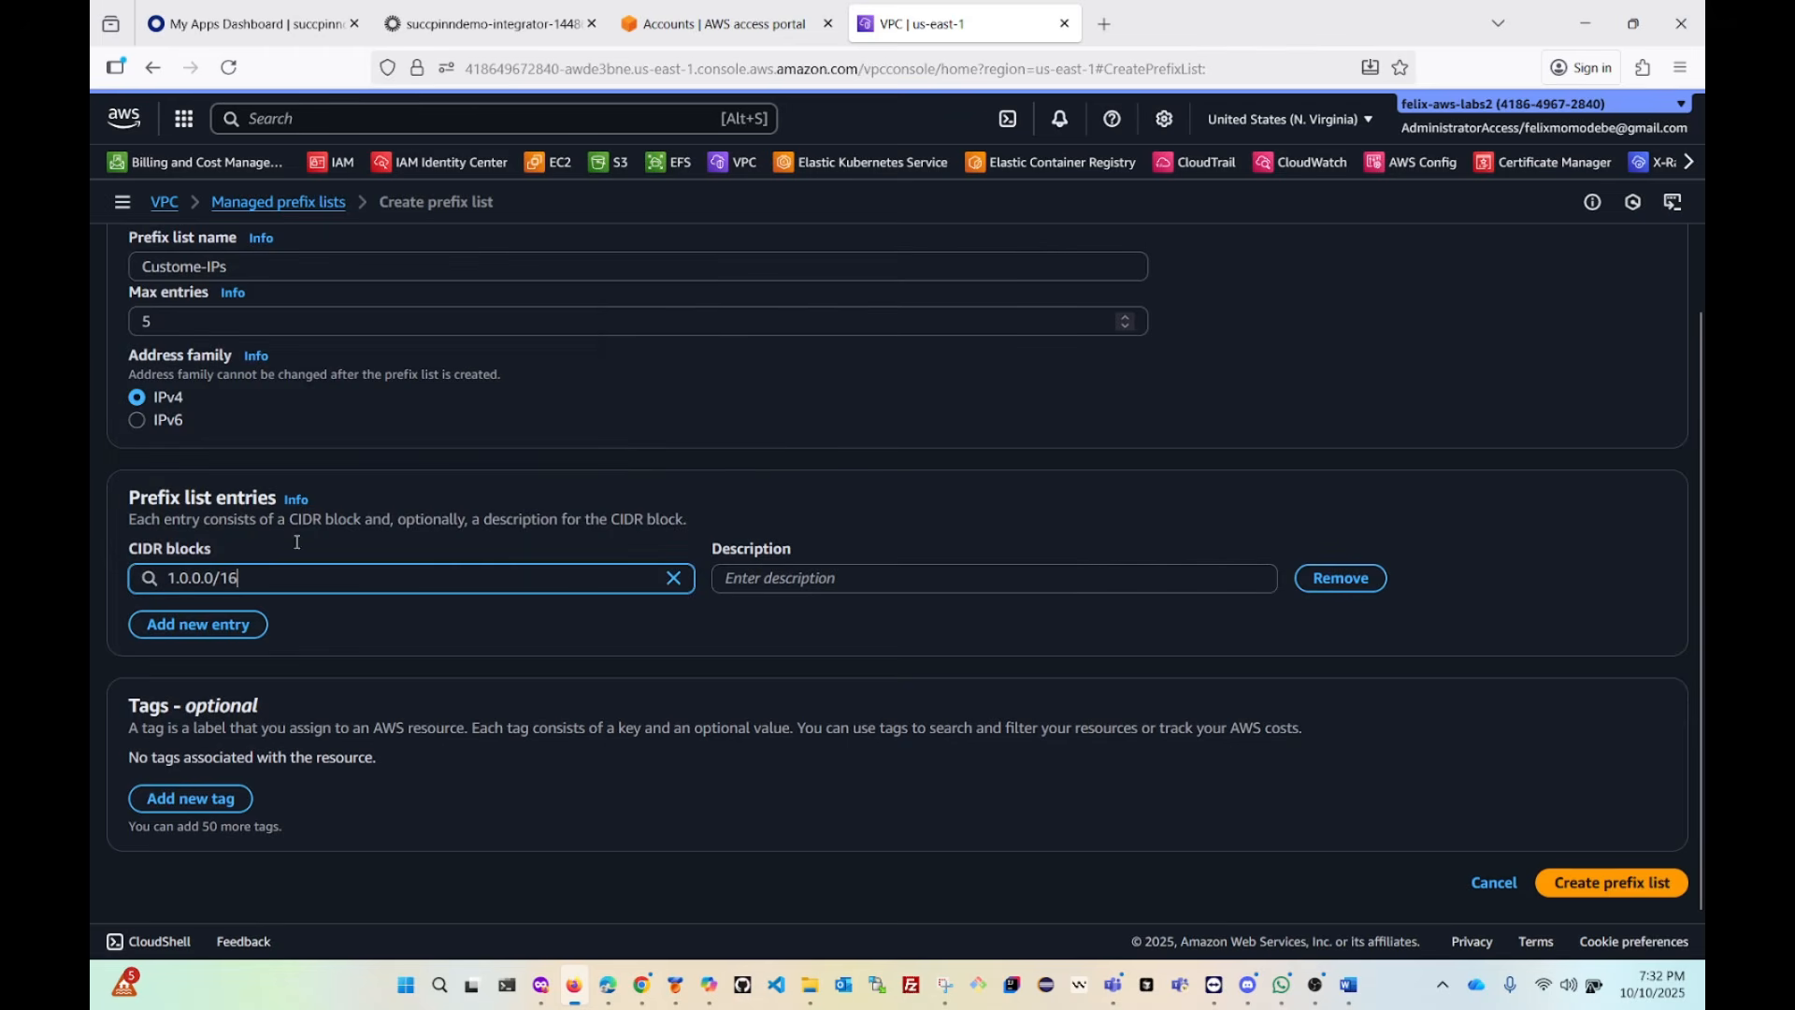
{"action": "left_click", "coordinate": [770, 582]}
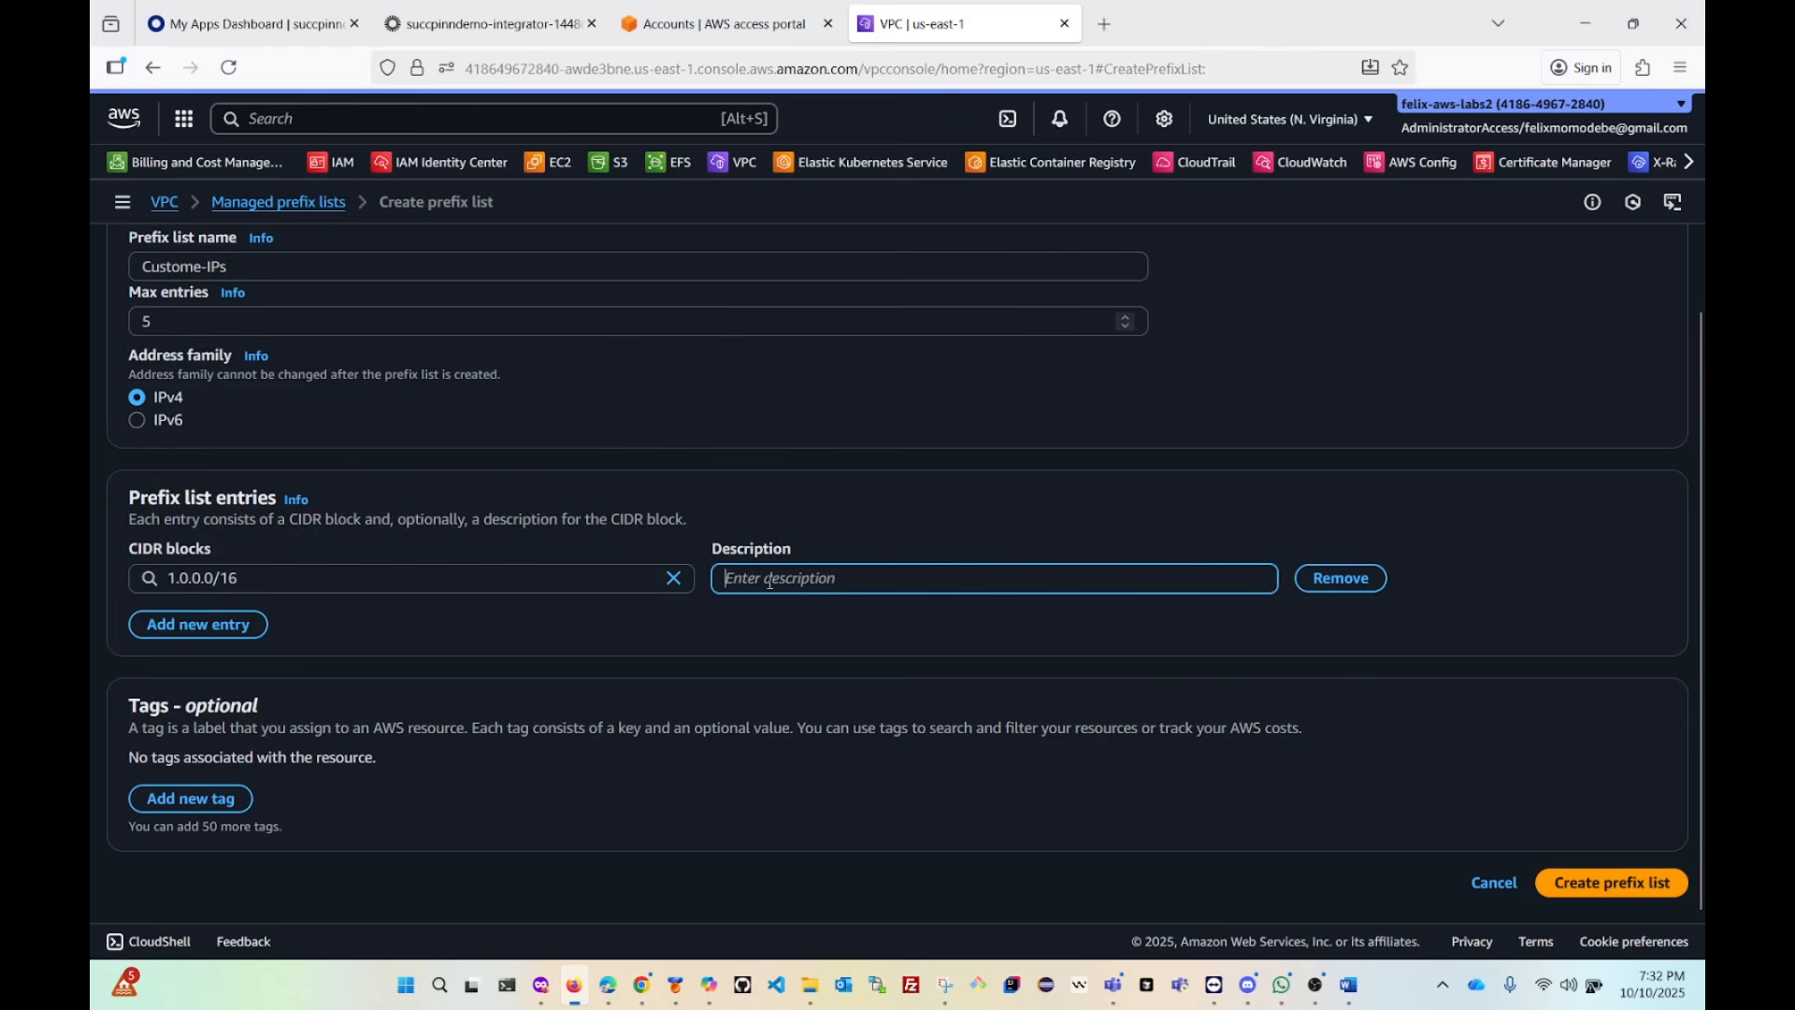
{"action": "type", "text": "D"}
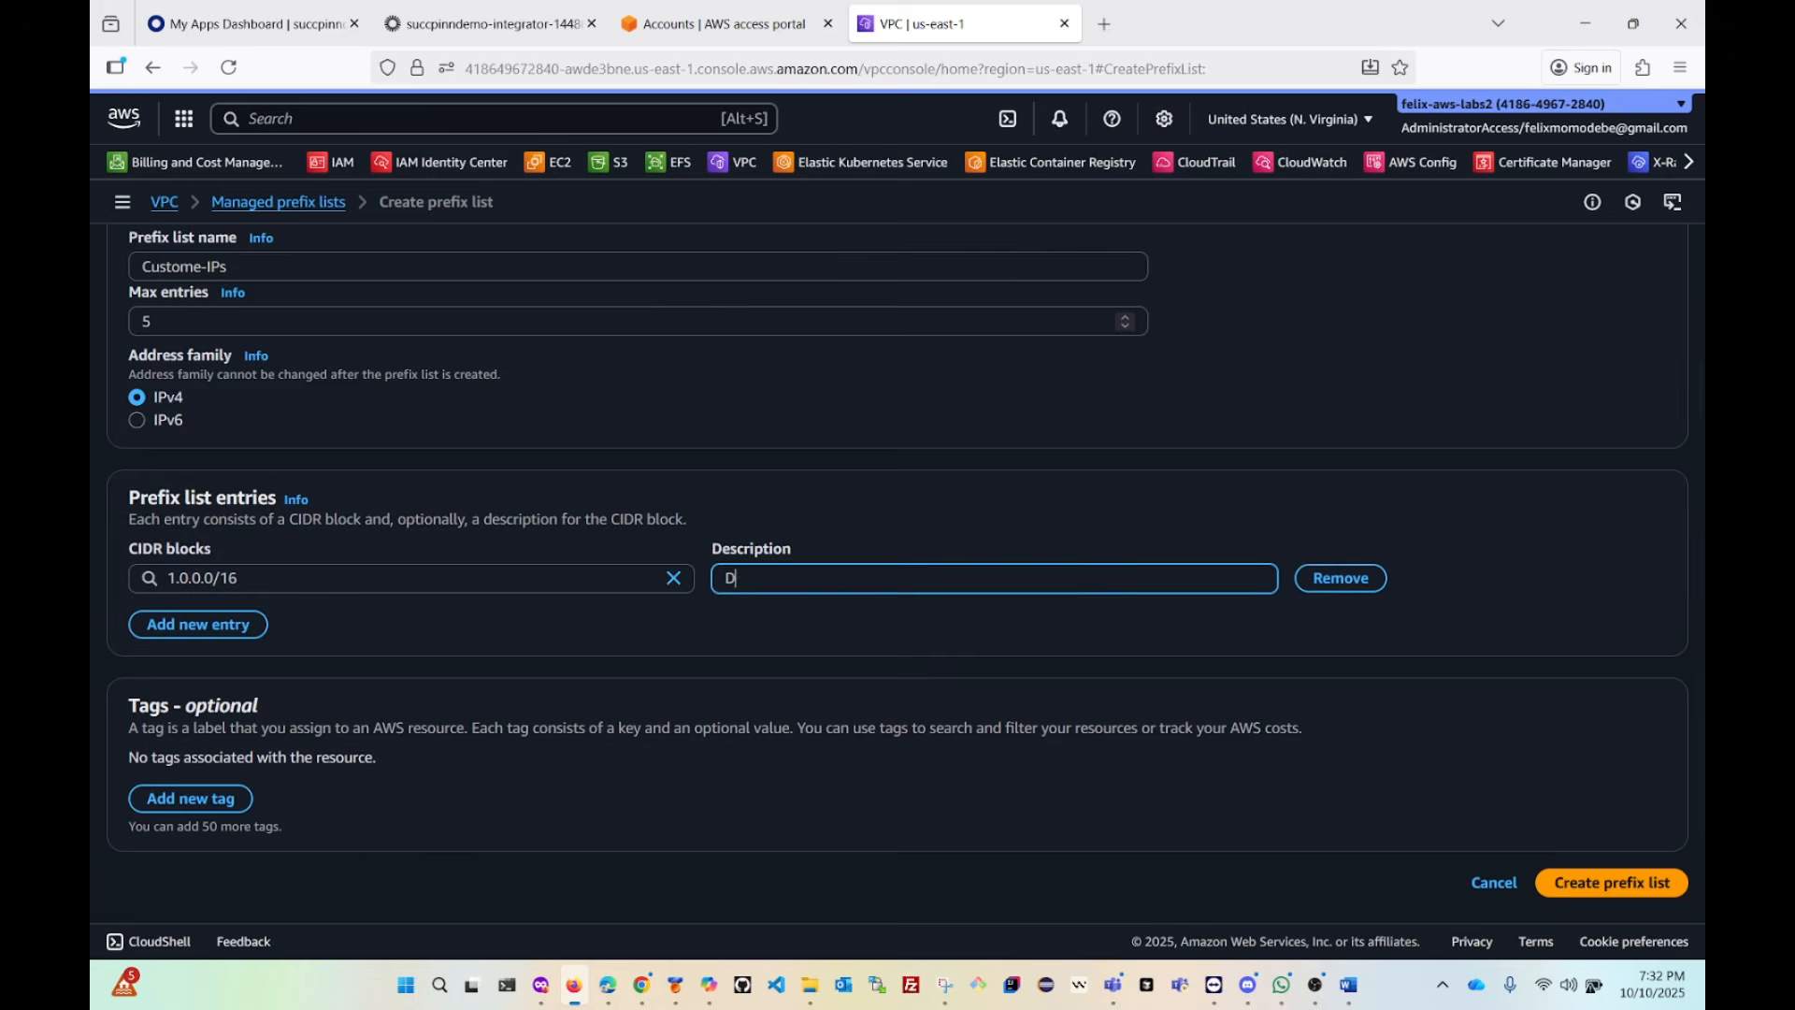
{"action": "type", "text": "evOps"}
Add a second prefix list entry for CIDR block 2.0.0.0/8 with the description QA.
{"action": "left_click", "coordinate": [221, 628]}
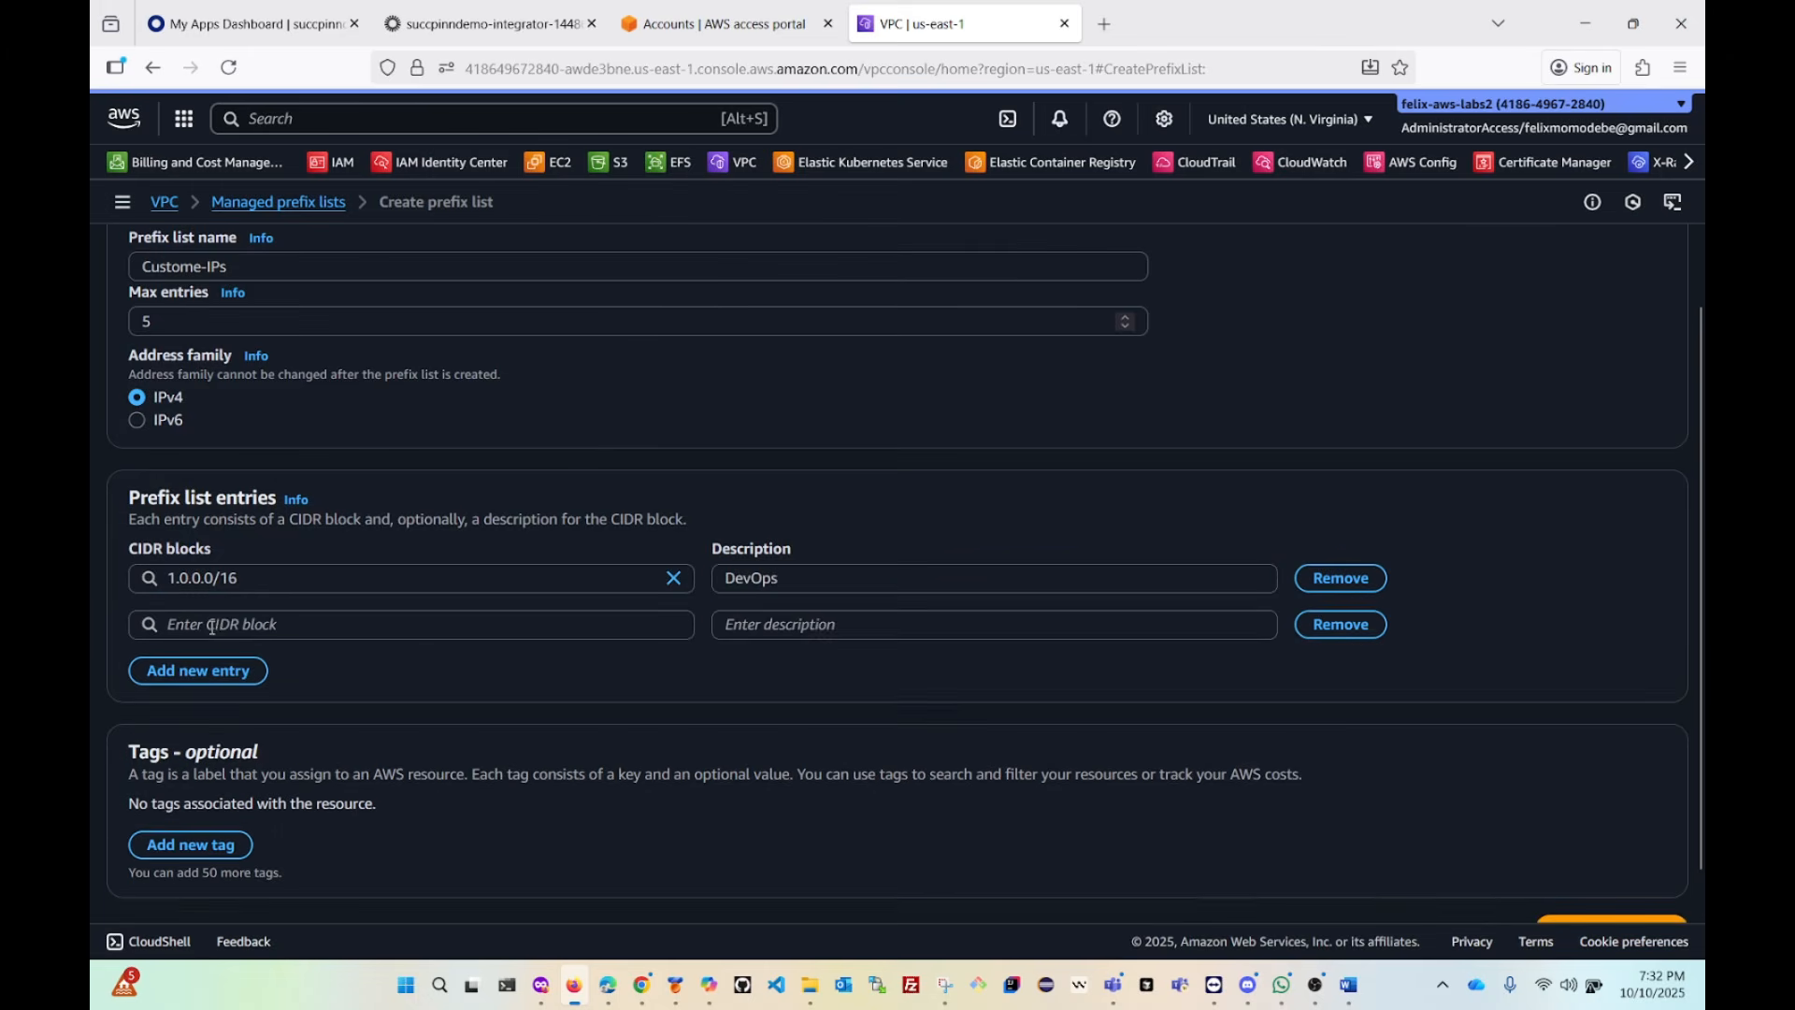
{"action": "left_click", "coordinate": [221, 633]}
{"action": "left_click", "coordinate": [187, 590]}
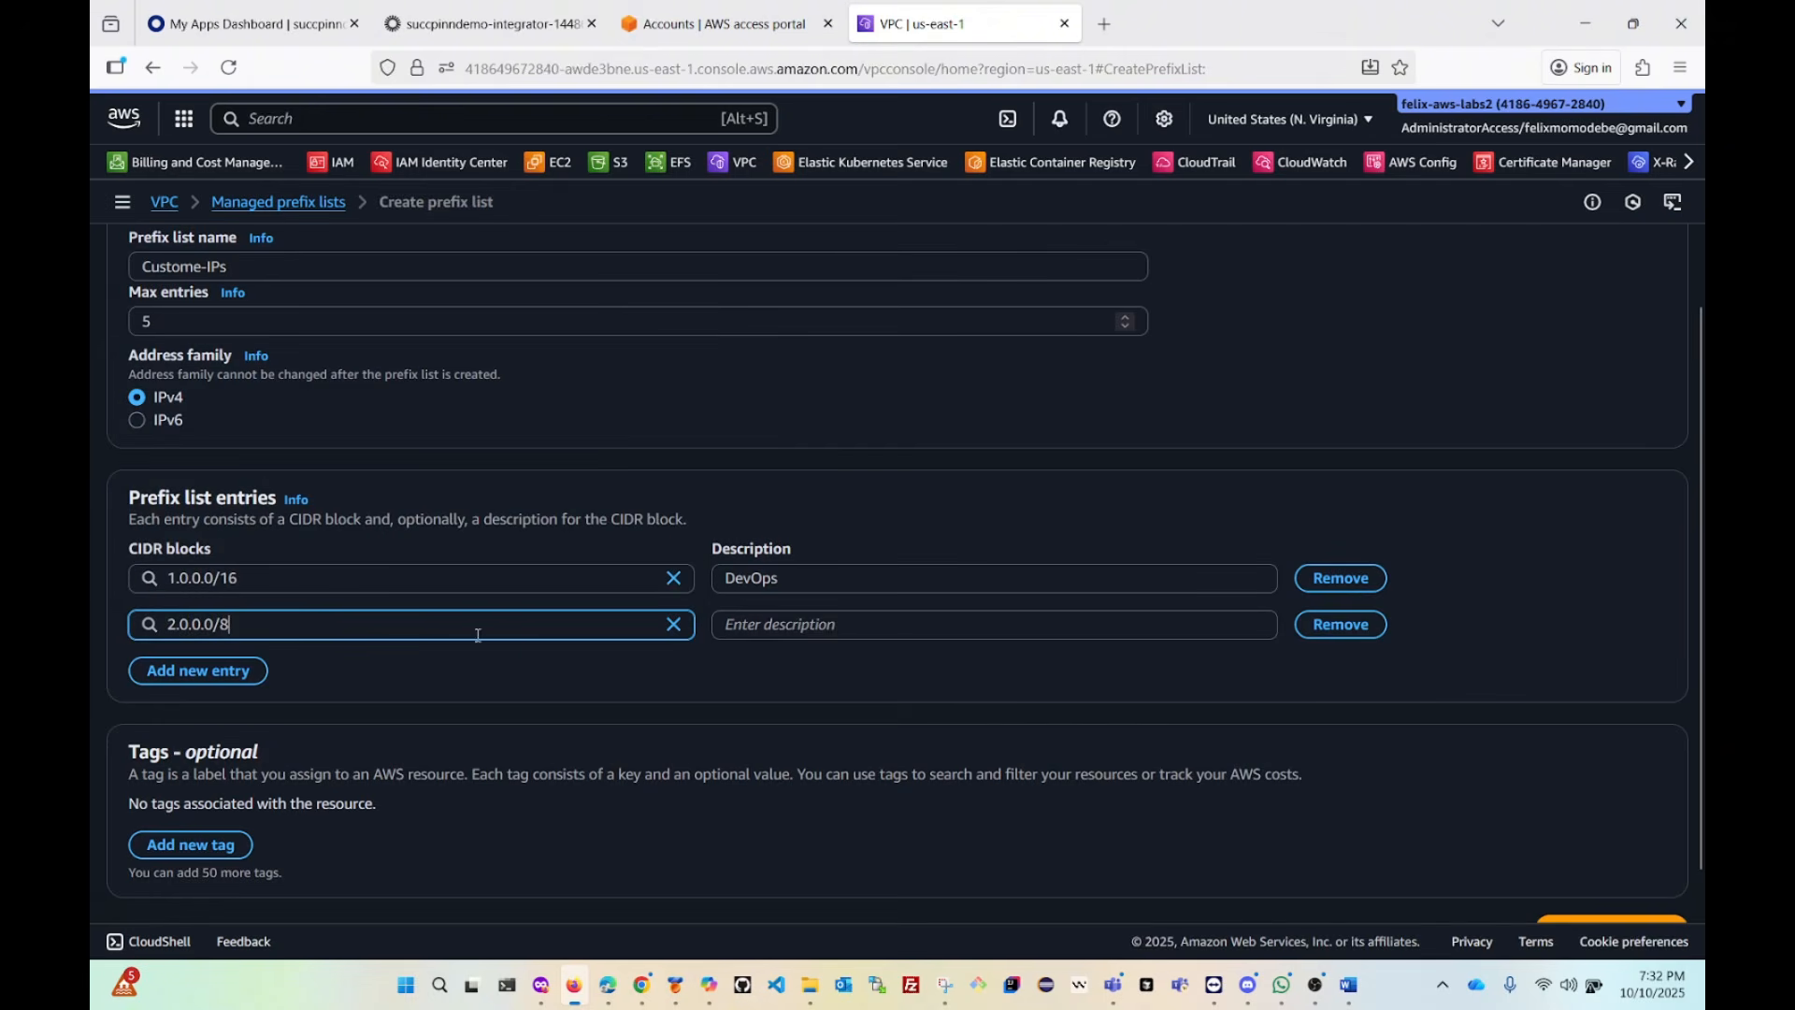
{"action": "left_click", "coordinate": [787, 626]}
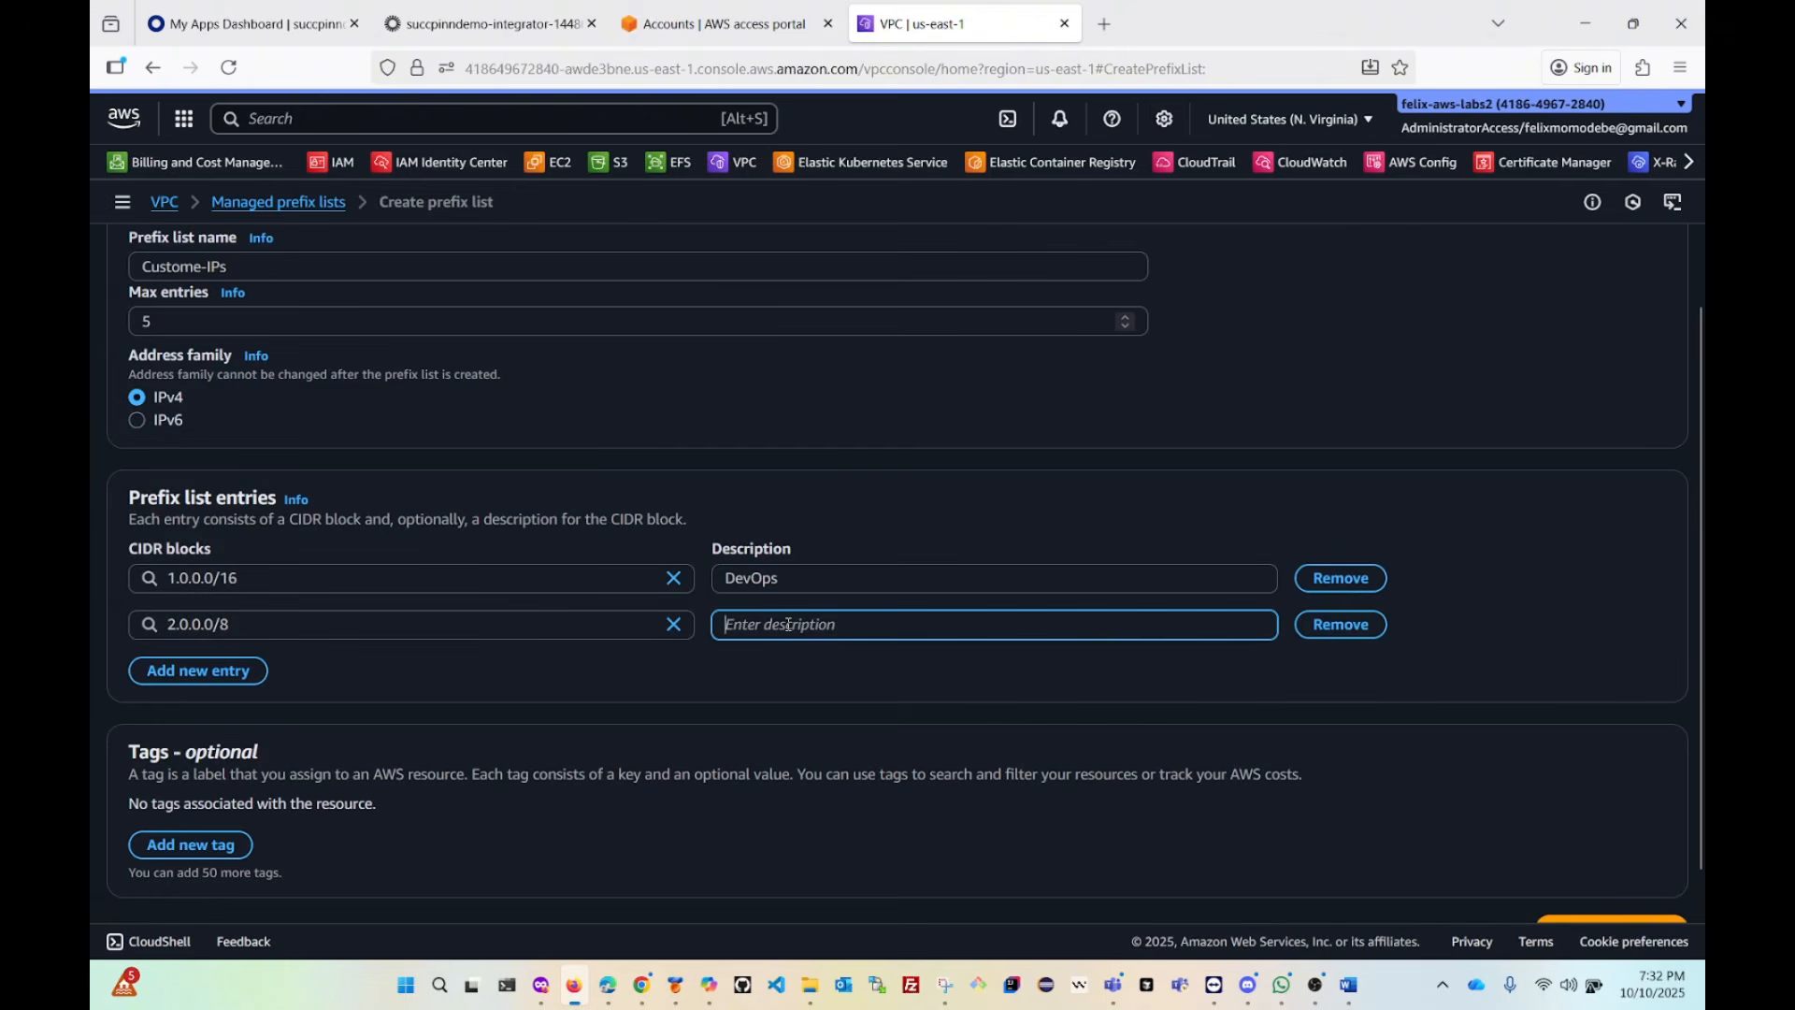
{"action": "type", "text": "QA"}
Add a third prefix list entry for CIDR block 1.0.0.0/32 with the description SecurityManager.
{"action": "left_click", "coordinate": [198, 673]}
{"action": "left_click", "coordinate": [198, 672]}
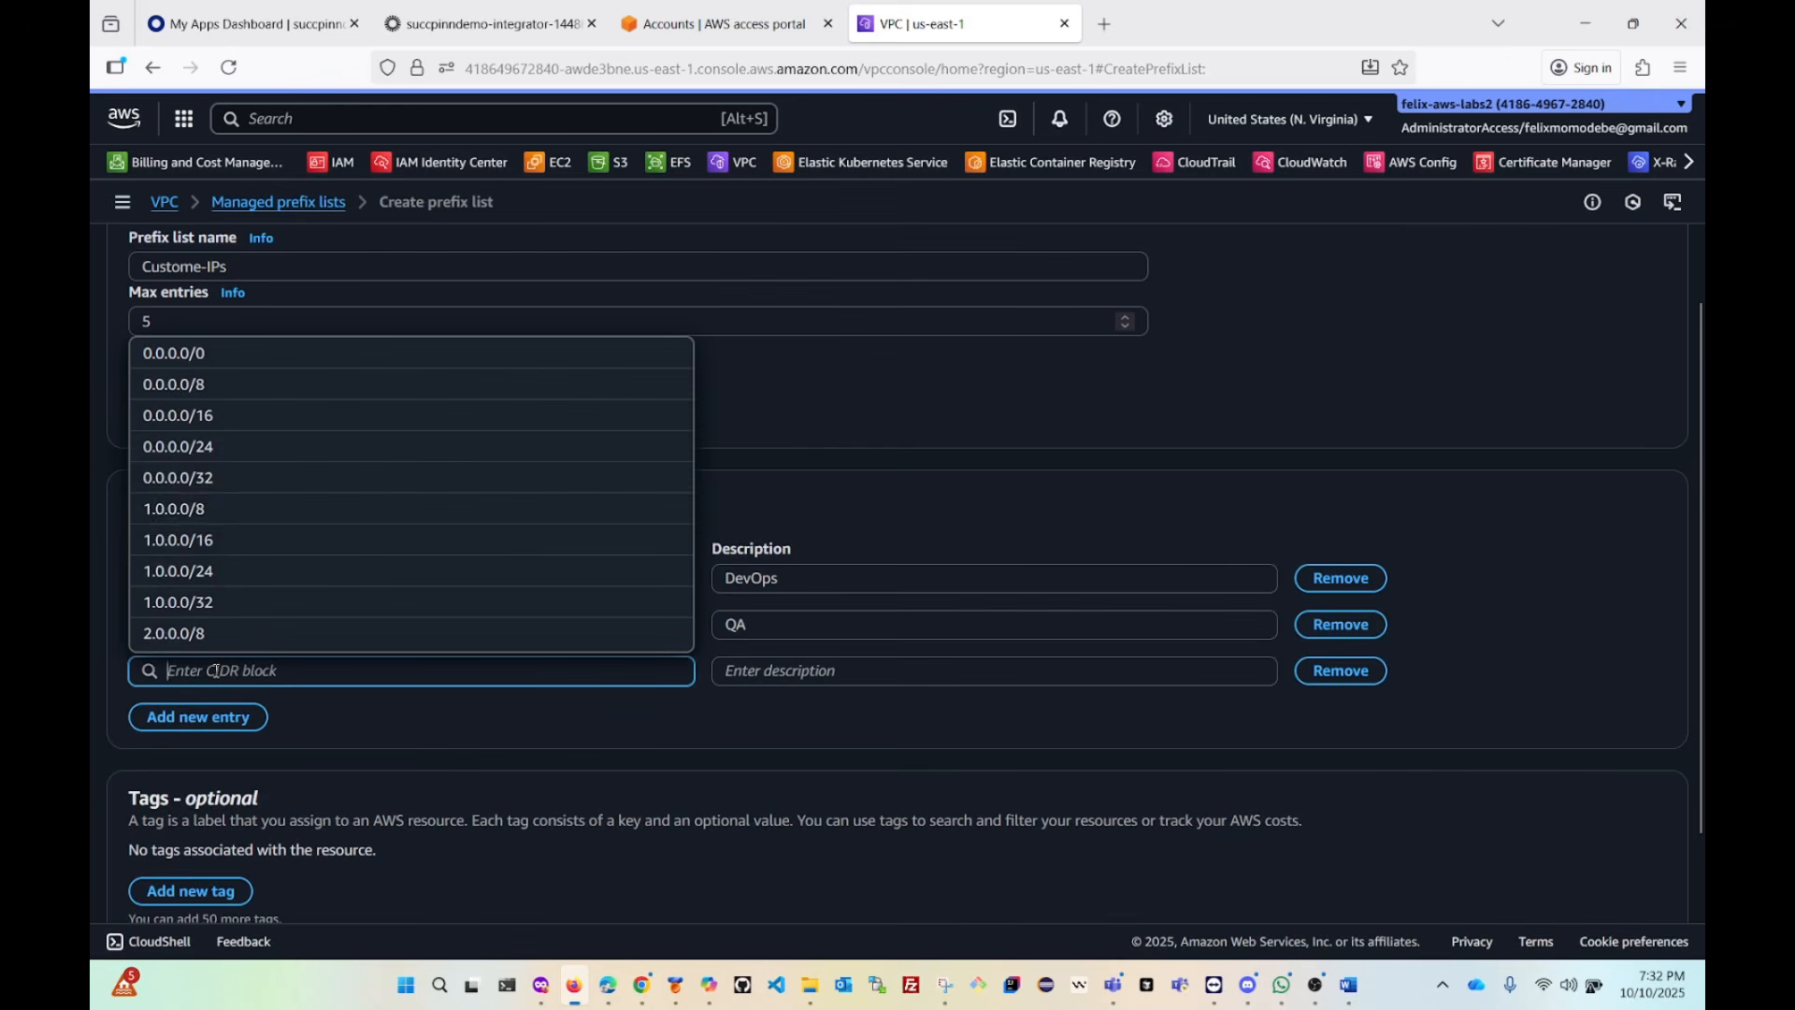
{"action": "left_click", "coordinate": [196, 603]}
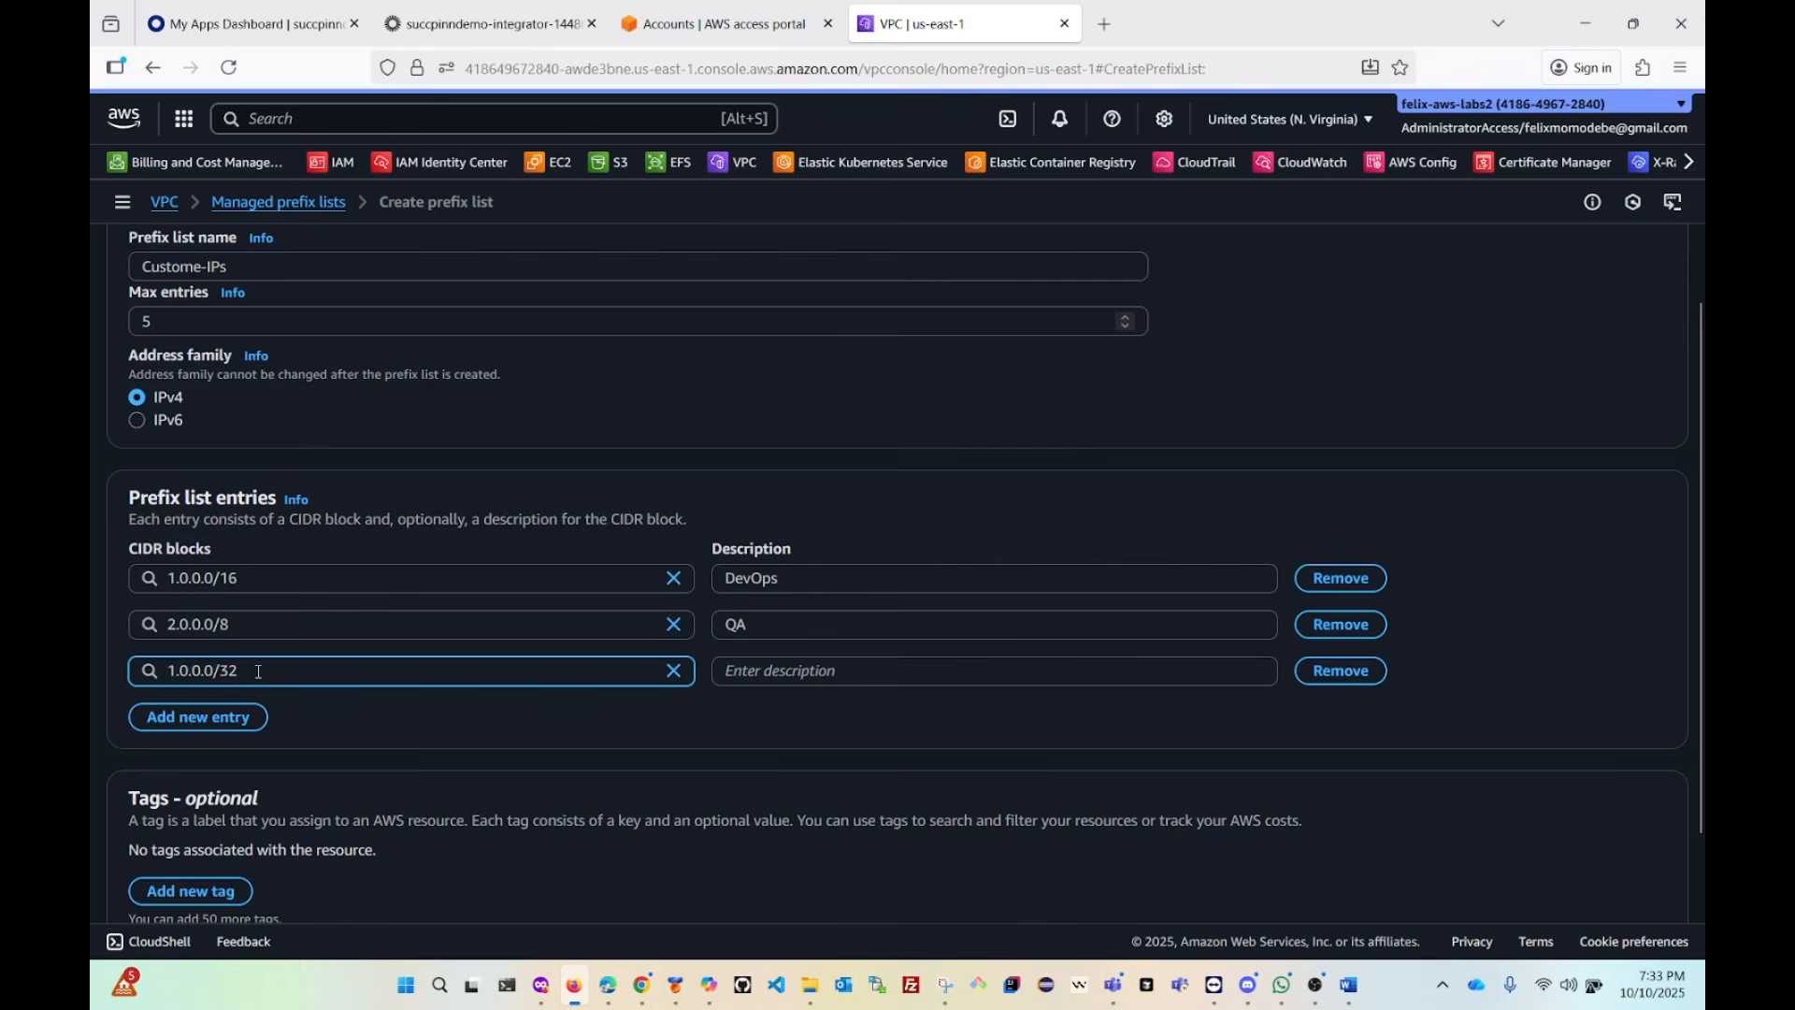
{"action": "left_click", "coordinate": [797, 672]}
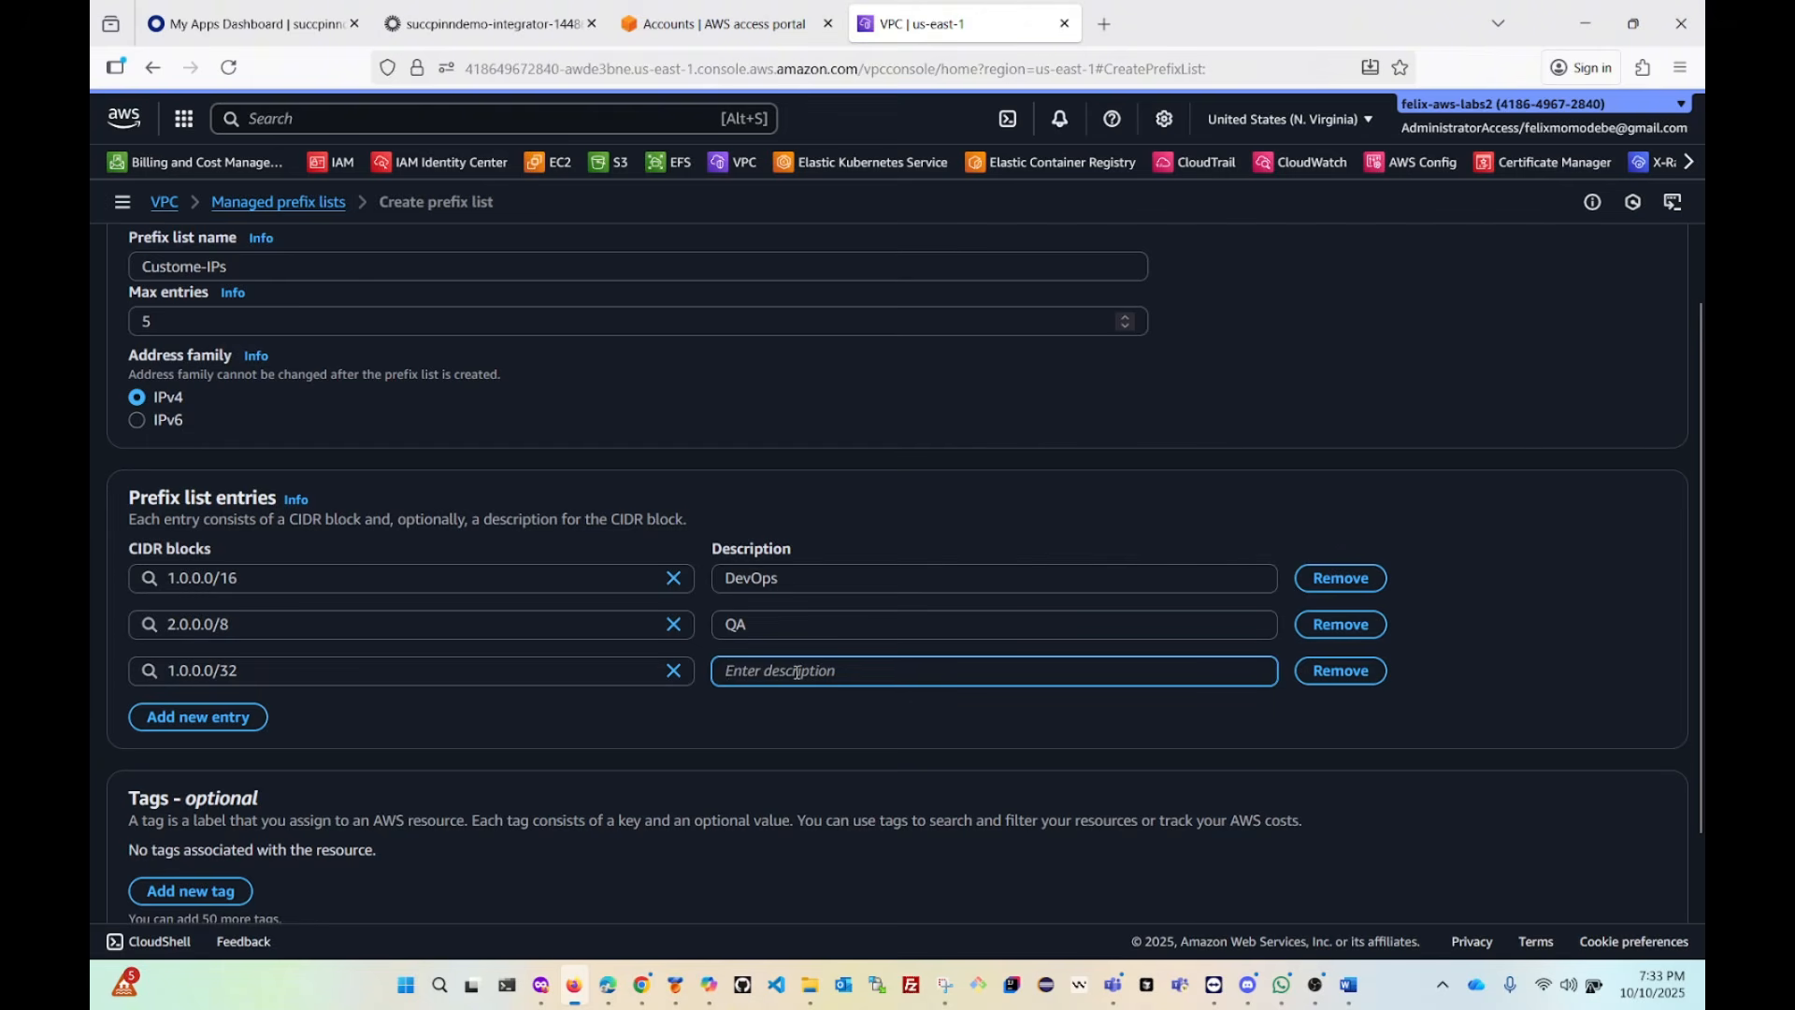
{"action": "type", "text": "secur"}
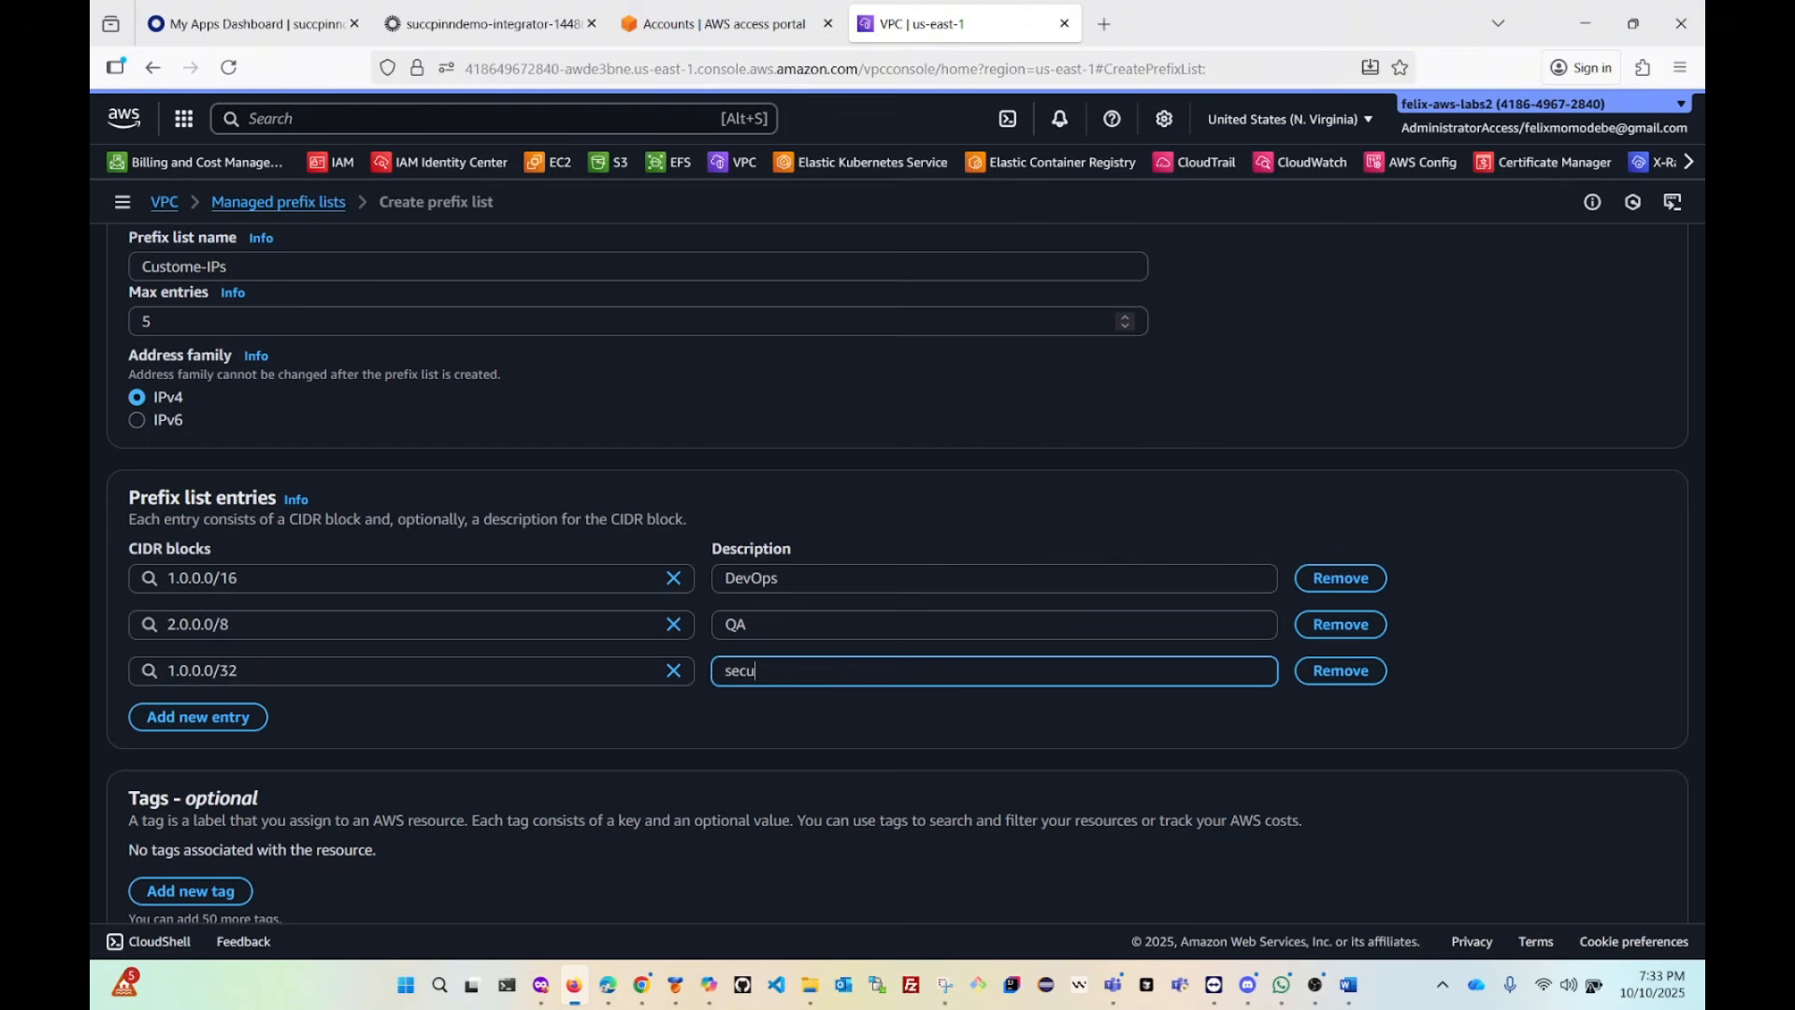
{"action": "key", "text": "BackSpace"}
{"action": "key", "text": "BackSpace"}
{"action": "key", "text": "BackSpace"}
{"action": "key", "text": "BackSpace"}
{"action": "key", "text": "BackSpace"}
{"action": "type", "text": "SecurityManager"}
Add a tag to the prefix list with the key Name and the value Allowed IP Range.
{"action": "scroll", "coordinate": [531, 652], "scroll_direction": "down", "scroll_amount": 2}
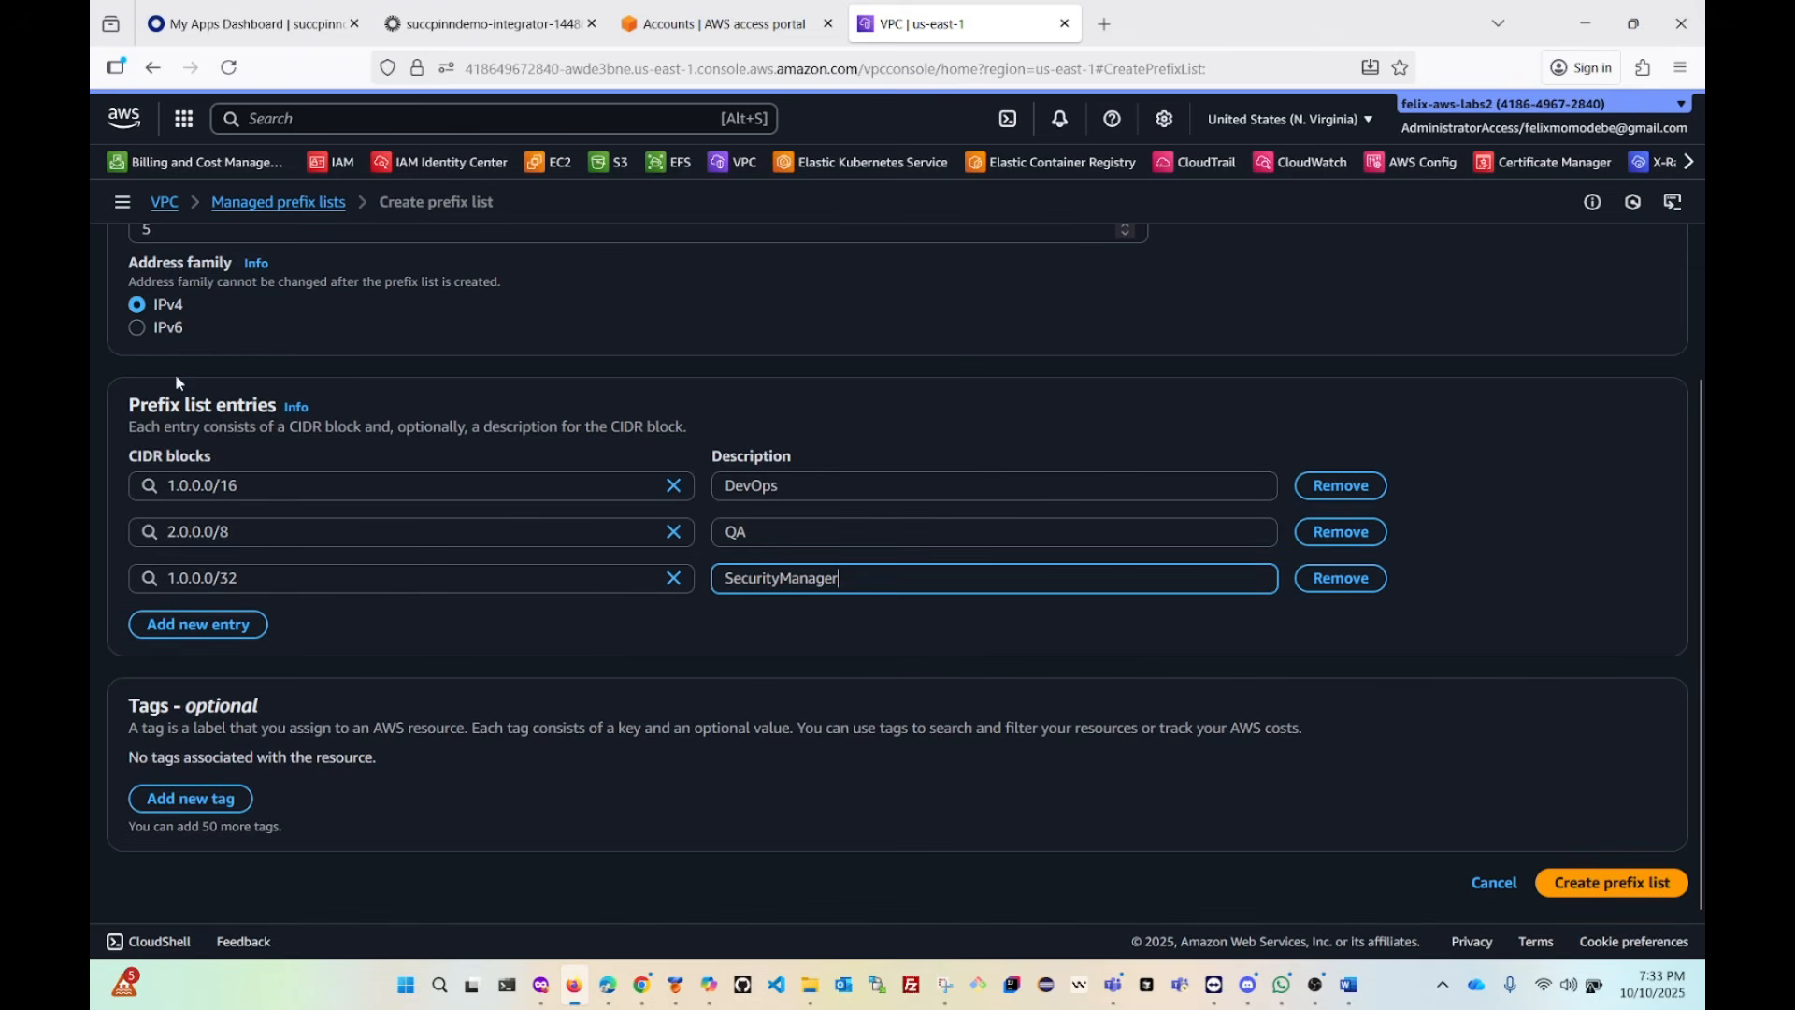
{"action": "left_click", "coordinate": [190, 796]}
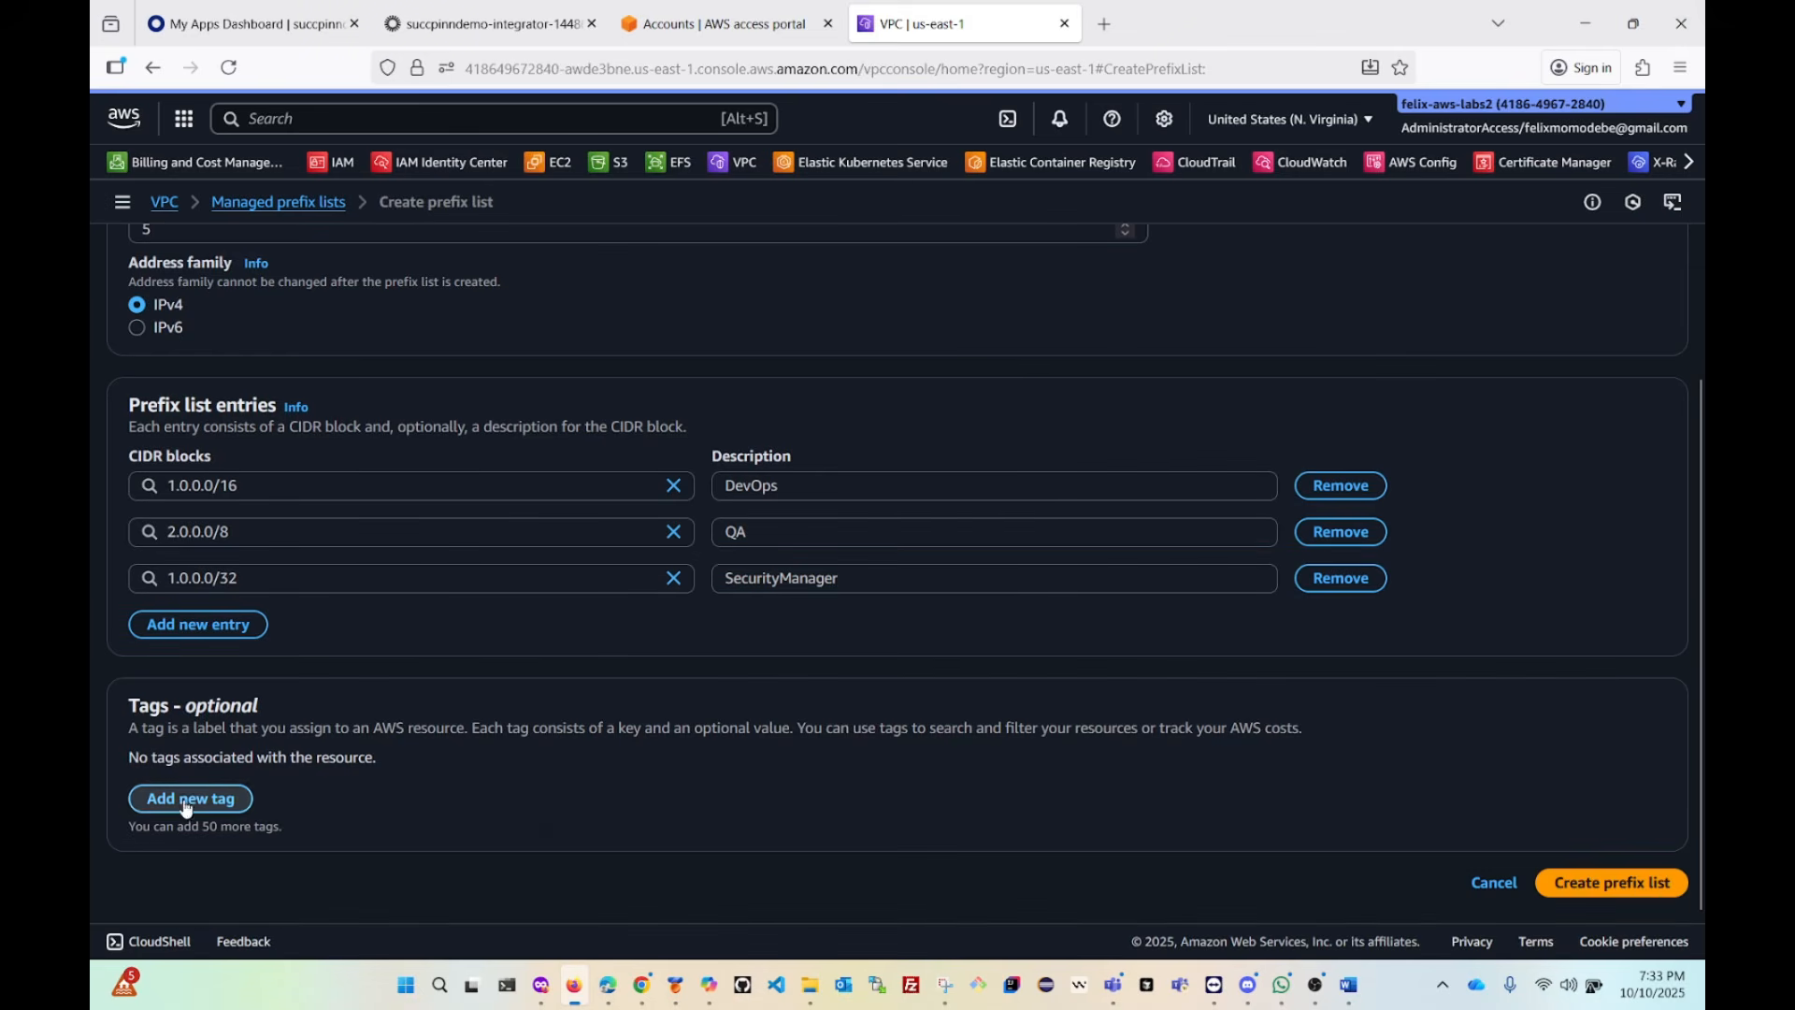
{"action": "type", "text": "N"}
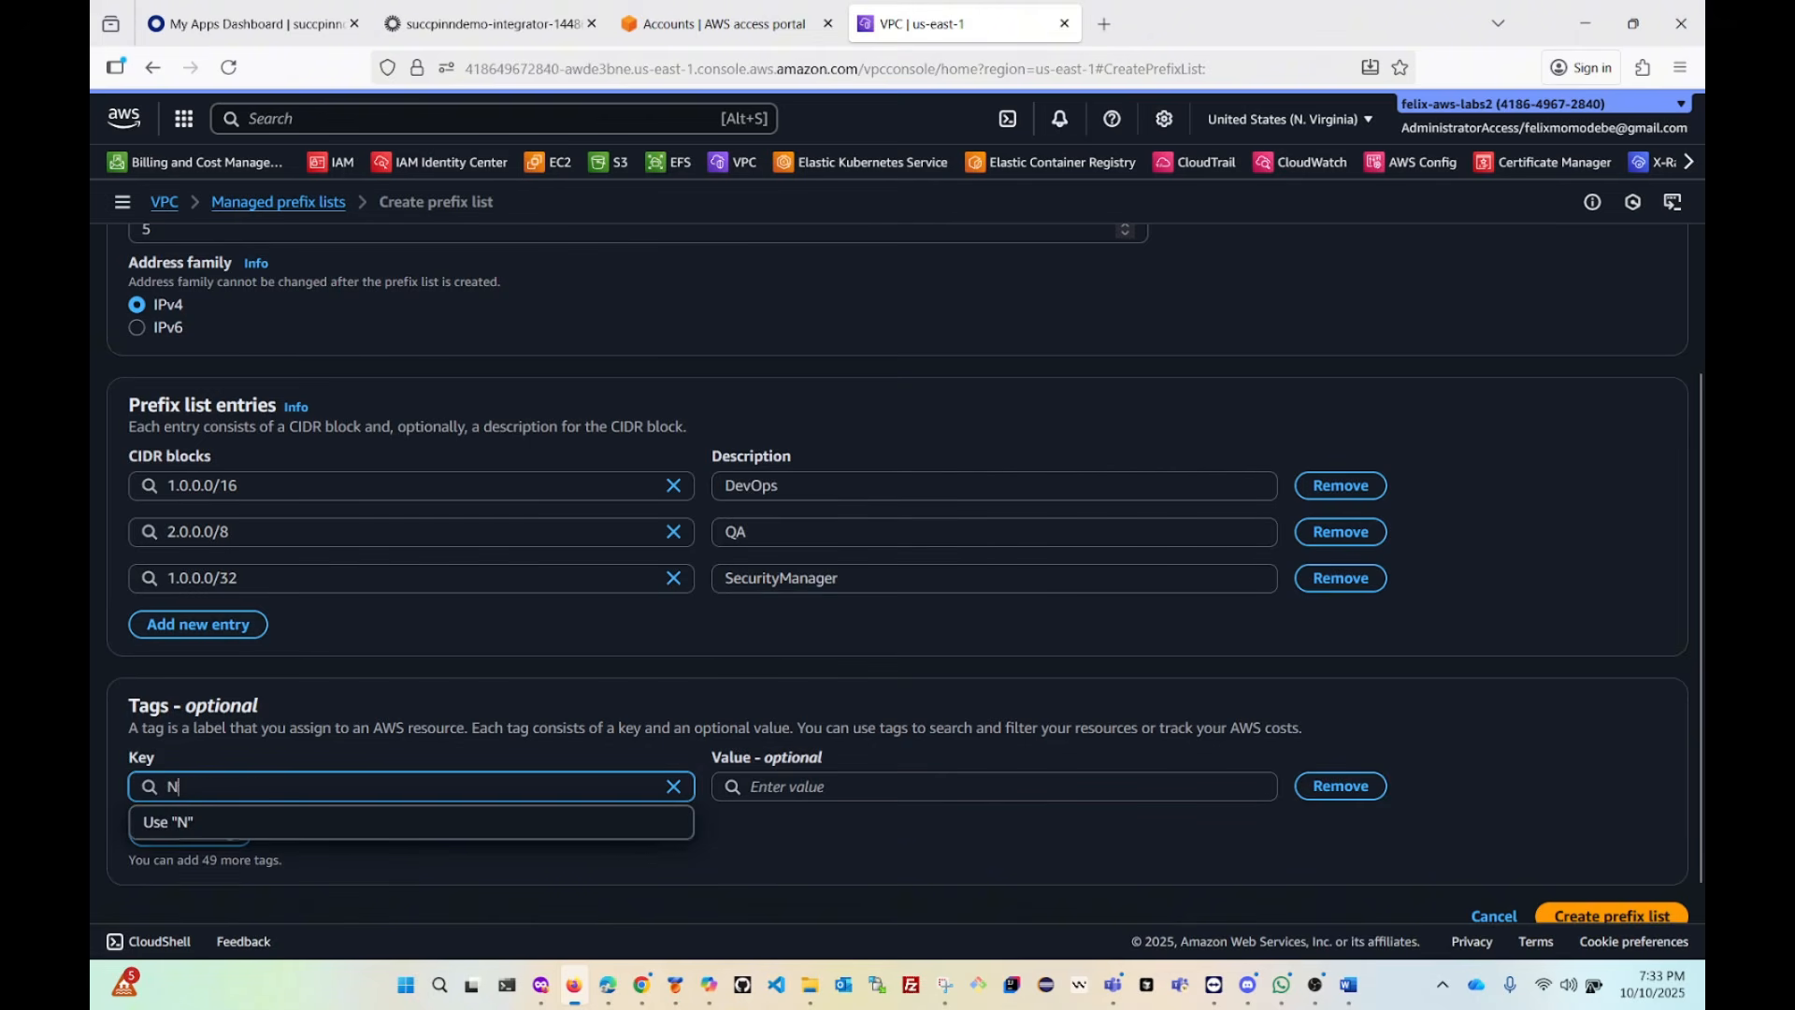
{"action": "type", "text": "ame"}
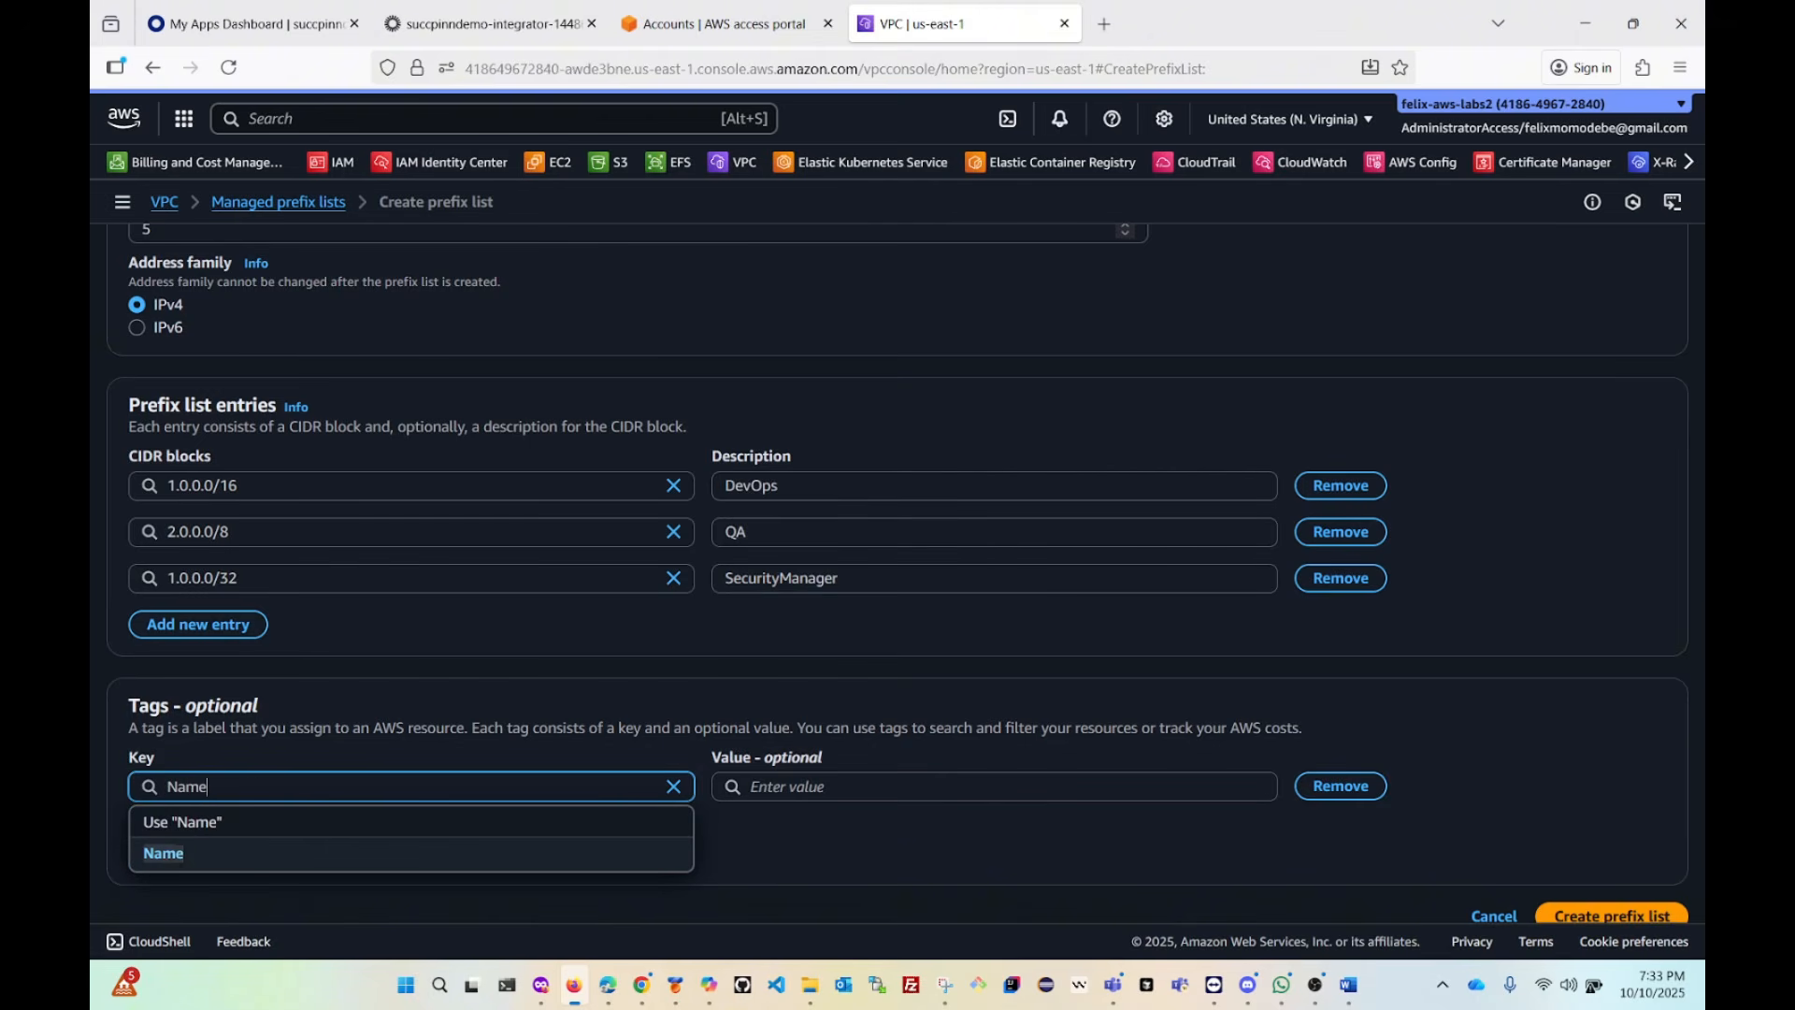
{"action": "left_click", "coordinate": [788, 790]}
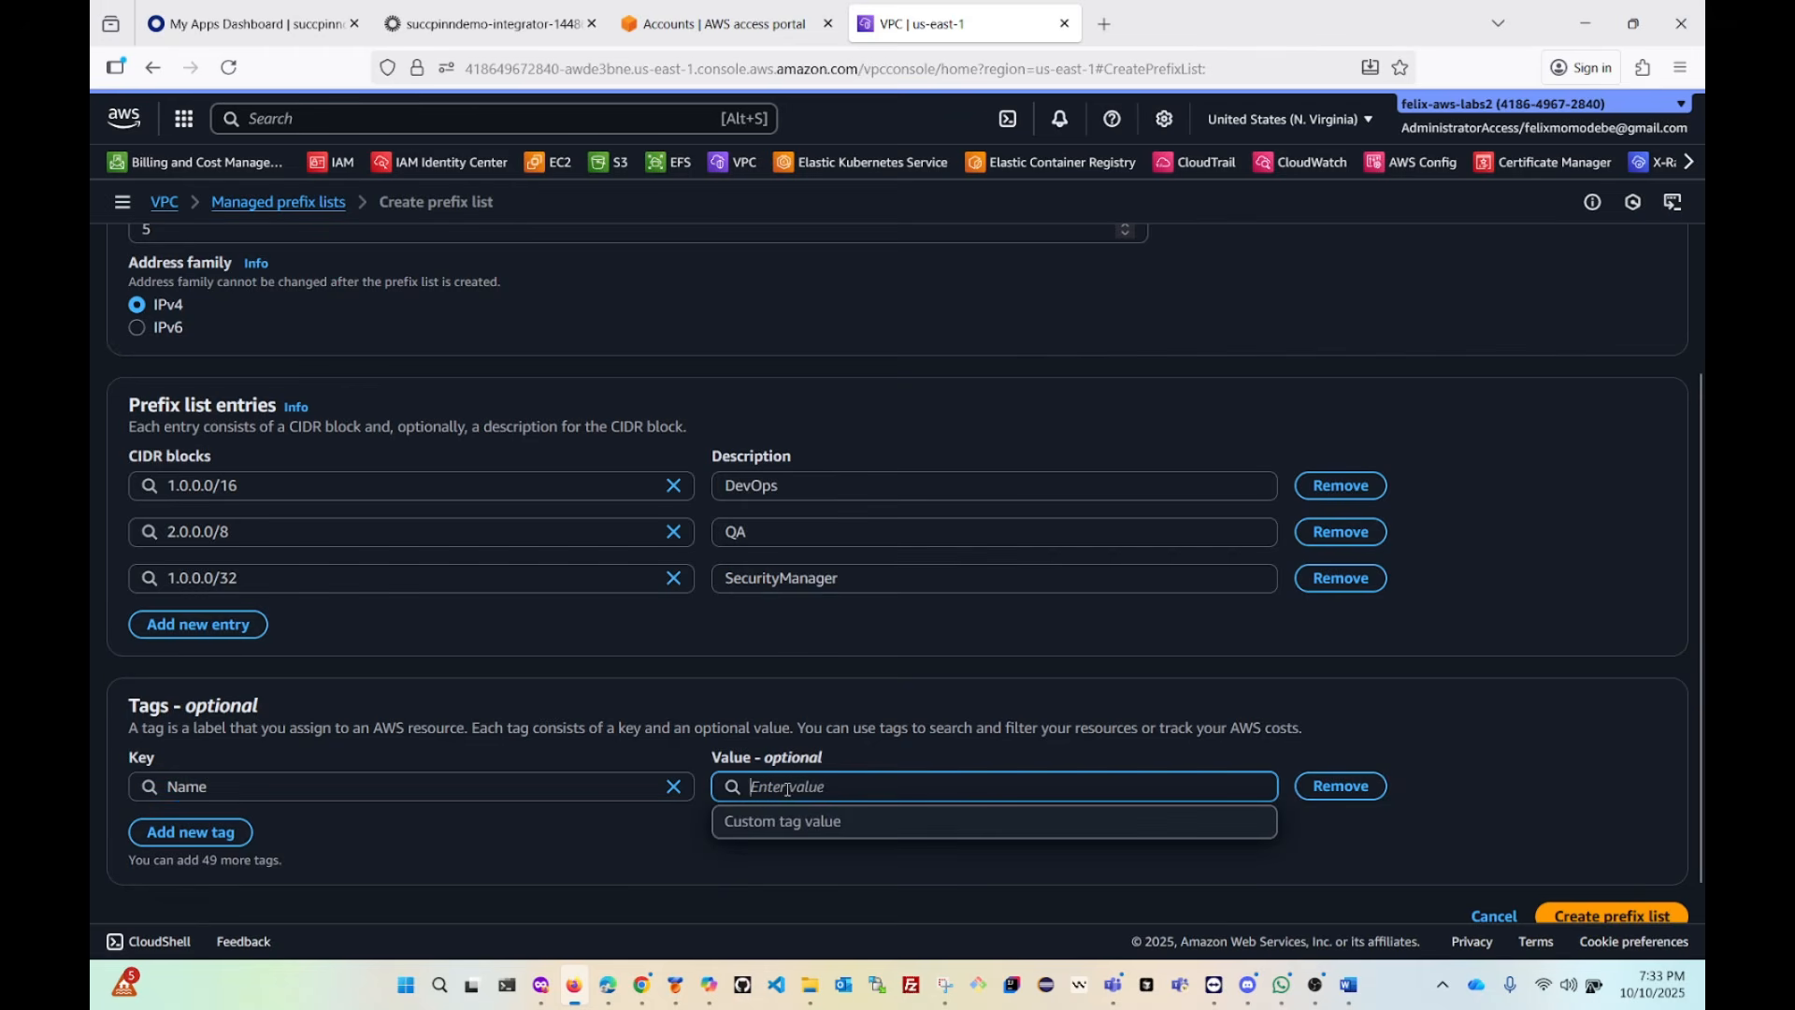
{"action": "type", "text": "Allow"}
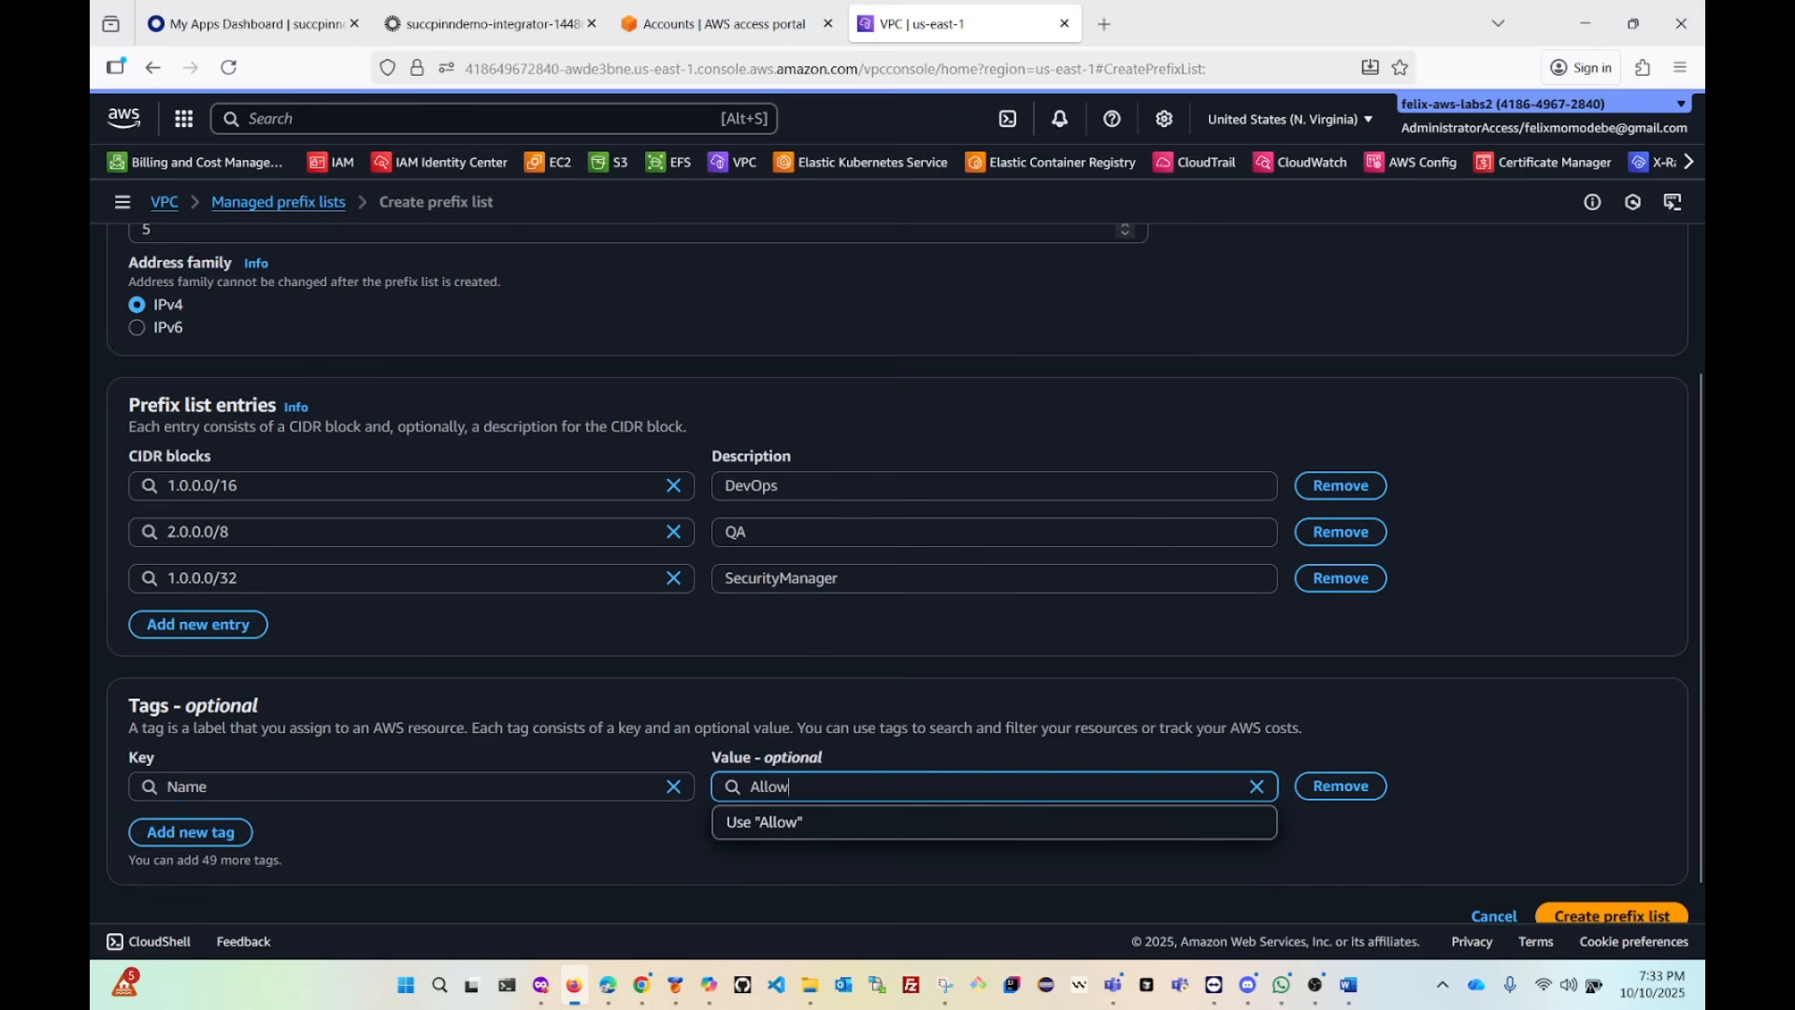
{"action": "type", "text": "ed "}
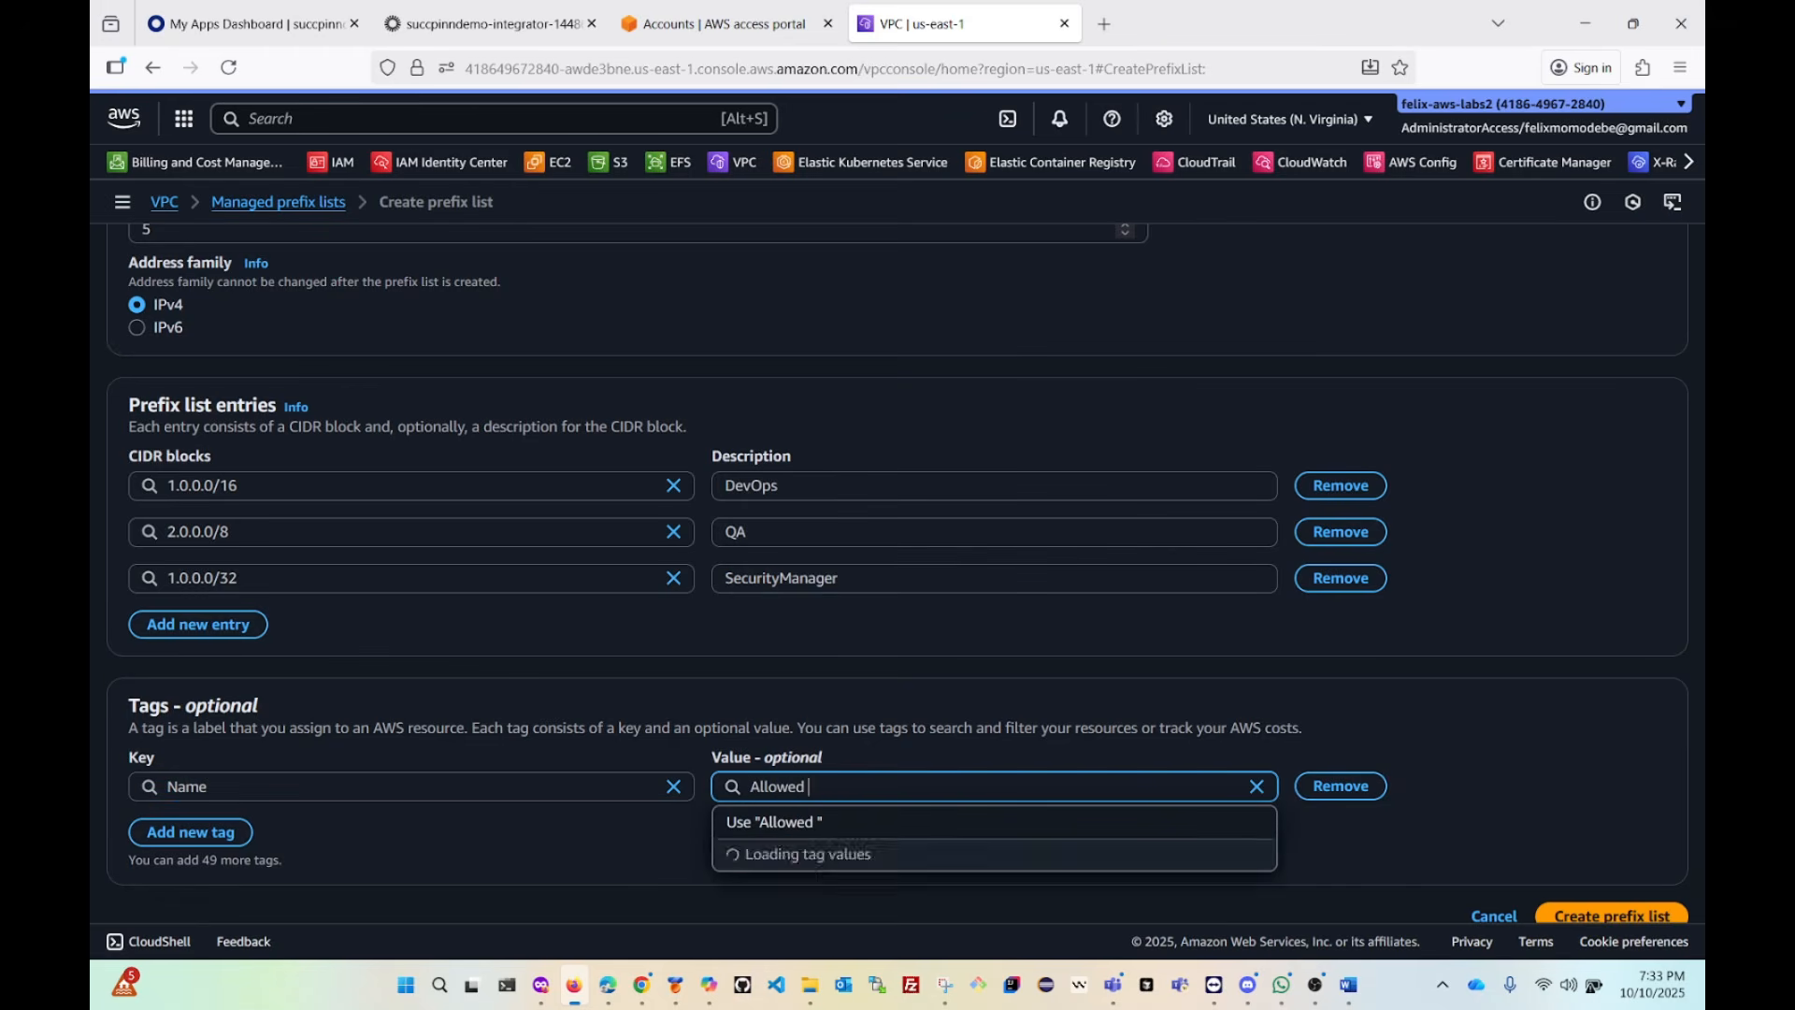
{"action": "type", "text": "IP Ra"}
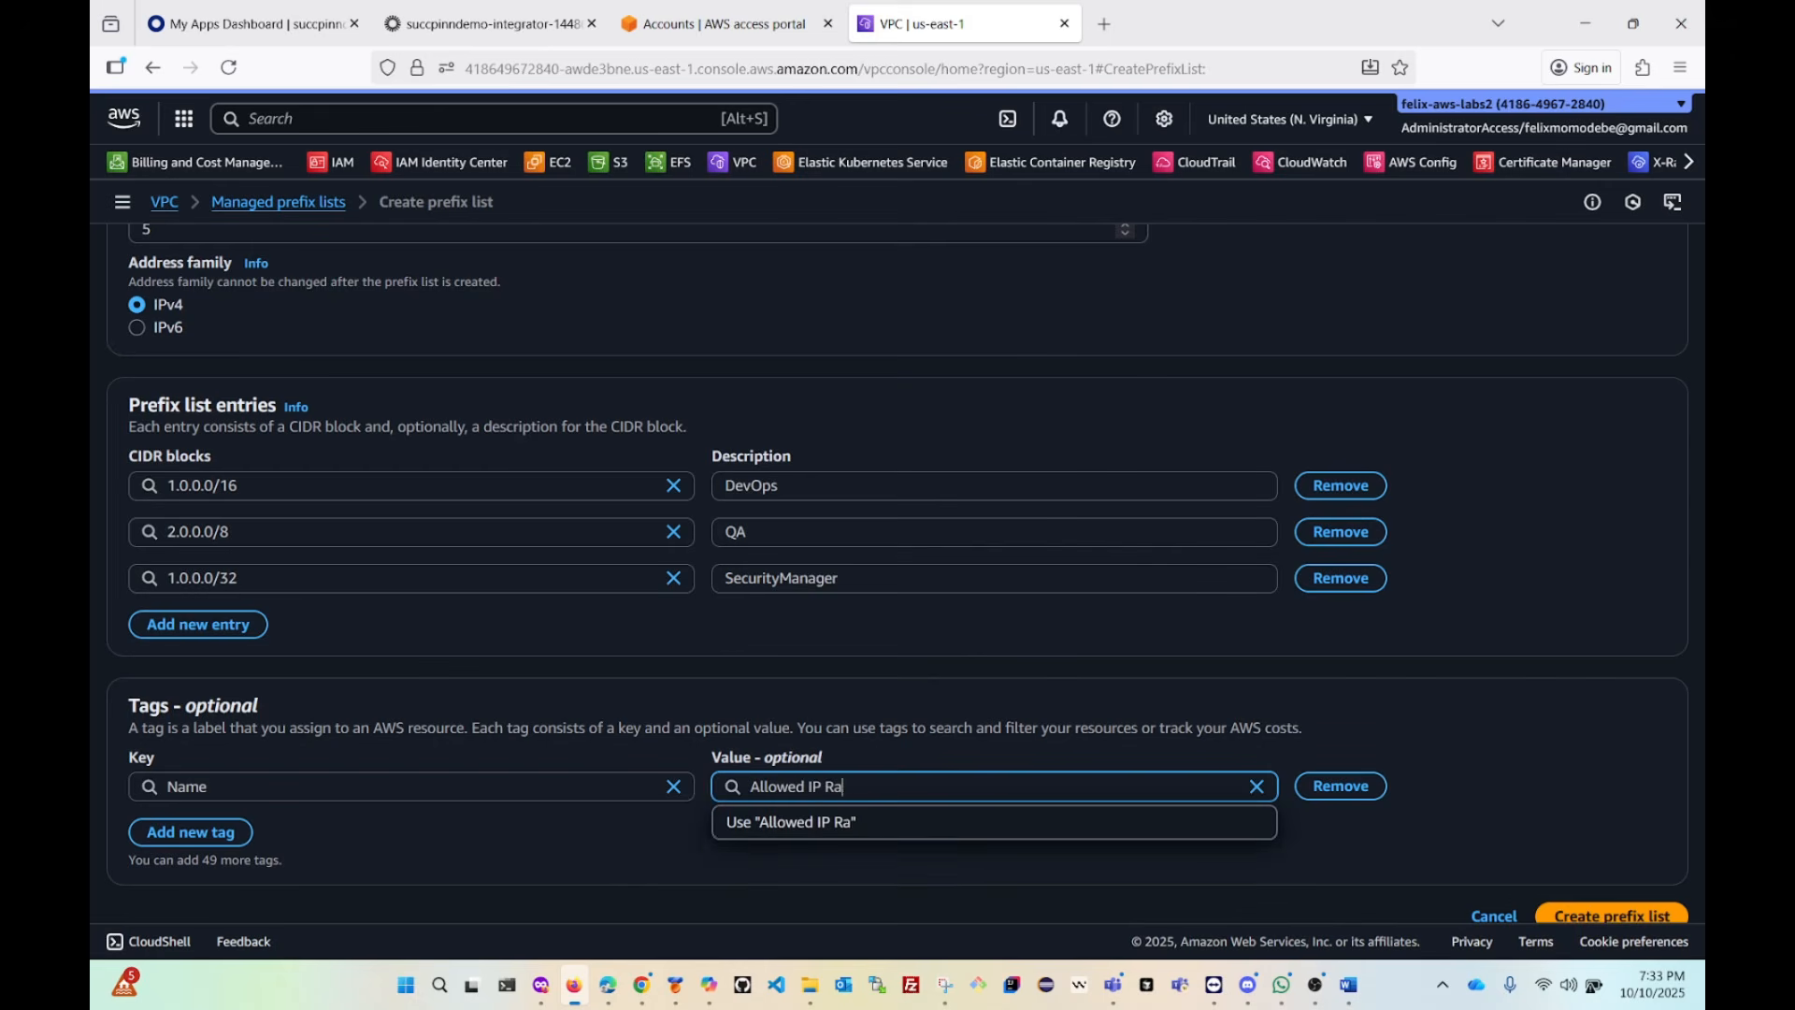
{"action": "type", "text": "nge"}
{"action": "left_click", "coordinate": [822, 833]}
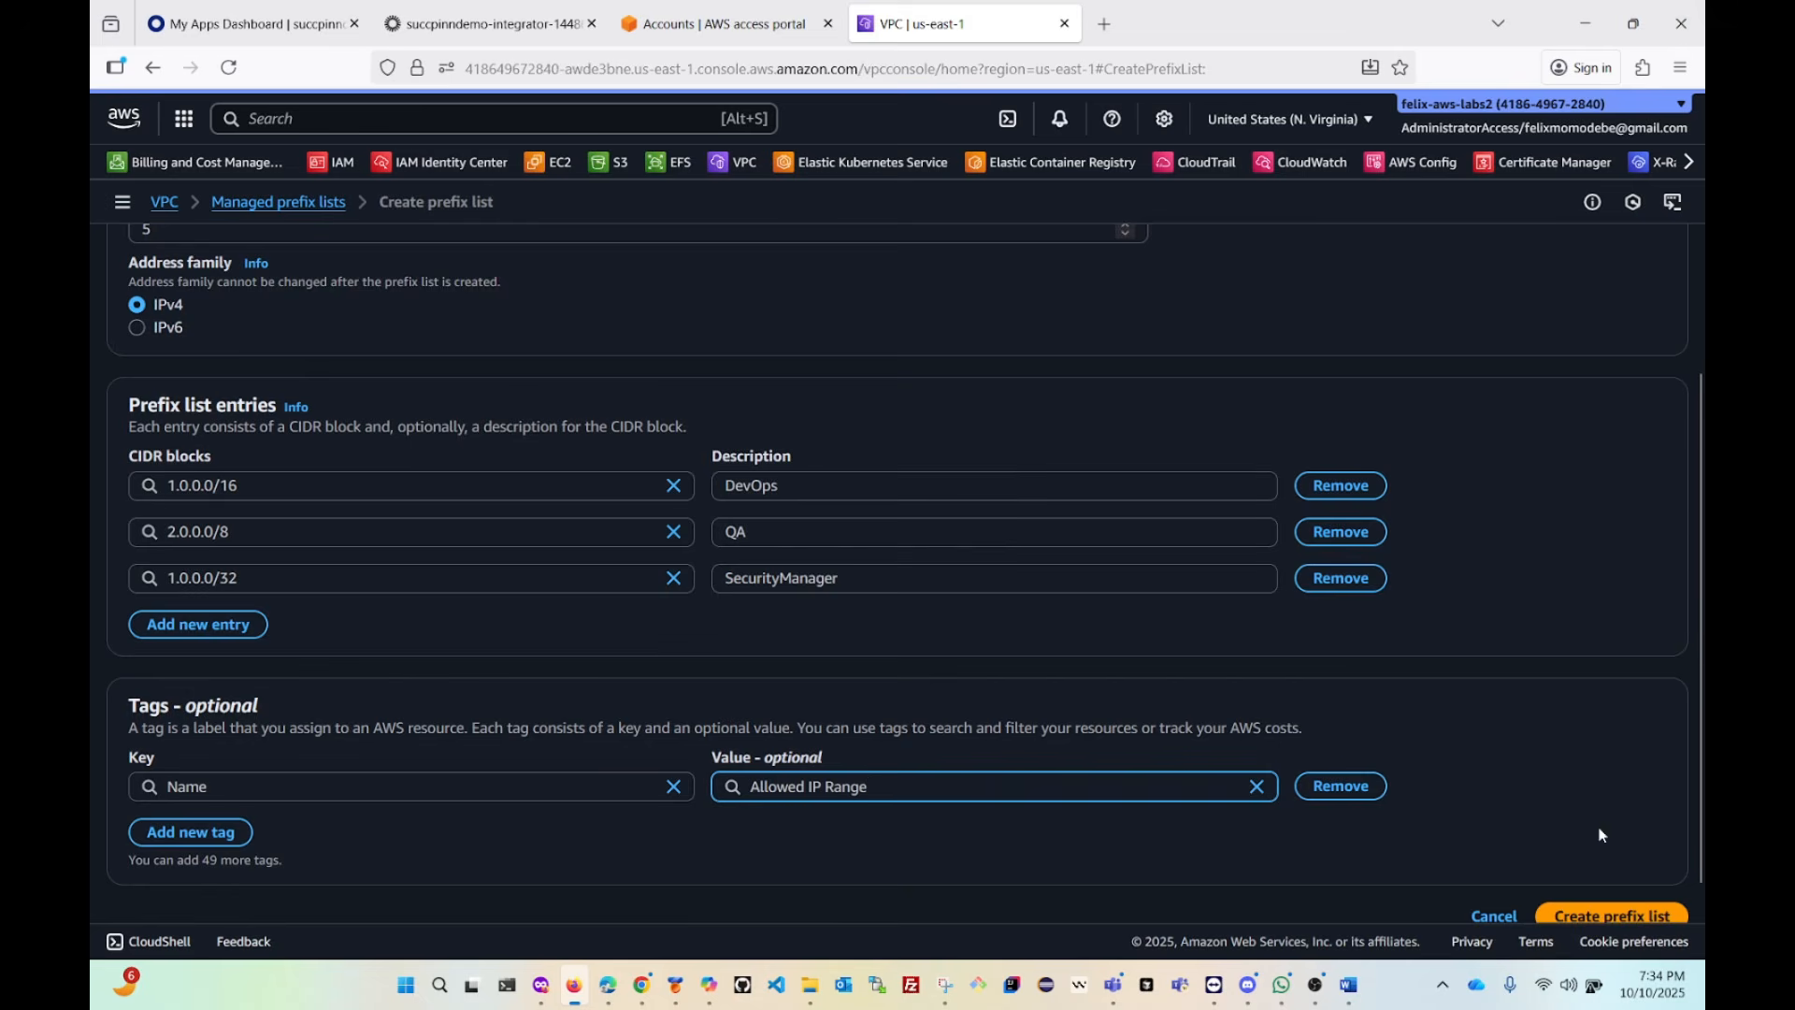
Create the prefix list and select Custome-IPs among the managed prefix lists.
{"action": "scroll", "coordinate": [1602, 835], "scroll_direction": "down", "scroll_amount": 1}
{"action": "left_click", "coordinate": [1595, 886]}
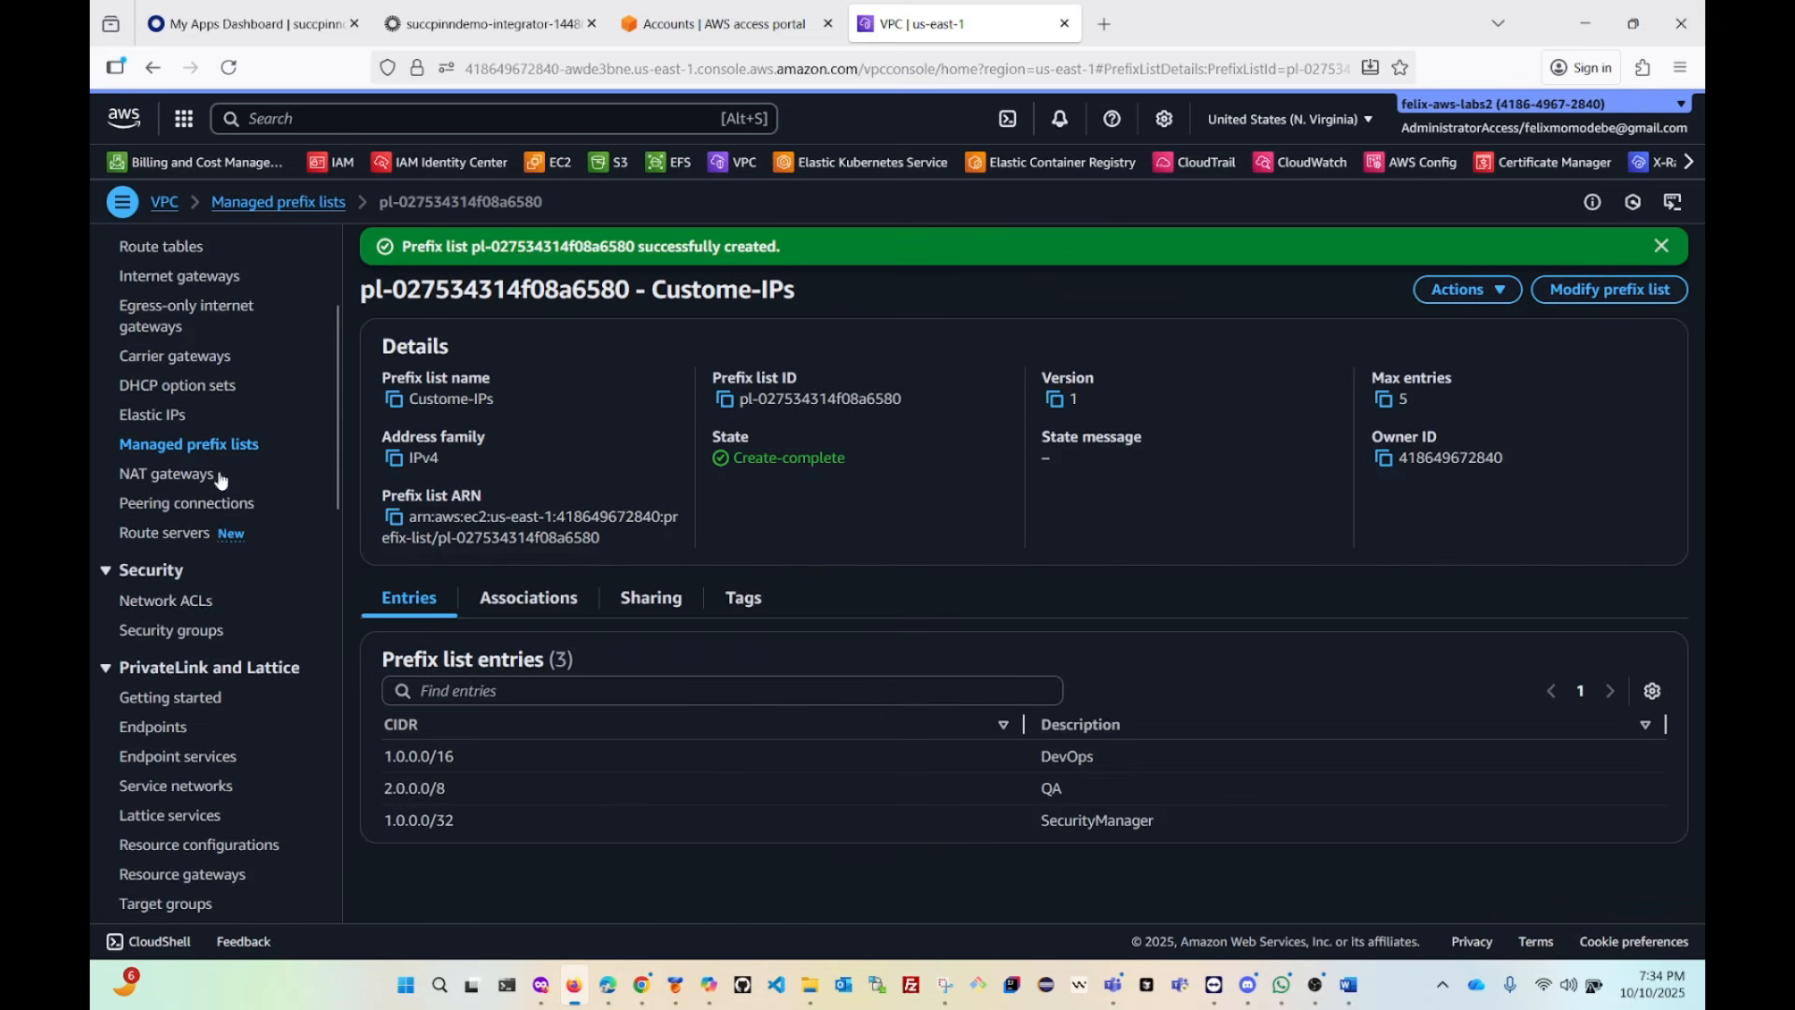
{"action": "left_click", "coordinate": [173, 458]}
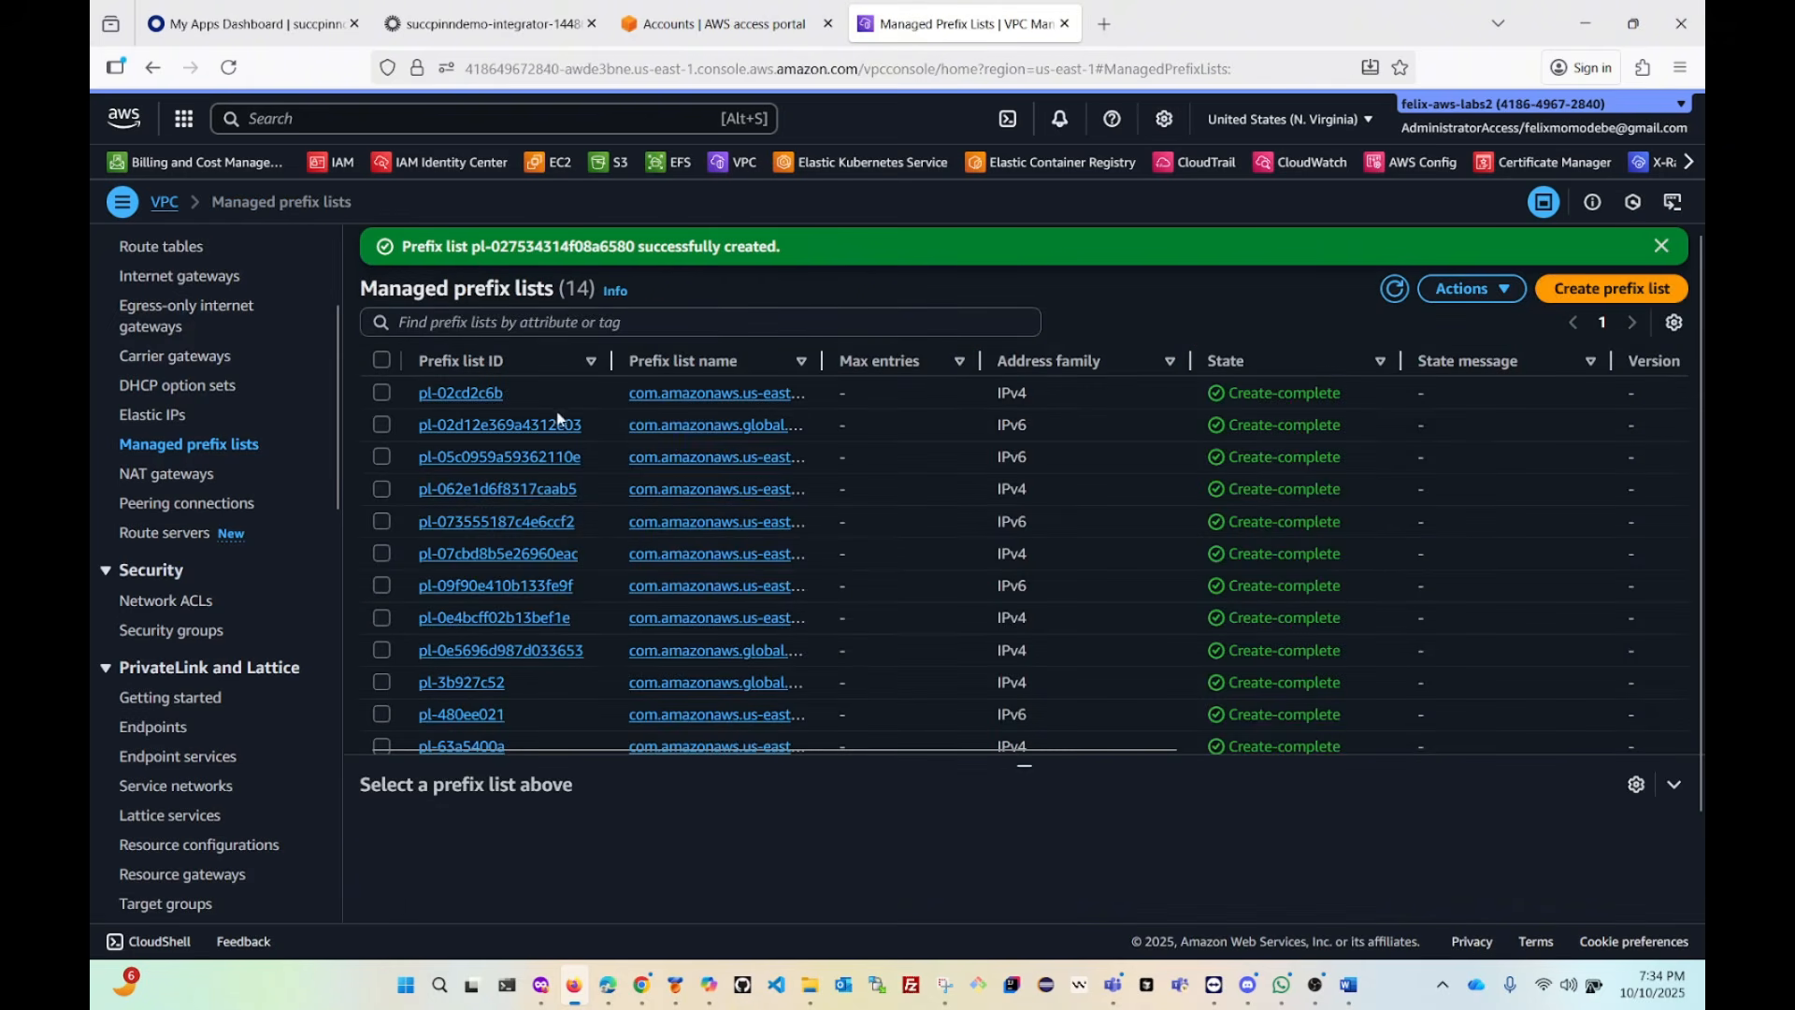
{"action": "scroll", "coordinate": [674, 589], "scroll_direction": "down", "scroll_amount": 2}
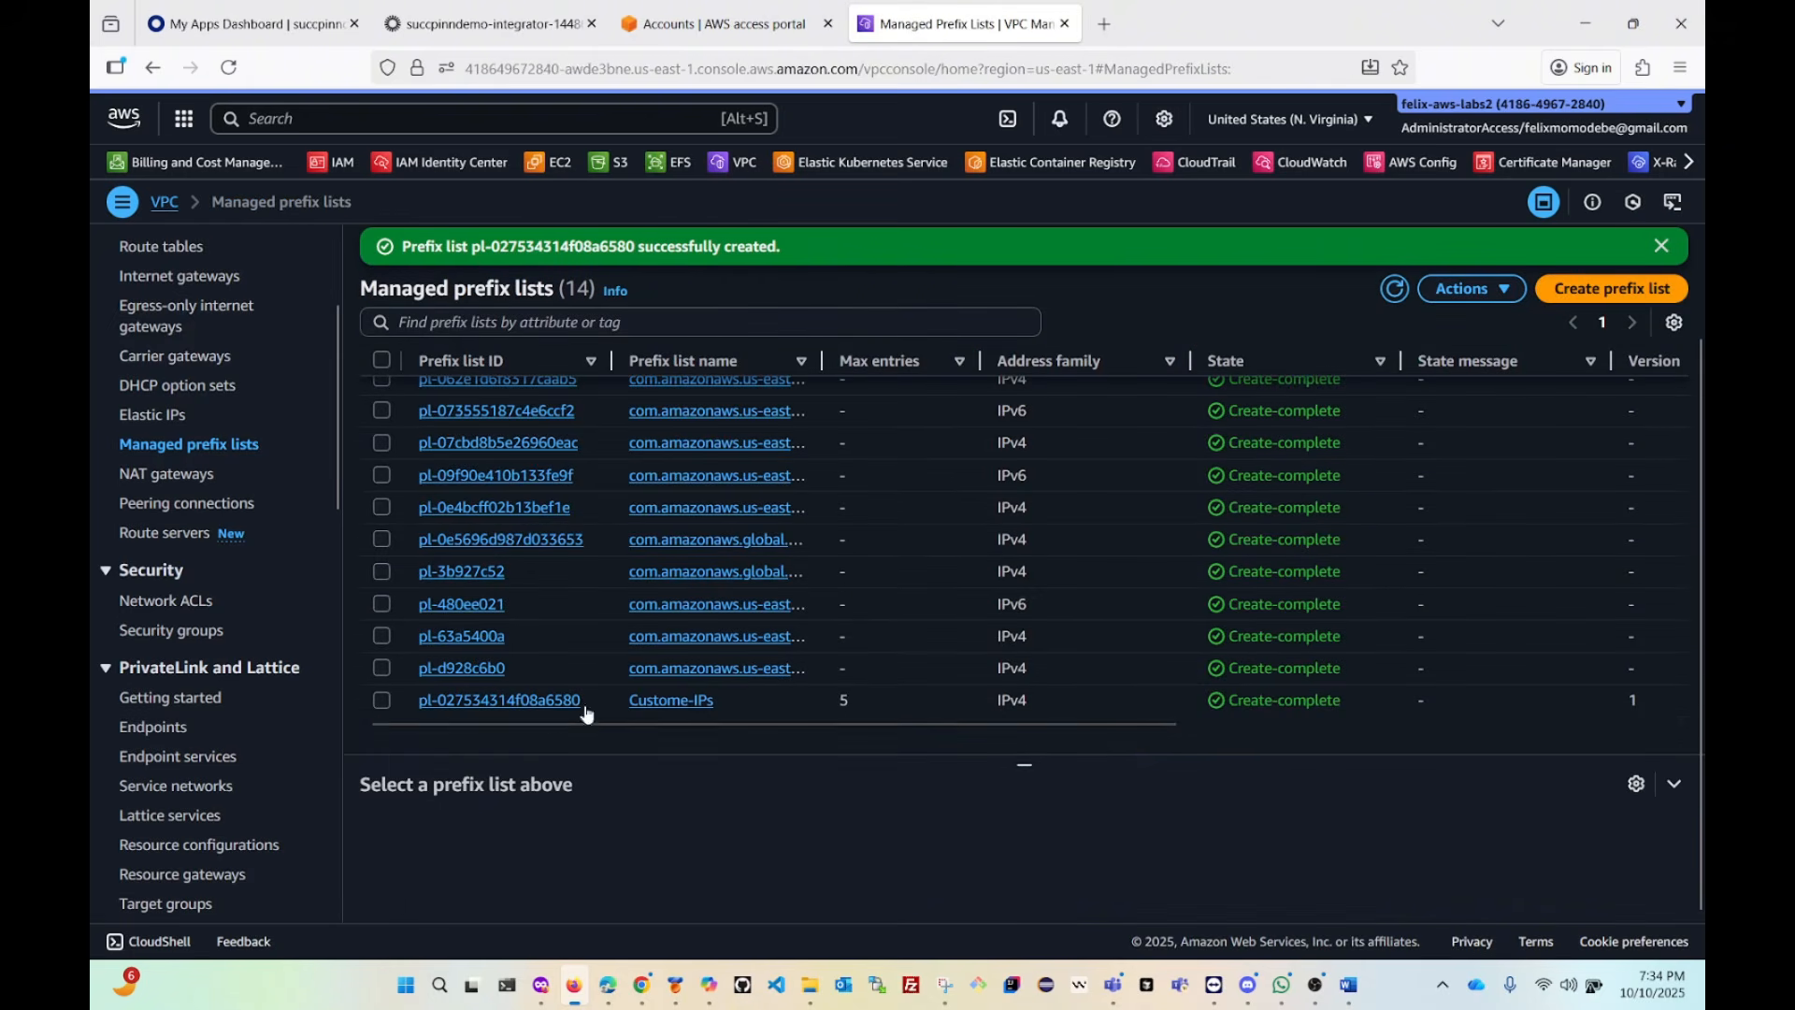
{"action": "left_click", "coordinate": [665, 716]}
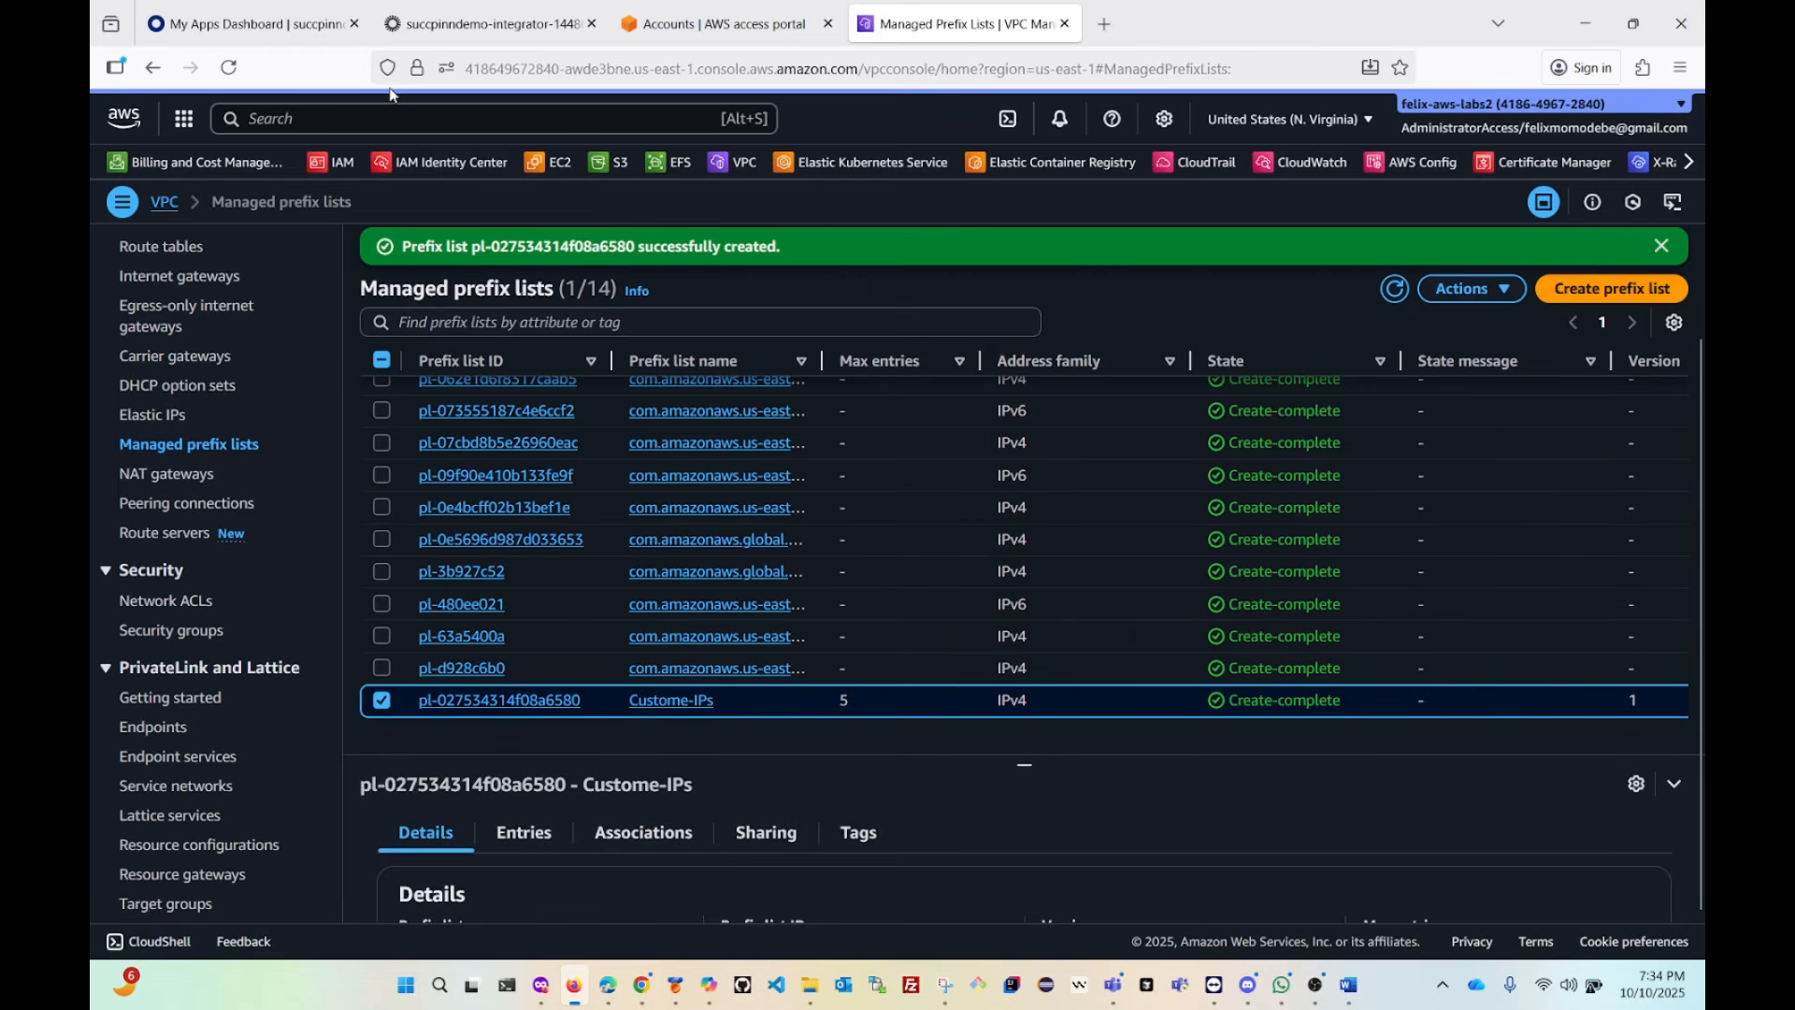
Search for RAM, open Resource Access Manager in a new browser tab and start creating a resource share.
{"action": "left_click", "coordinate": [323, 116]}
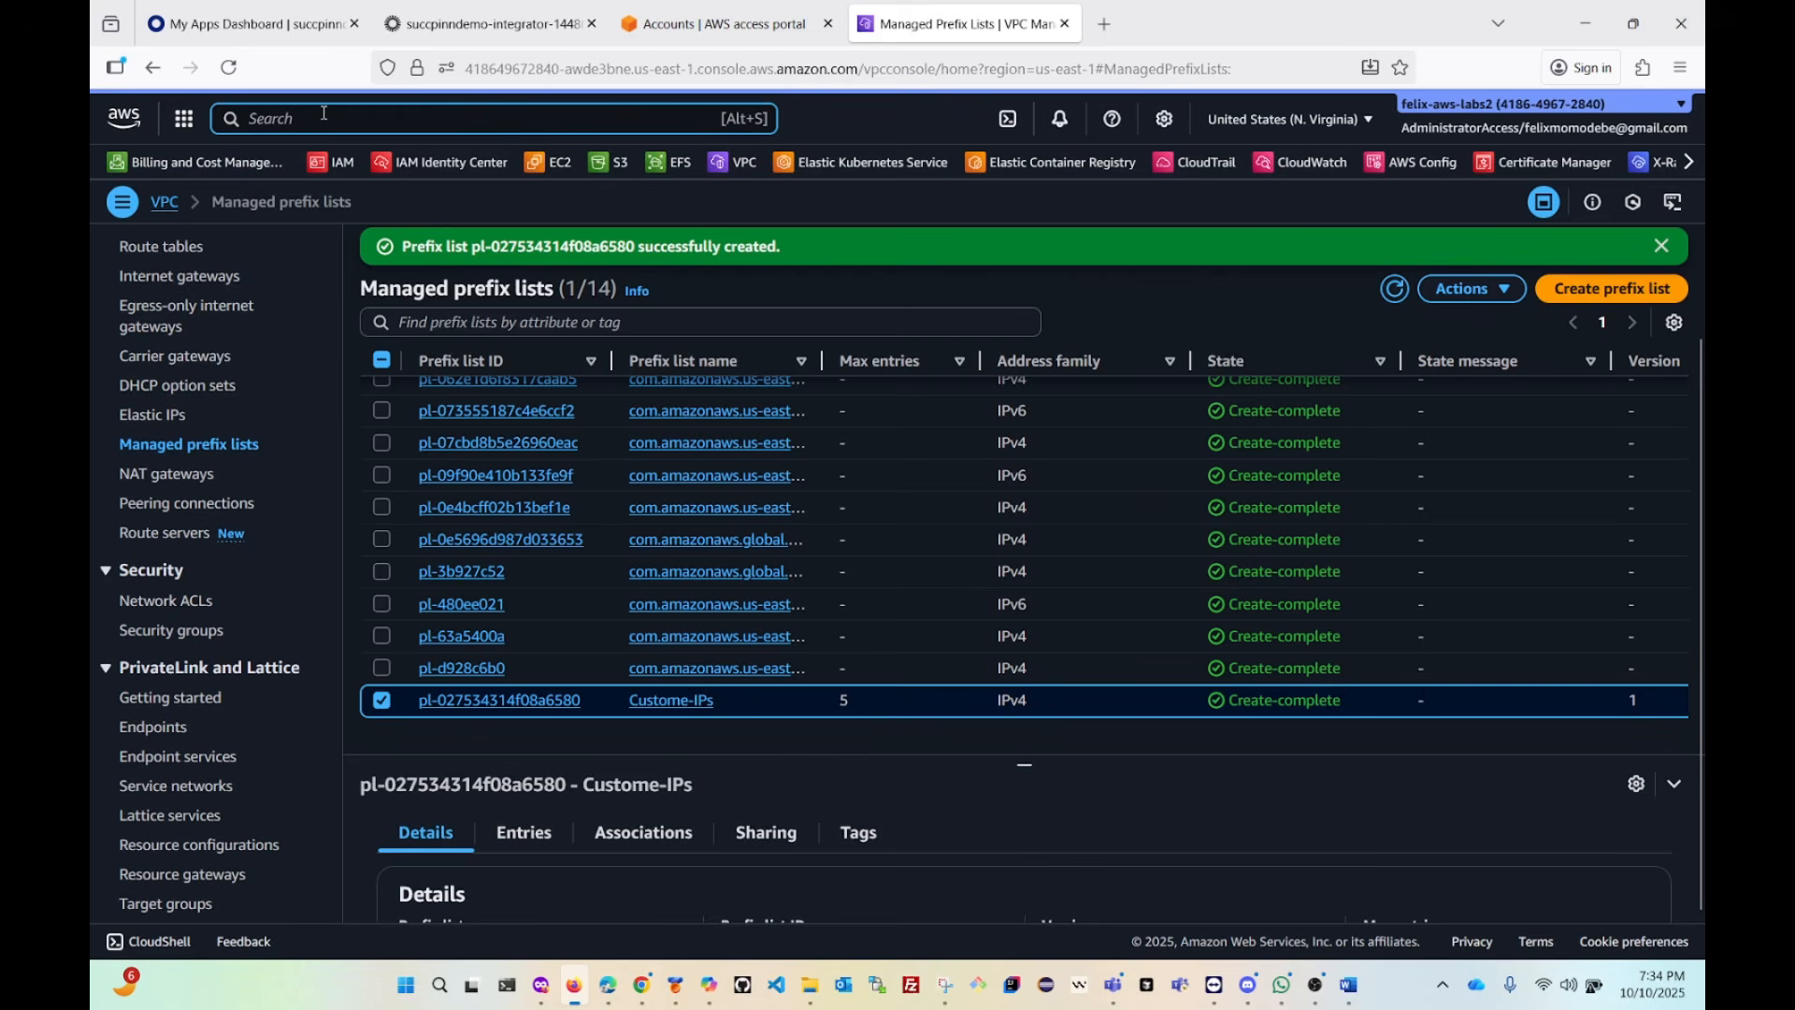
{"action": "type", "text": "RAM"}
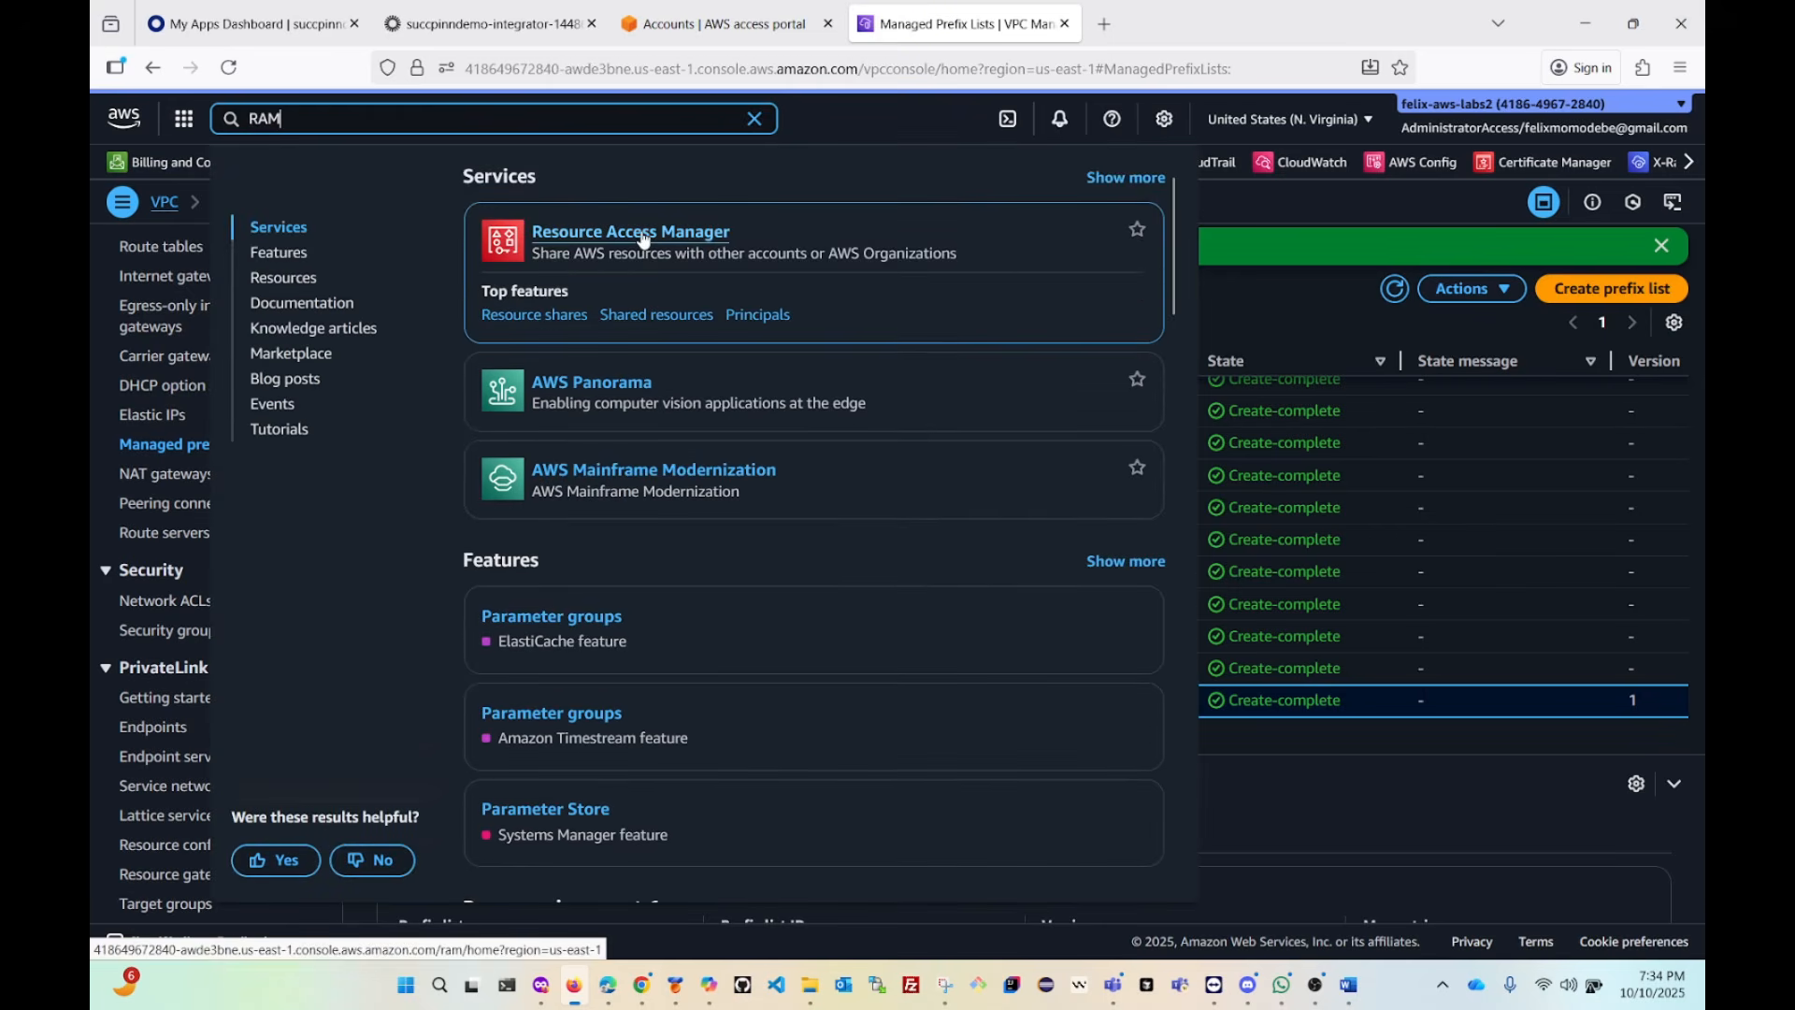
{"action": "right_click", "coordinate": [644, 240]}
{"action": "left_click", "coordinate": [705, 260]}
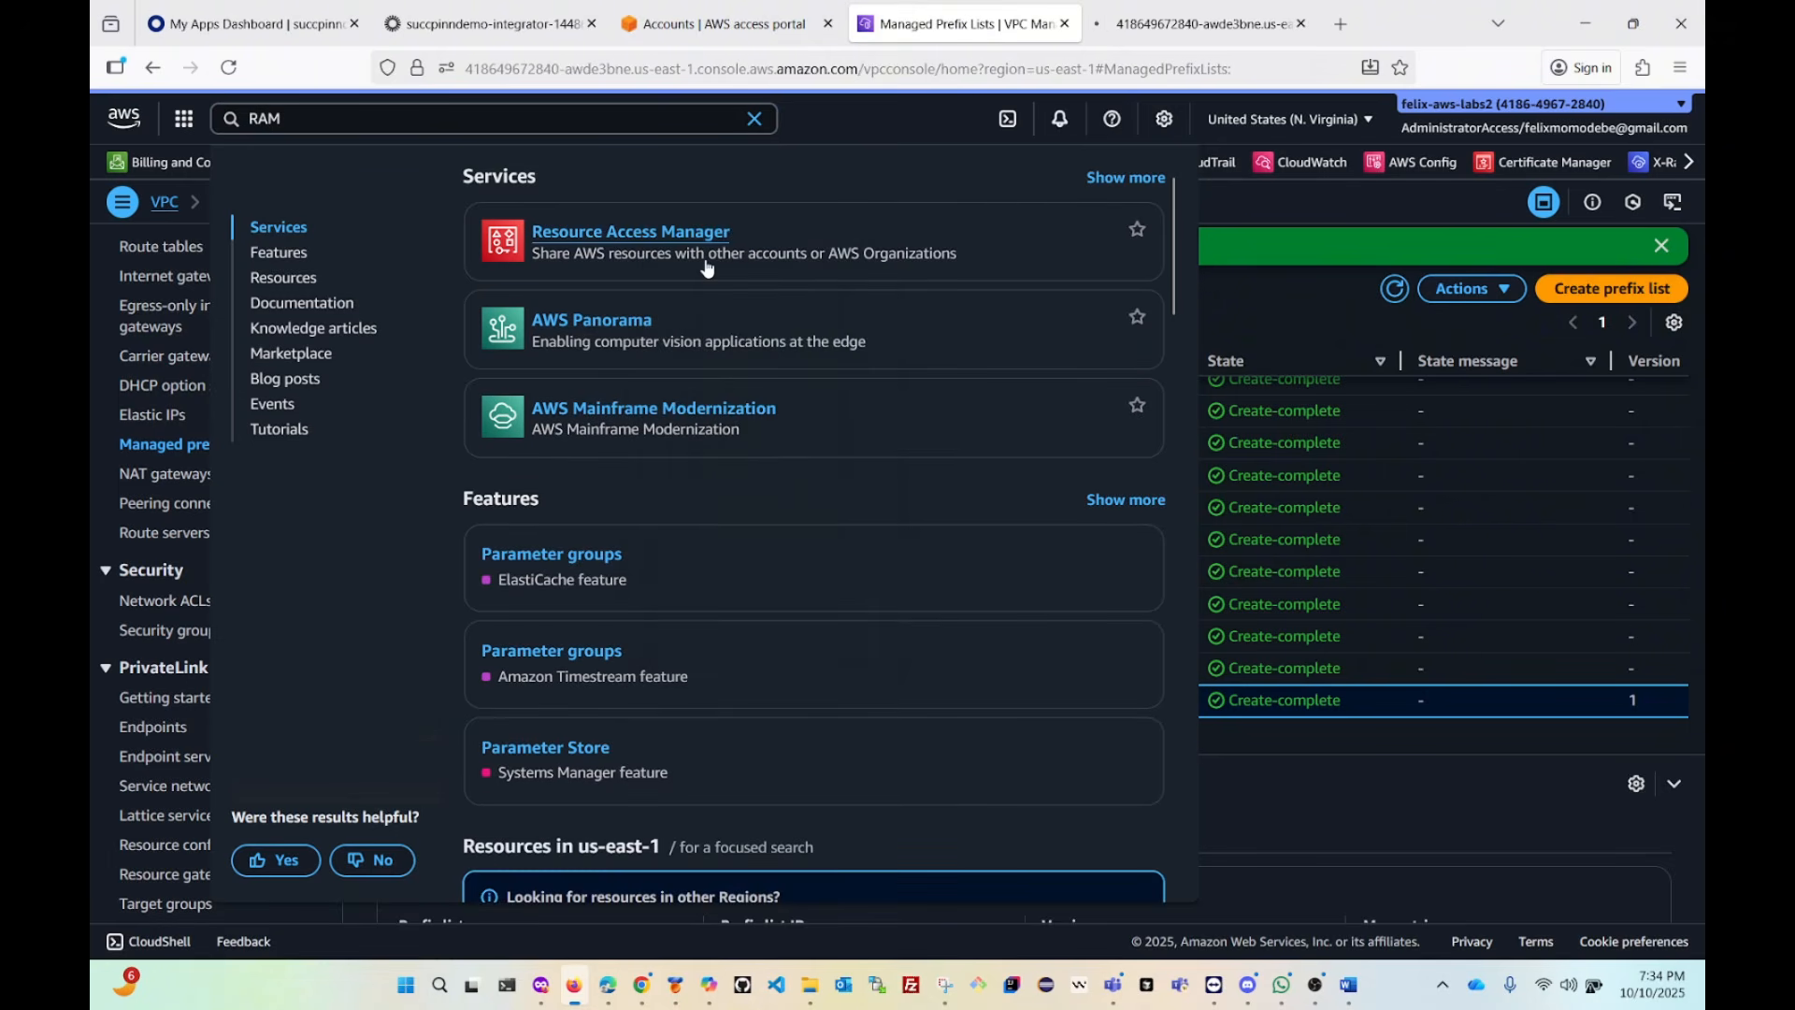
{"action": "left_click", "coordinate": [1204, 28]}
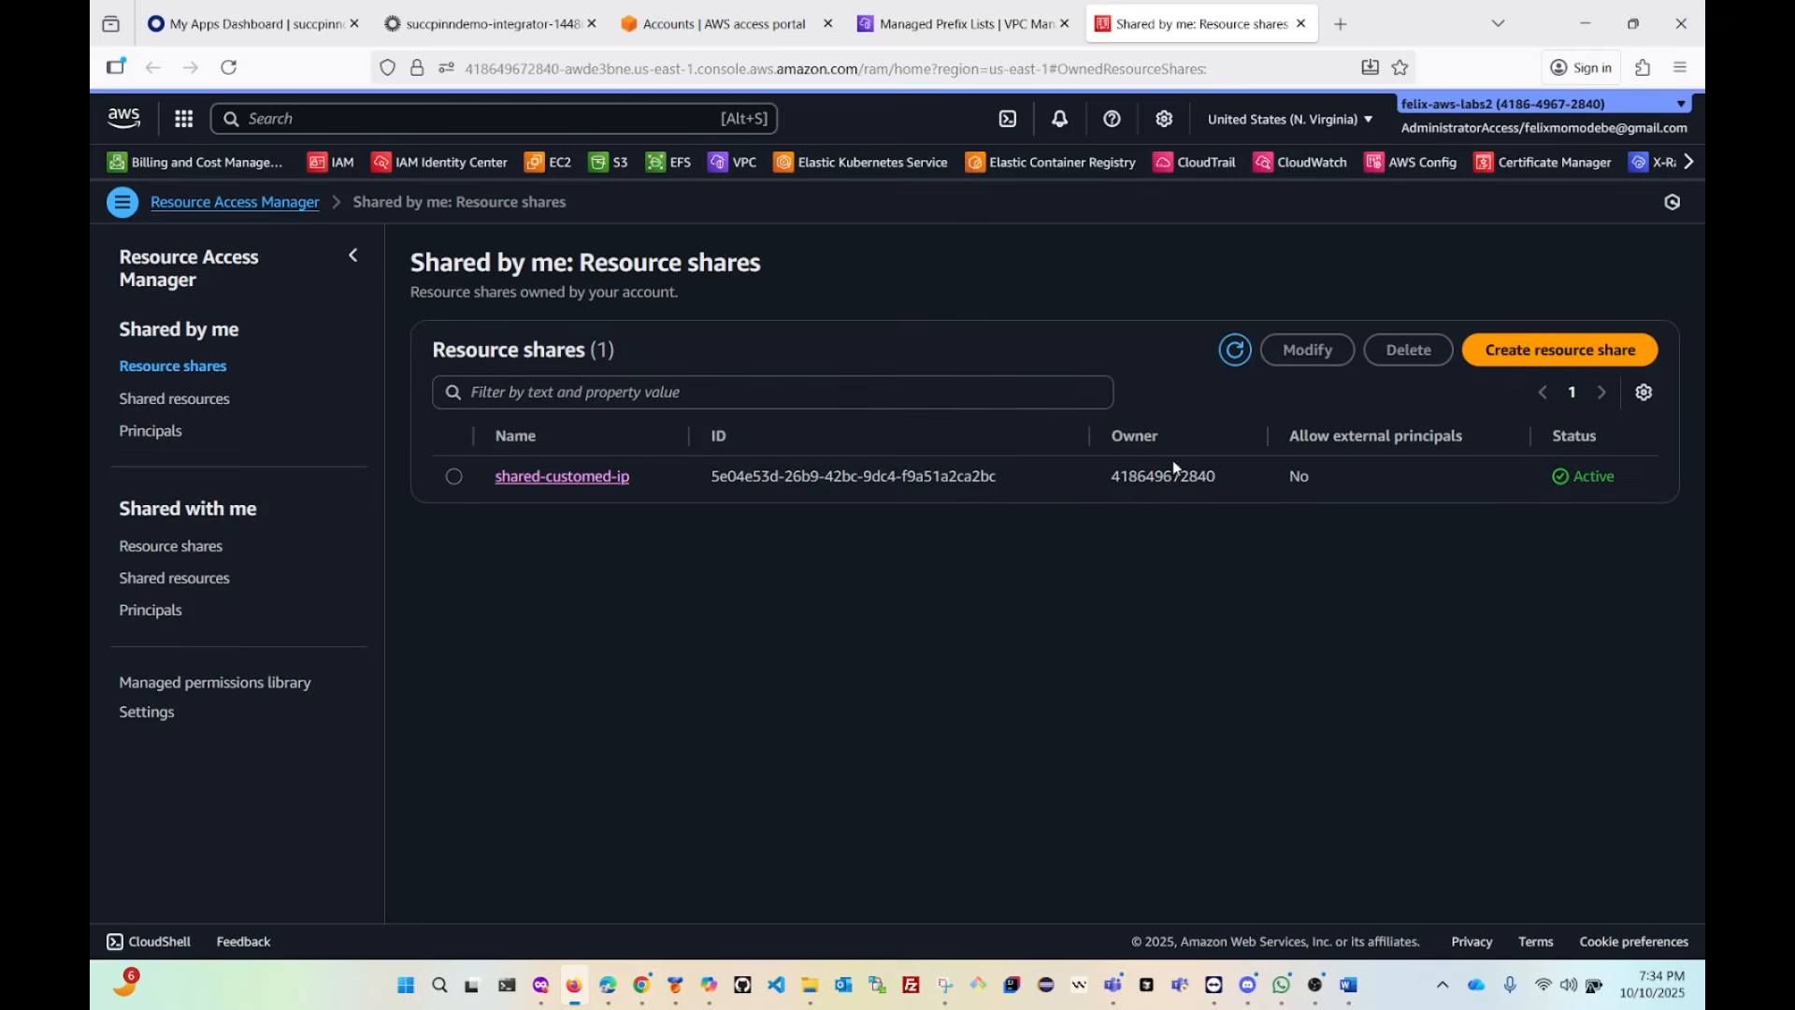
{"action": "left_click", "coordinate": [1557, 355]}
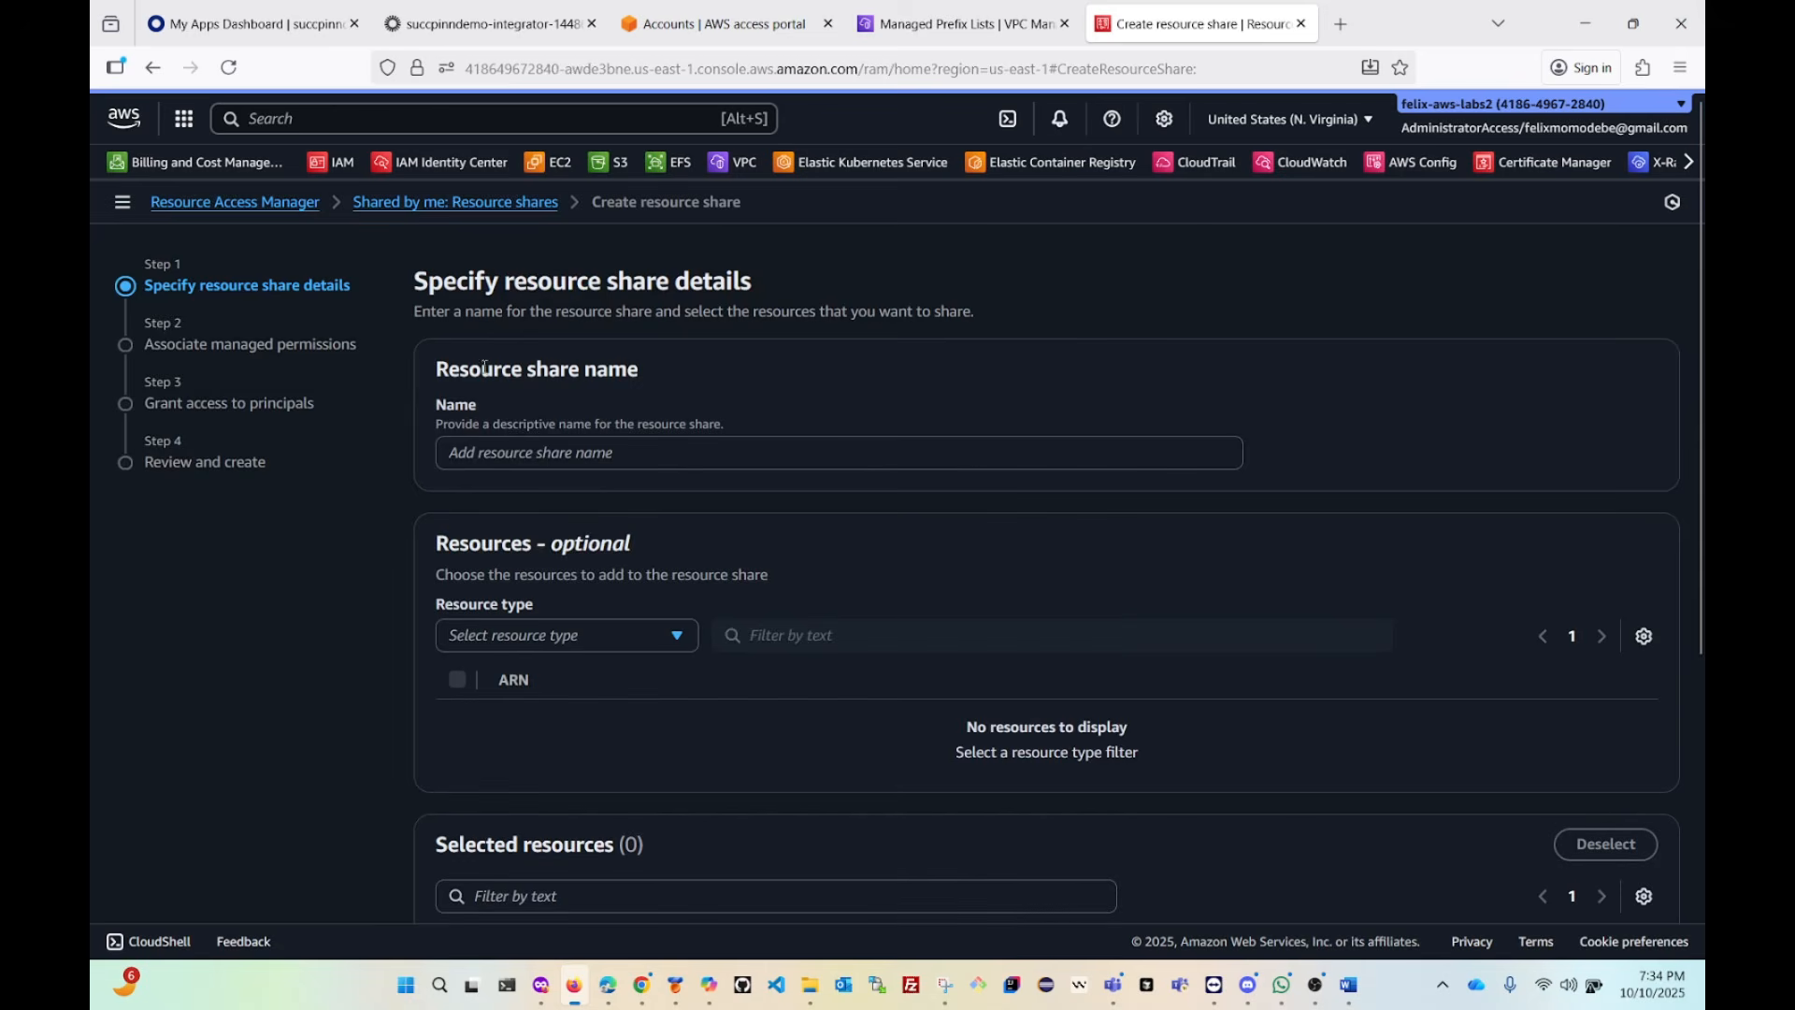
Name the resource share shared-custom-ip-range.
{"action": "left_click", "coordinate": [503, 454]}
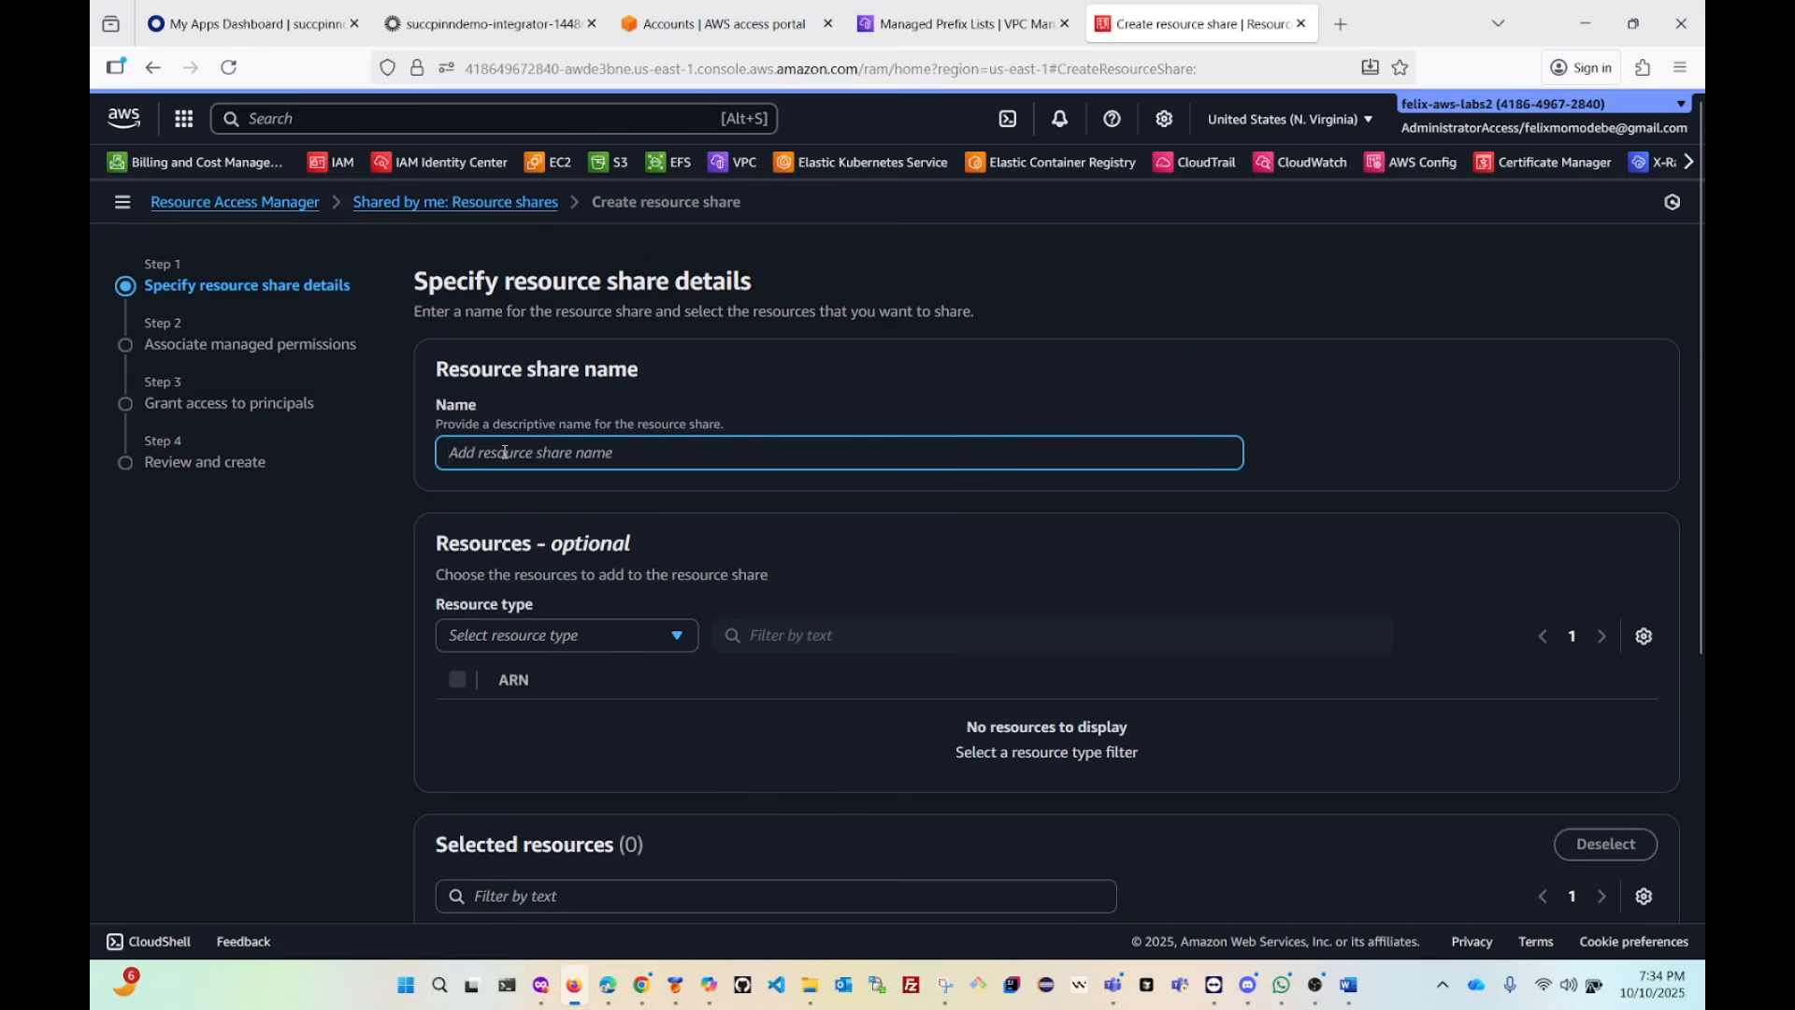
{"action": "type", "text": "sh"}
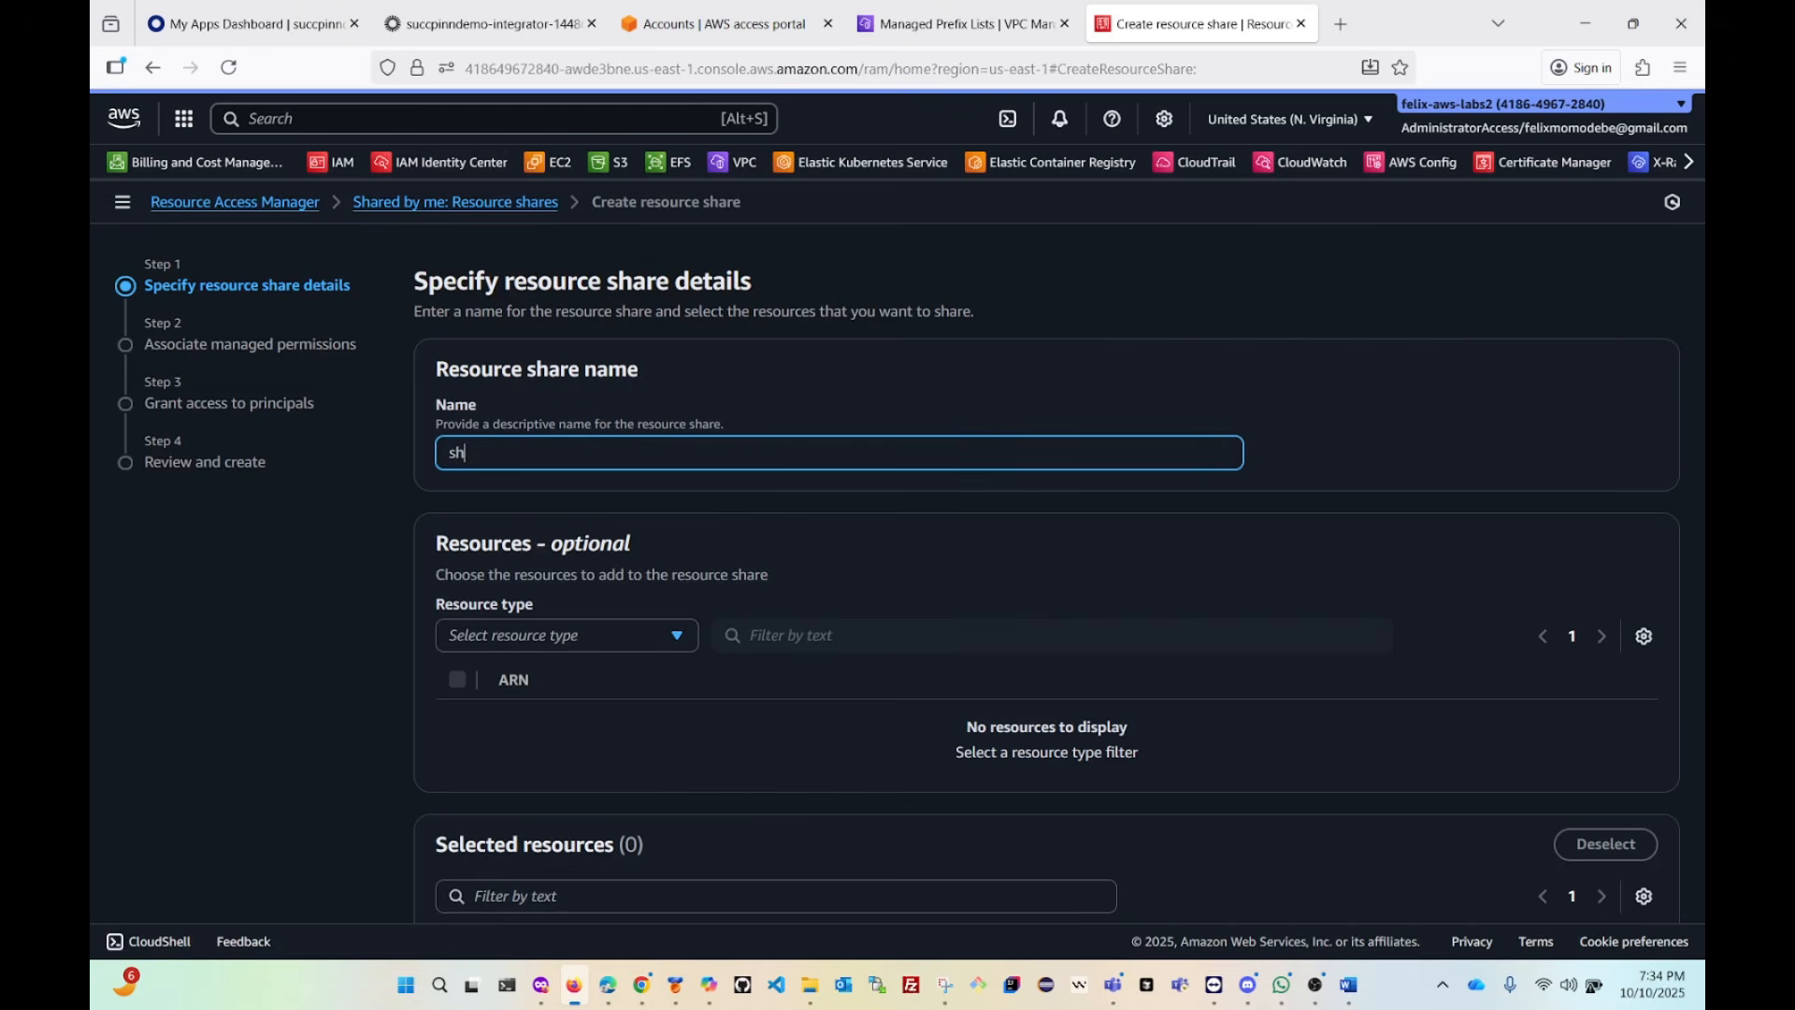
{"action": "type", "text": "ared-custom-ip-range"}
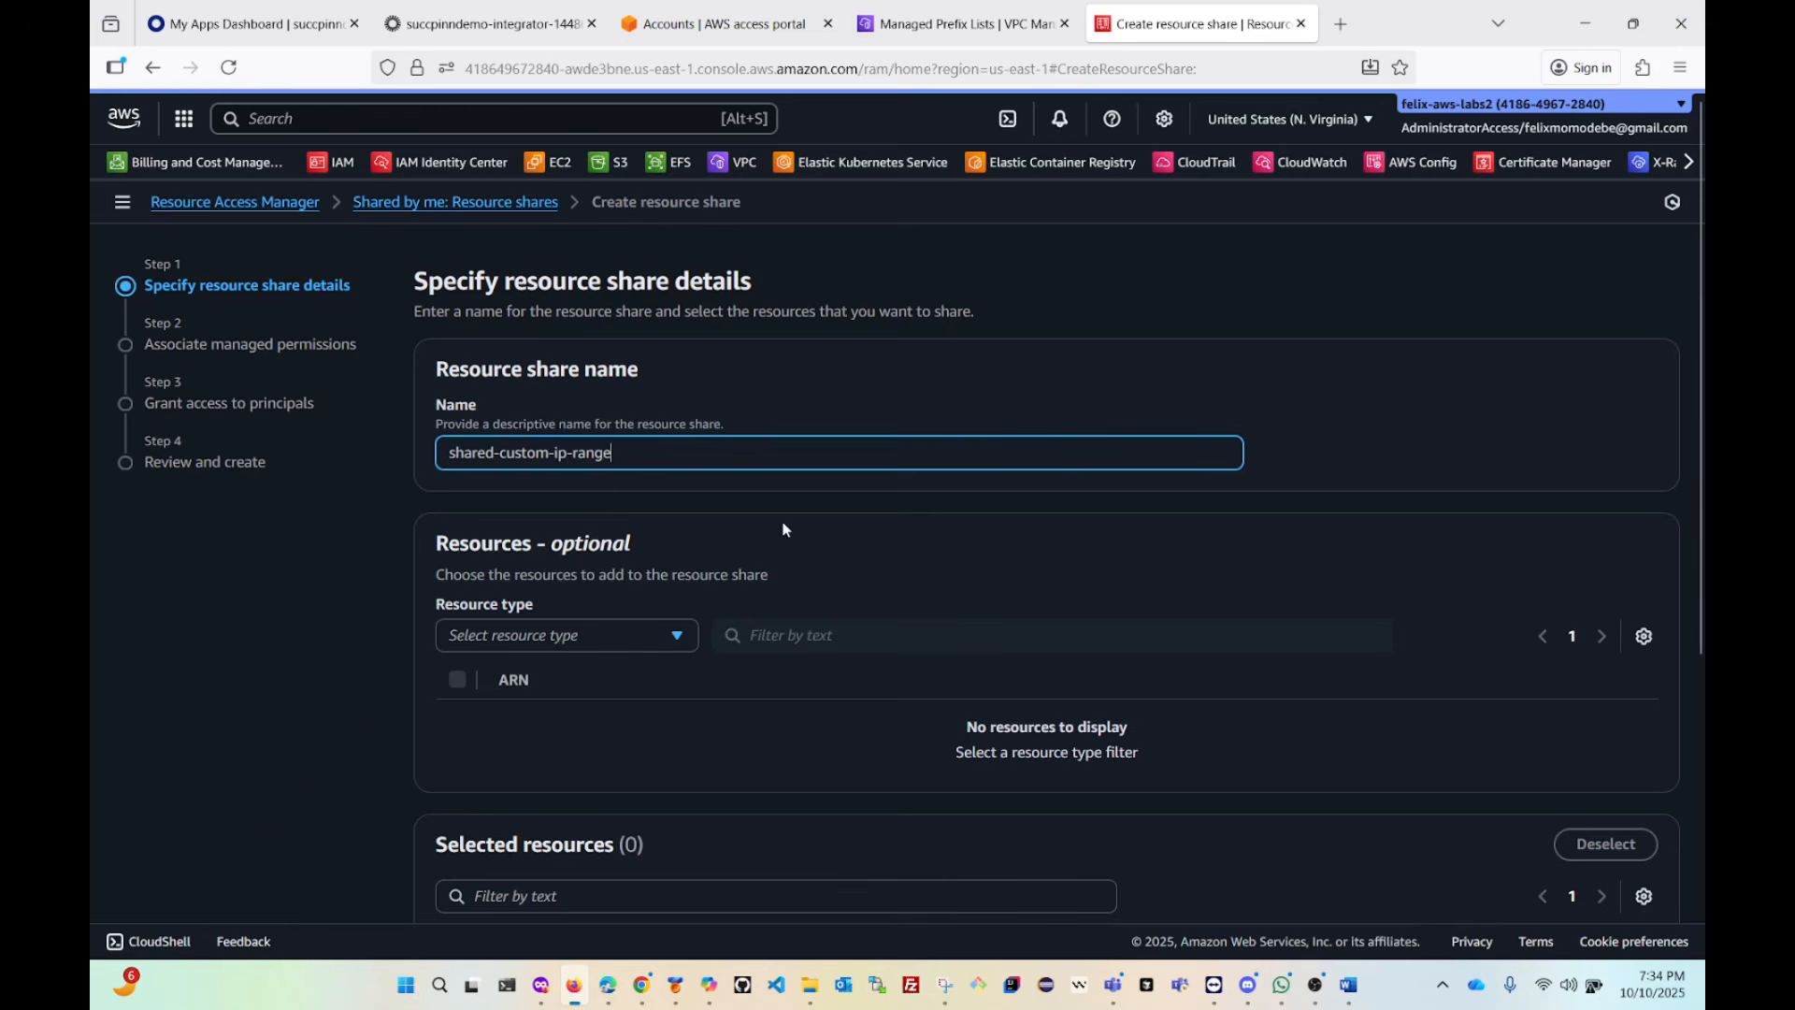
Replace the resource share's name with share-custome-resources.
{"action": "scroll", "coordinate": [767, 527], "scroll_direction": "down", "scroll_amount": 3}
{"action": "scroll", "coordinate": [753, 526], "scroll_direction": "up", "scroll_amount": 3}
{"action": "left_click_drag", "start_coordinate": [636, 454], "coordinate": [389, 459]}
{"action": "type", "text": "share"}
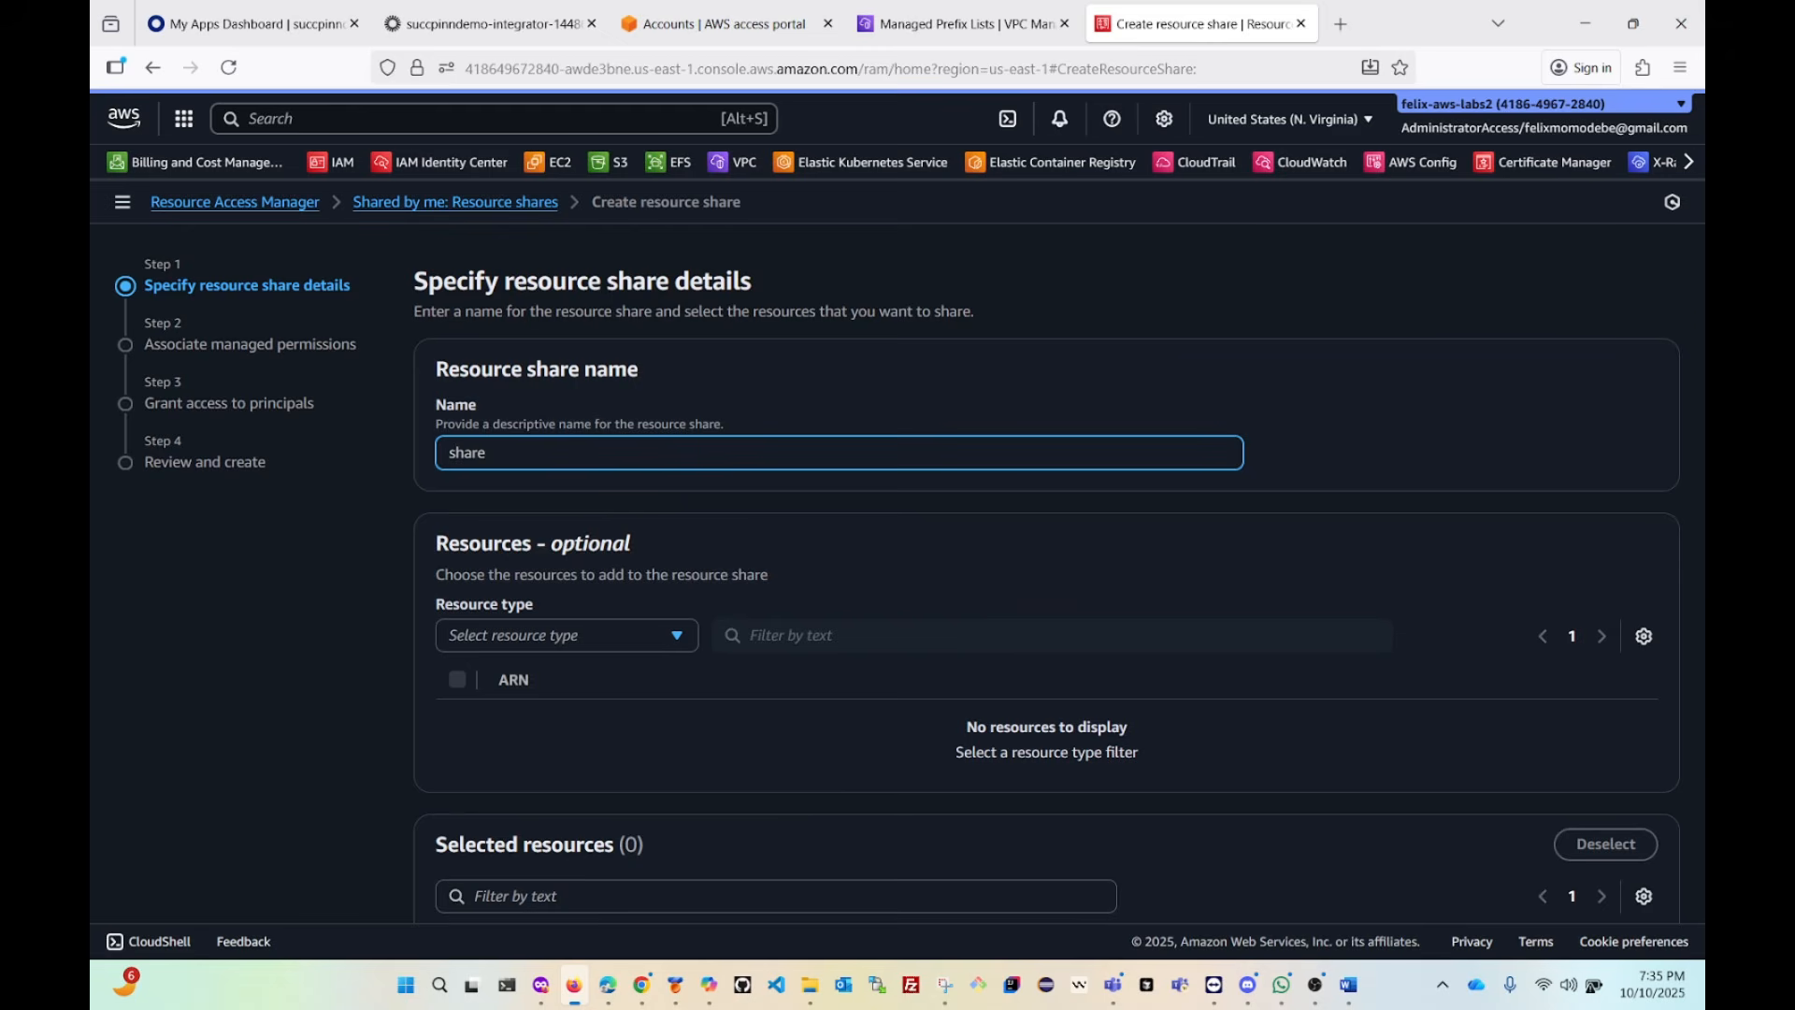
{"action": "type", "text": "-custome-resources"}
{"action": "scroll", "coordinate": [495, 432], "scroll_direction": "down", "scroll_amount": 3}
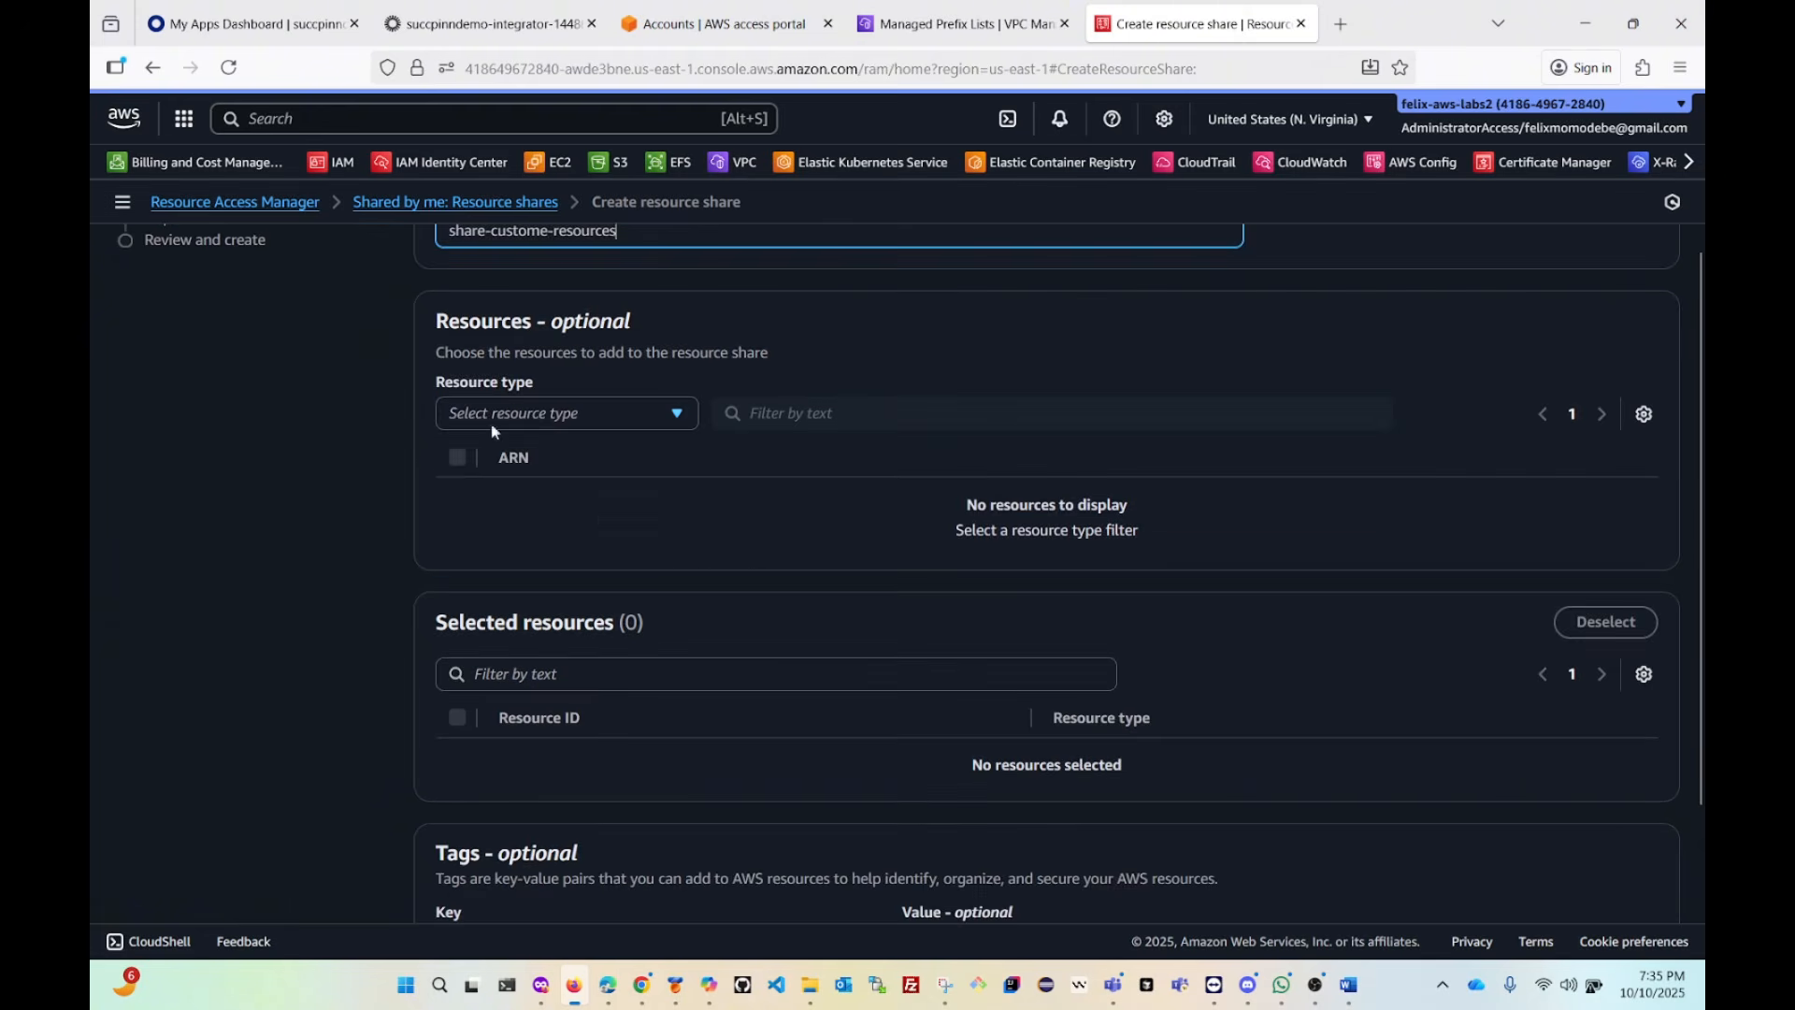
Set the resource type to Subnets for the resources to share.
{"action": "left_click", "coordinate": [551, 421]}
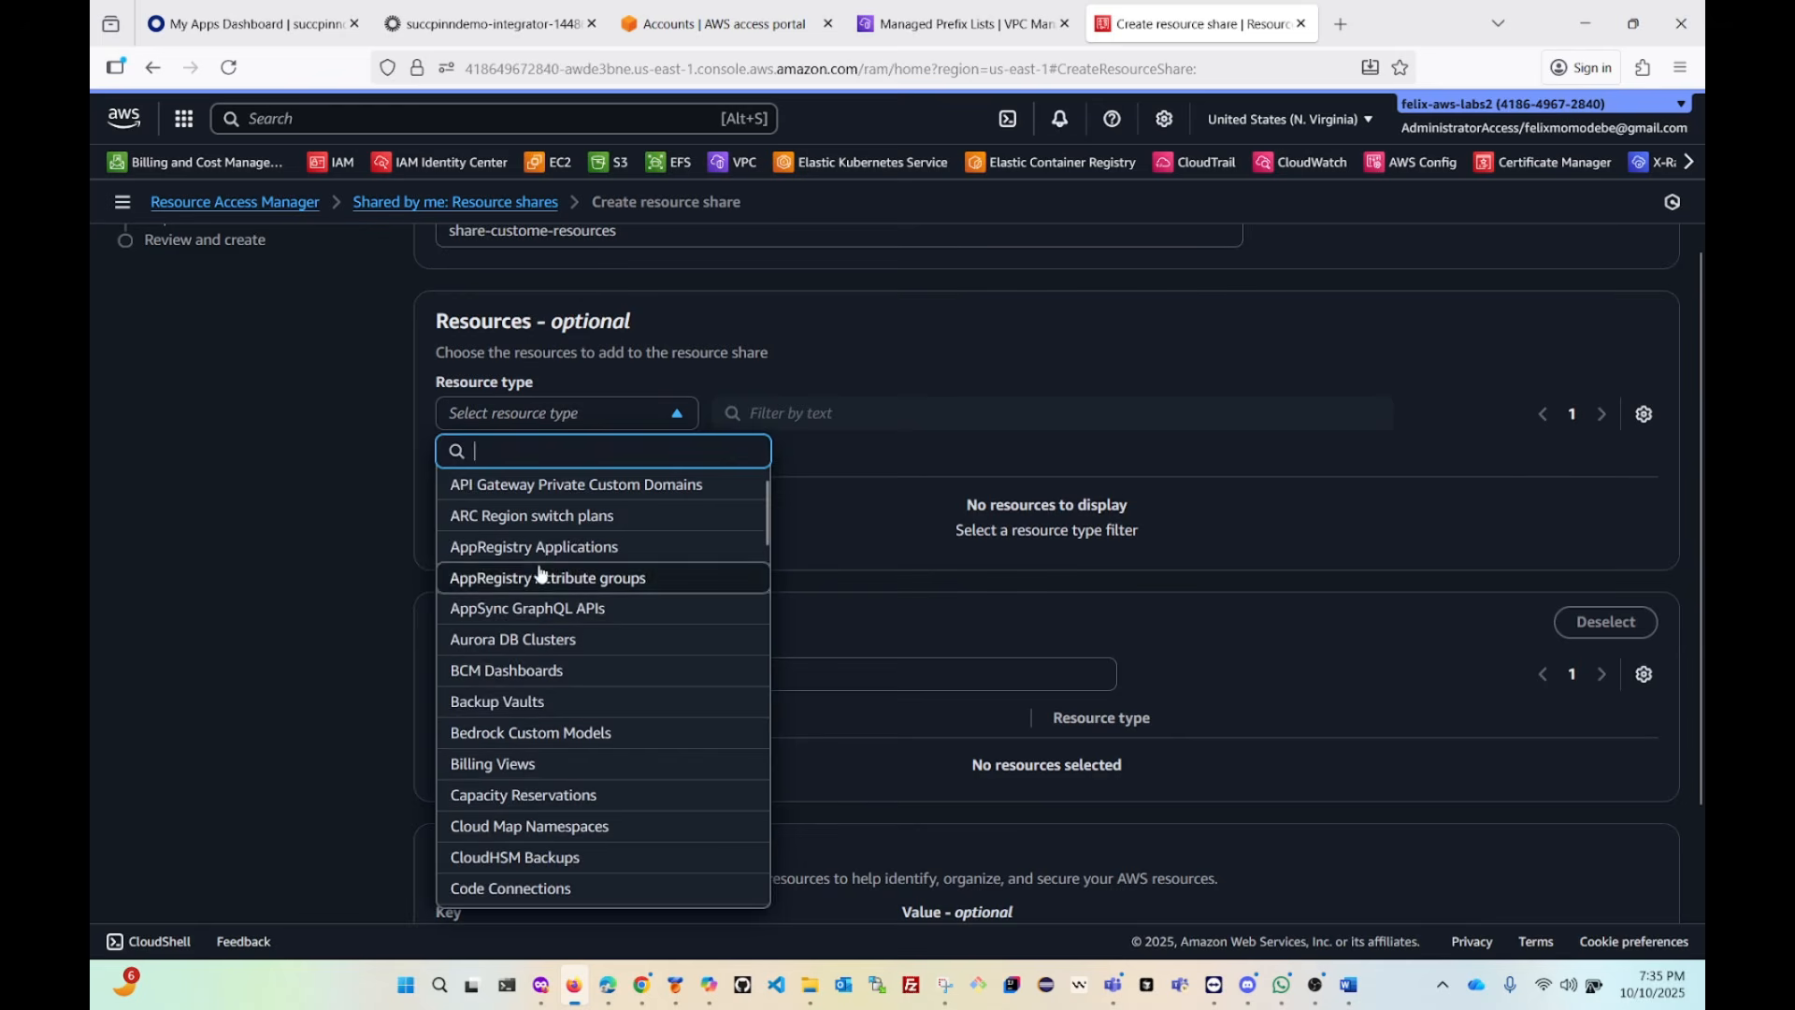
{"action": "scroll", "coordinate": [543, 582], "scroll_direction": "down", "scroll_amount": 1}
{"action": "scroll", "coordinate": [543, 581], "scroll_direction": "down", "scroll_amount": 8}
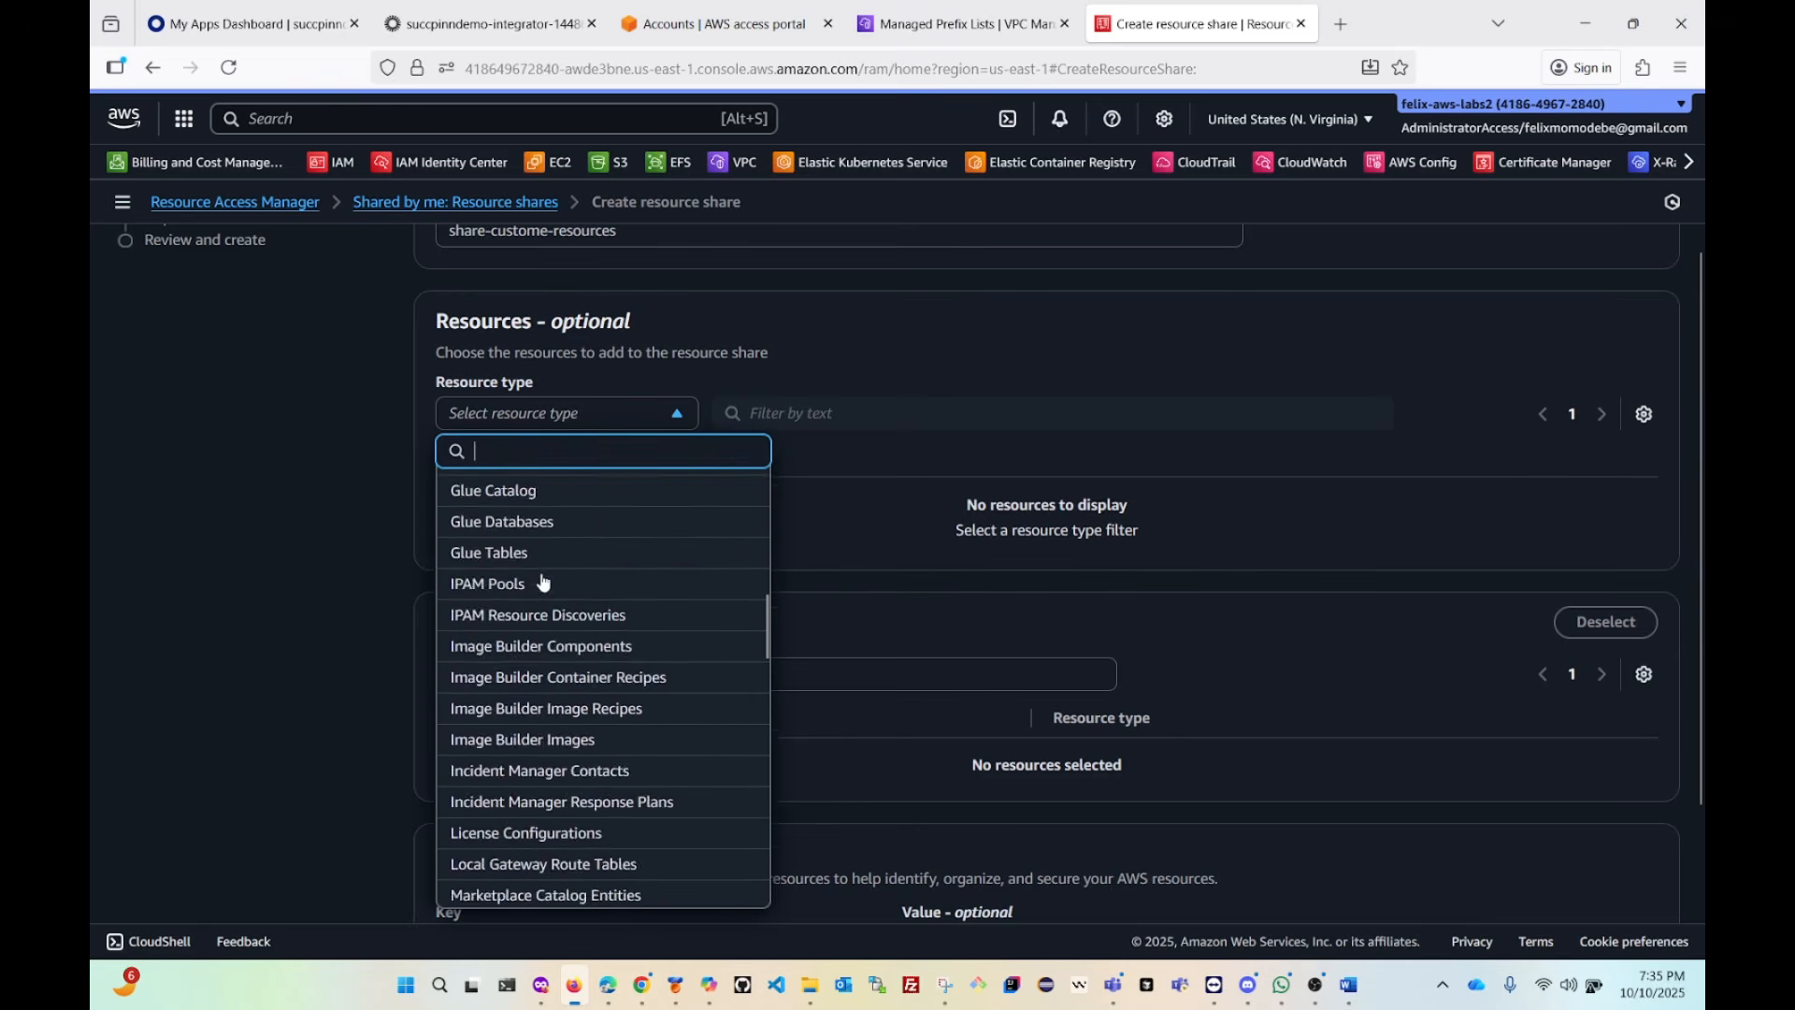
{"action": "scroll", "coordinate": [543, 582], "scroll_direction": "down", "scroll_amount": 15}
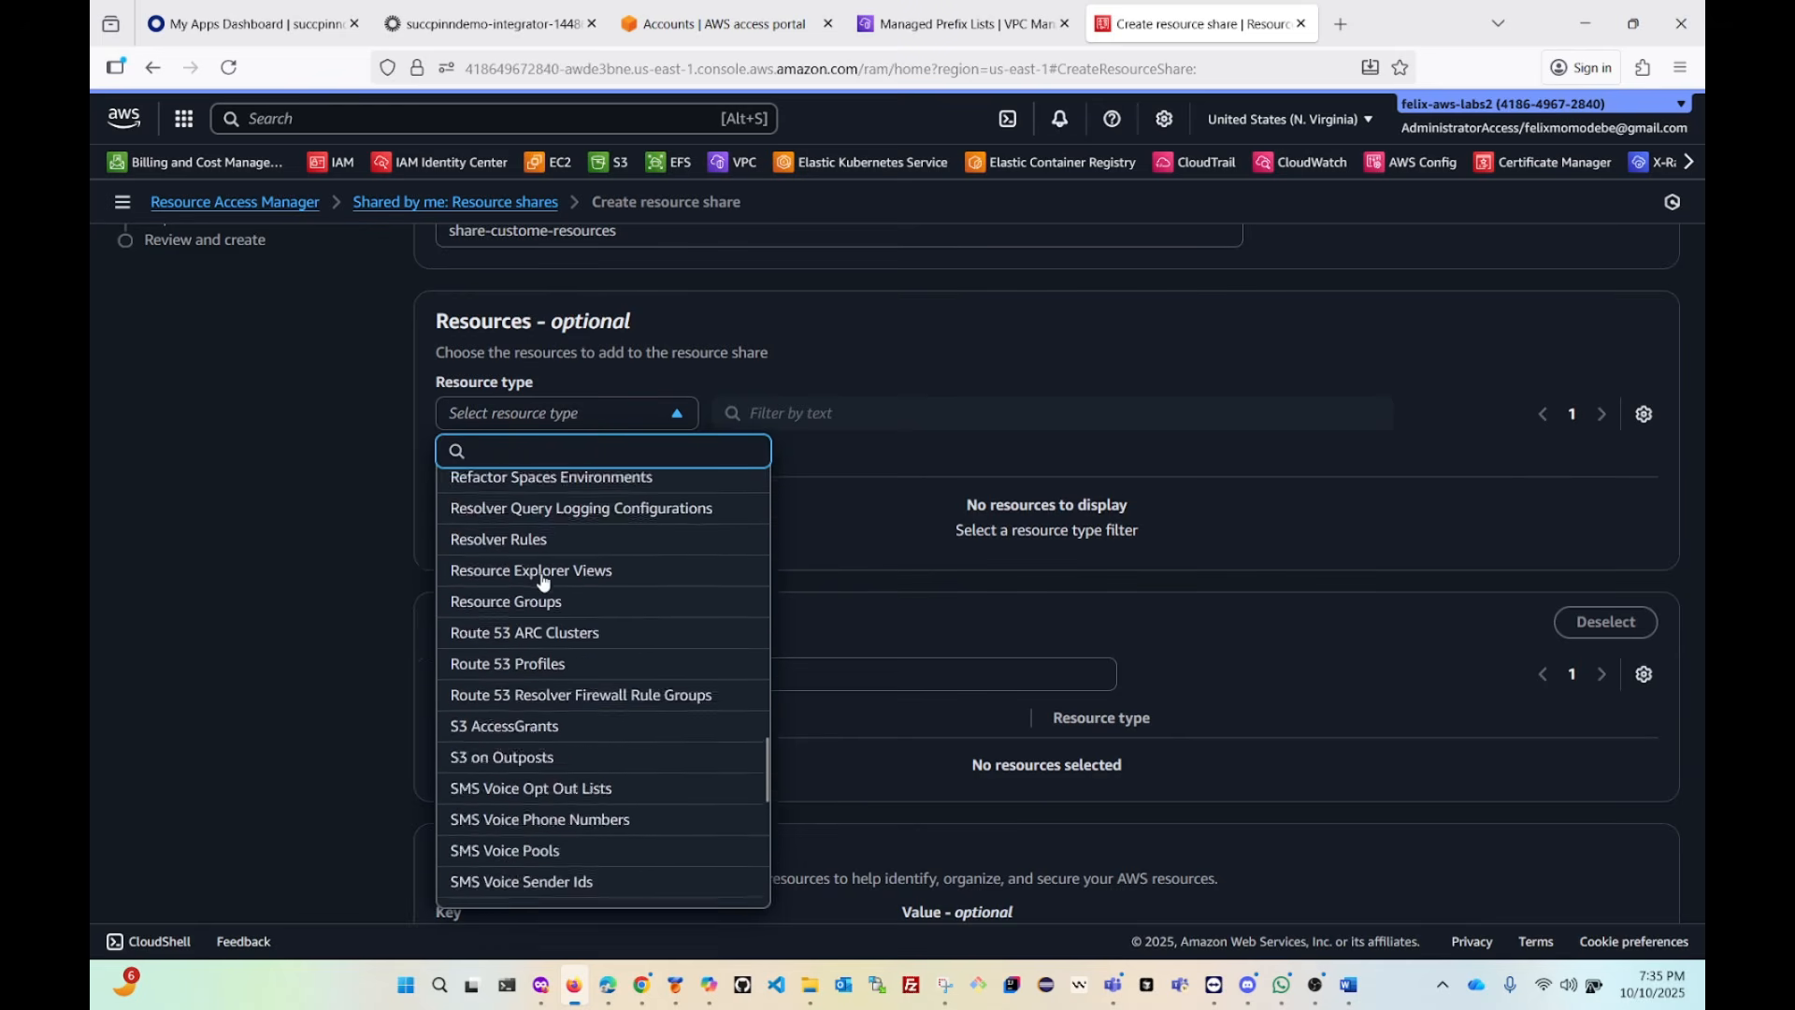
{"action": "scroll", "coordinate": [528, 778], "scroll_direction": "up", "scroll_amount": 6}
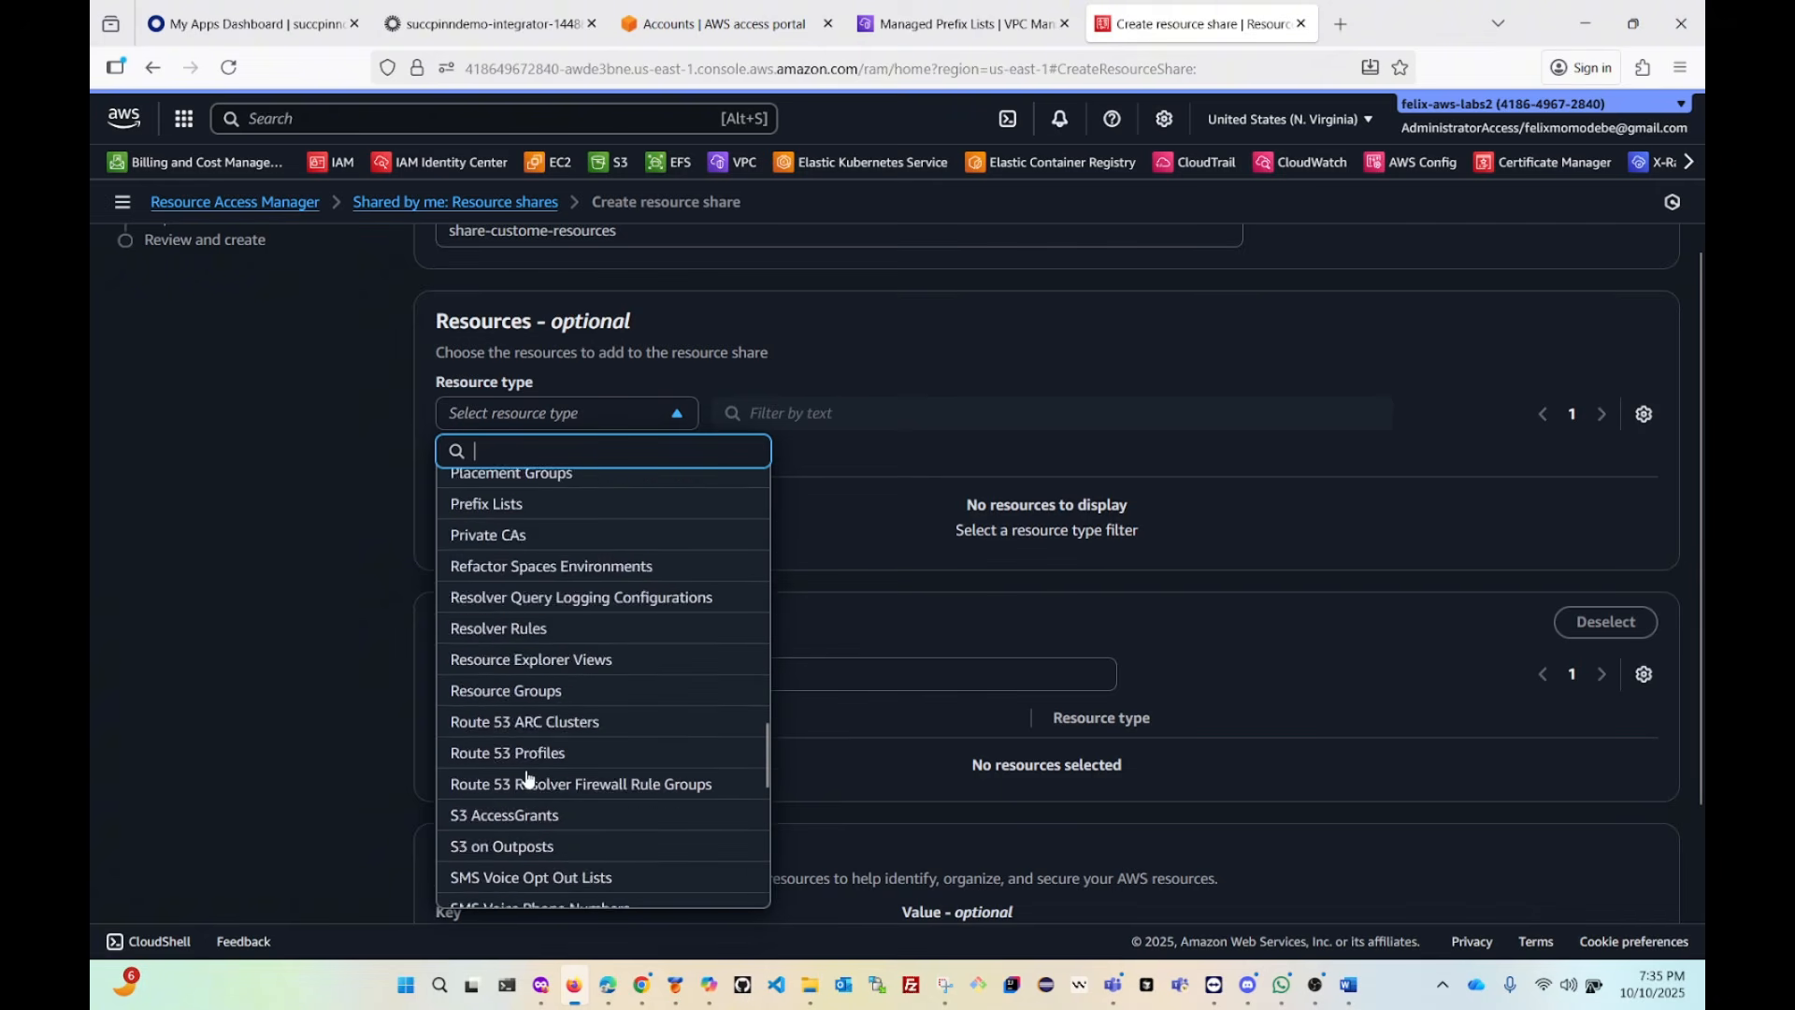
{"action": "scroll", "coordinate": [505, 776], "scroll_direction": "up", "scroll_amount": 2}
{"action": "scroll", "coordinate": [473, 766], "scroll_direction": "down", "scroll_amount": 2}
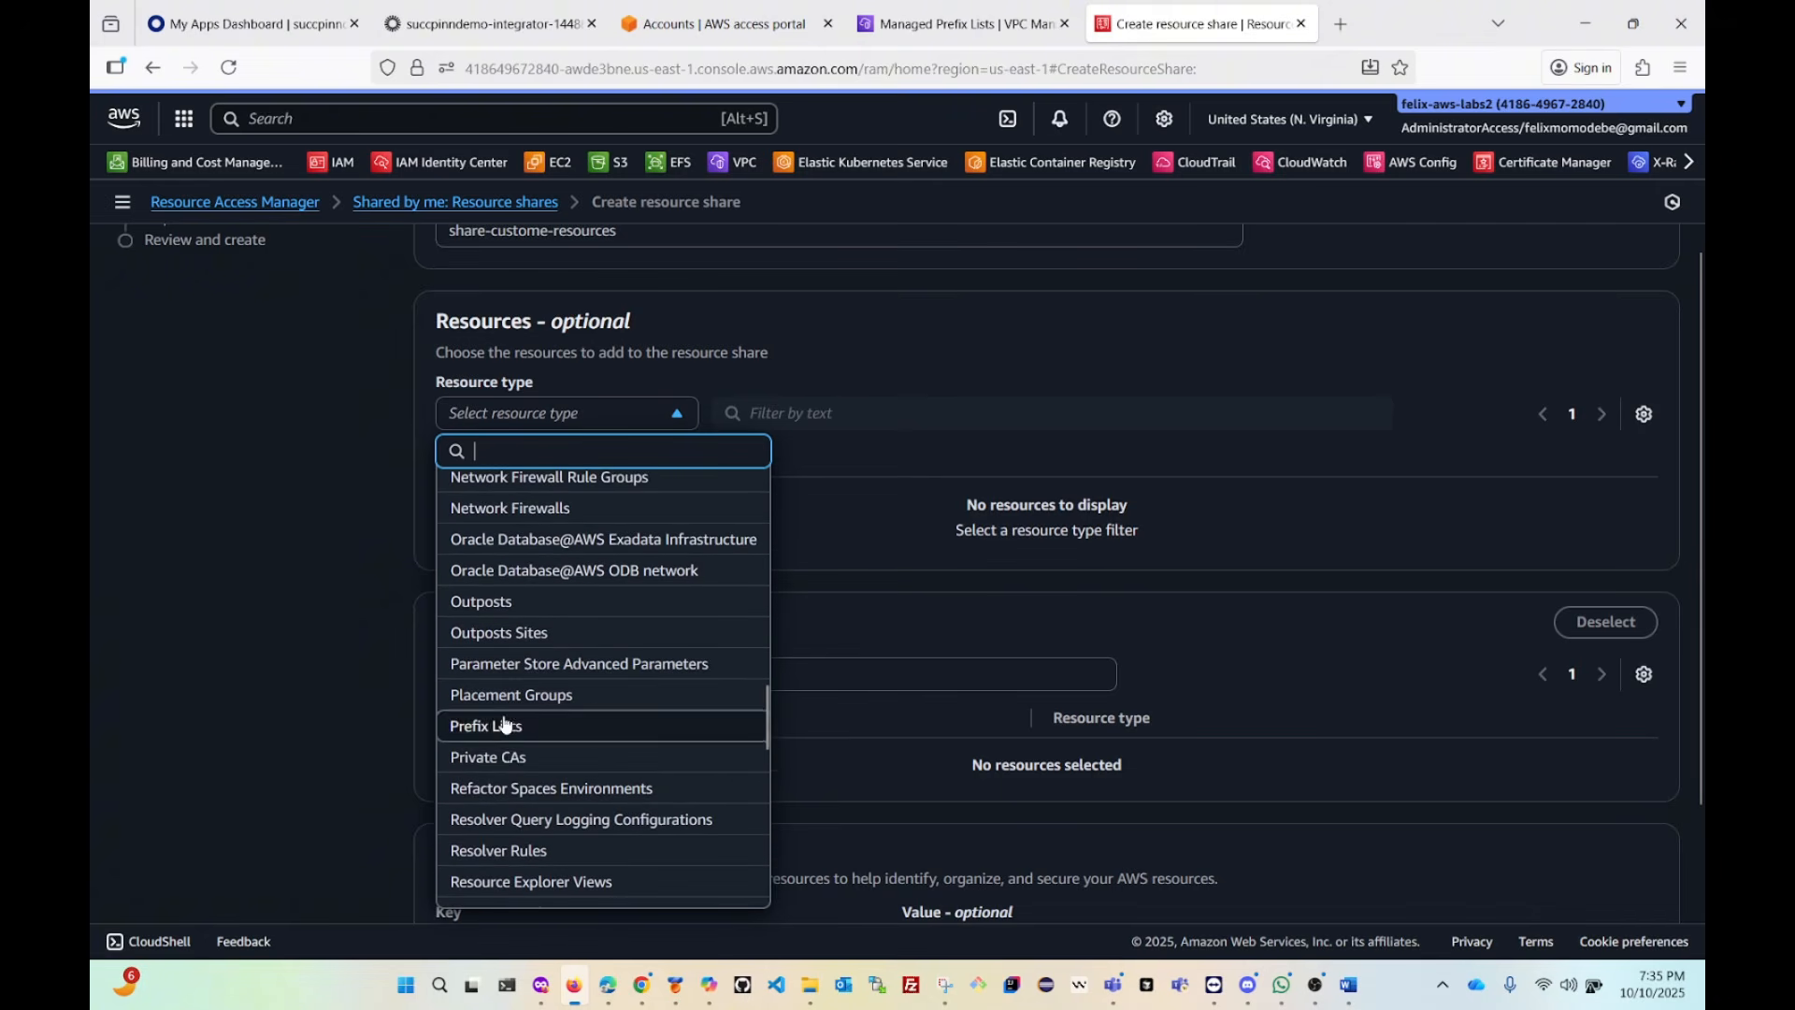
{"action": "scroll", "coordinate": [510, 692], "scroll_direction": "up", "scroll_amount": 1}
{"action": "scroll", "coordinate": [509, 666], "scroll_direction": "up", "scroll_amount": 20}
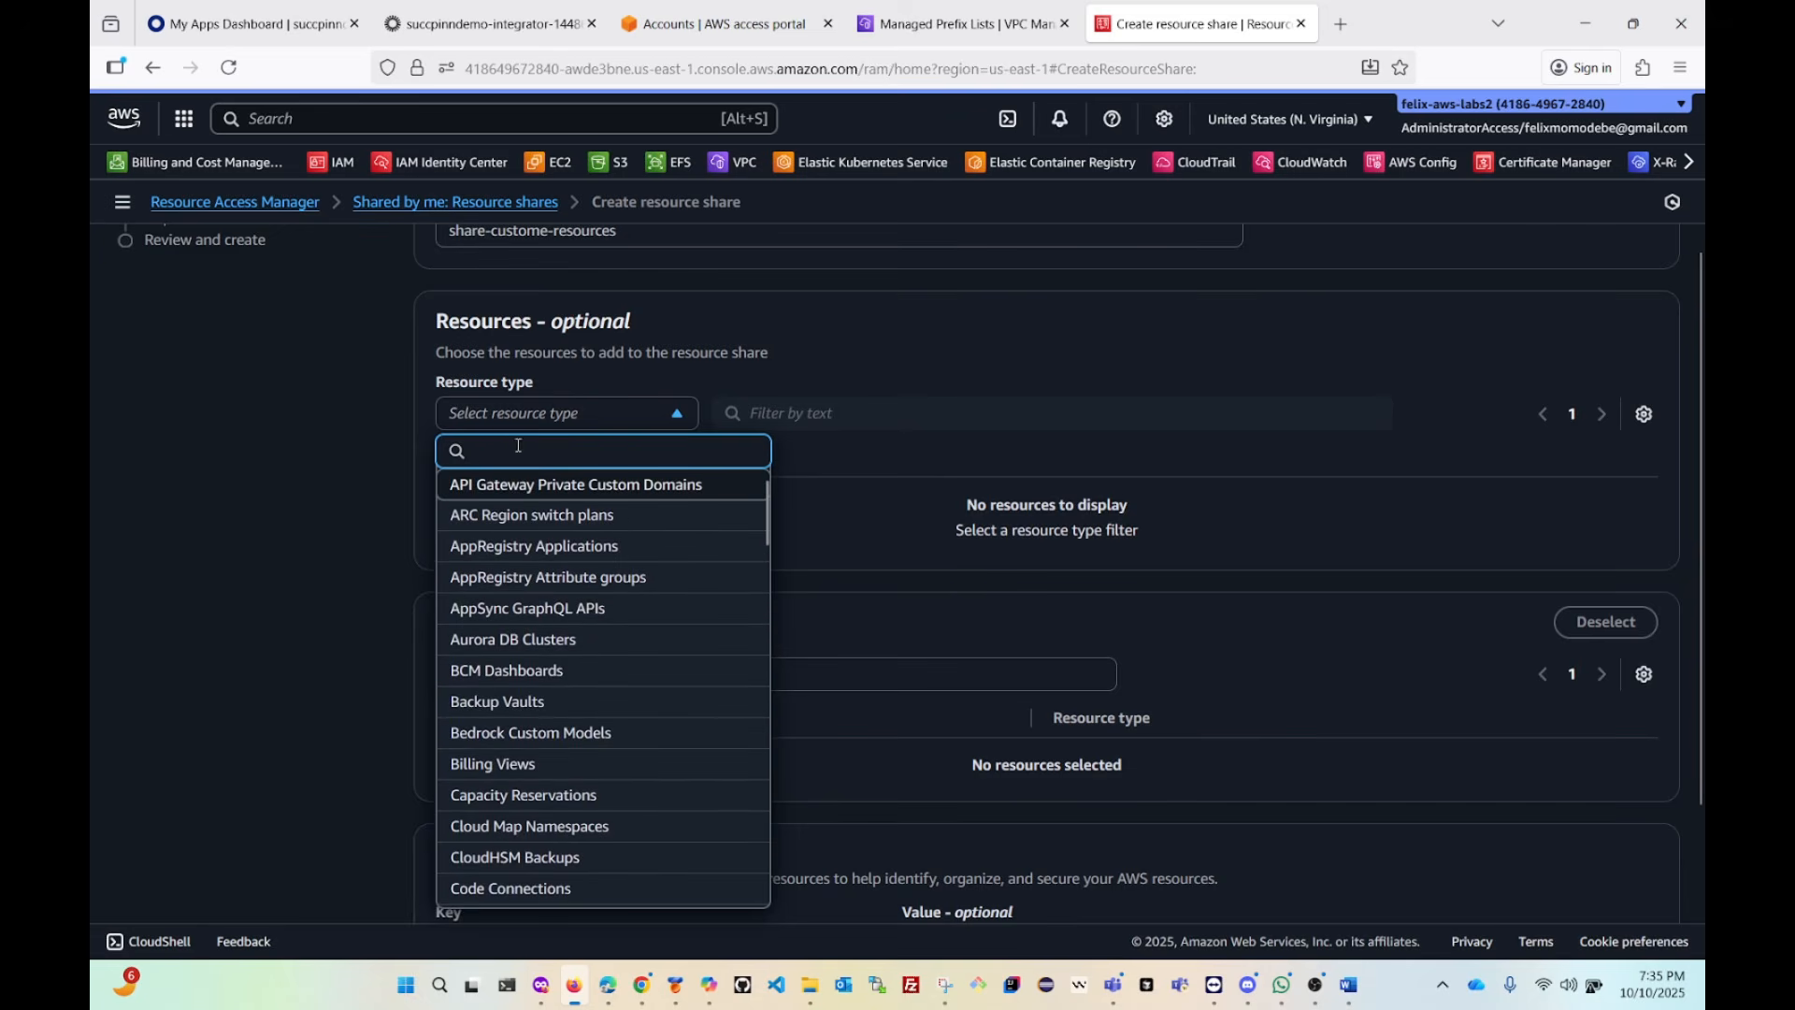
{"action": "type", "text": "subn"}
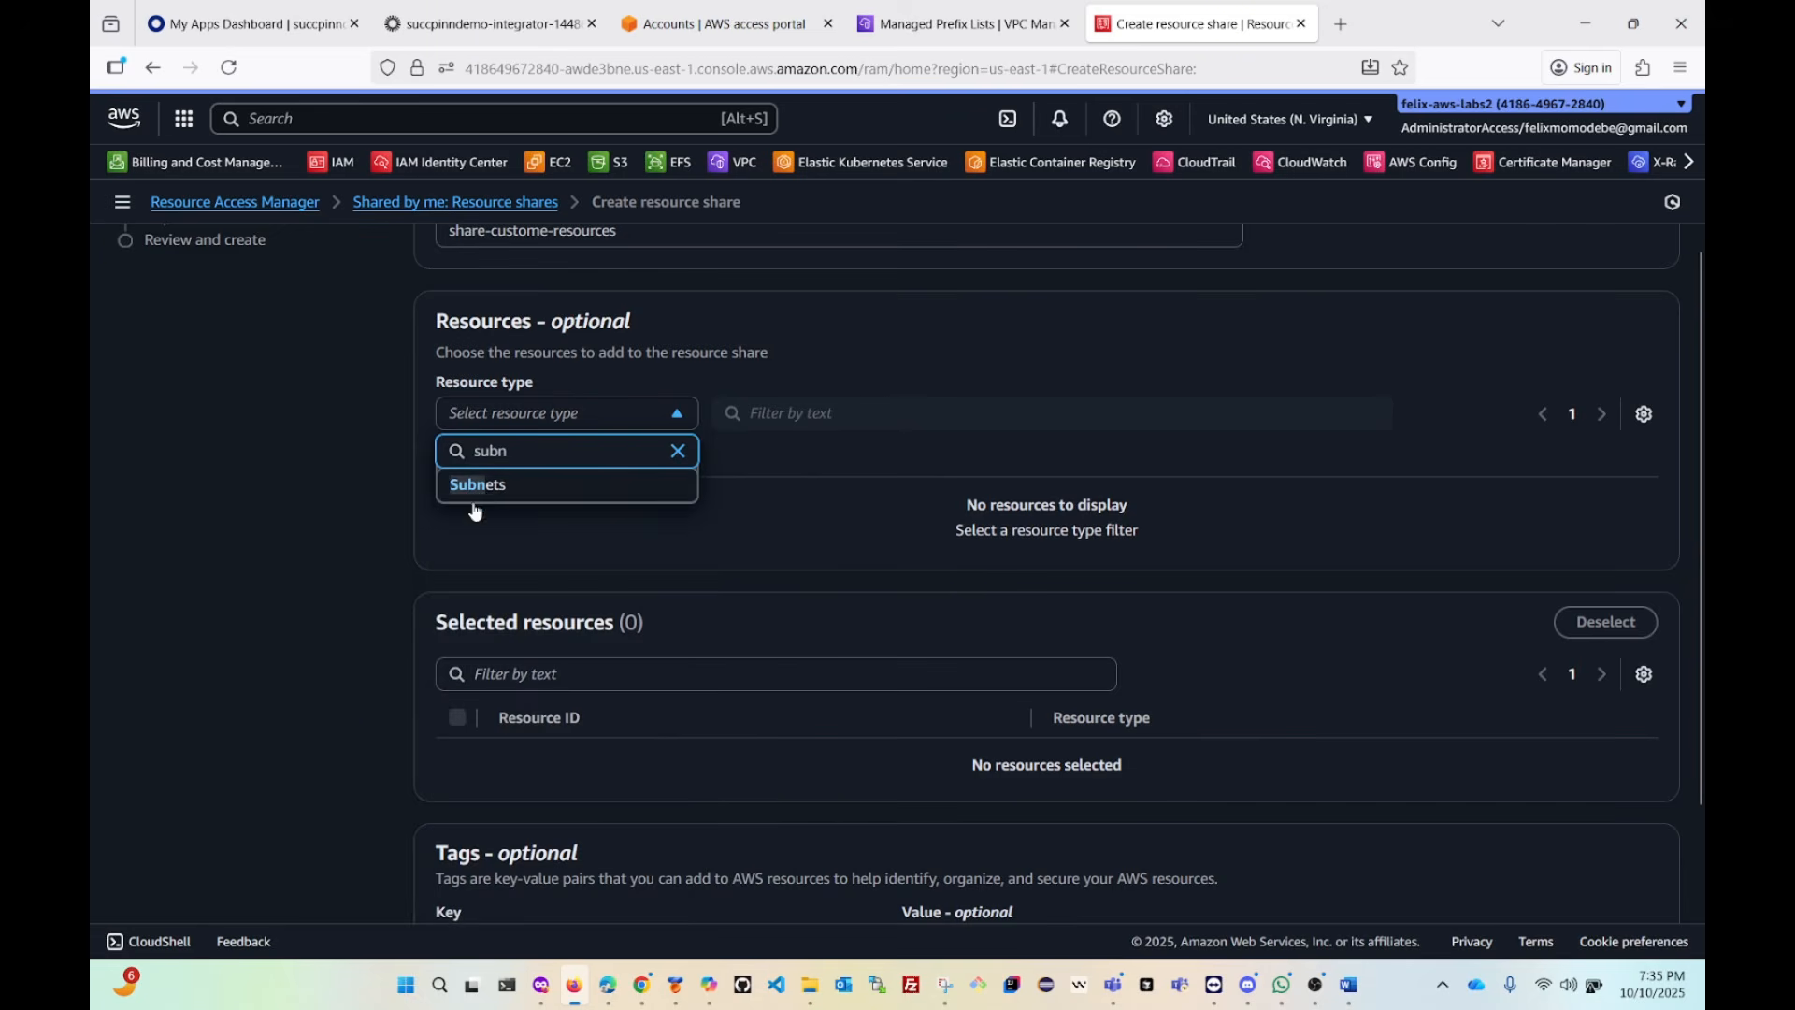
{"action": "left_click", "coordinate": [508, 484]}
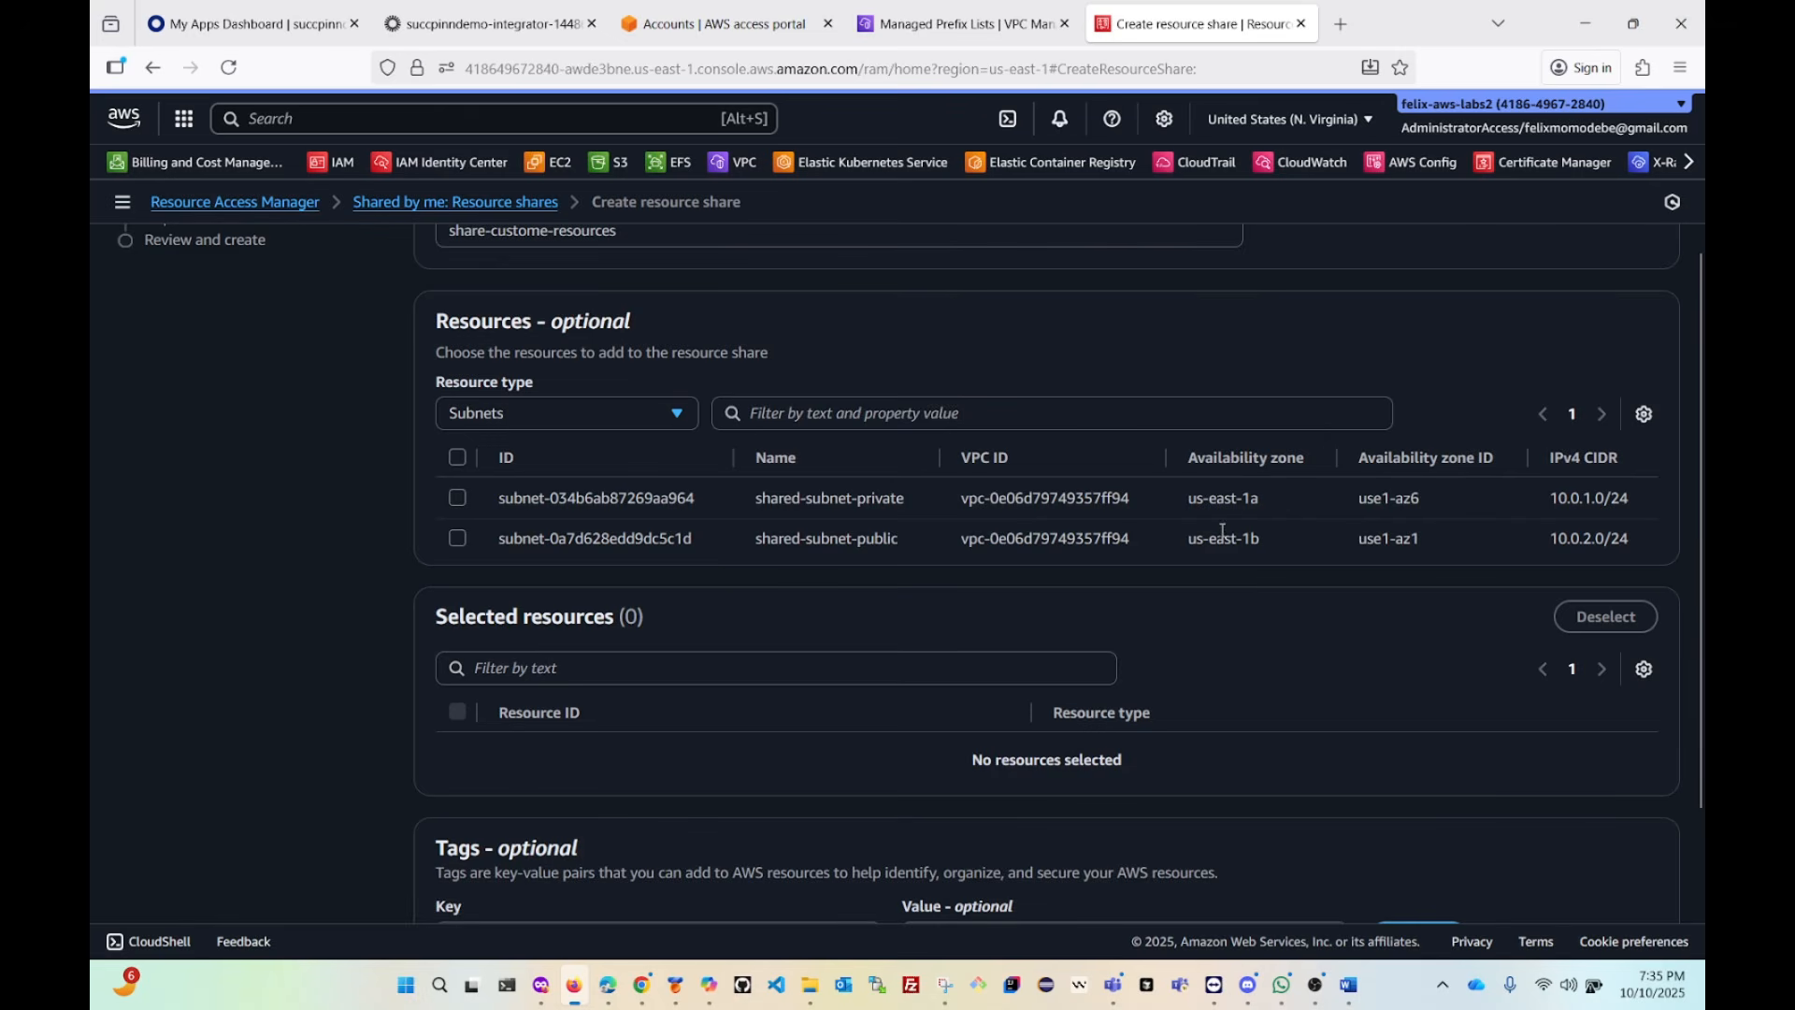
Add shared-subnet-private and shared-subnet-public to the resource share and mark both in the selected resources.
{"action": "left_click", "coordinate": [457, 462]}
{"action": "scroll", "coordinate": [711, 597], "scroll_direction": "down", "scroll_amount": 3}
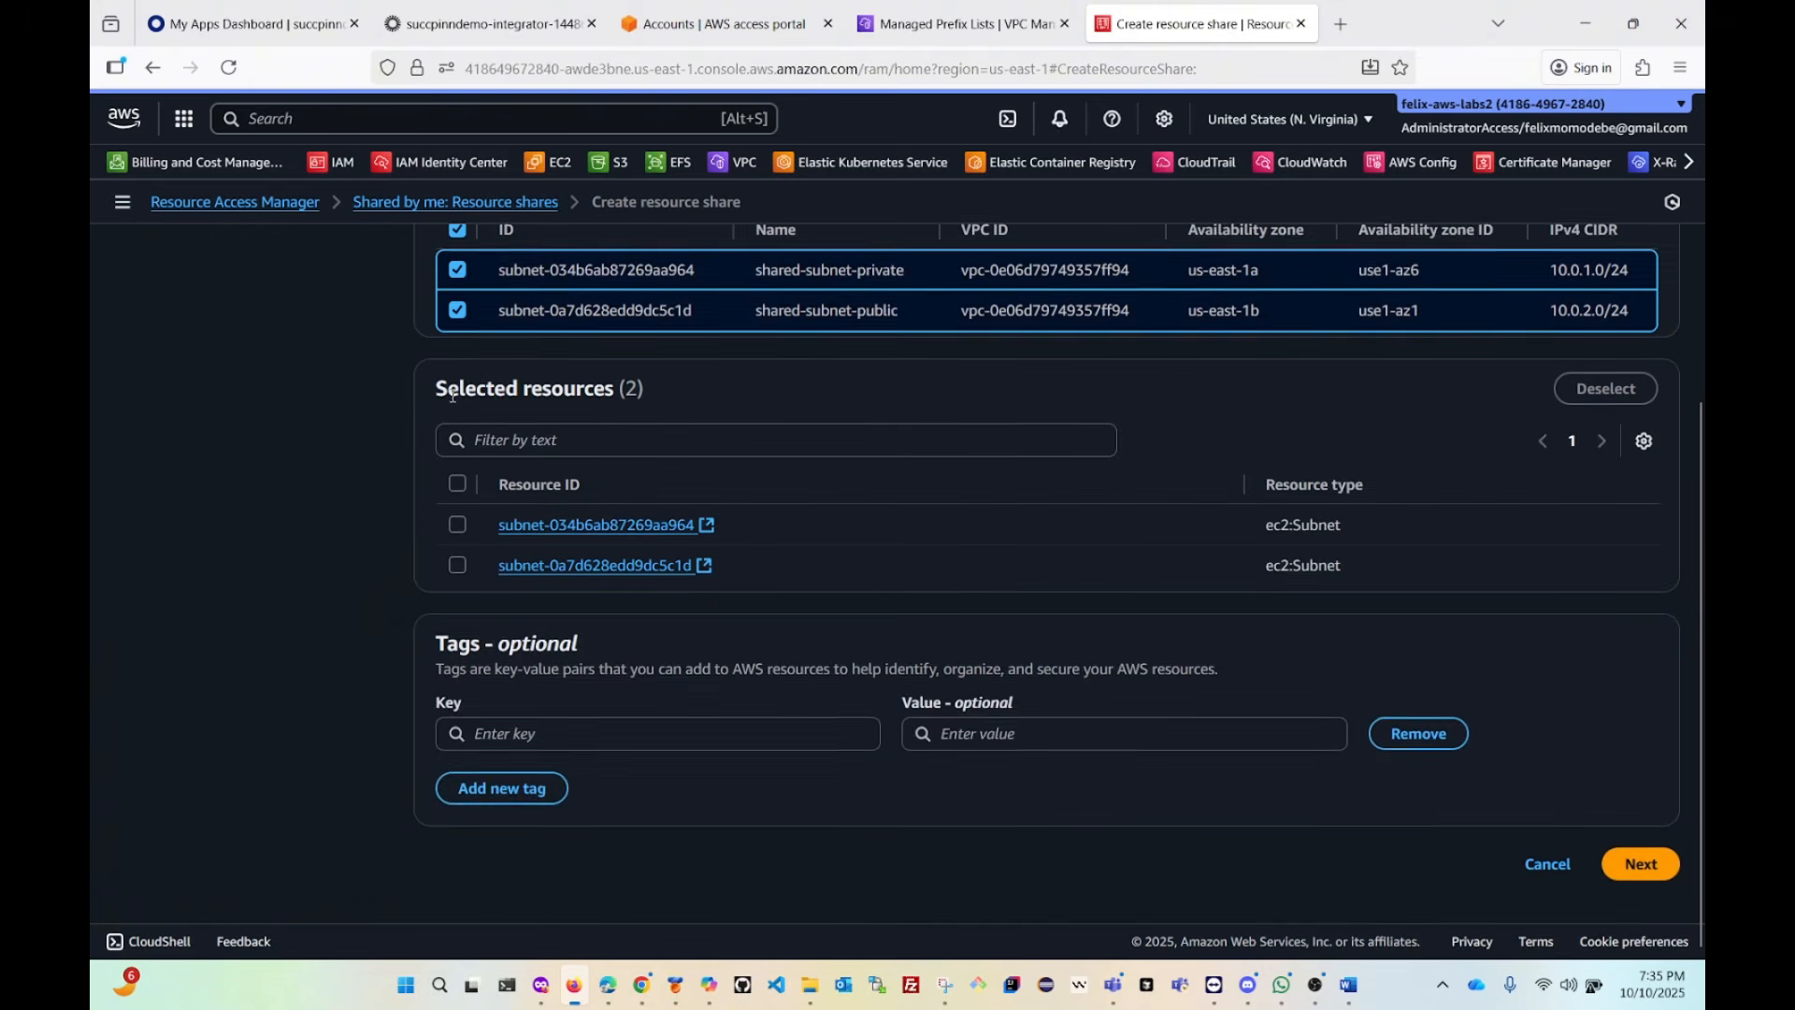
{"action": "scroll", "coordinate": [519, 381], "scroll_direction": "up", "scroll_amount": 3}
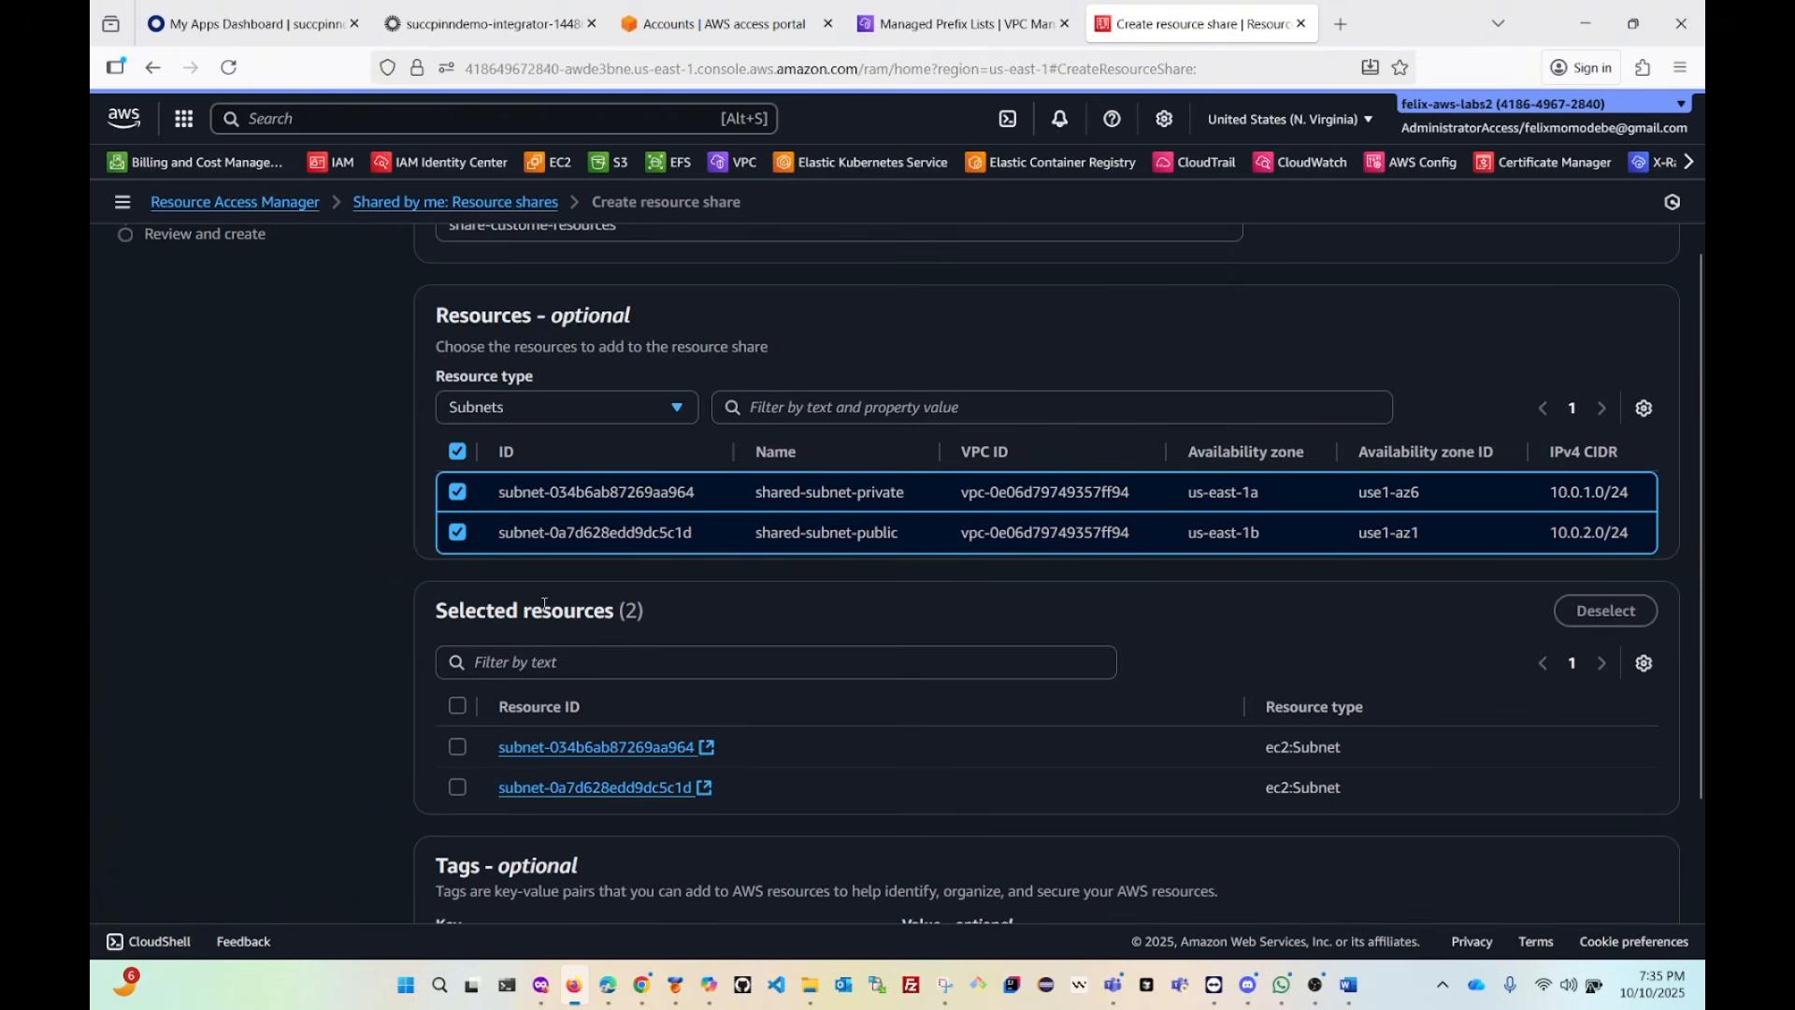
{"action": "scroll", "coordinate": [516, 490], "scroll_direction": "down", "scroll_amount": 3}
{"action": "left_click", "coordinate": [458, 484]}
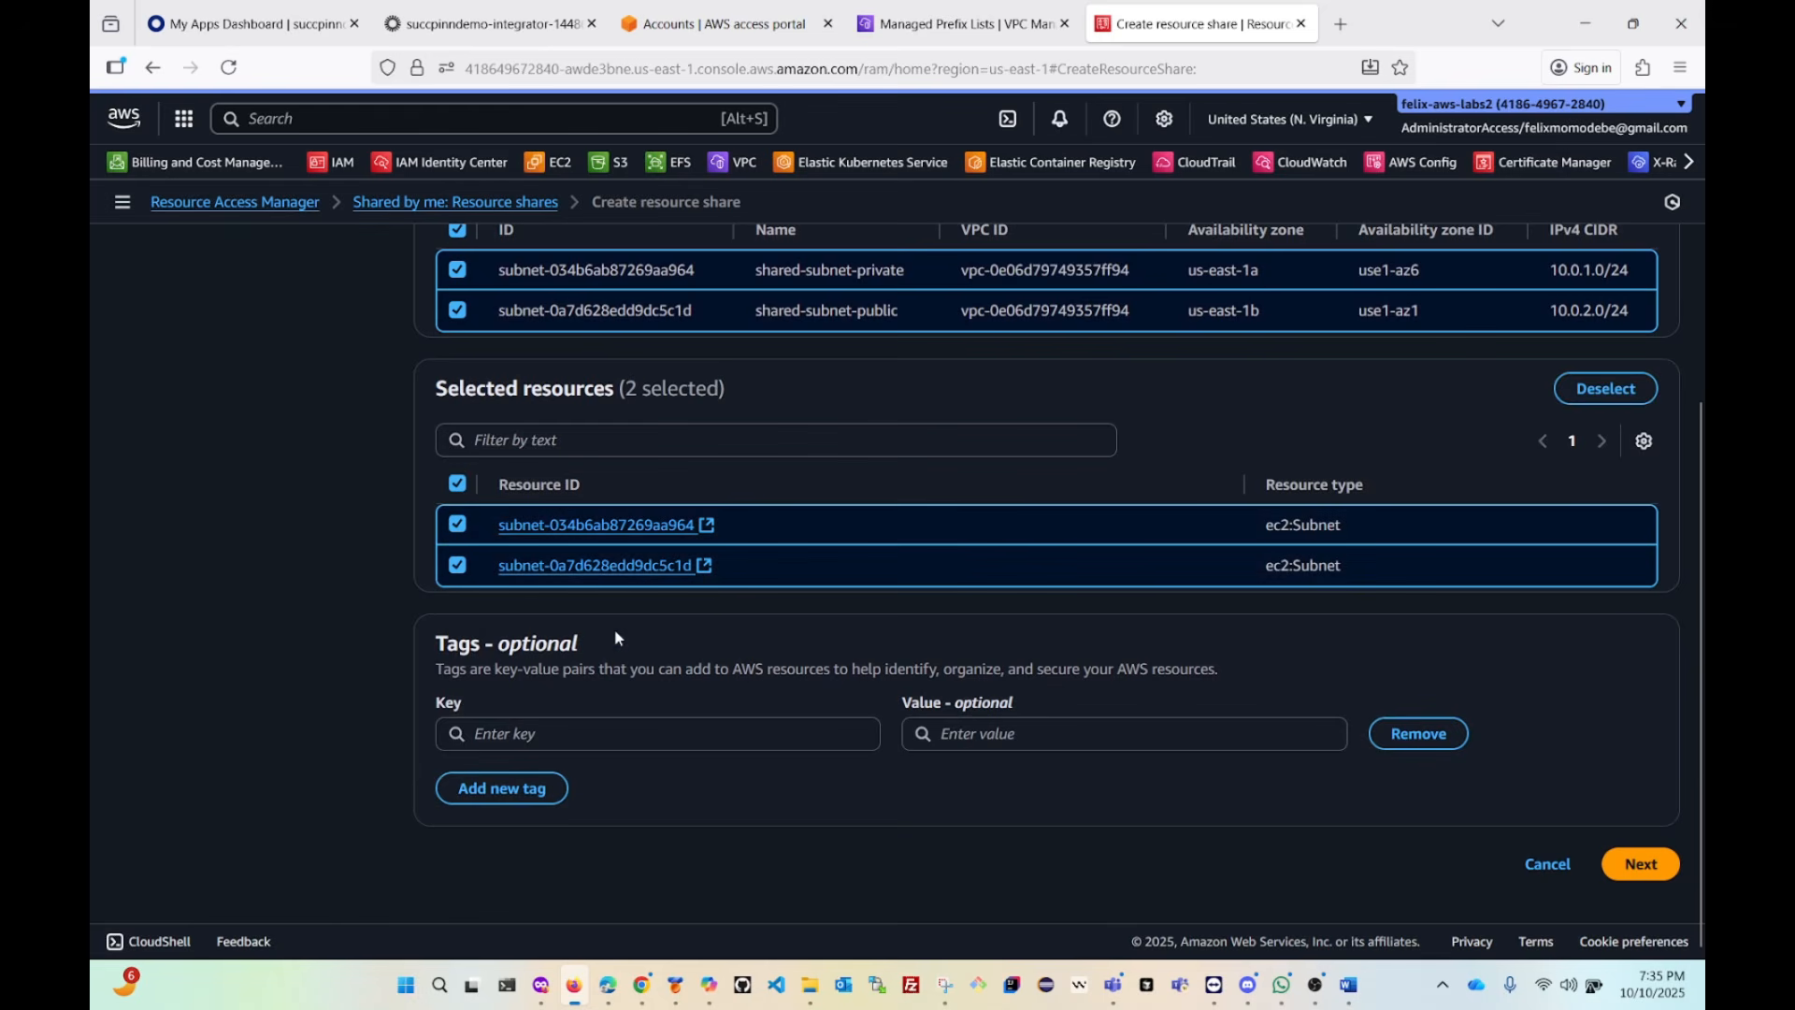
{"action": "scroll", "coordinate": [609, 627], "scroll_direction": "up", "scroll_amount": 6}
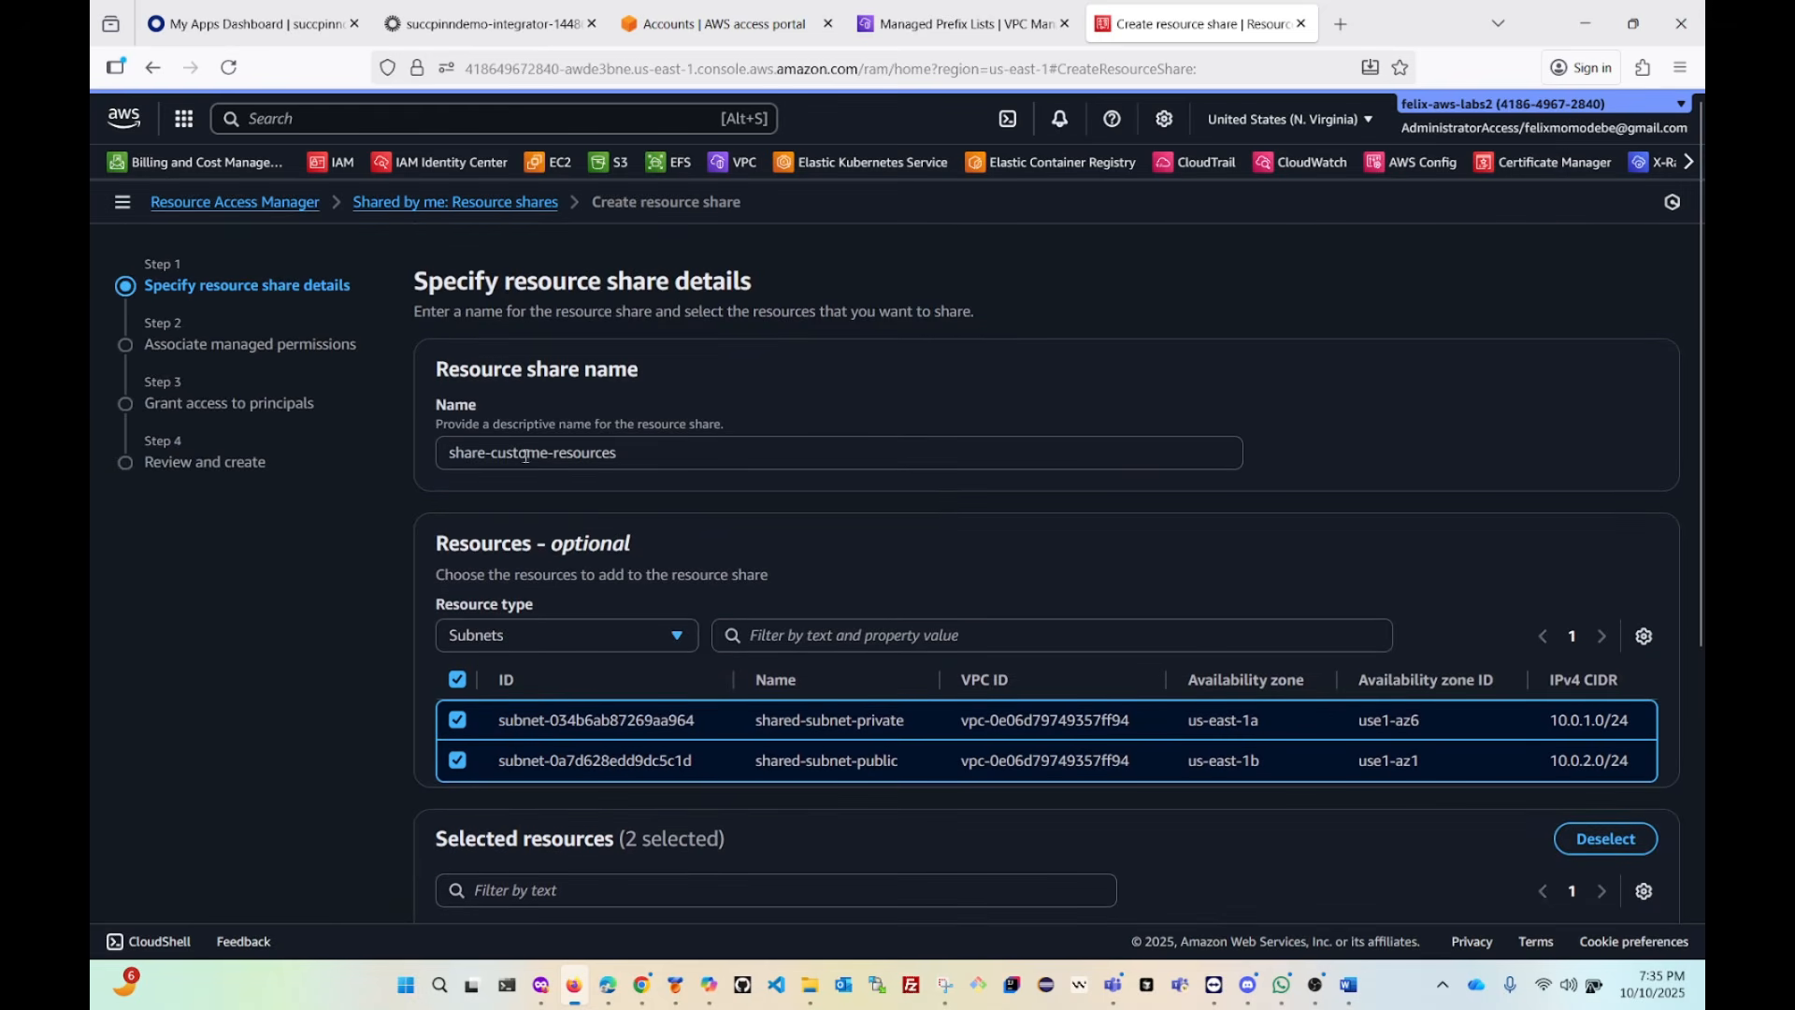
Switch the resource type to Prefix Lists.
{"action": "scroll", "coordinate": [674, 571], "scroll_direction": "down", "scroll_amount": 3}
{"action": "scroll", "coordinate": [561, 551], "scroll_direction": "up", "scroll_amount": 1}
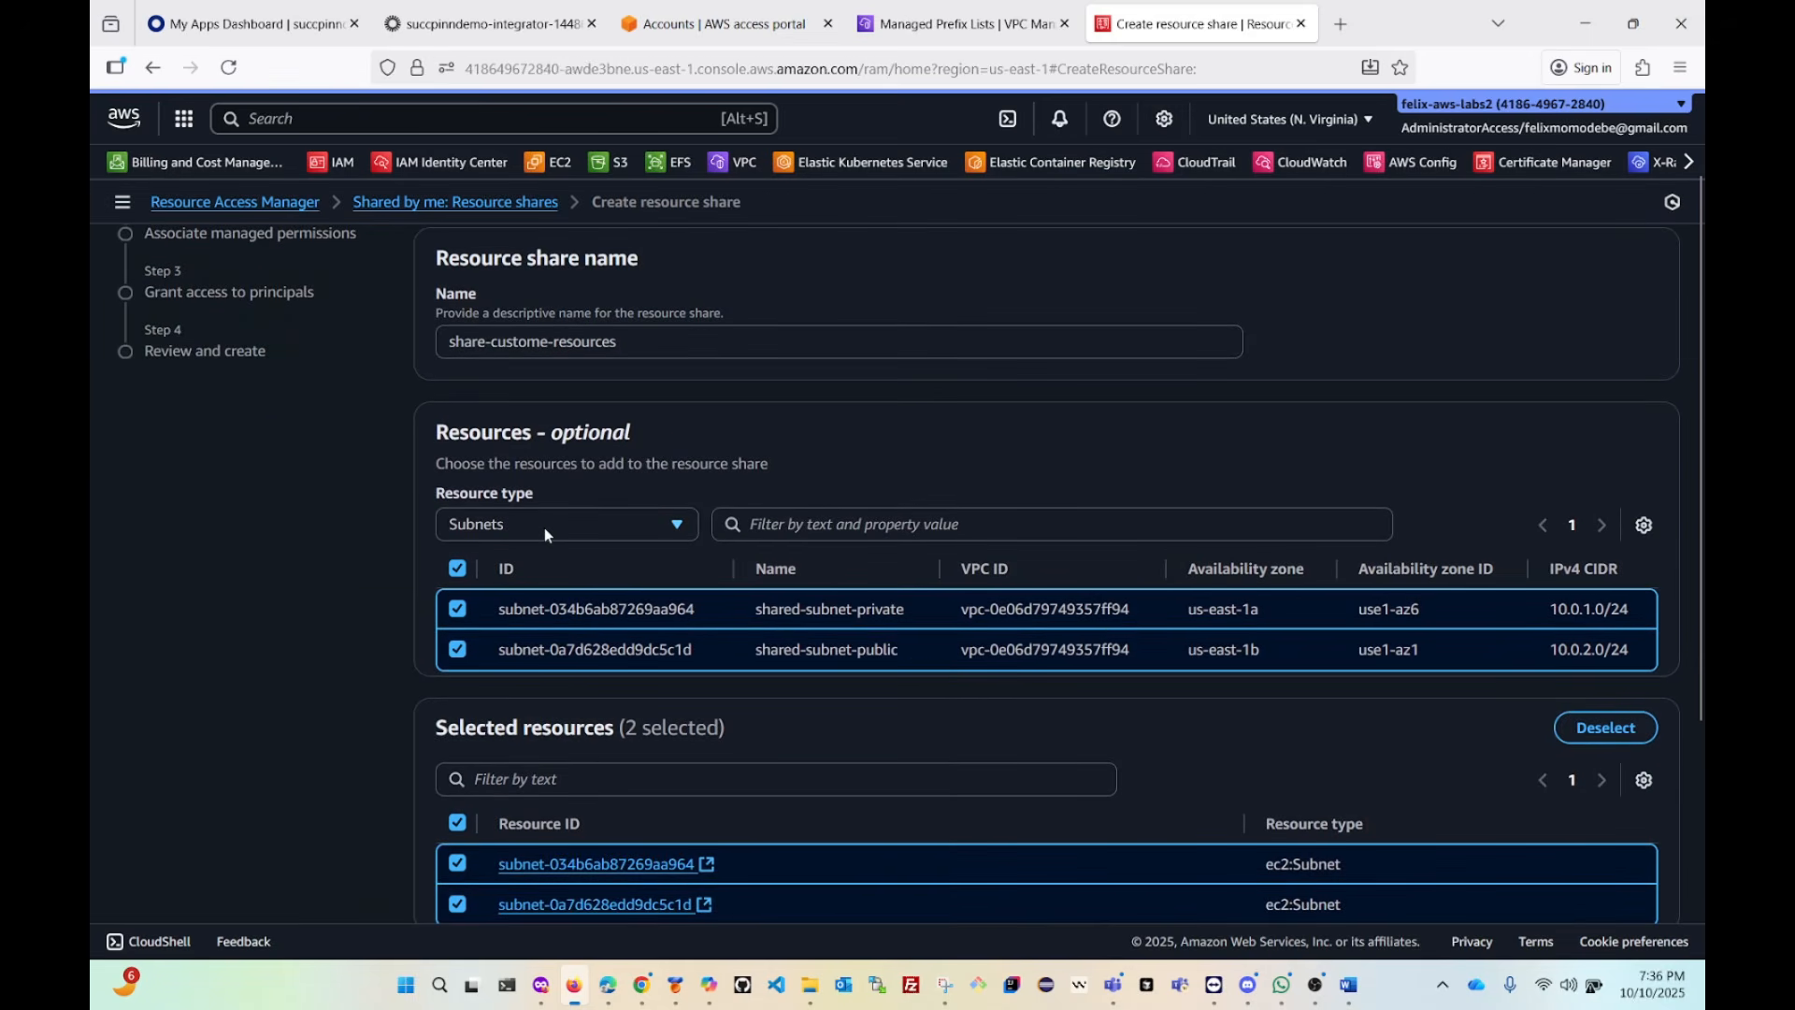
{"action": "left_click", "coordinate": [544, 528]}
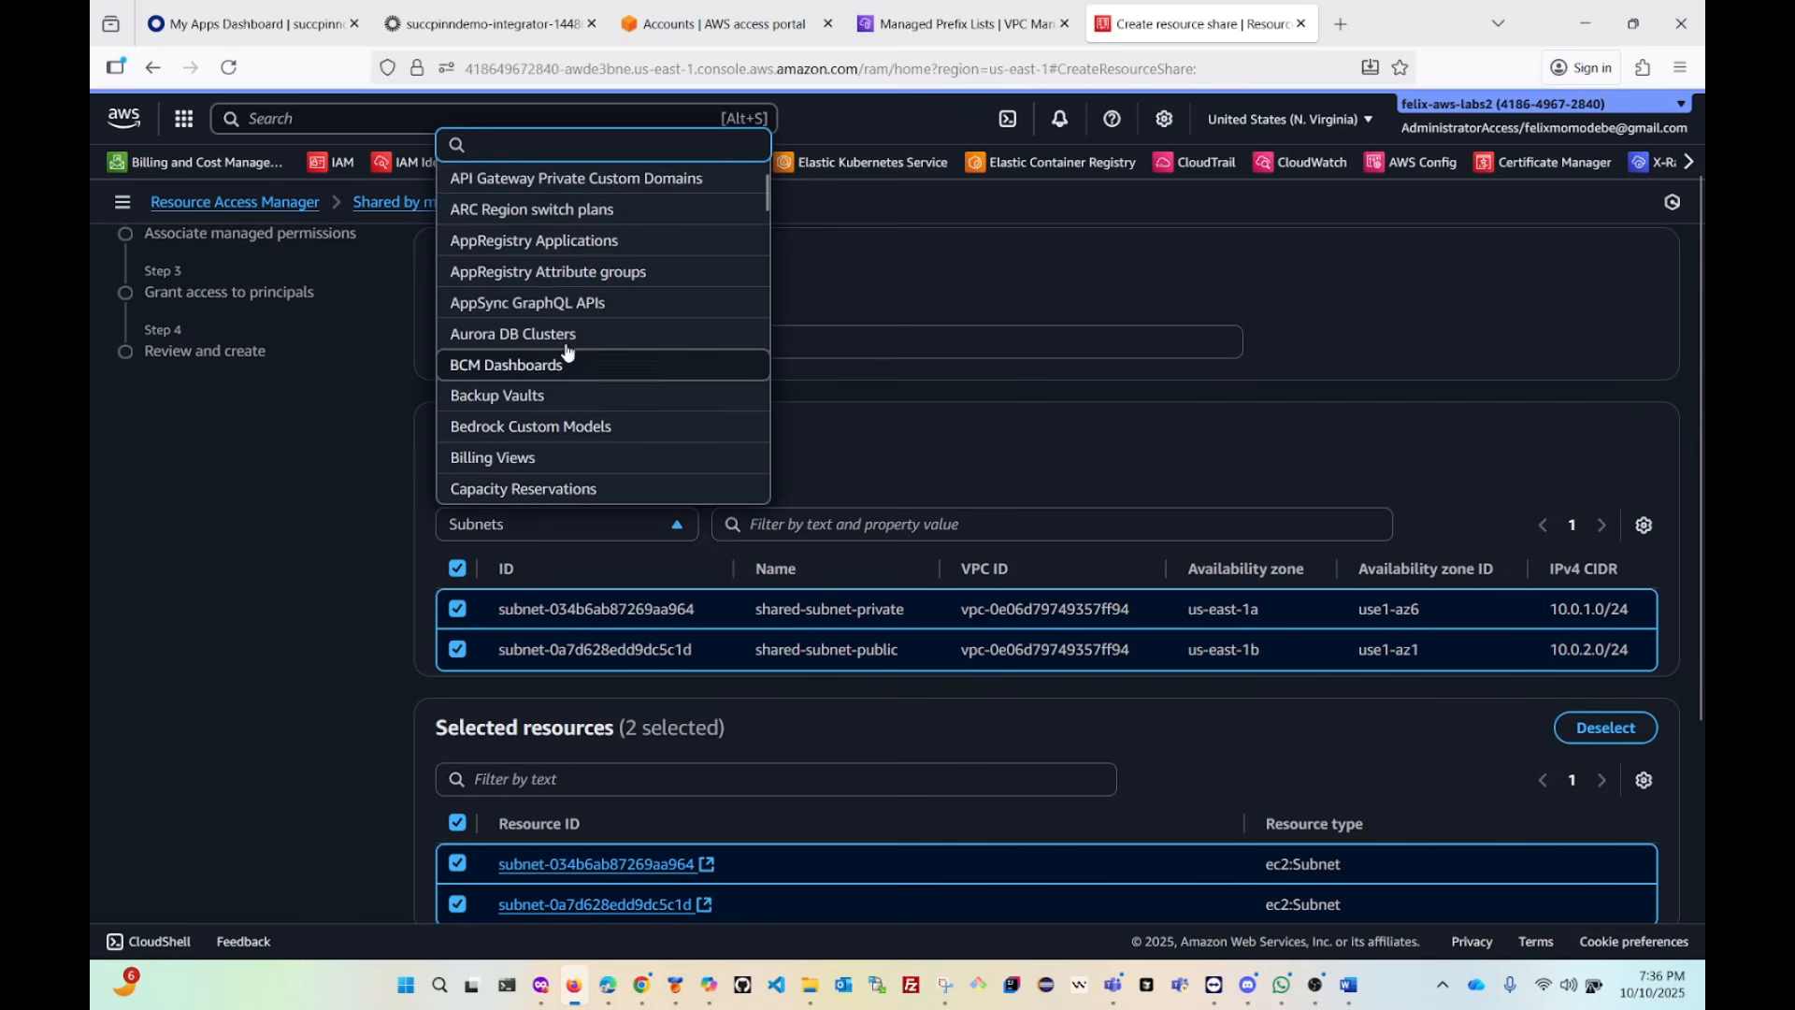
{"action": "type", "text": "pre"}
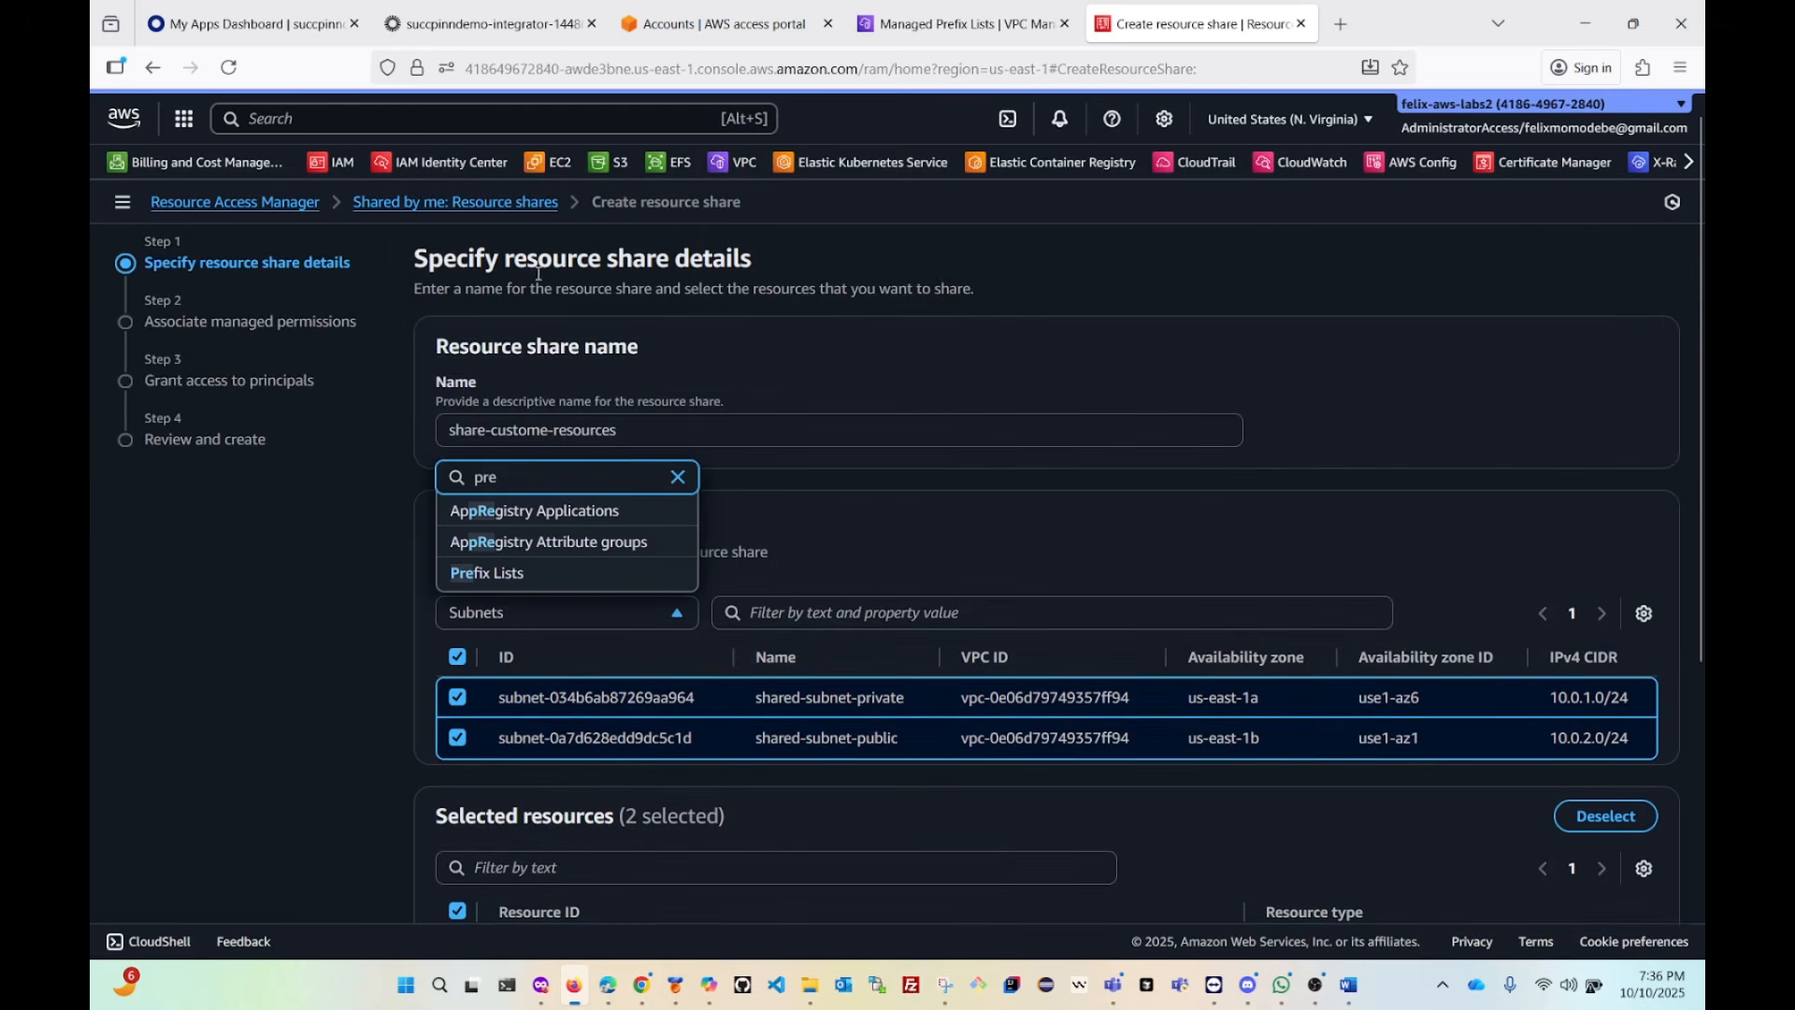
{"action": "left_click", "coordinate": [542, 580]}
{"action": "scroll", "coordinate": [702, 549], "scroll_direction": "down", "scroll_amount": 3}
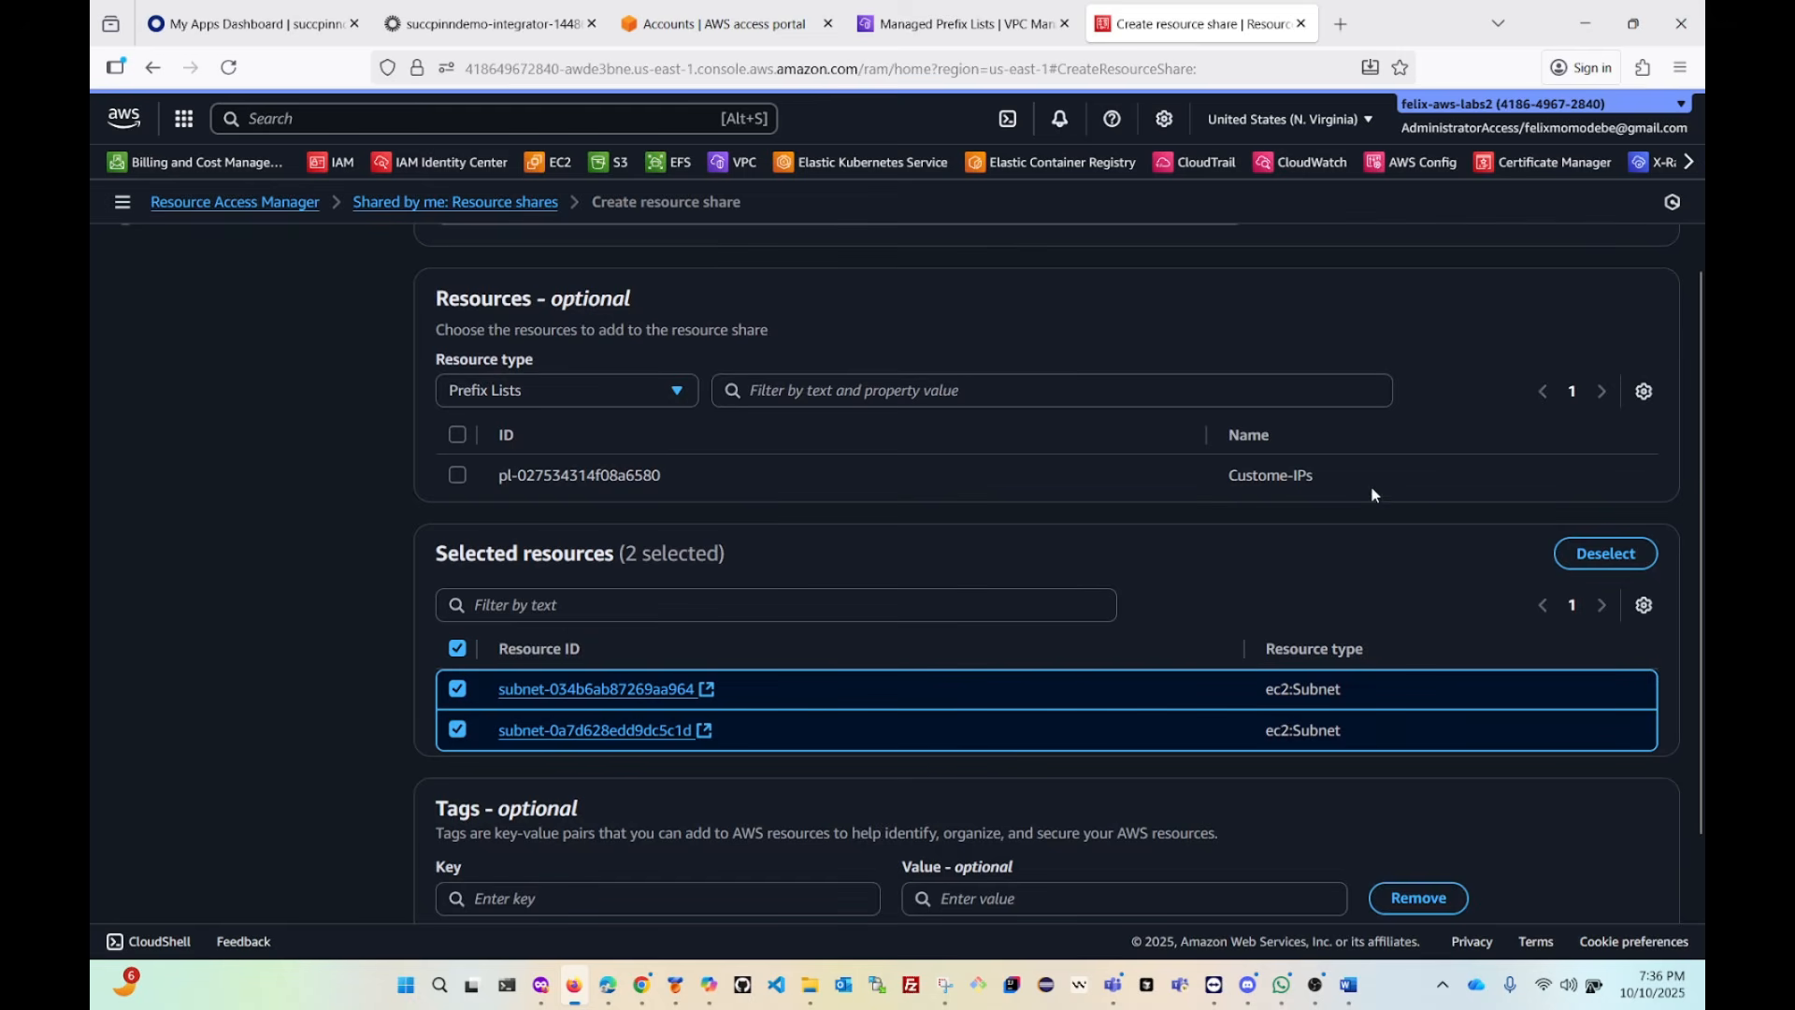
Include the Custome-IPs prefix list in the marked selected resources and continue to the managed permissions.
{"action": "left_click_drag", "start_coordinate": [1370, 486], "coordinate": [1218, 493]}
{"action": "left_click", "coordinate": [457, 475]}
{"action": "scroll", "coordinate": [811, 535], "scroll_direction": "down", "scroll_amount": 3}
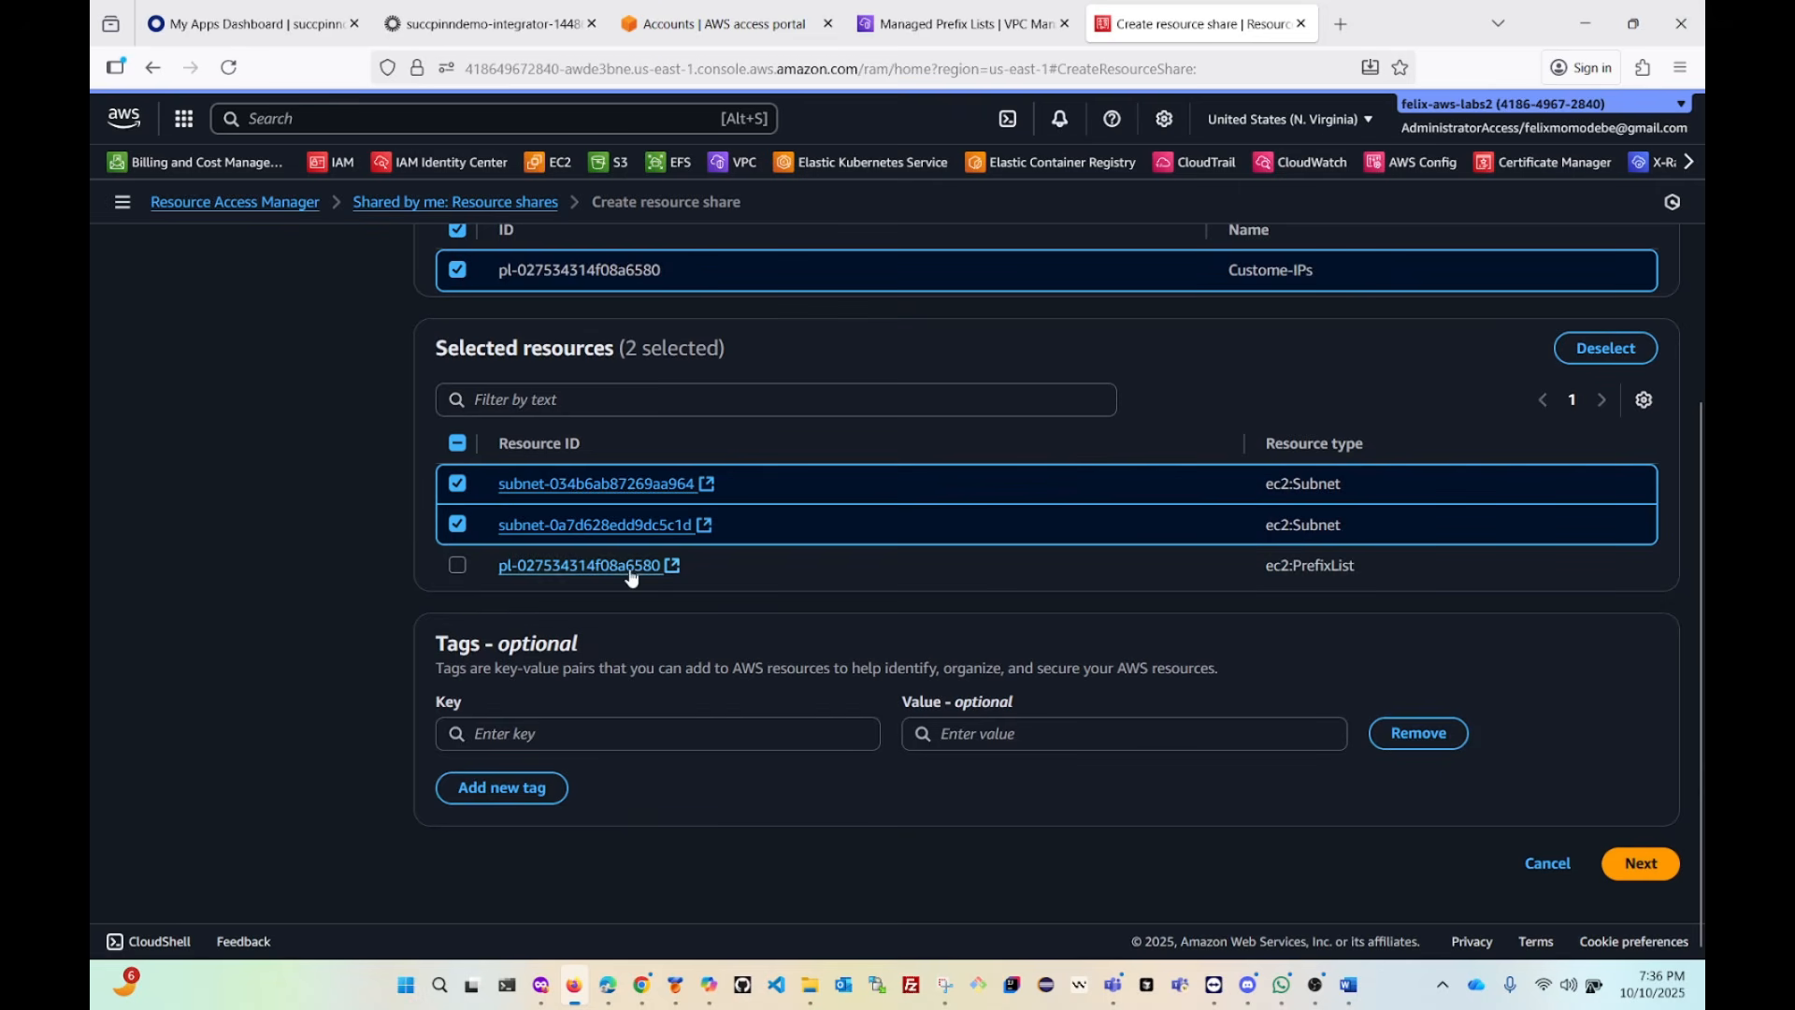
{"action": "left_click", "coordinate": [457, 566]}
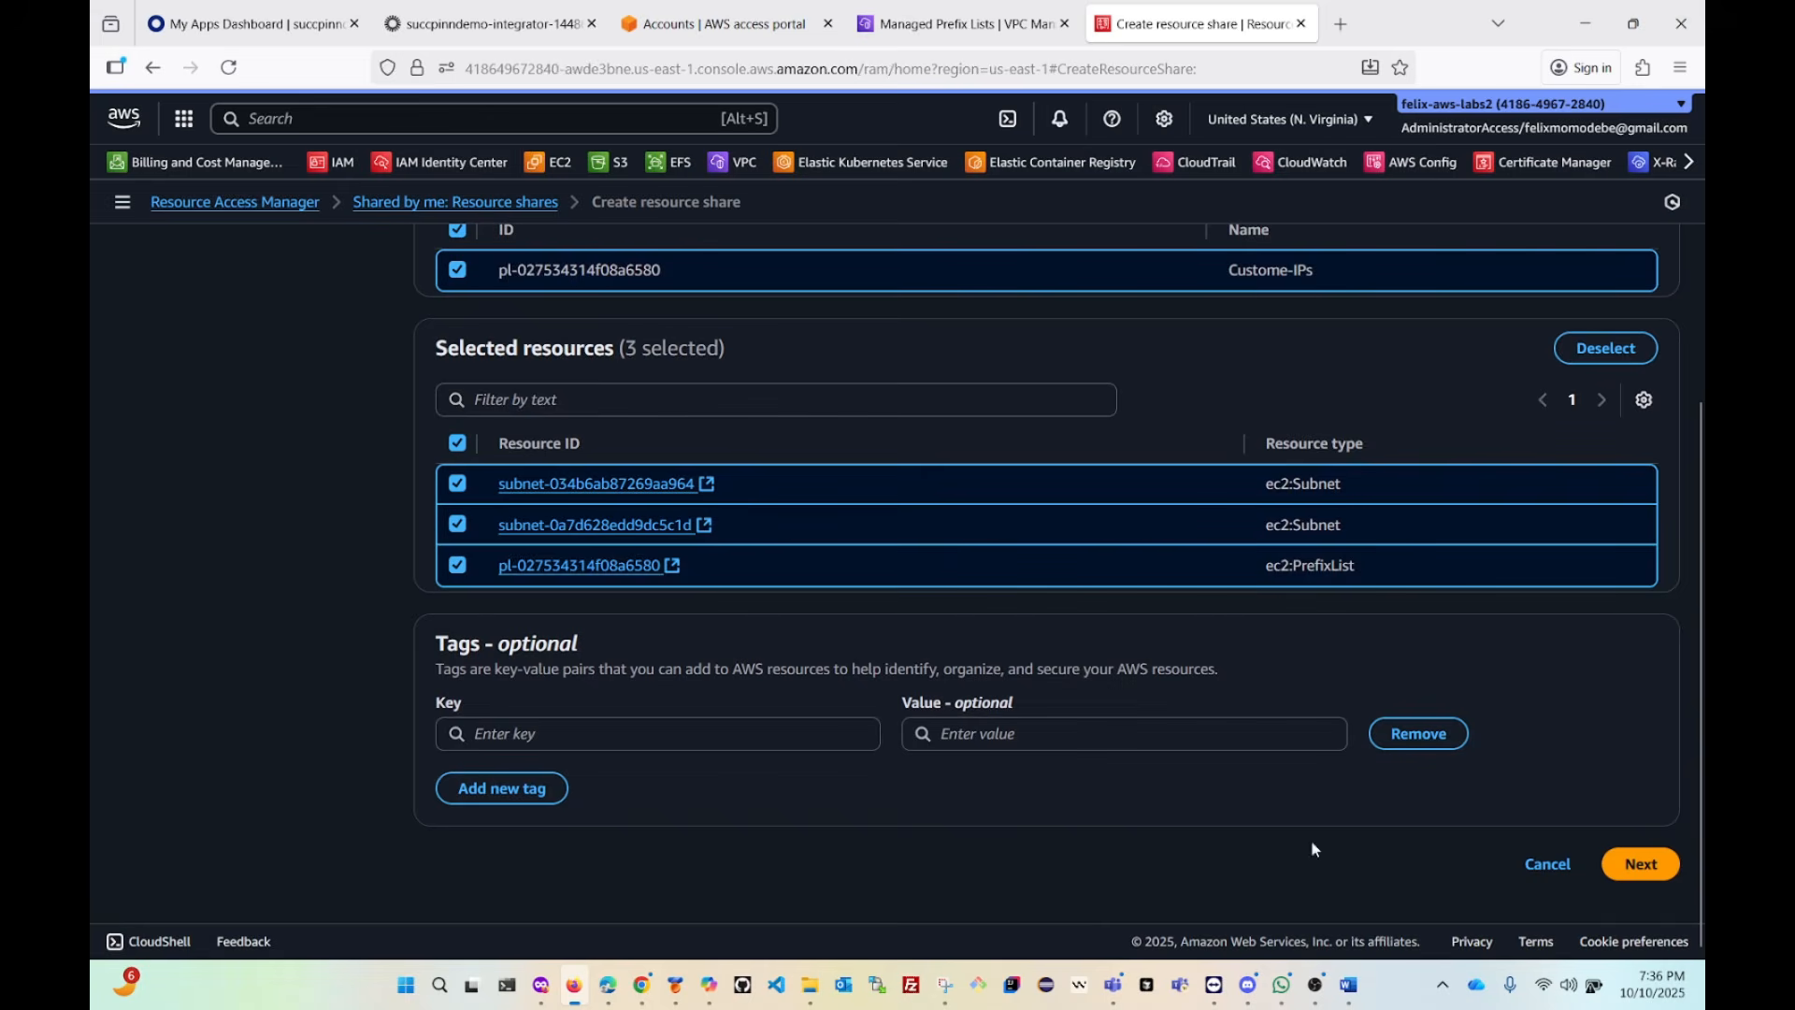
{"action": "left_click", "coordinate": [1638, 875]}
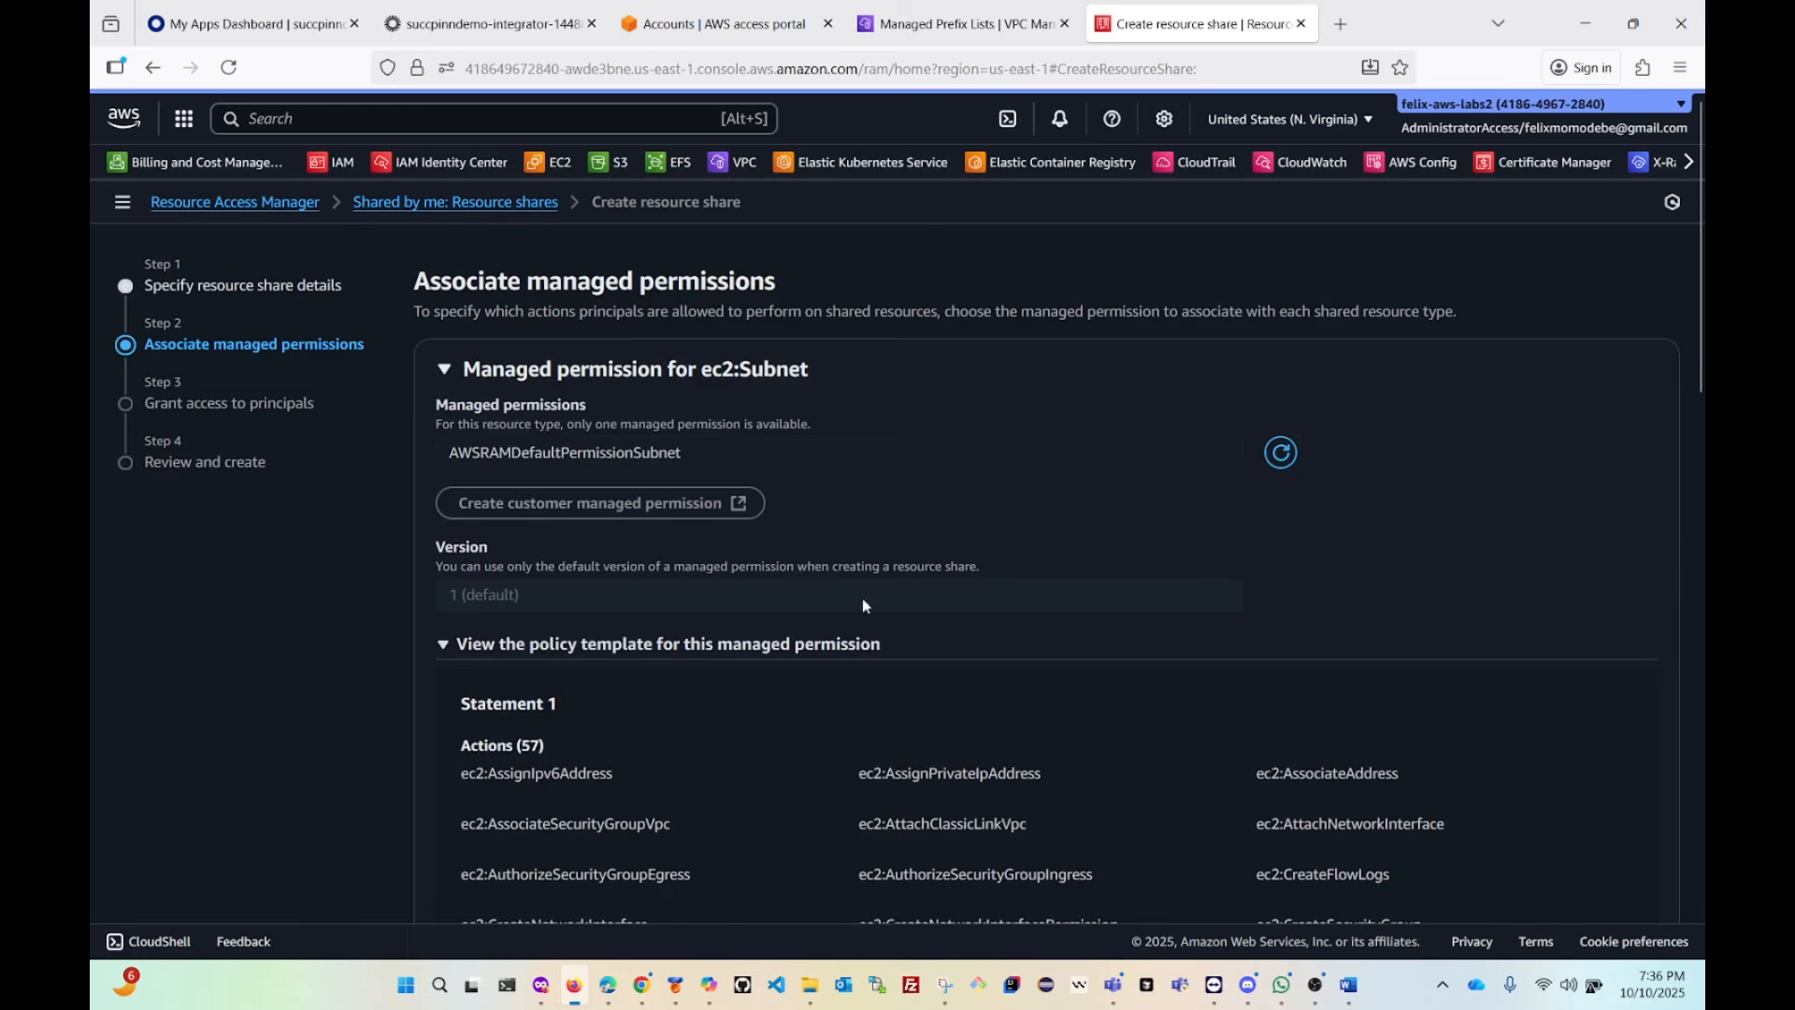
Keep the default managed permissions for the subnets and the prefix list, and continue to granting access to principals.
{"action": "scroll", "coordinate": [996, 561], "scroll_direction": "down", "scroll_amount": 4}
{"action": "scroll", "coordinate": [997, 561], "scroll_direction": "up", "scroll_amount": 4}
{"action": "scroll", "coordinate": [997, 559], "scroll_direction": "down", "scroll_amount": 1}
{"action": "scroll", "coordinate": [996, 559], "scroll_direction": "up", "scroll_amount": 1}
{"action": "scroll", "coordinate": [997, 559], "scroll_direction": "down", "scroll_amount": 3}
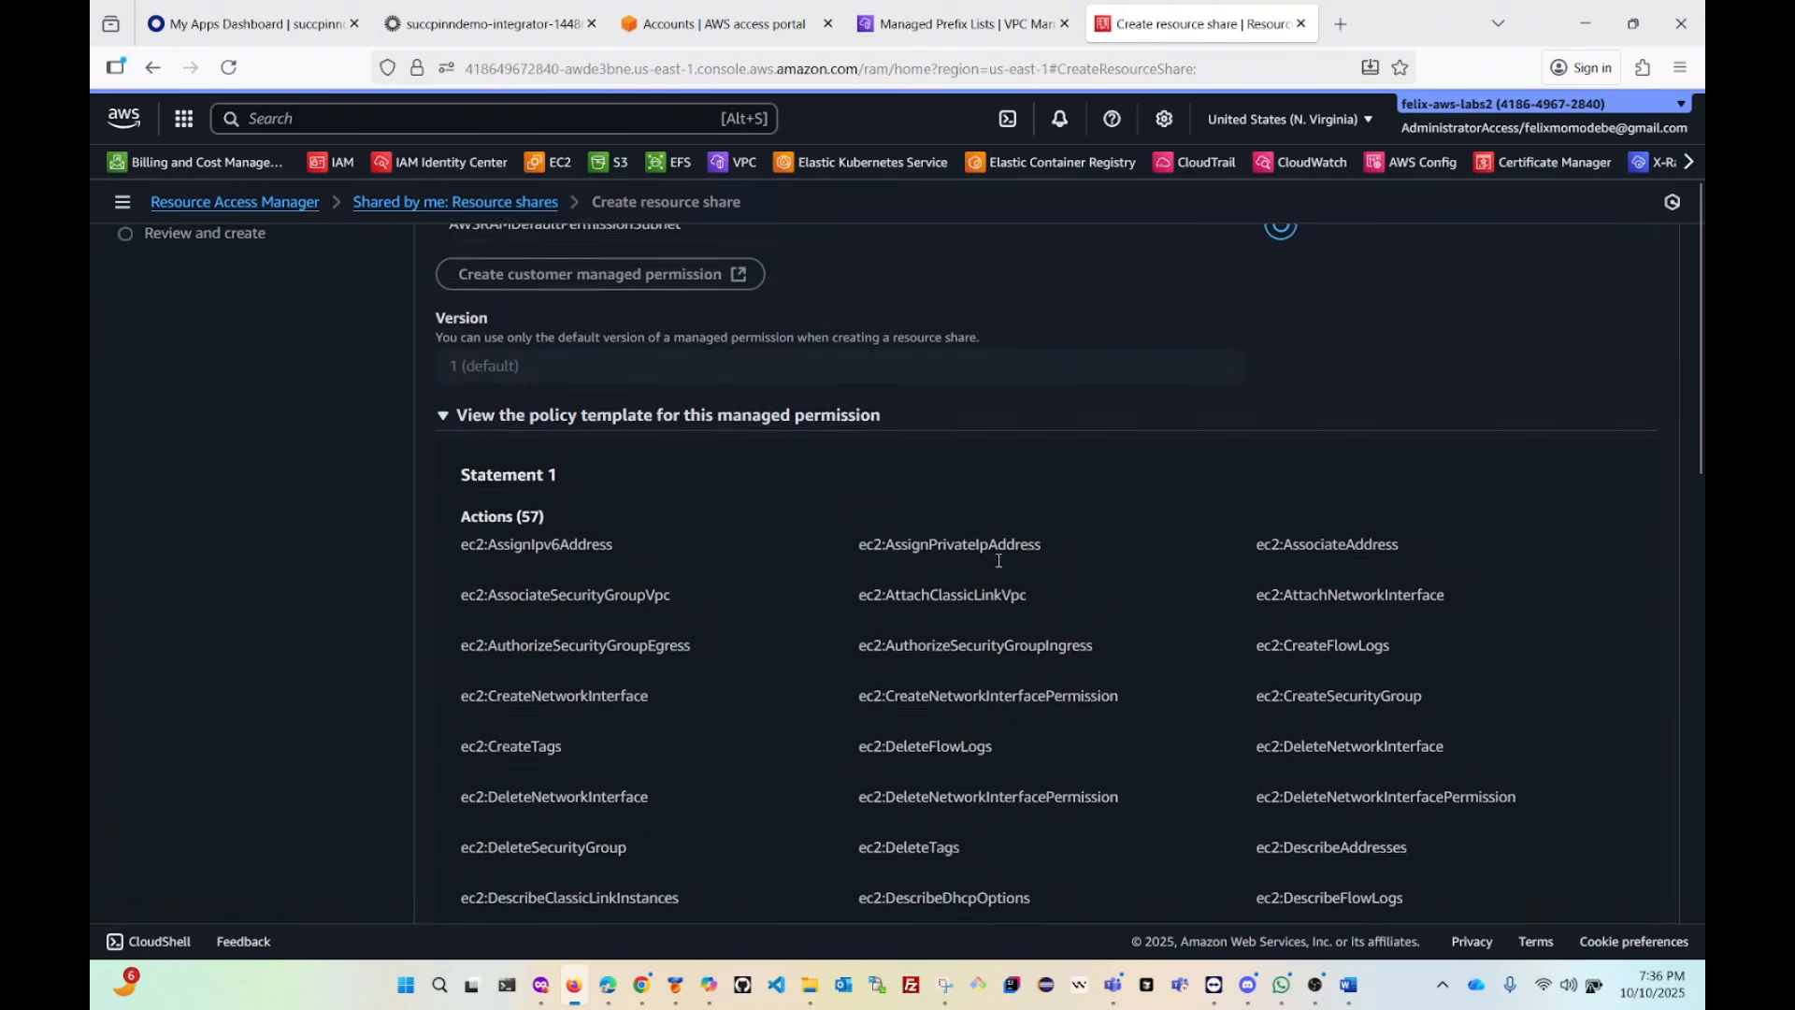
{"action": "scroll", "coordinate": [997, 559], "scroll_direction": "down", "scroll_amount": 15}
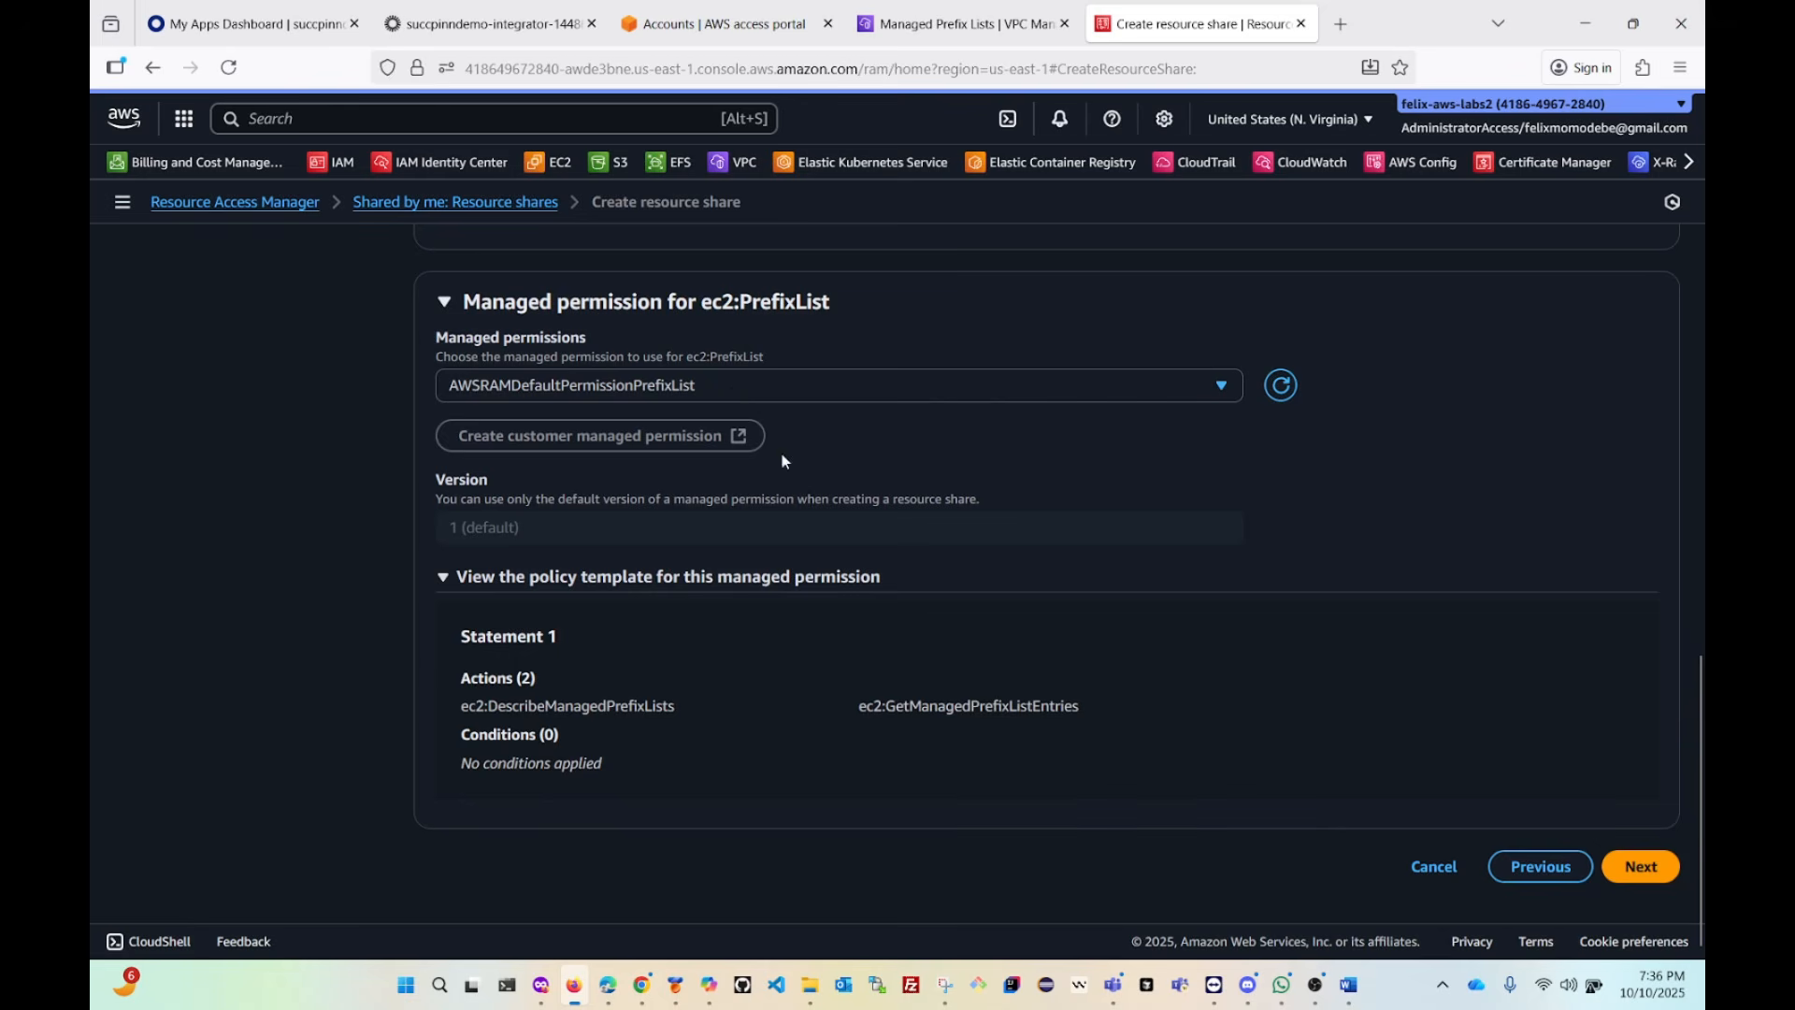
{"action": "left_click", "coordinate": [1641, 866]}
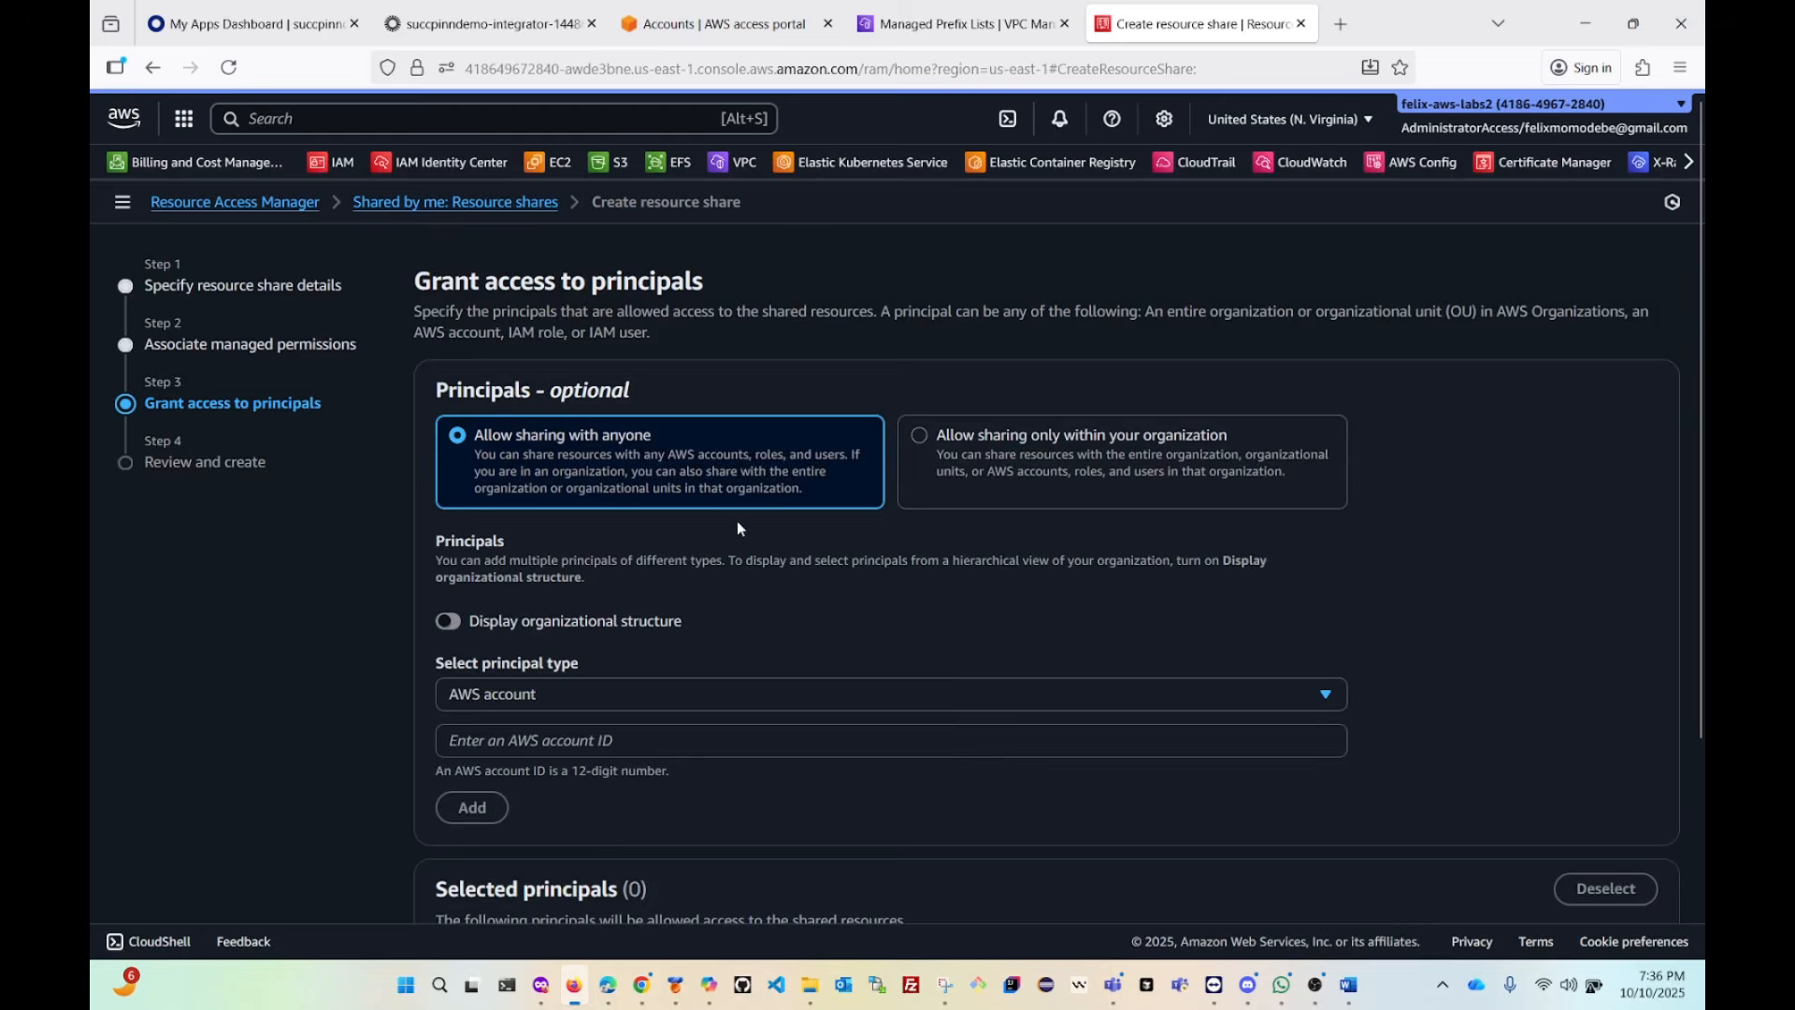
Look through the list of AWS accounts in the AWS access portal and return to the resource share.
{"action": "scroll", "coordinate": [804, 552], "scroll_direction": "up", "scroll_amount": 2}
{"action": "left_click", "coordinate": [682, 27]}
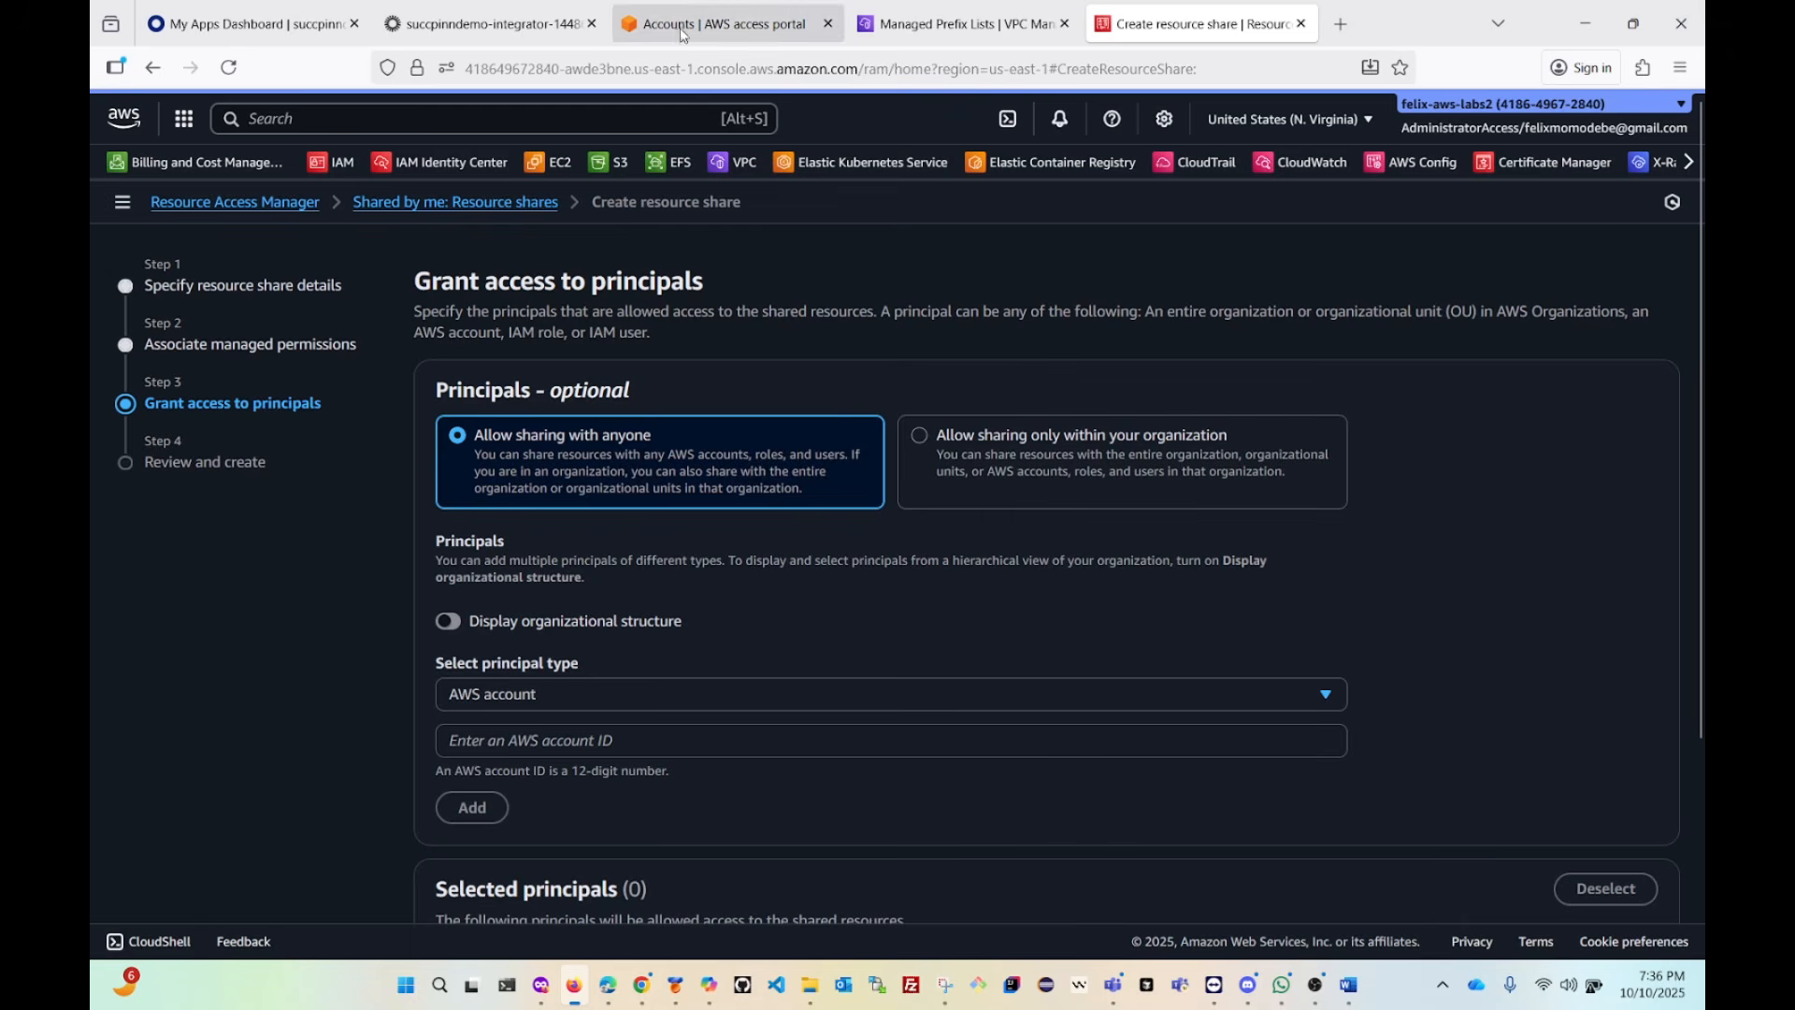
{"action": "scroll", "coordinate": [435, 516], "scroll_direction": "down", "scroll_amount": 1}
{"action": "scroll", "coordinate": [402, 420], "scroll_direction": "up", "scroll_amount": 3}
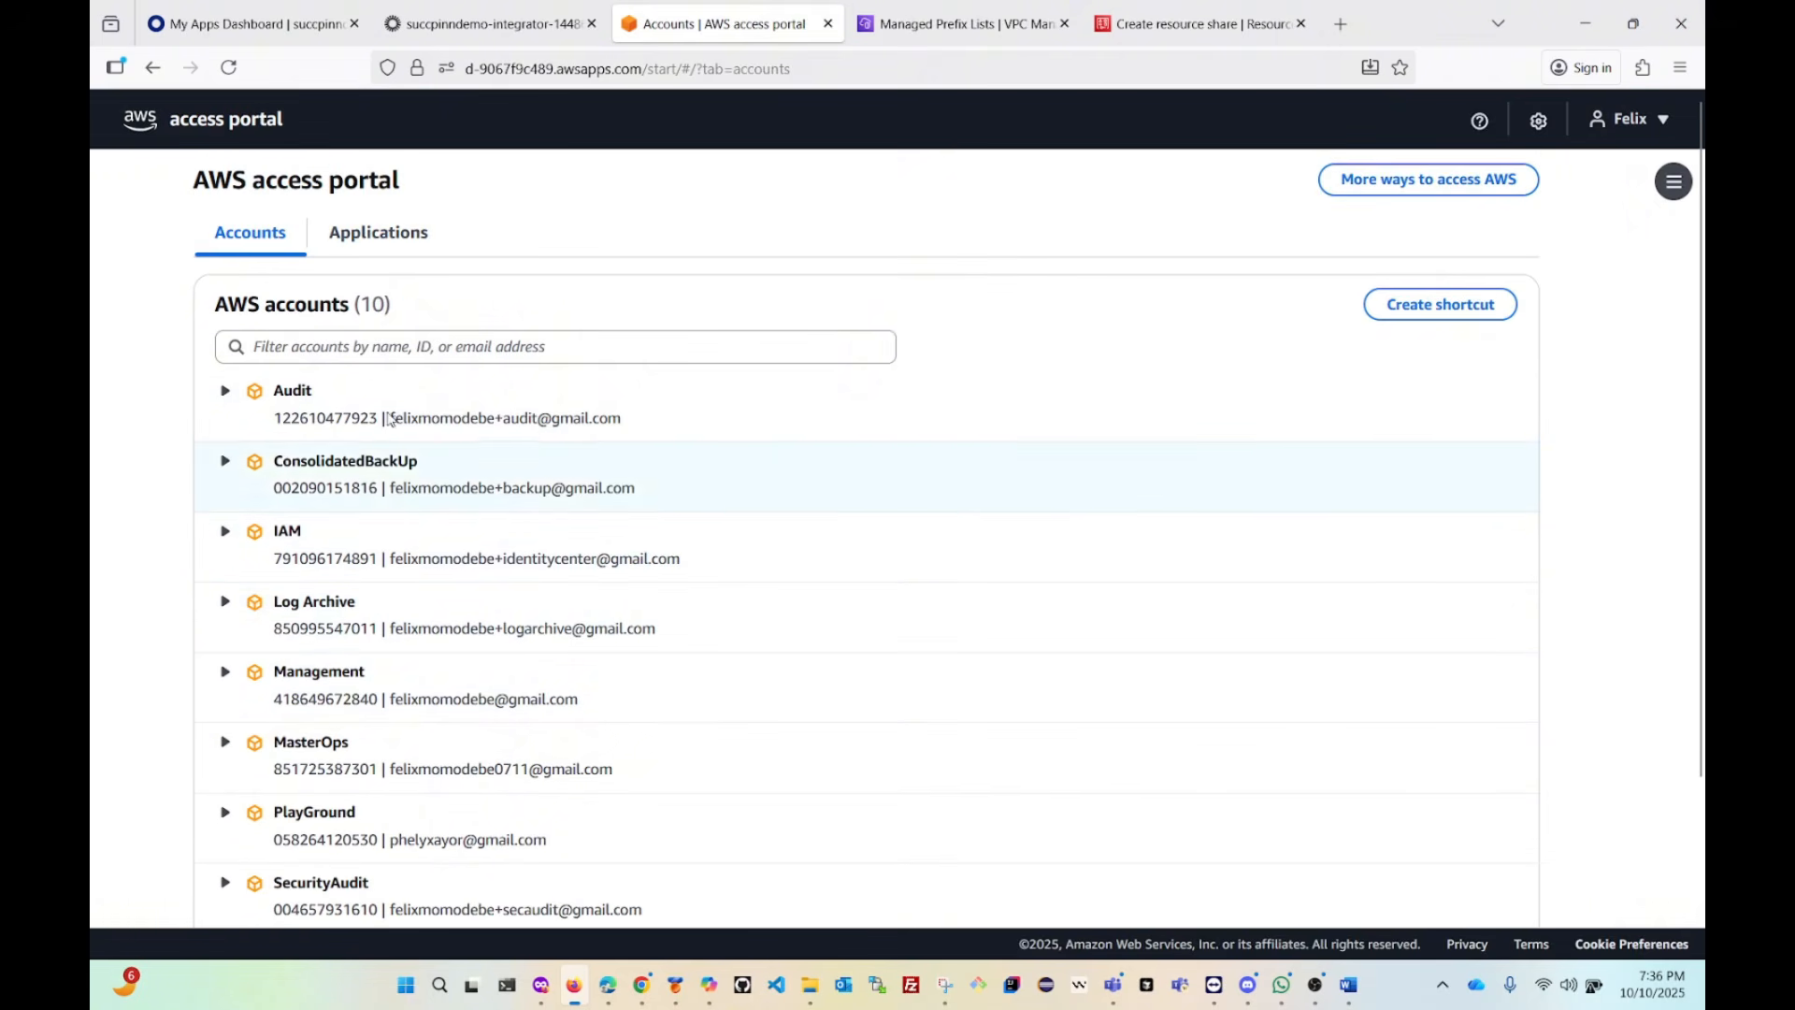
{"action": "scroll", "coordinate": [408, 505], "scroll_direction": "down", "scroll_amount": 2}
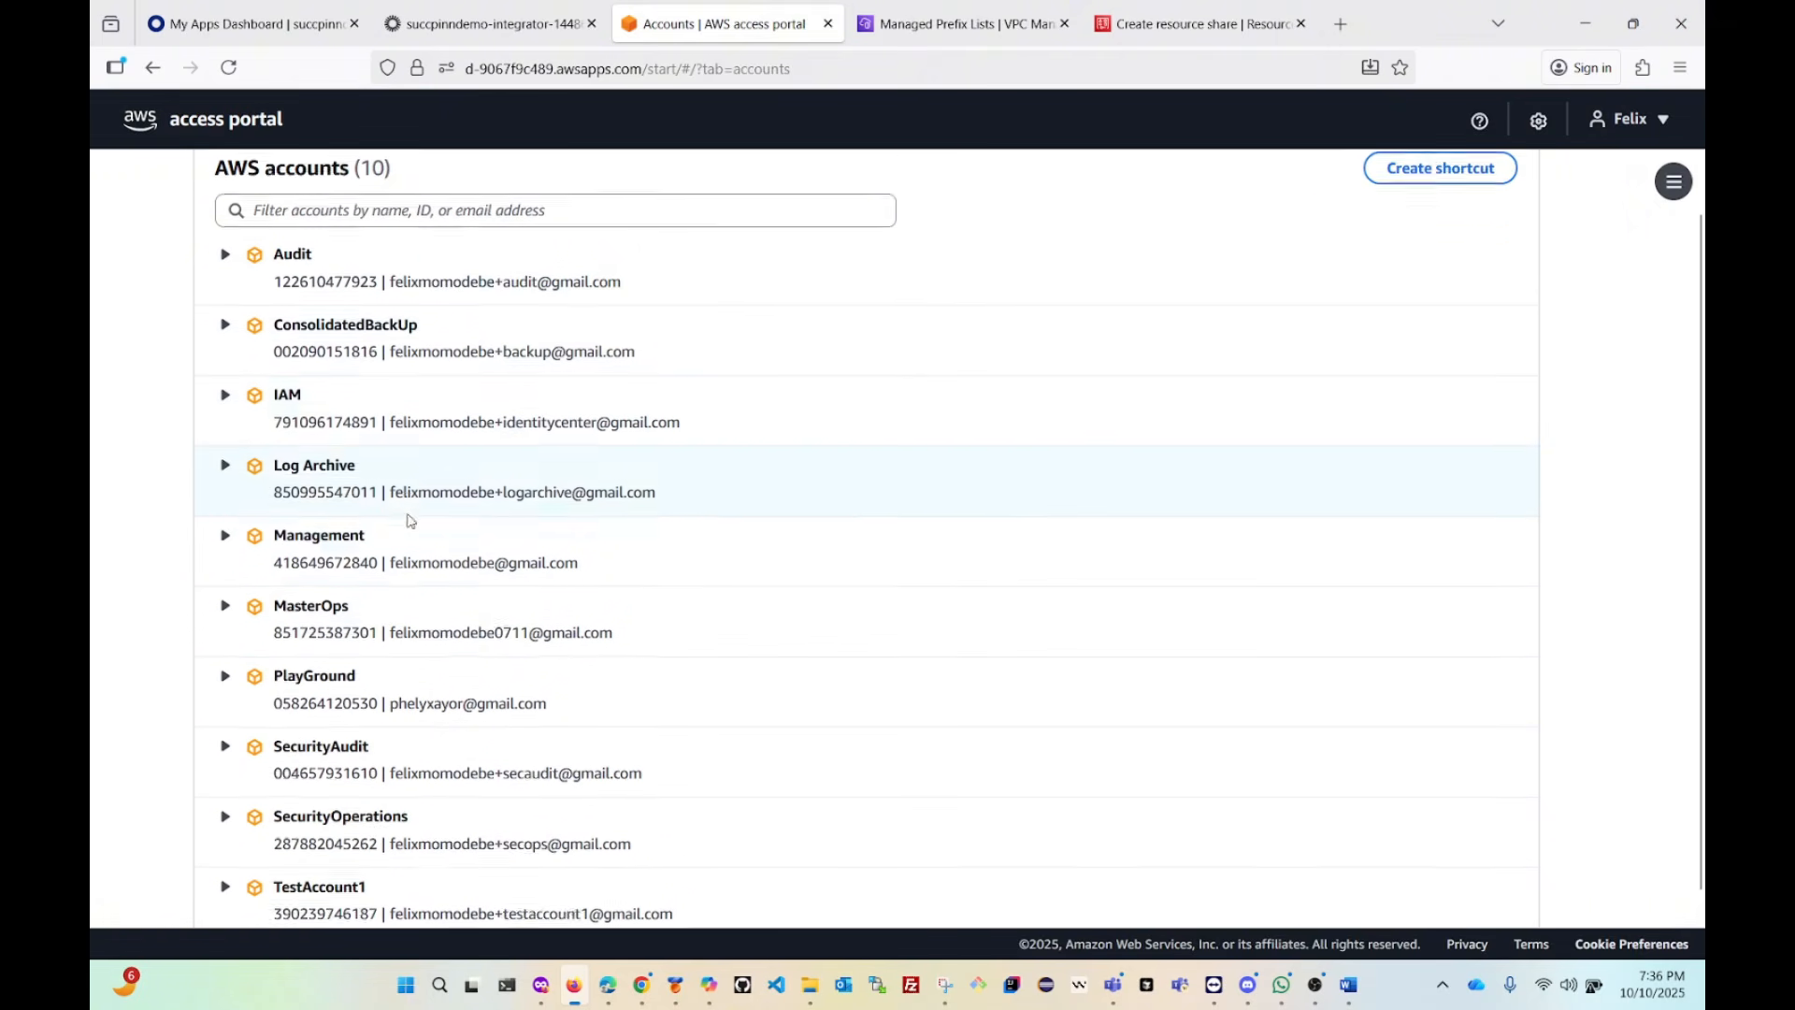
{"action": "scroll", "coordinate": [407, 575], "scroll_direction": "up", "scroll_amount": 2}
{"action": "scroll", "coordinate": [407, 573], "scroll_direction": "down", "scroll_amount": 2}
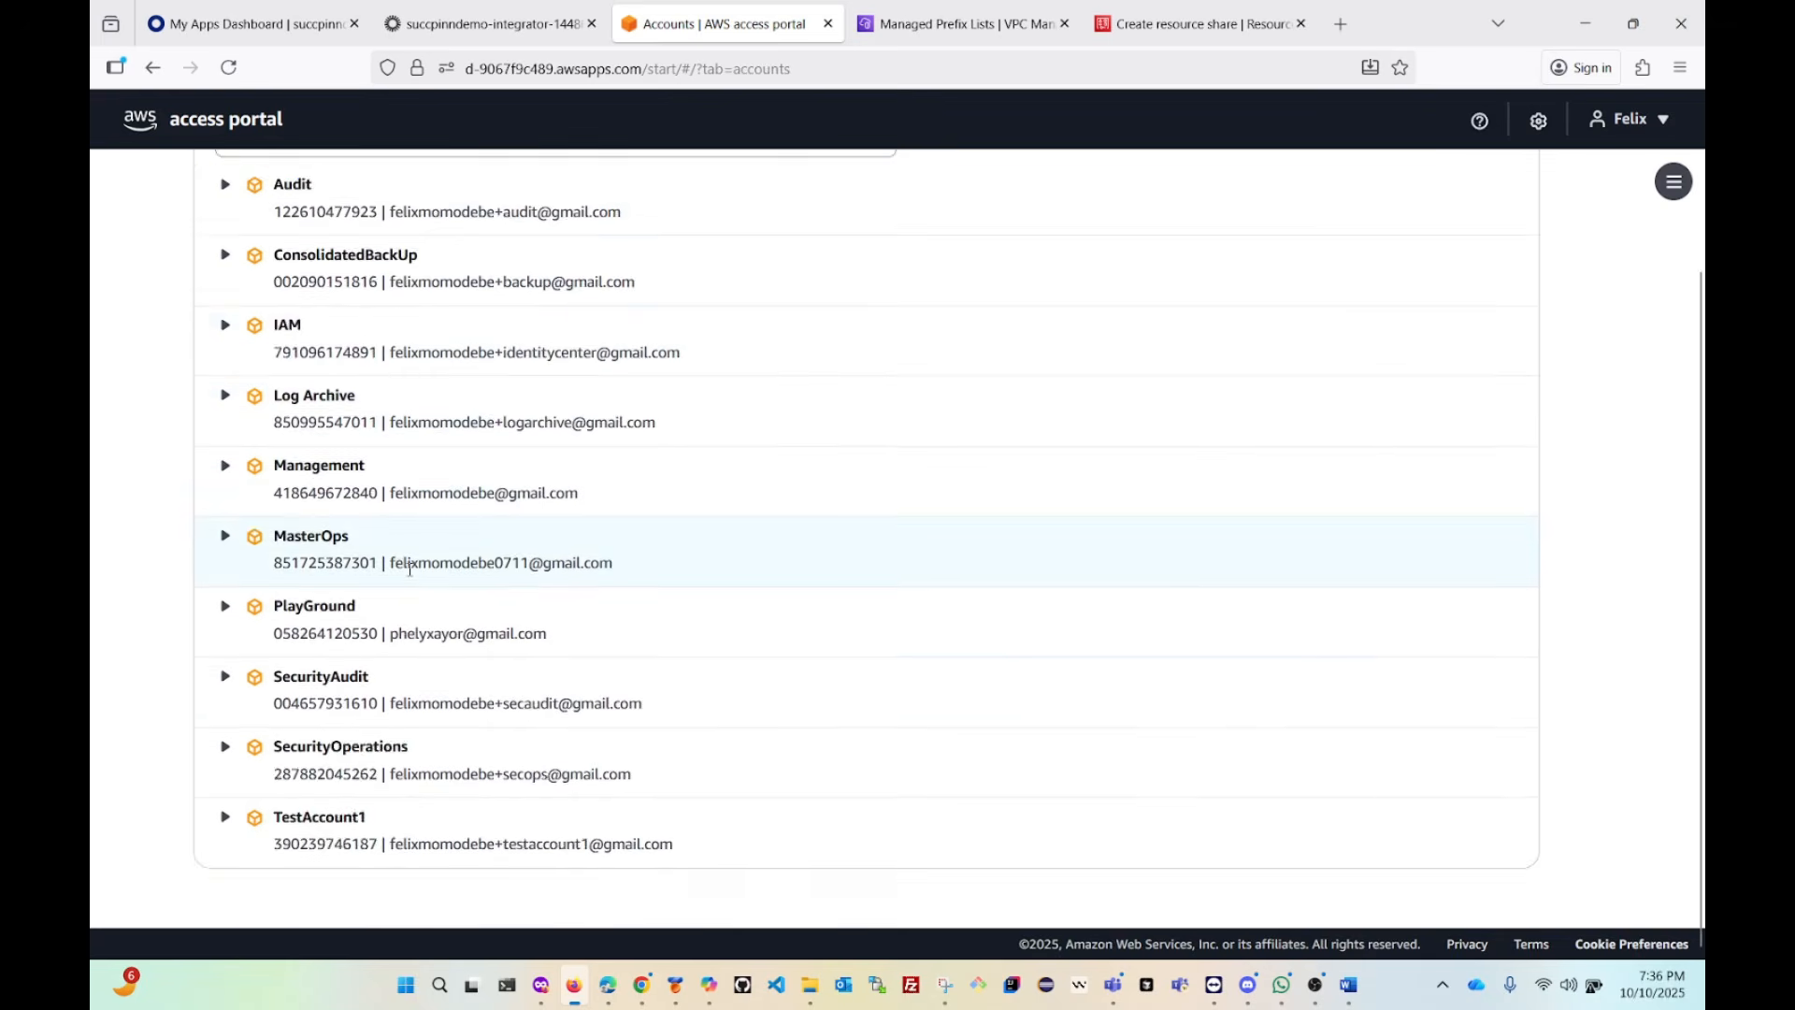
{"action": "scroll", "coordinate": [409, 570], "scroll_direction": "up", "scroll_amount": 2}
{"action": "left_click", "coordinate": [1160, 23]}
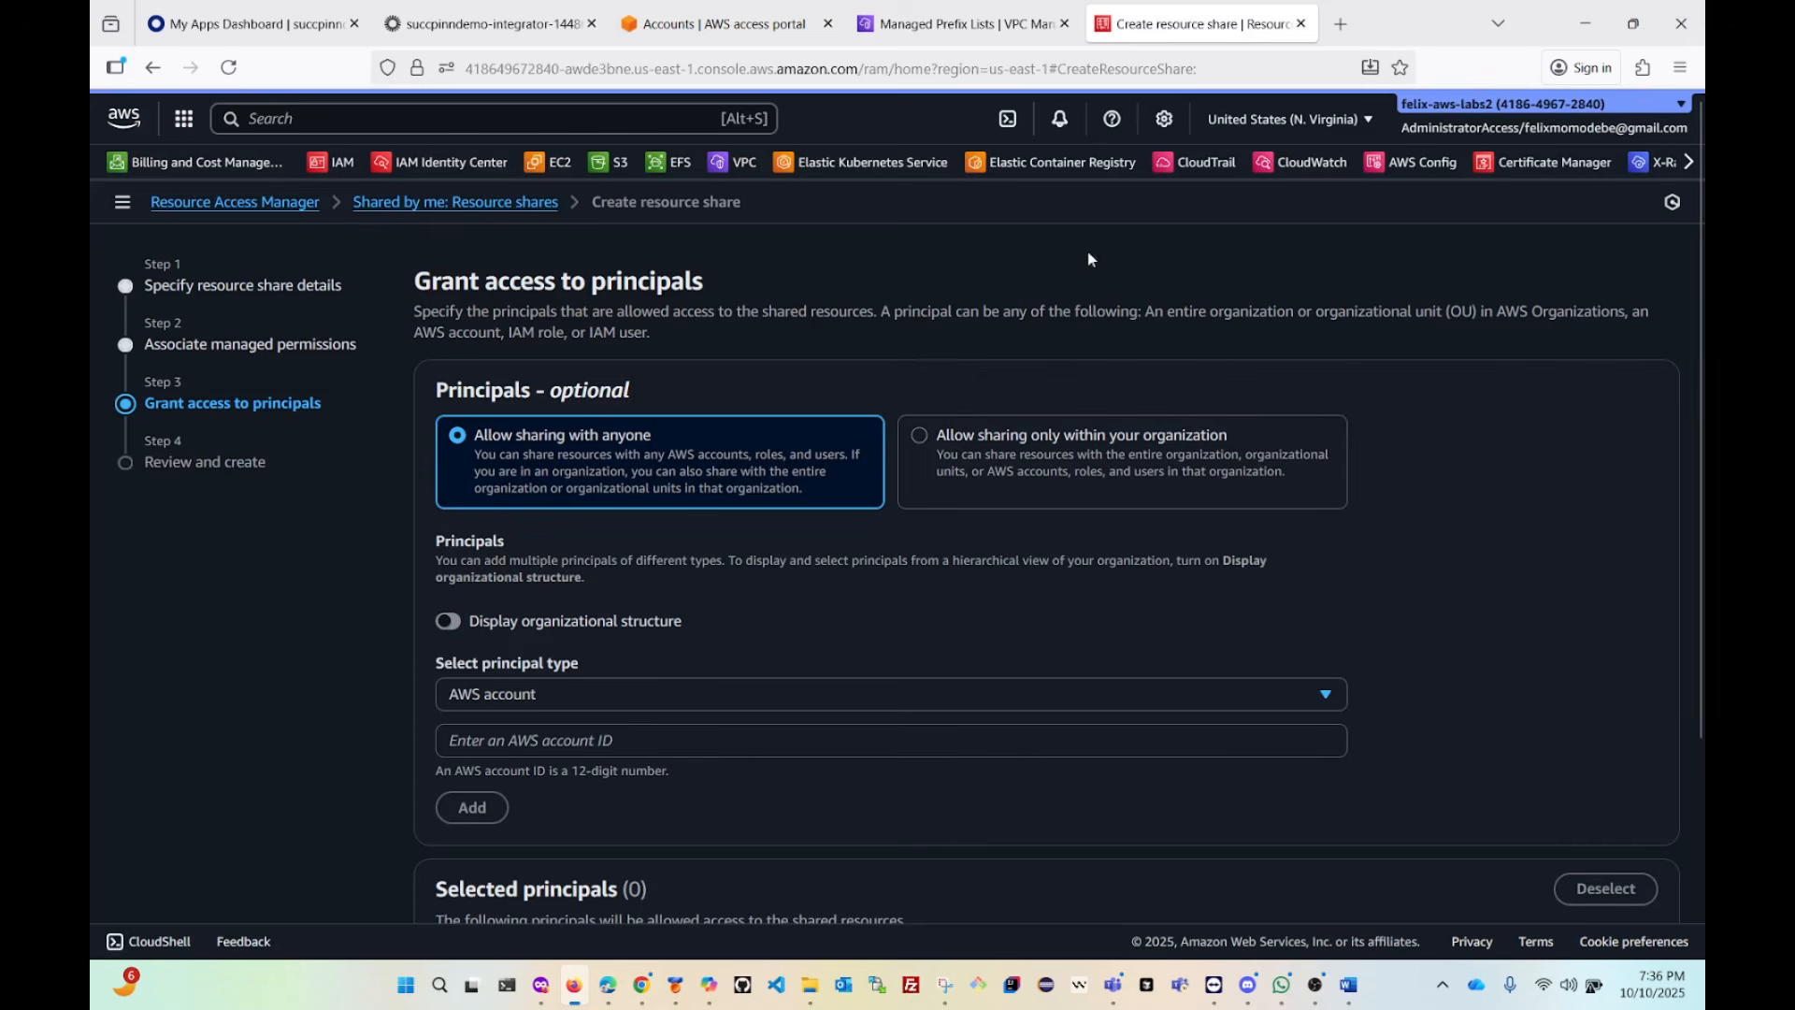
{"action": "left_click", "coordinate": [1049, 470]}
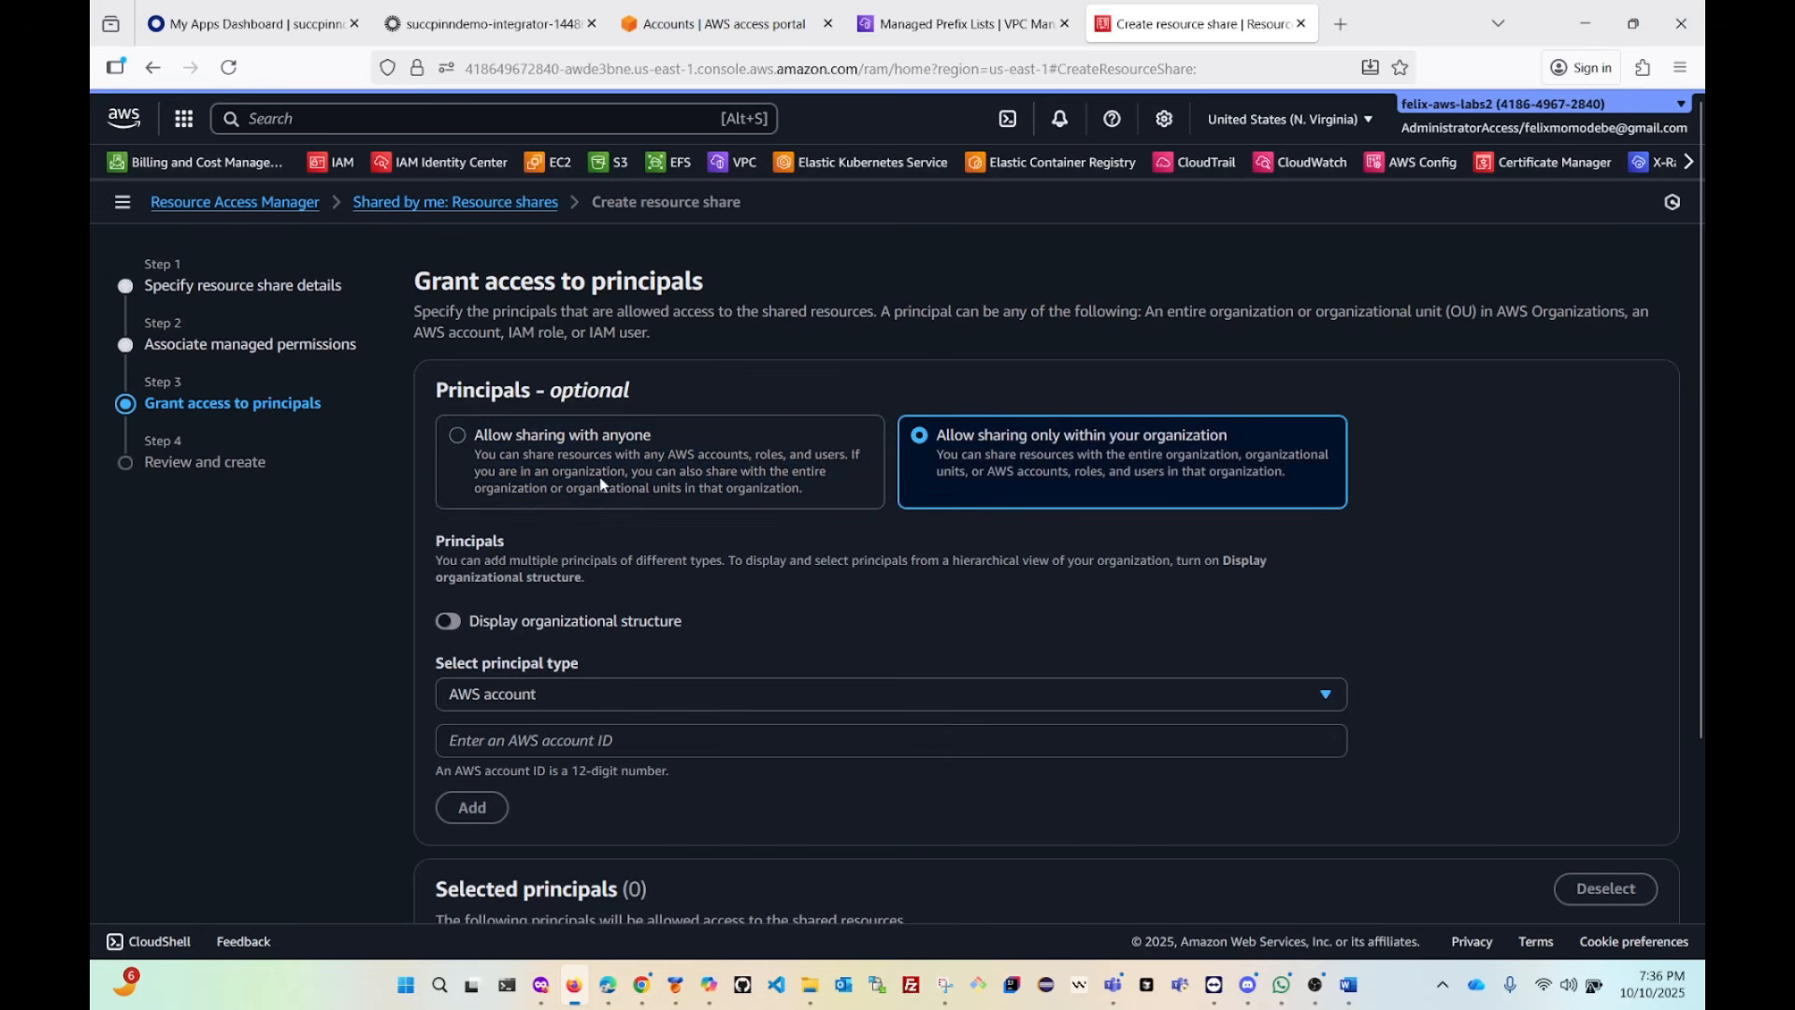
{"action": "left_click", "coordinate": [539, 468]}
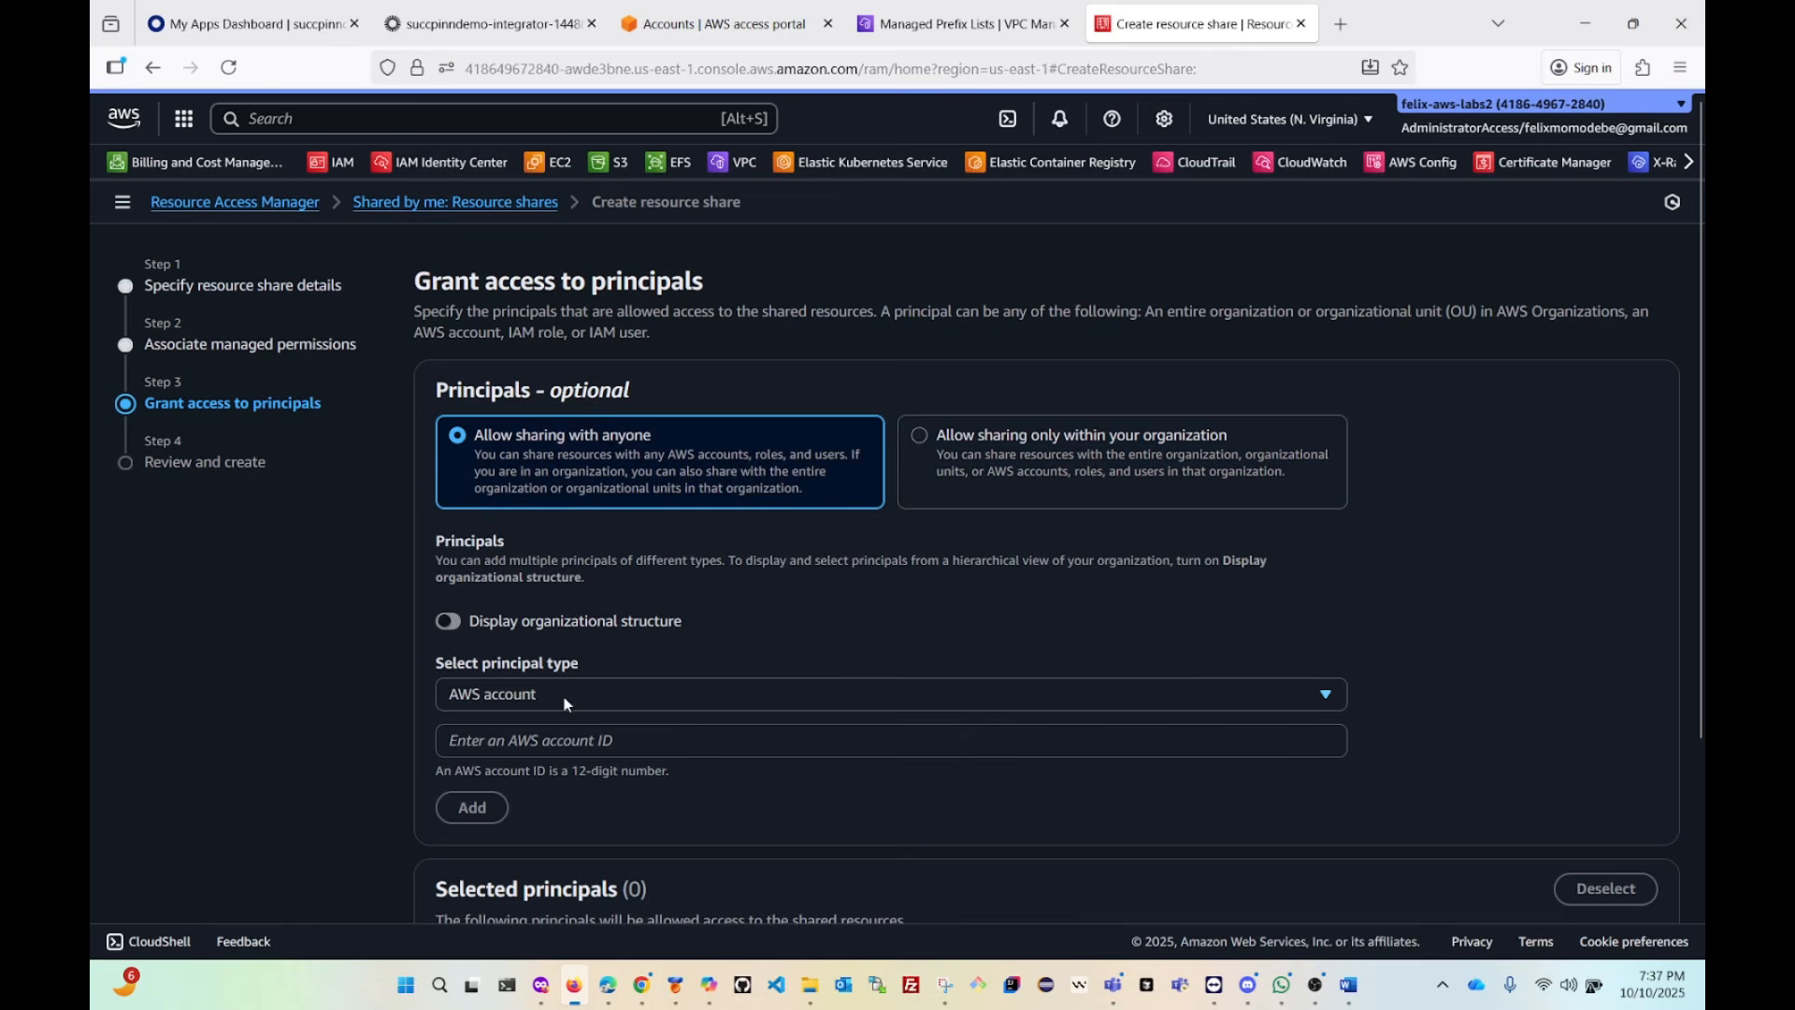
{"action": "left_click", "coordinate": [601, 696]}
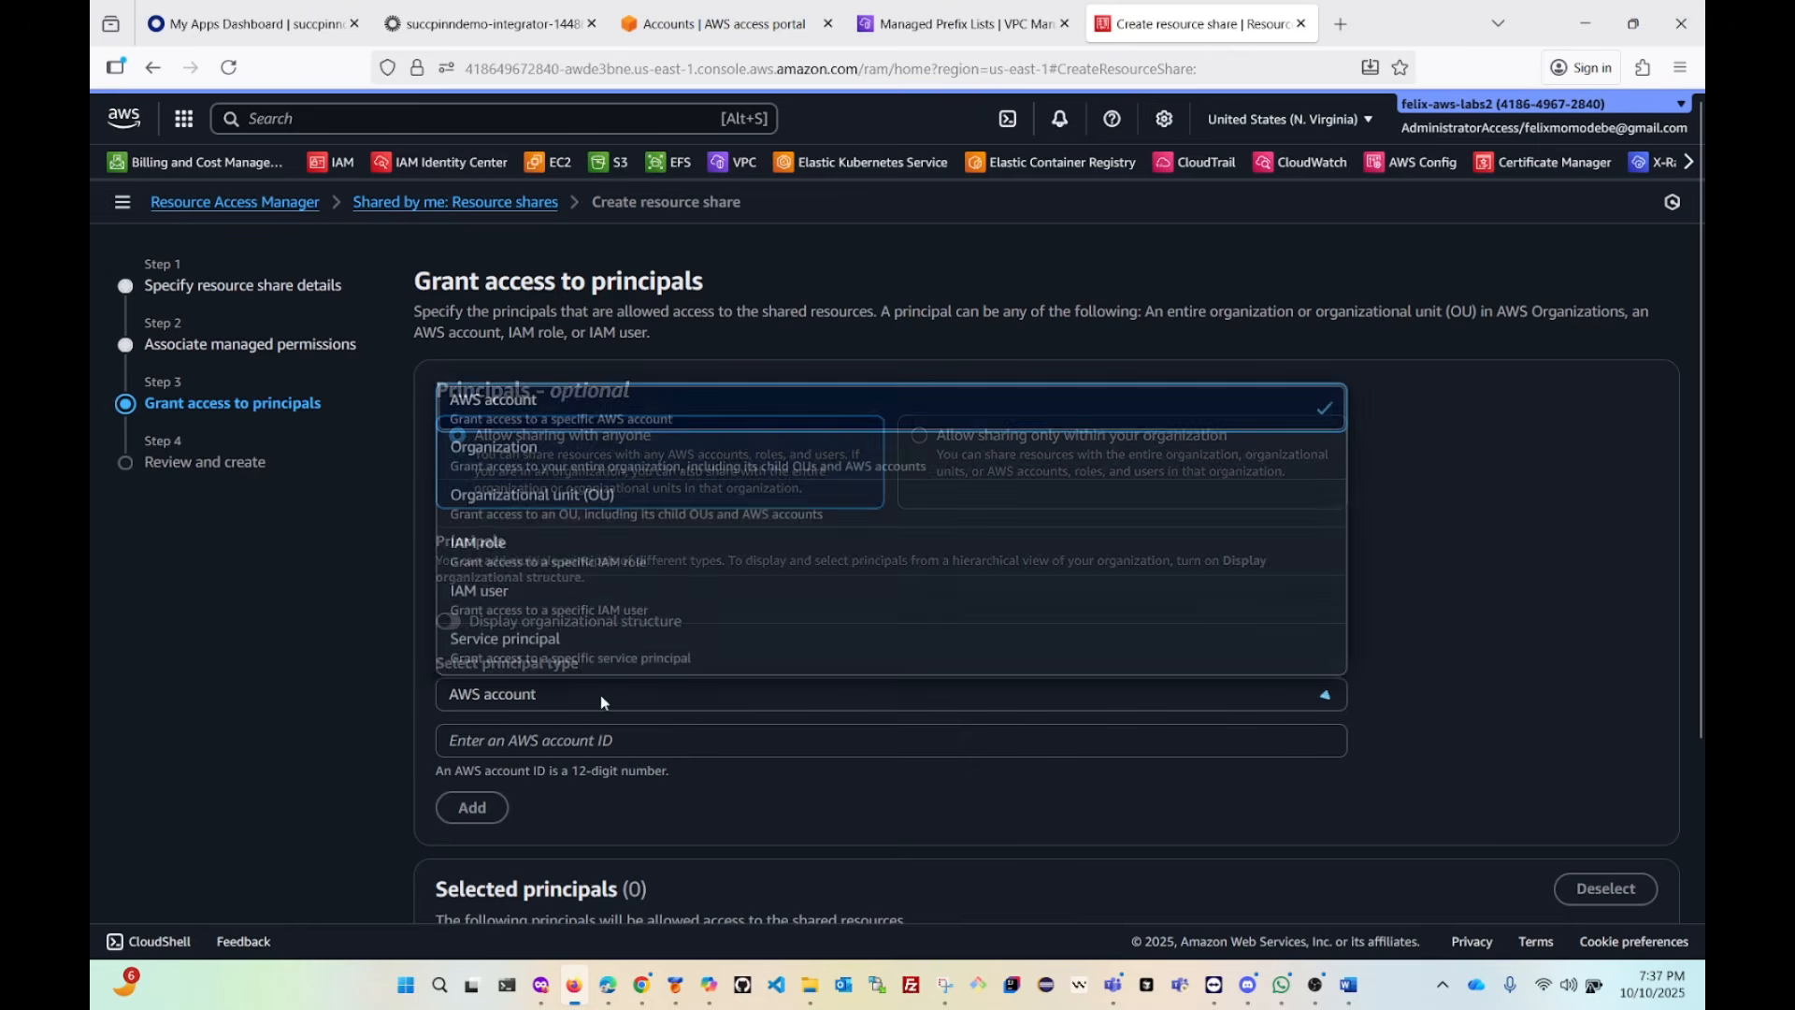
{"action": "left_click", "coordinate": [535, 701]}
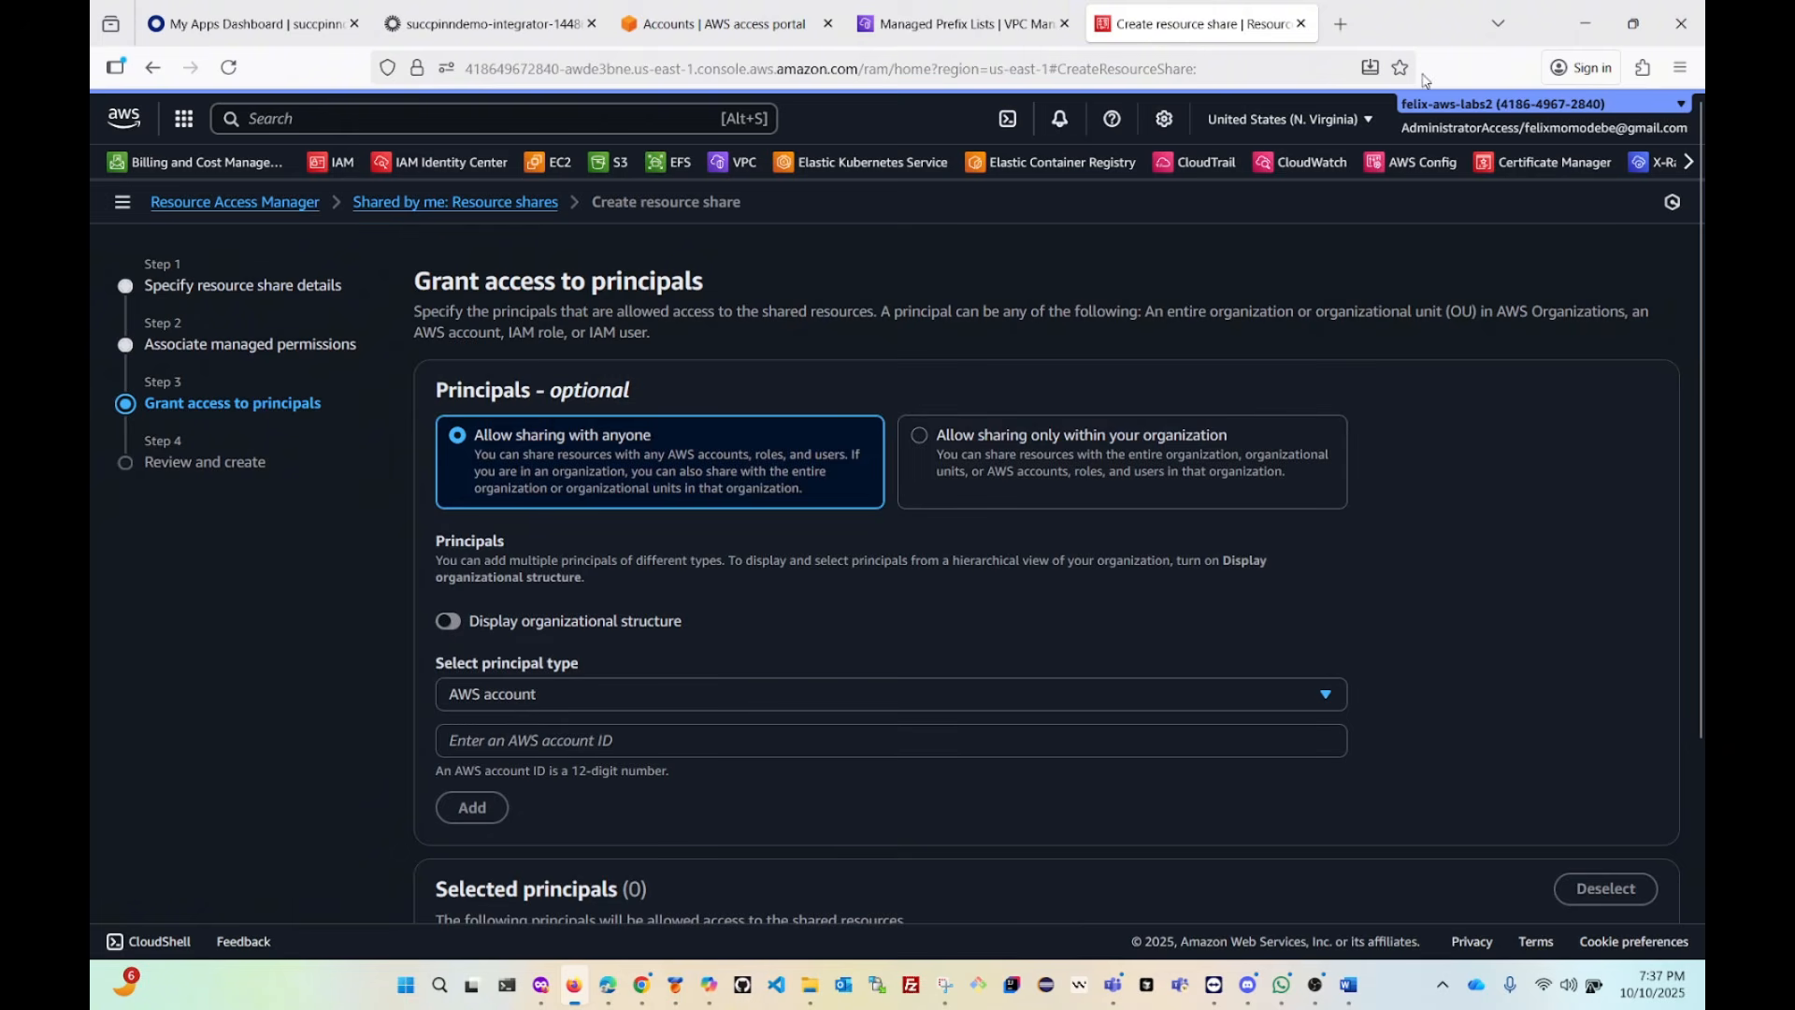
{"action": "left_click", "coordinate": [1498, 118]}
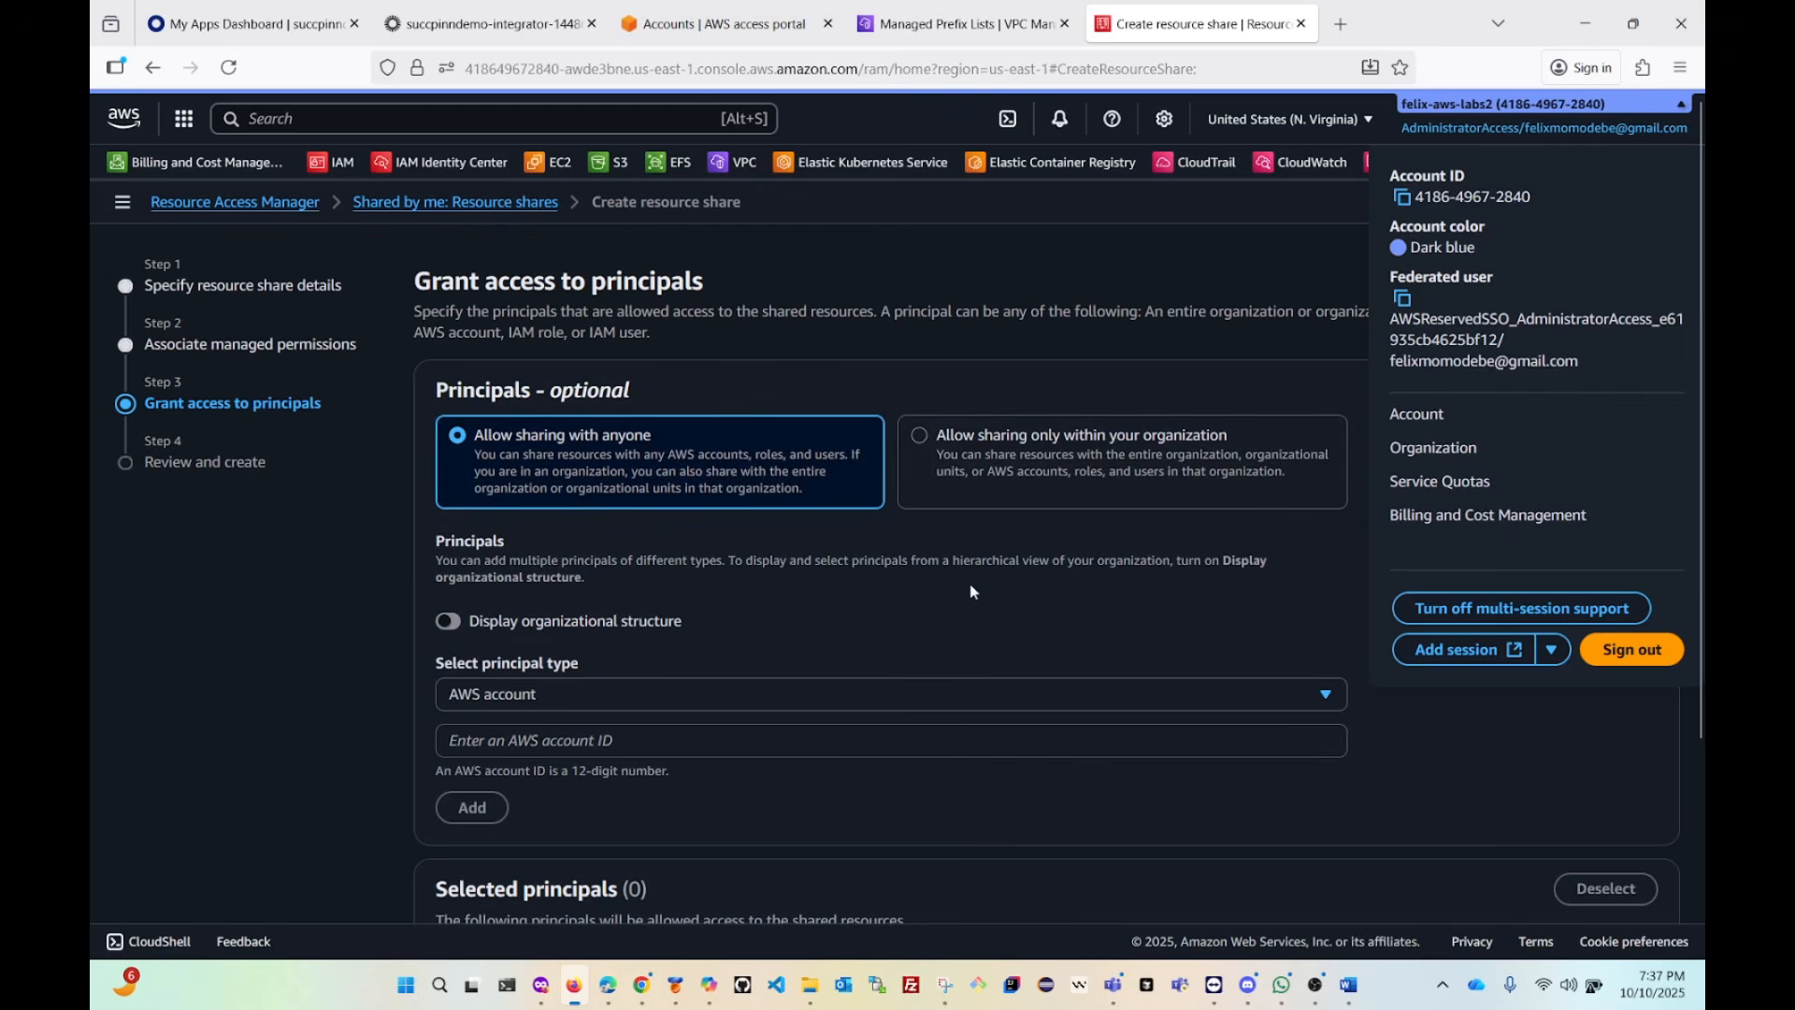
Allow sharing only within the organization and display the organizational structure for picking principals.
{"action": "left_click", "coordinate": [1044, 476]}
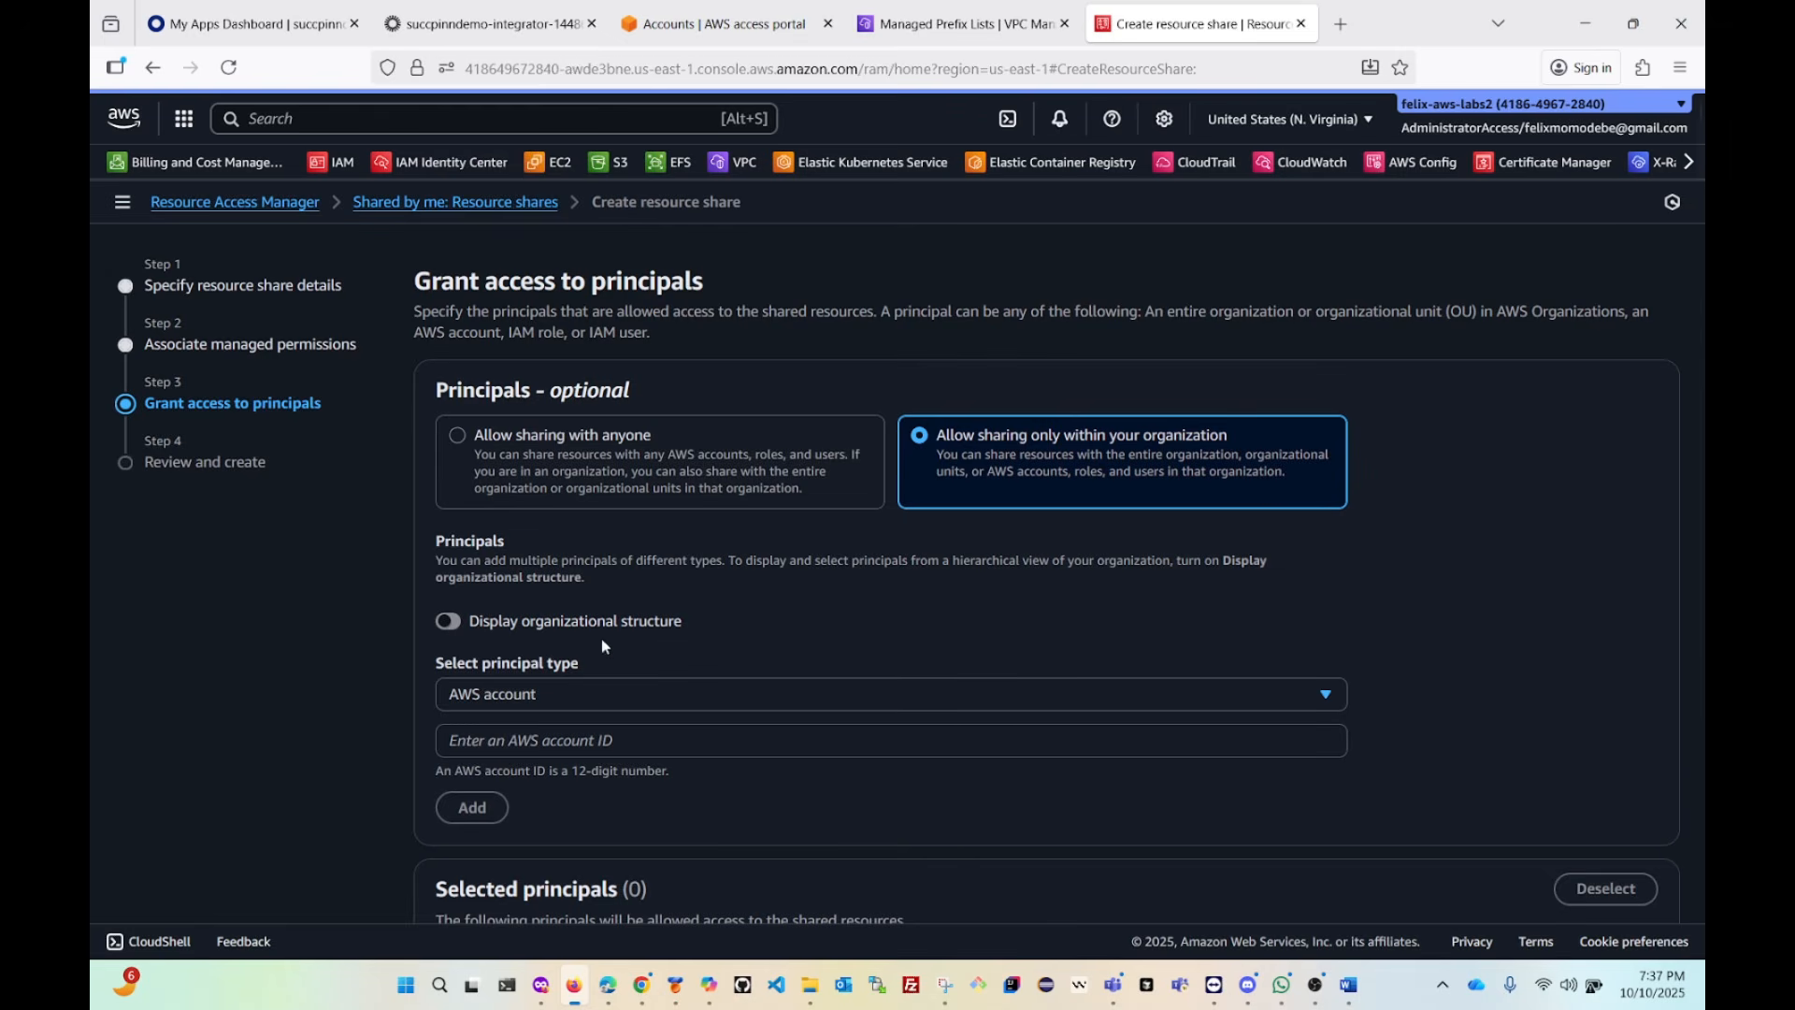
{"action": "left_click", "coordinate": [451, 624]}
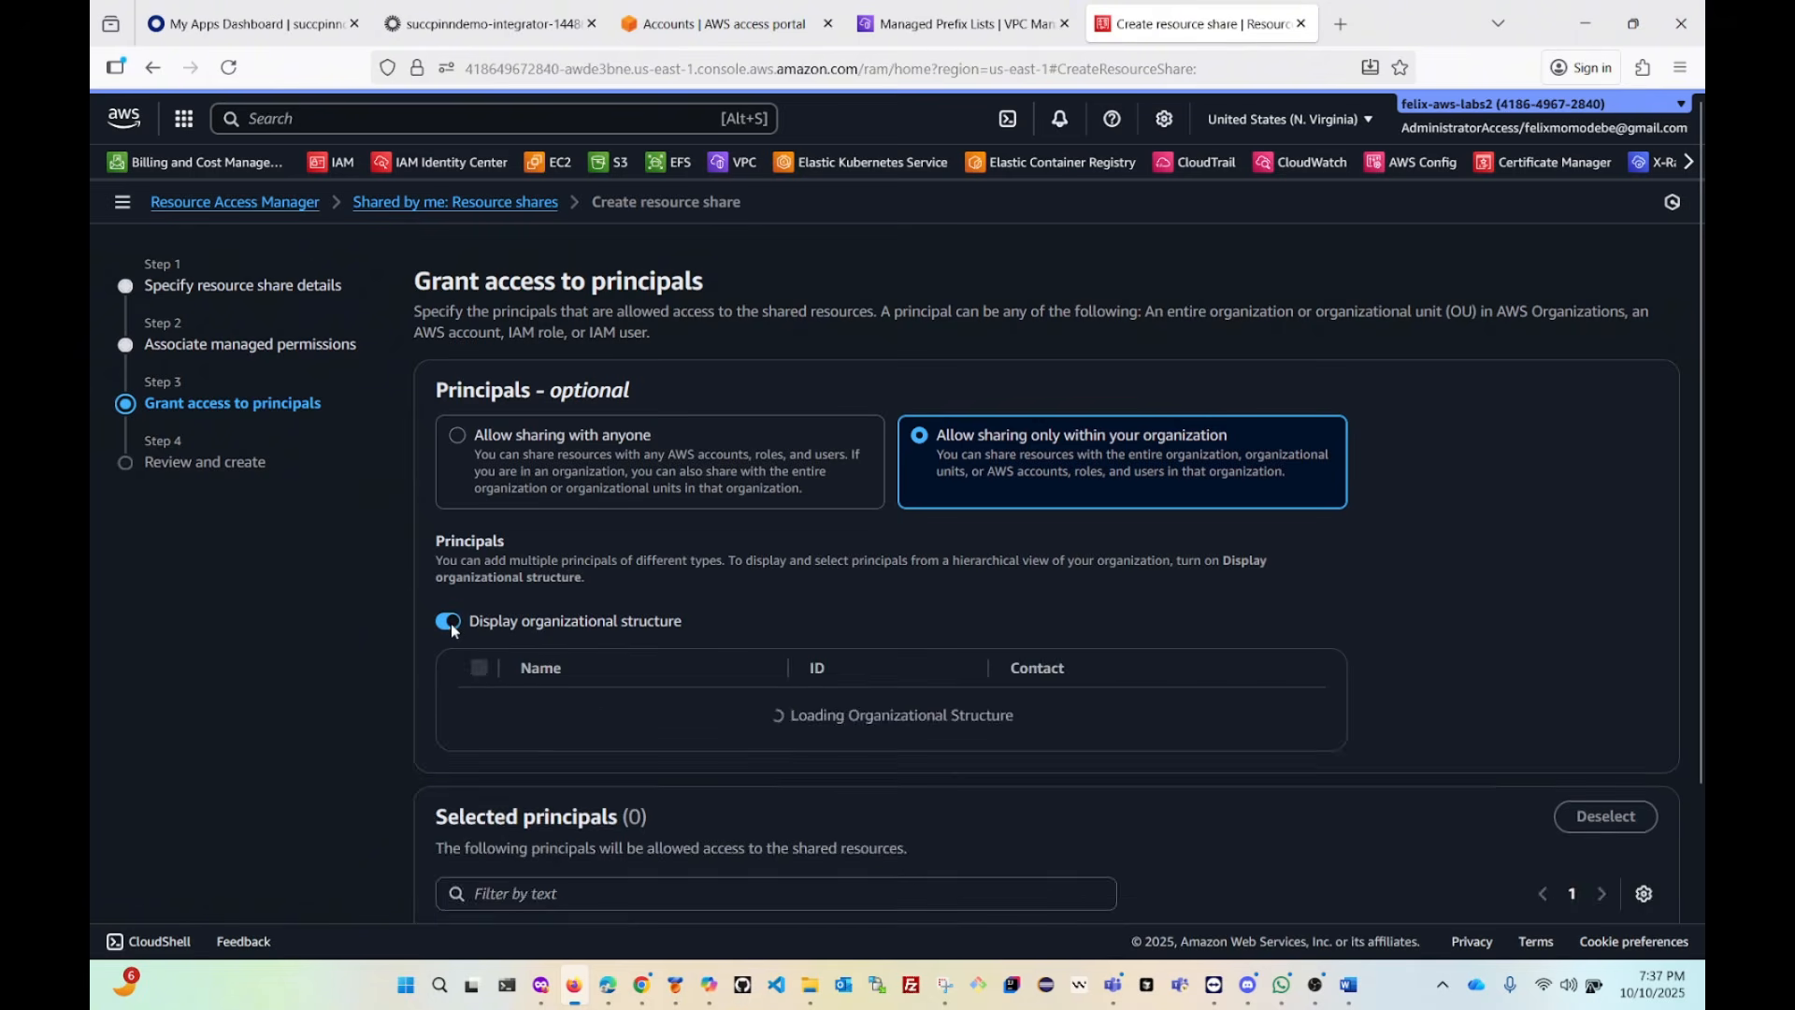
{"action": "scroll", "coordinate": [629, 470], "scroll_direction": "down", "scroll_amount": 3}
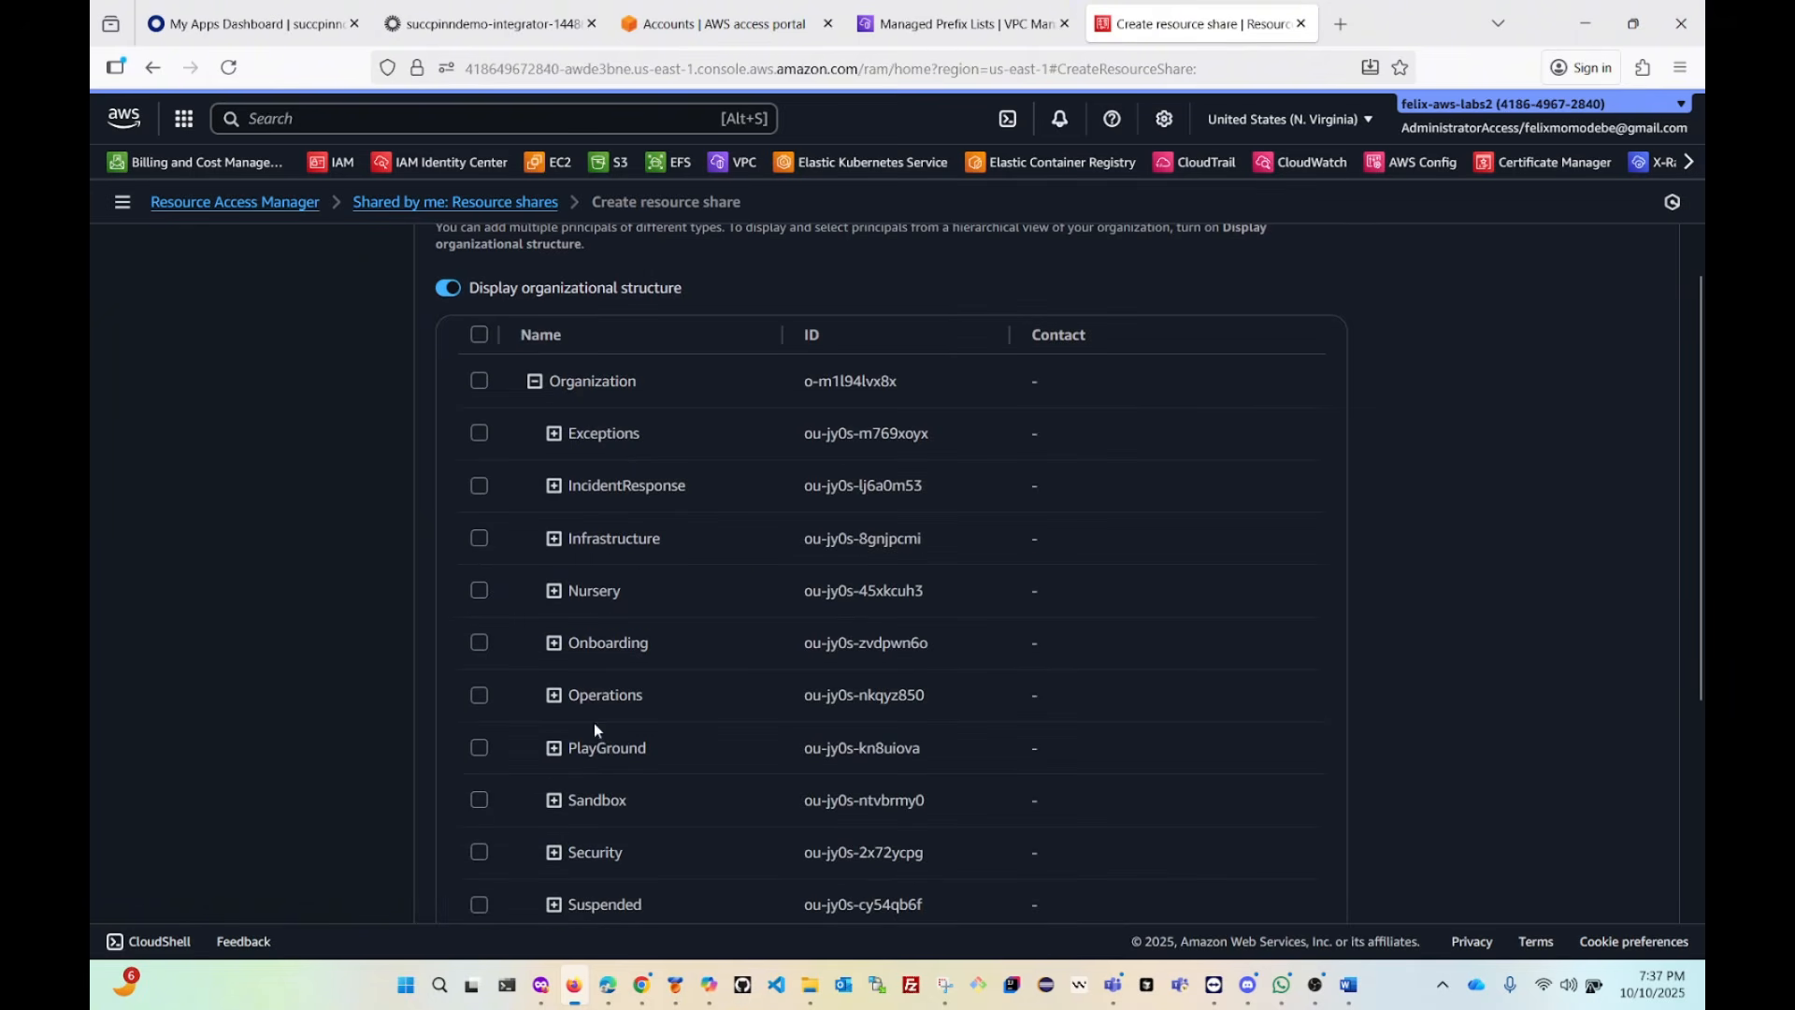
Look through the organizational units available as principals and compare them with the account list in the AWS access portal.
{"action": "scroll", "coordinate": [598, 673], "scroll_direction": "up", "scroll_amount": 2}
{"action": "scroll", "coordinate": [599, 673], "scroll_direction": "down", "scroll_amount": 3}
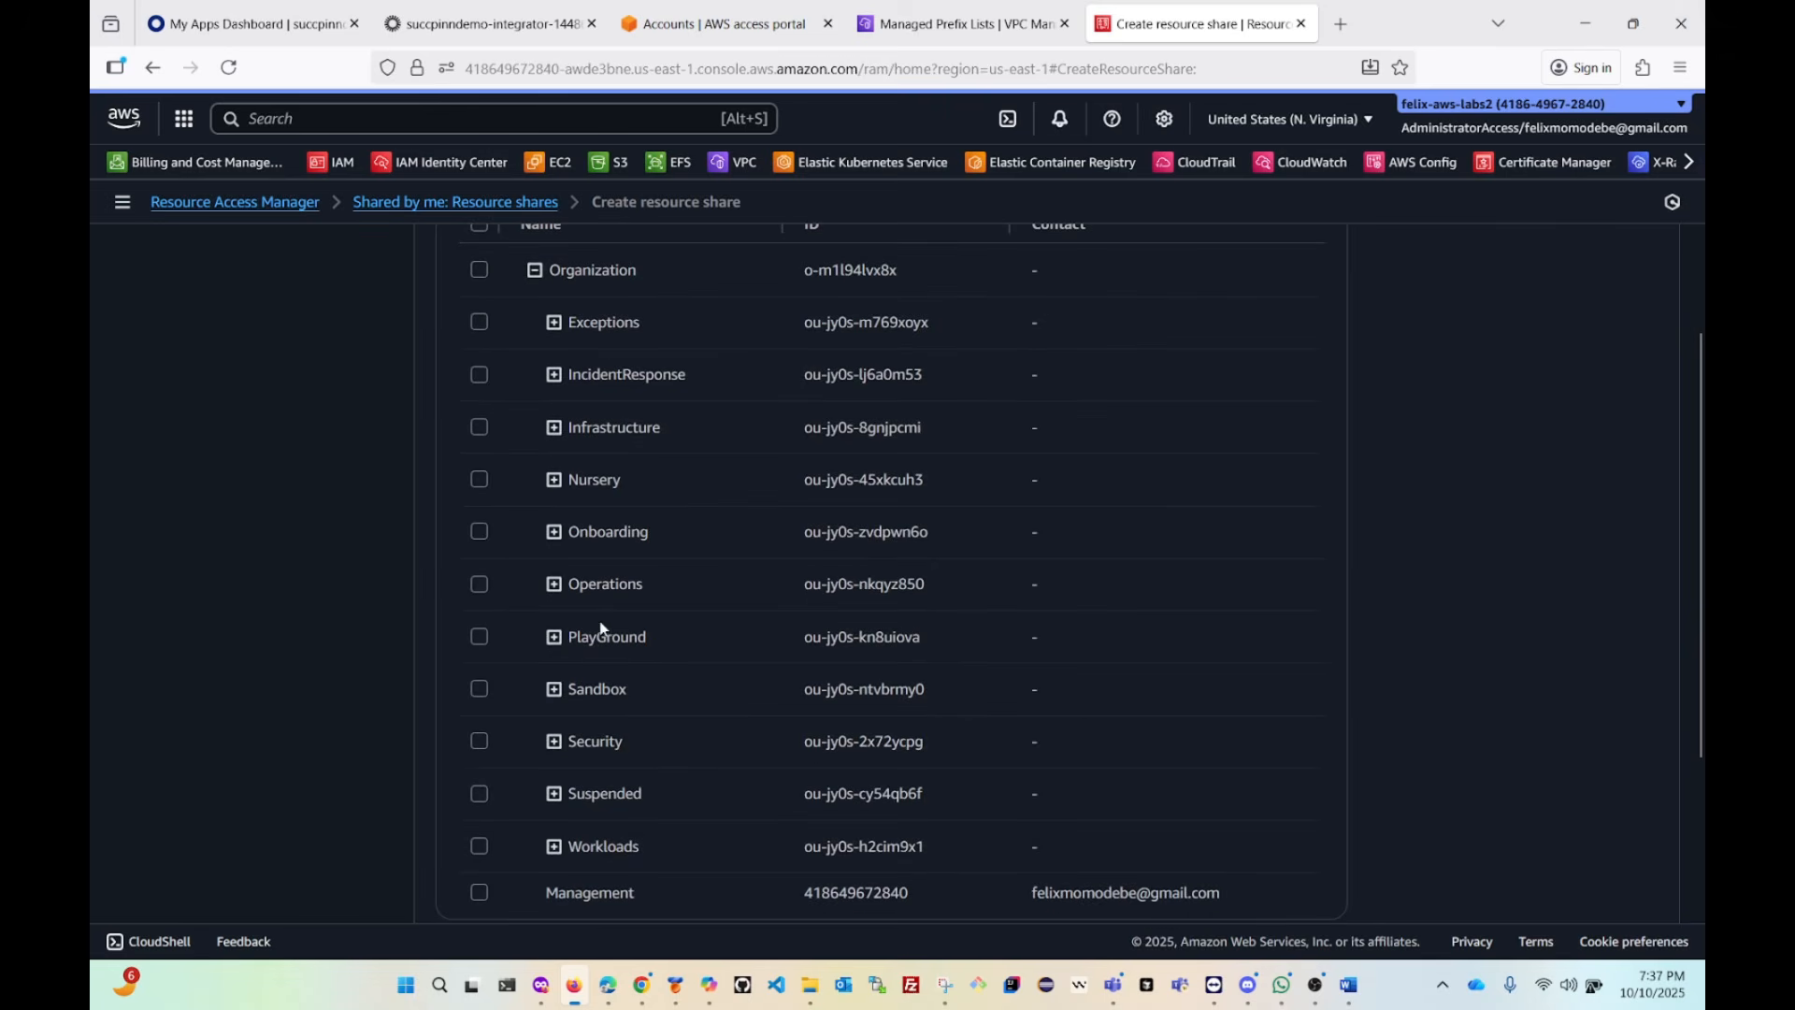
{"action": "scroll", "coordinate": [602, 598], "scroll_direction": "up", "scroll_amount": 3}
{"action": "scroll", "coordinate": [603, 598], "scroll_direction": "down", "scroll_amount": 1}
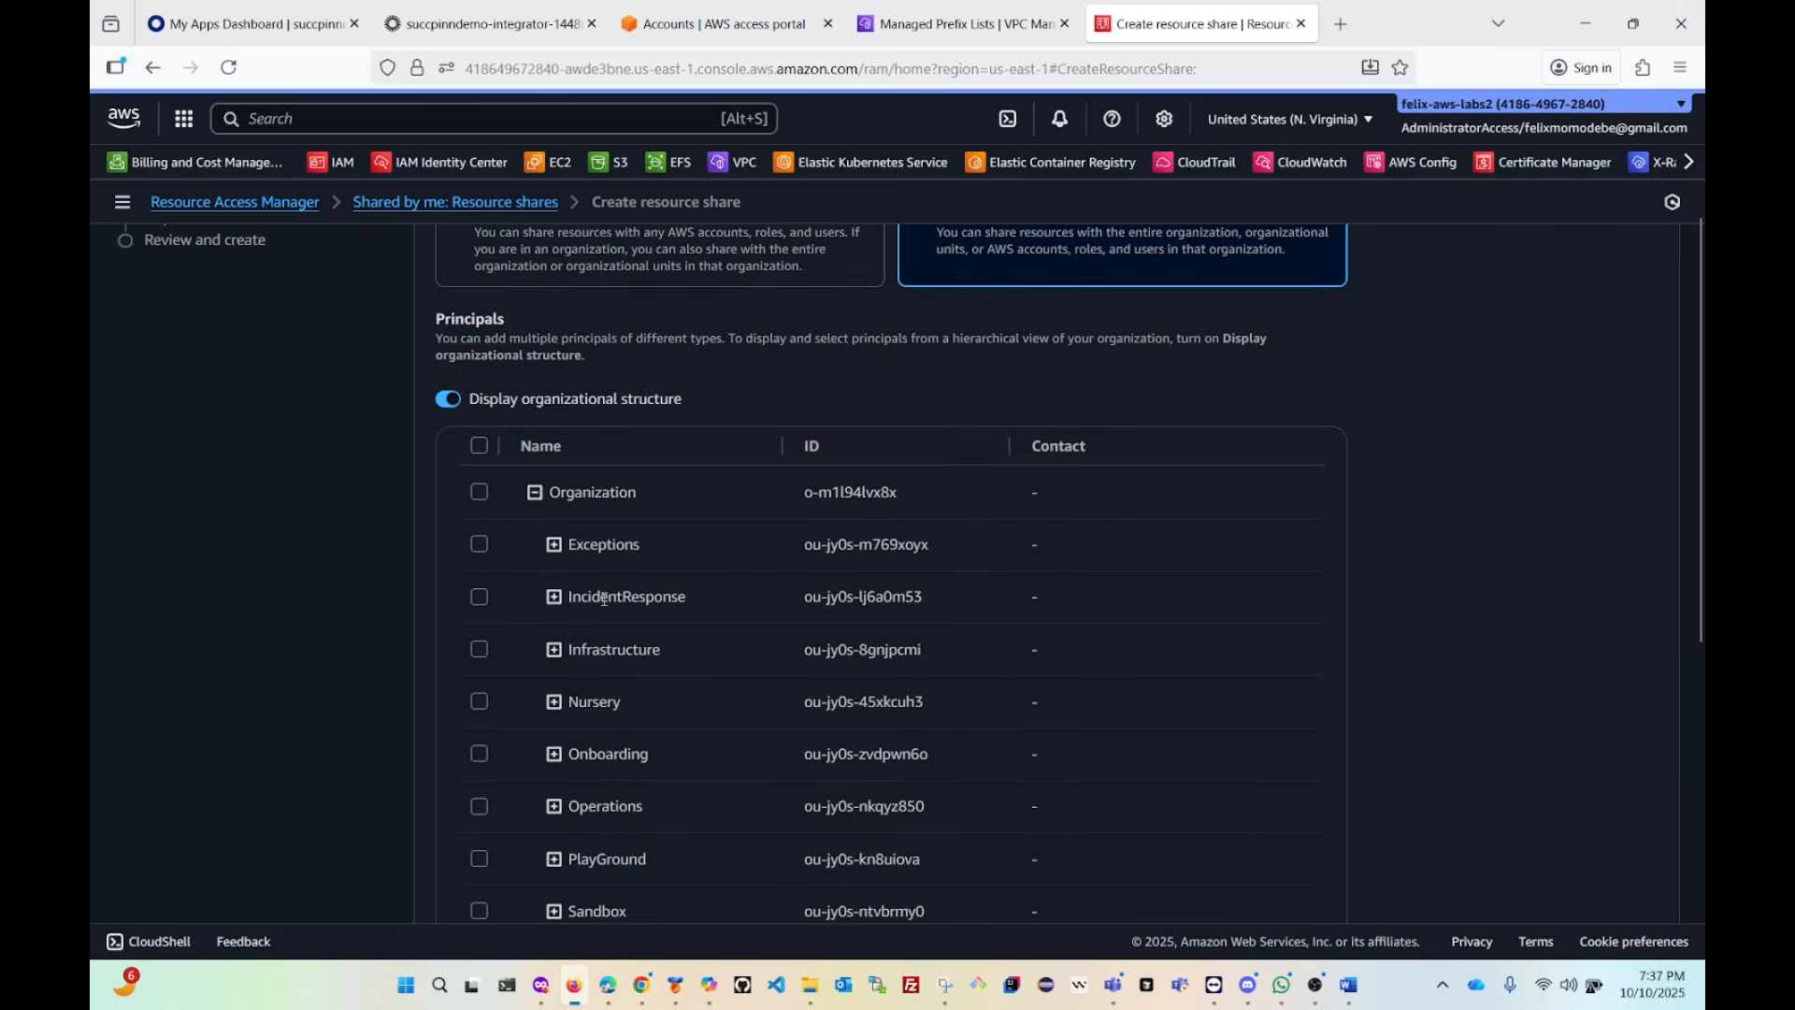
{"action": "scroll", "coordinate": [602, 608], "scroll_direction": "down", "scroll_amount": 1}
{"action": "scroll", "coordinate": [602, 607], "scroll_direction": "up", "scroll_amount": 2}
{"action": "left_click", "coordinate": [704, 25]}
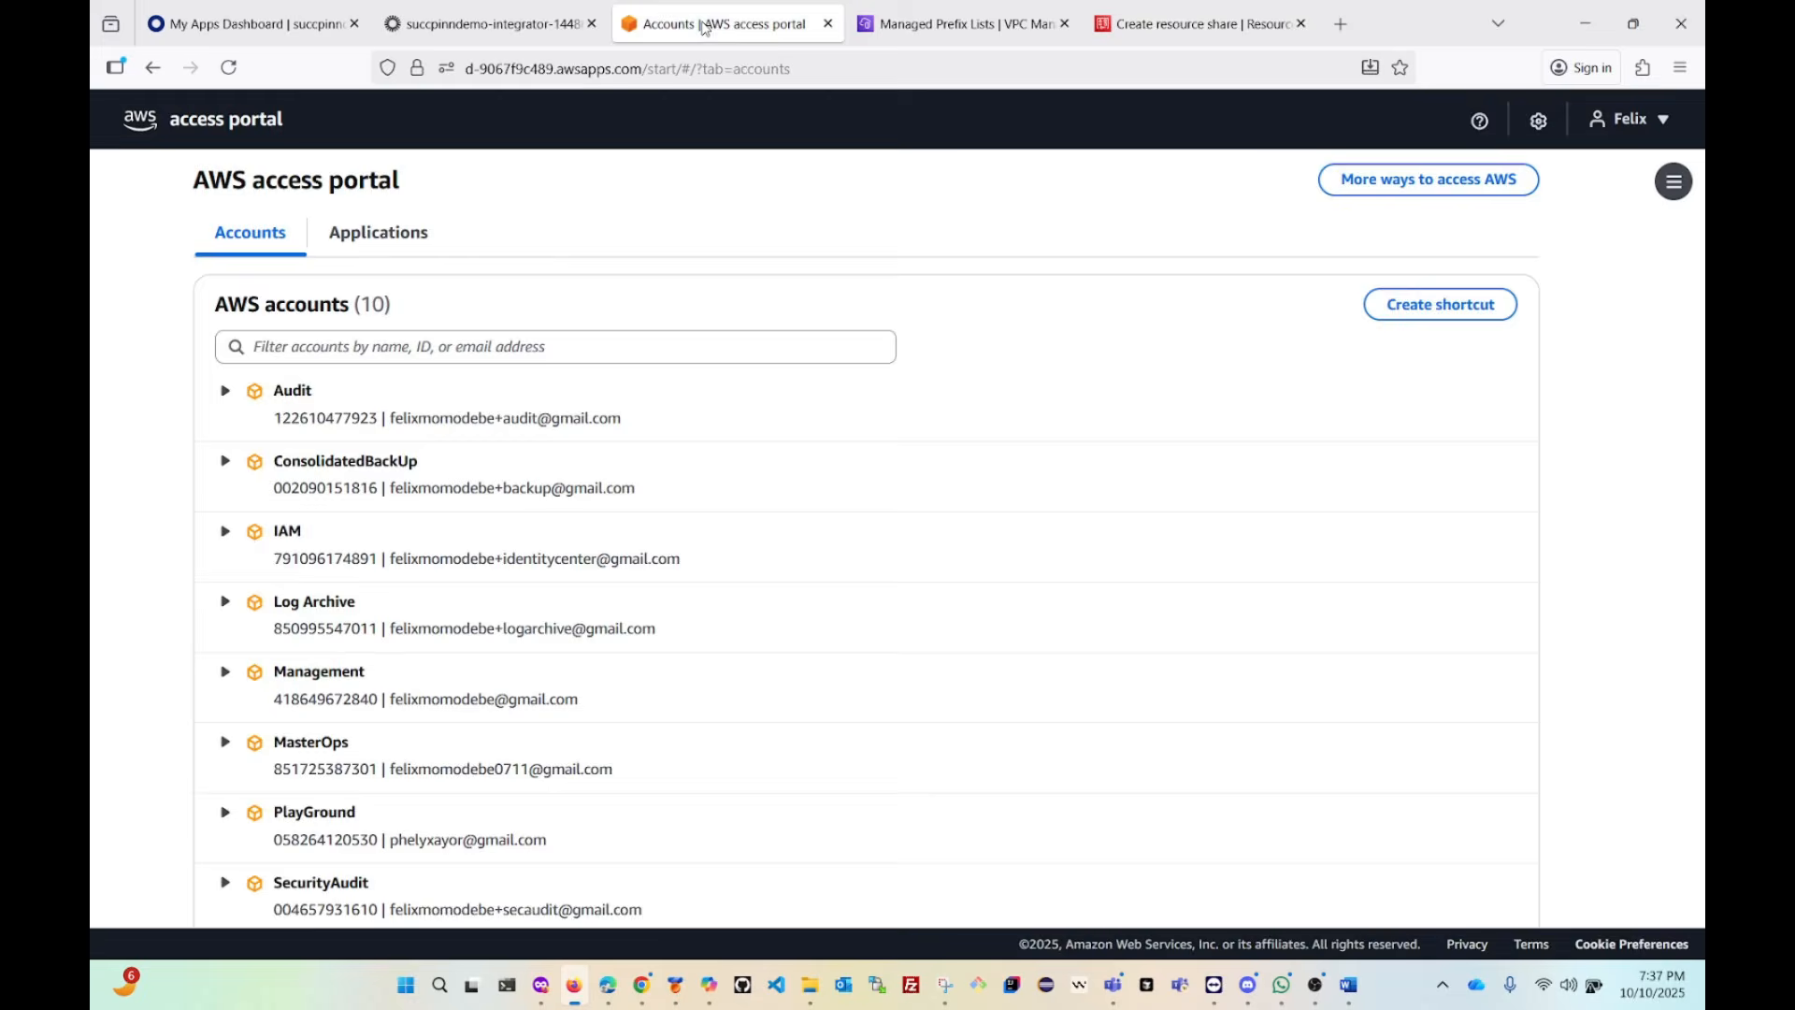
{"action": "left_click", "coordinate": [1157, 26]}
{"action": "scroll", "coordinate": [635, 458], "scroll_direction": "down", "scroll_amount": 2}
{"action": "scroll", "coordinate": [645, 455], "scroll_direction": "up", "scroll_amount": 2}
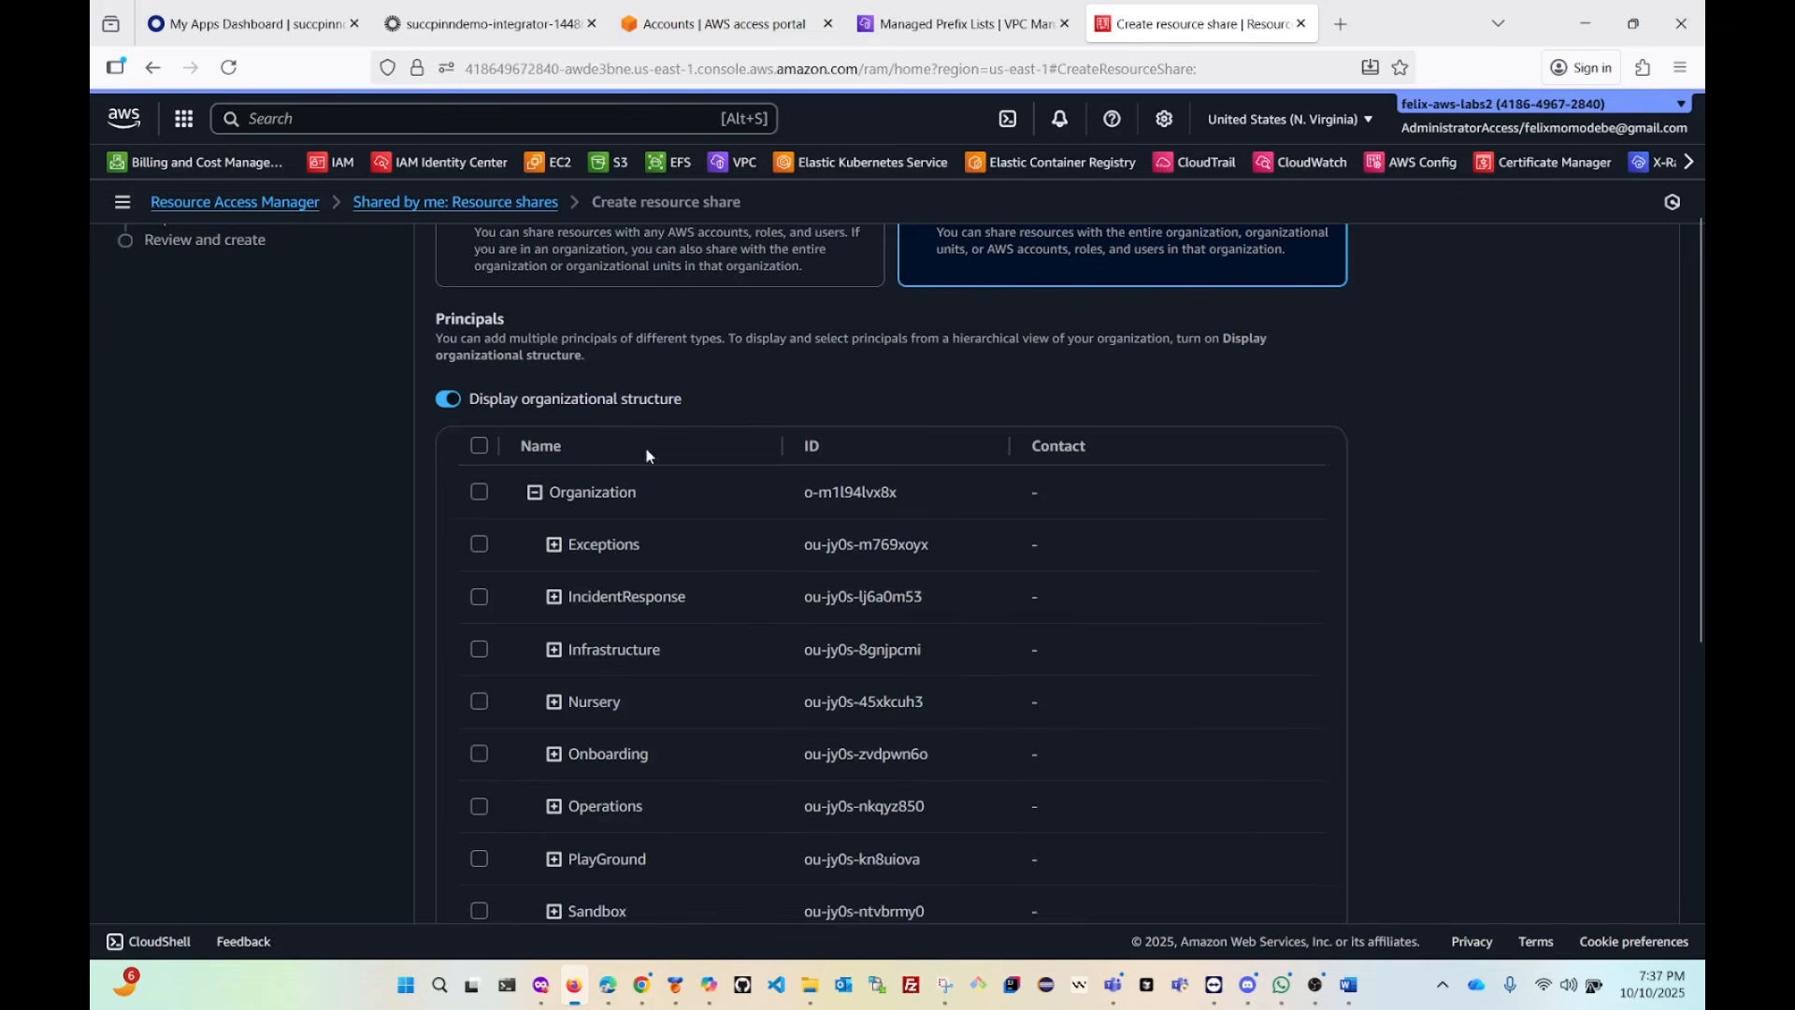
Expand the PlayGround organizational unit and select the PlayGround account inside it as a principal.
{"action": "scroll", "coordinate": [645, 458], "scroll_direction": "down", "scroll_amount": 2}
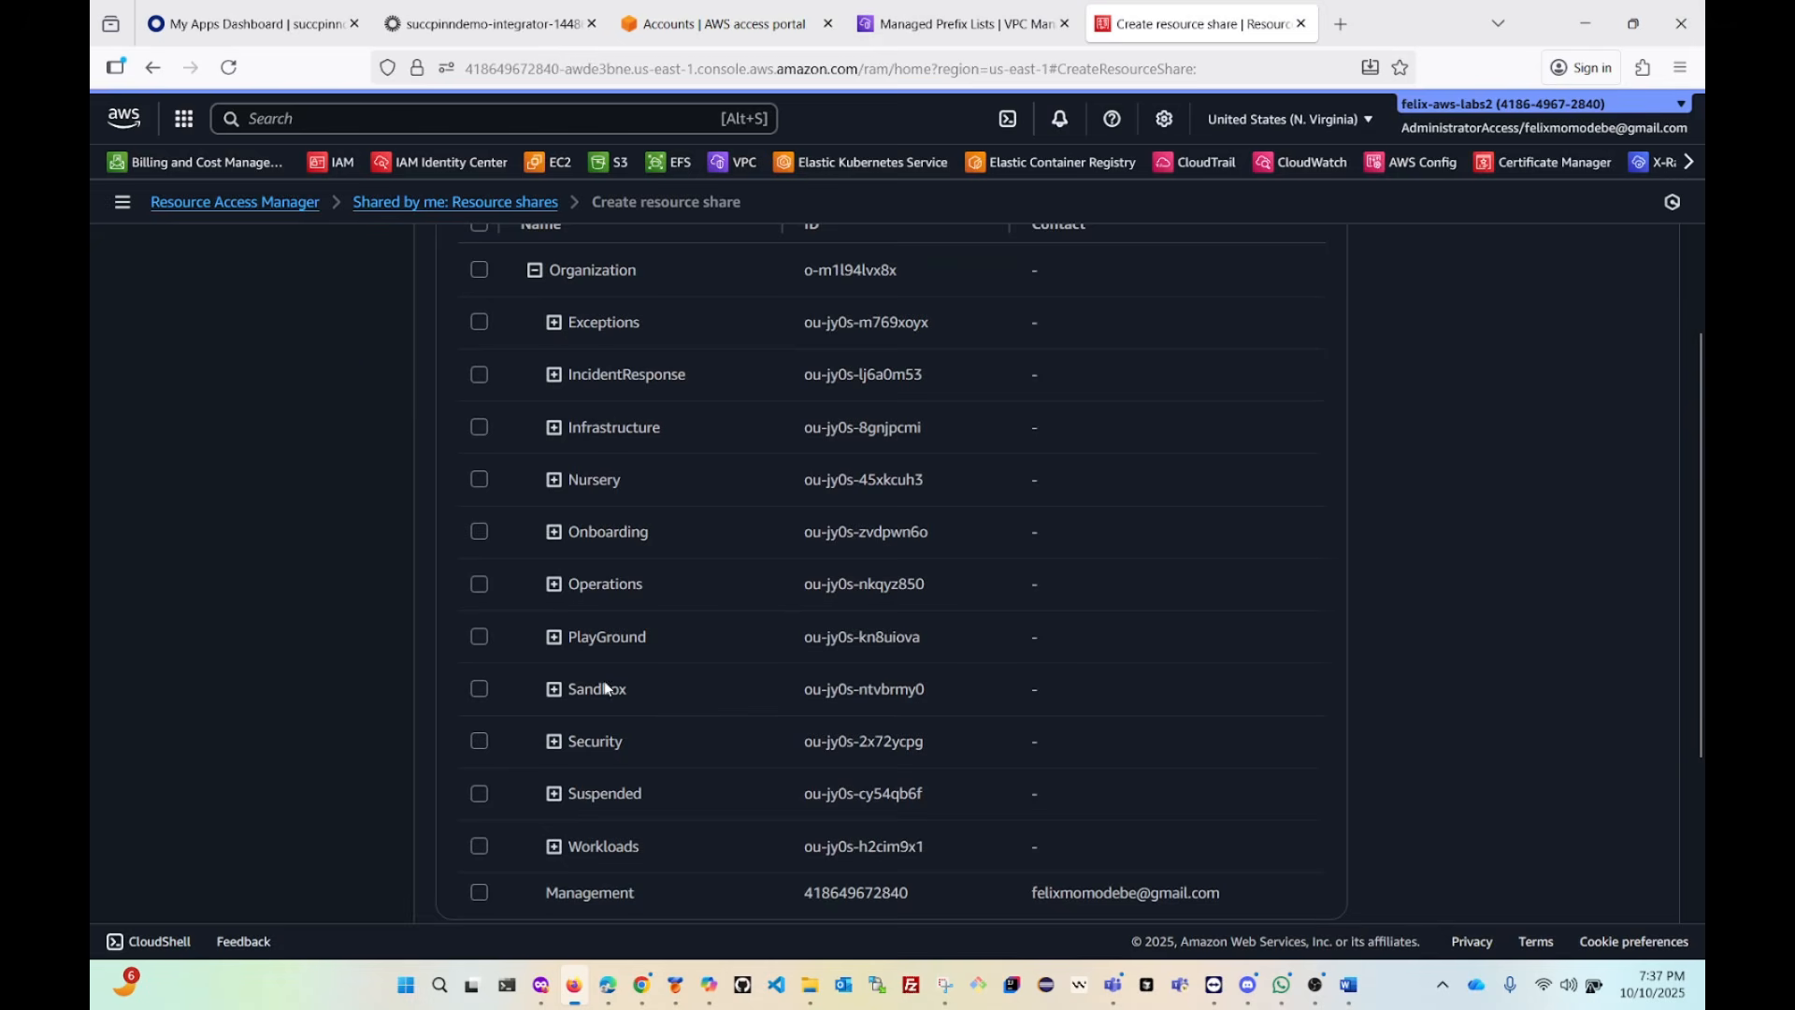
{"action": "scroll", "coordinate": [602, 732], "scroll_direction": "down", "scroll_amount": 1}
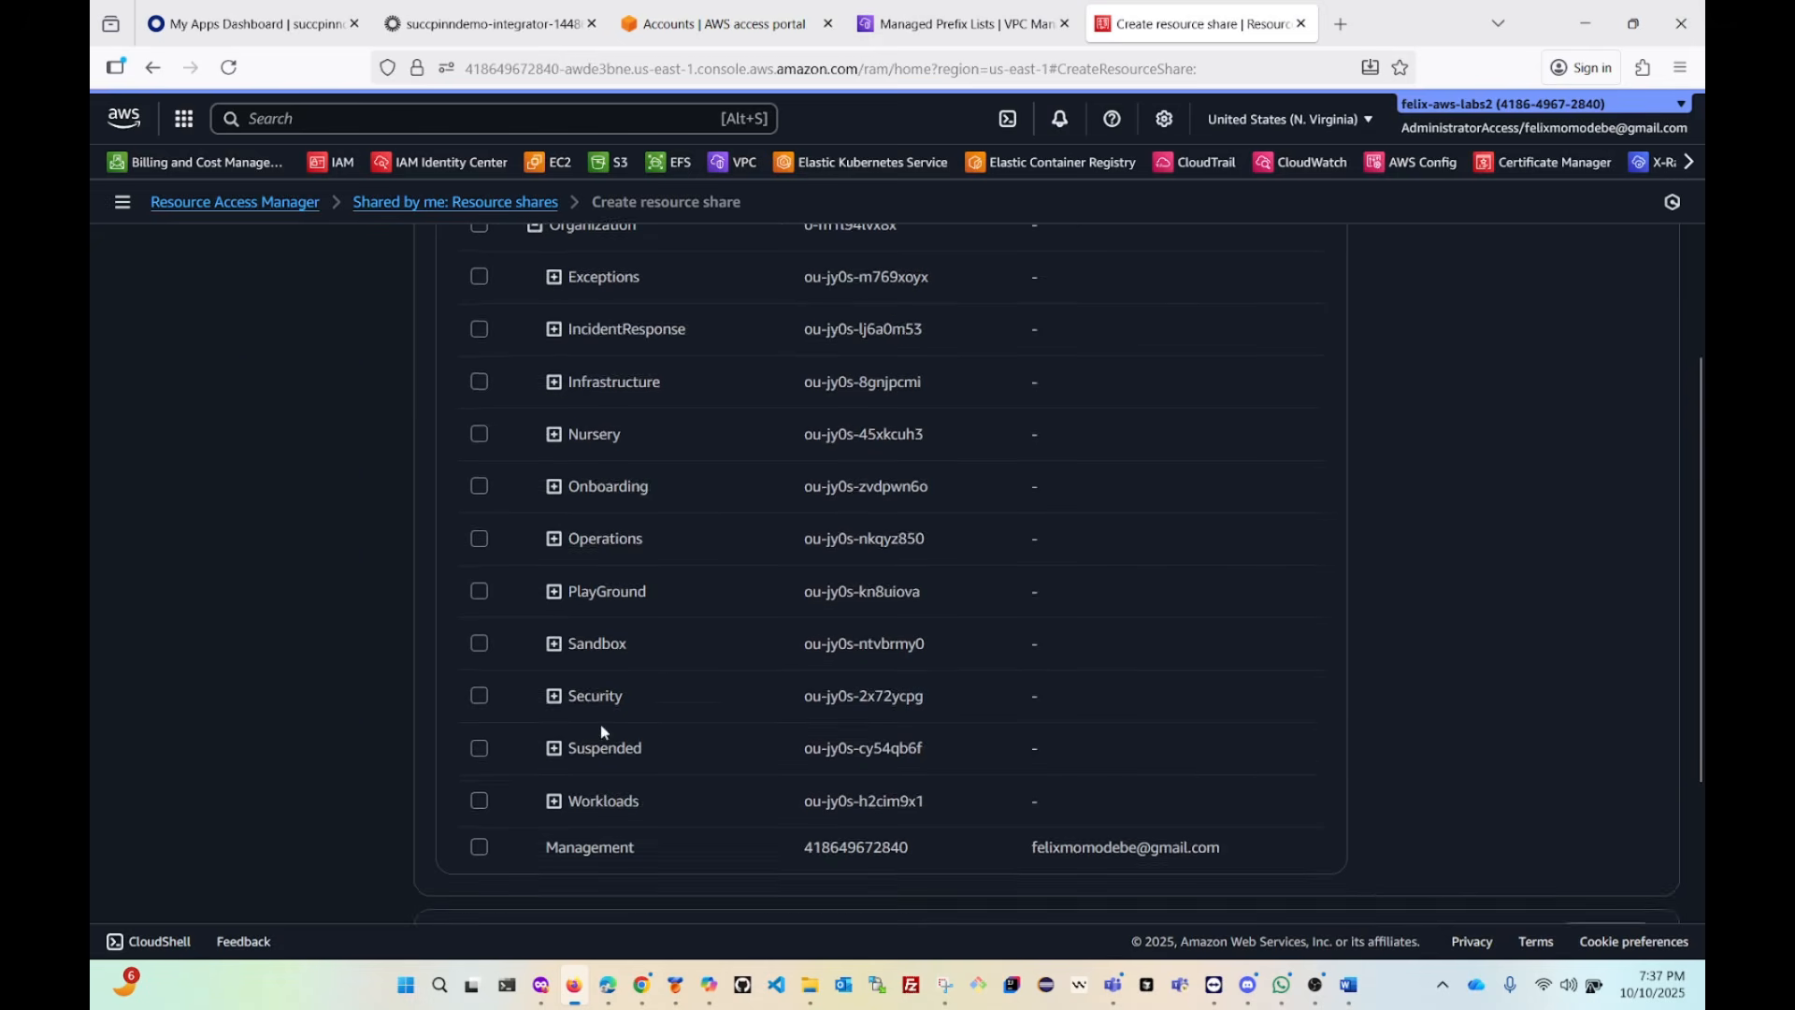
{"action": "scroll", "coordinate": [602, 732], "scroll_direction": "down", "scroll_amount": 1}
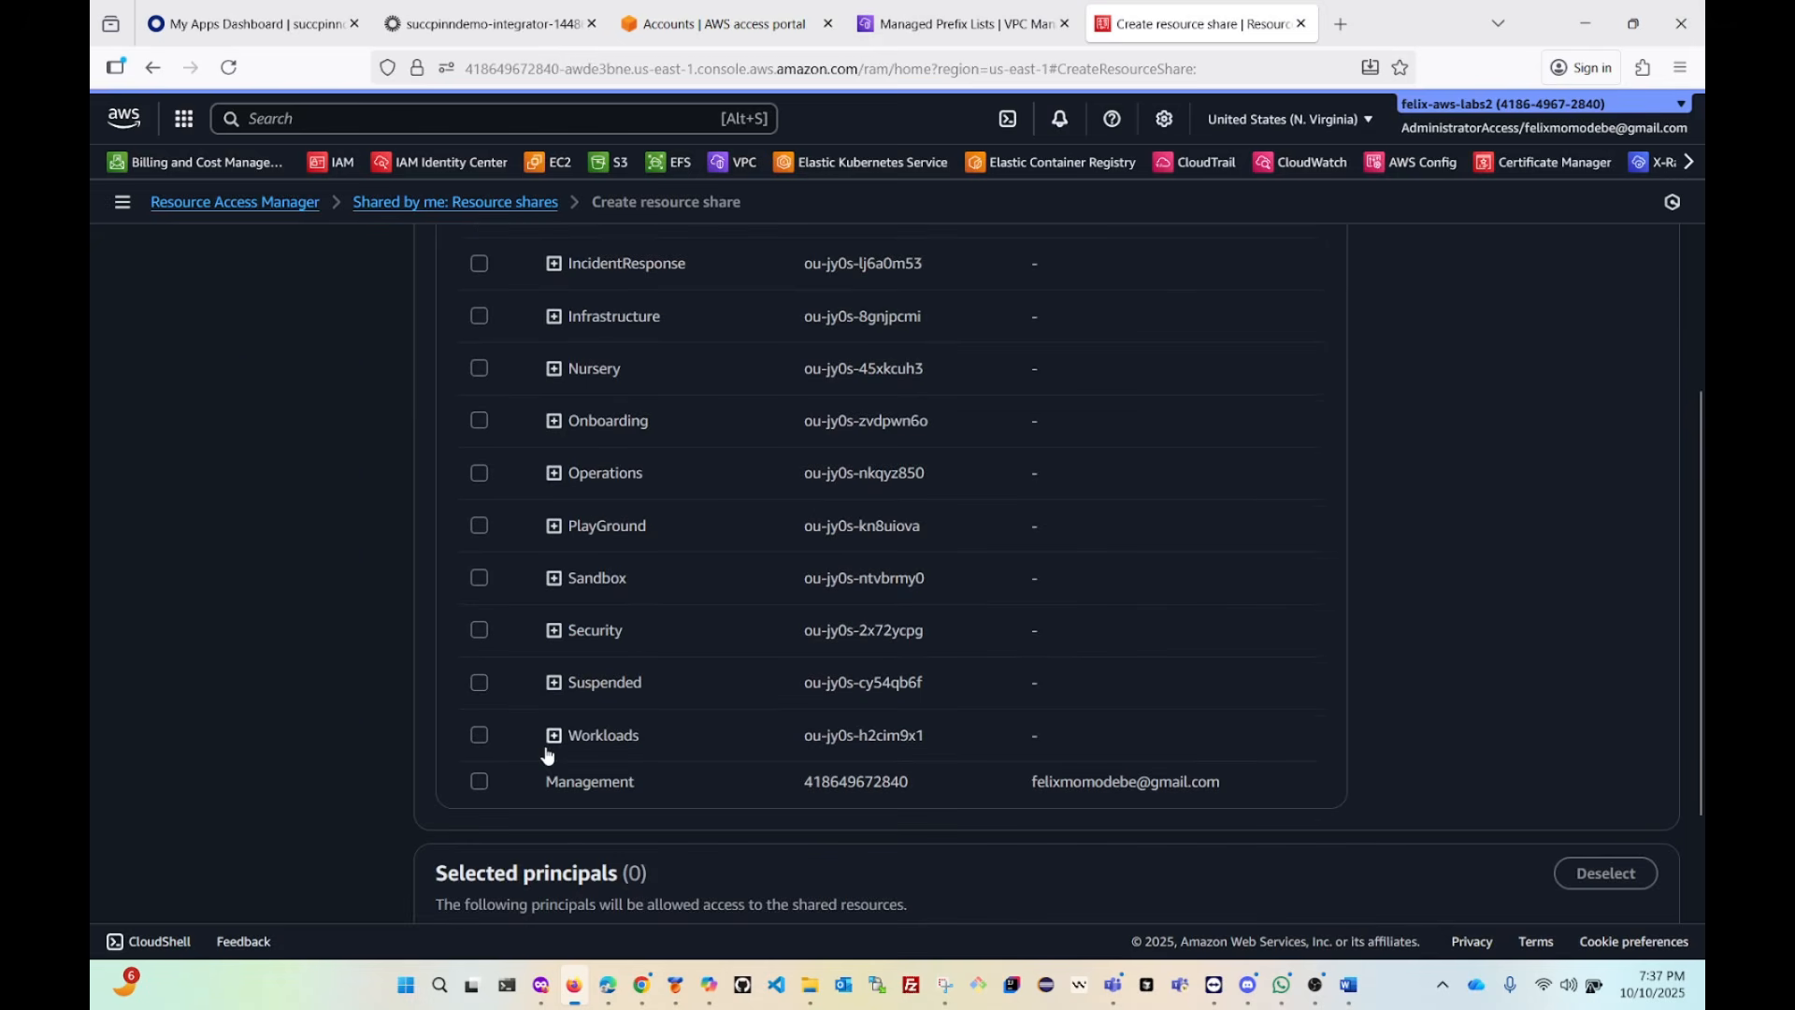
{"action": "left_click", "coordinate": [554, 526]}
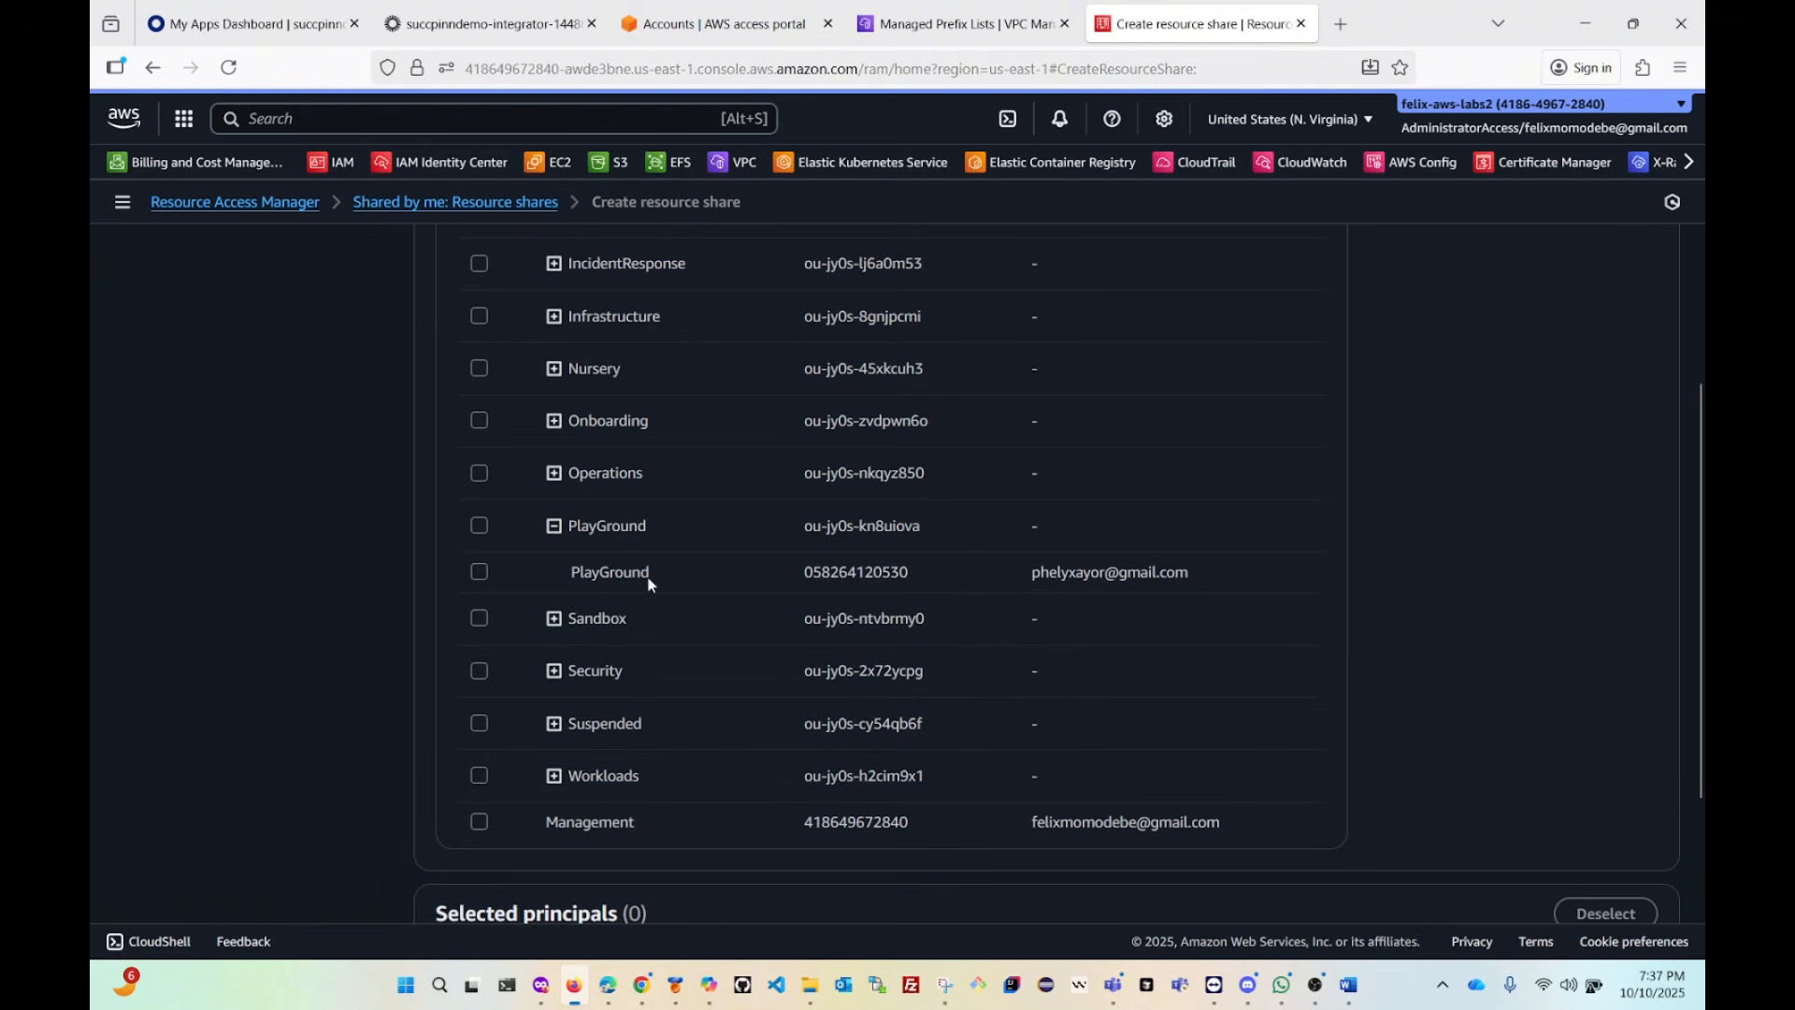
{"action": "left_click", "coordinate": [481, 574]}
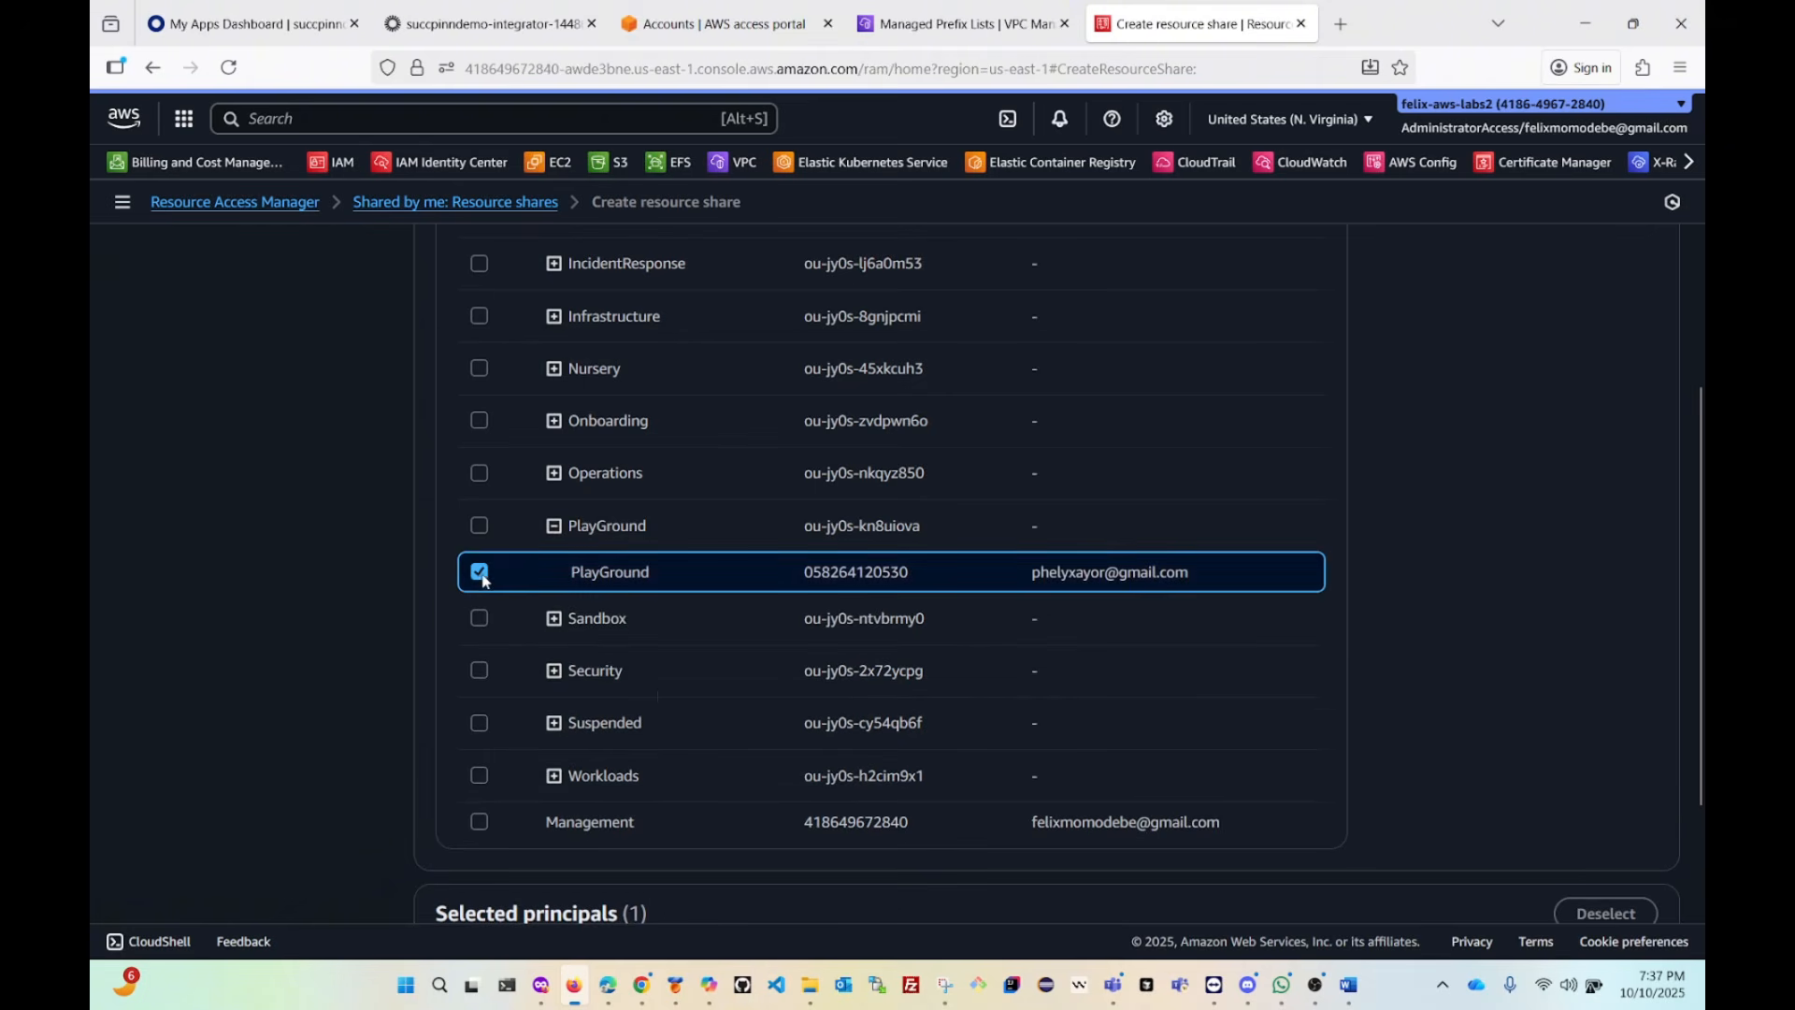
Consult the account list in the AWS access portal and select the MasterOps account under Operations as another principal.
{"action": "scroll", "coordinate": [661, 693], "scroll_direction": "up", "scroll_amount": 3}
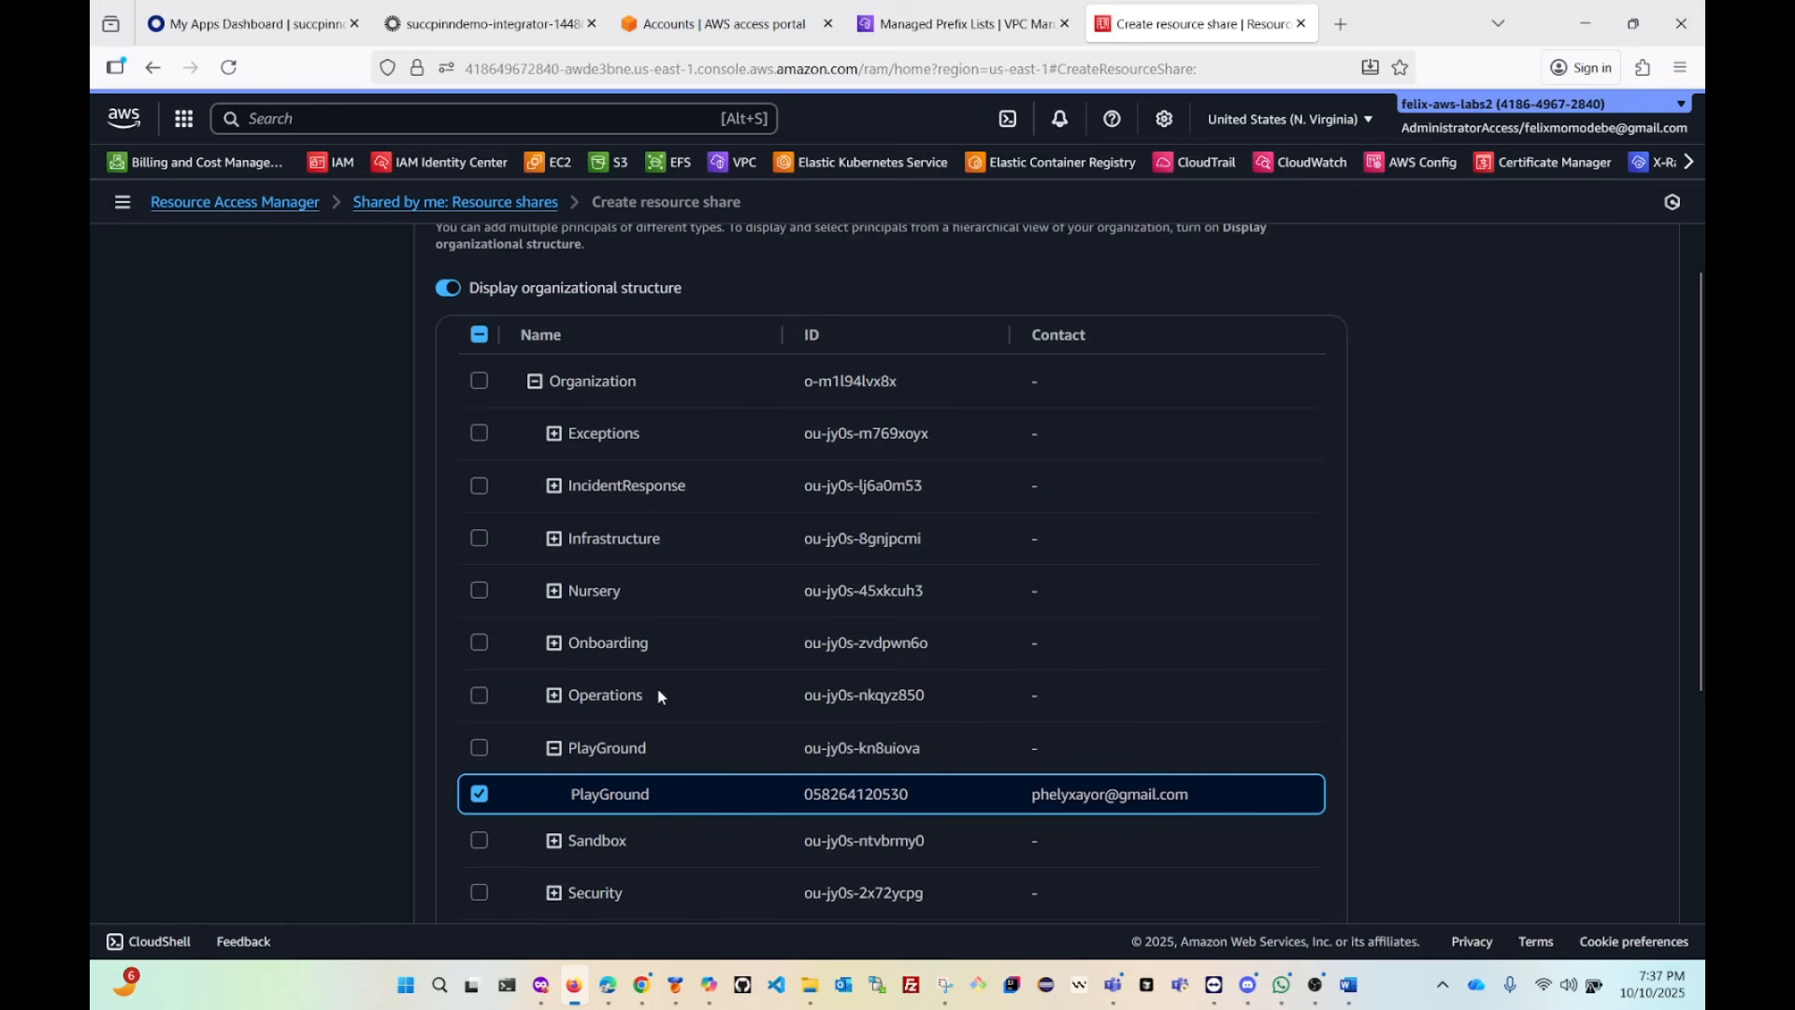
{"action": "scroll", "coordinate": [658, 696], "scroll_direction": "up", "scroll_amount": 2}
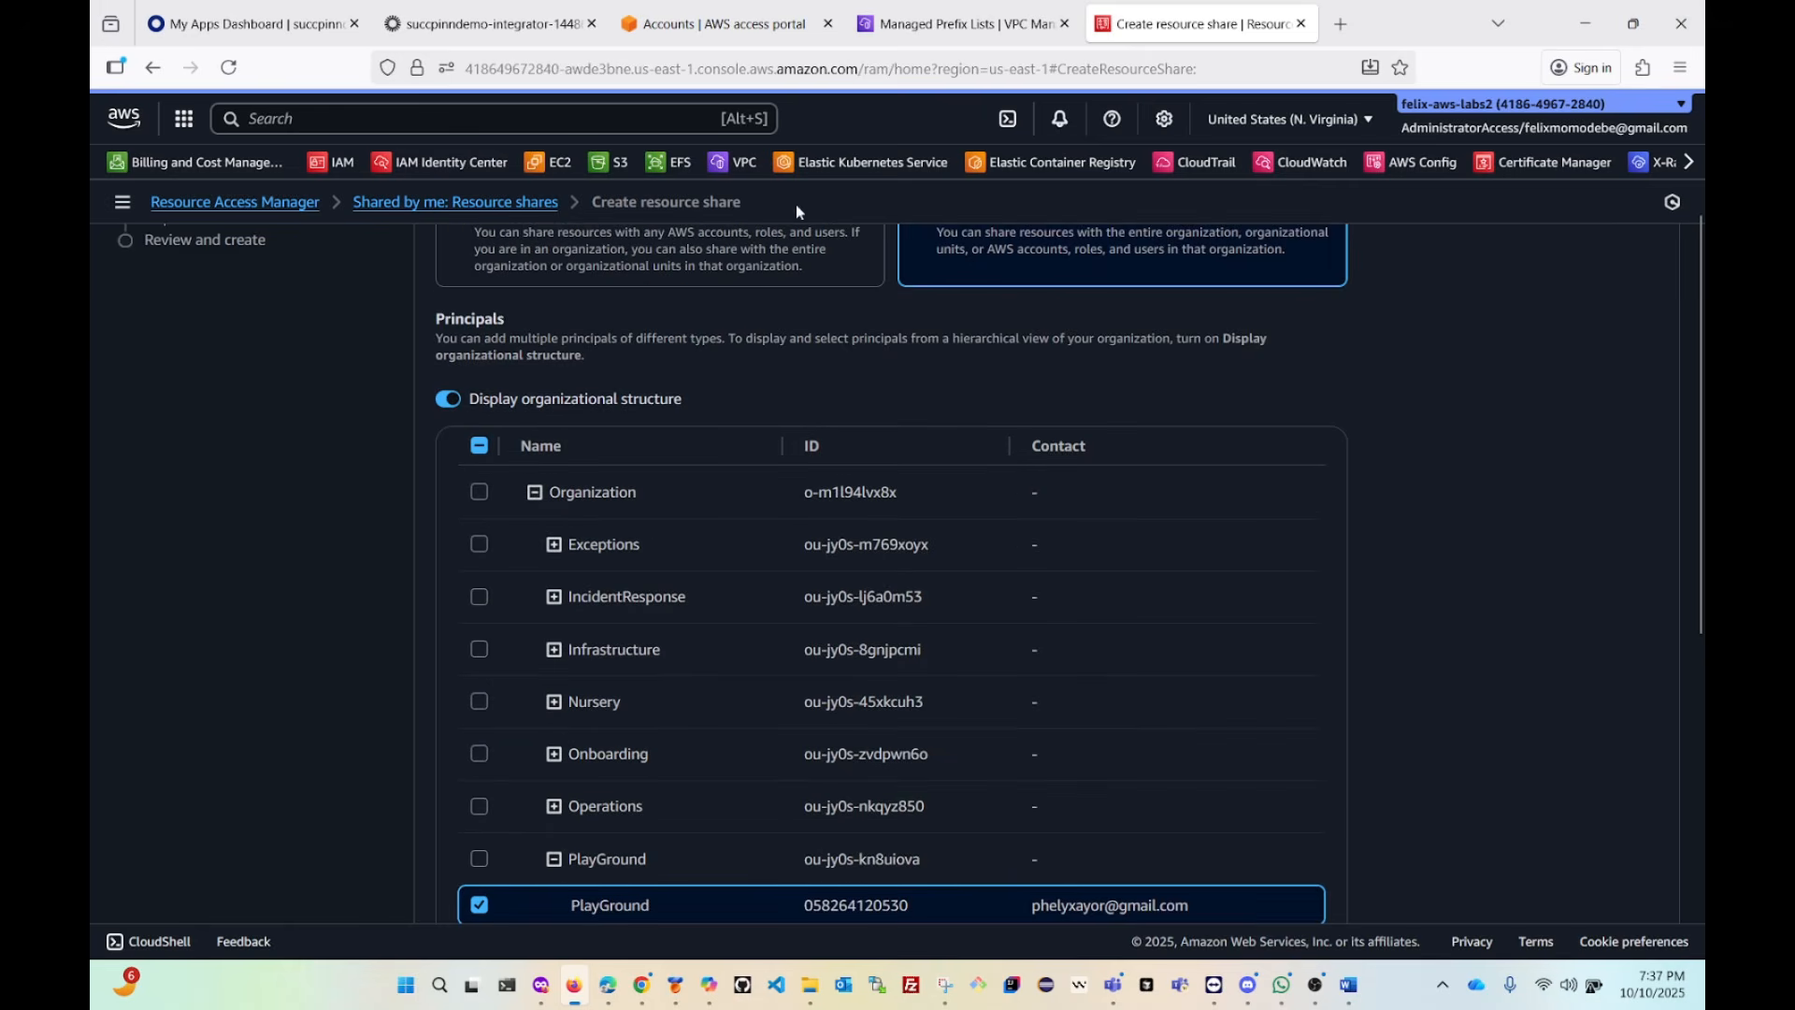
{"action": "left_click", "coordinate": [703, 26]}
{"action": "scroll", "coordinate": [415, 760], "scroll_direction": "down", "scroll_amount": 3}
{"action": "scroll", "coordinate": [373, 655], "scroll_direction": "up", "scroll_amount": 2}
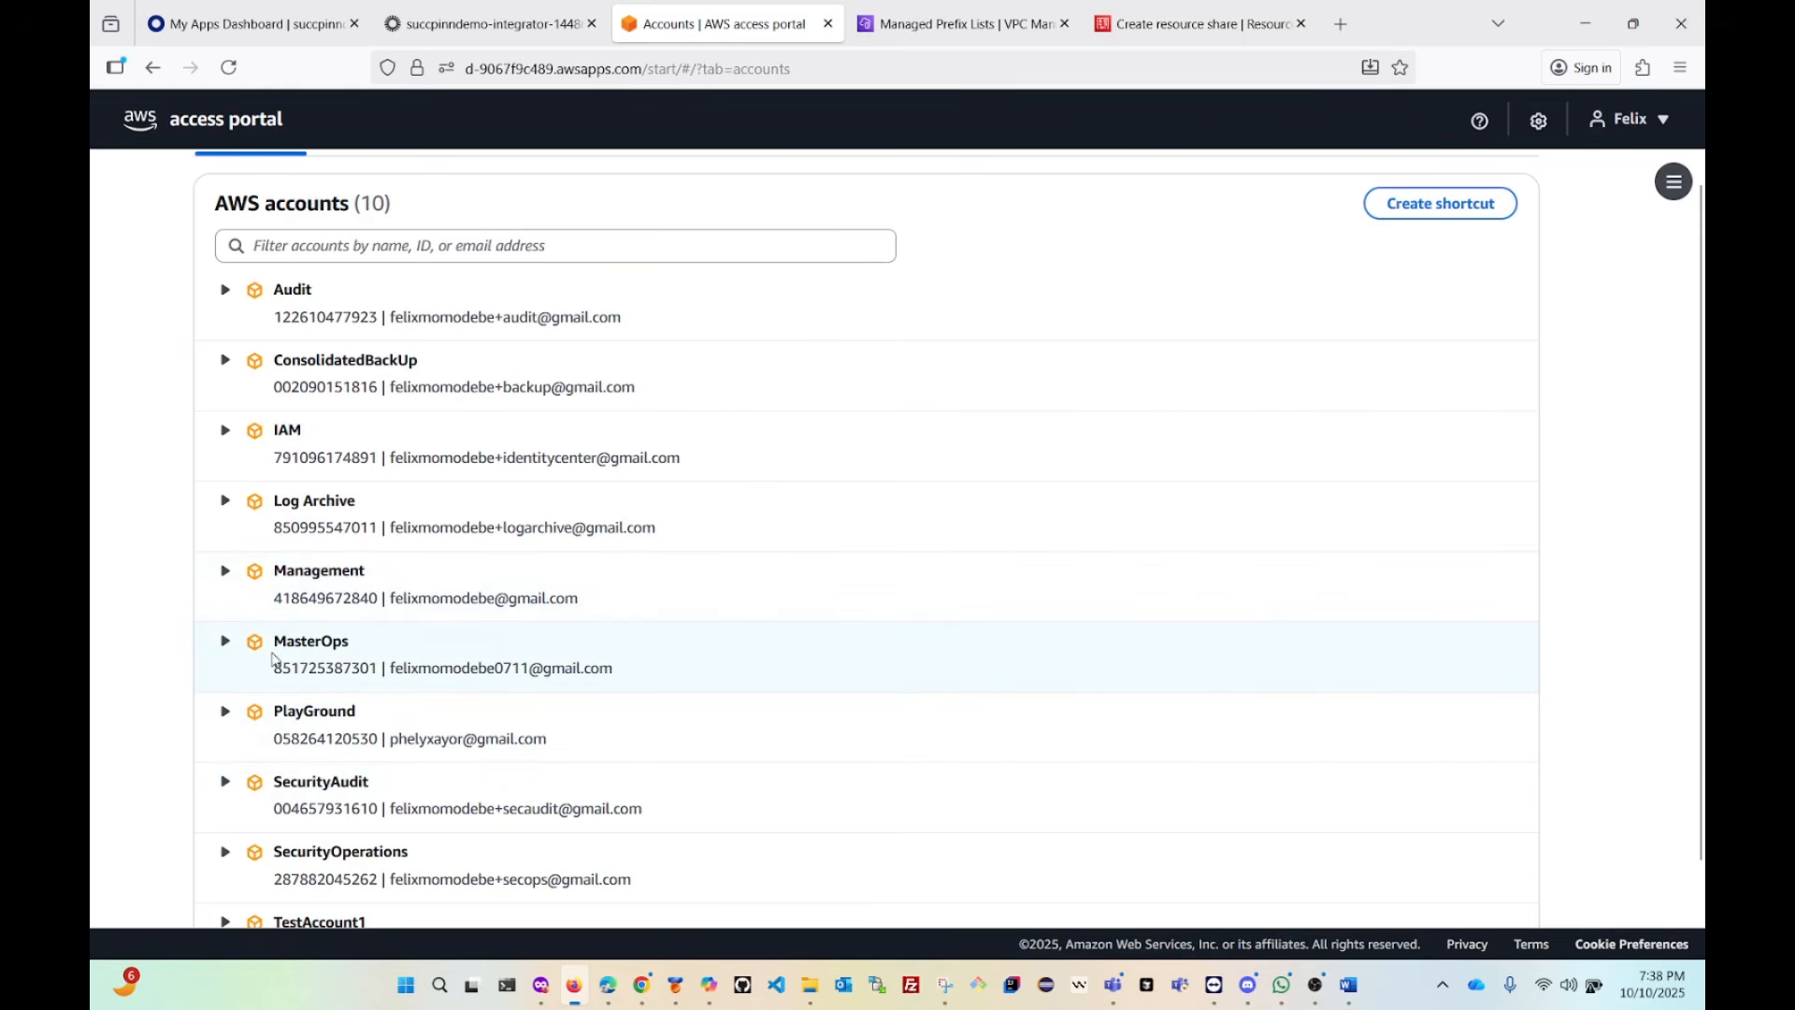
{"action": "left_click", "coordinate": [1169, 26]}
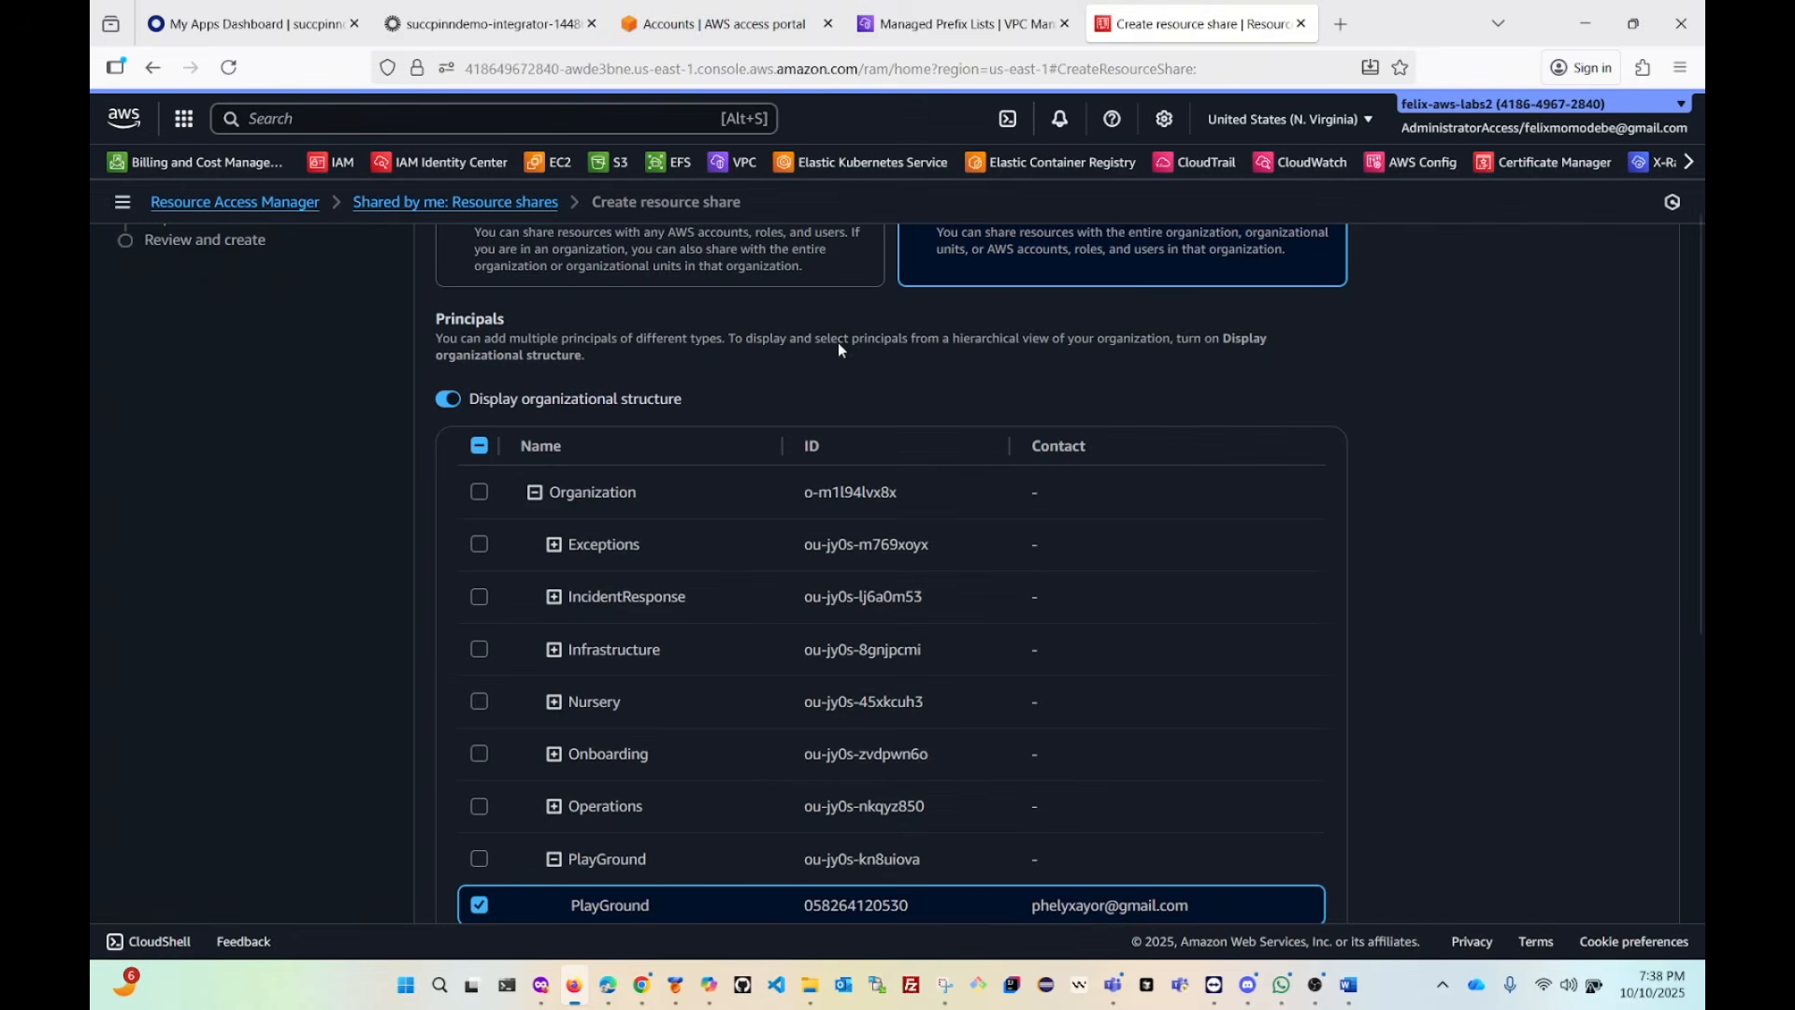
{"action": "left_click", "coordinate": [555, 649]}
{"action": "left_click", "coordinate": [556, 650]}
{"action": "scroll", "coordinate": [559, 722], "scroll_direction": "down", "scroll_amount": 4}
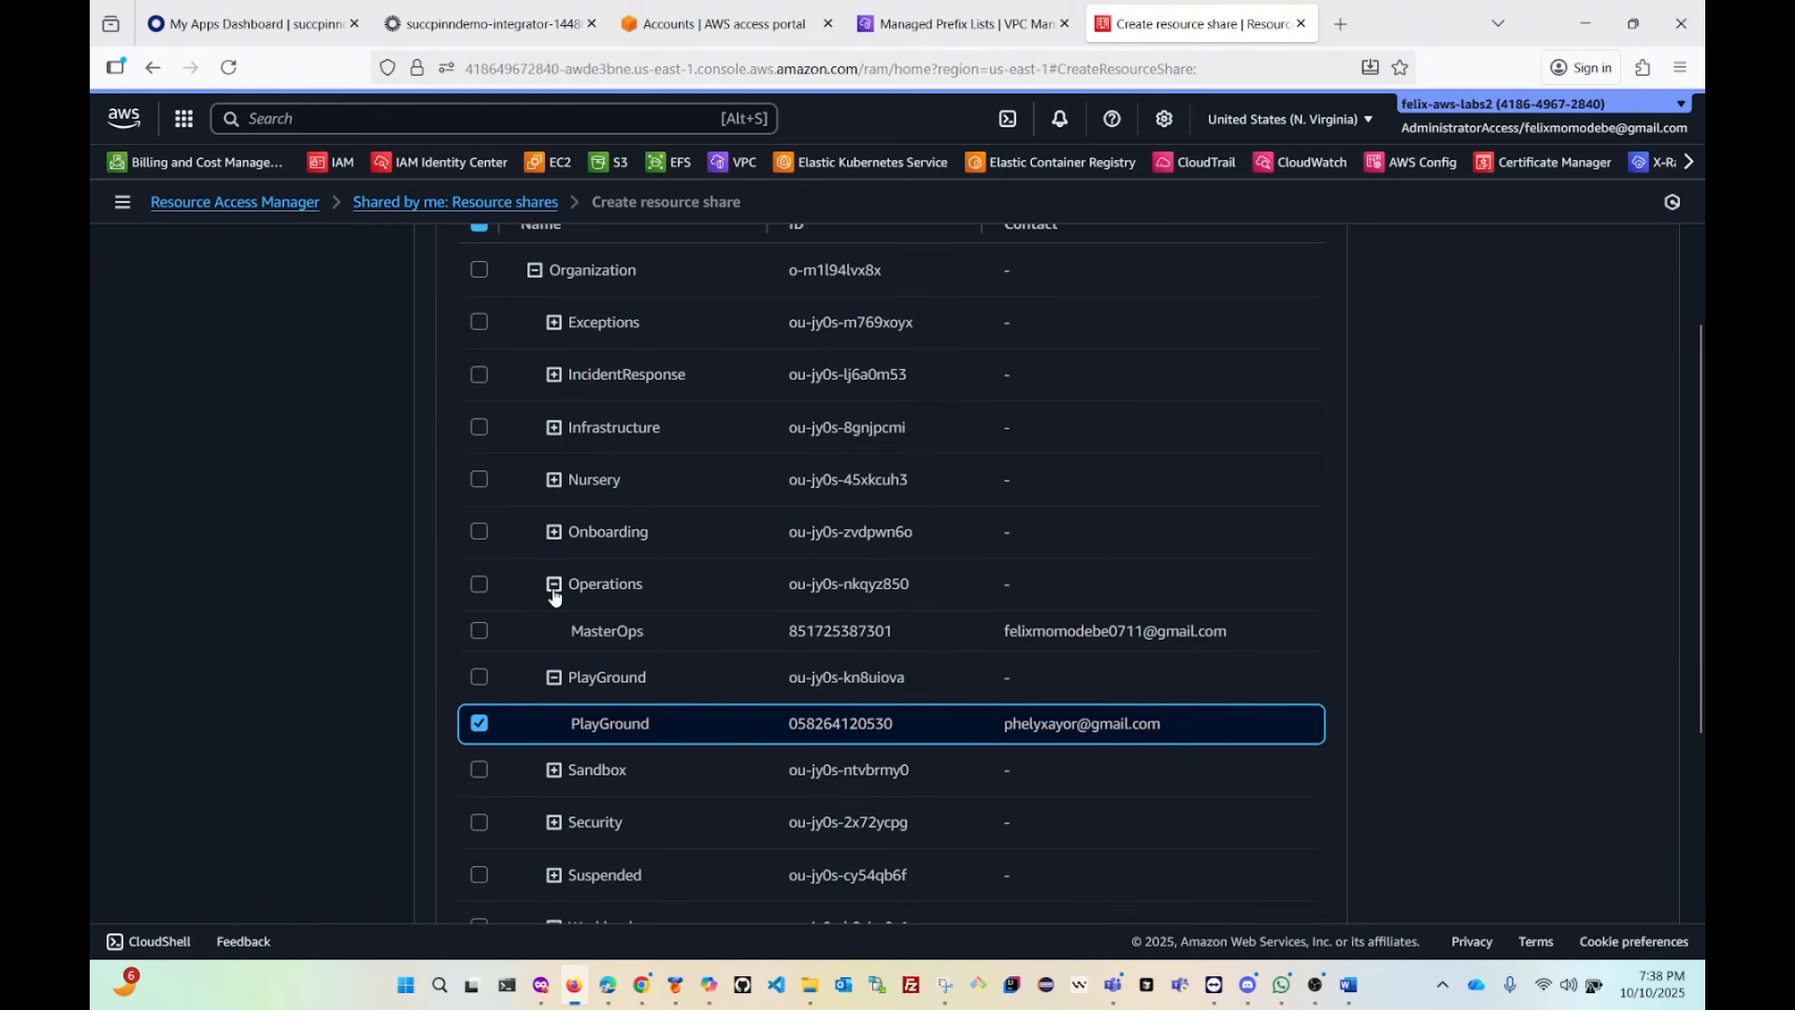
{"action": "left_click", "coordinate": [555, 586]}
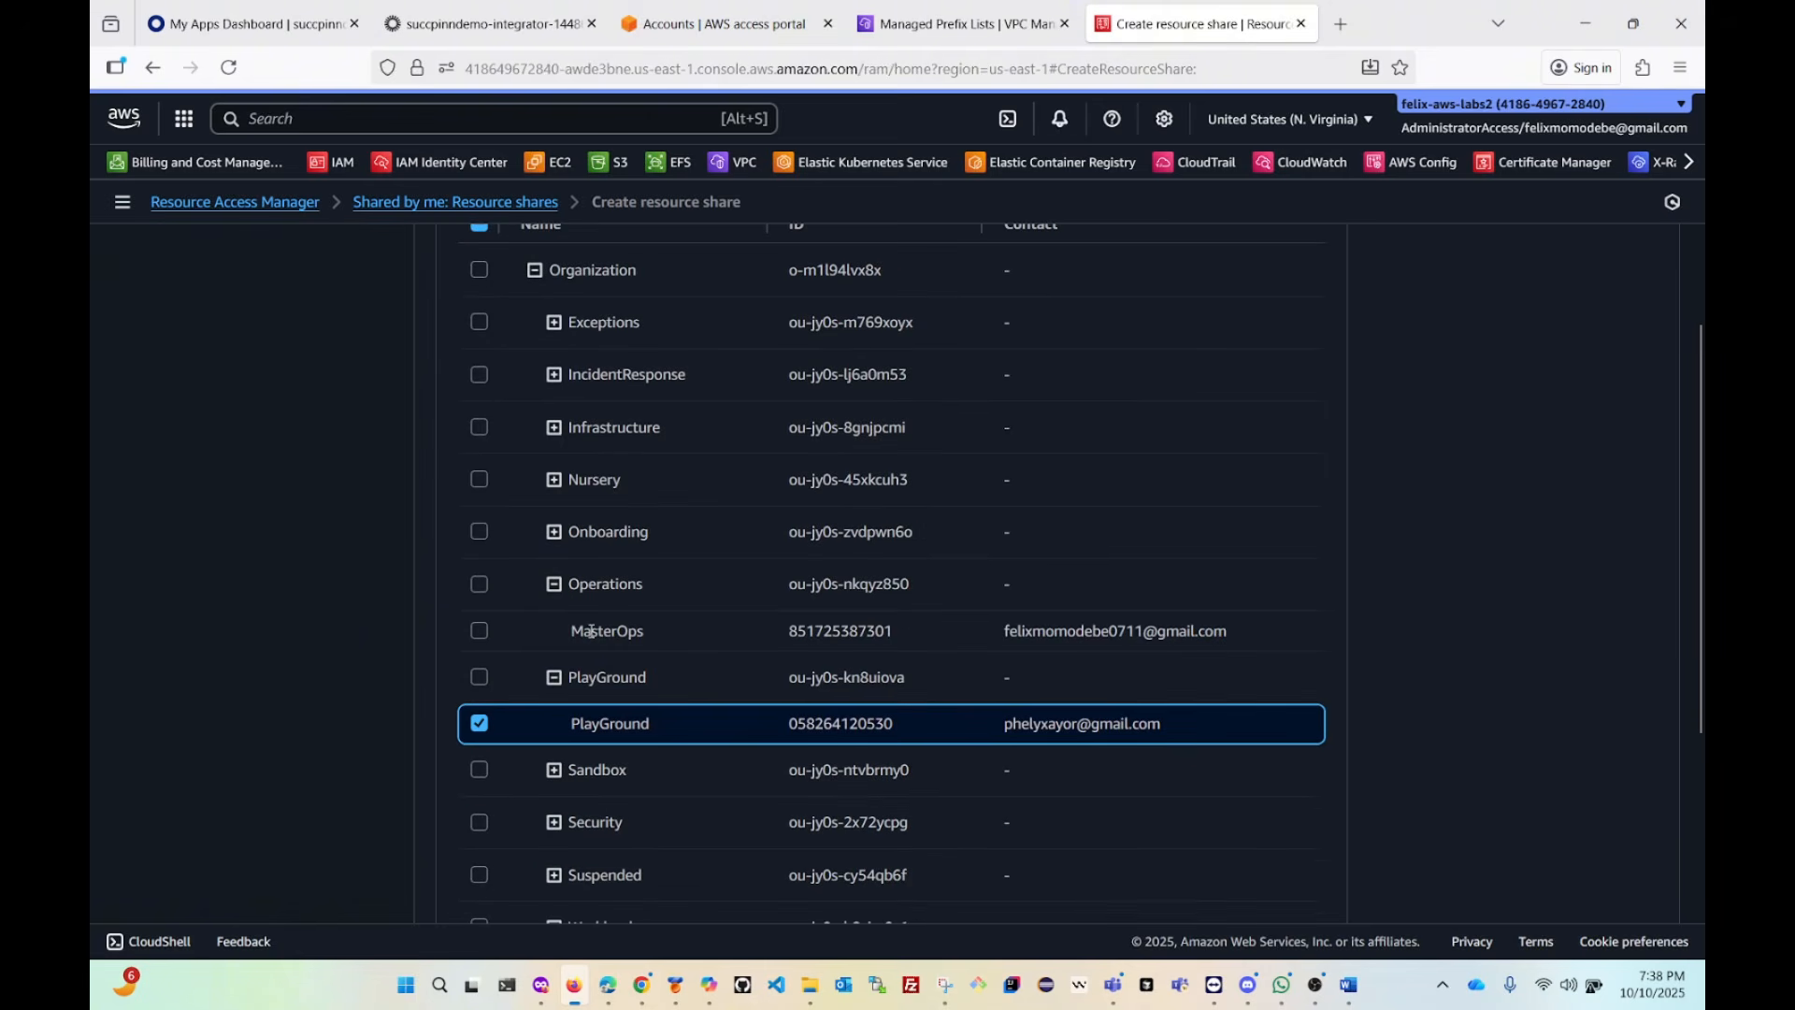
{"action": "left_click", "coordinate": [480, 631]}
Mark both accounts in the selected principals and continue to the review of the resource share.
{"action": "scroll", "coordinate": [748, 678], "scroll_direction": "down", "scroll_amount": 3}
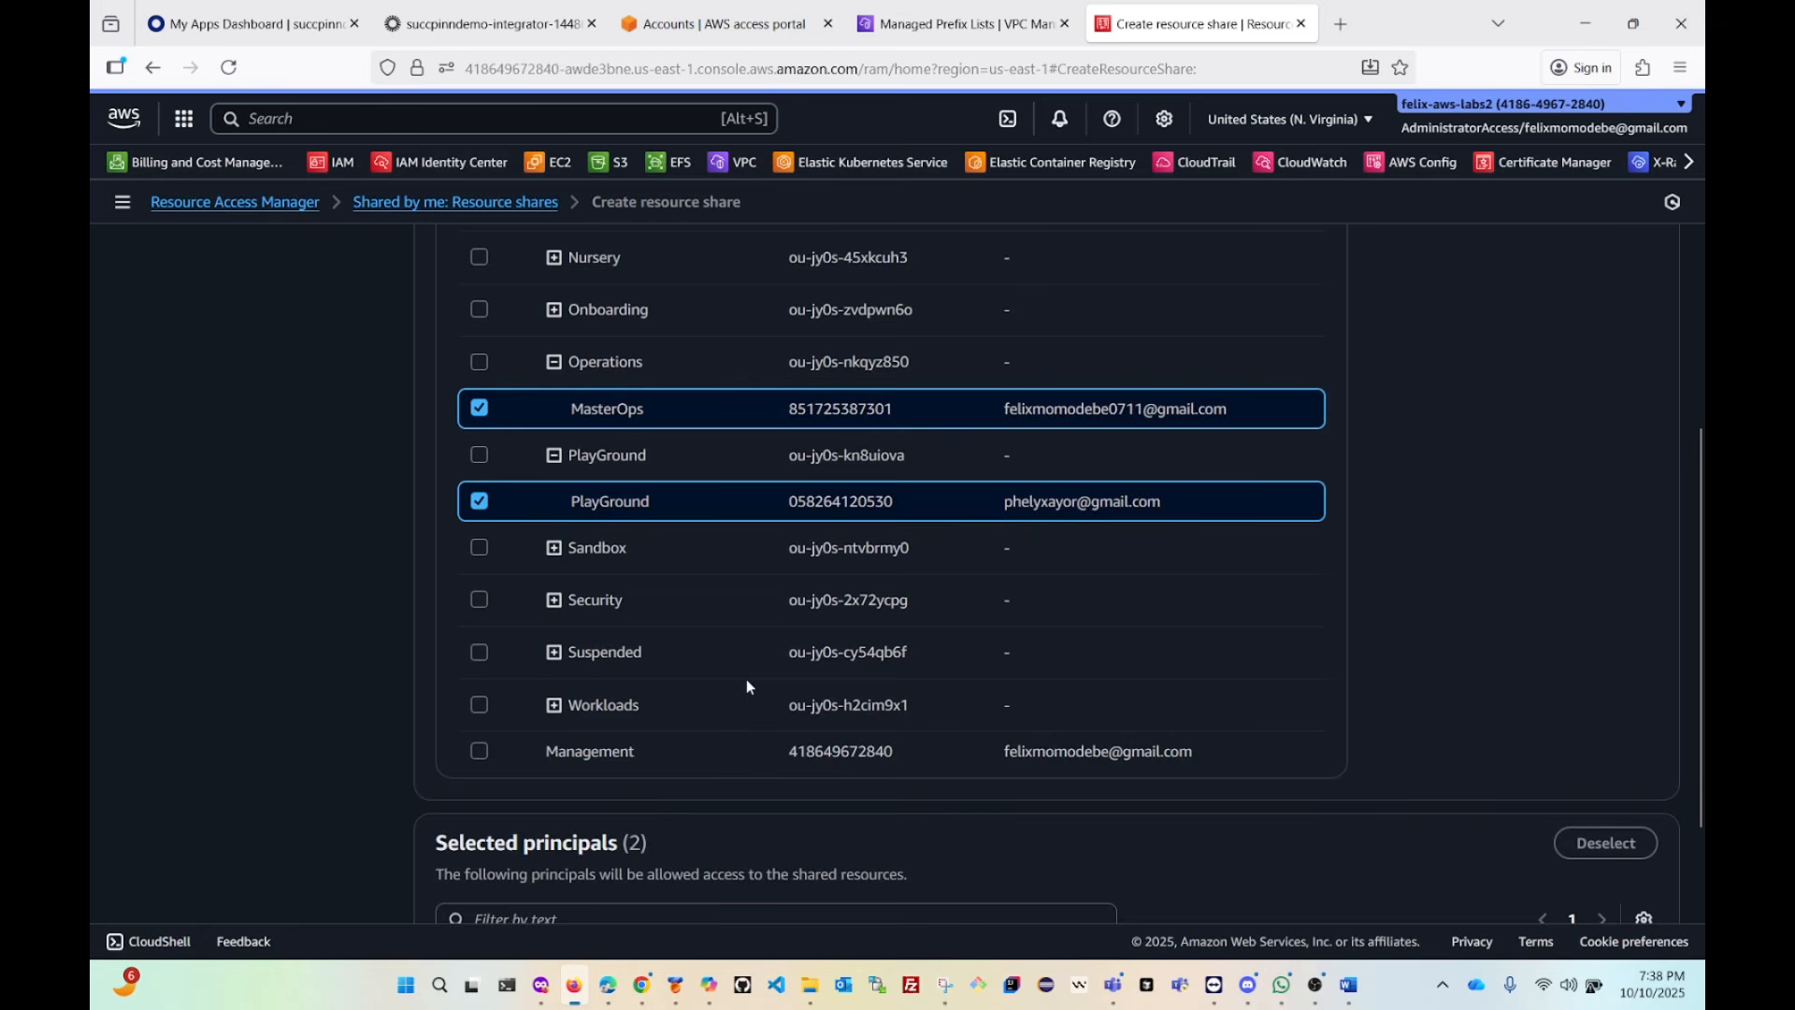
{"action": "scroll", "coordinate": [744, 689], "scroll_direction": "up", "scroll_amount": 2}
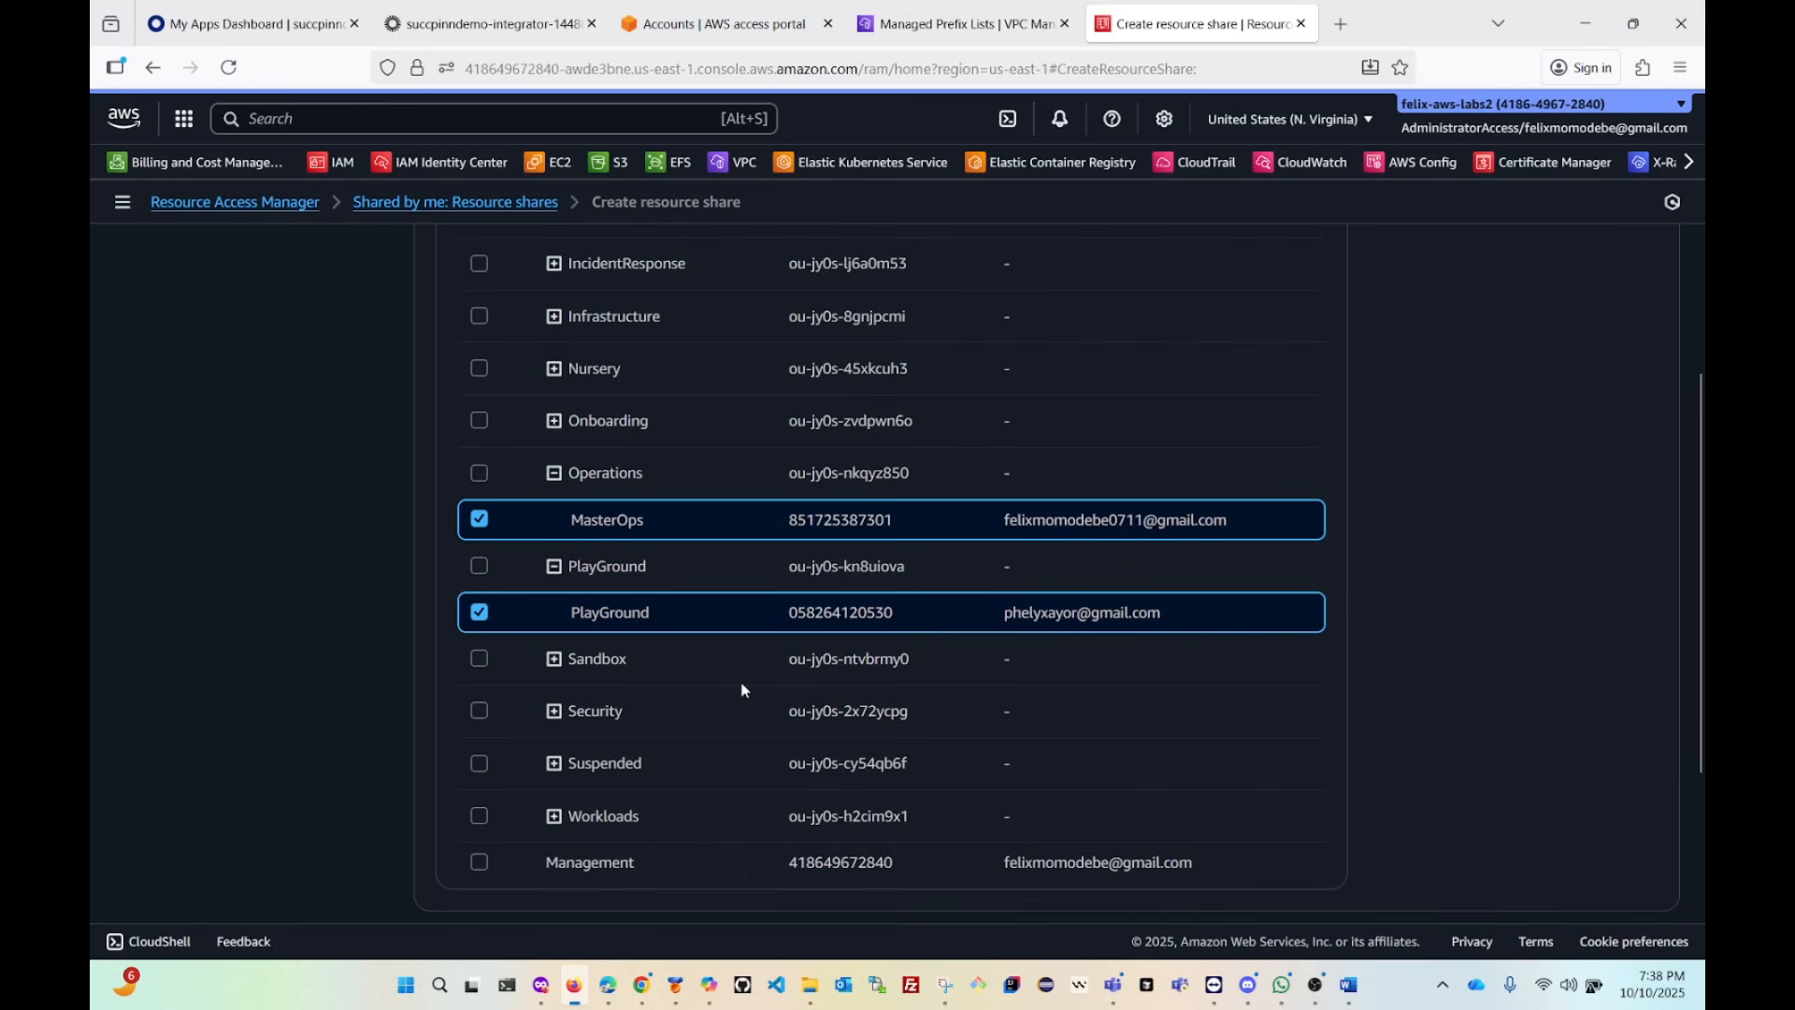
{"action": "scroll", "coordinate": [844, 629], "scroll_direction": "down", "scroll_amount": 3}
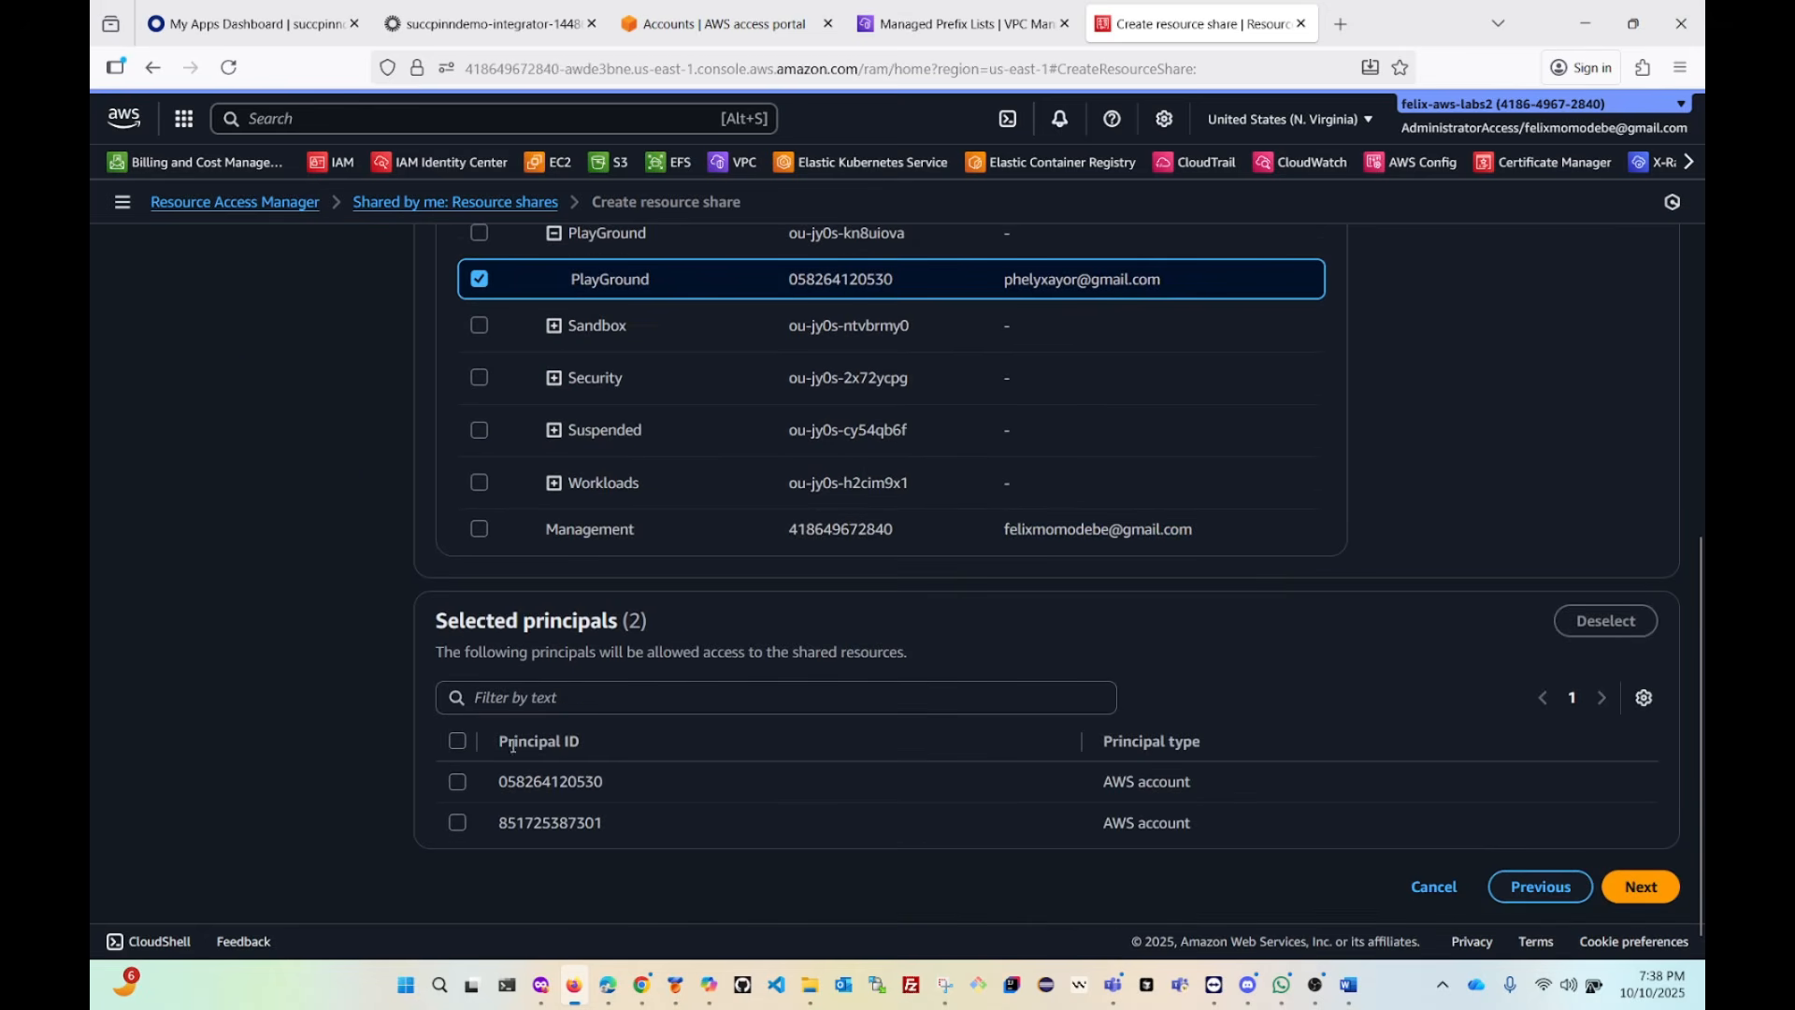
{"action": "left_click", "coordinate": [455, 741]}
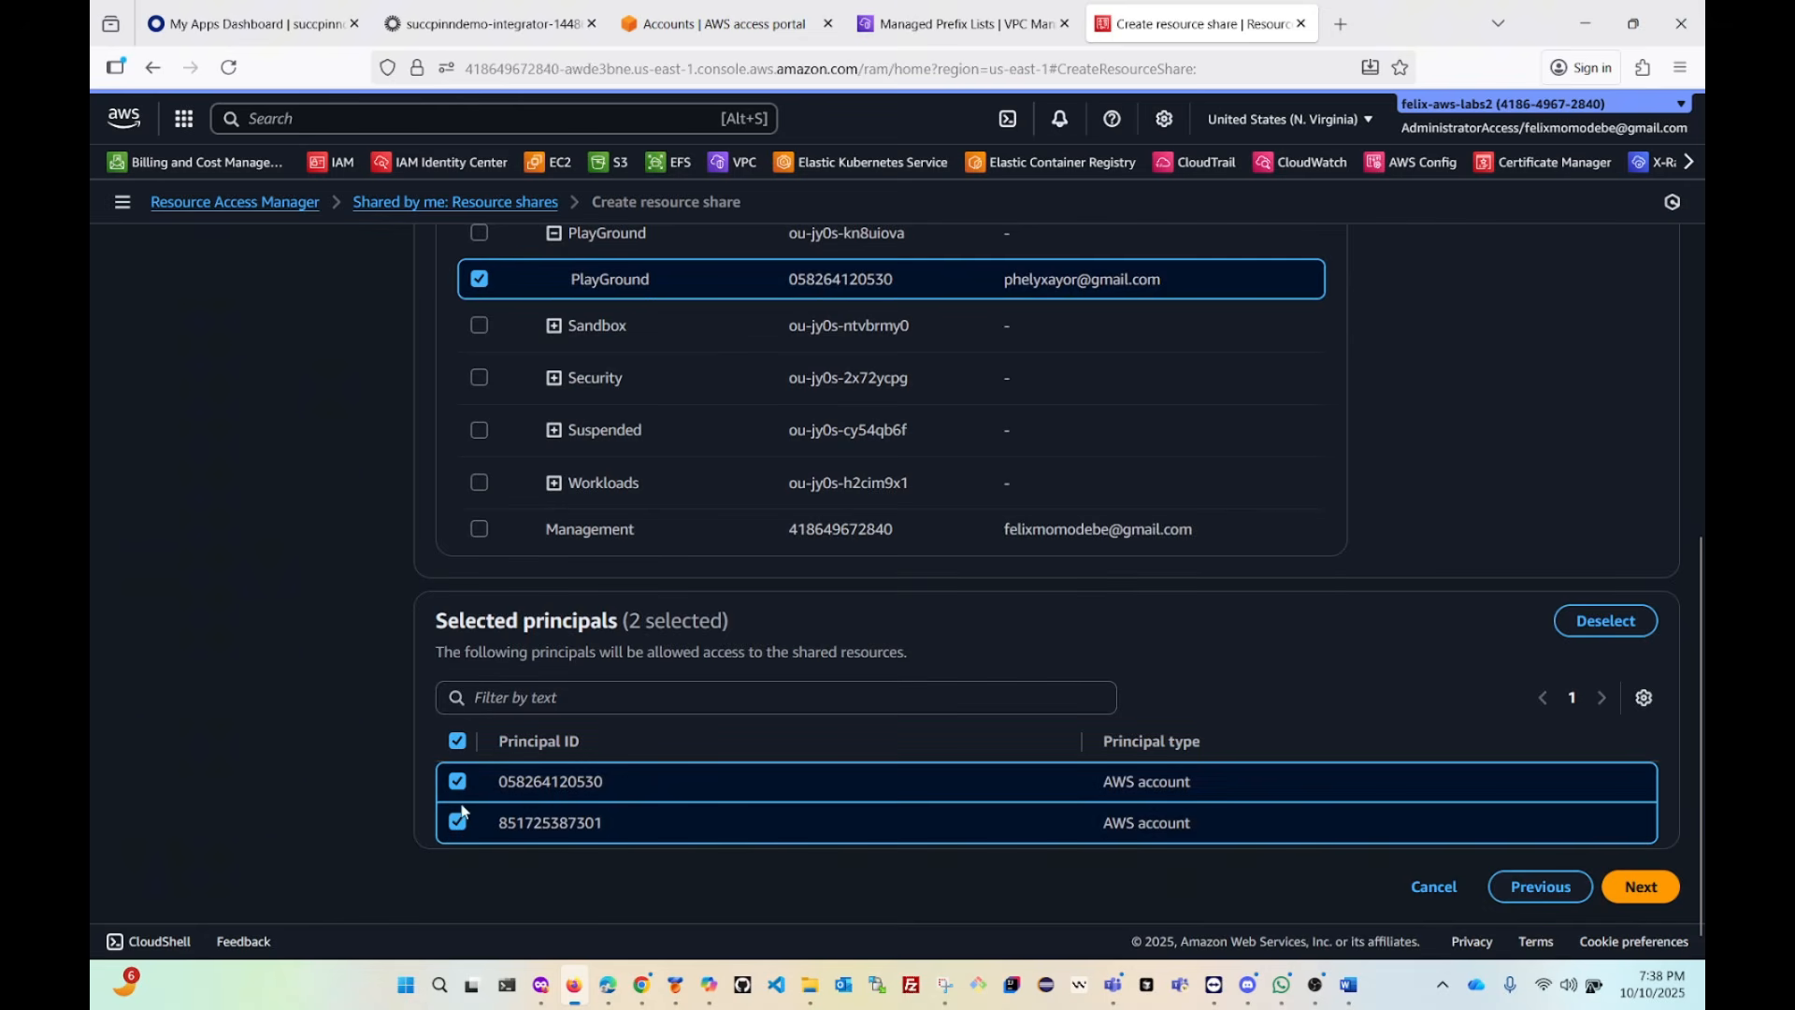
{"action": "left_click", "coordinate": [1641, 887]}
Review the resources, managed permissions and allowed principals, and create the resource share.
{"action": "scroll", "coordinate": [624, 603], "scroll_direction": "down", "scroll_amount": 3}
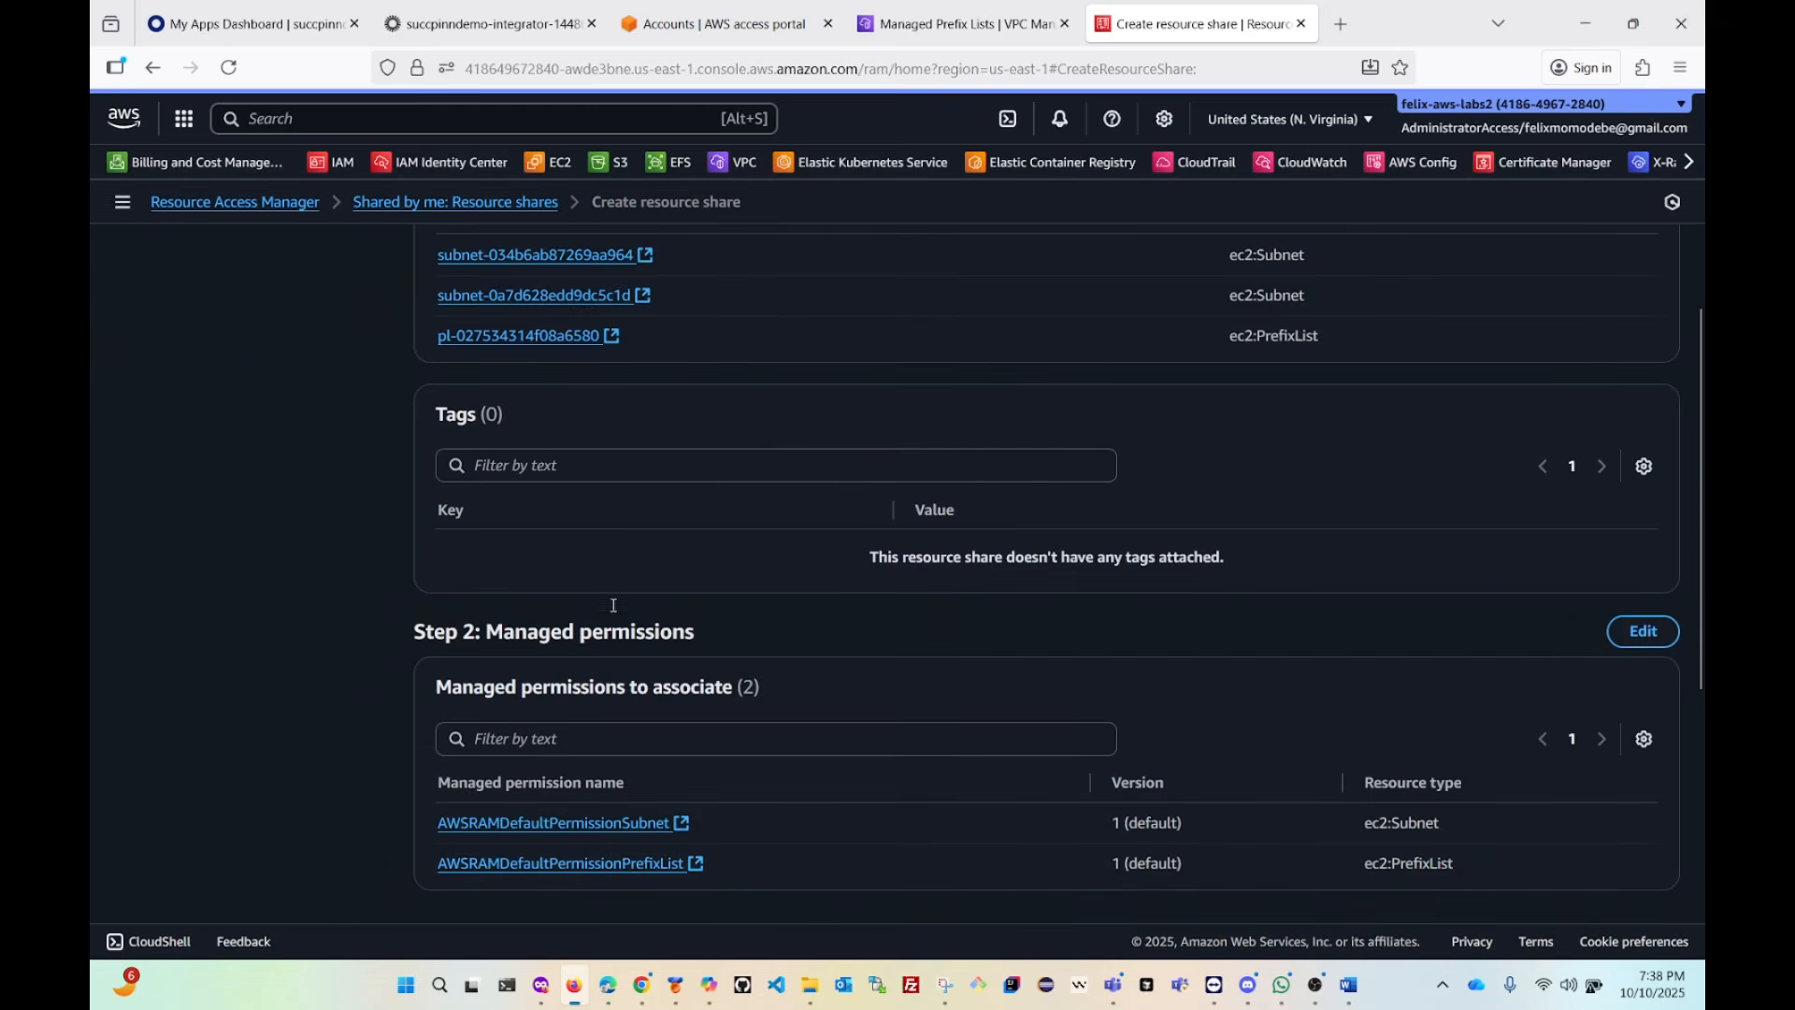
{"action": "scroll", "coordinate": [620, 596], "scroll_direction": "up", "scroll_amount": 5}
{"action": "scroll", "coordinate": [622, 599], "scroll_direction": "down", "scroll_amount": 3}
{"action": "scroll", "coordinate": [622, 600], "scroll_direction": "down", "scroll_amount": 8}
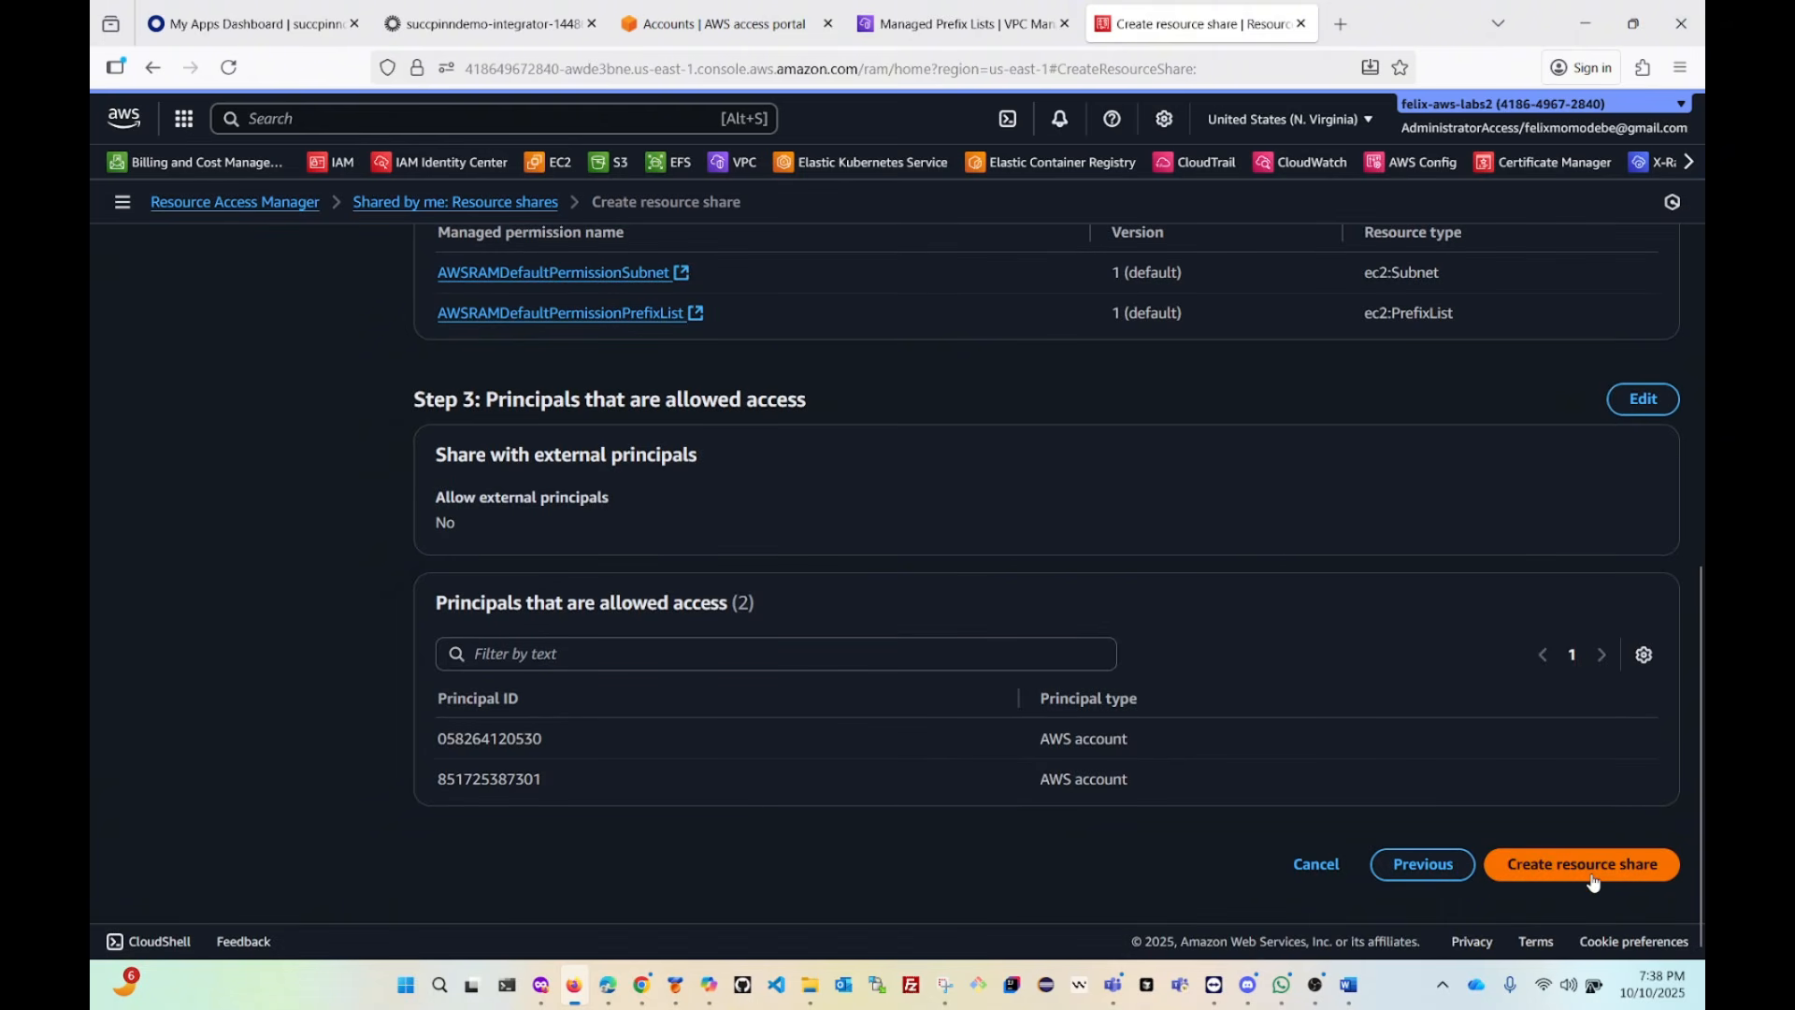
{"action": "left_click", "coordinate": [1594, 882]}
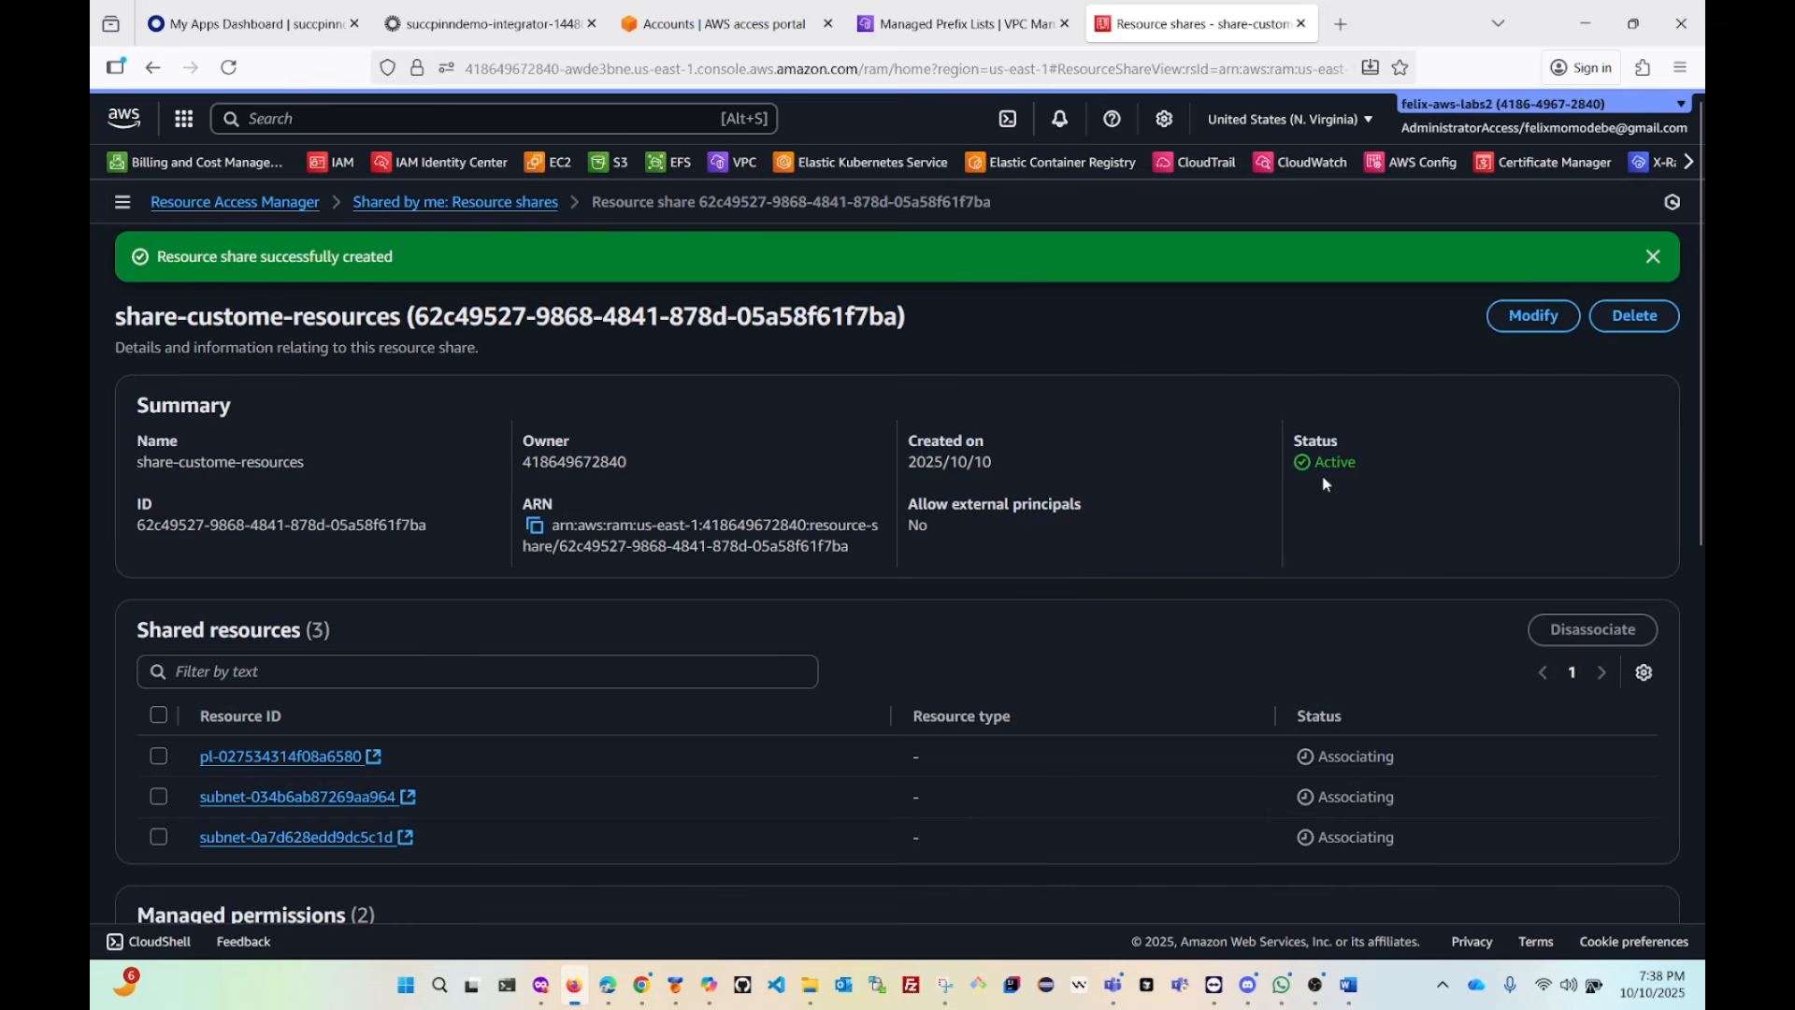
Reload the share-custome-resources details and check the association status of the shared resources and managed permissions.
{"action": "scroll", "coordinate": [1410, 786], "scroll_direction": "down", "scroll_amount": 2}
{"action": "scroll", "coordinate": [1412, 786], "scroll_direction": "down", "scroll_amount": 1}
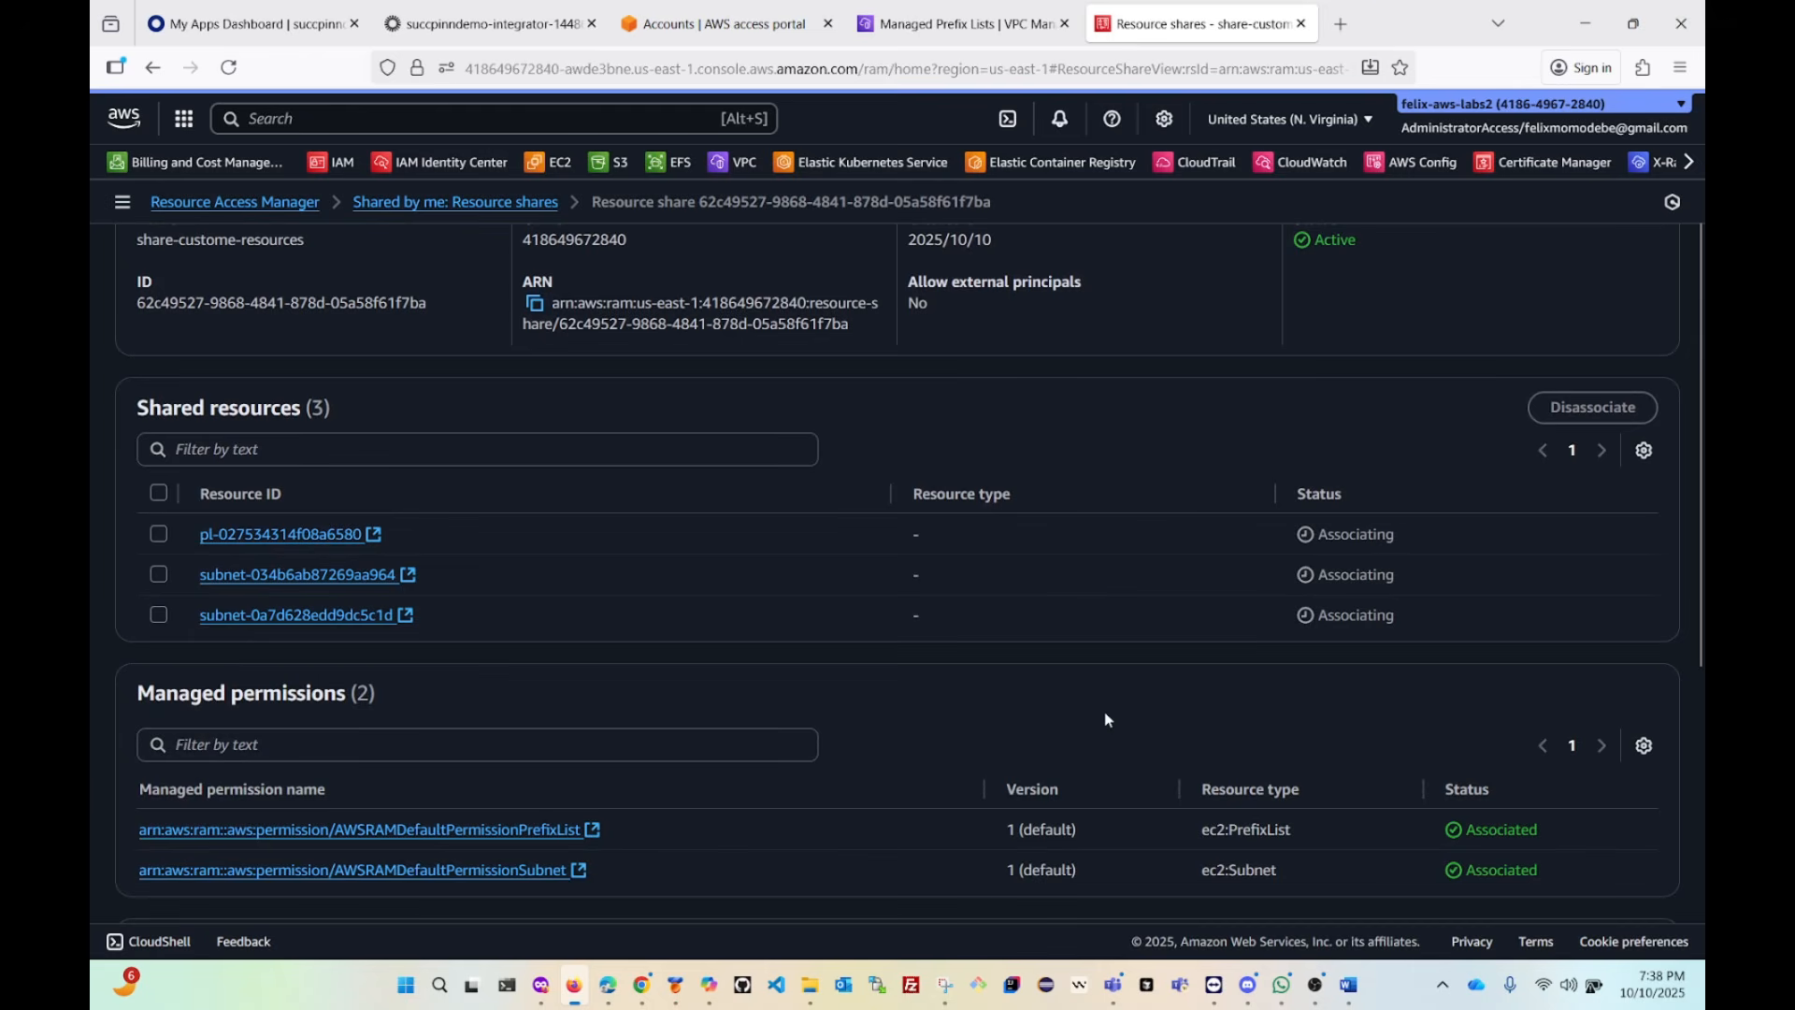
{"action": "scroll", "coordinate": [1105, 718], "scroll_direction": "up", "scroll_amount": 3}
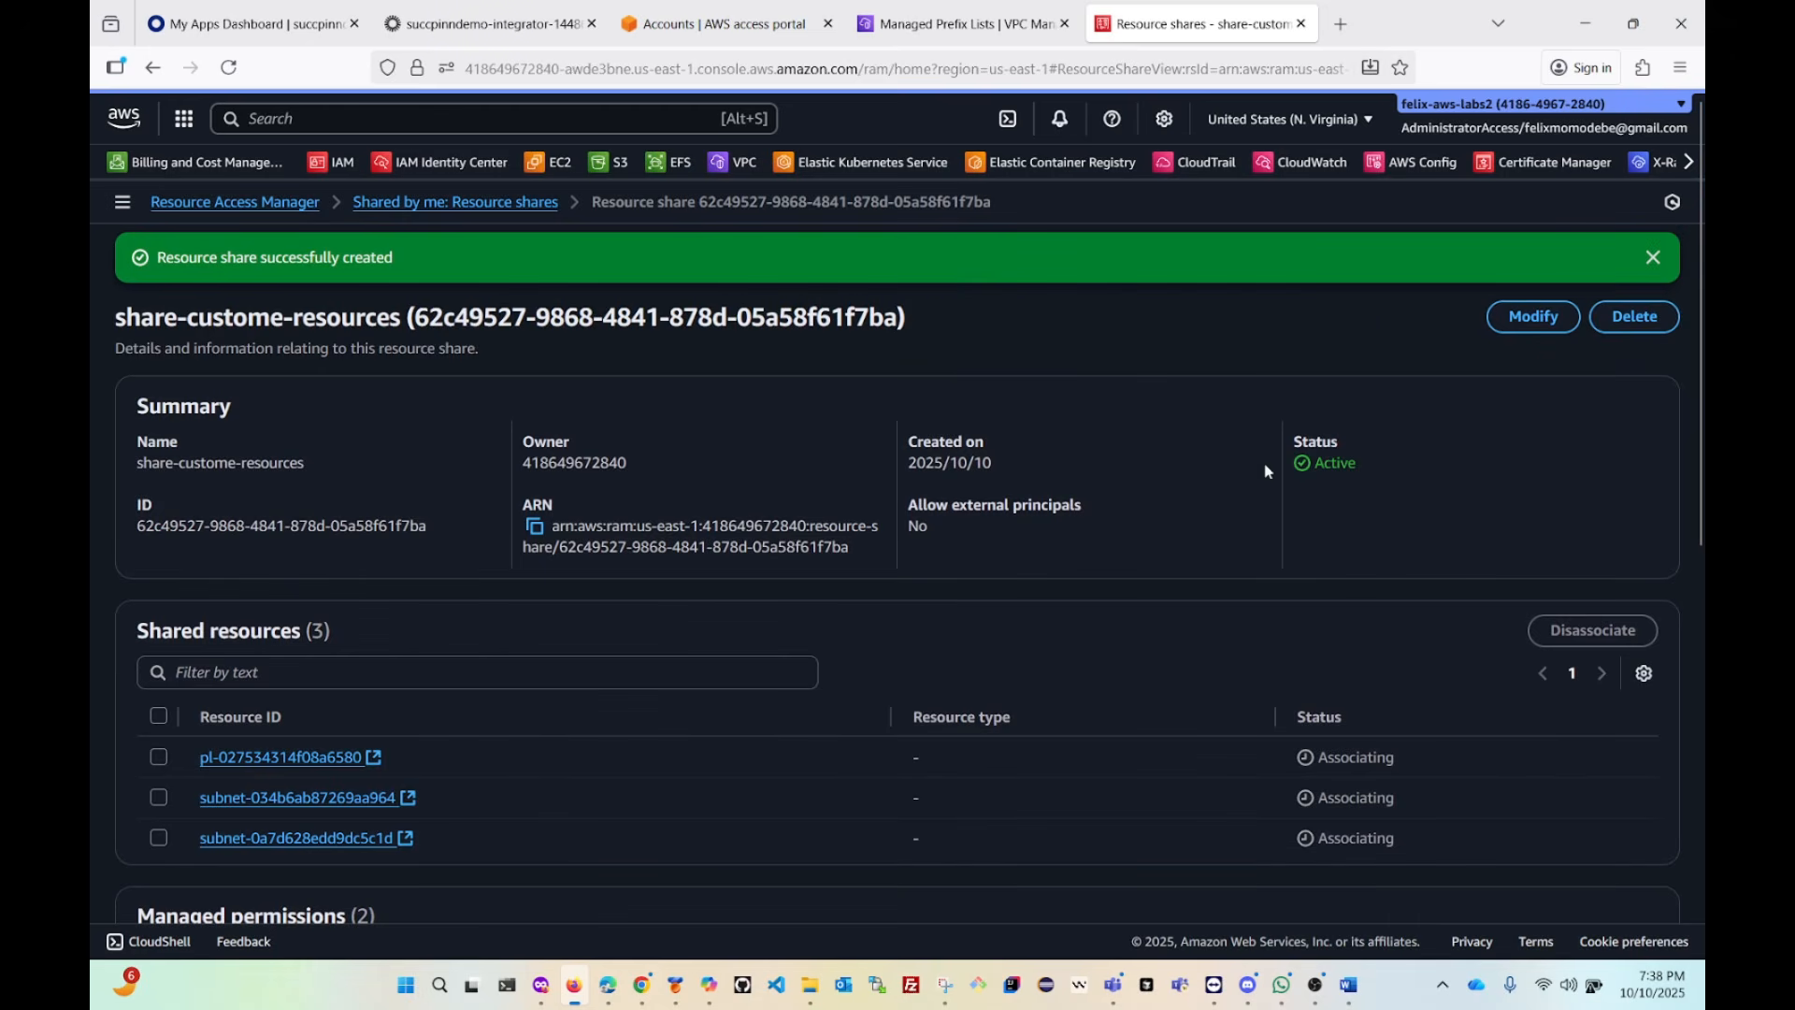
{"action": "left_click", "coordinate": [229, 67]}
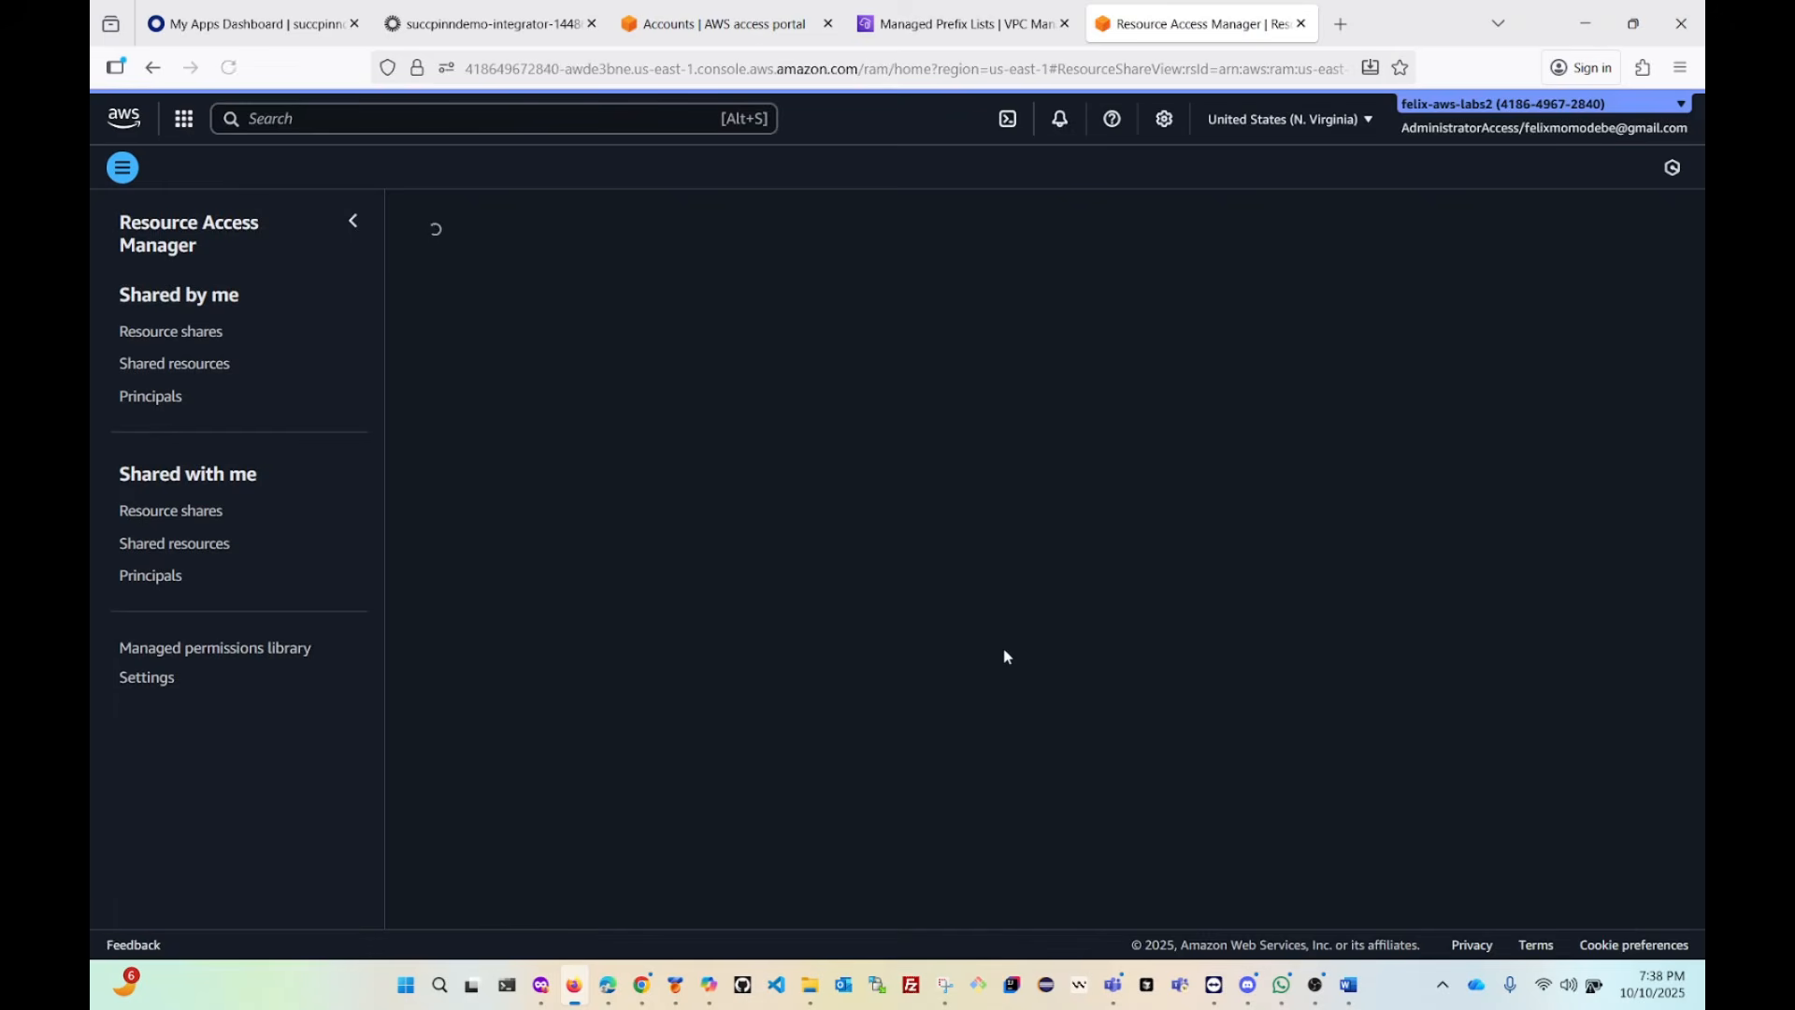
{"action": "scroll", "coordinate": [1517, 595], "scroll_direction": "down", "scroll_amount": 3}
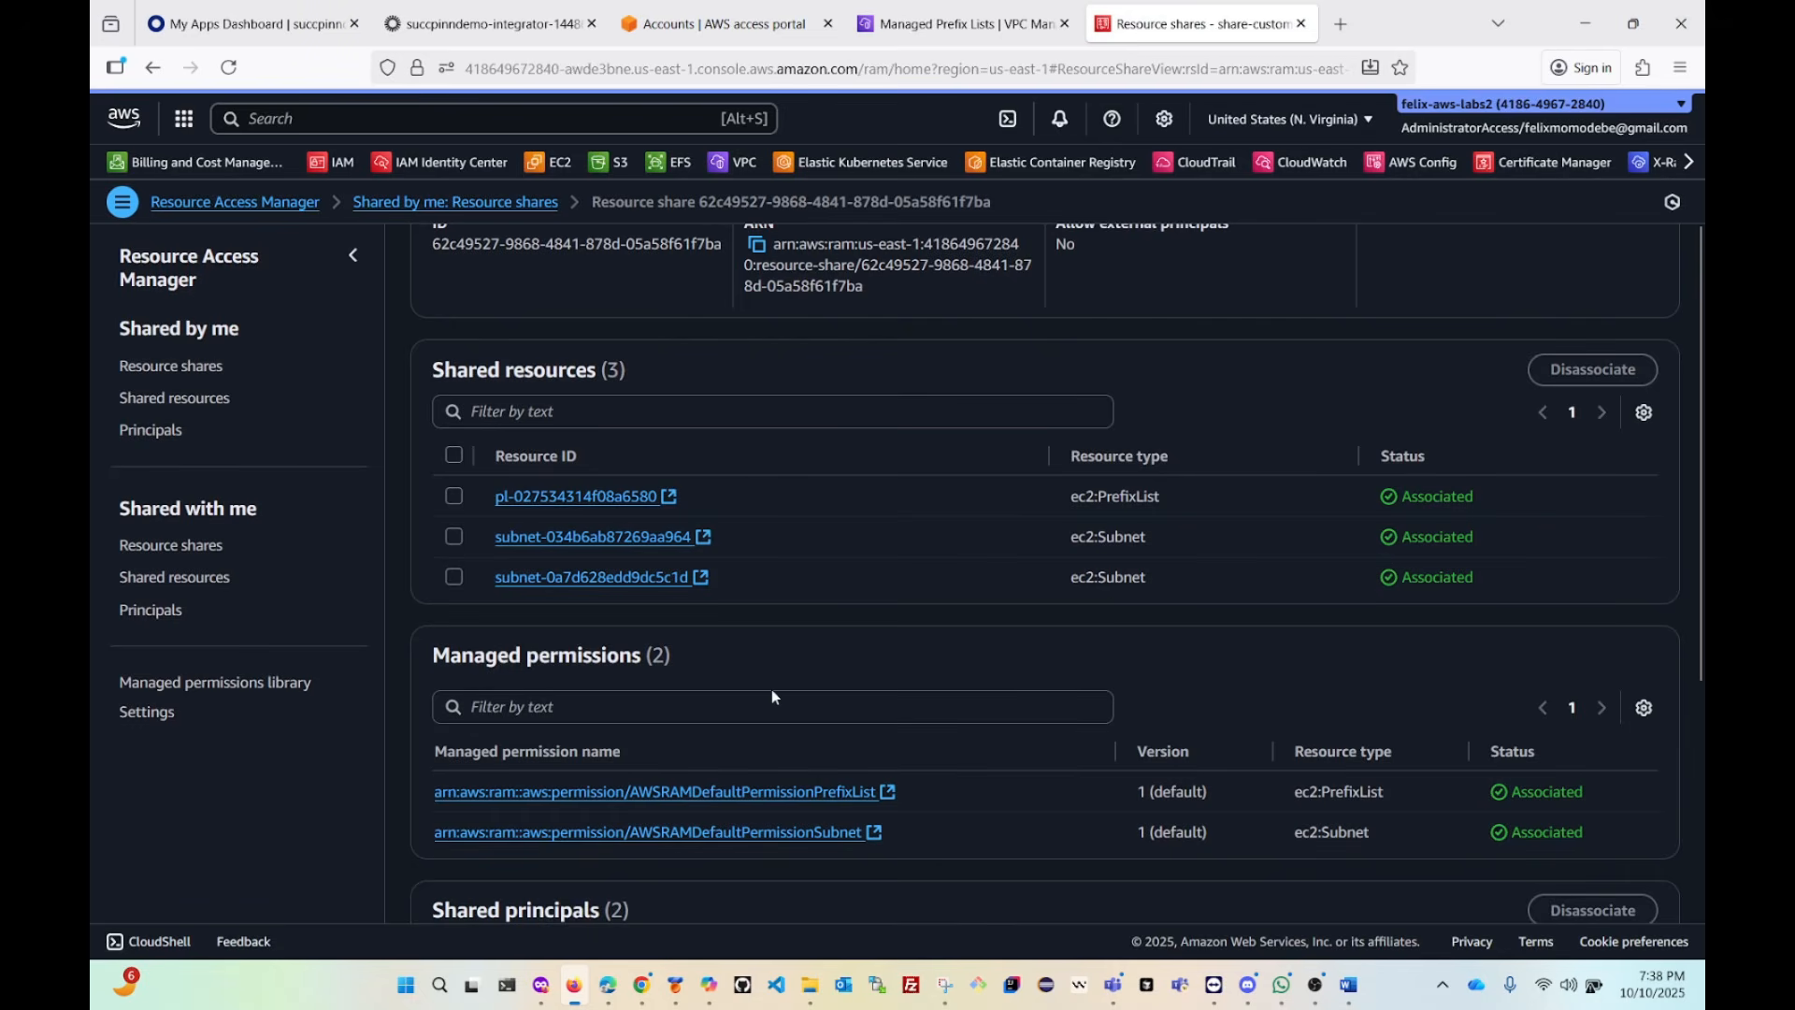
{"action": "scroll", "coordinate": [772, 691], "scroll_direction": "up", "scroll_amount": 1}
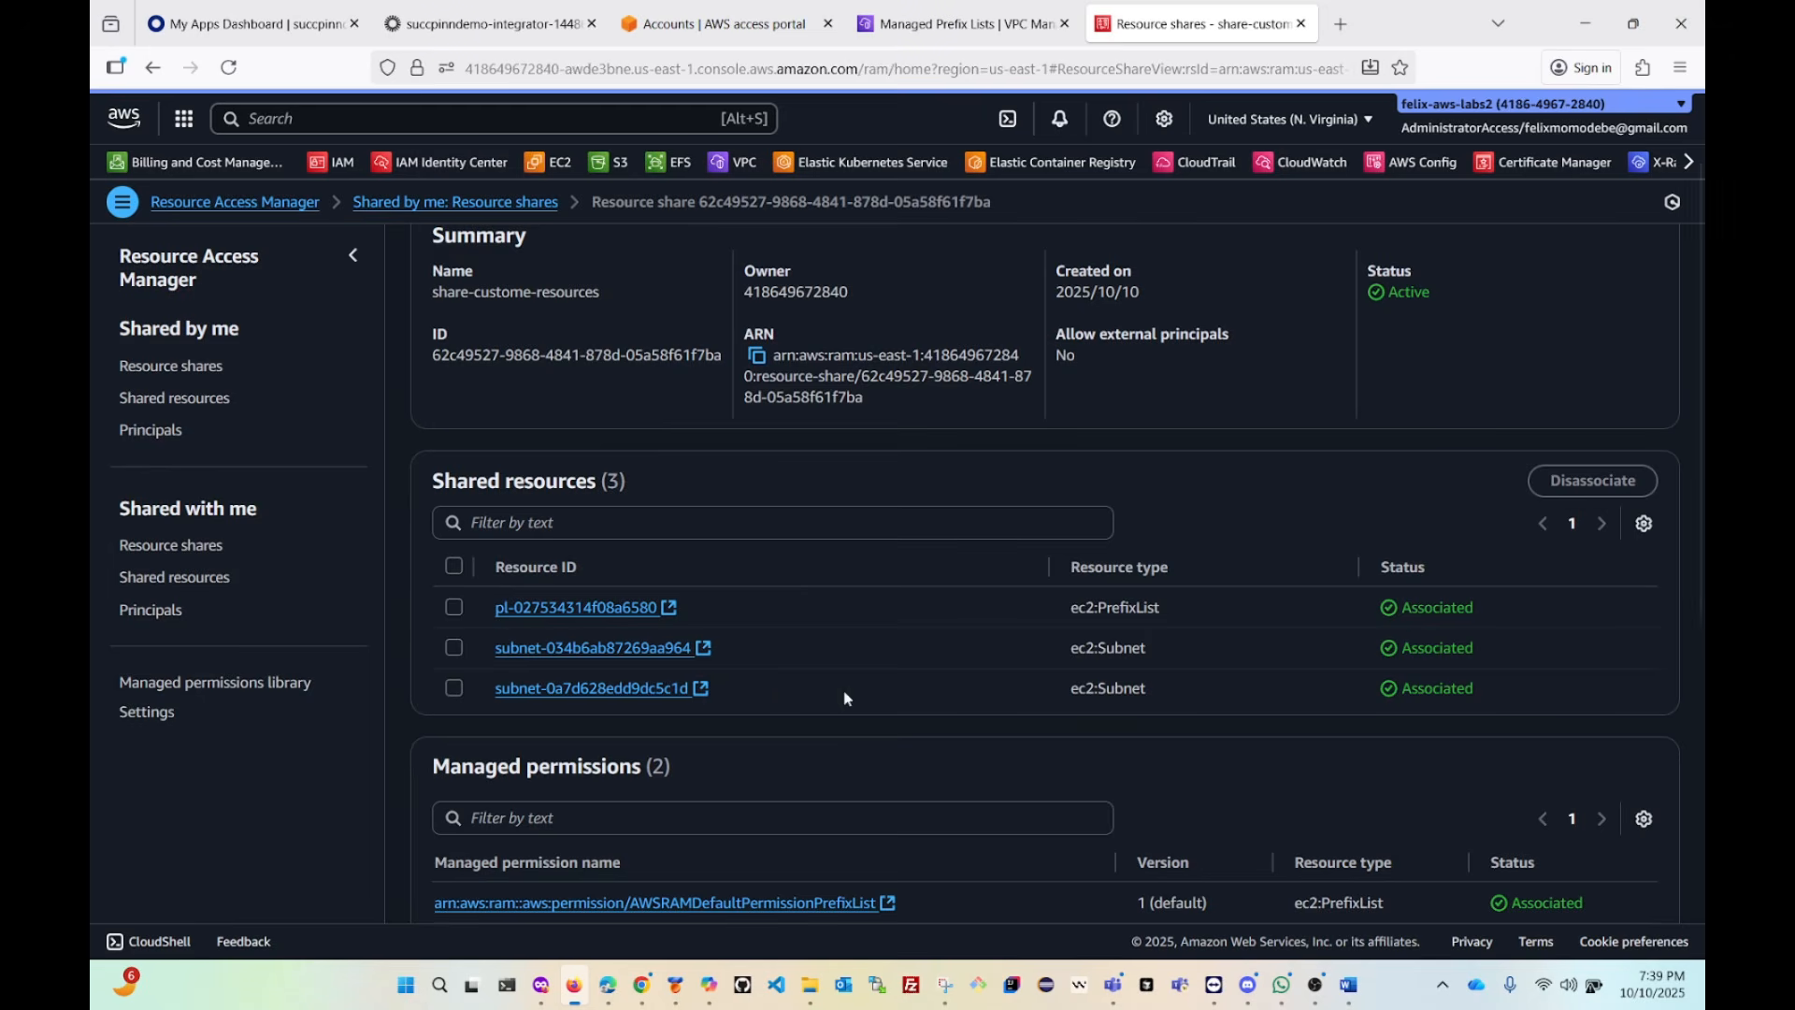
{"action": "scroll", "coordinate": [666, 673], "scroll_direction": "up", "scroll_amount": 2}
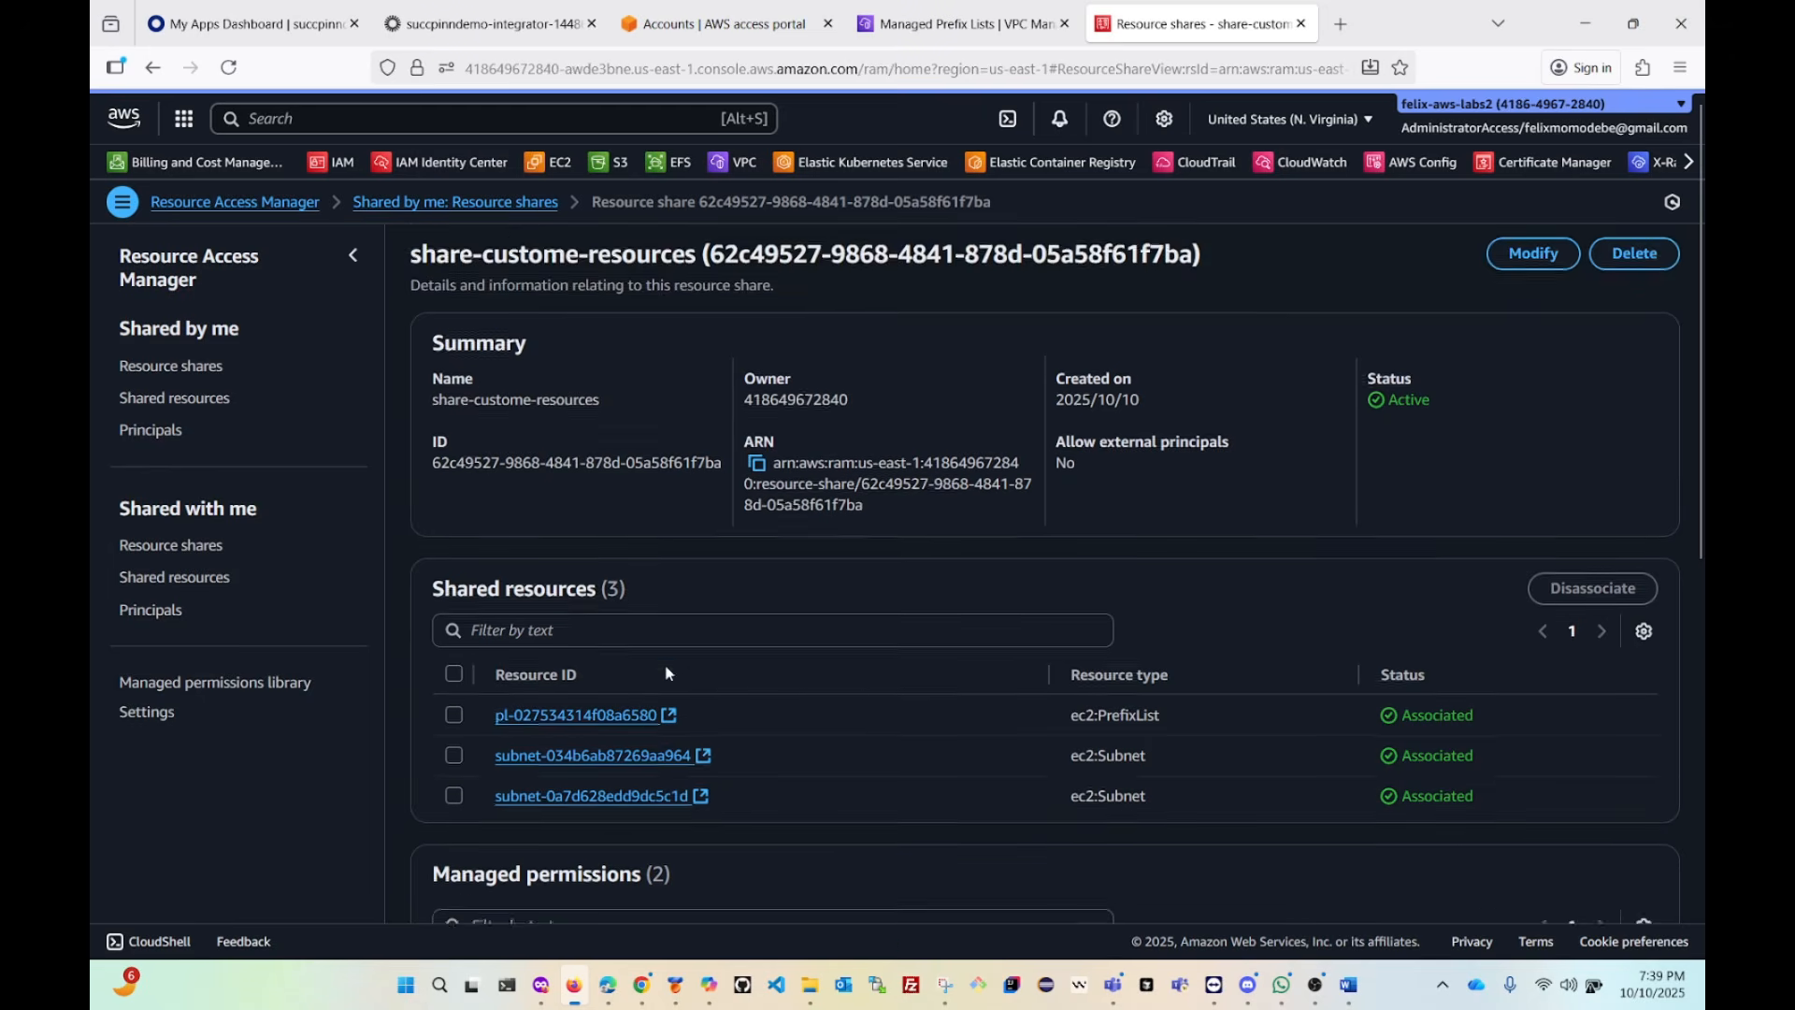
Examine the shared principals' account IDs and compare them with the account list in the AWS access portal.
{"action": "scroll", "coordinate": [589, 635], "scroll_direction": "down", "scroll_amount": 8}
{"action": "scroll", "coordinate": [589, 636], "scroll_direction": "down", "scroll_amount": 1}
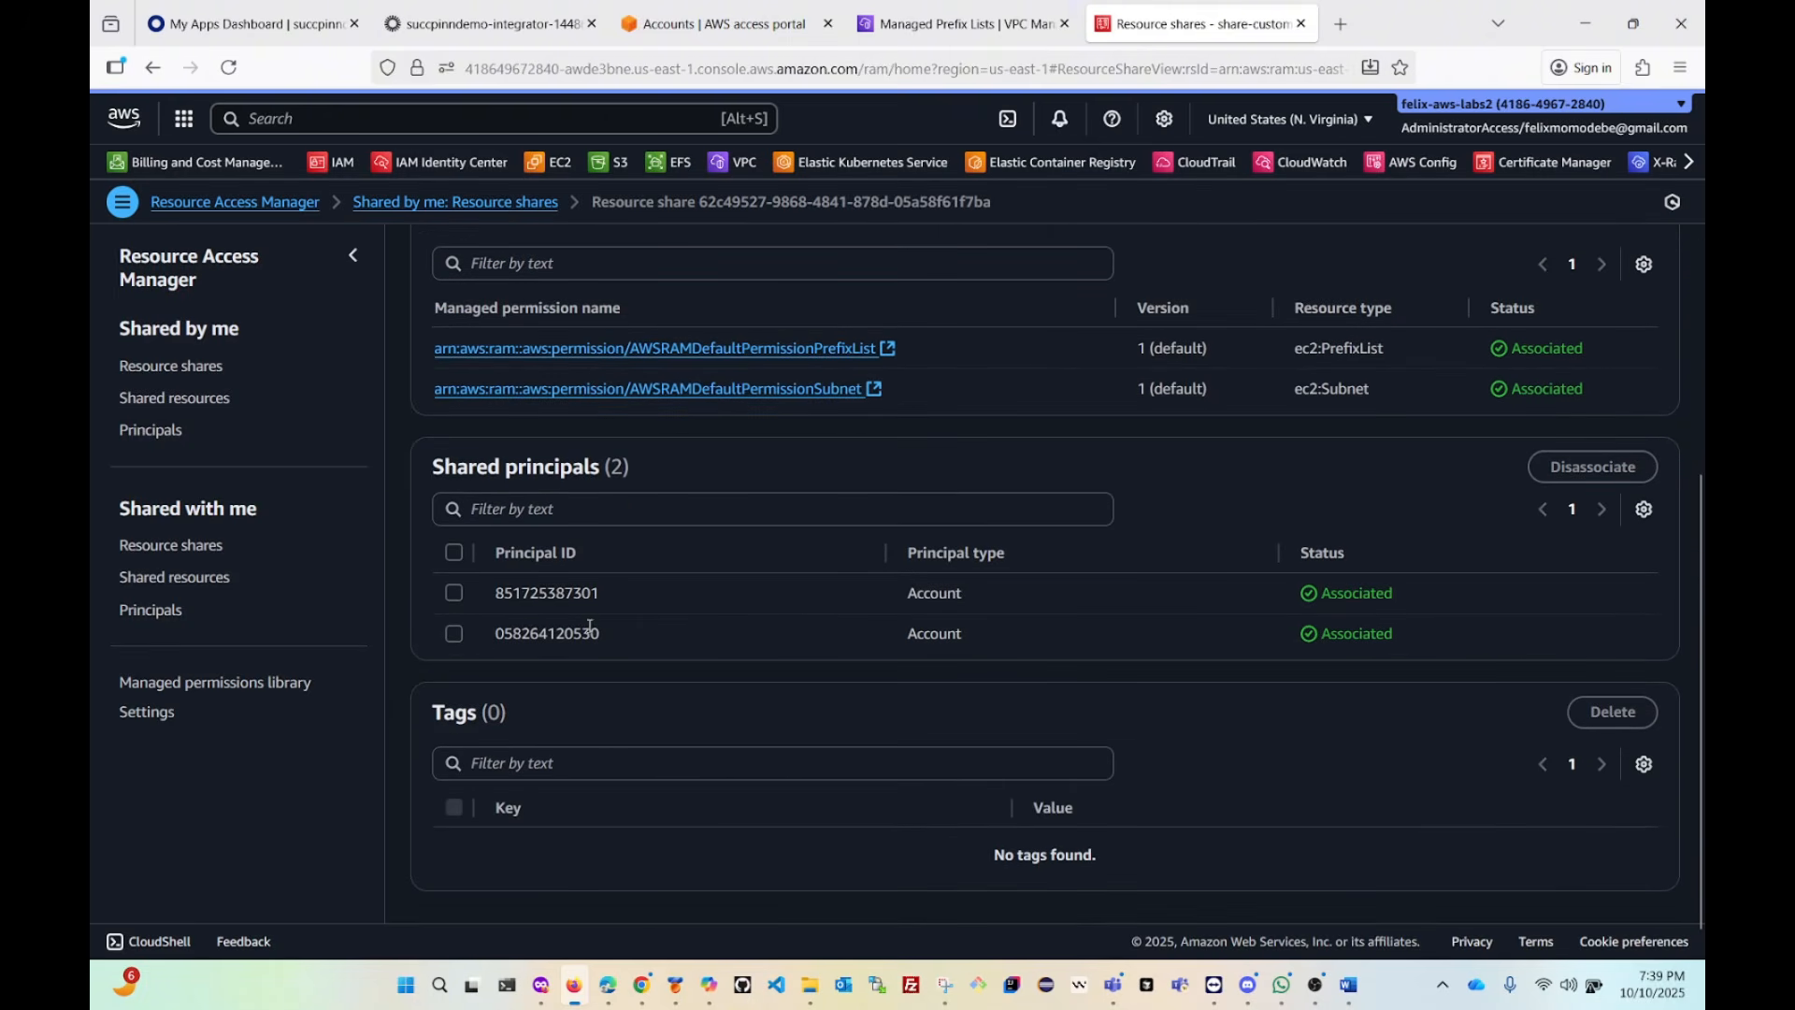
{"action": "left_click_drag", "start_coordinate": [490, 598], "coordinate": [588, 604]}
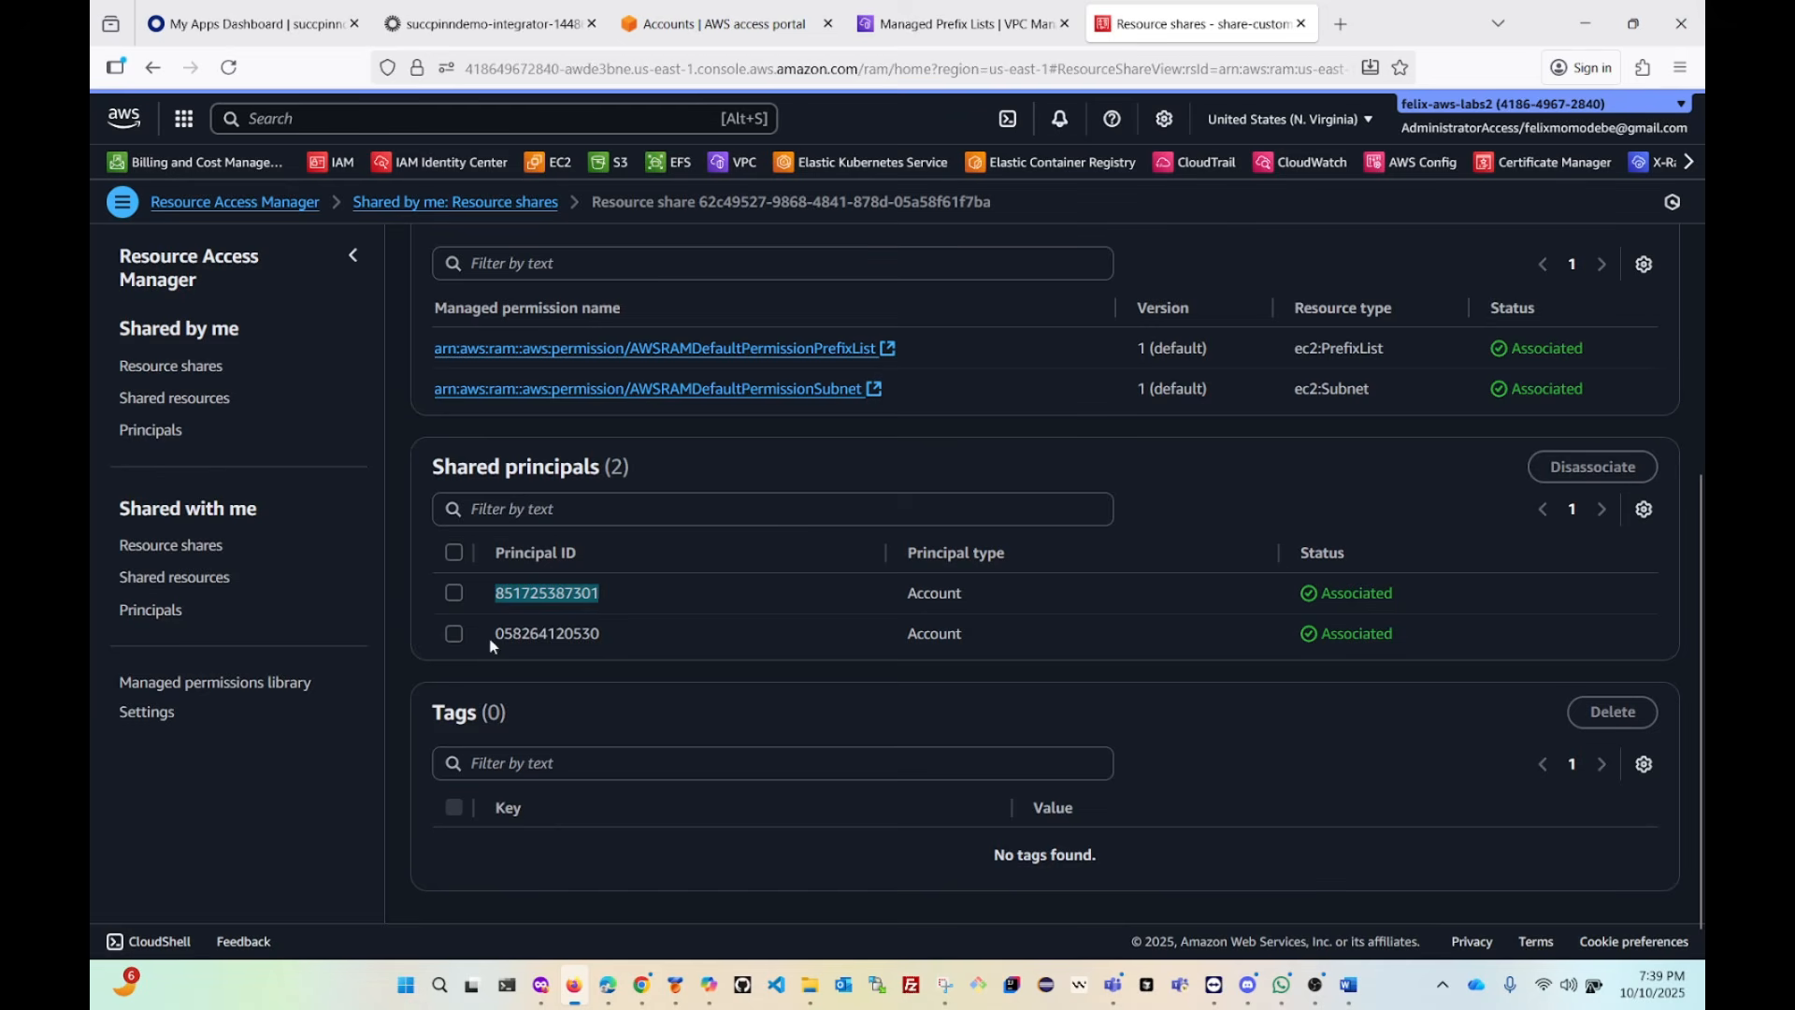
{"action": "left_click_drag", "start_coordinate": [490, 639], "coordinate": [626, 637]}
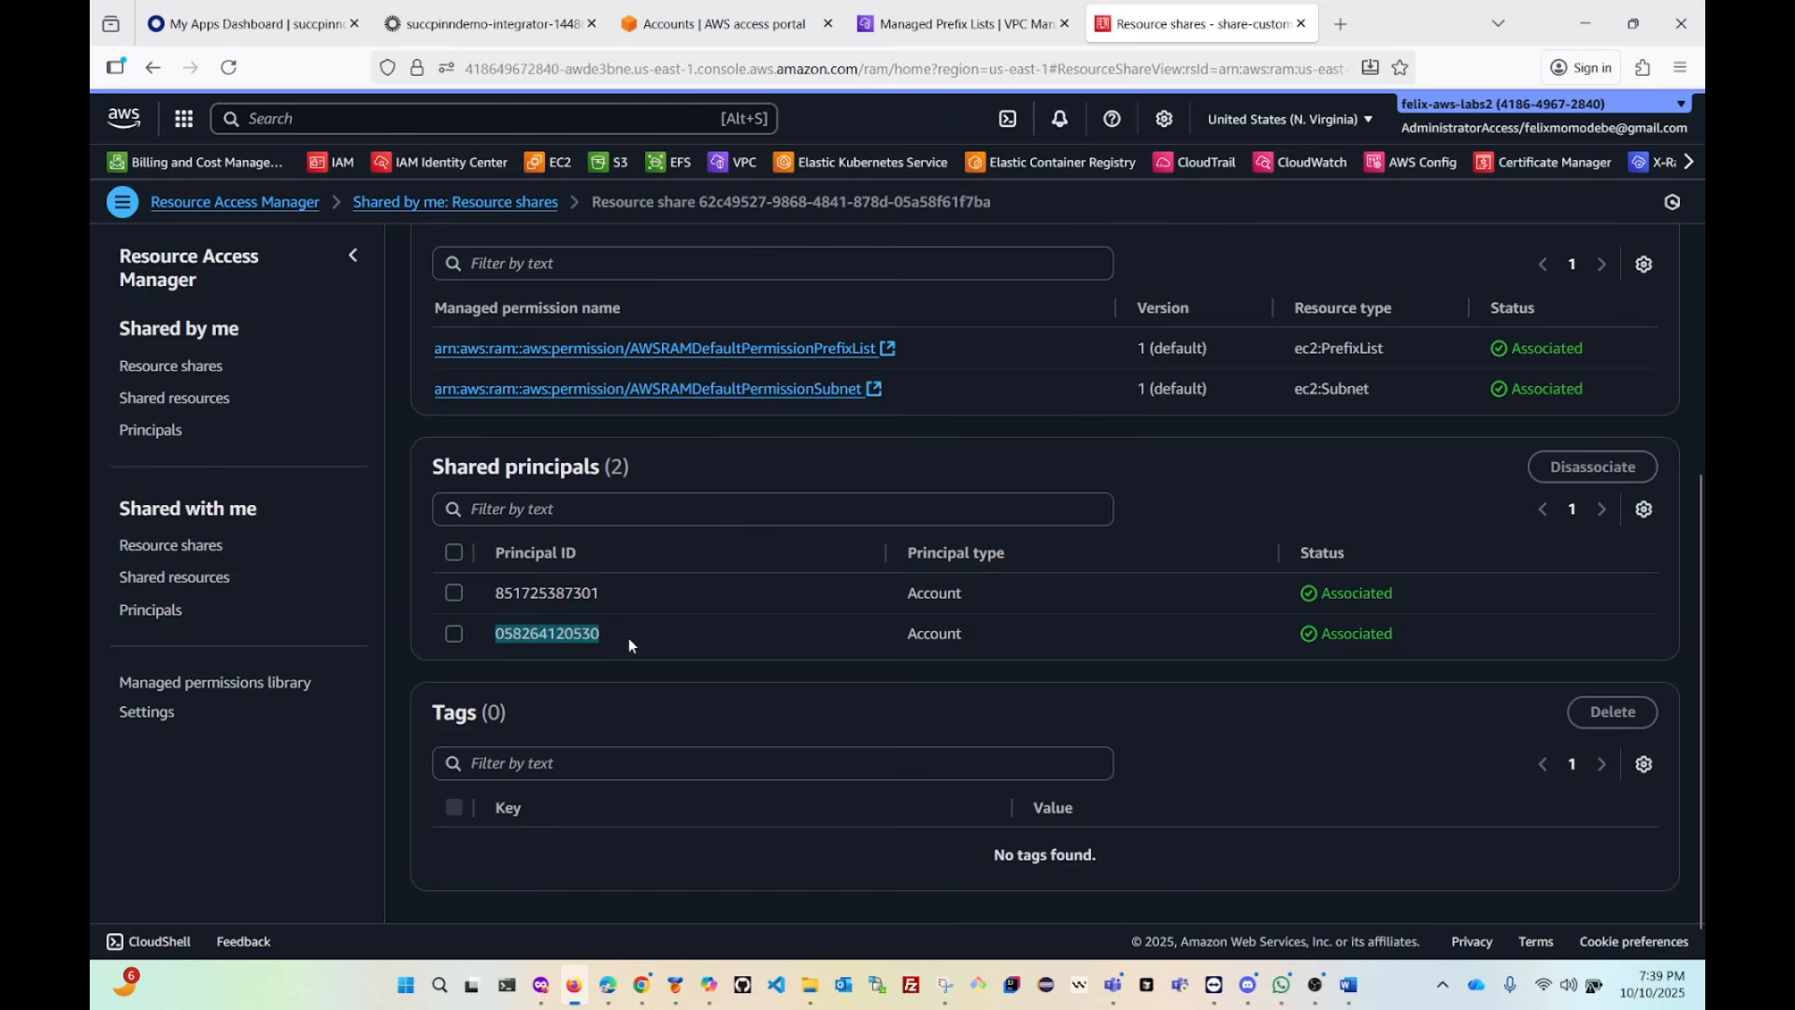
{"action": "scroll", "coordinate": [659, 645], "scroll_direction": "up", "scroll_amount": 8}
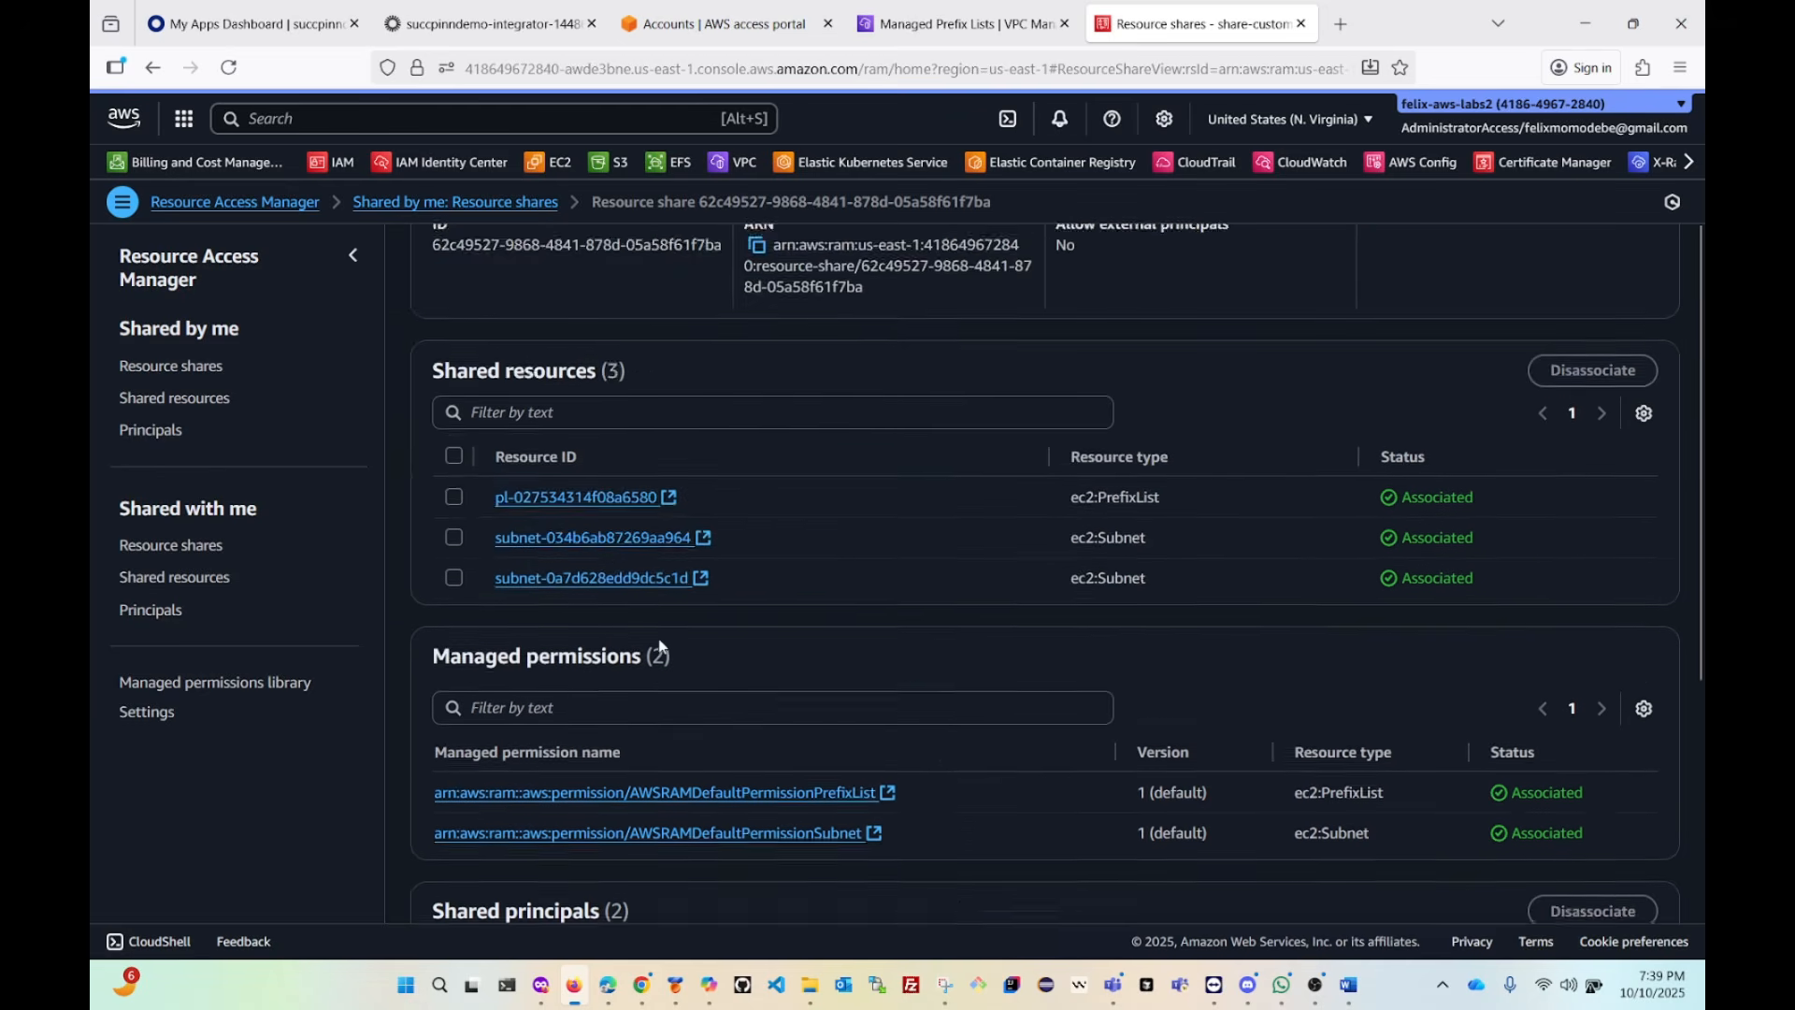
{"action": "left_click", "coordinate": [713, 25]}
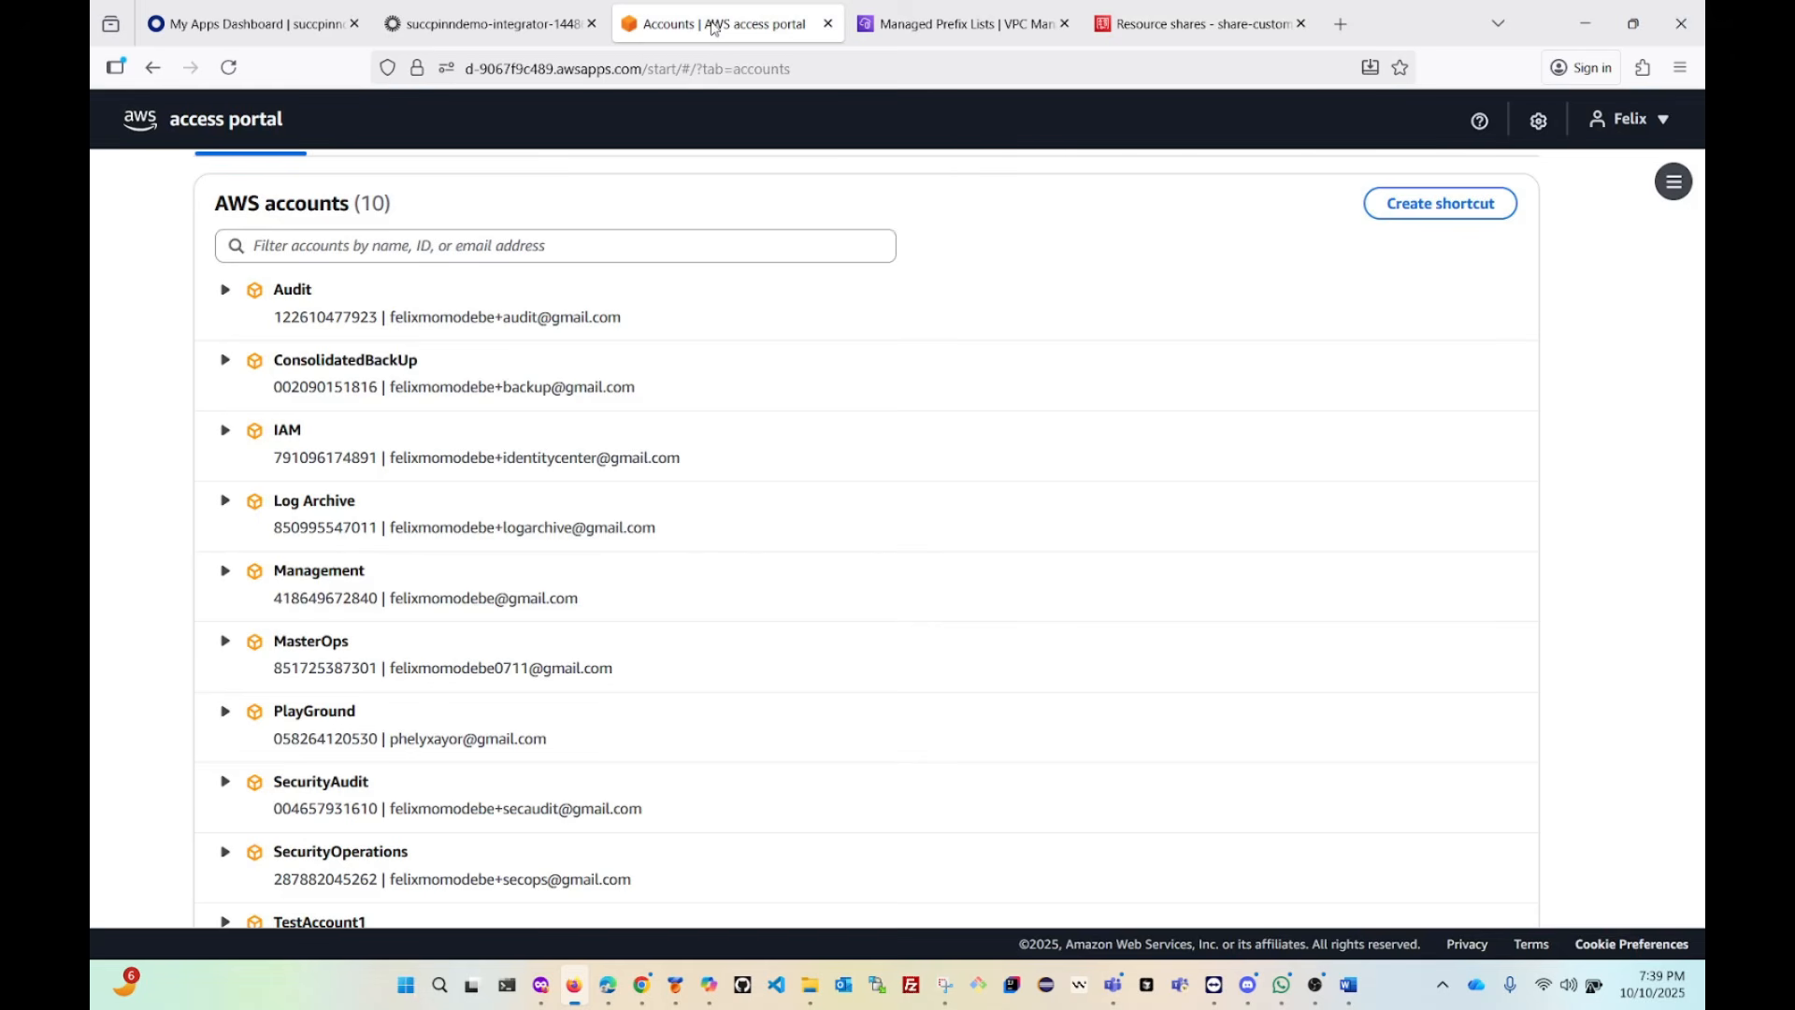
{"action": "left_click", "coordinate": [1197, 35]}
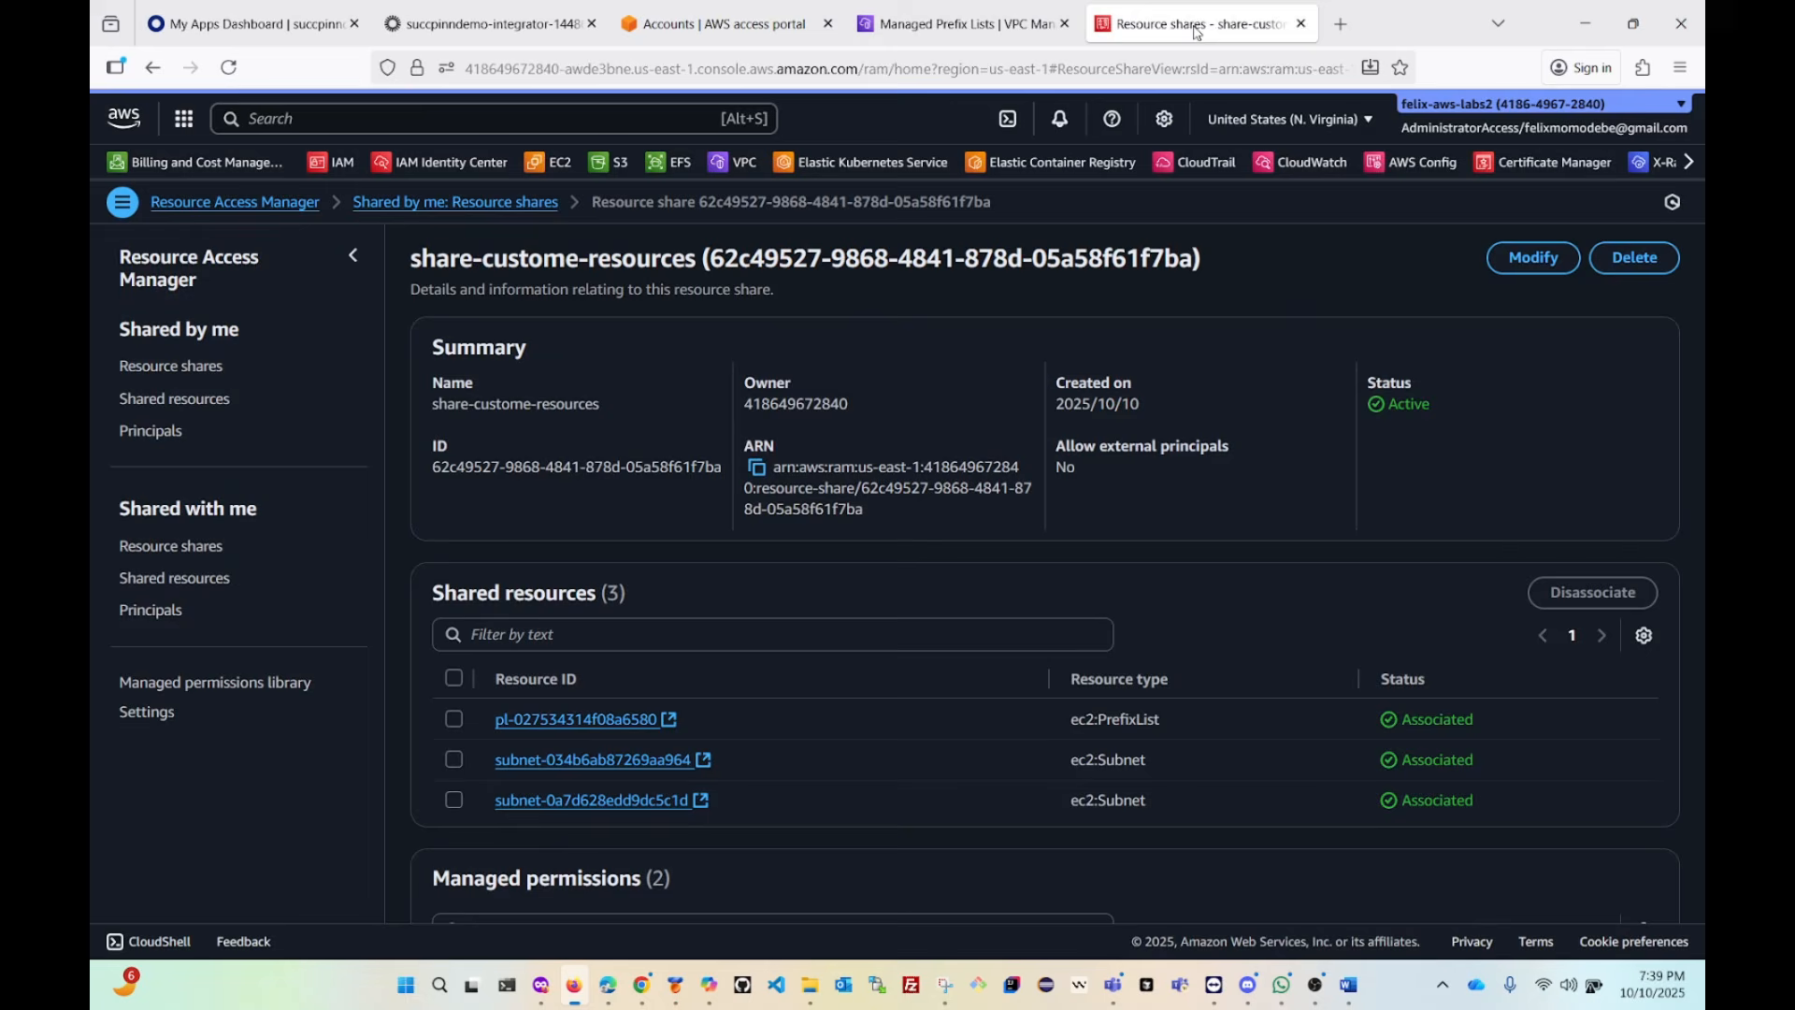
Check the signed-in account's details and review the managed permissions and shared principals of share-custome-resources.
{"action": "left_click", "coordinate": [1541, 110]}
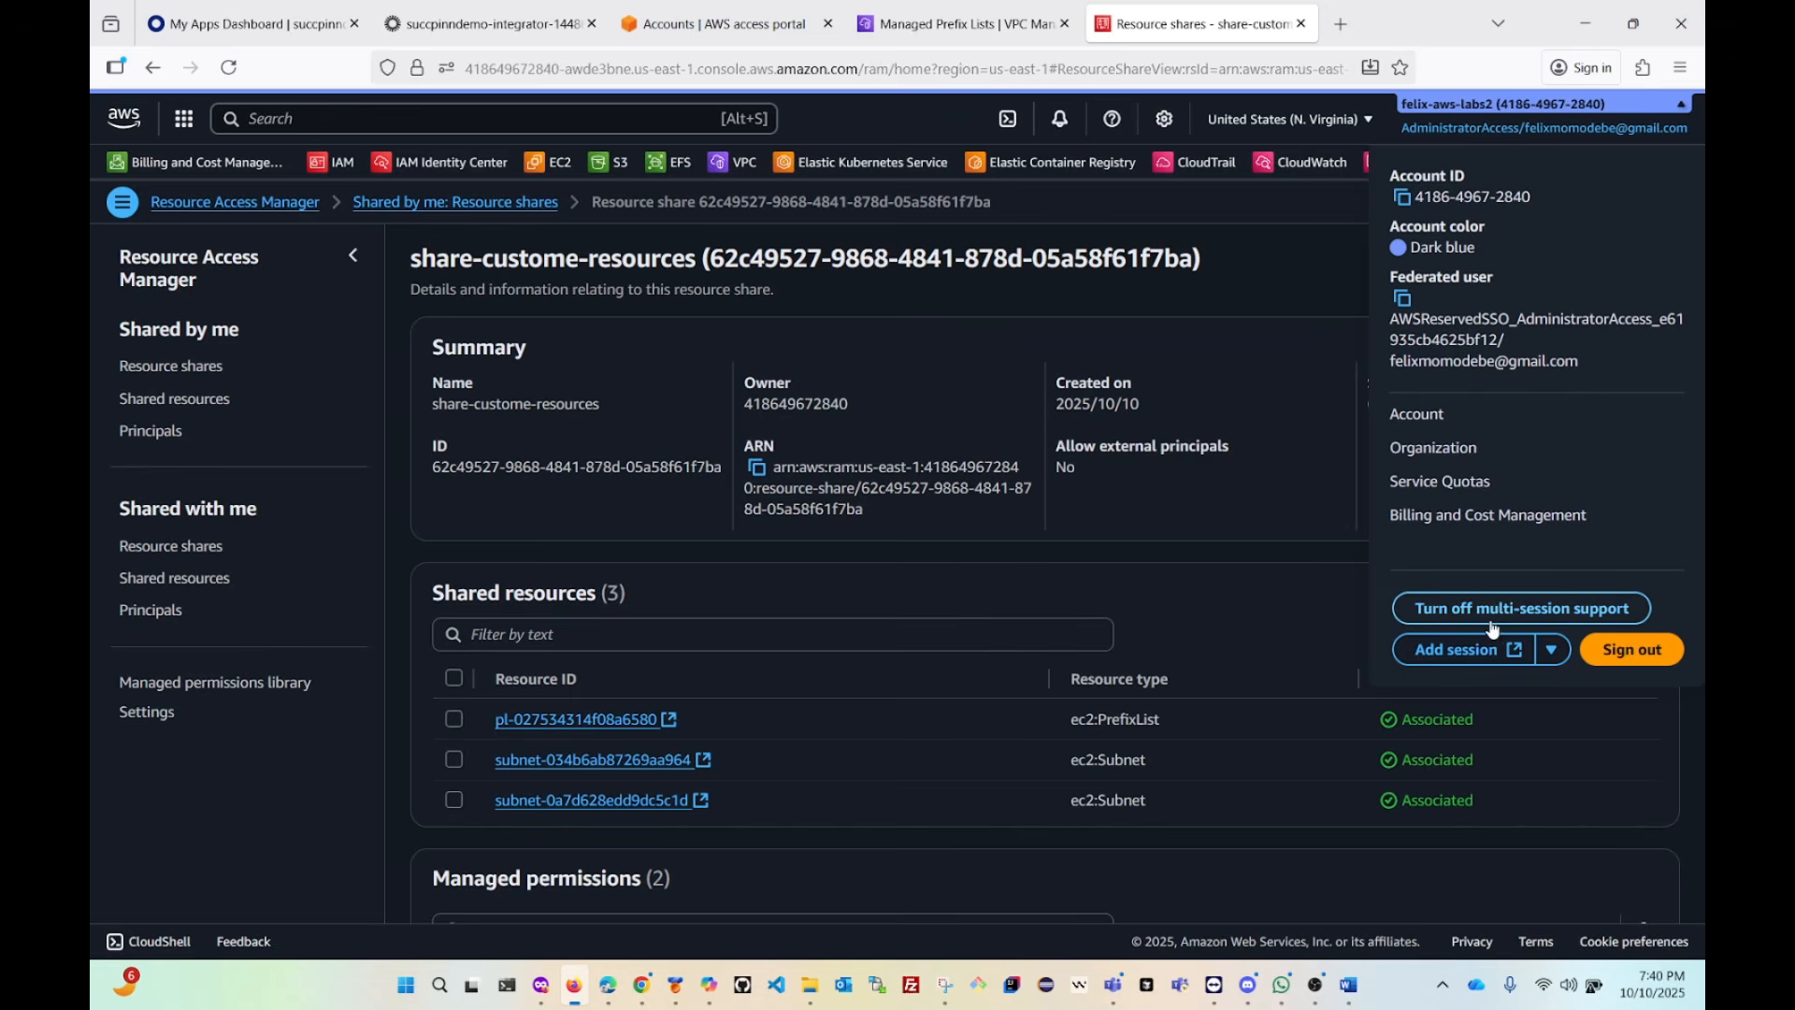
{"action": "left_click", "coordinate": [1506, 110]}
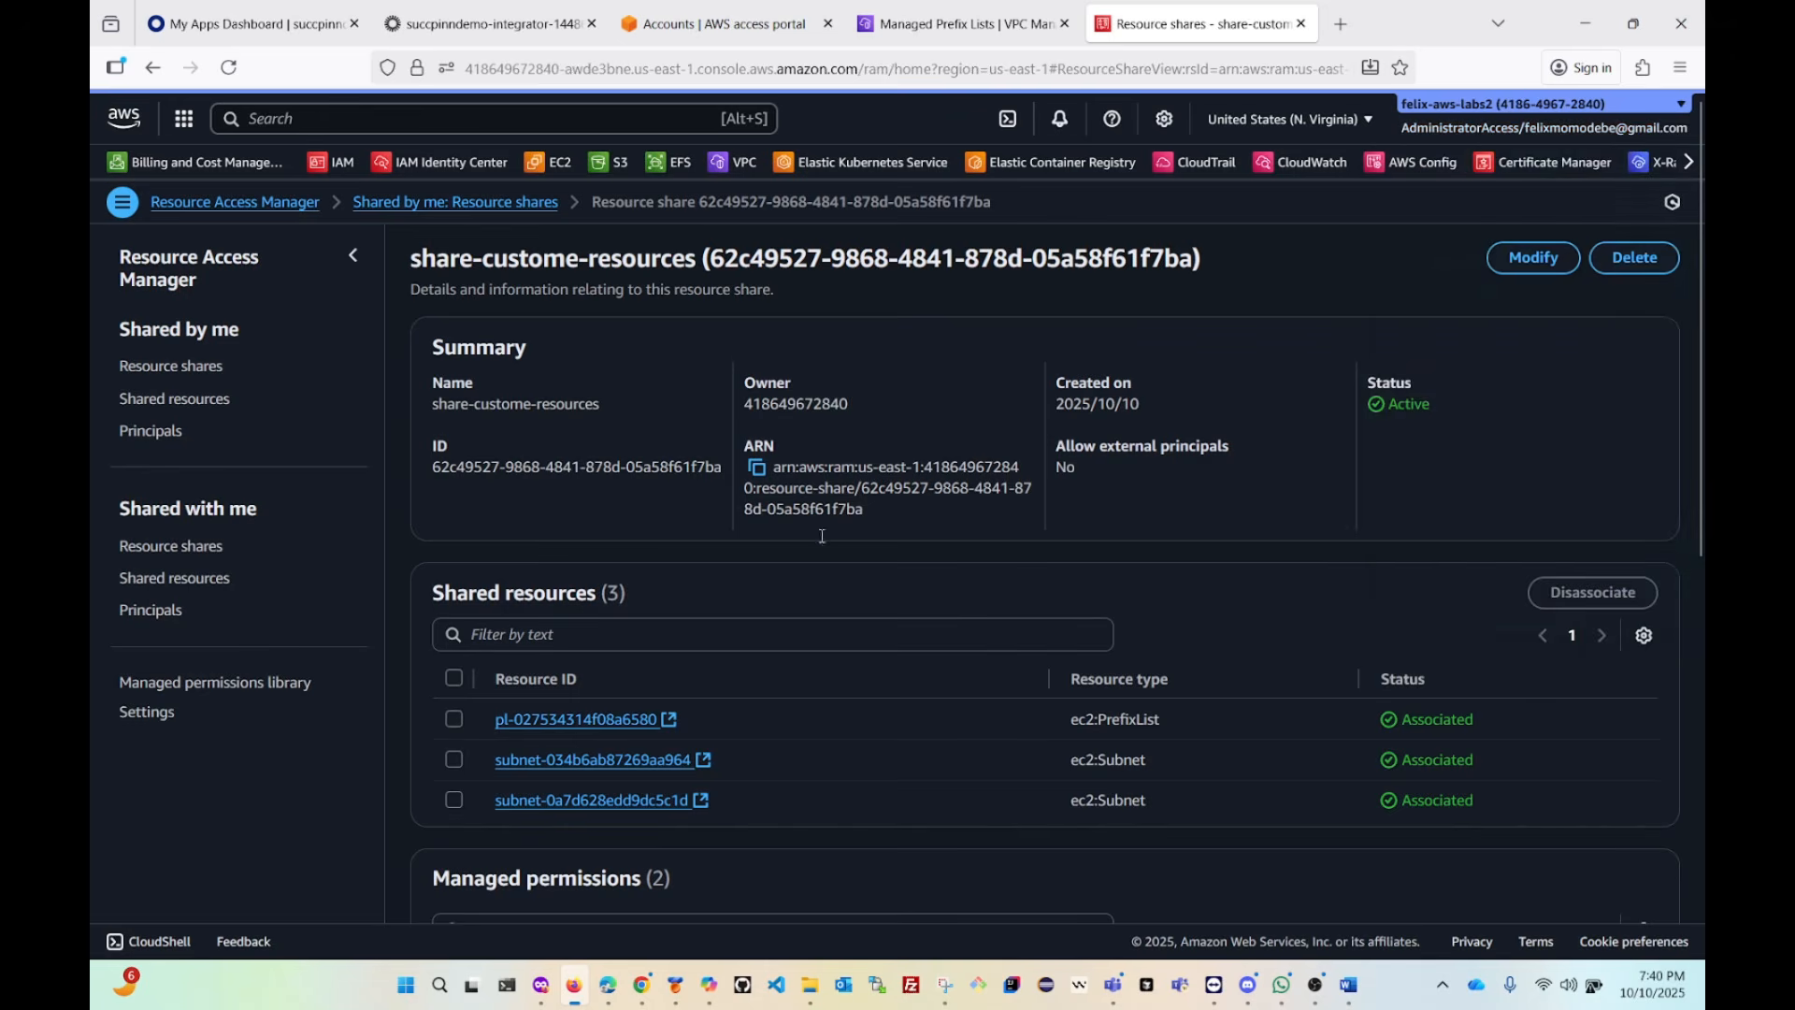
{"action": "scroll", "coordinate": [629, 732], "scroll_direction": "down", "scroll_amount": 2}
{"action": "scroll", "coordinate": [629, 732], "scroll_direction": "down", "scroll_amount": 4}
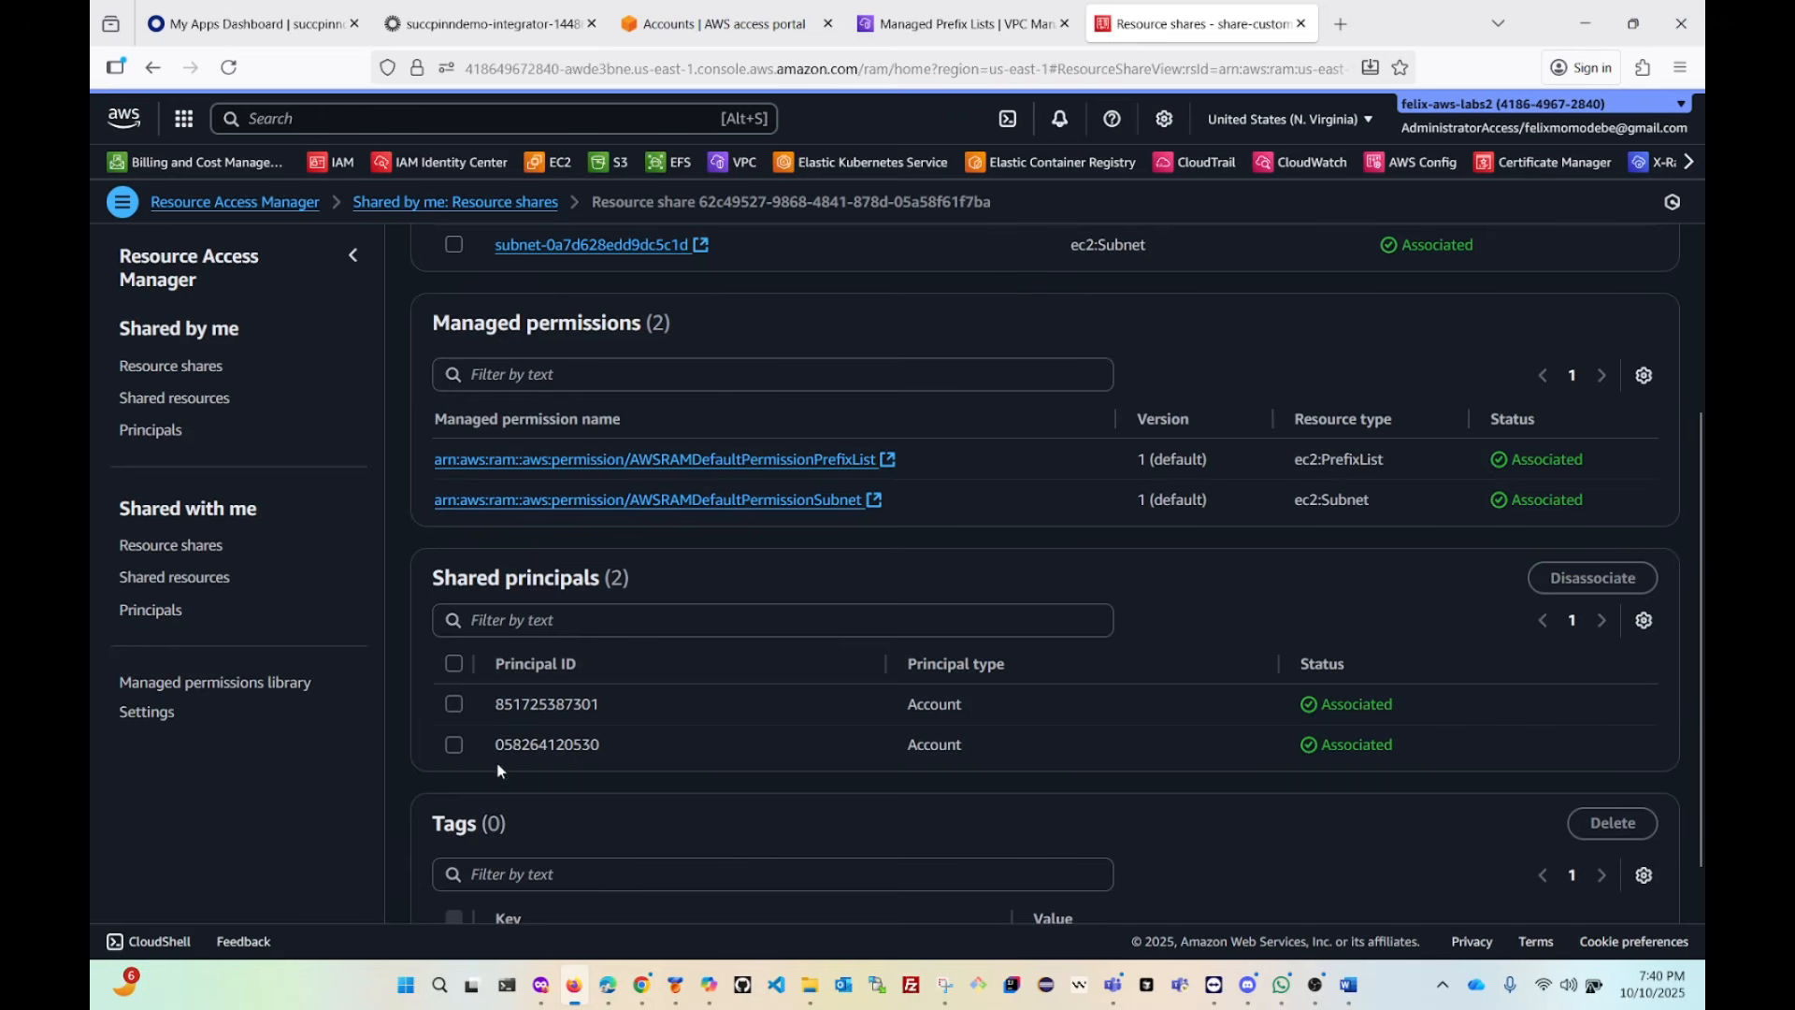
Open the PlayGround account's console from the AWS access portal with the AdministratorAccess role and compare its account label with the management account's.
{"action": "left_click", "coordinate": [713, 32]}
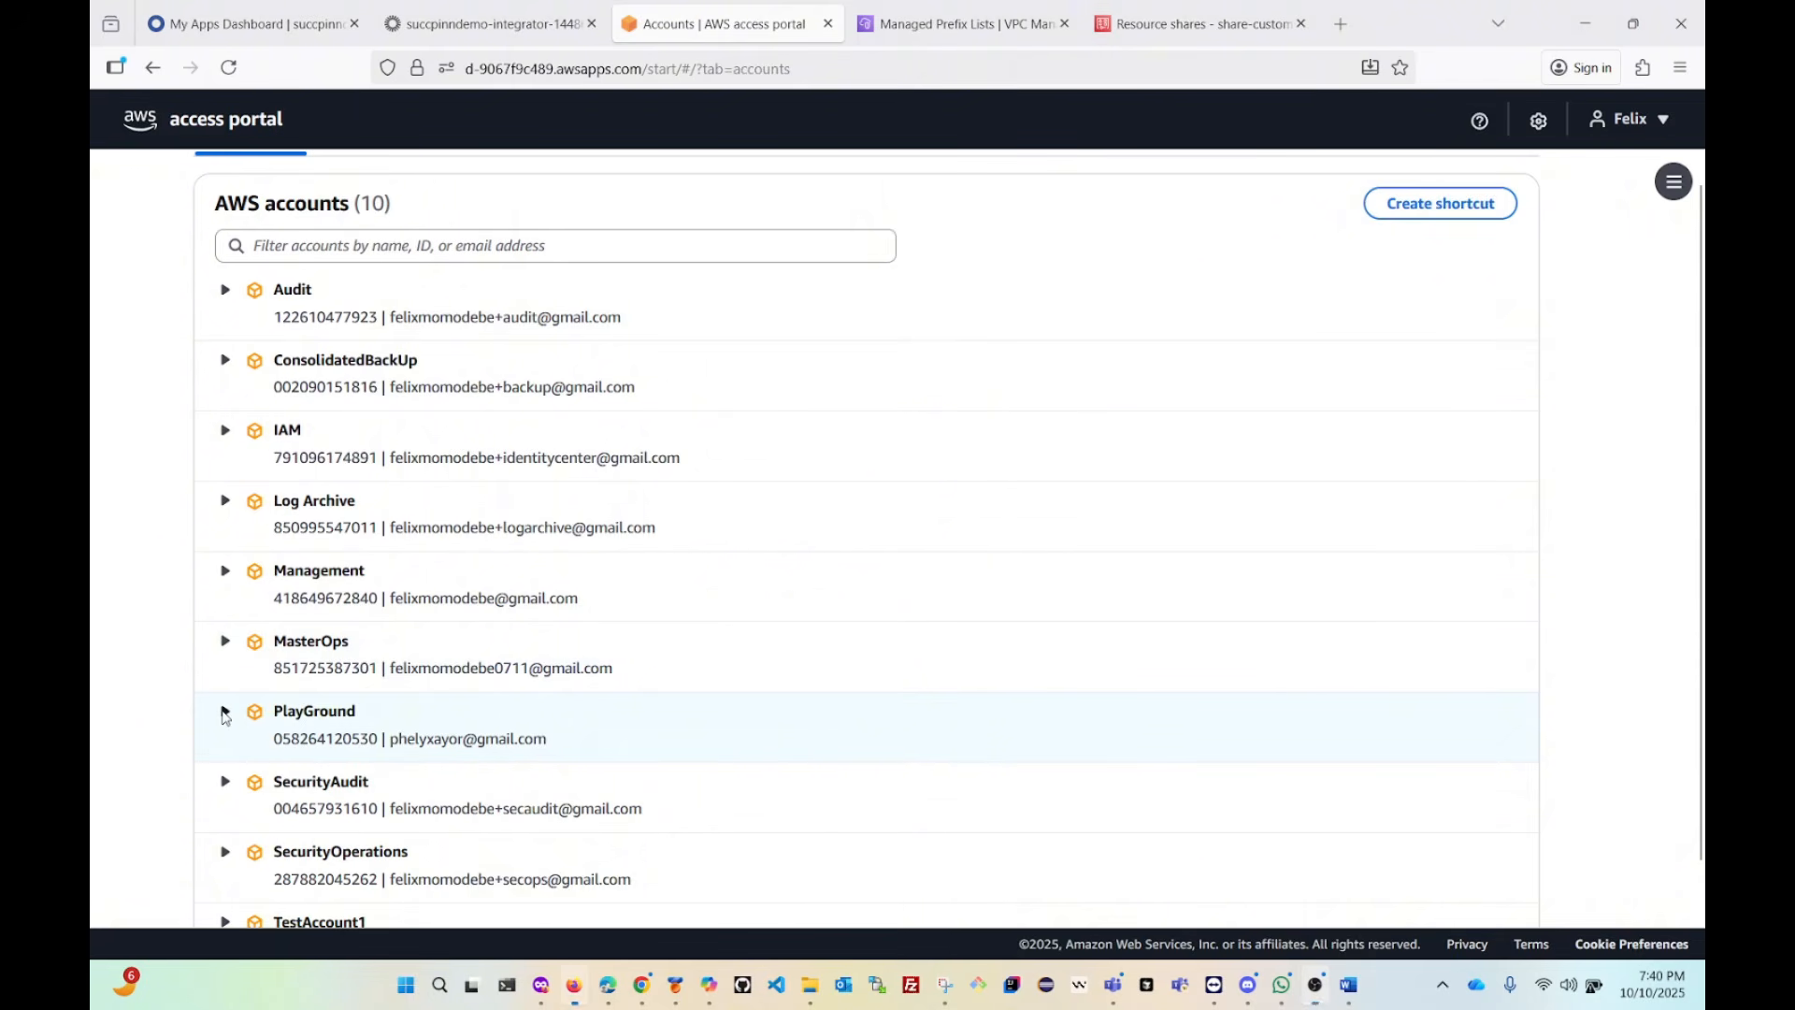
{"action": "left_click", "coordinate": [225, 712]}
{"action": "scroll", "coordinate": [365, 667], "scroll_direction": "down", "scroll_amount": 2}
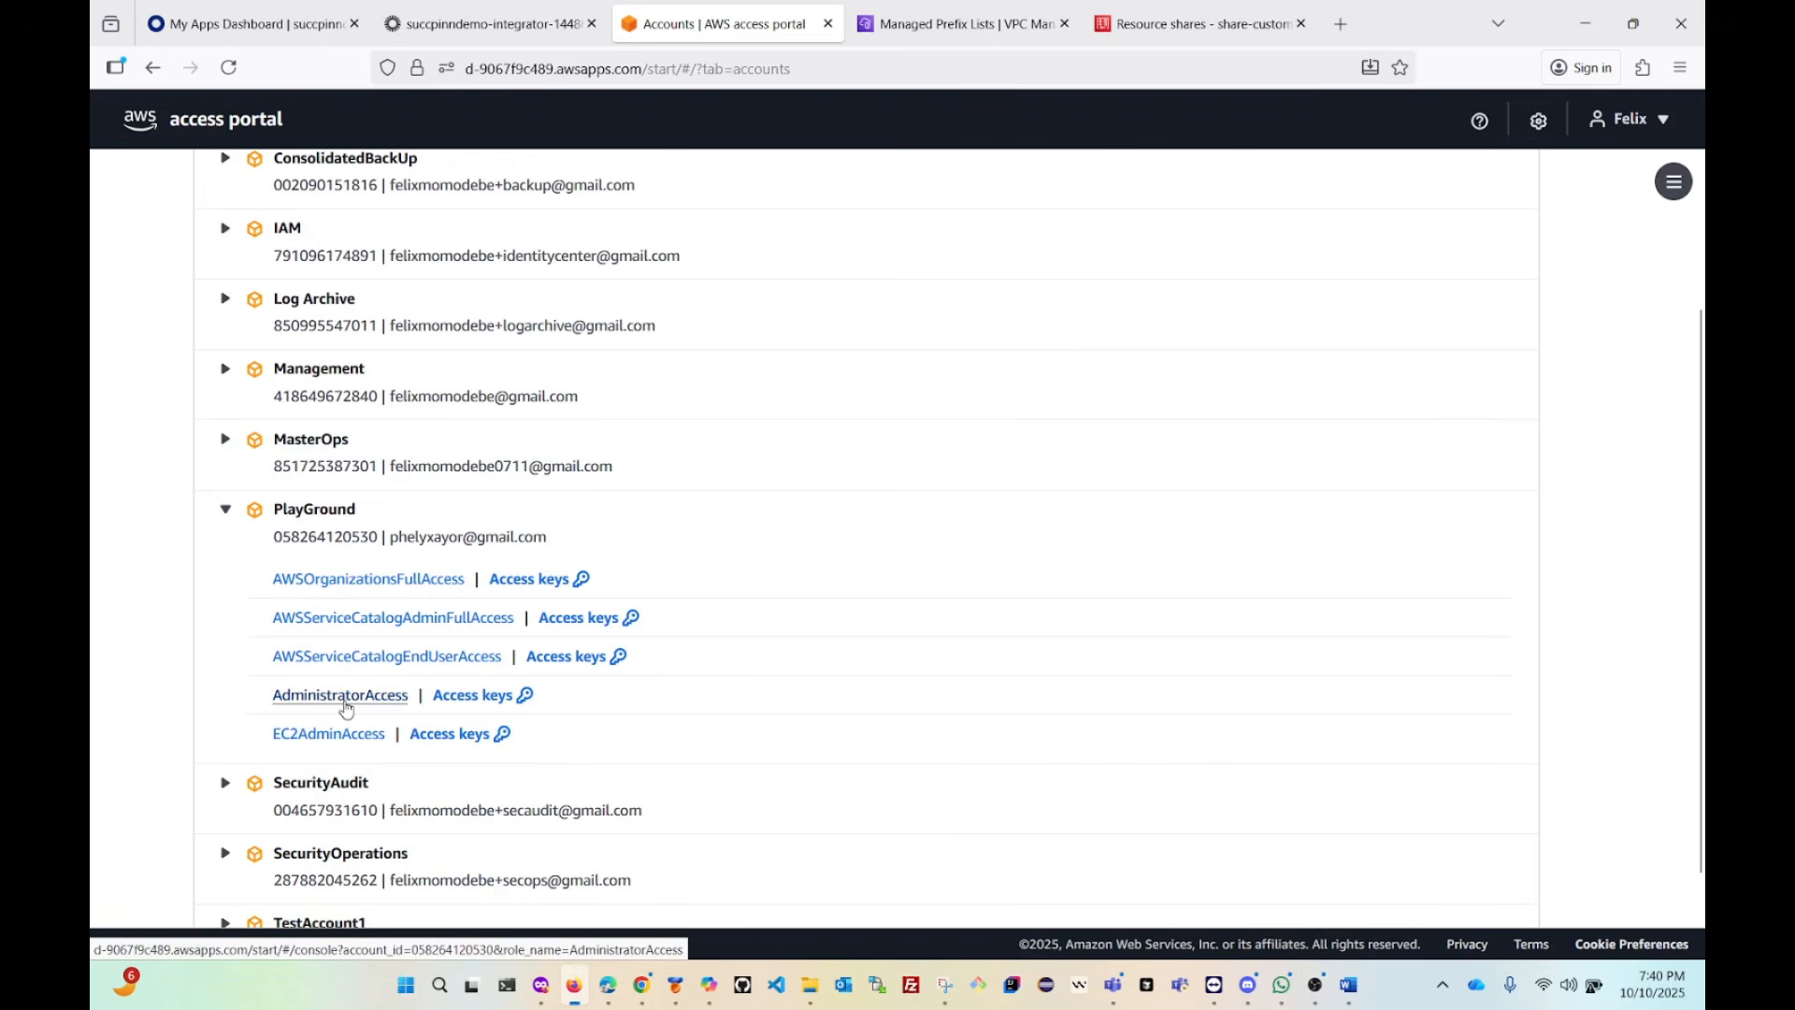
{"action": "left_click", "coordinate": [345, 700]}
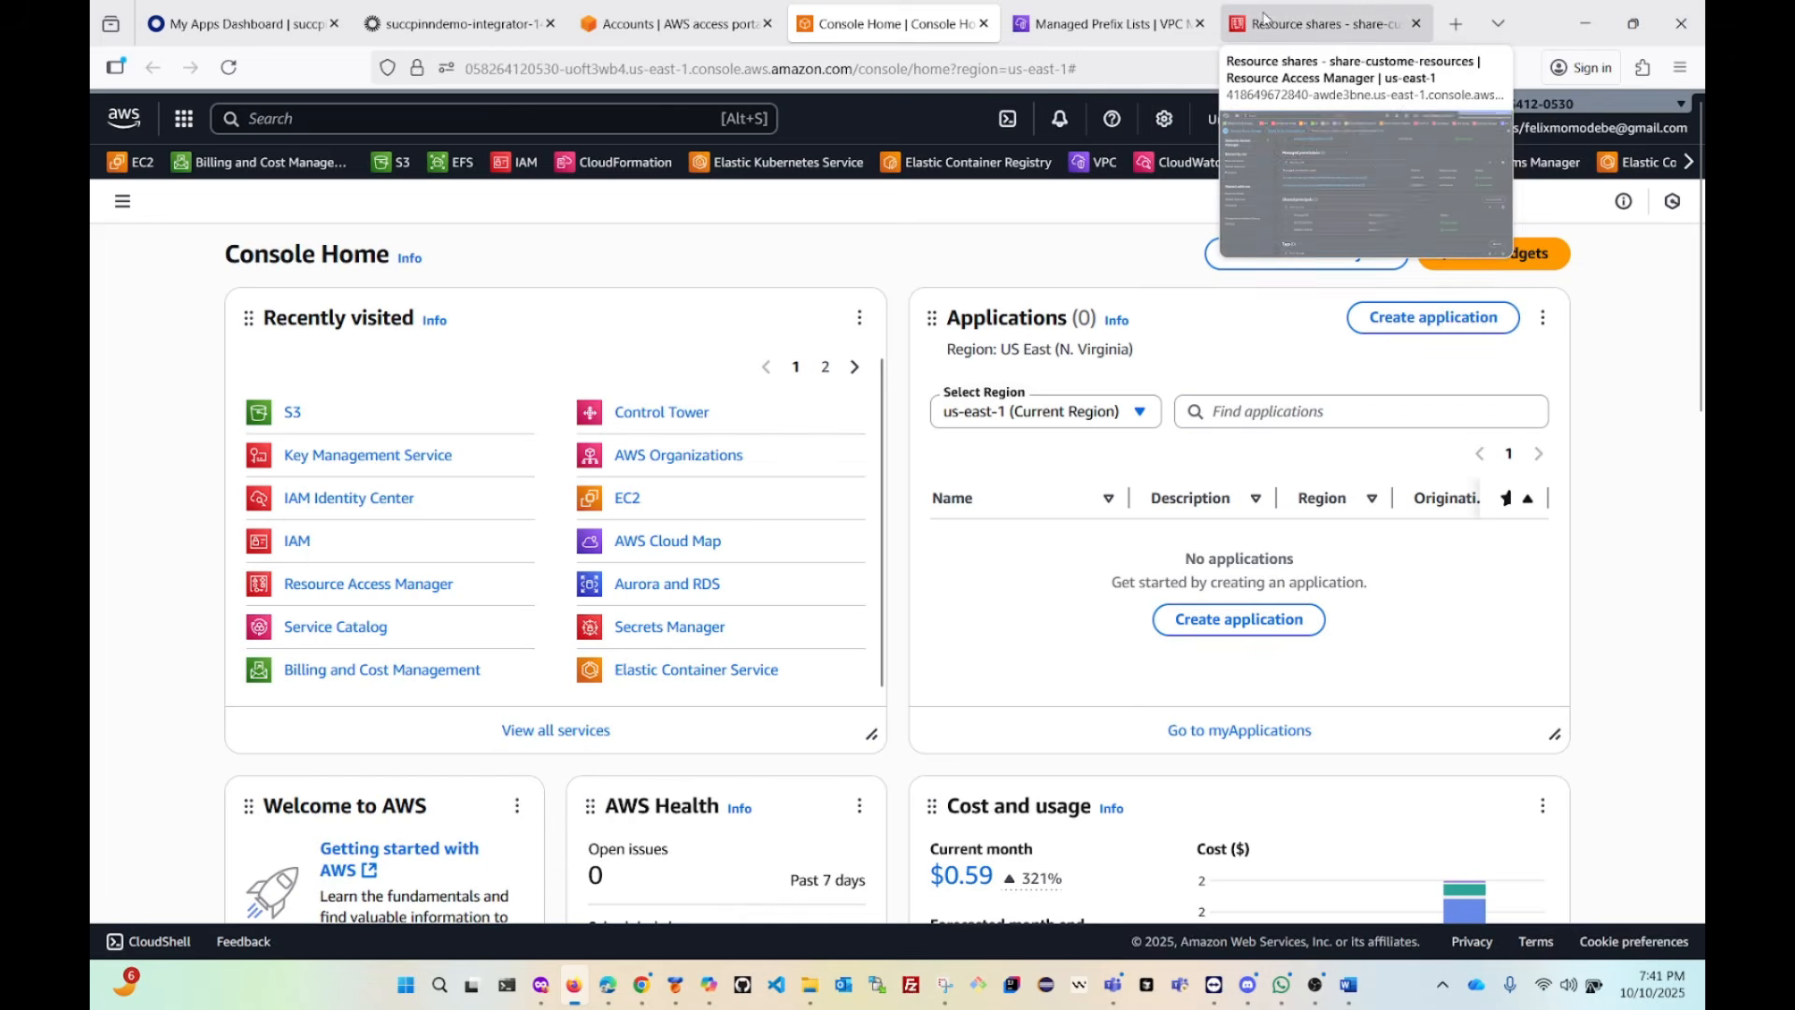
{"action": "left_click", "coordinate": [1338, 25]}
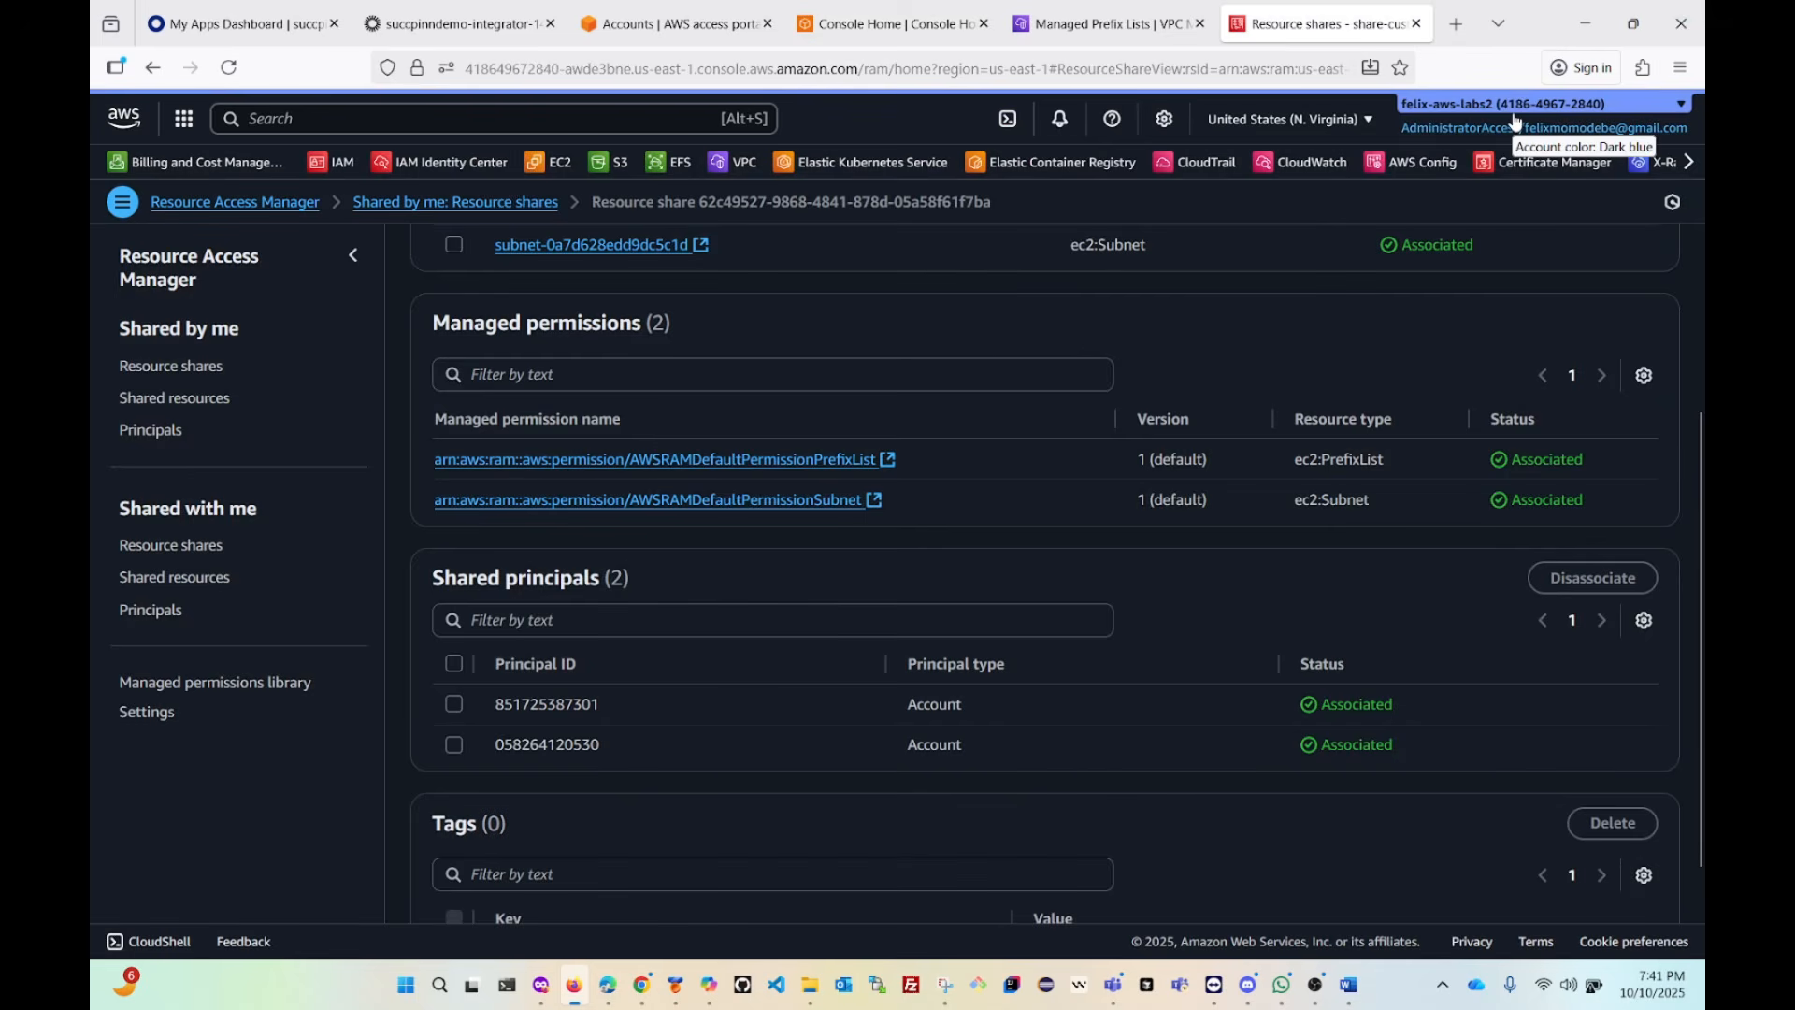
{"action": "left_click", "coordinate": [871, 28]}
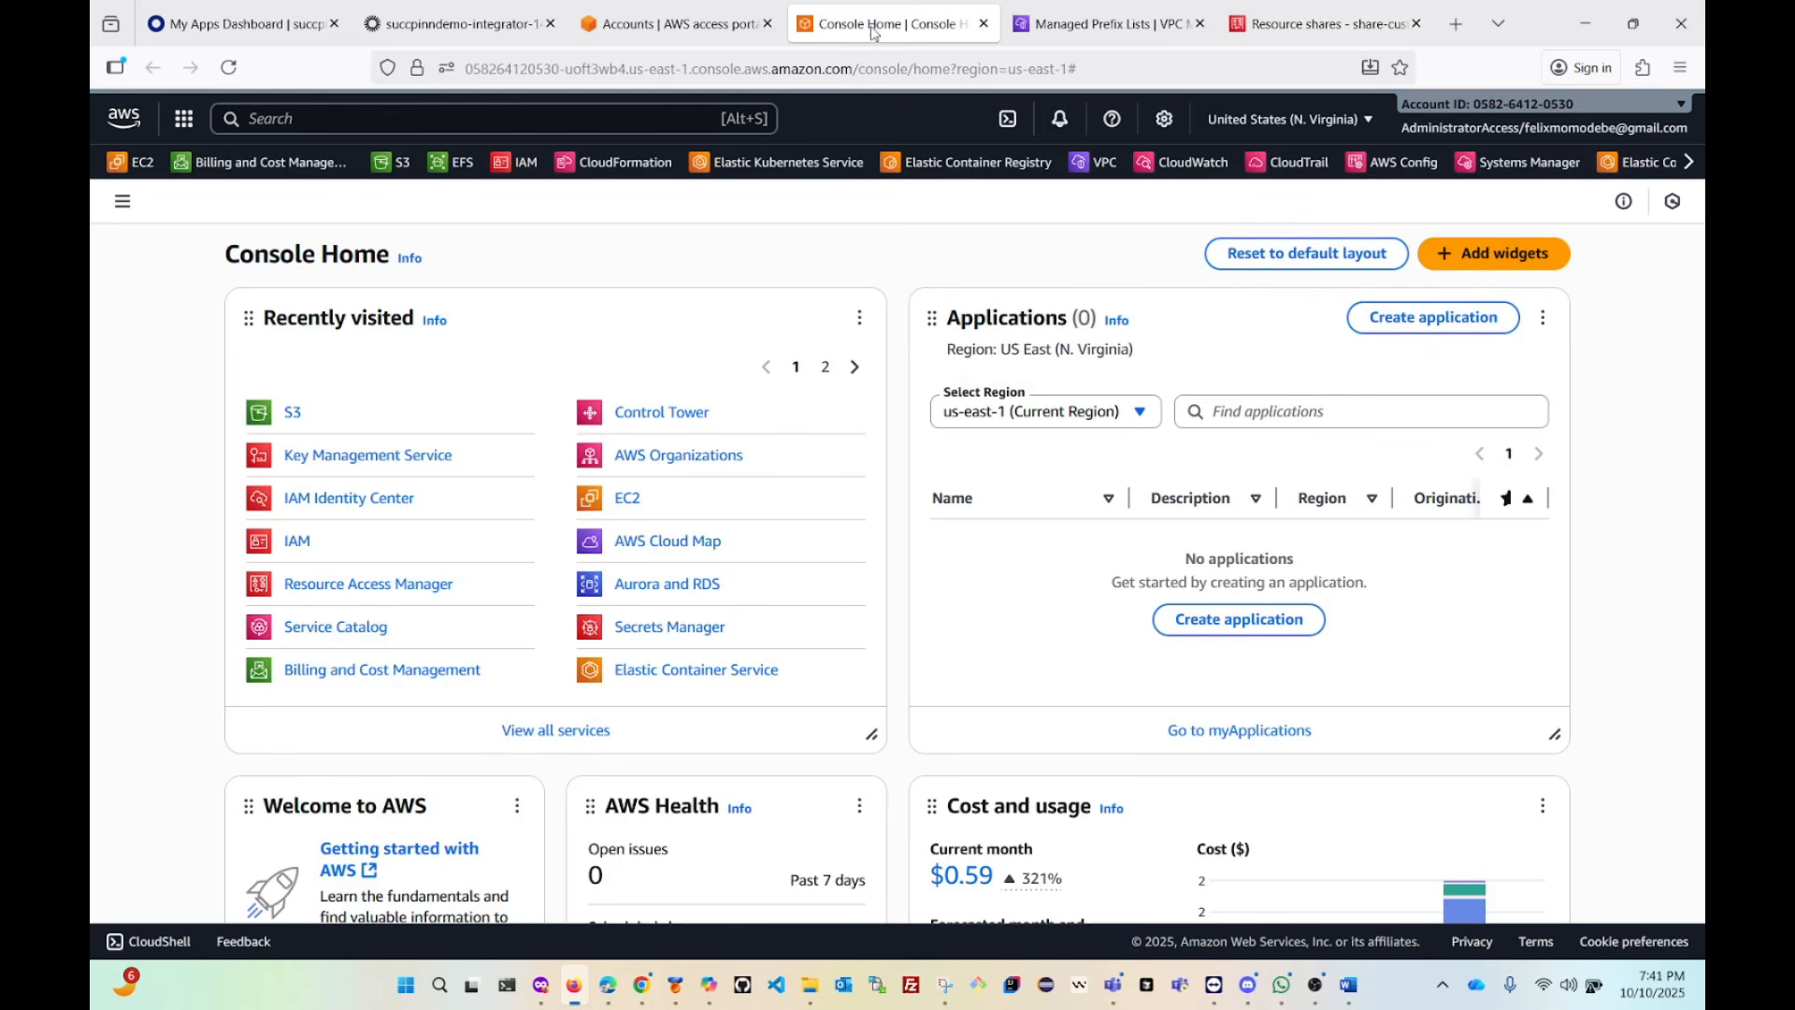
Search for ram in the PlayGround console and open Resource Access Manager in a new browser tab next to the management account's share.
{"action": "left_click", "coordinate": [327, 118]}
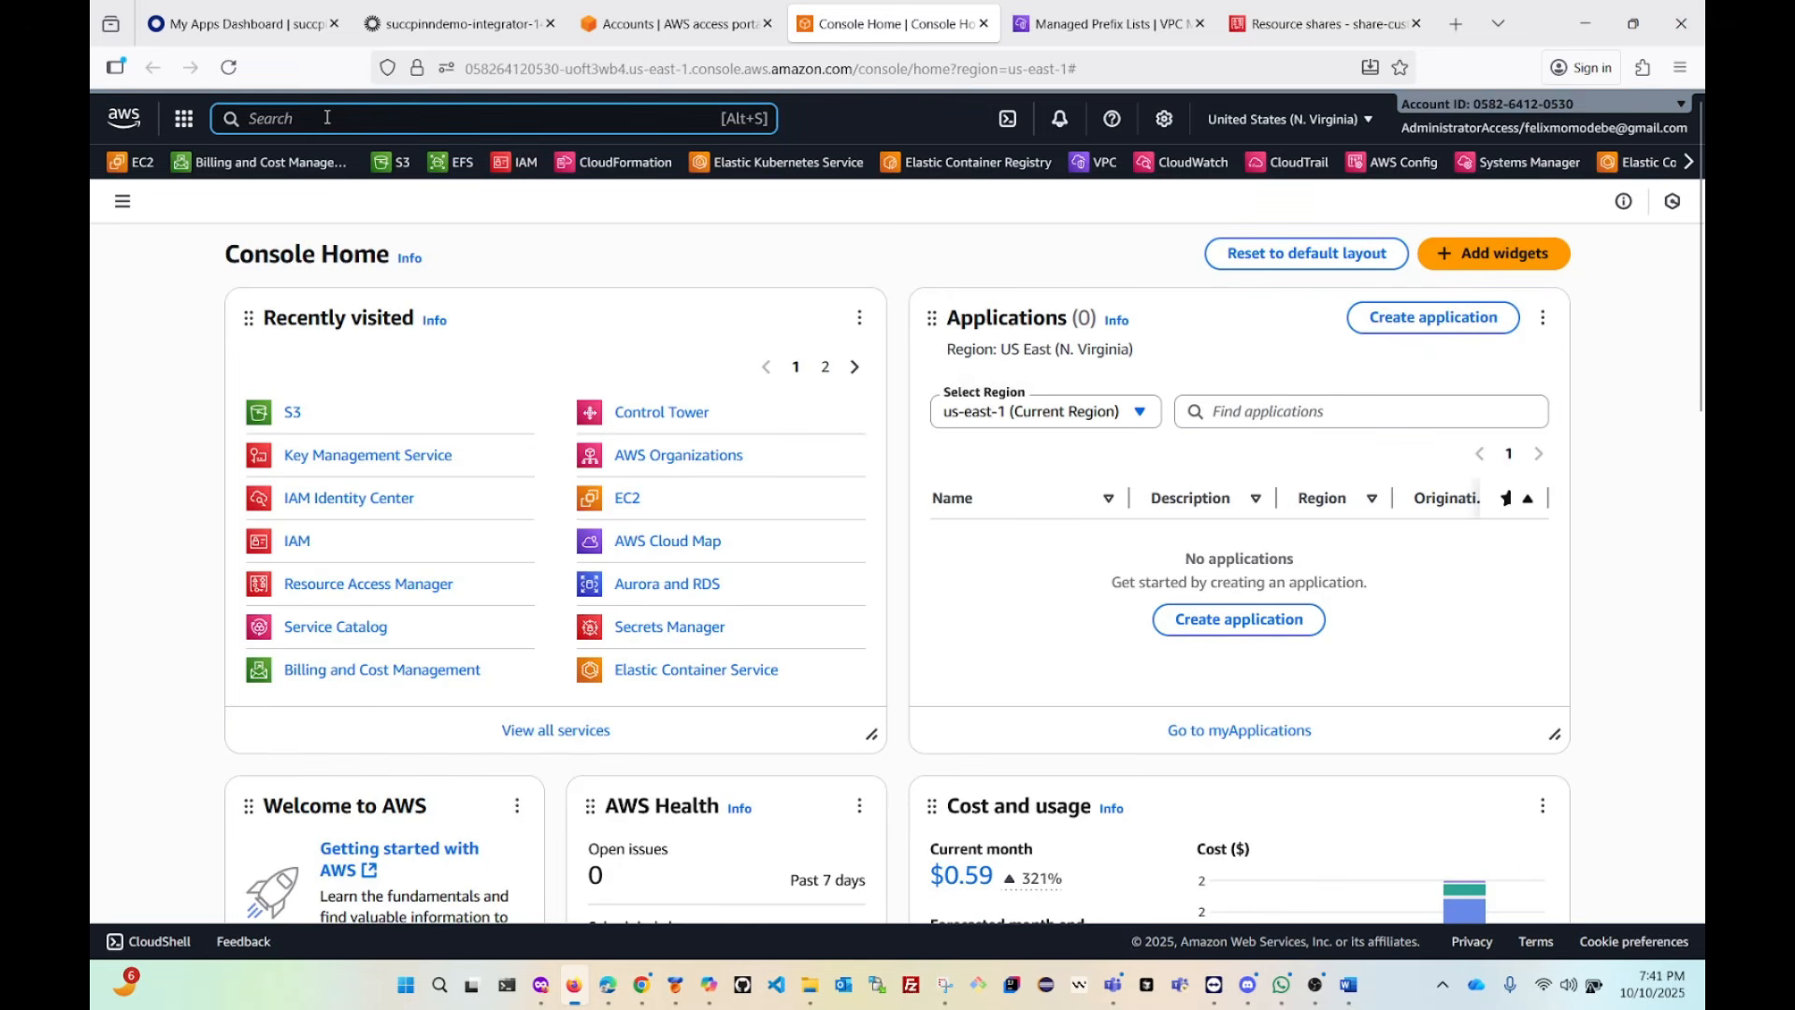
{"action": "type", "text": "ram"}
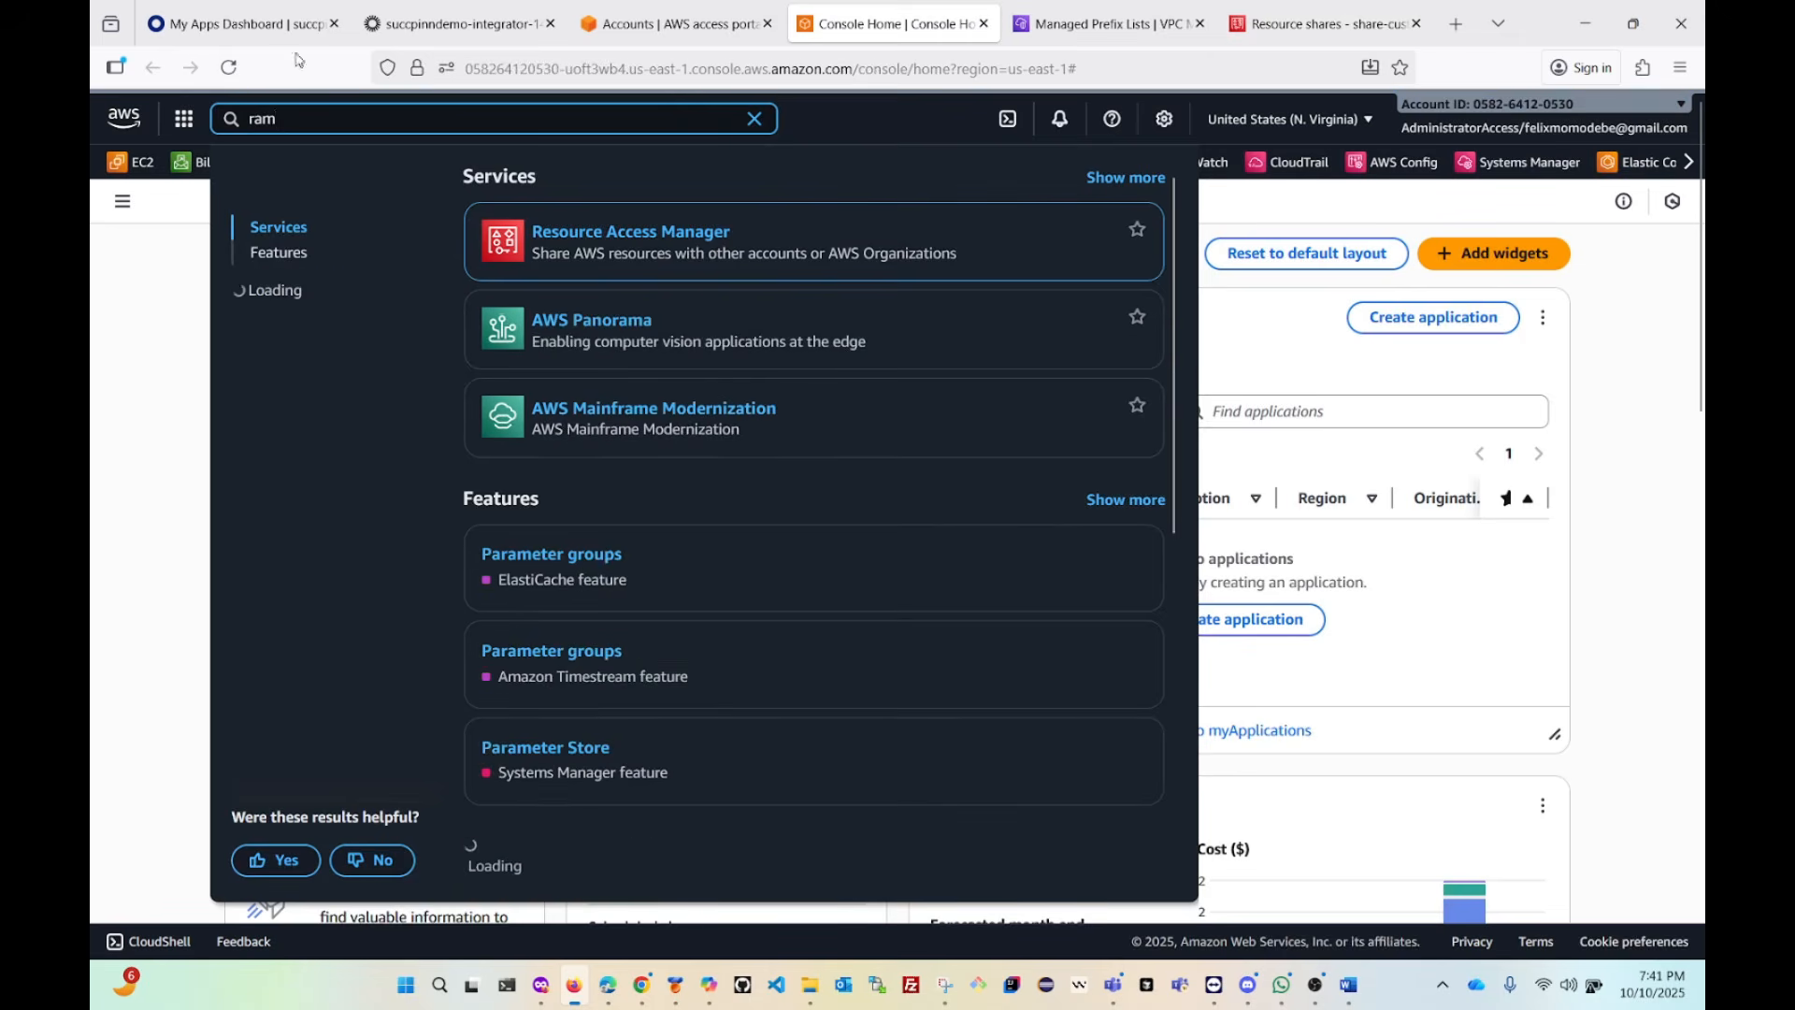
{"action": "right_click", "coordinate": [603, 233]}
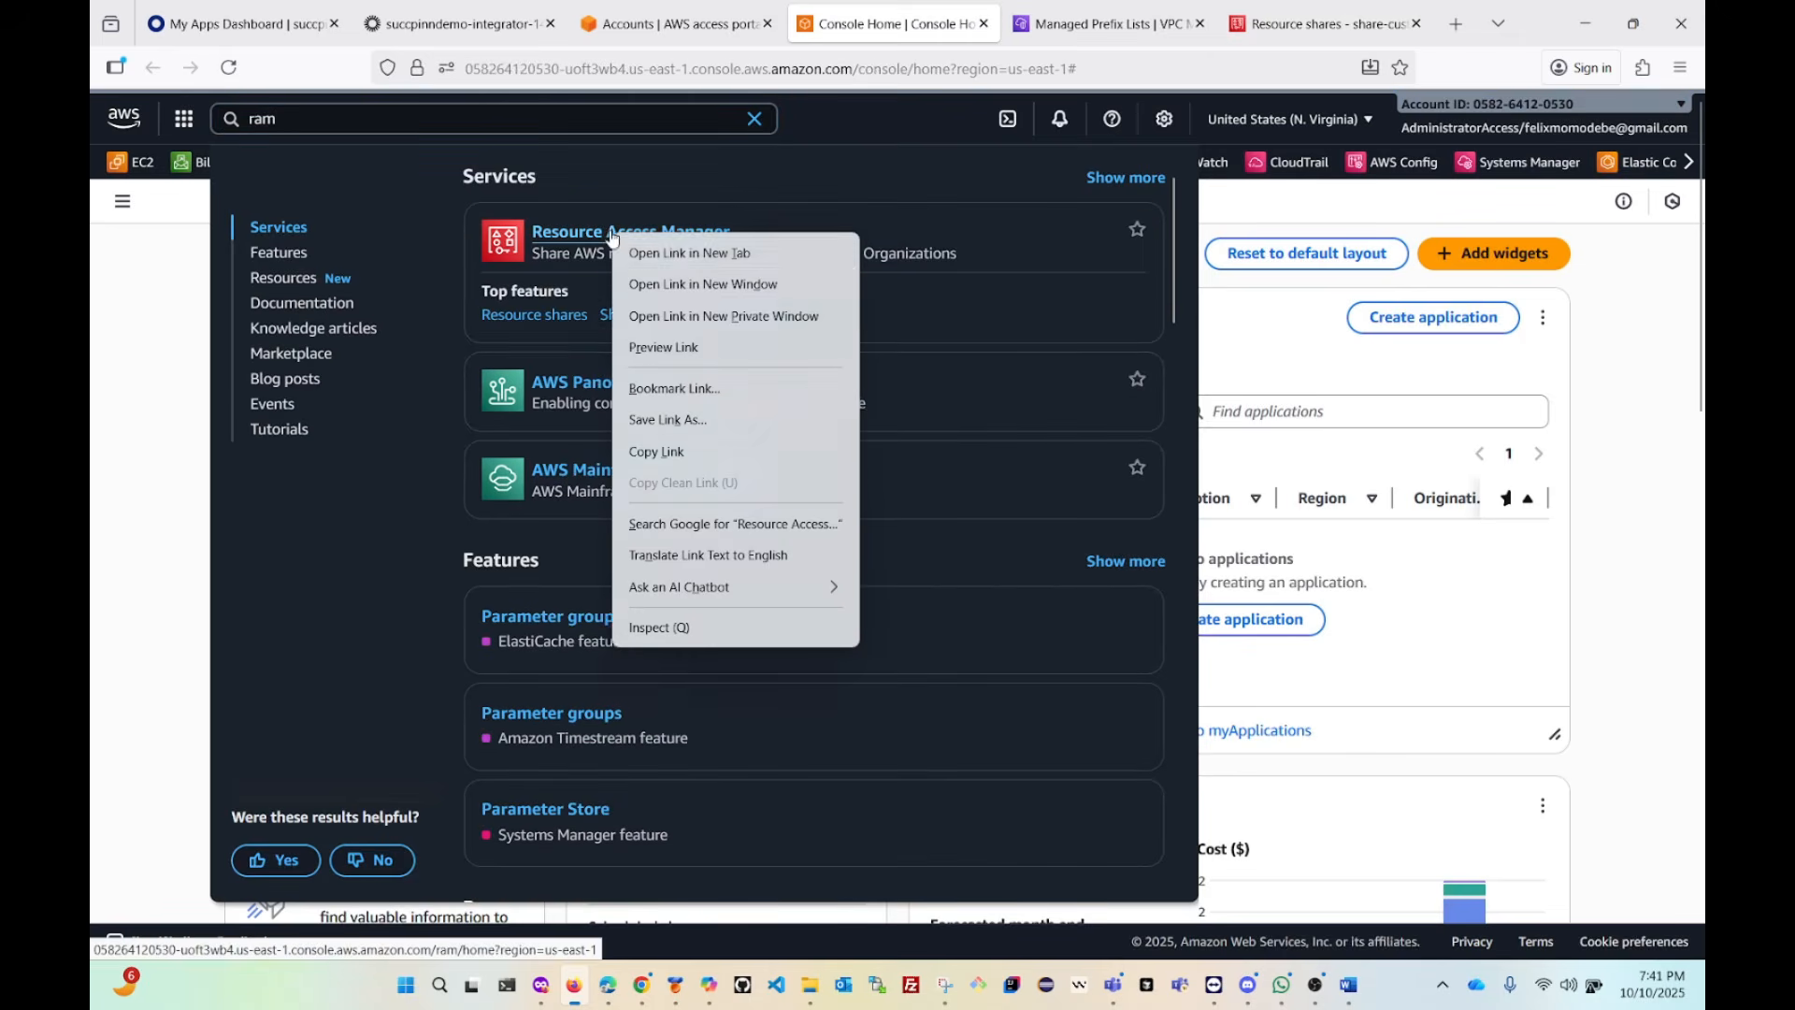
{"action": "left_click", "coordinate": [684, 264]}
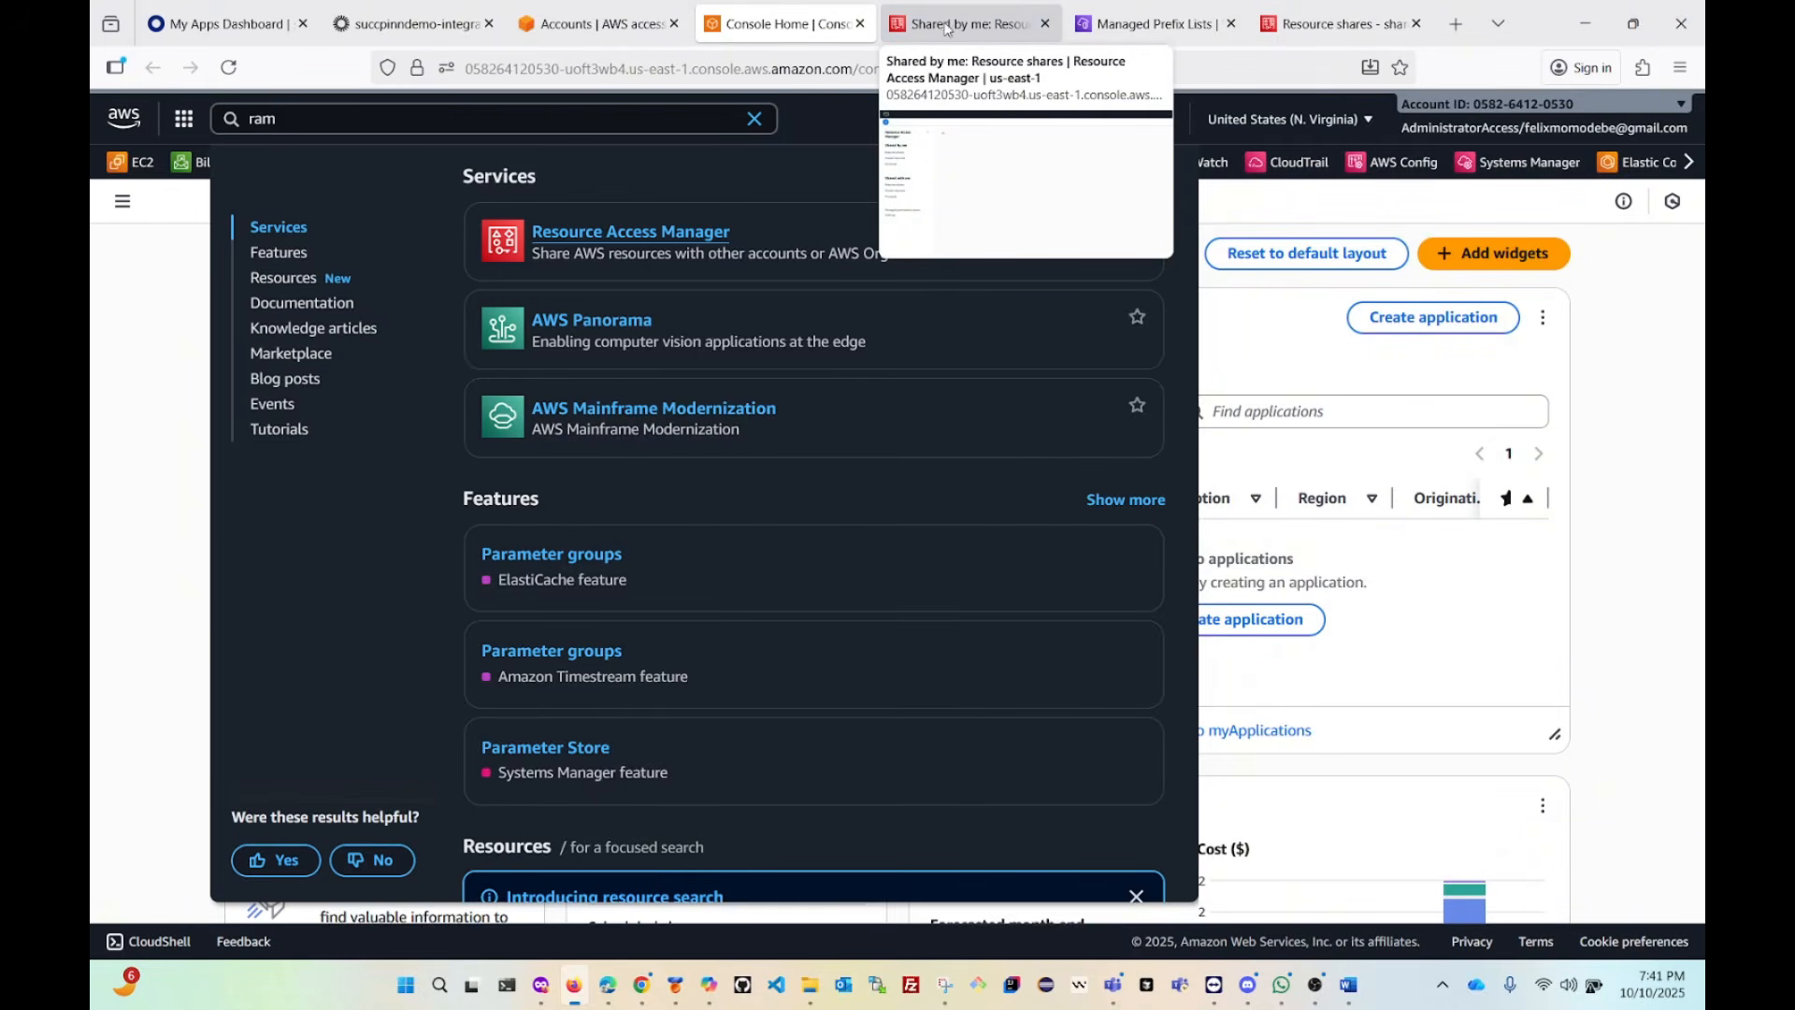
{"action": "left_click_drag", "start_coordinate": [949, 28], "coordinate": [1138, 37]}
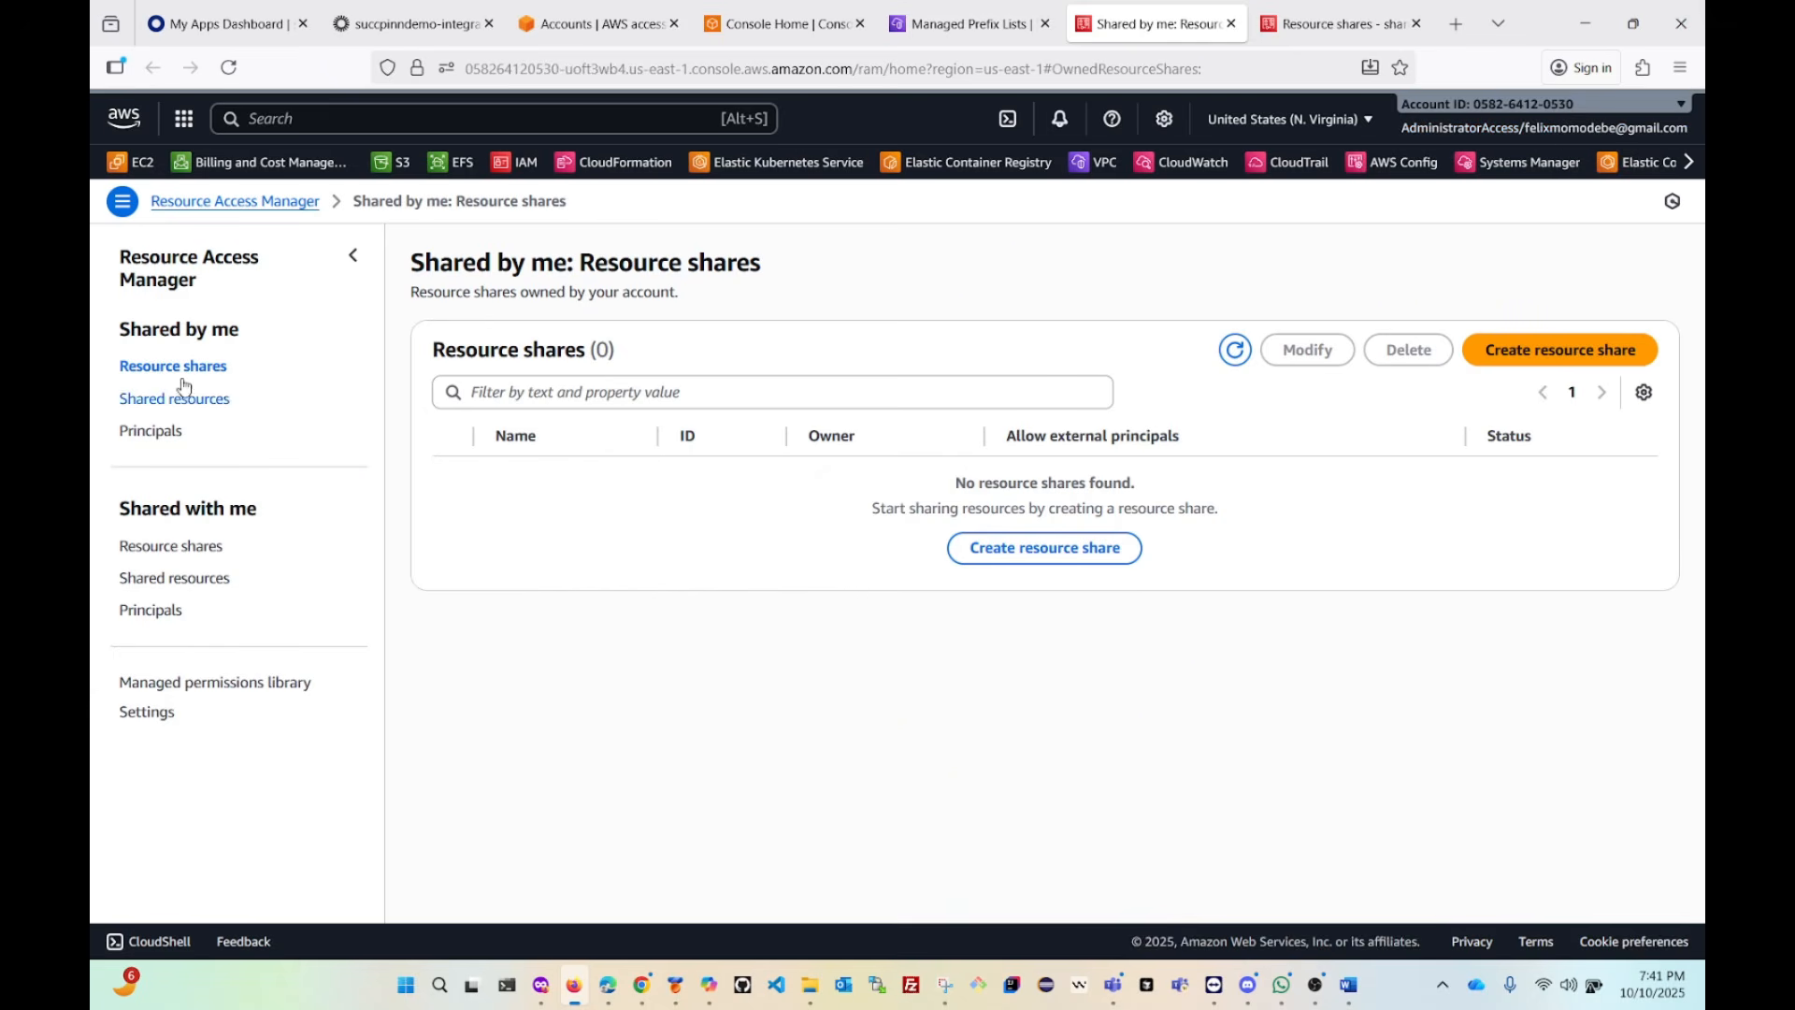
Open the details of share-custome-resources among the resource shares shared with the PlayGround account.
{"action": "left_click_drag", "start_coordinate": [267, 336], "coordinate": [112, 335]}
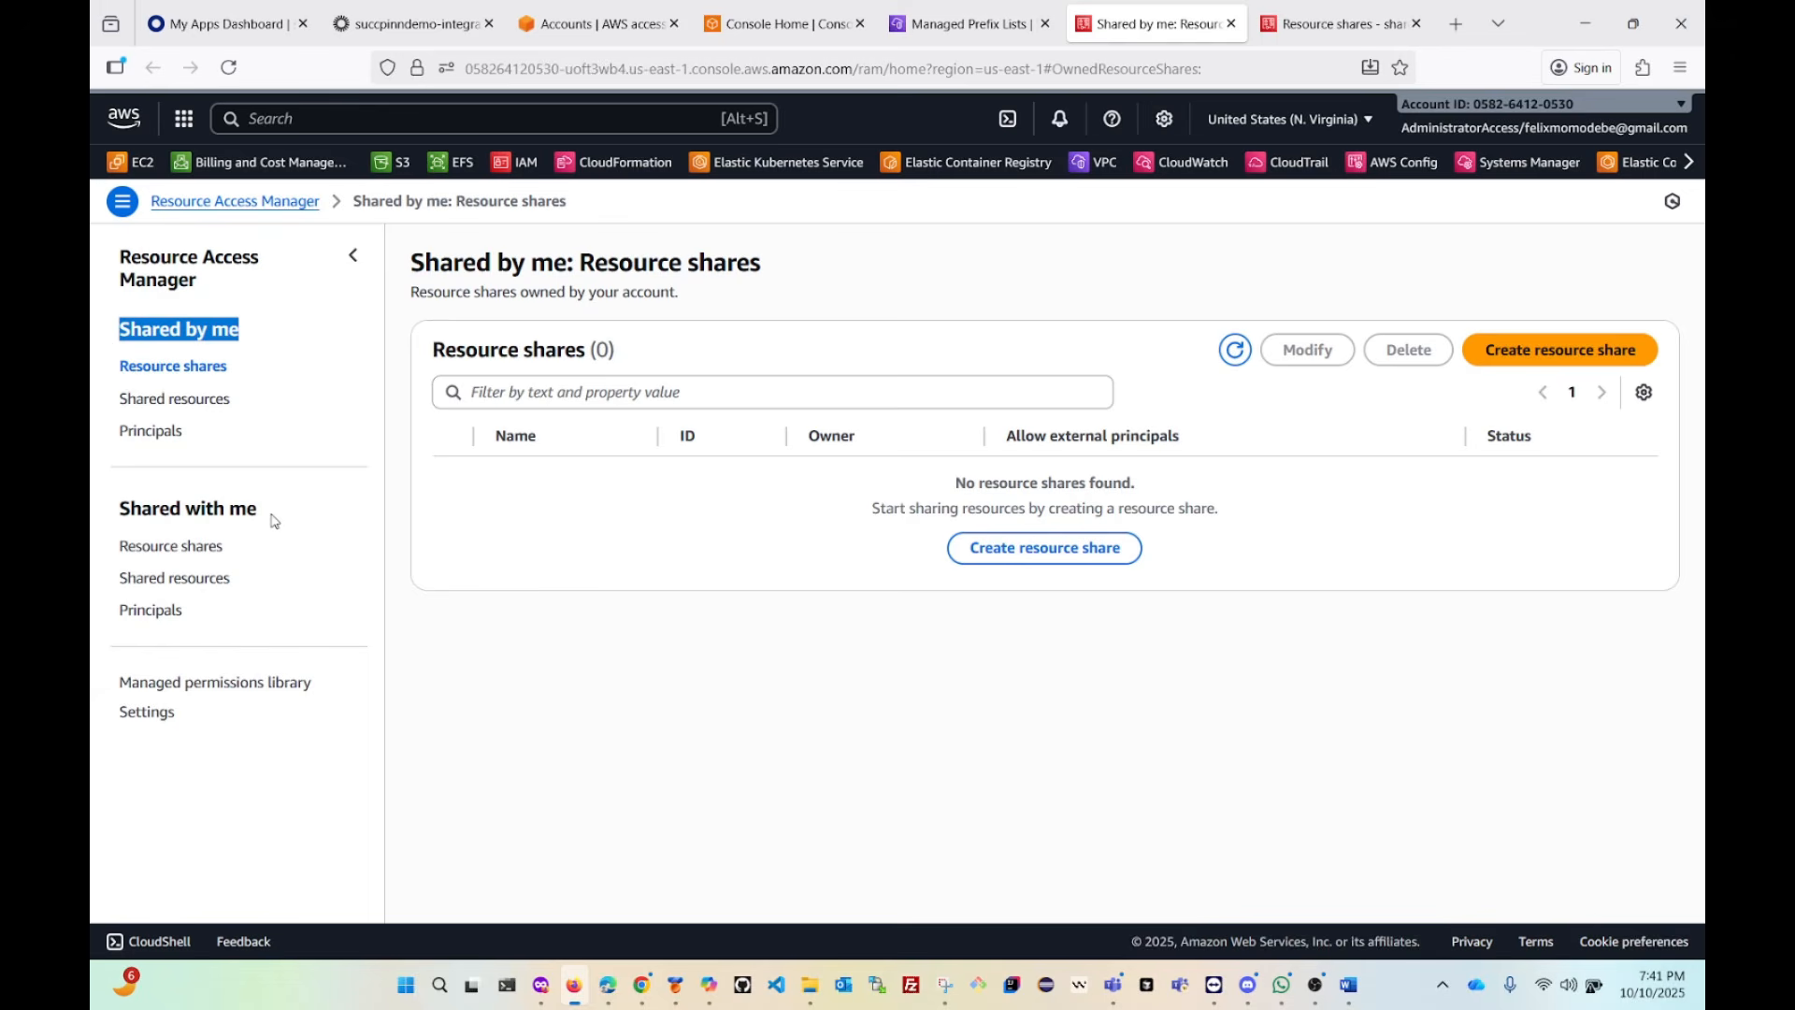
{"action": "left_click_drag", "start_coordinate": [274, 520], "coordinate": [110, 520]}
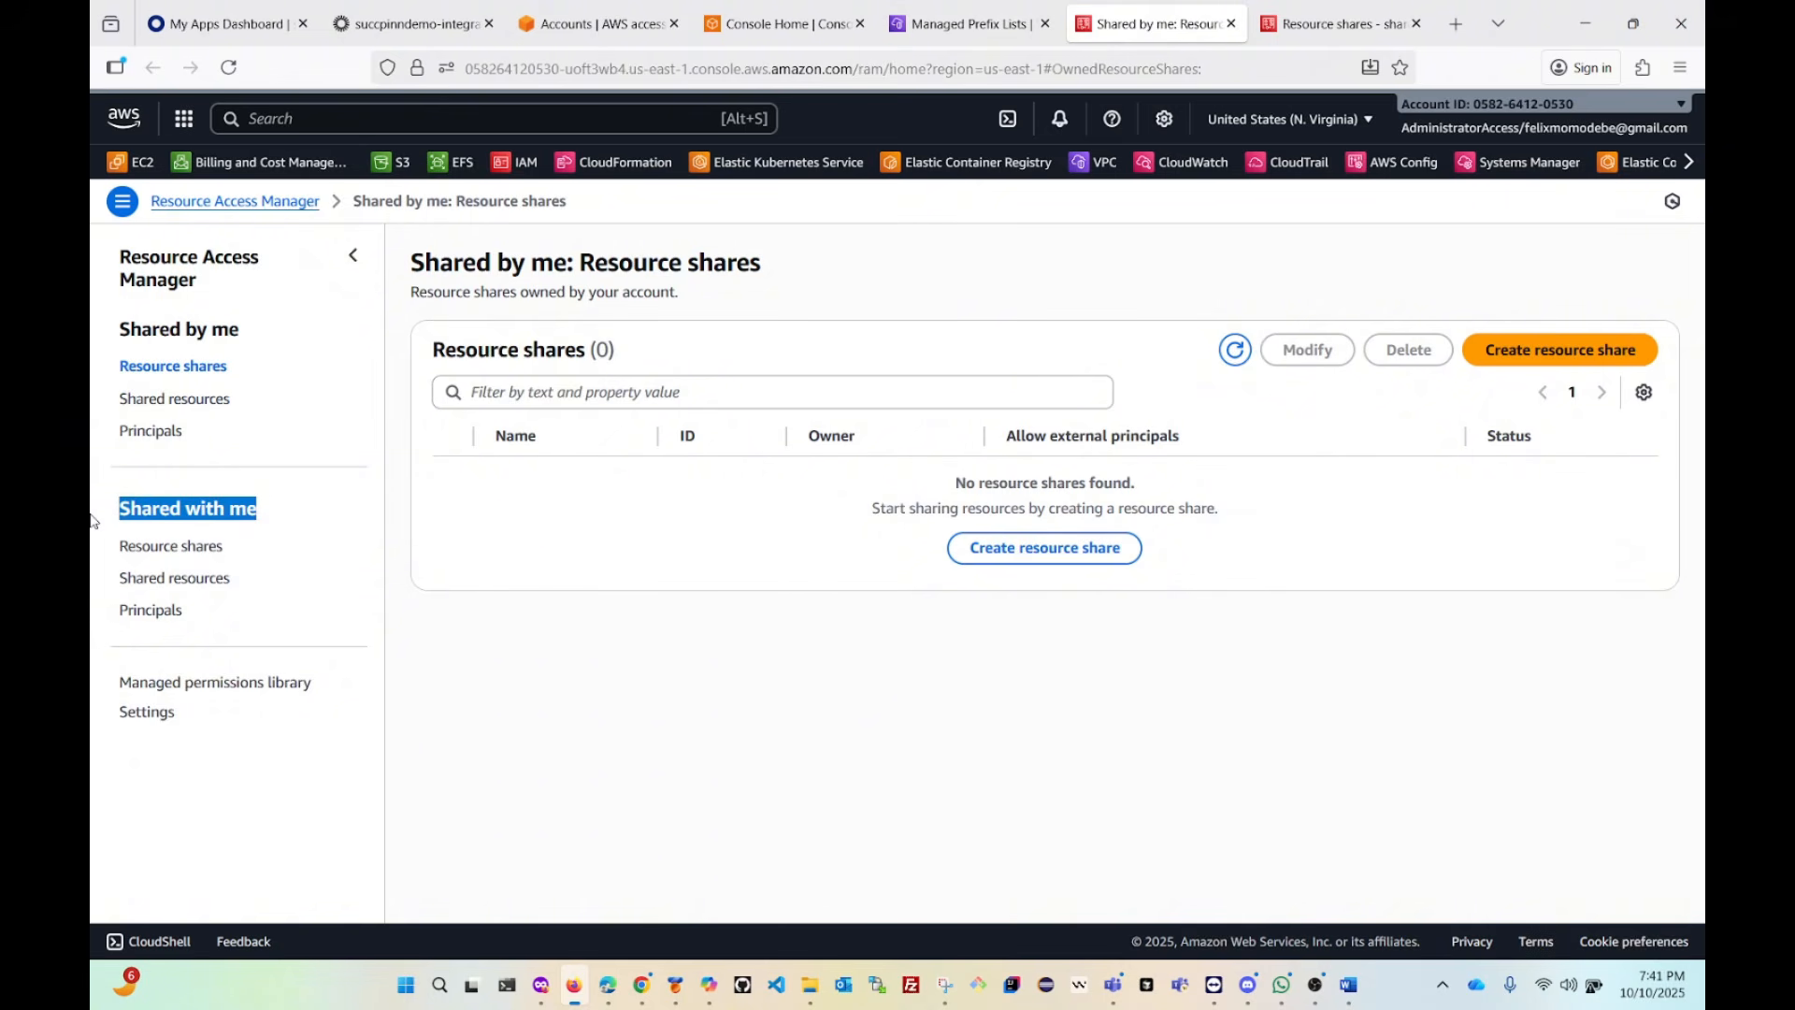
{"action": "left_click", "coordinate": [163, 552]}
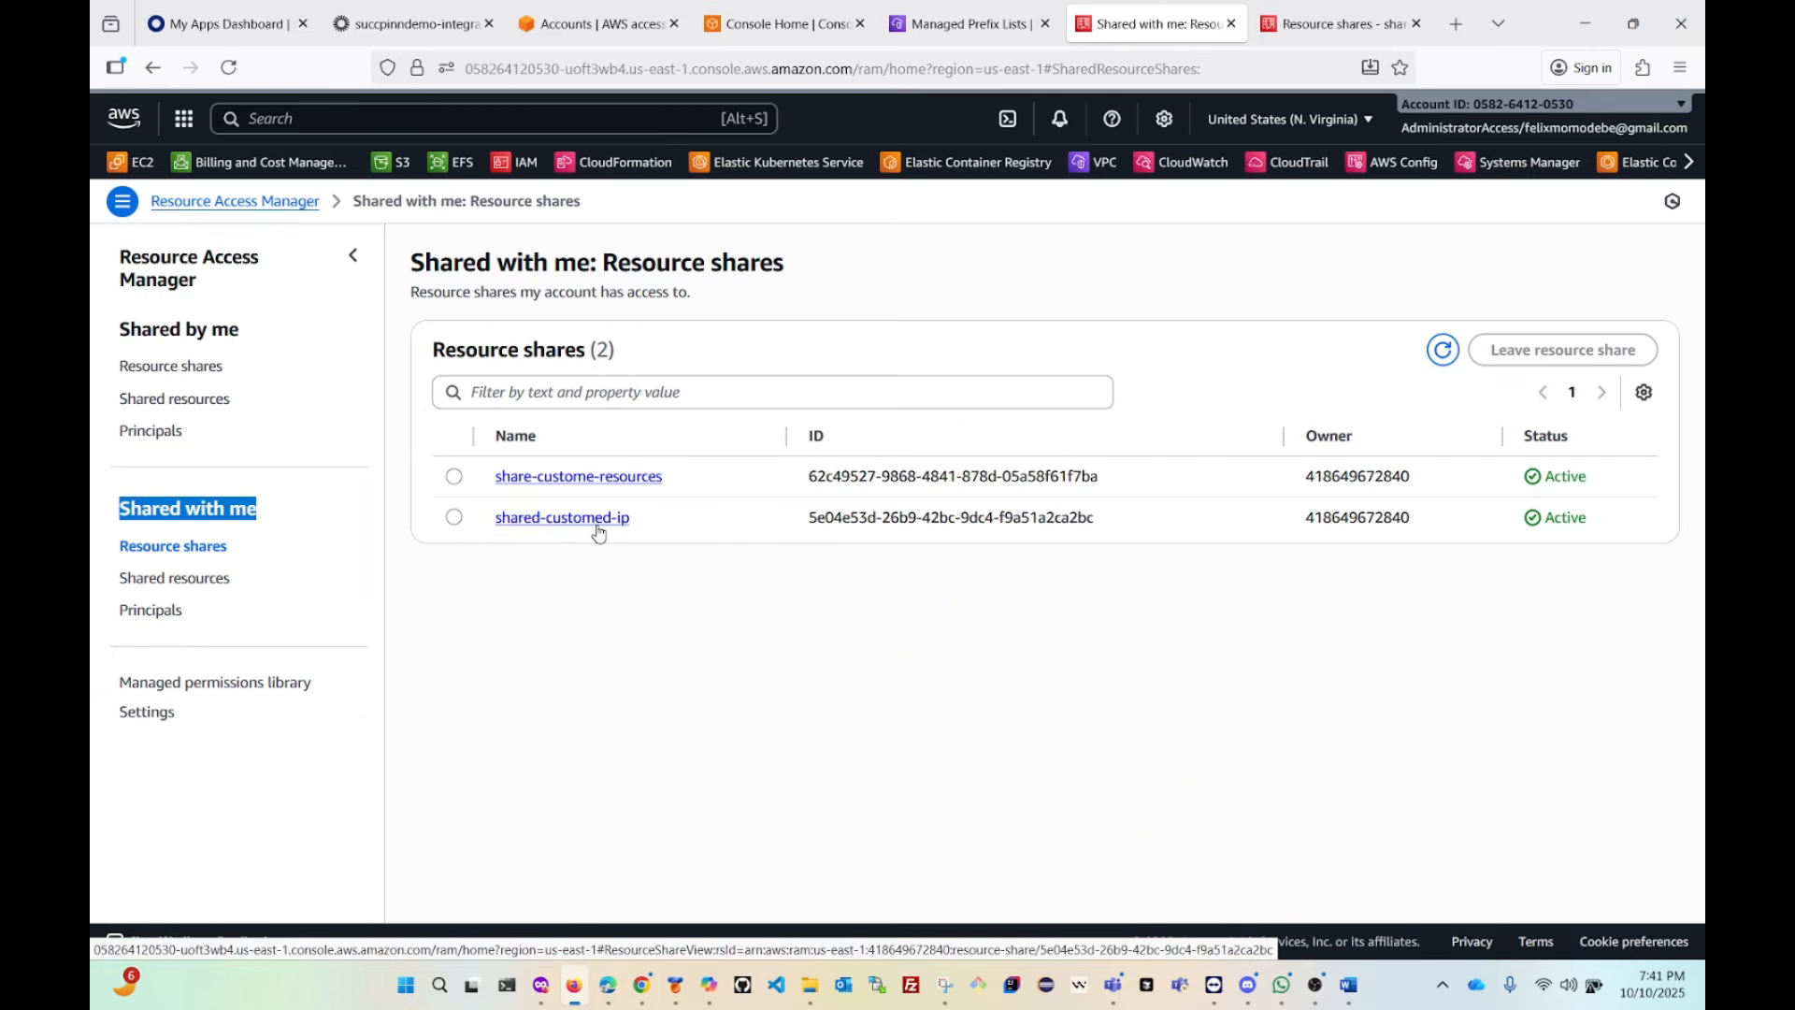
{"action": "left_click", "coordinate": [545, 479]}
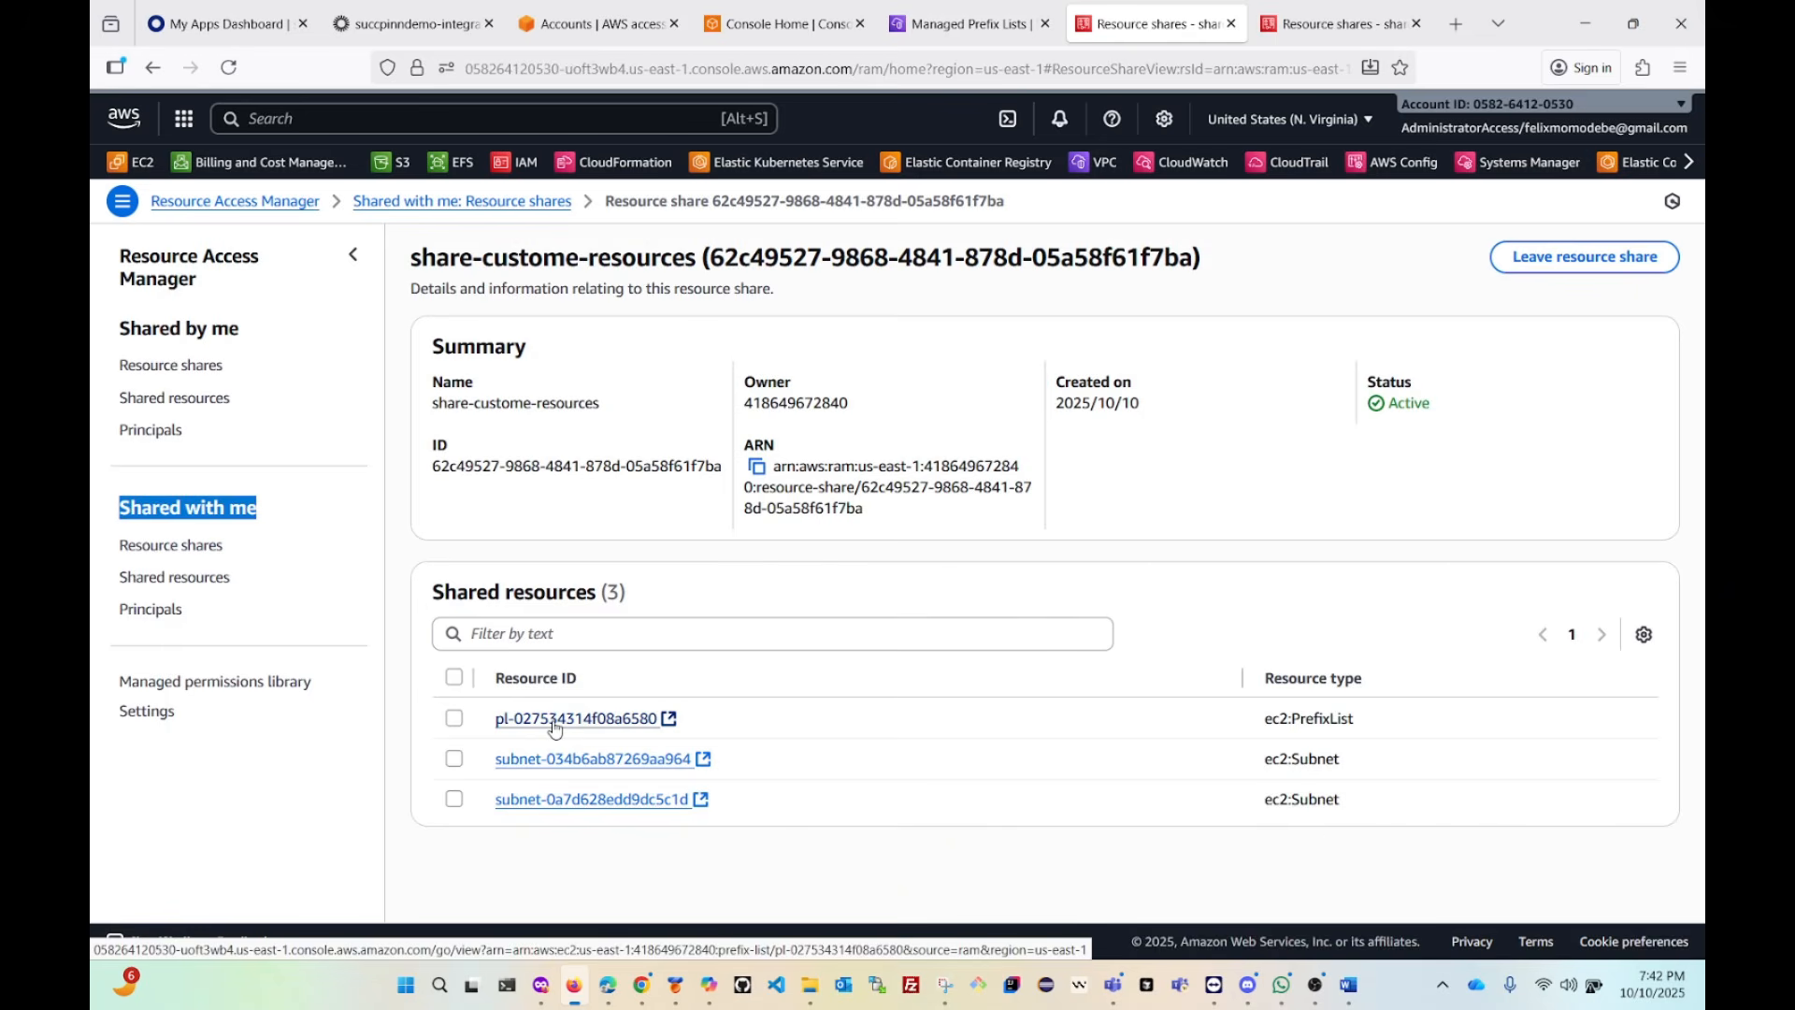
List the resources shared by the management account and compare them with those in the PlayGround account's view of share-custome-resources.
{"action": "left_click", "coordinate": [1337, 24]}
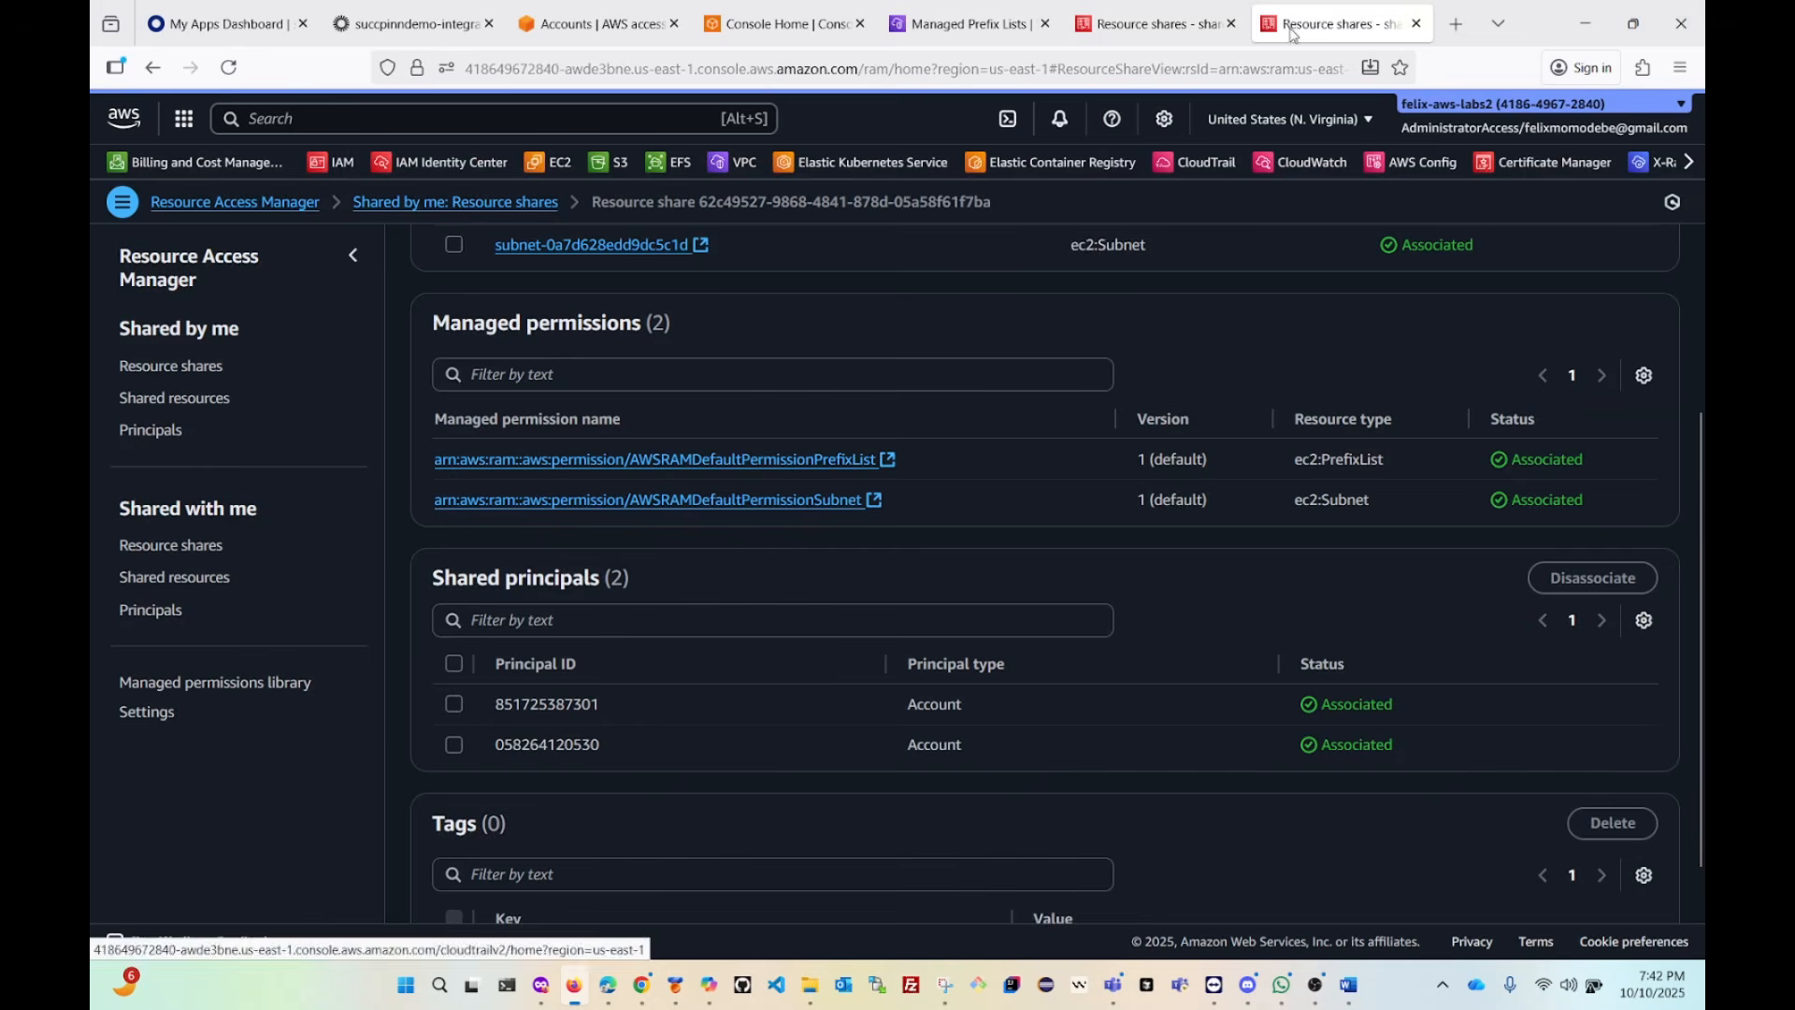
{"action": "left_click_drag", "start_coordinate": [264, 347], "coordinate": [131, 337]}
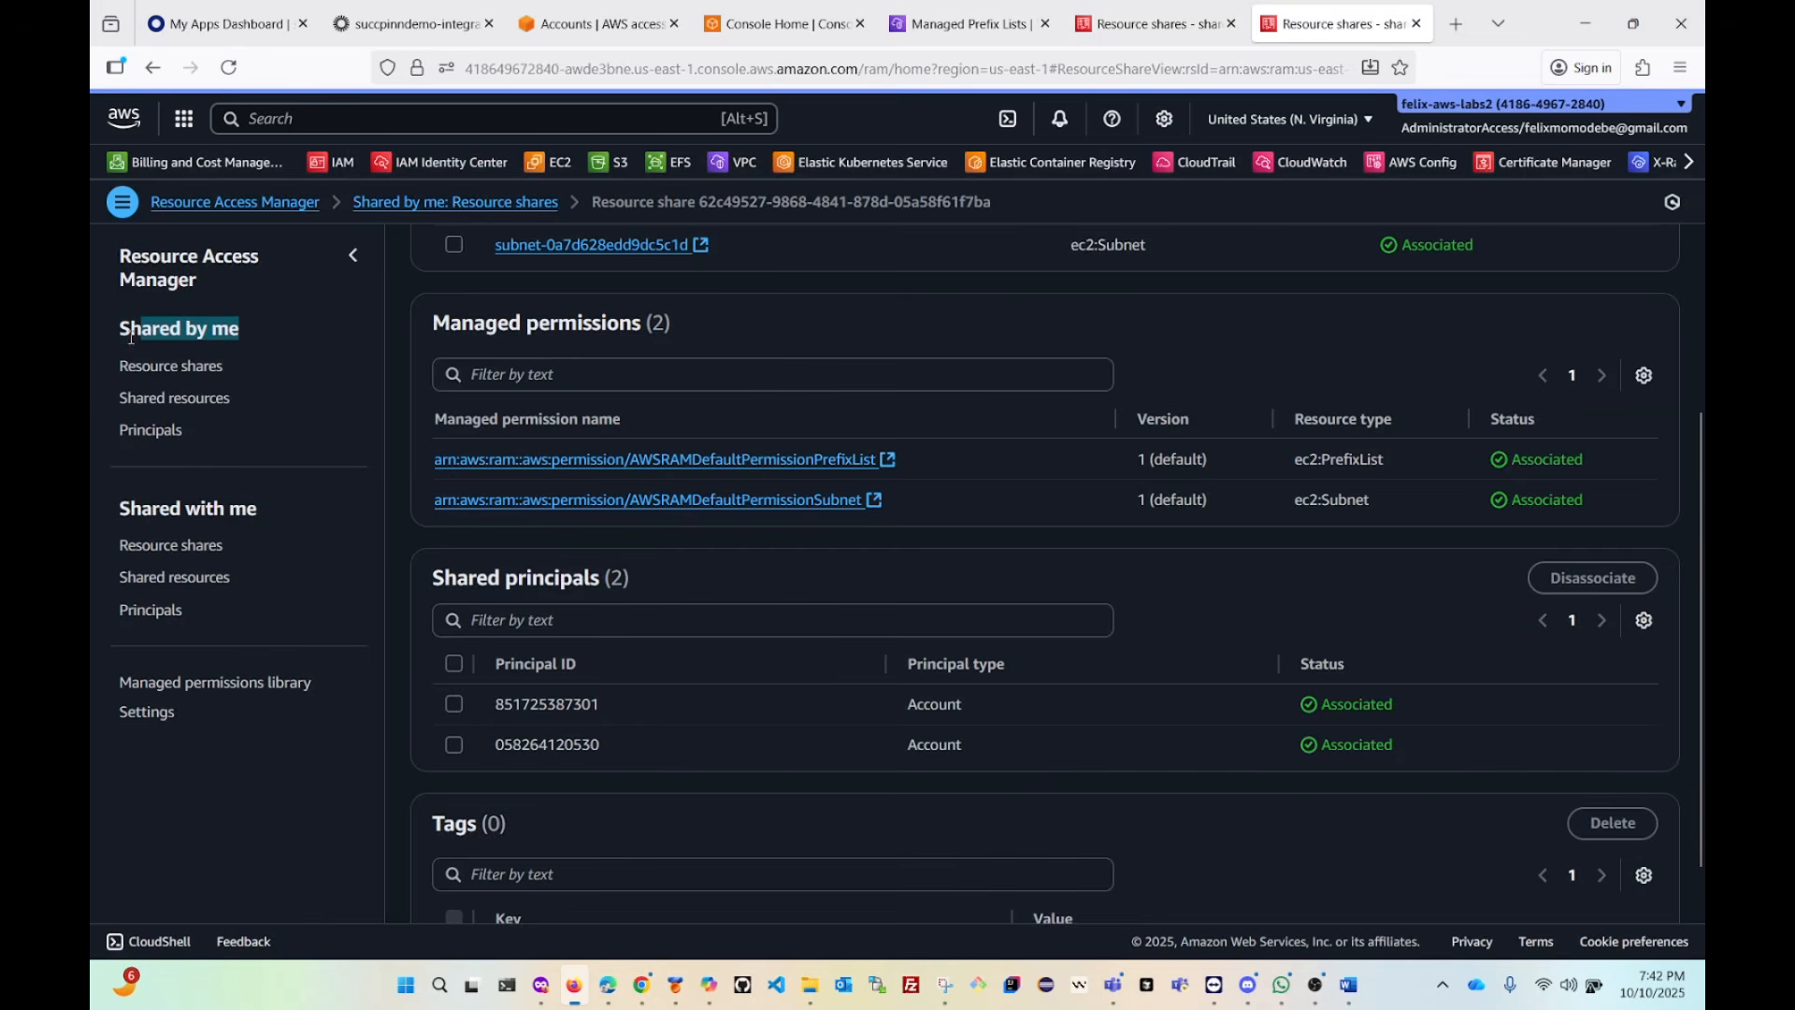
{"action": "left_click", "coordinate": [161, 401]}
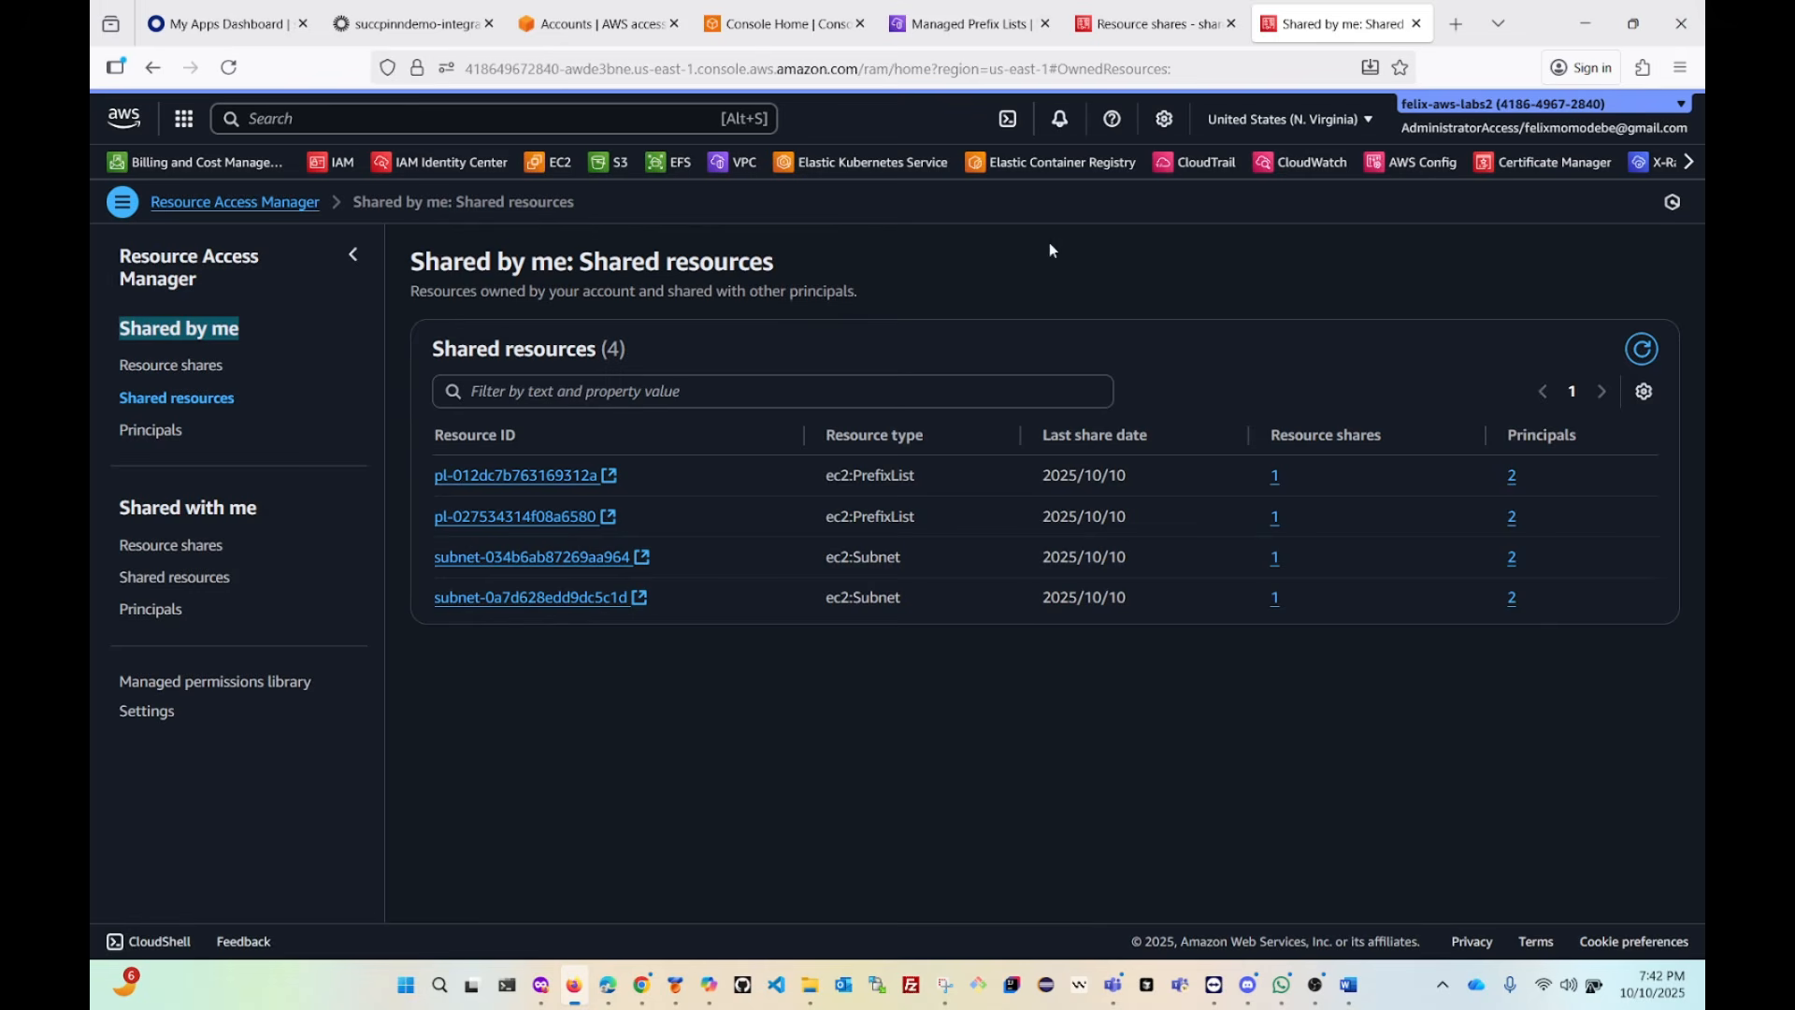
{"action": "left_click", "coordinate": [1148, 25]}
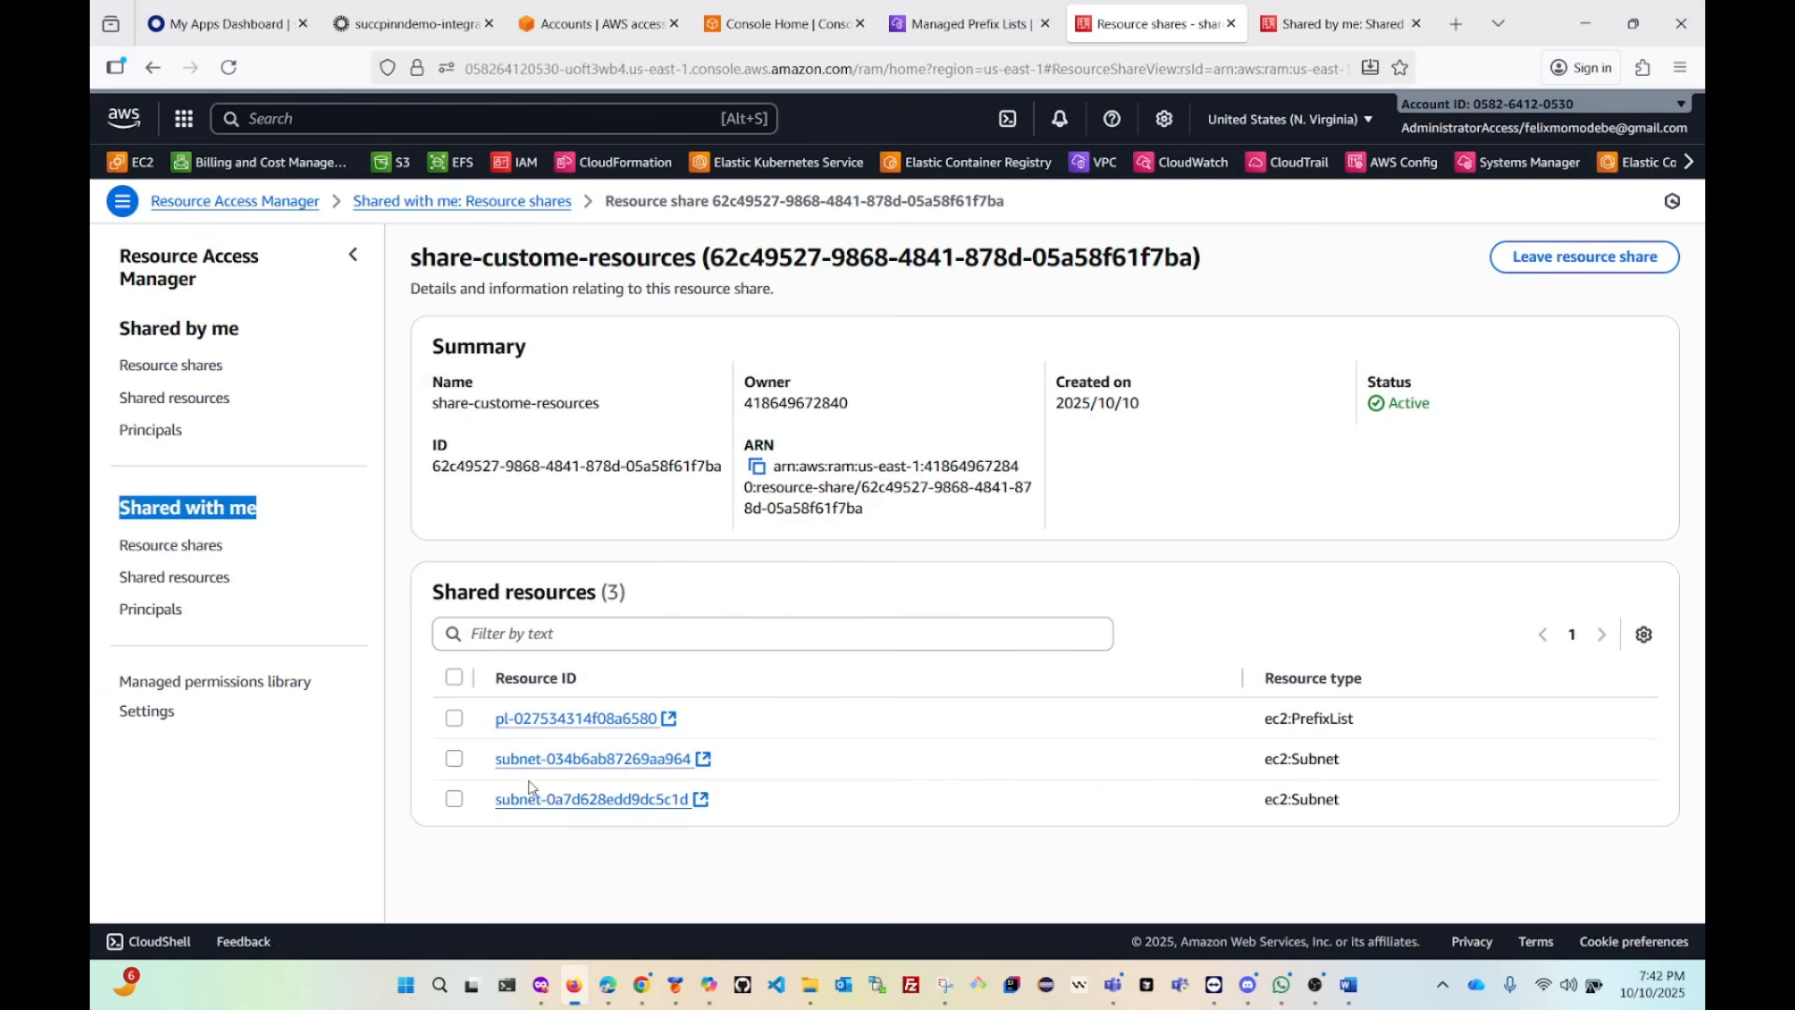
Open the MasterOps account's console from the AWS access portal with the AdministratorAccess role.
{"action": "left_click", "coordinate": [574, 32]}
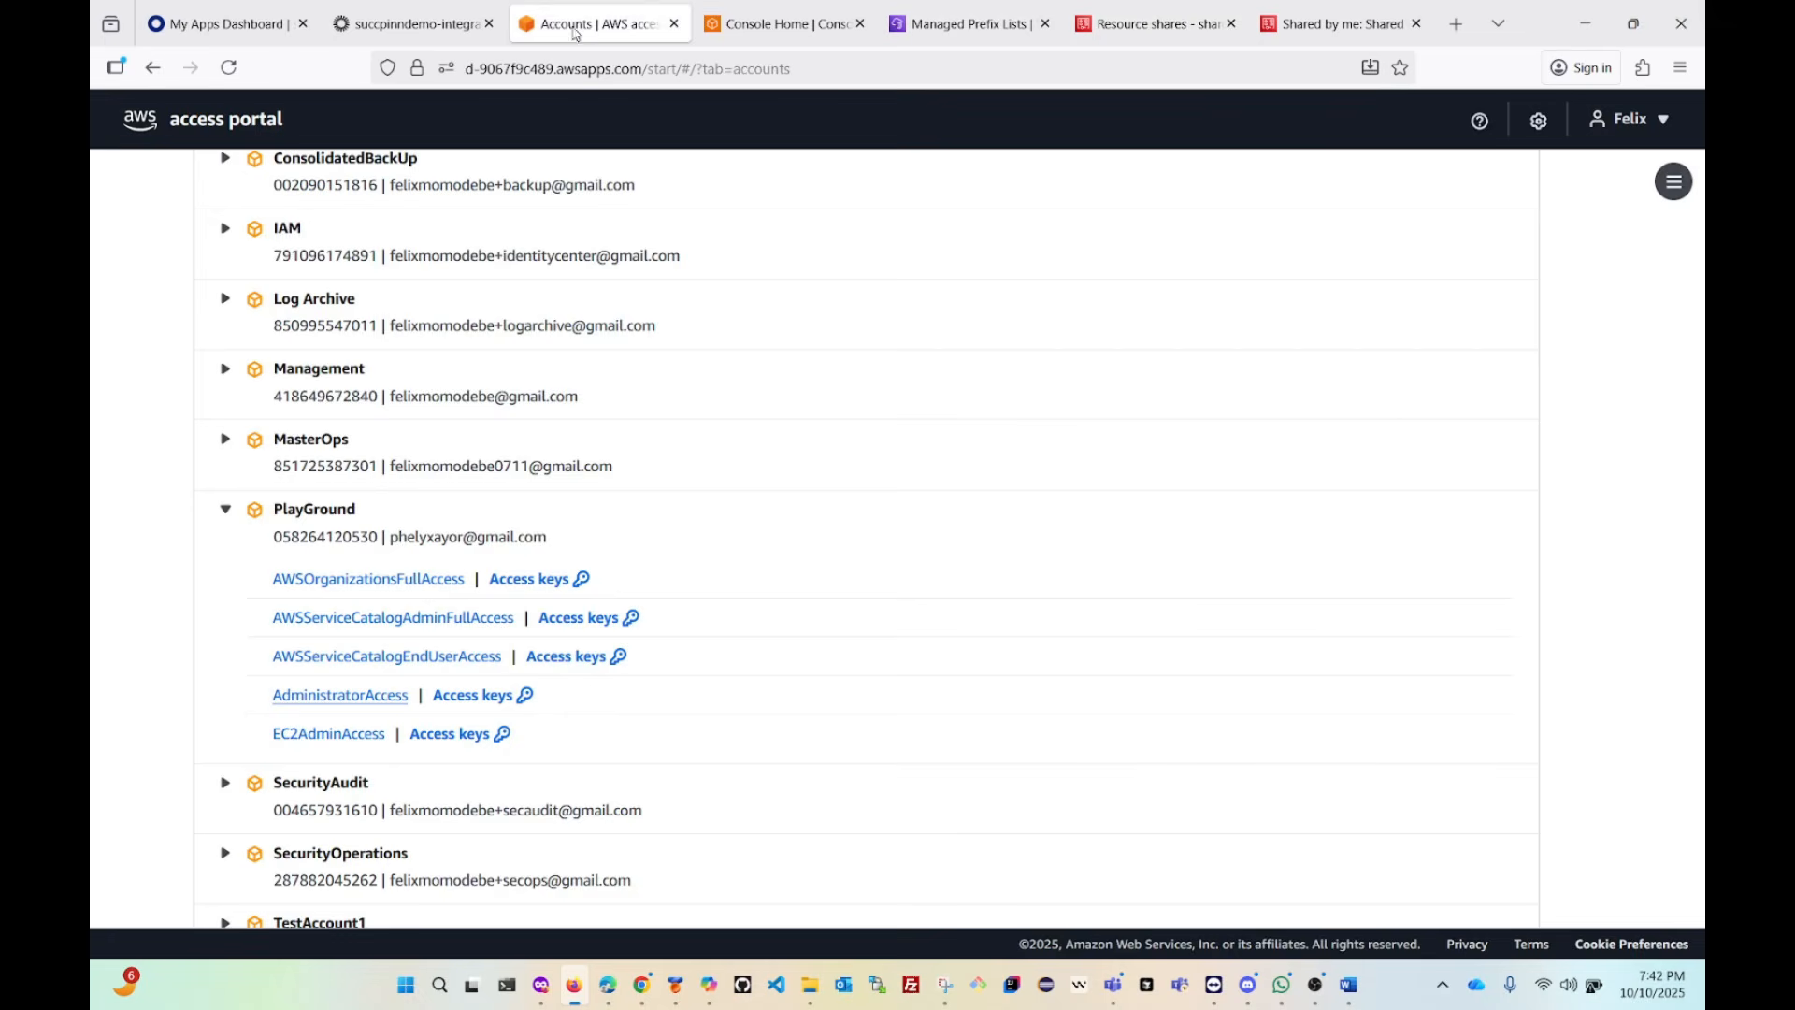
{"action": "left_click", "coordinate": [224, 513]}
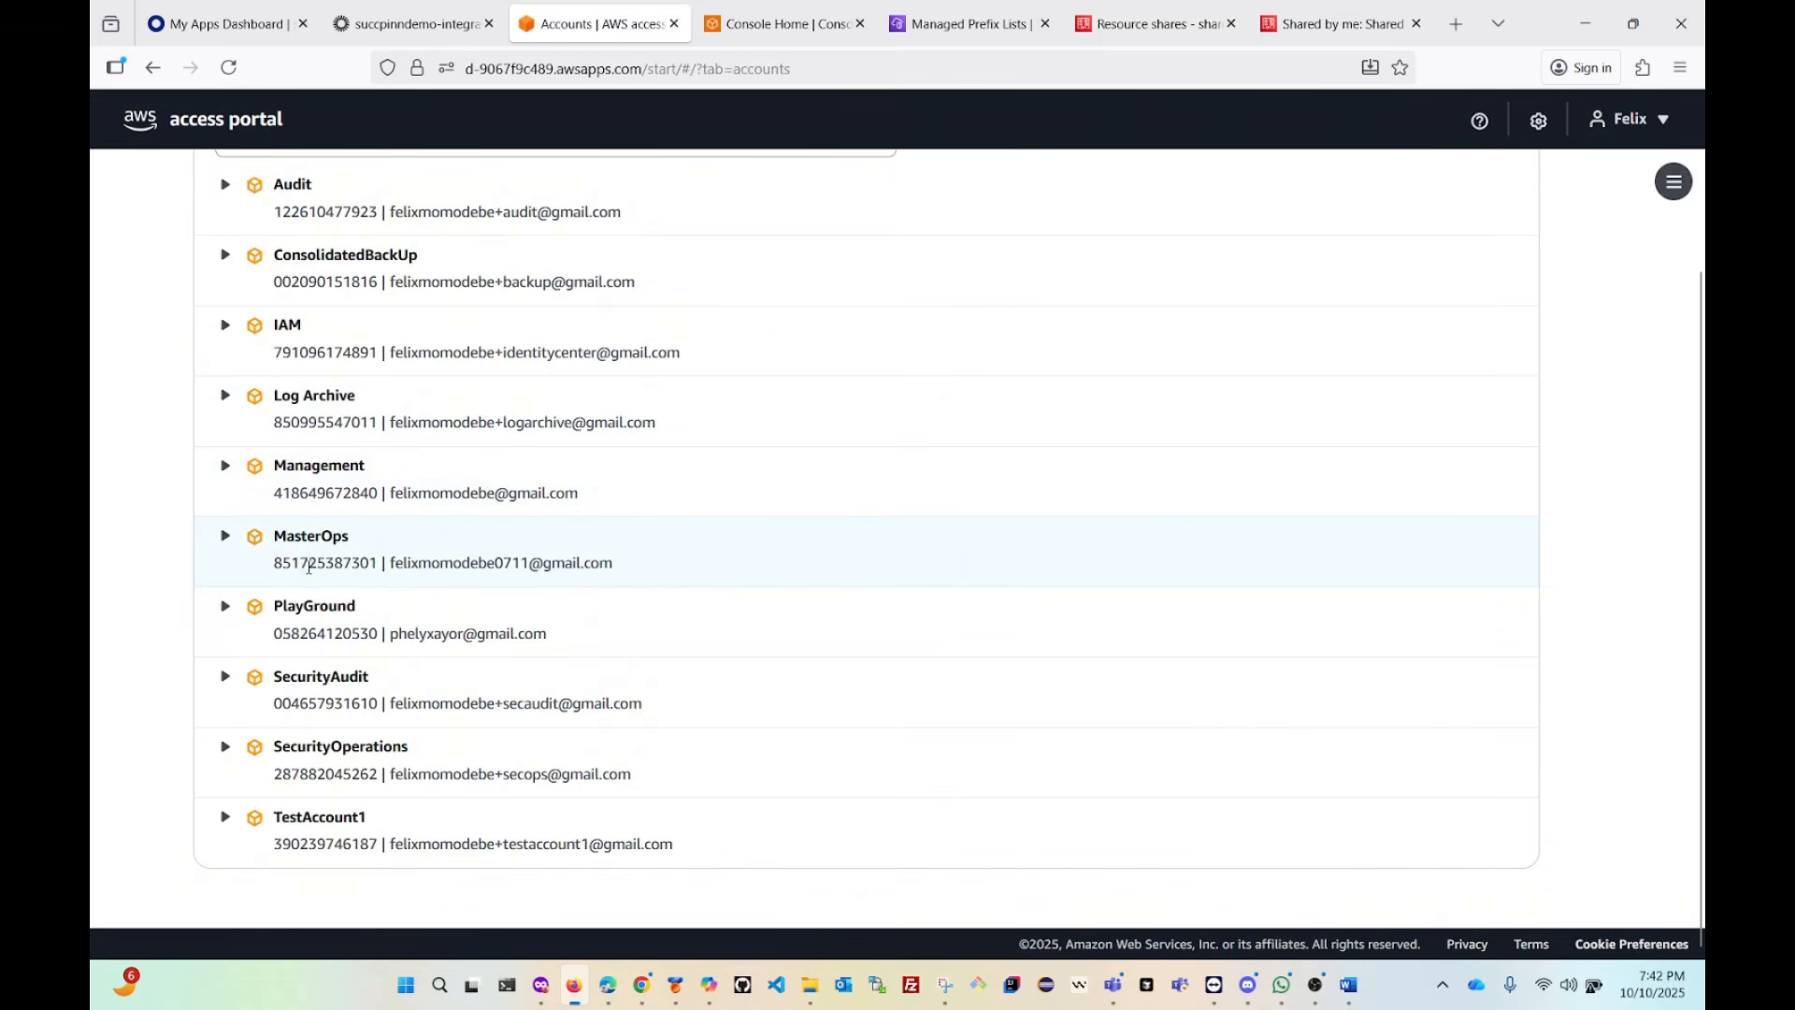
{"action": "left_click", "coordinate": [224, 537]}
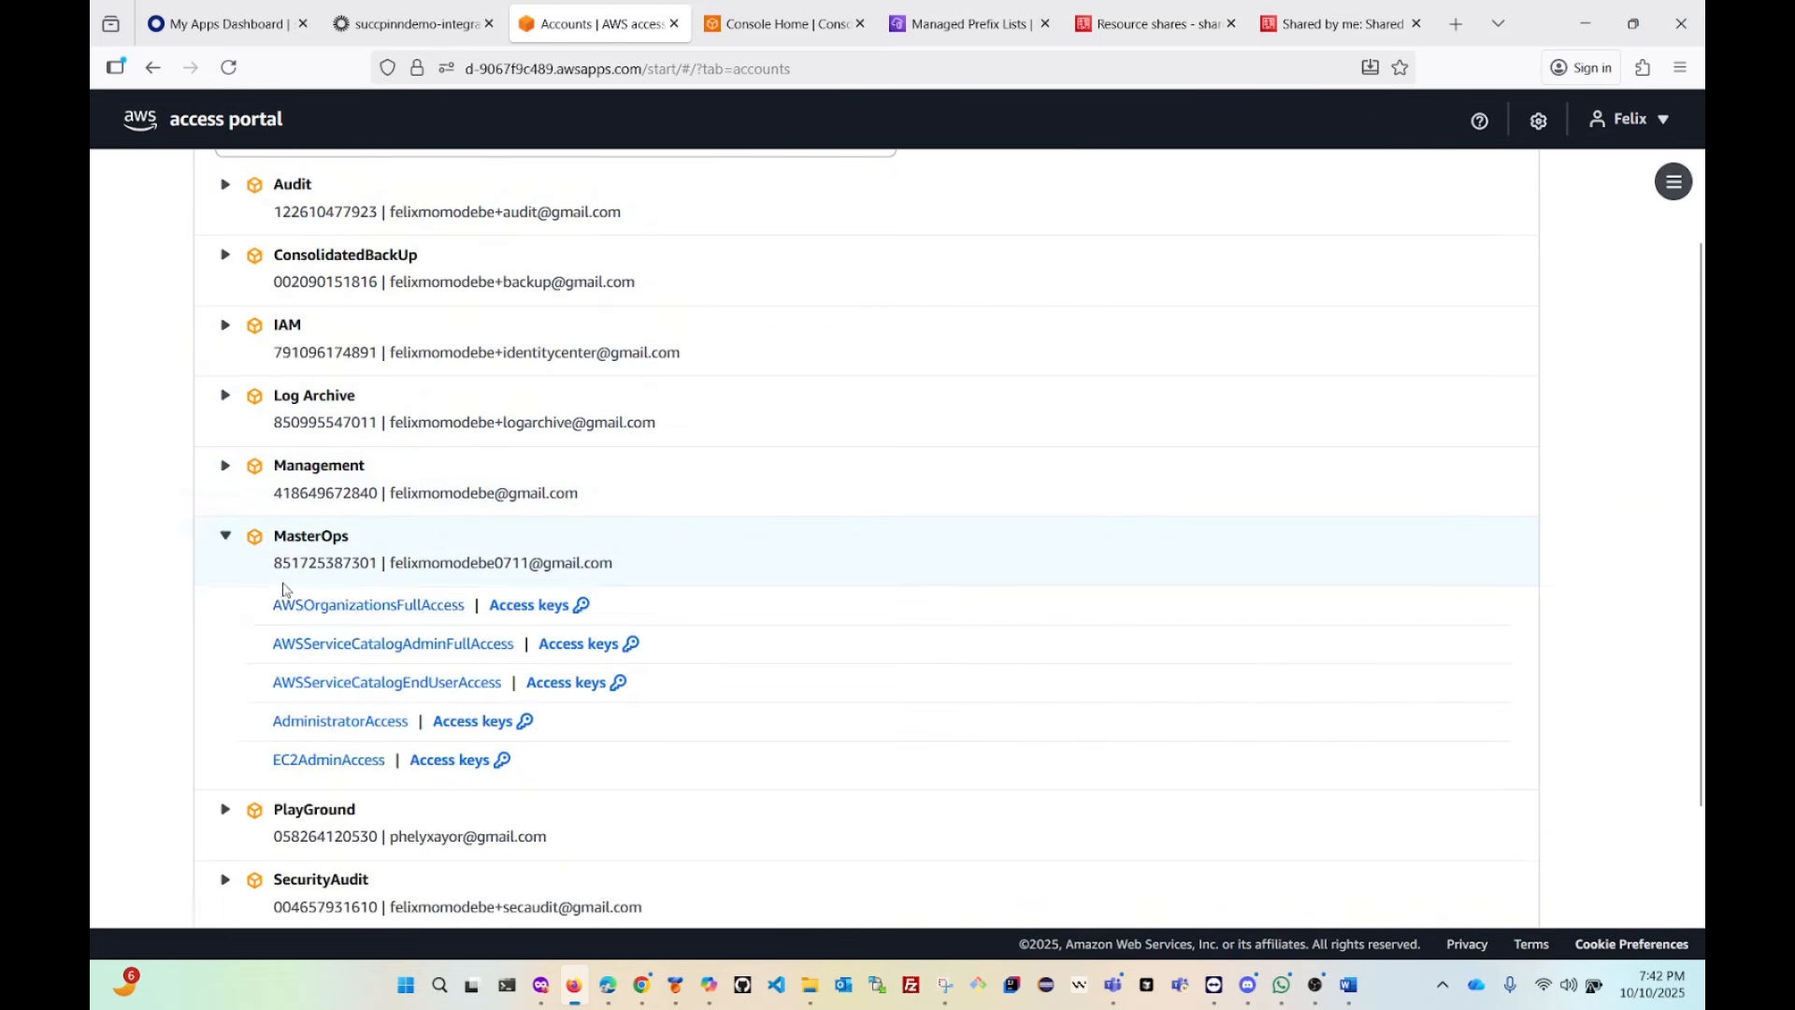
{"action": "left_click", "coordinate": [338, 725]}
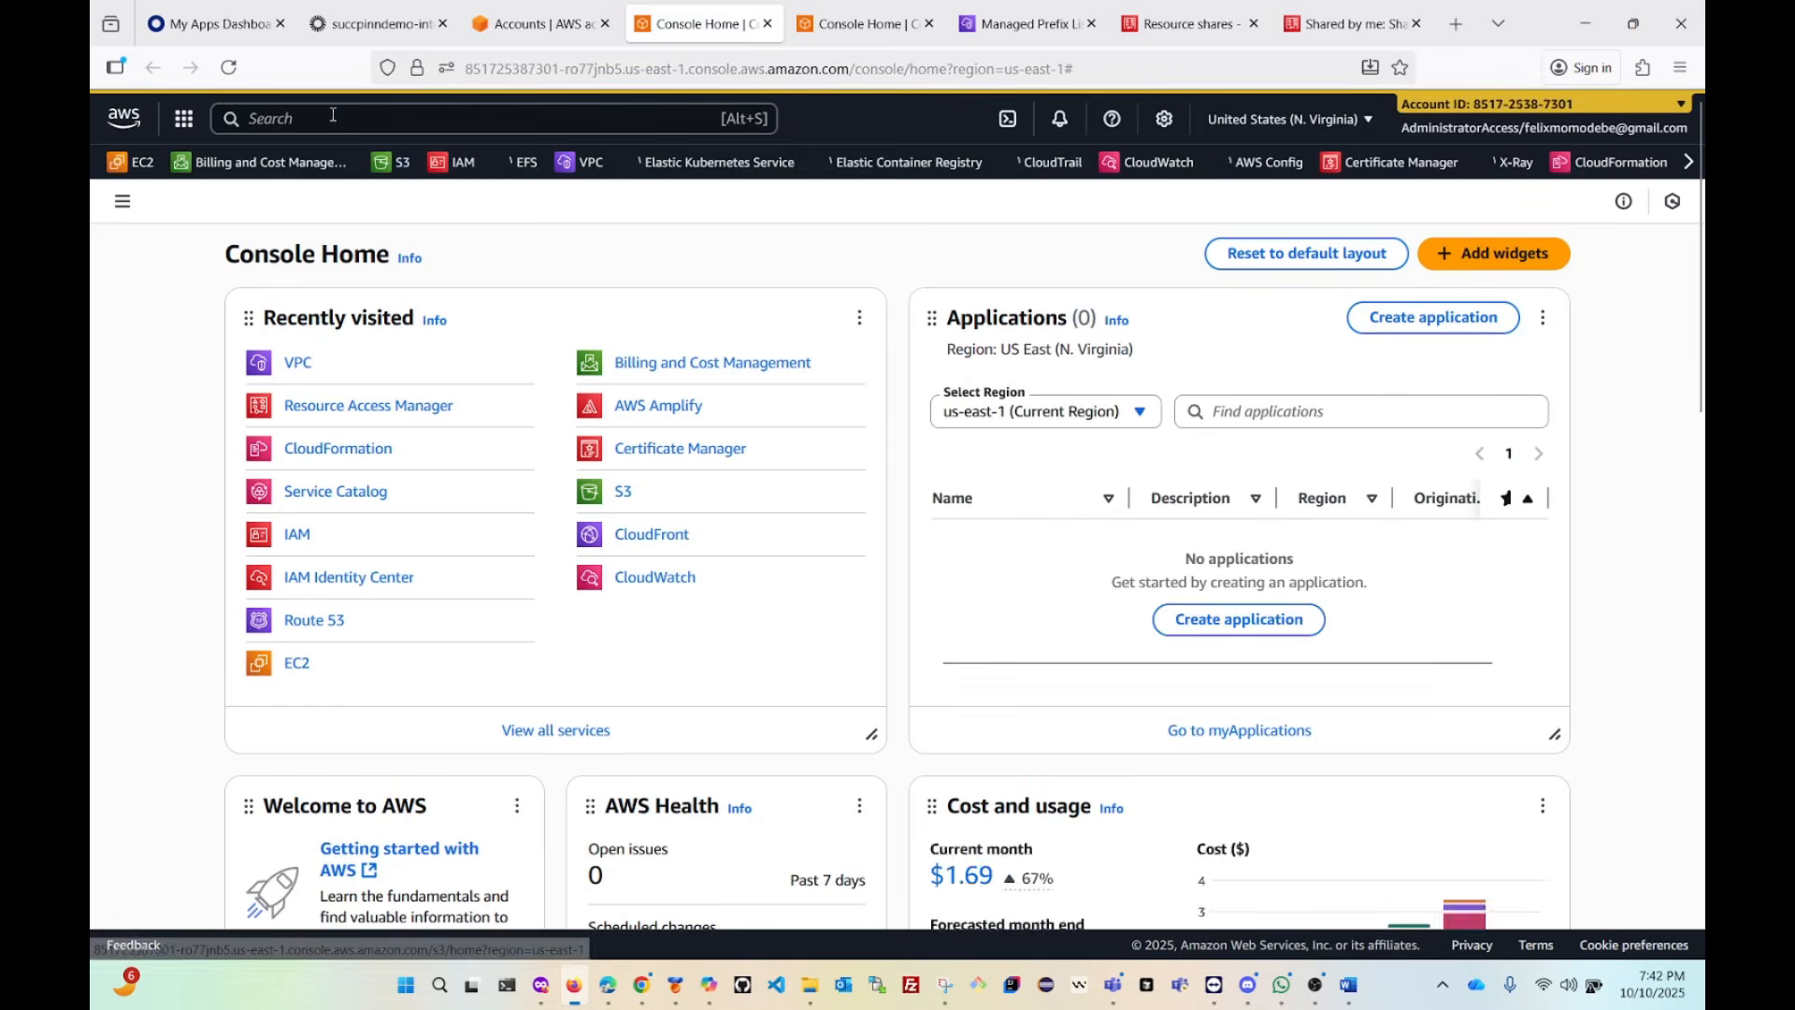
Search for ram in the MasterOps console and open Resource Access Manager in a new browser tab beside the PlayGround share.
{"action": "left_click", "coordinate": [331, 114]}
{"action": "type", "text": "ra"}
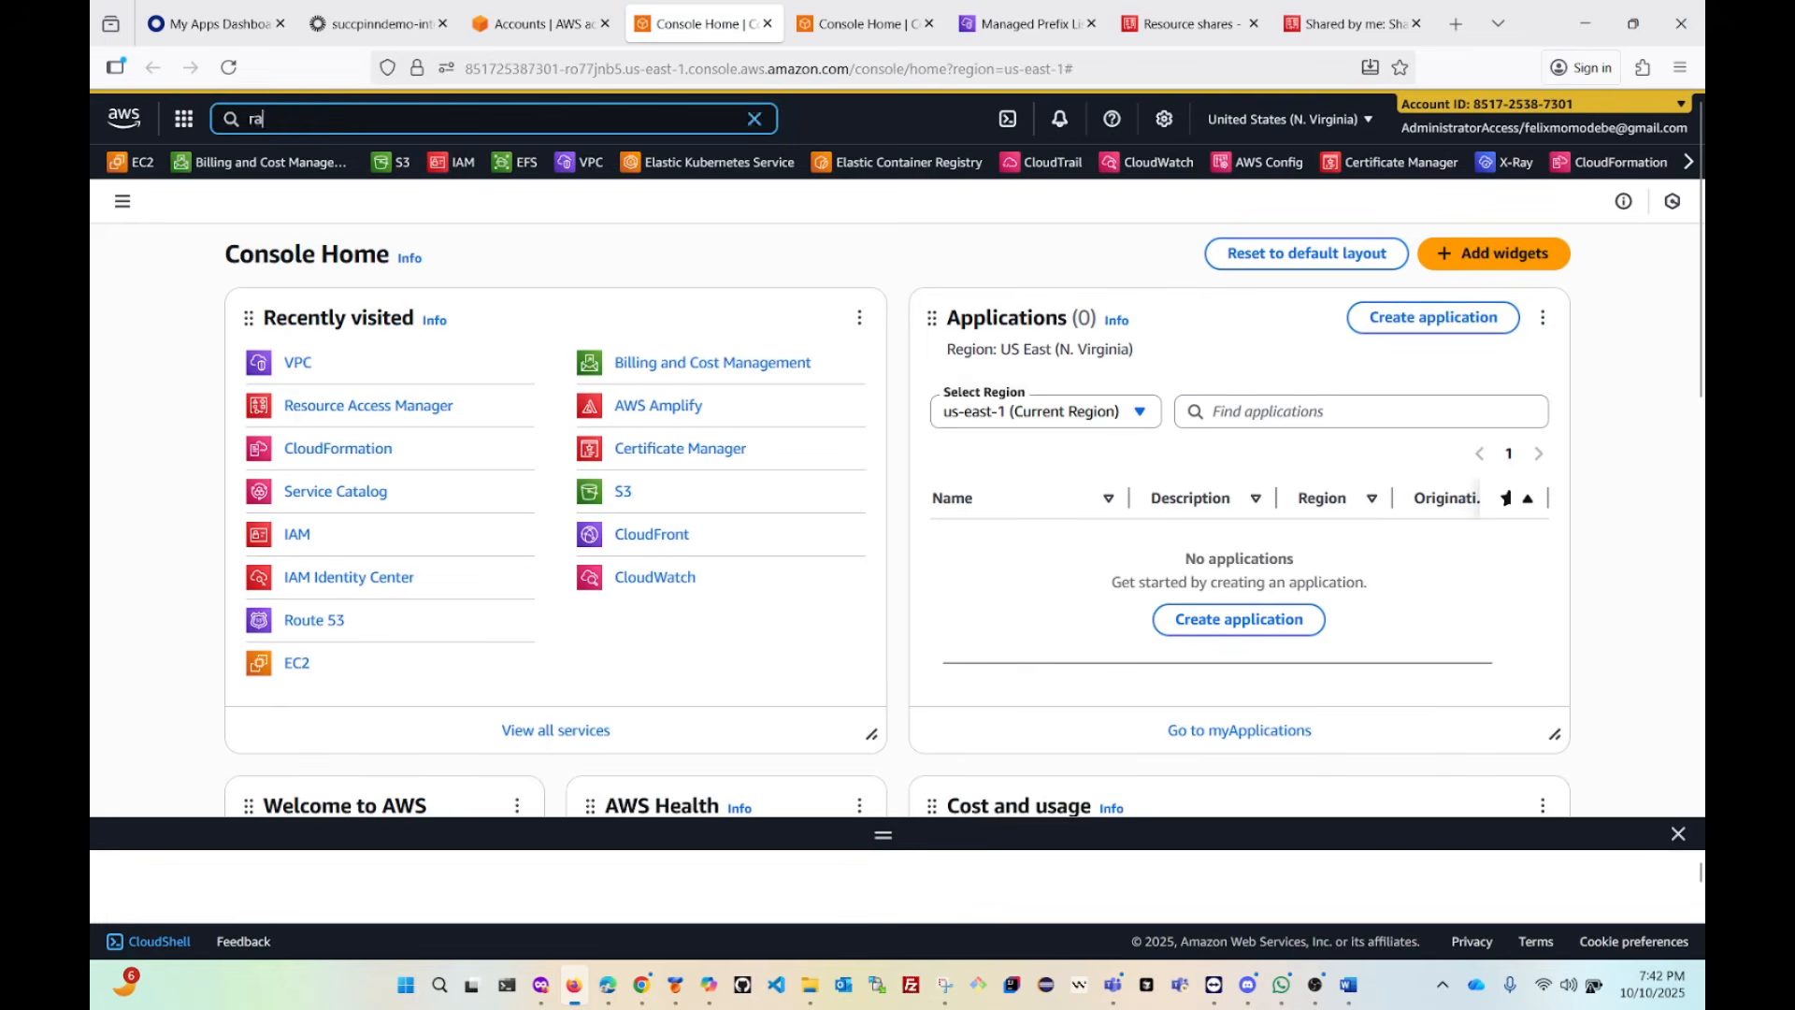
{"action": "type", "text": "m"}
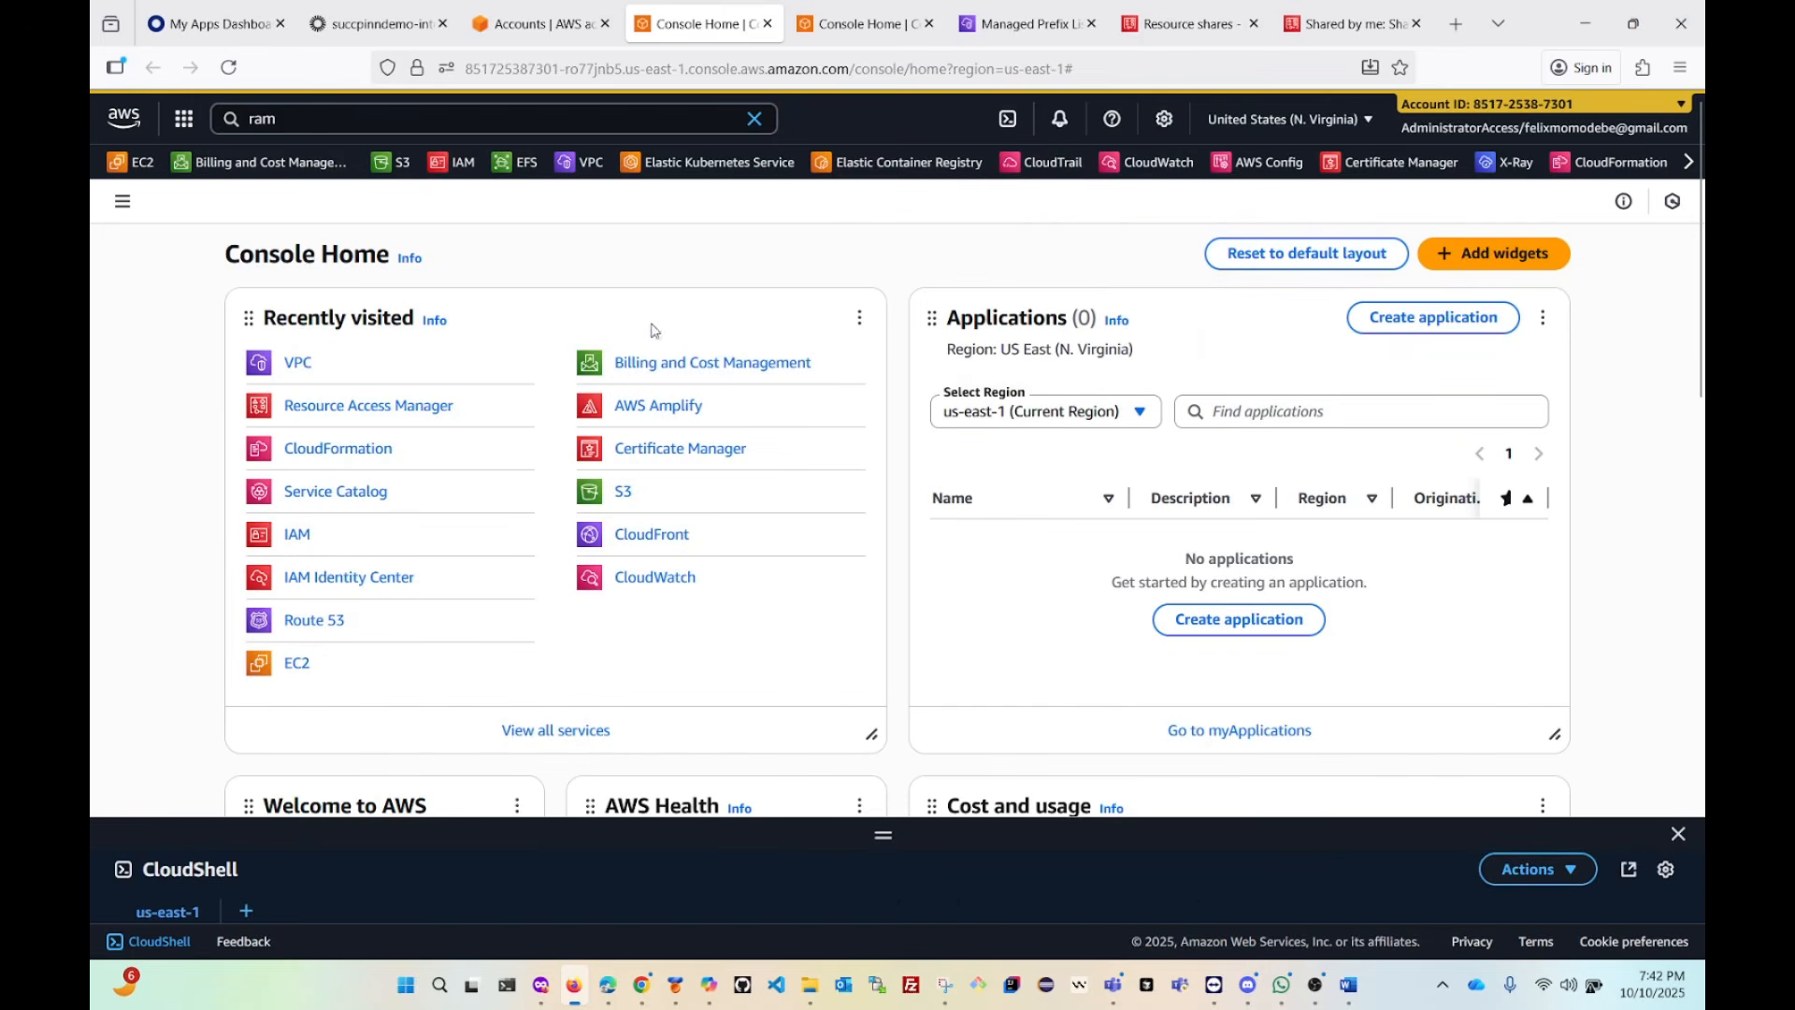
{"action": "left_click", "coordinate": [303, 122]}
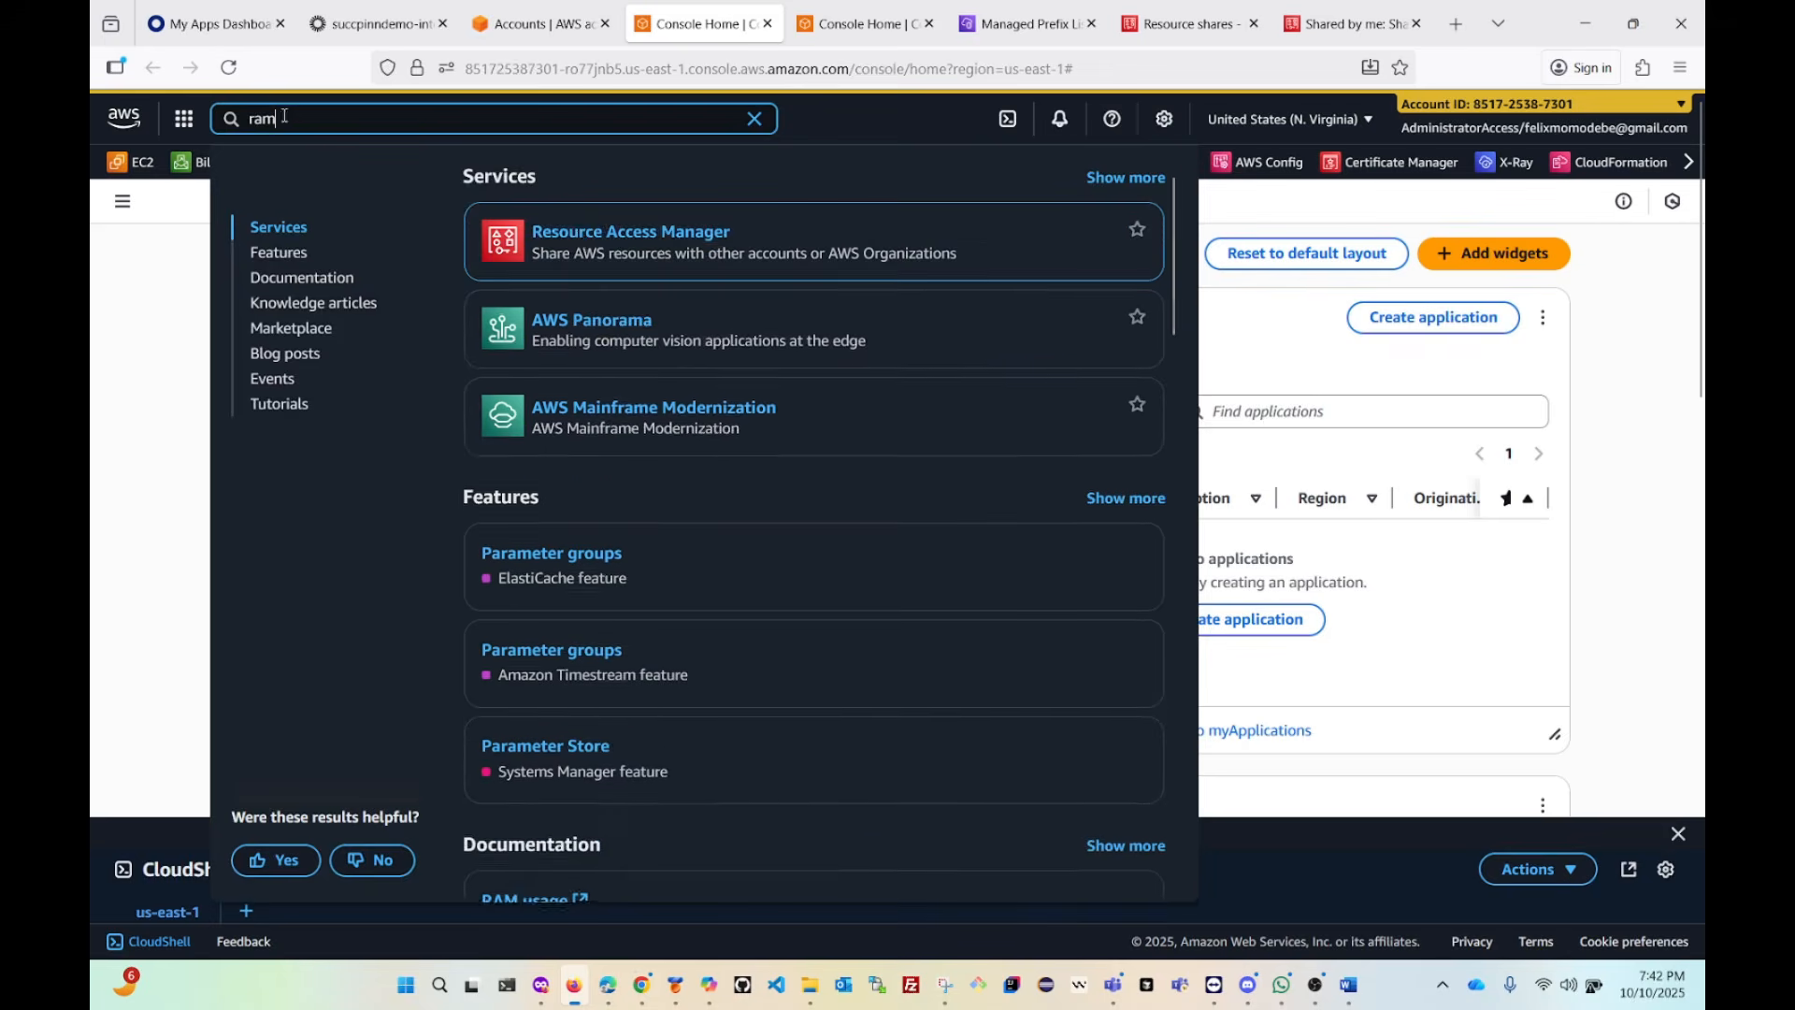
{"action": "right_click", "coordinate": [586, 236]}
{"action": "left_click", "coordinate": [683, 266]}
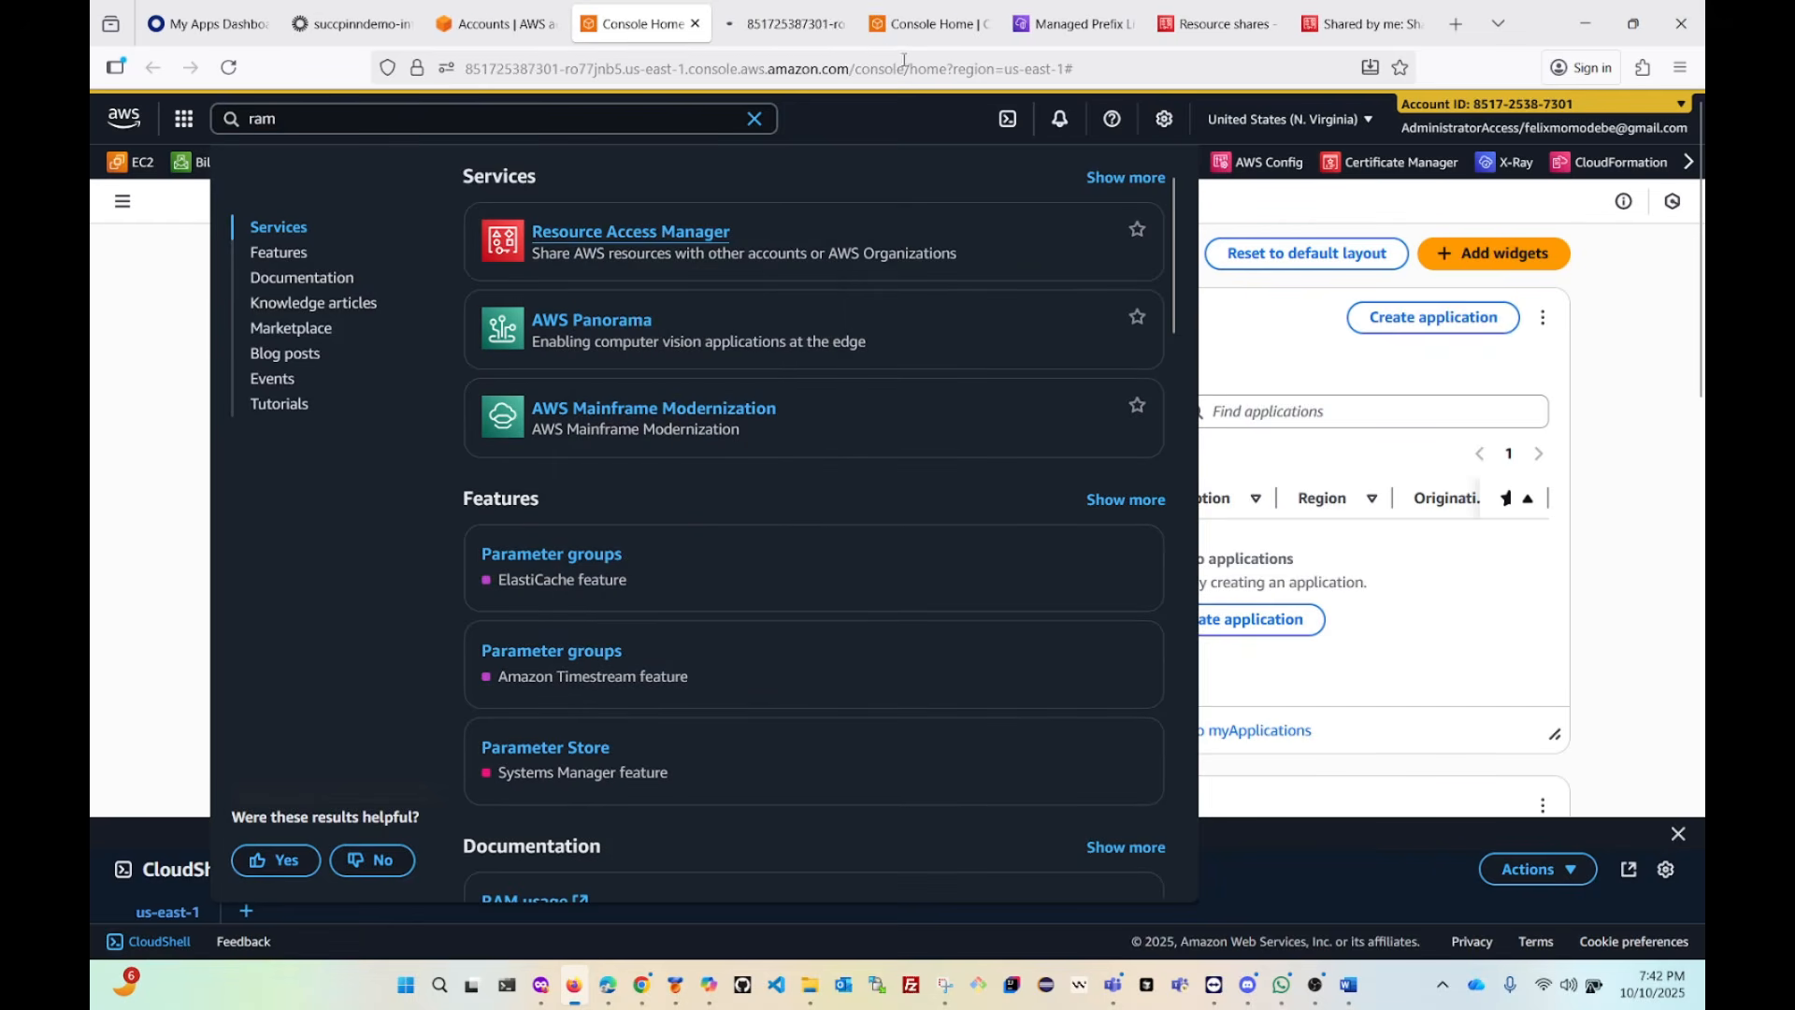
{"action": "mouse_move", "coordinate": [768, 30]}
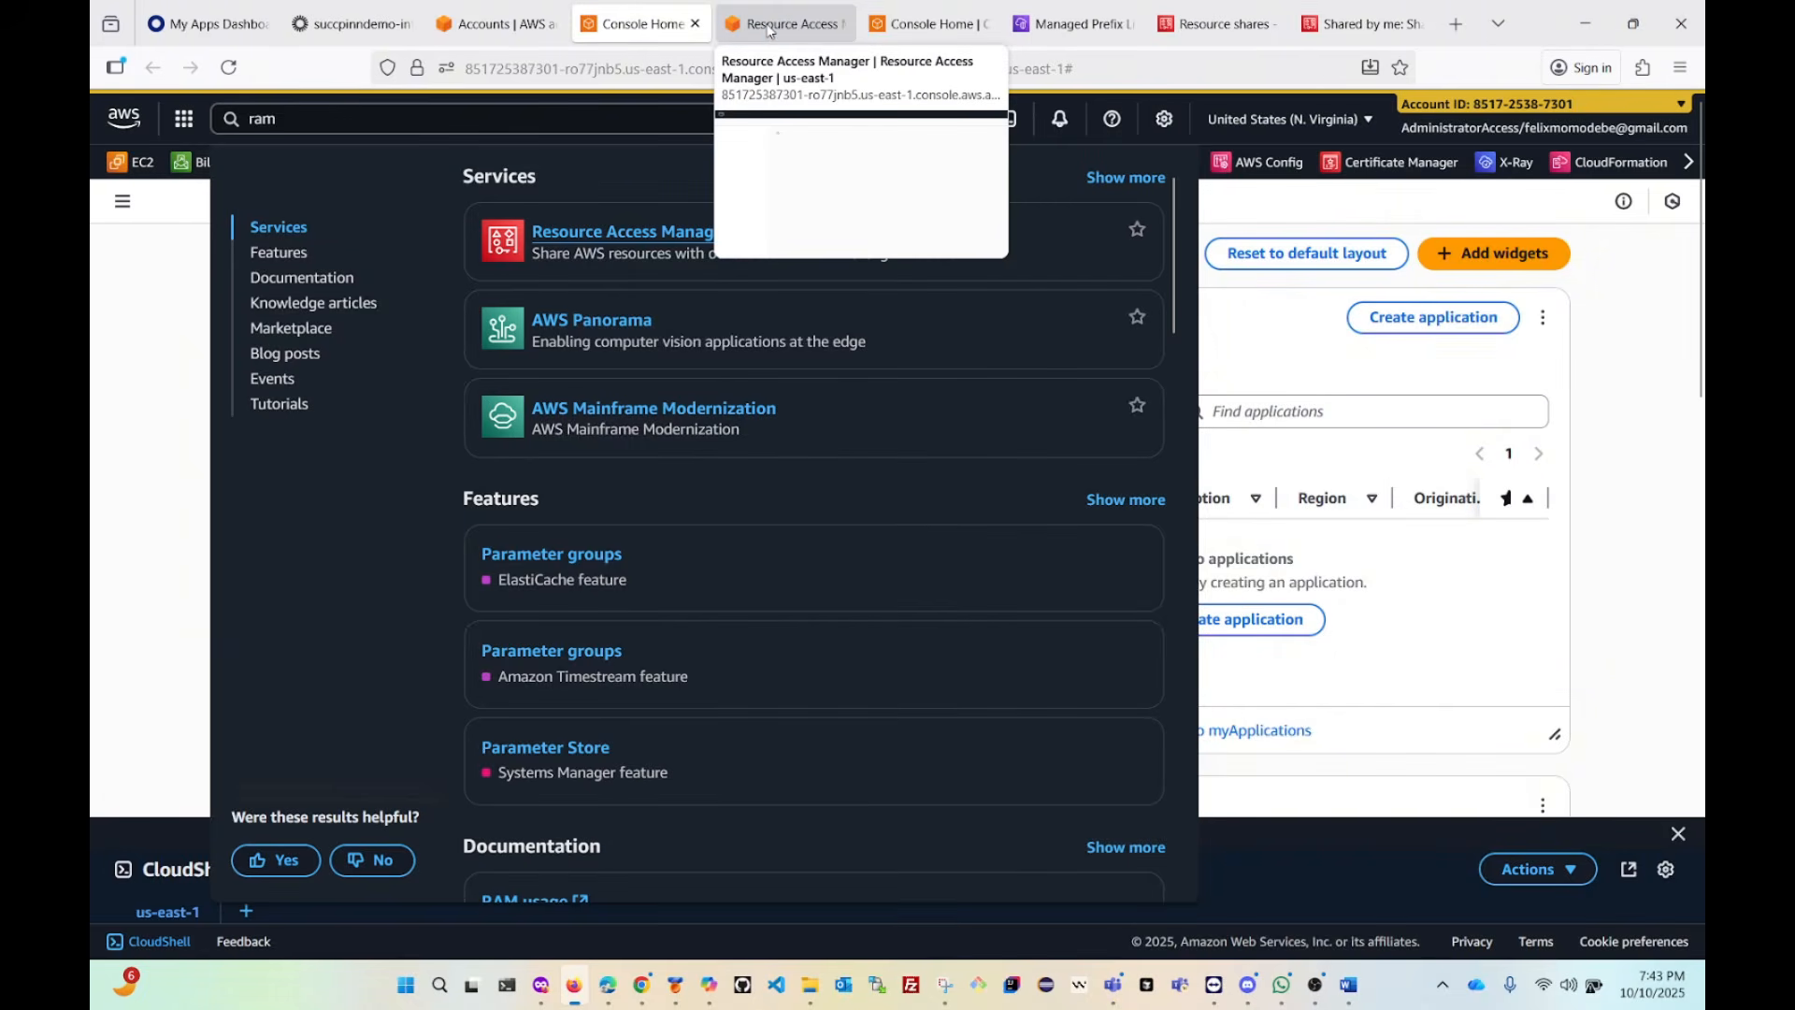
{"action": "left_click_drag", "start_coordinate": [768, 31], "coordinate": [1071, 36]}
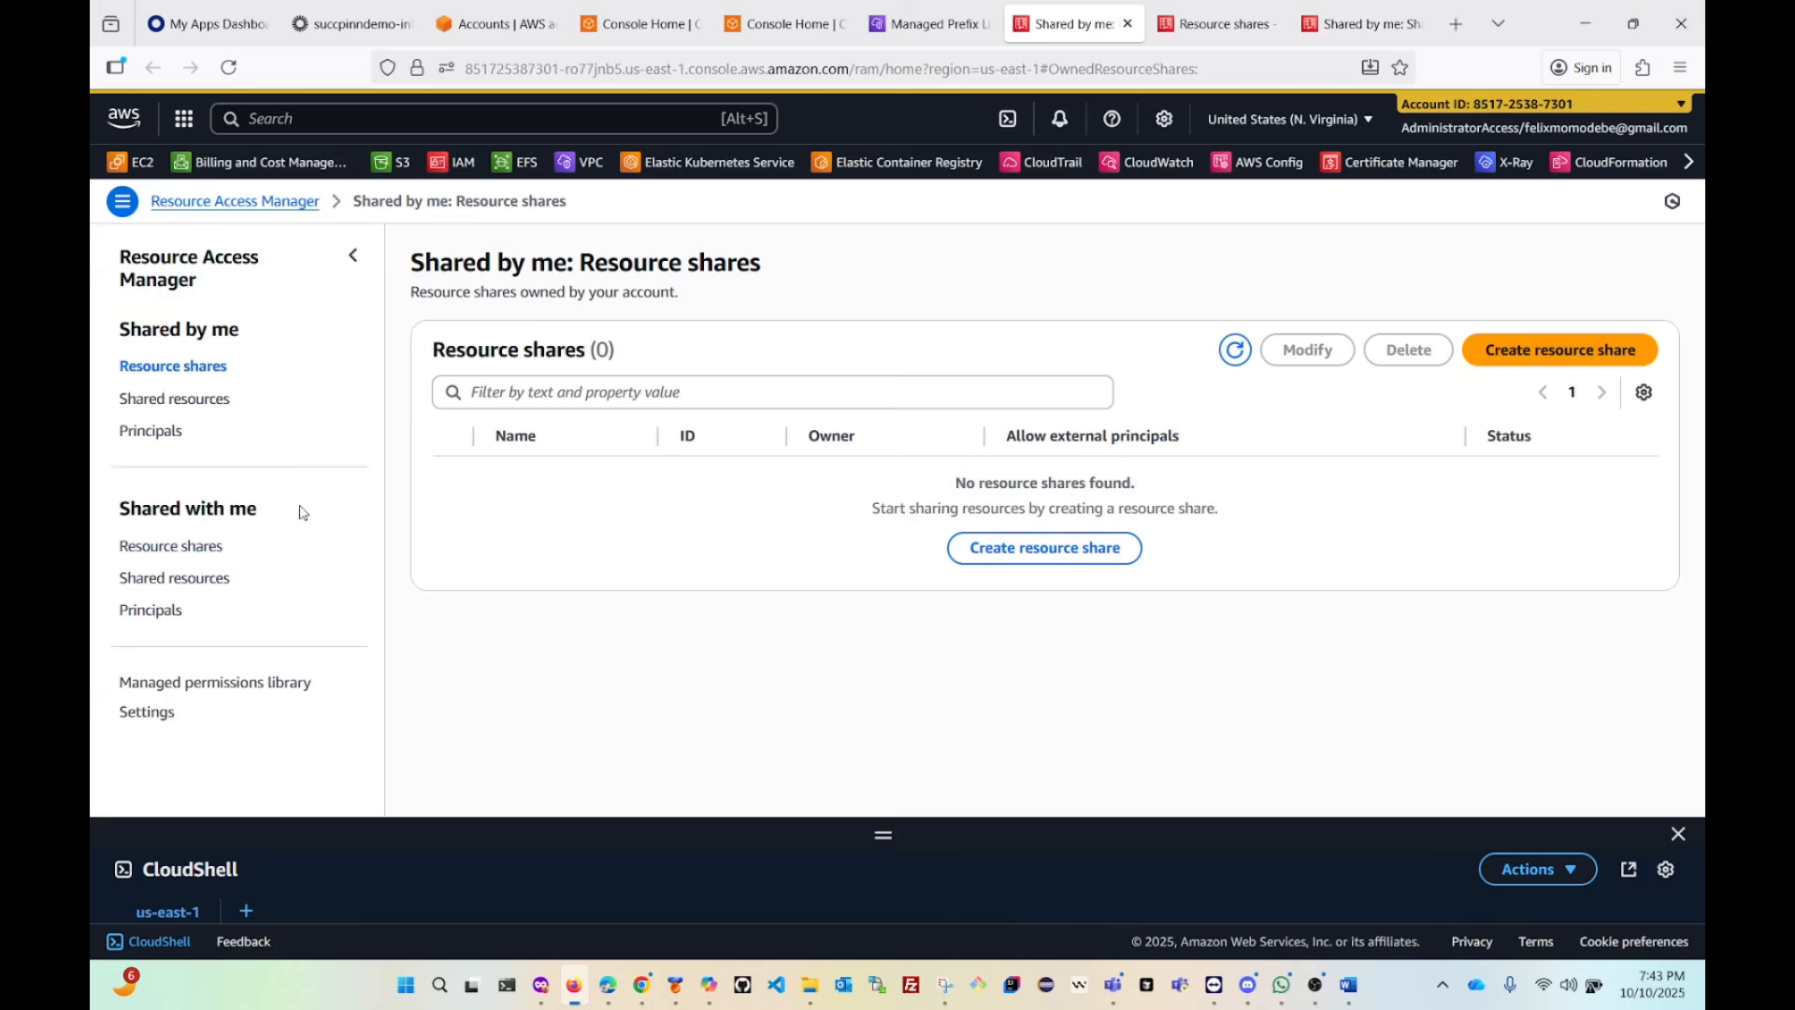
Review the resources shared with the MasterOps account and list the VPCs available in that account.
{"action": "left_click_drag", "start_coordinate": [300, 512], "coordinate": [108, 515]}
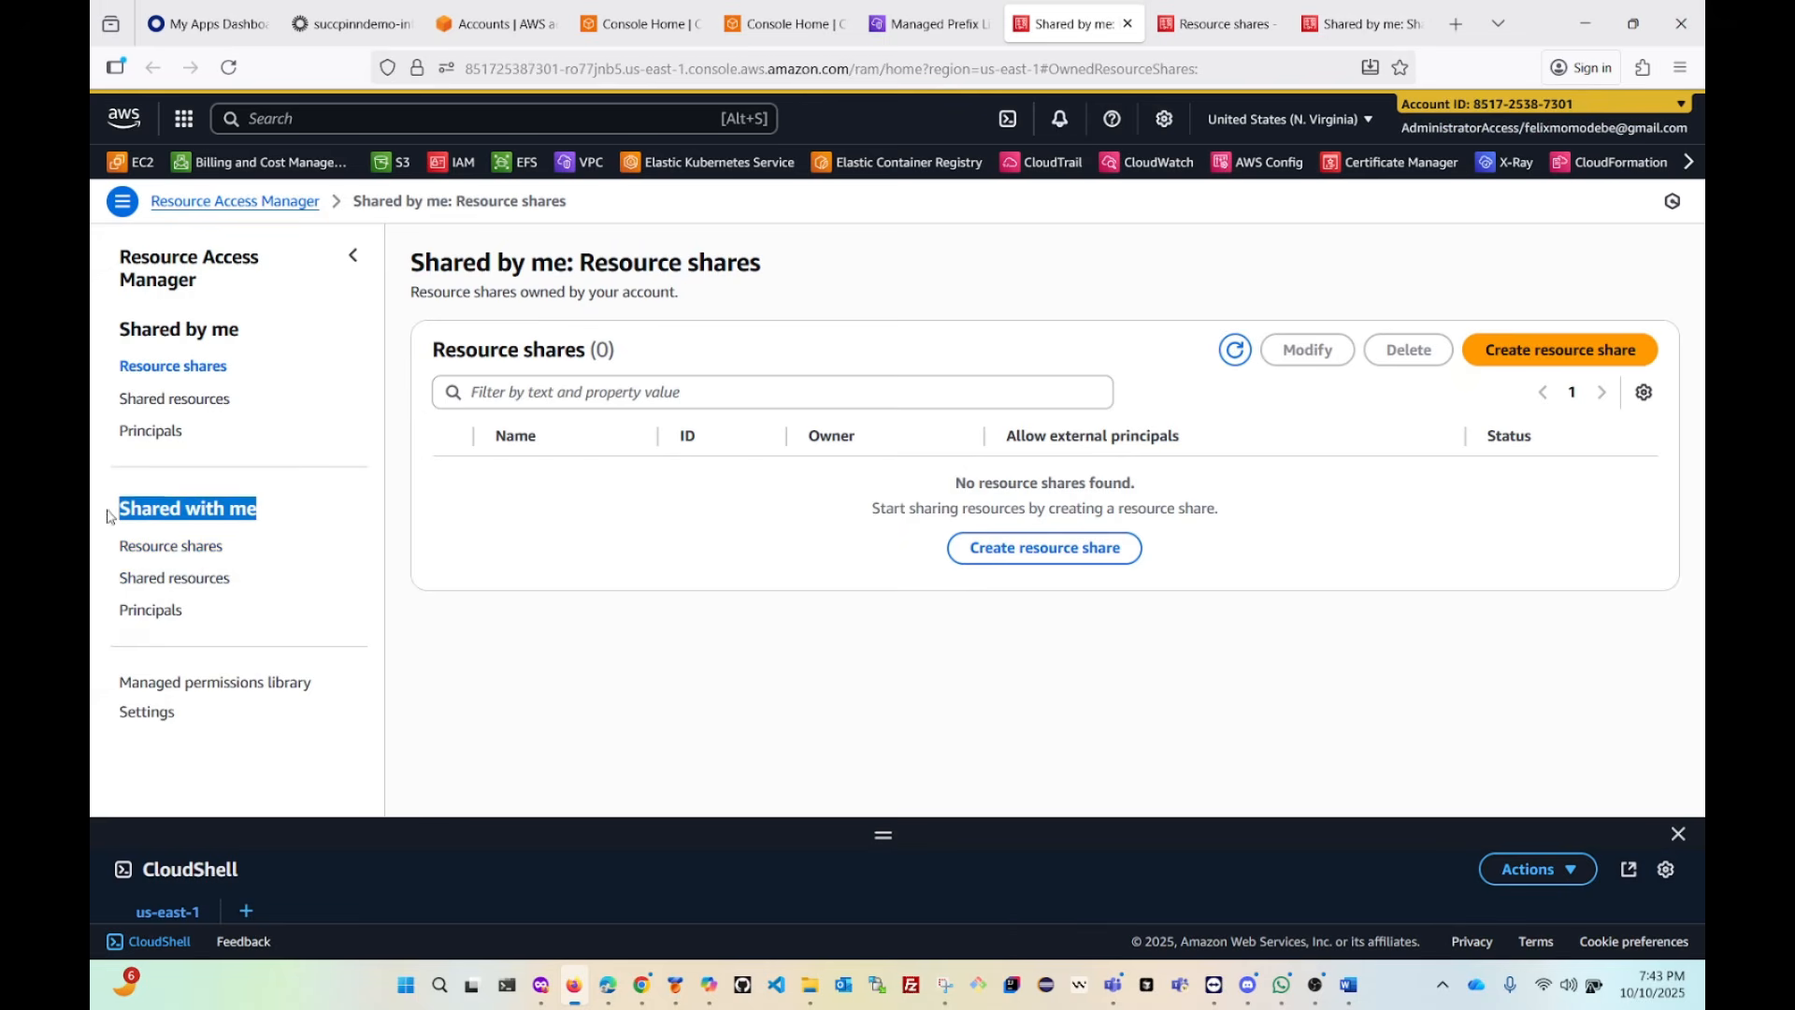
{"action": "left_click", "coordinate": [163, 587]}
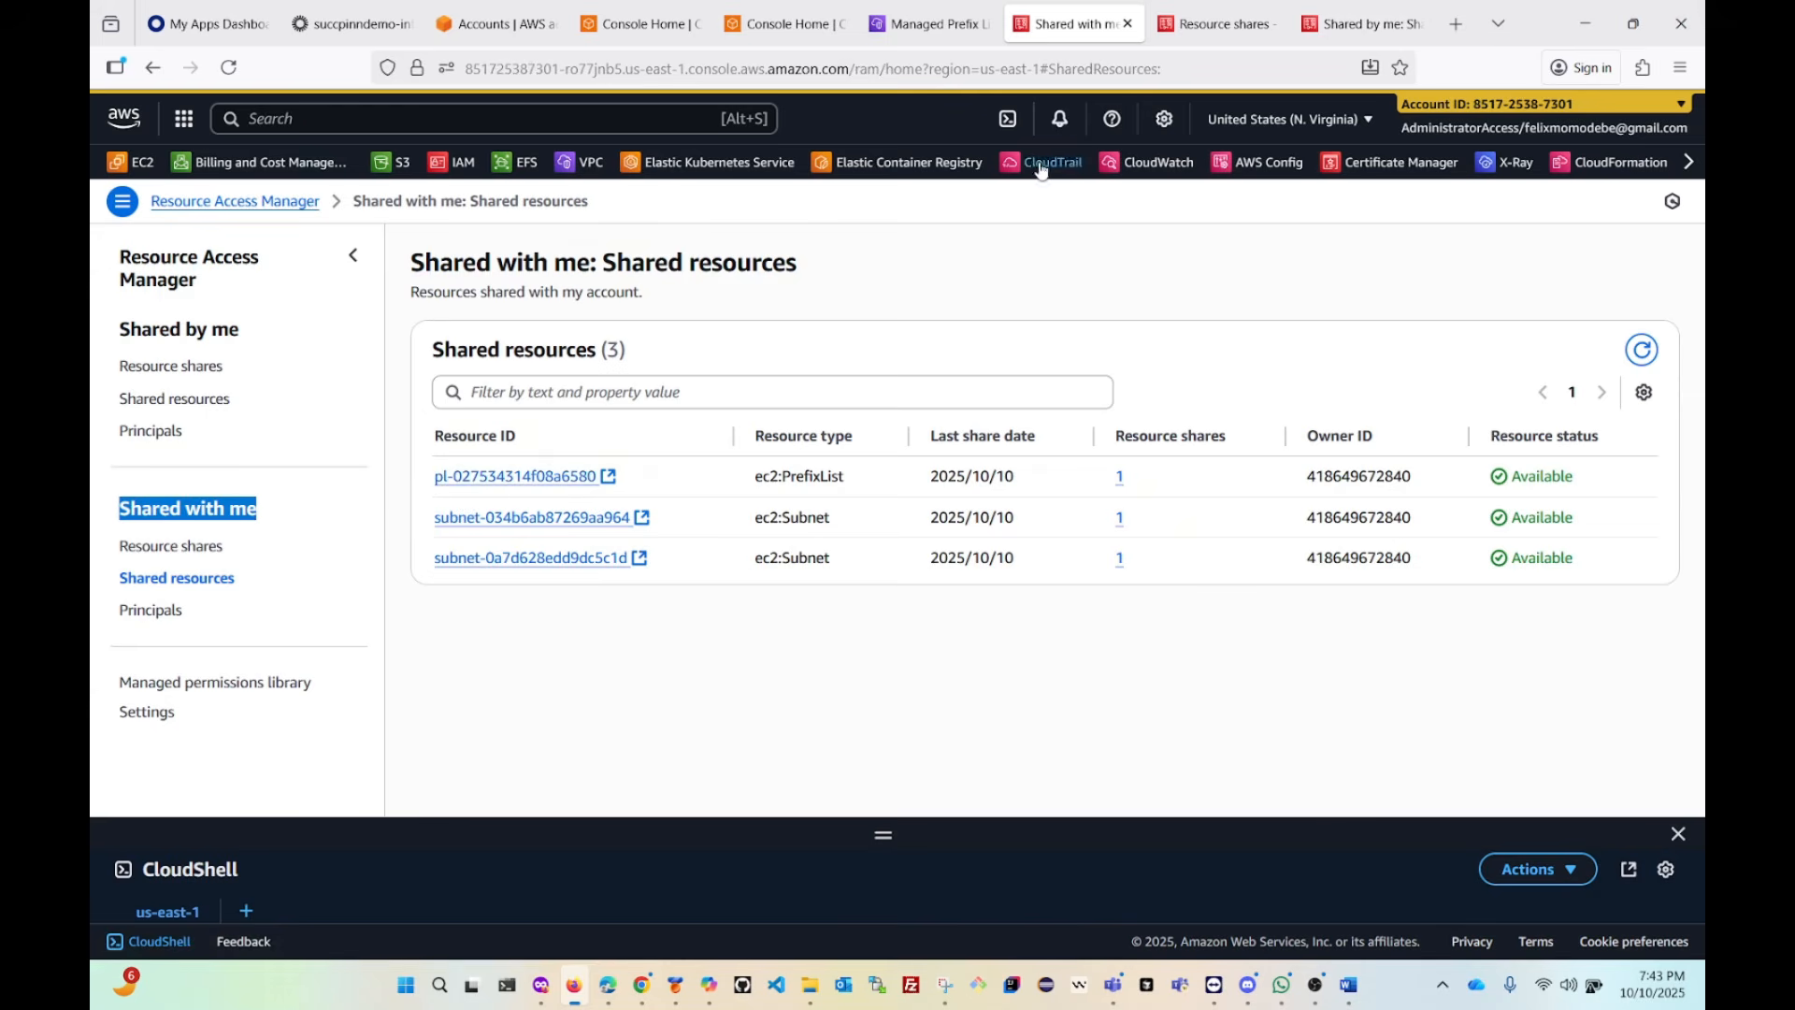
{"action": "left_click", "coordinate": [595, 166]}
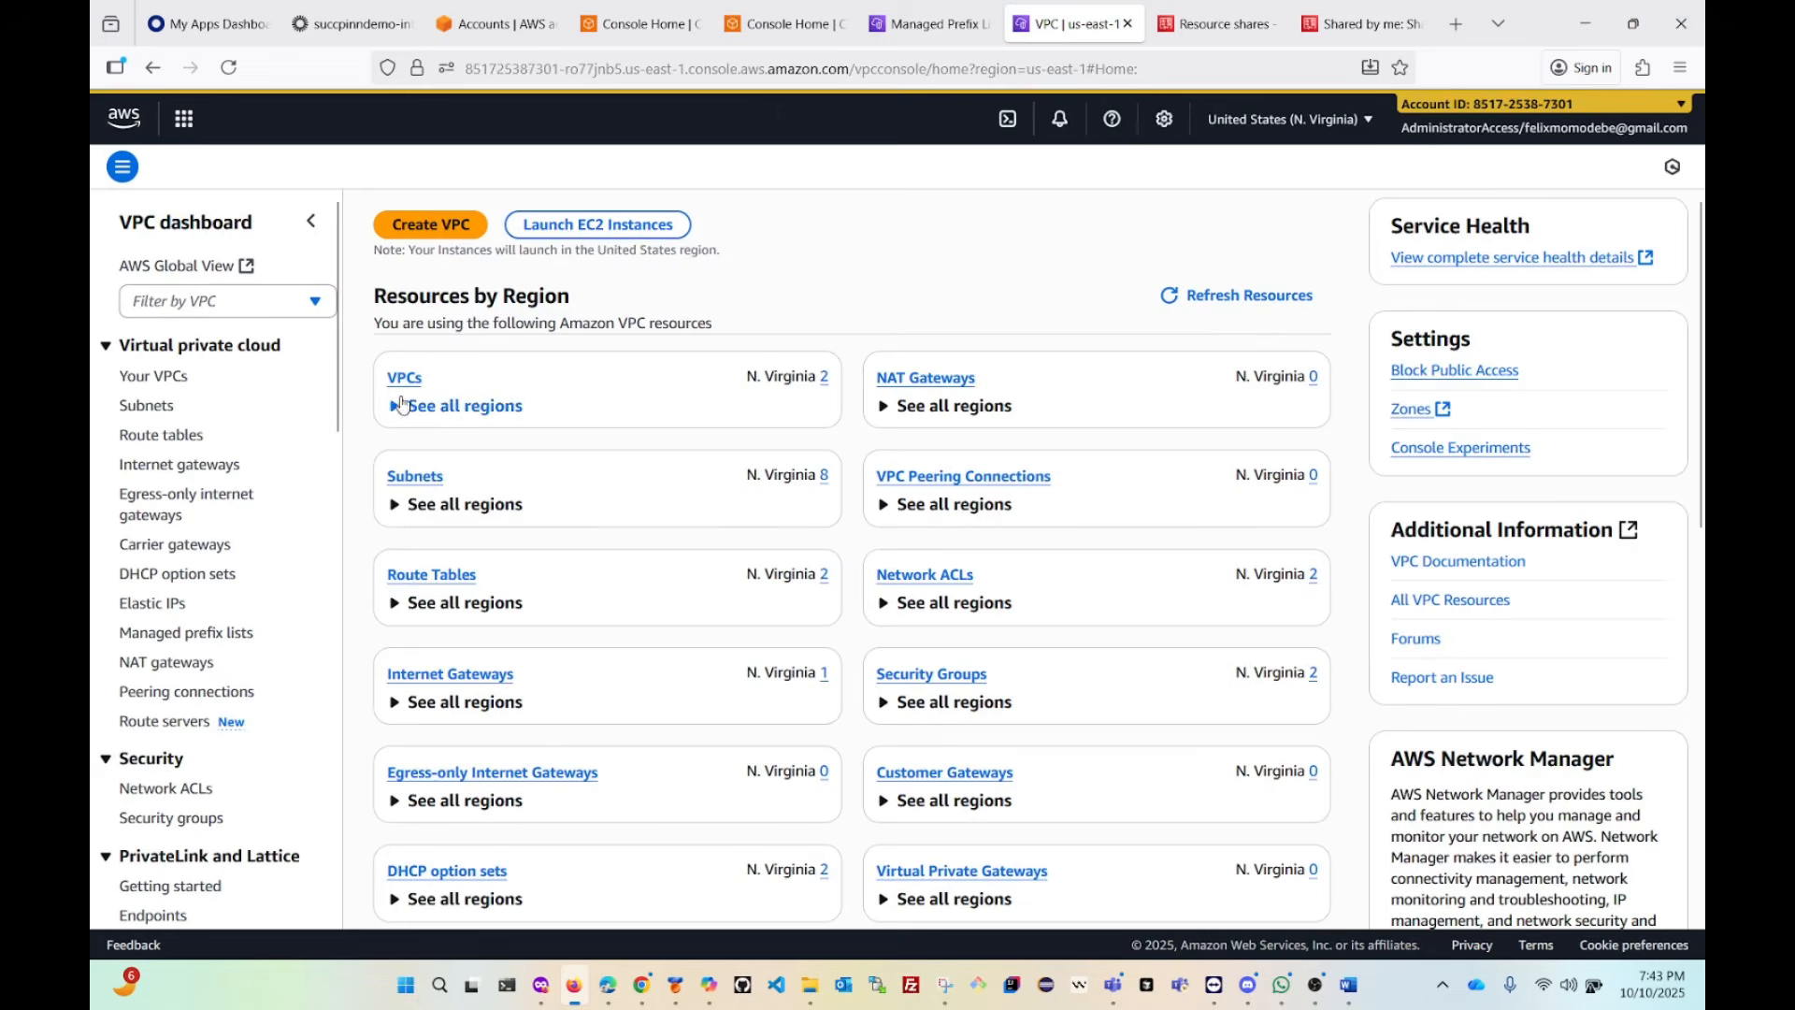
{"action": "left_click", "coordinate": [406, 415]}
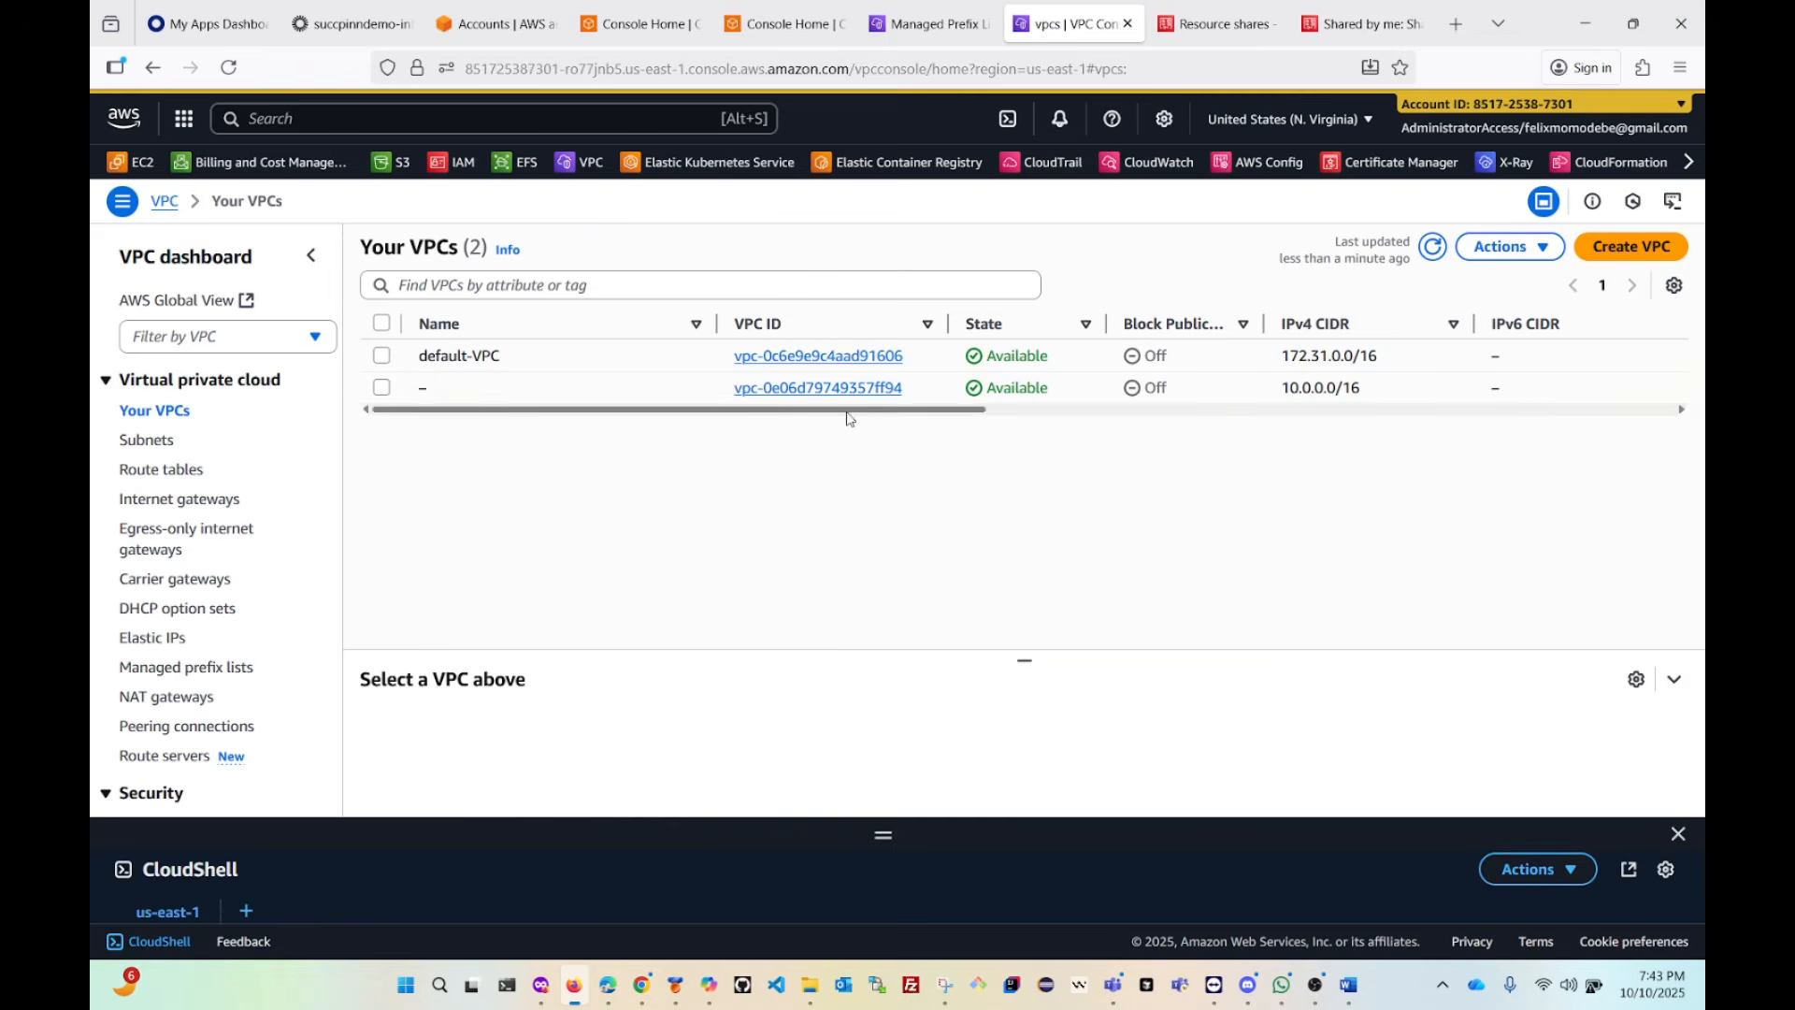
List the MasterOps account's subnets, select the 10.0.1.0/24 and 10.0.2.0/24 shared subnets, and compare their VPC IDs.
{"action": "left_click_drag", "start_coordinate": [848, 418], "coordinate": [620, 444]}
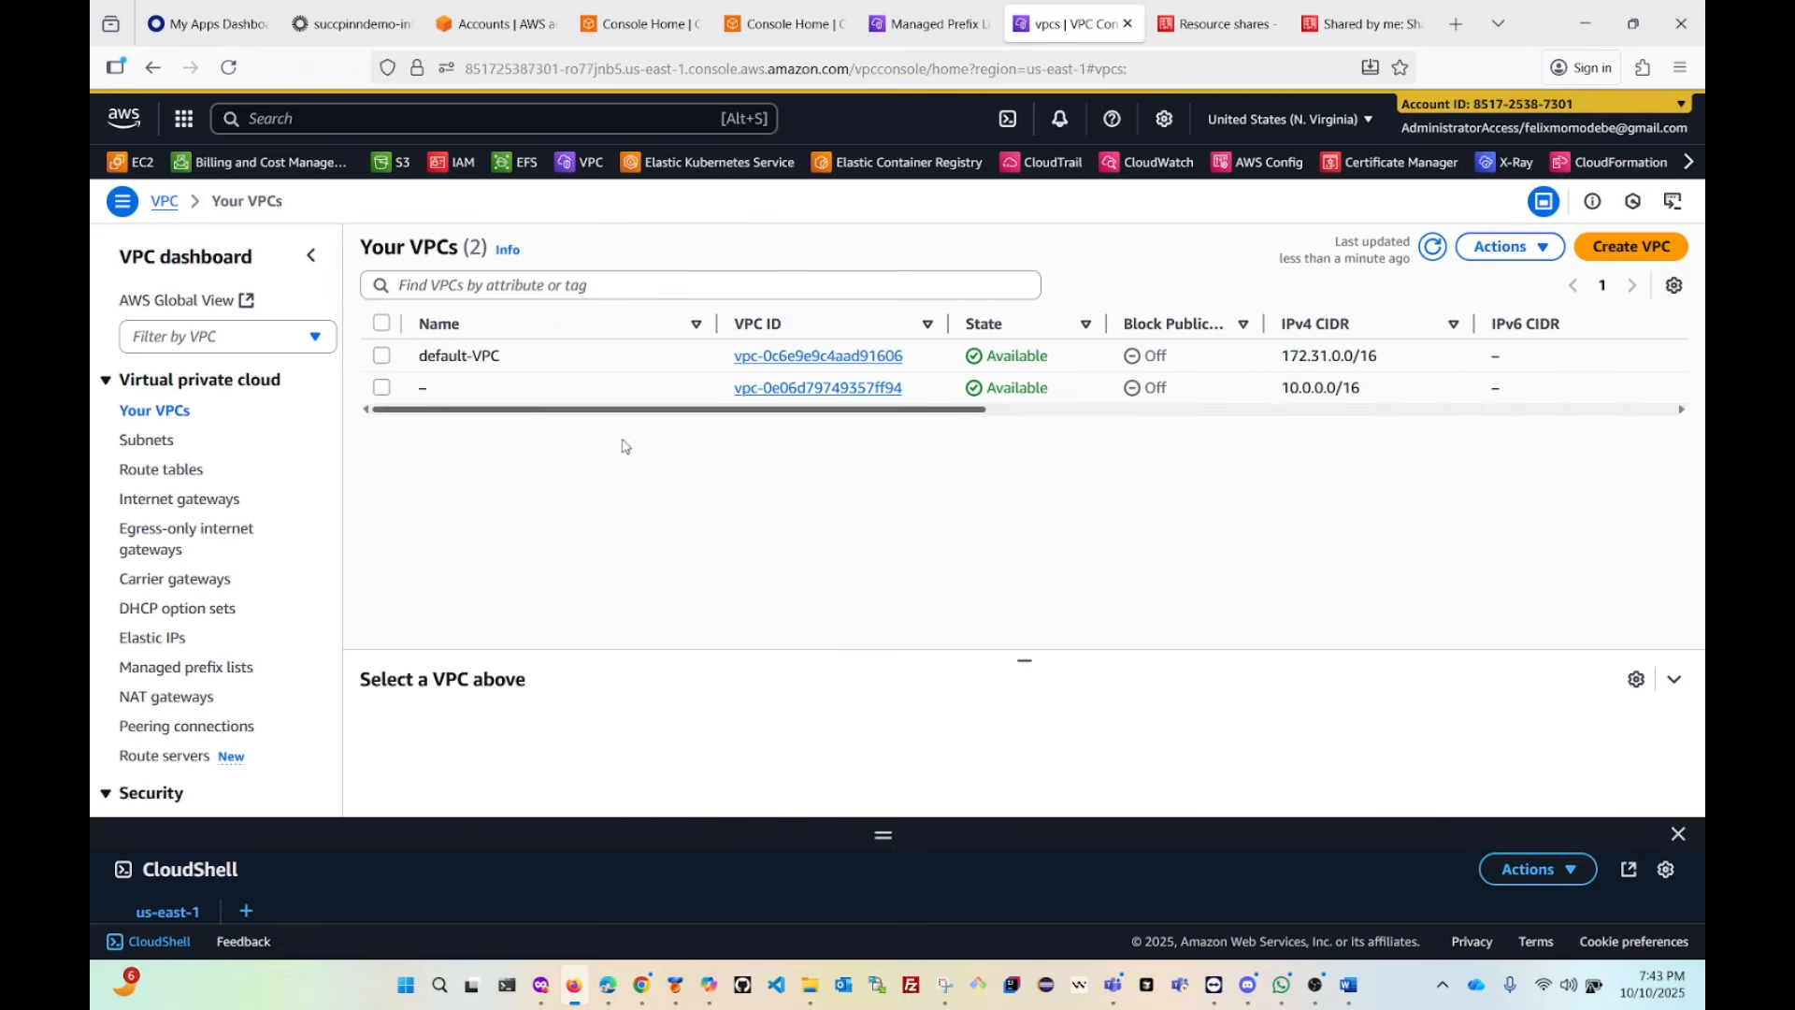
{"action": "left_click", "coordinate": [142, 441]}
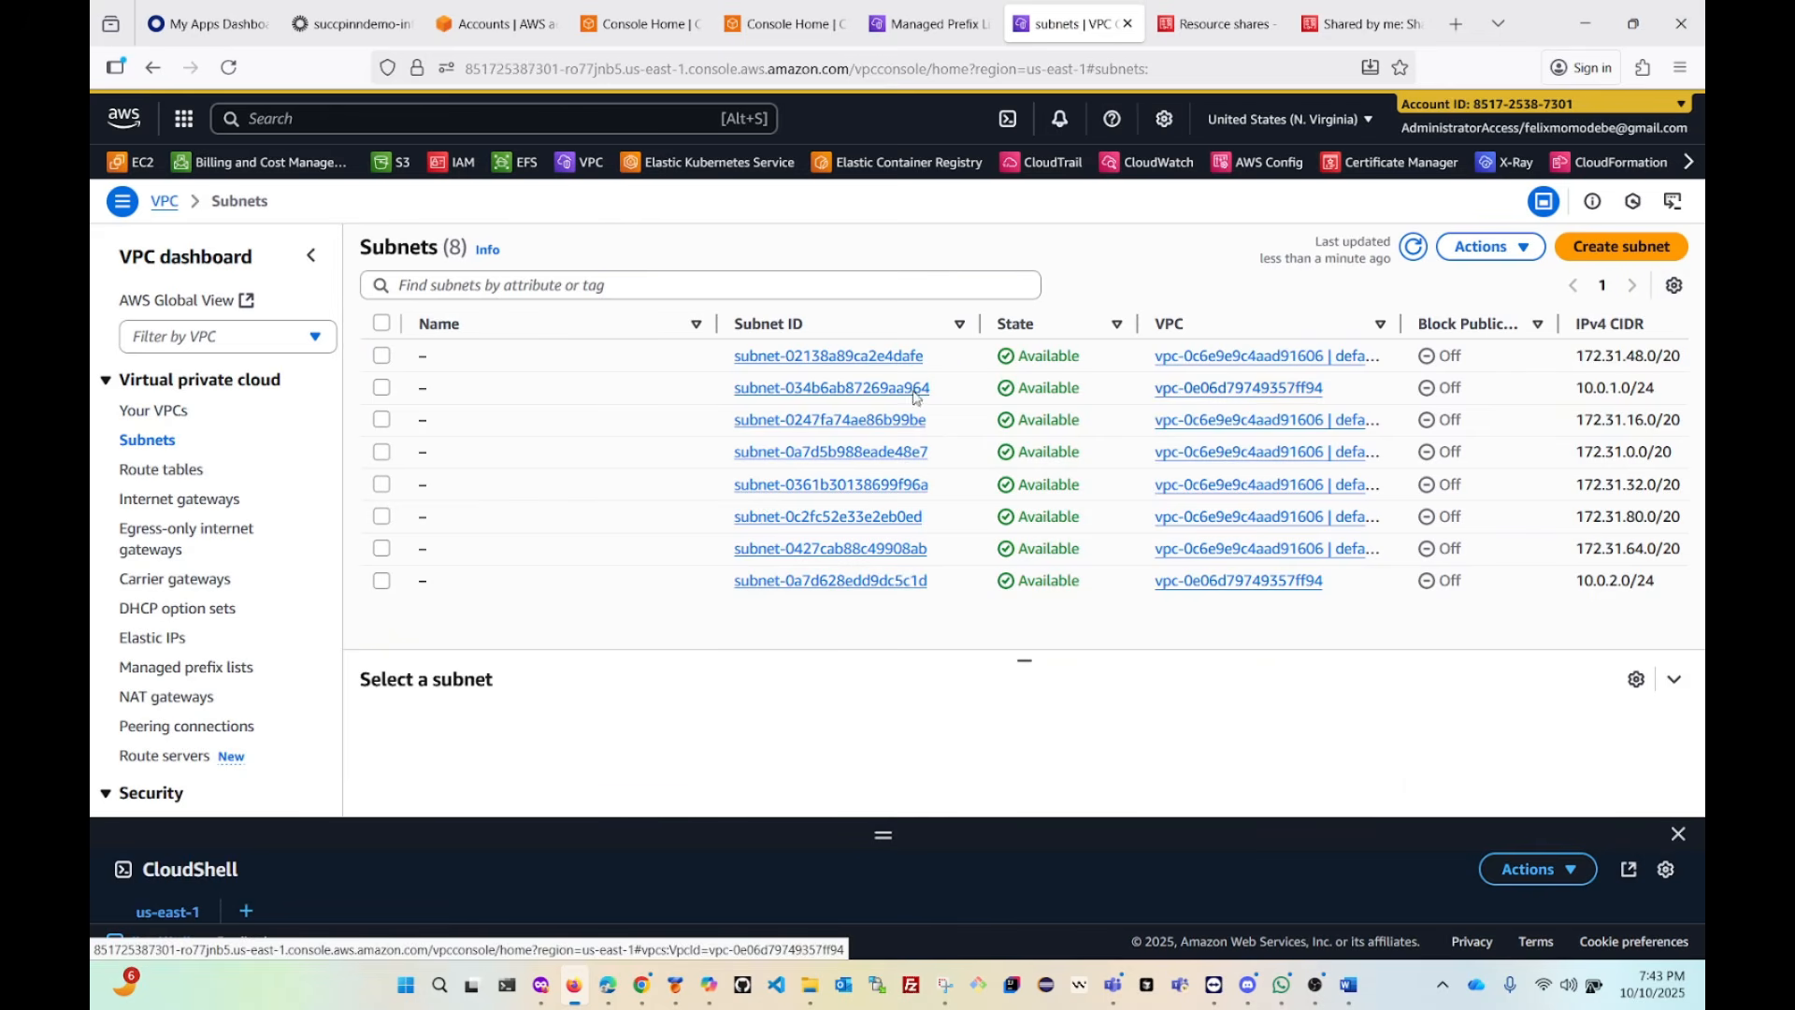
{"action": "left_click", "coordinate": [381, 387]}
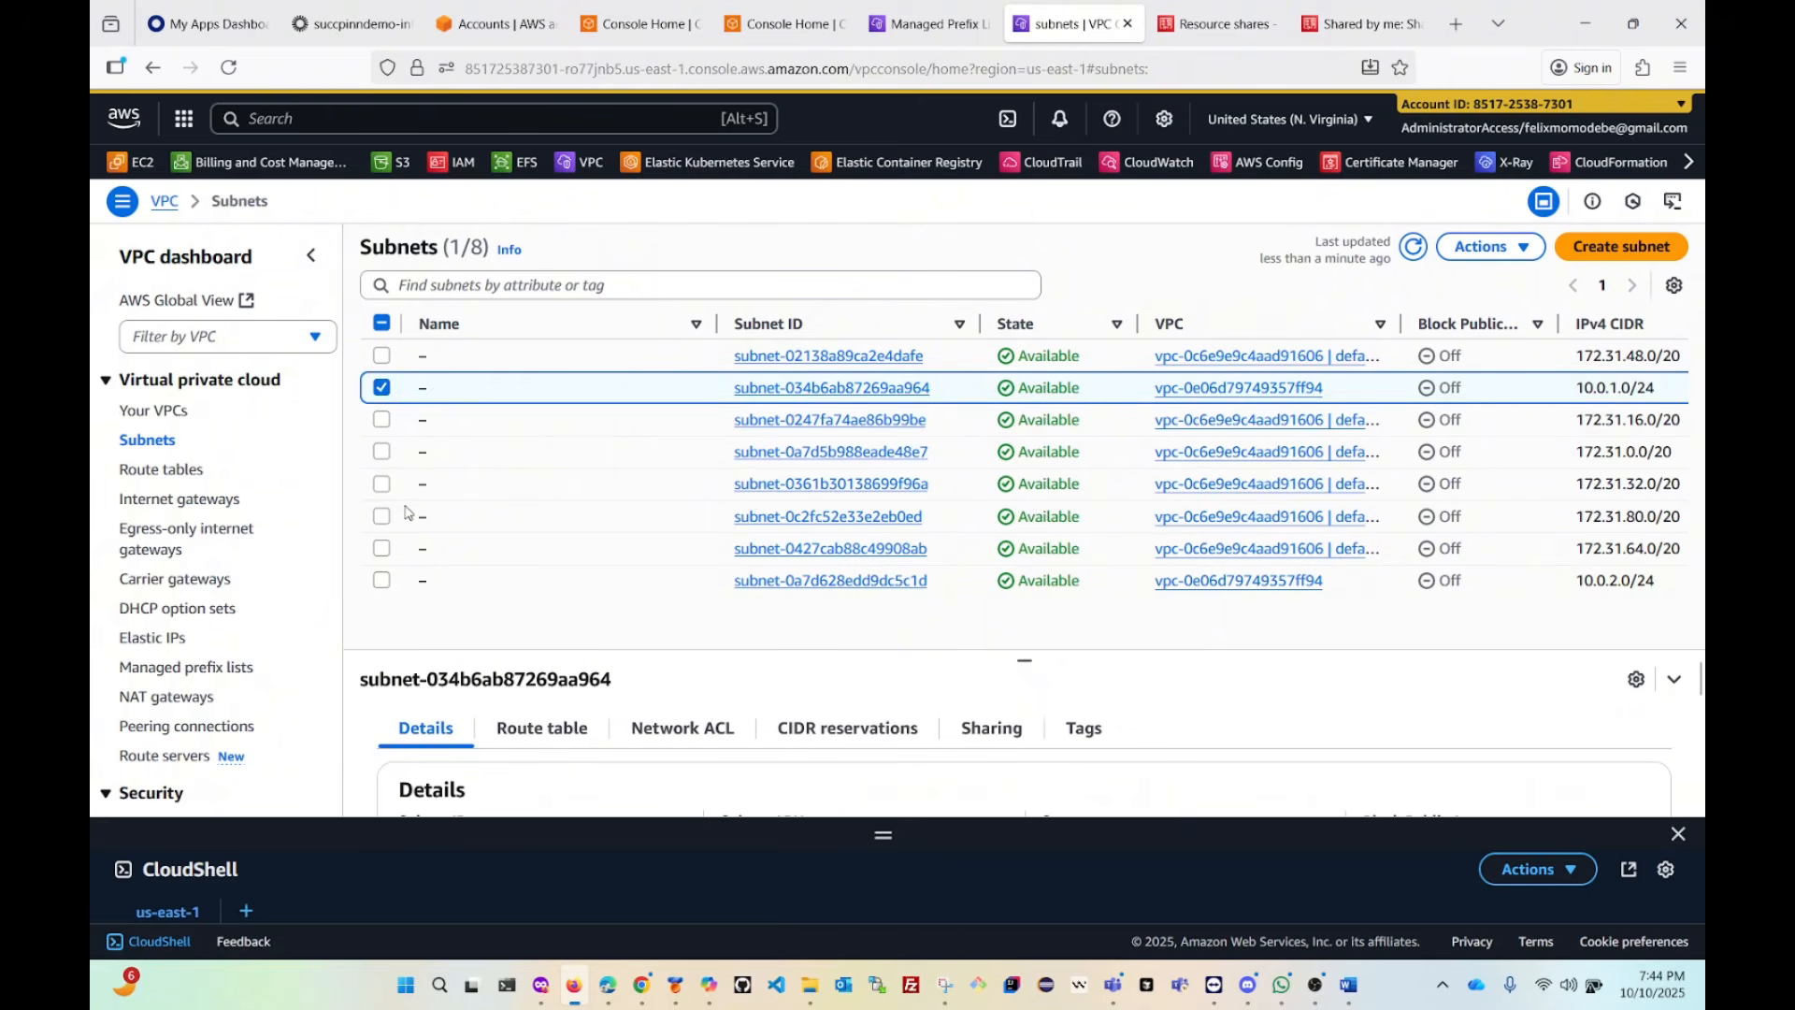
{"action": "left_click", "coordinate": [381, 552]}
{"action": "left_click", "coordinate": [381, 579]}
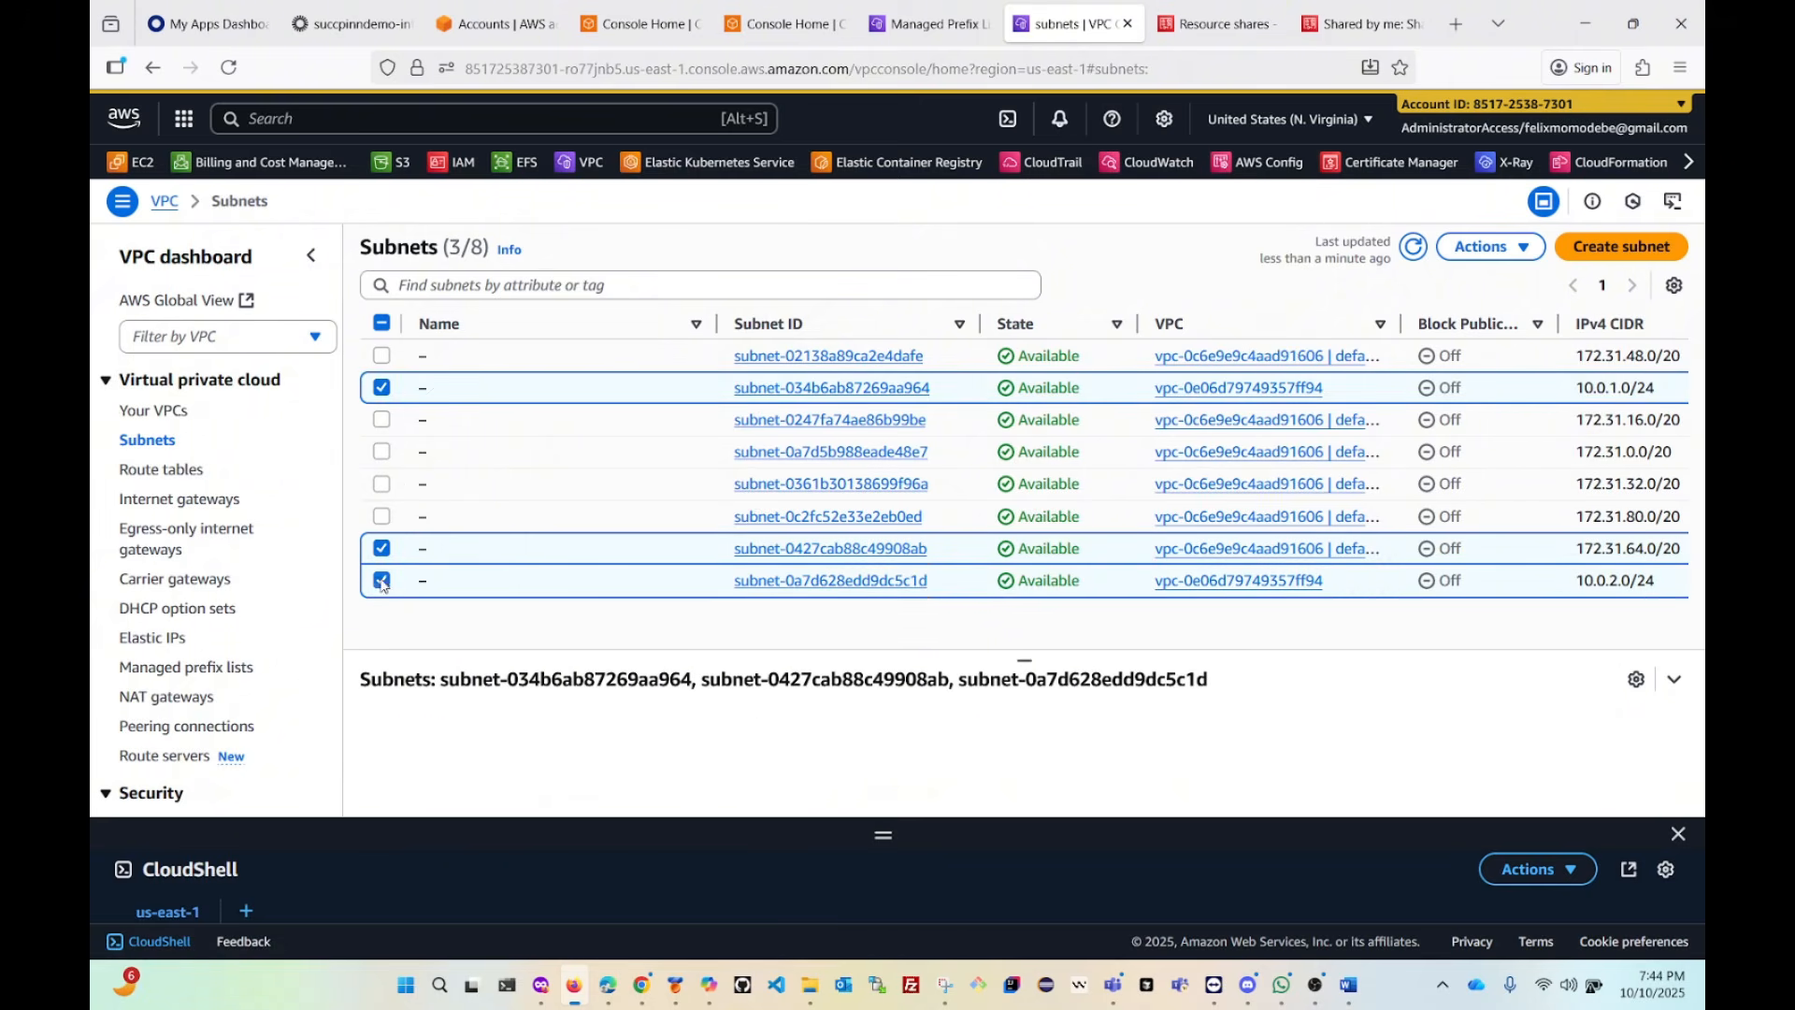
{"action": "left_click", "coordinate": [381, 550]}
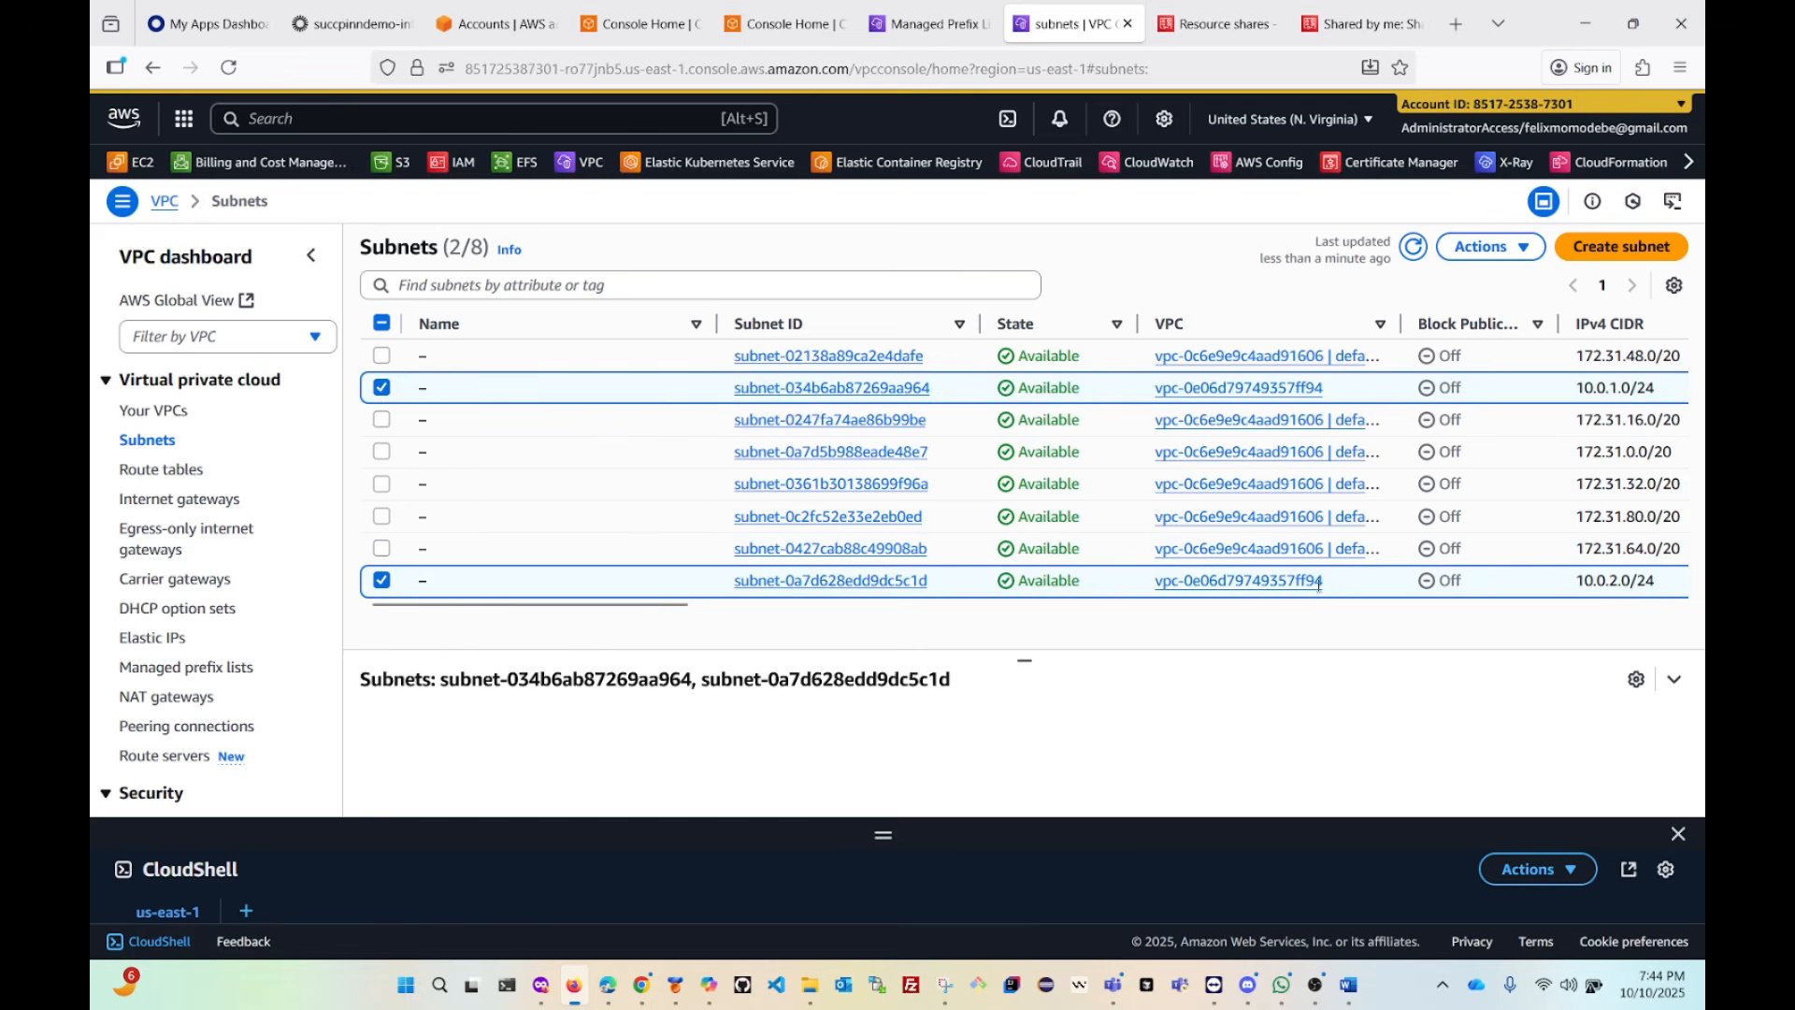
{"action": "left_click_drag", "start_coordinate": [1318, 584], "coordinate": [1288, 596]}
{"action": "left_click_drag", "start_coordinate": [1335, 392], "coordinate": [1277, 392]}
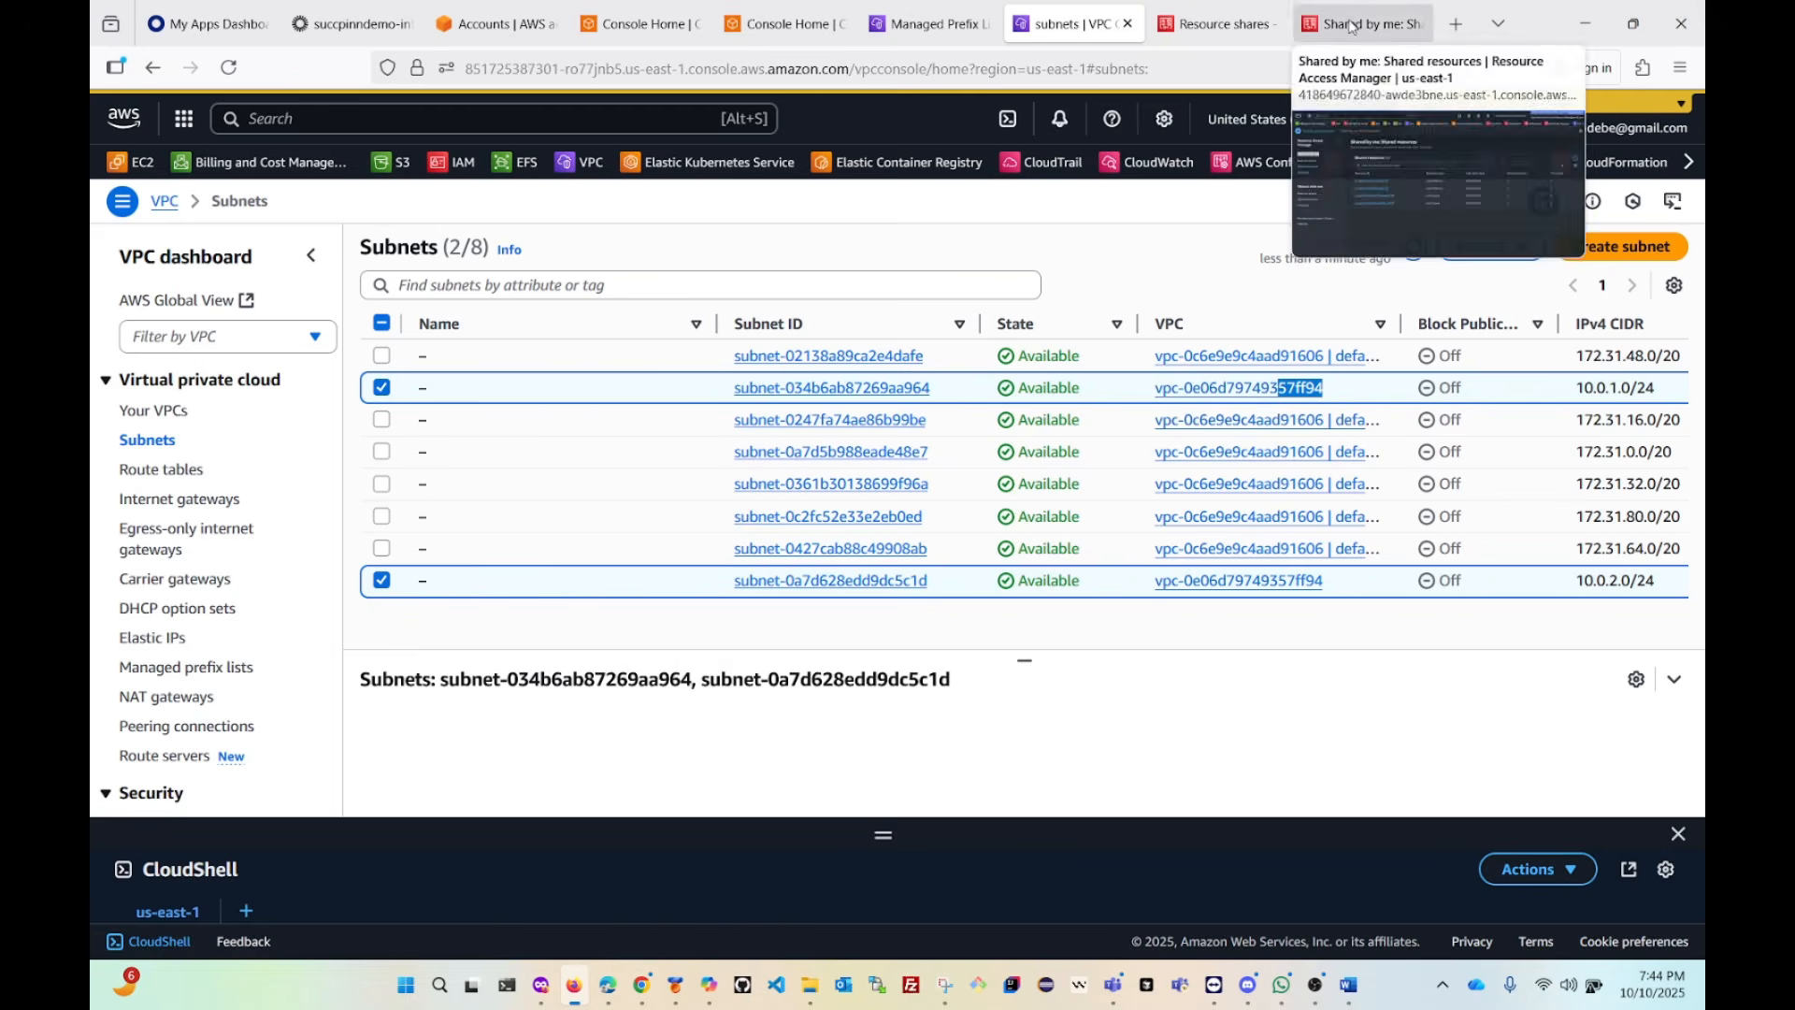
Find the management account's open console among the browser tabs and dismiss its search results.
{"action": "left_click", "coordinate": [651, 35]}
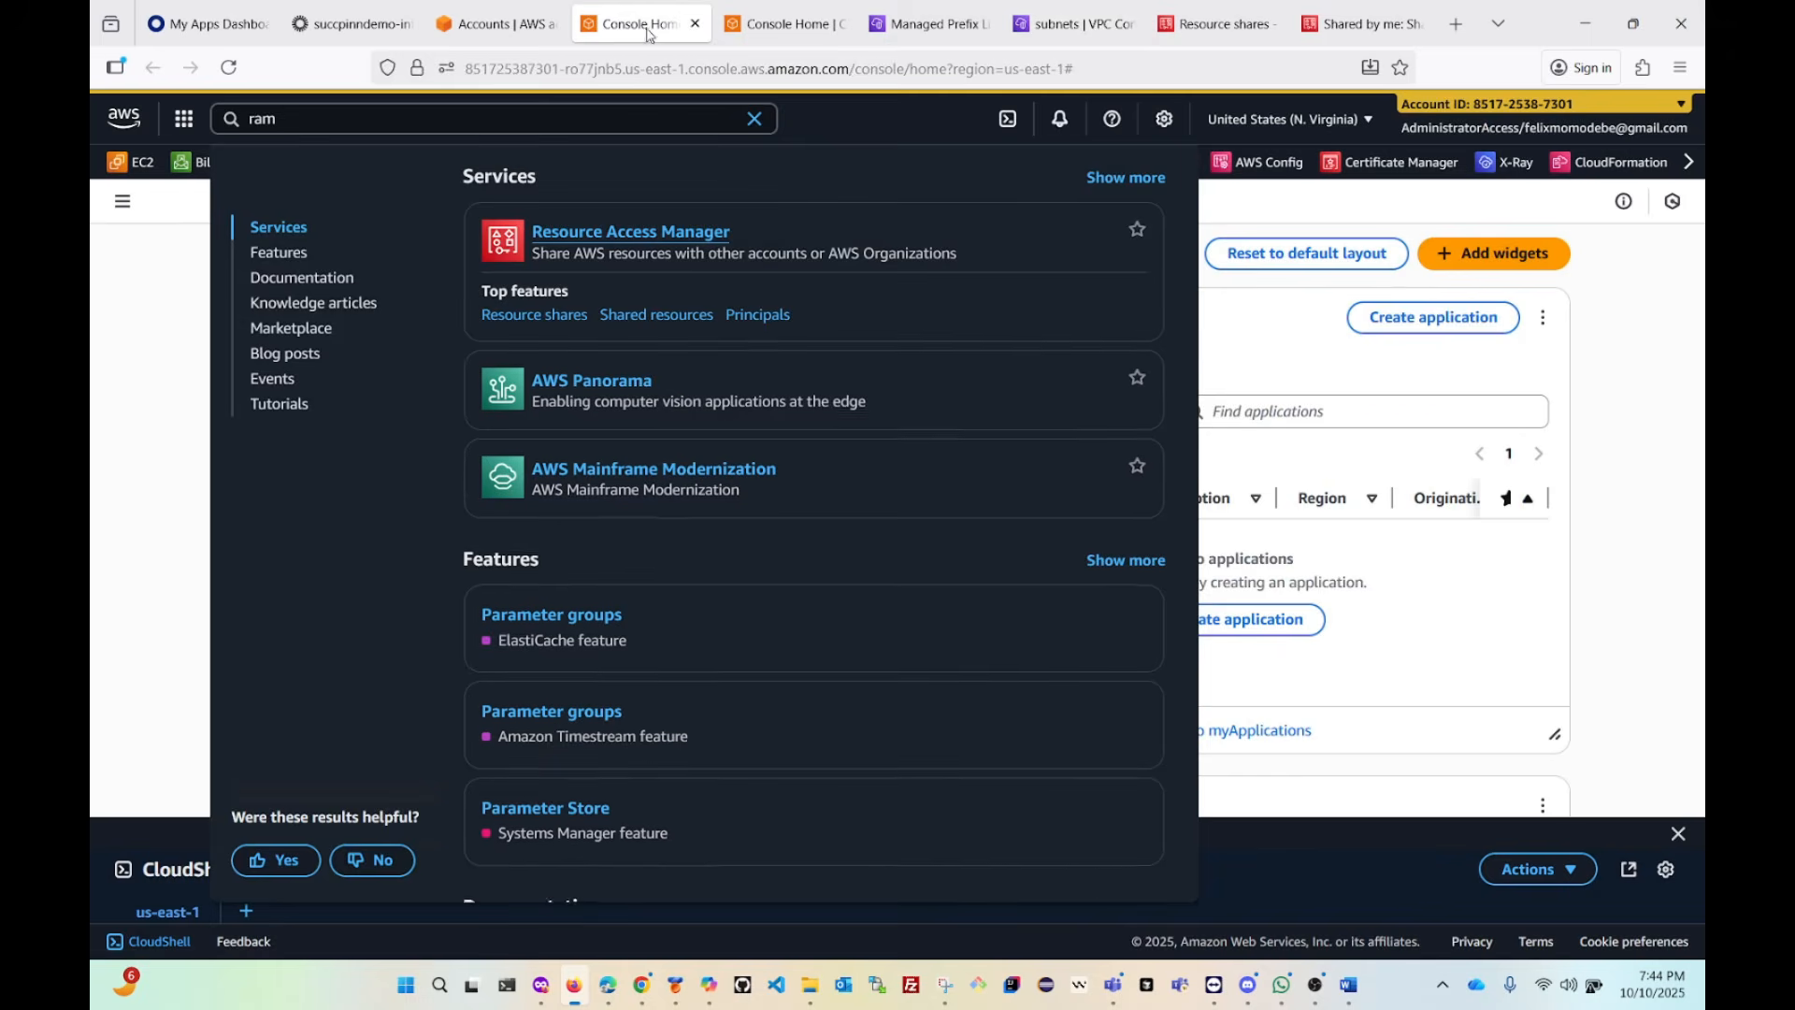
{"action": "left_click", "coordinate": [516, 36]}
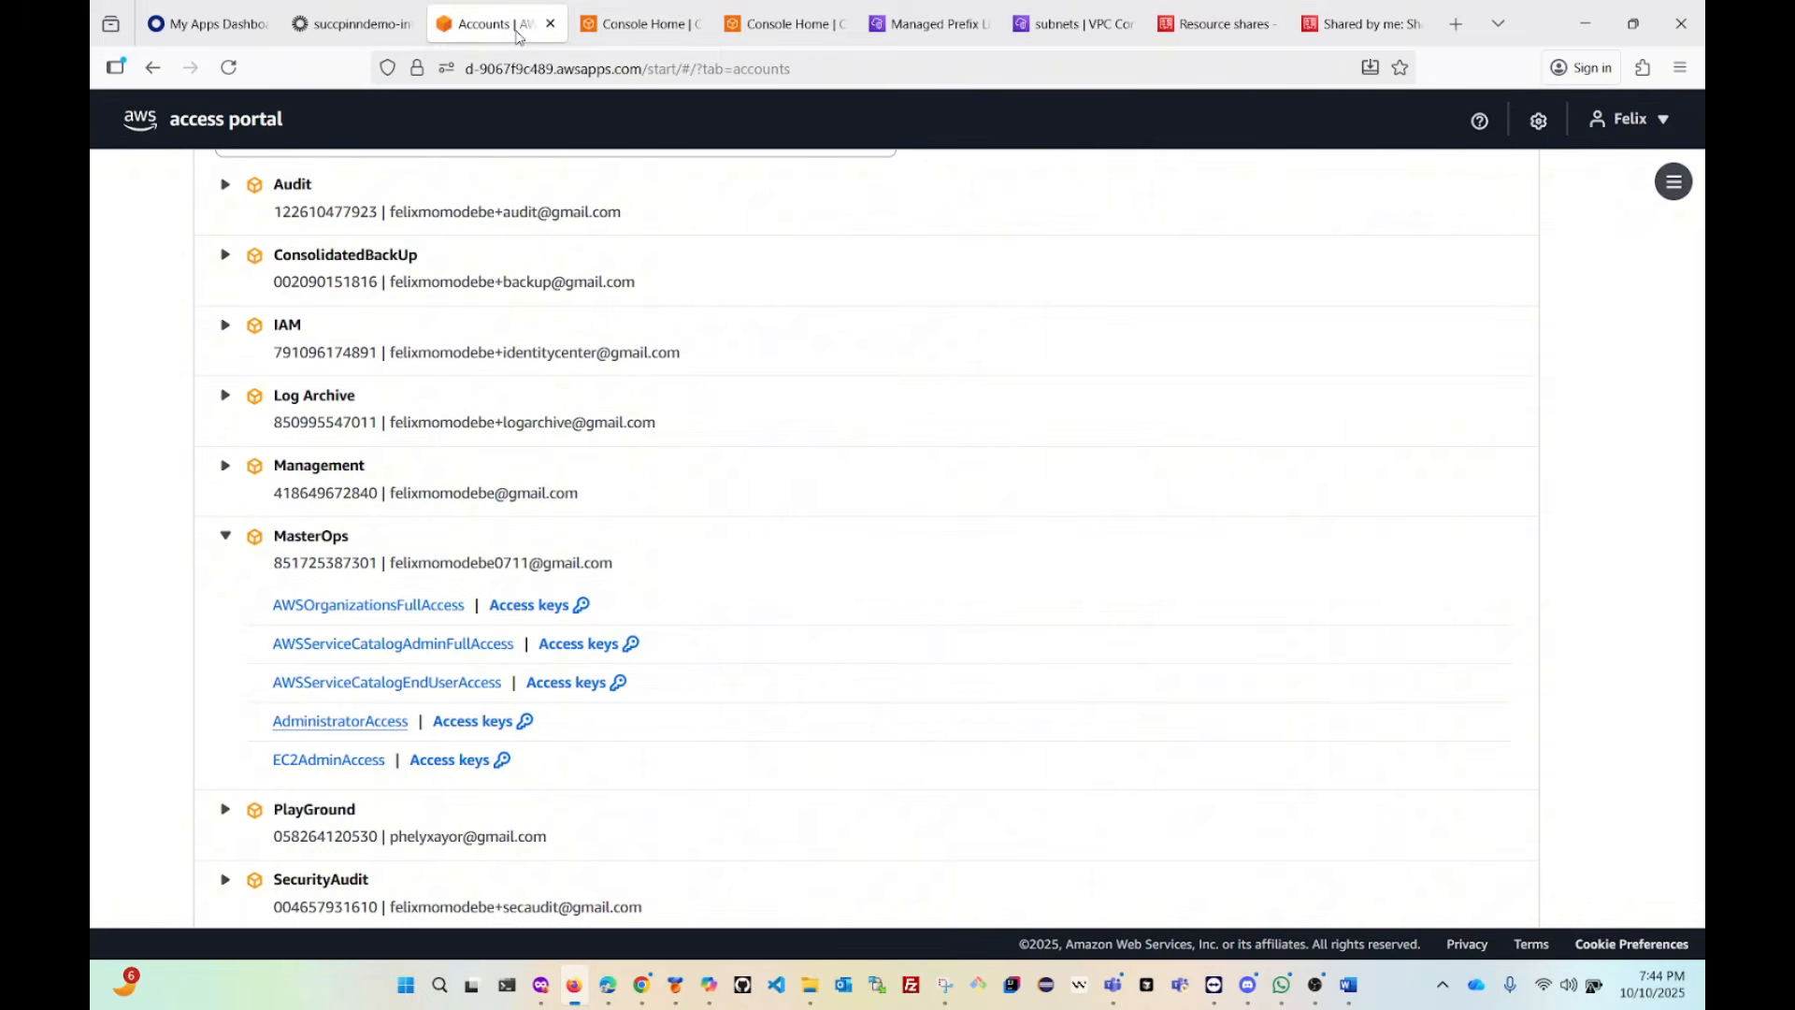
{"action": "left_click", "coordinate": [759, 32]}
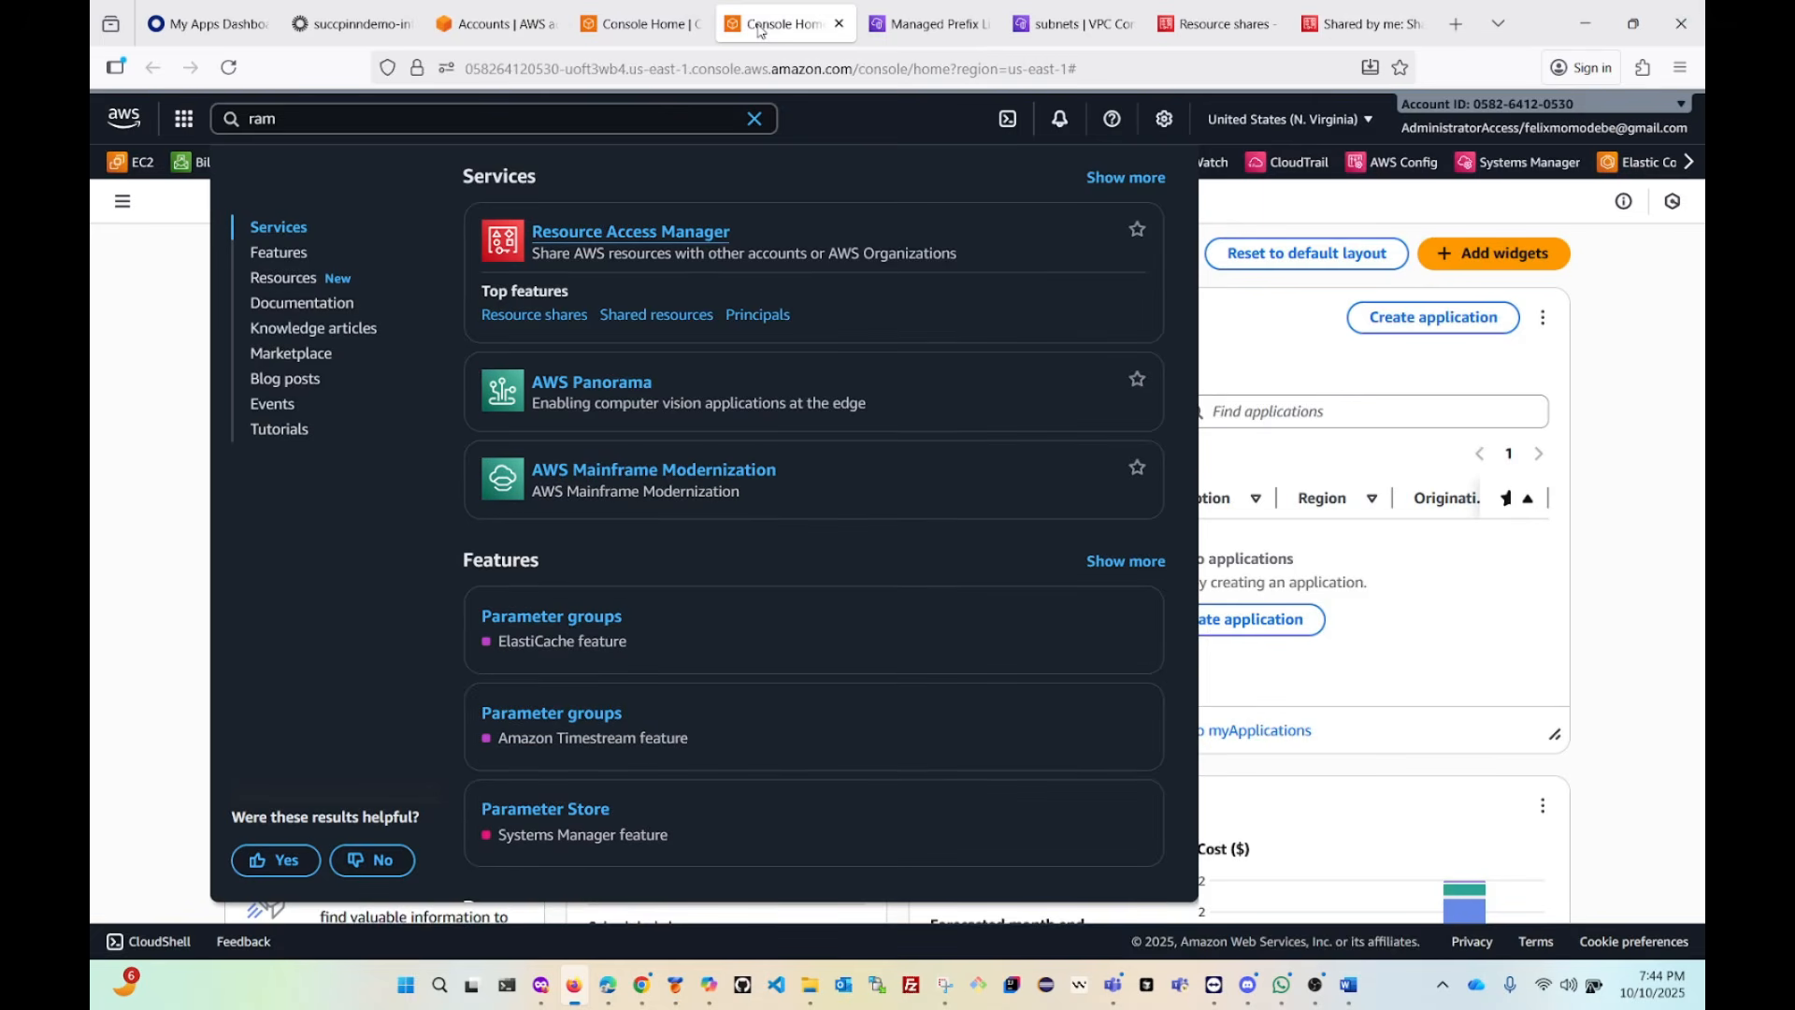
{"action": "left_click", "coordinate": [927, 25]}
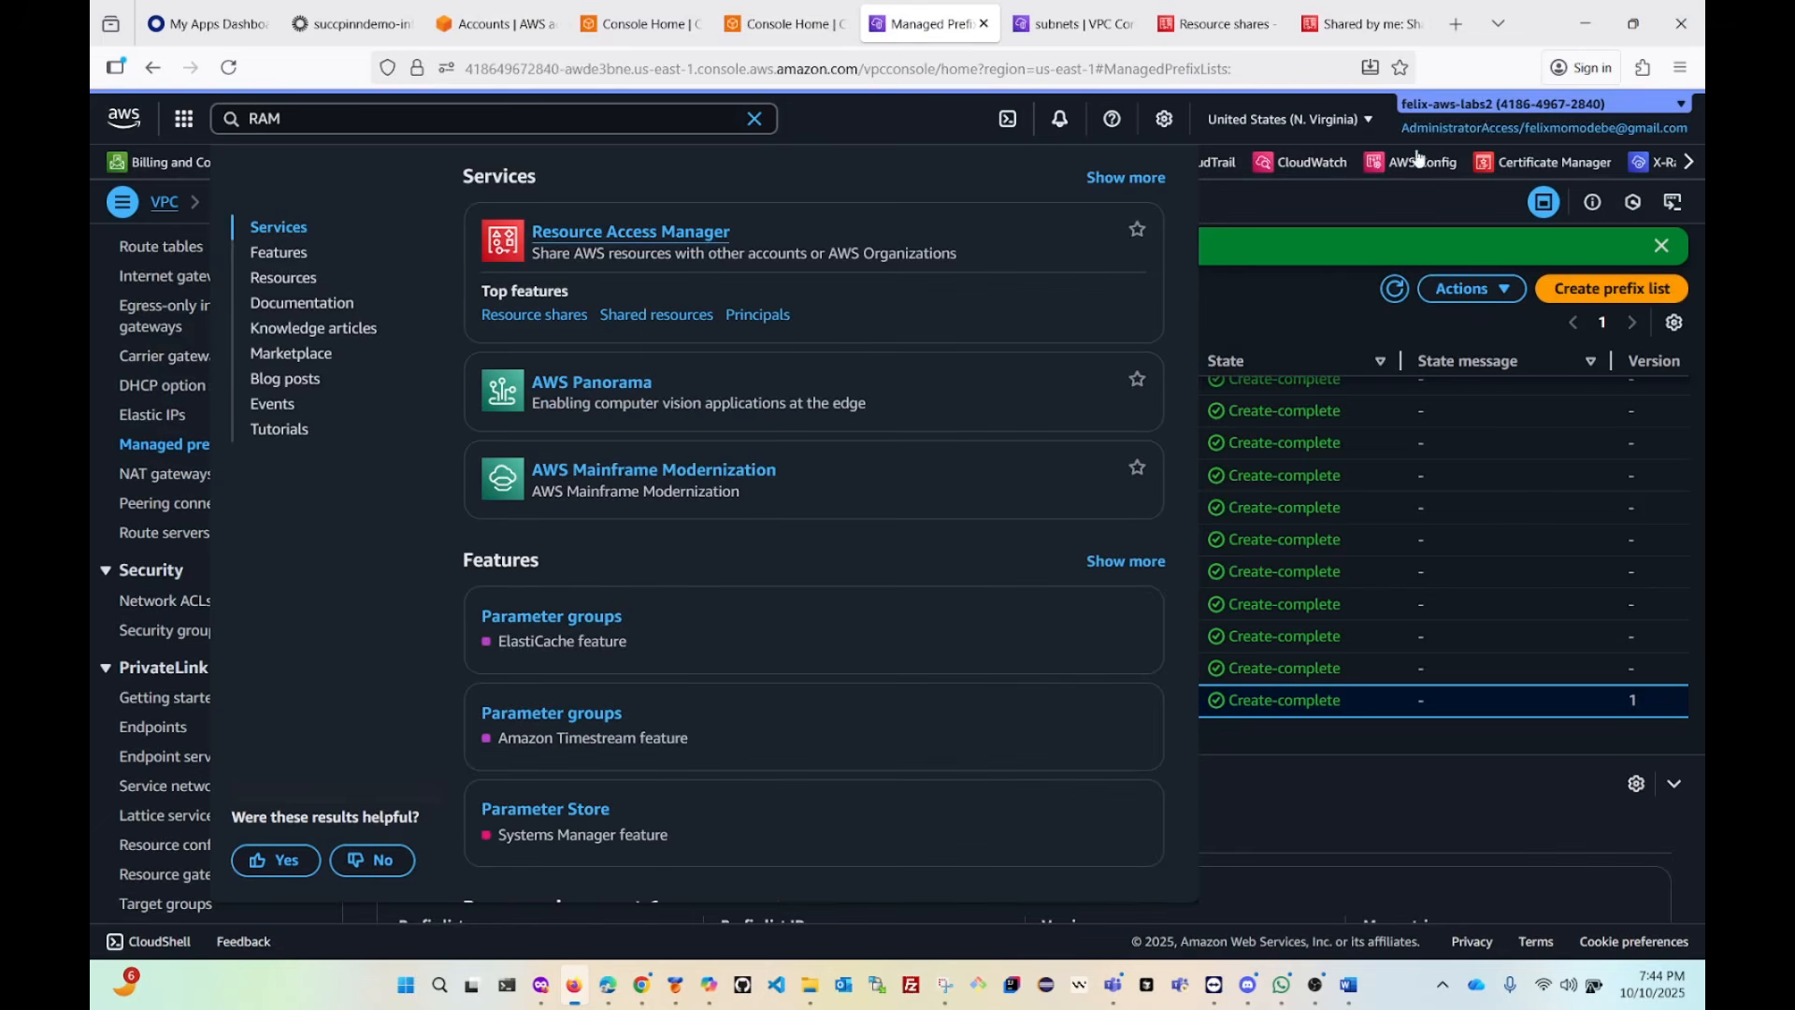
{"action": "left_click", "coordinate": [1306, 215]}
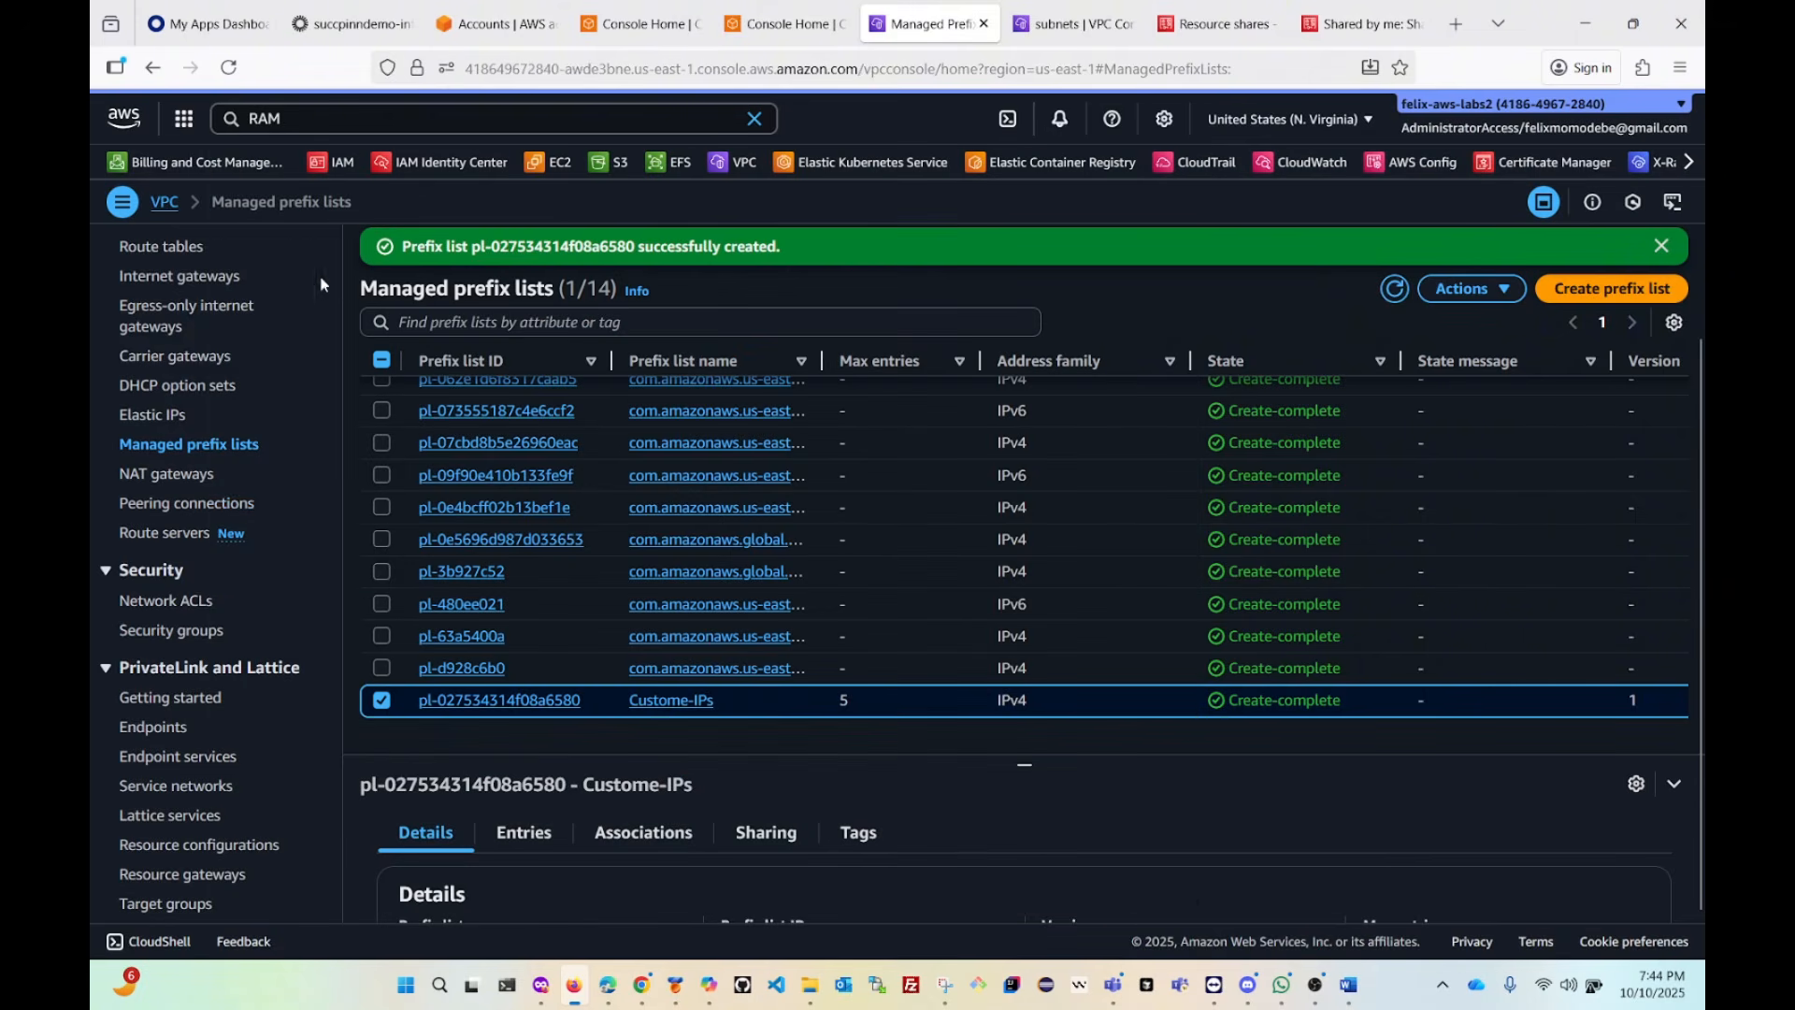
Review the management account's subnets and VPCs, checking the ID of shared-with-ram-vpc against the one in MasterOps.
{"action": "left_click", "coordinate": [738, 165]}
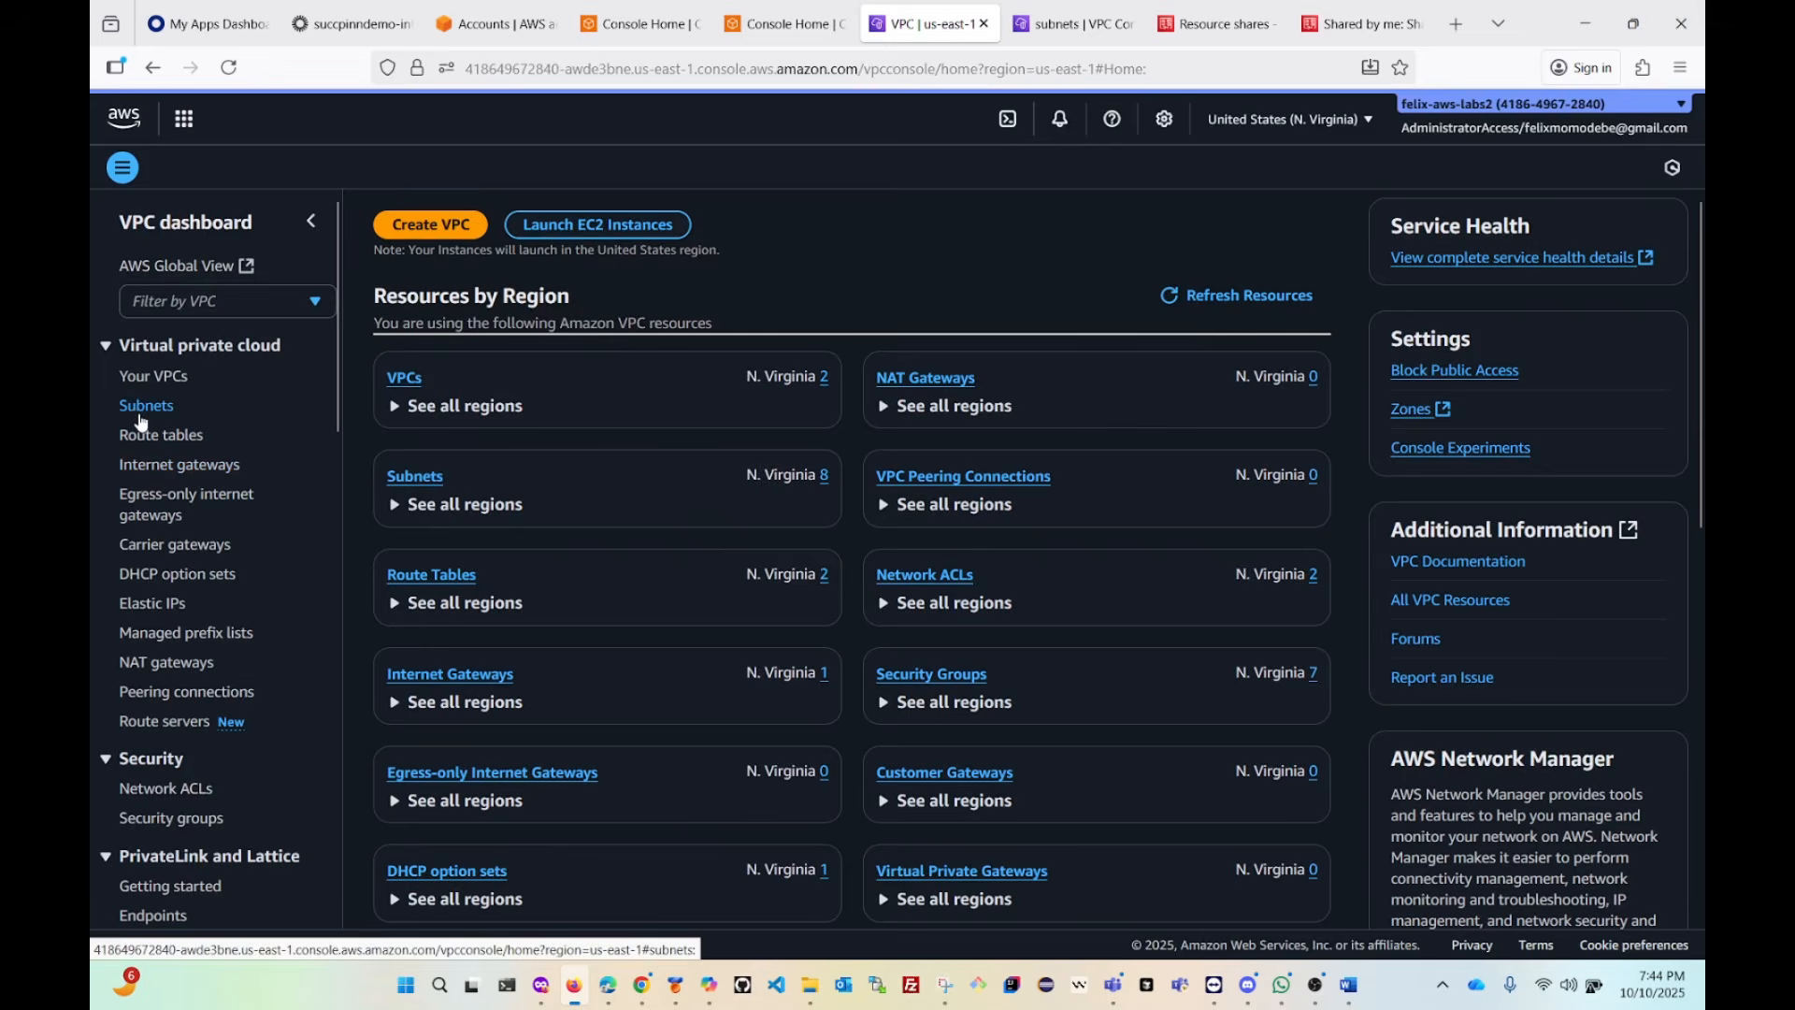
{"action": "left_click", "coordinate": [143, 430]}
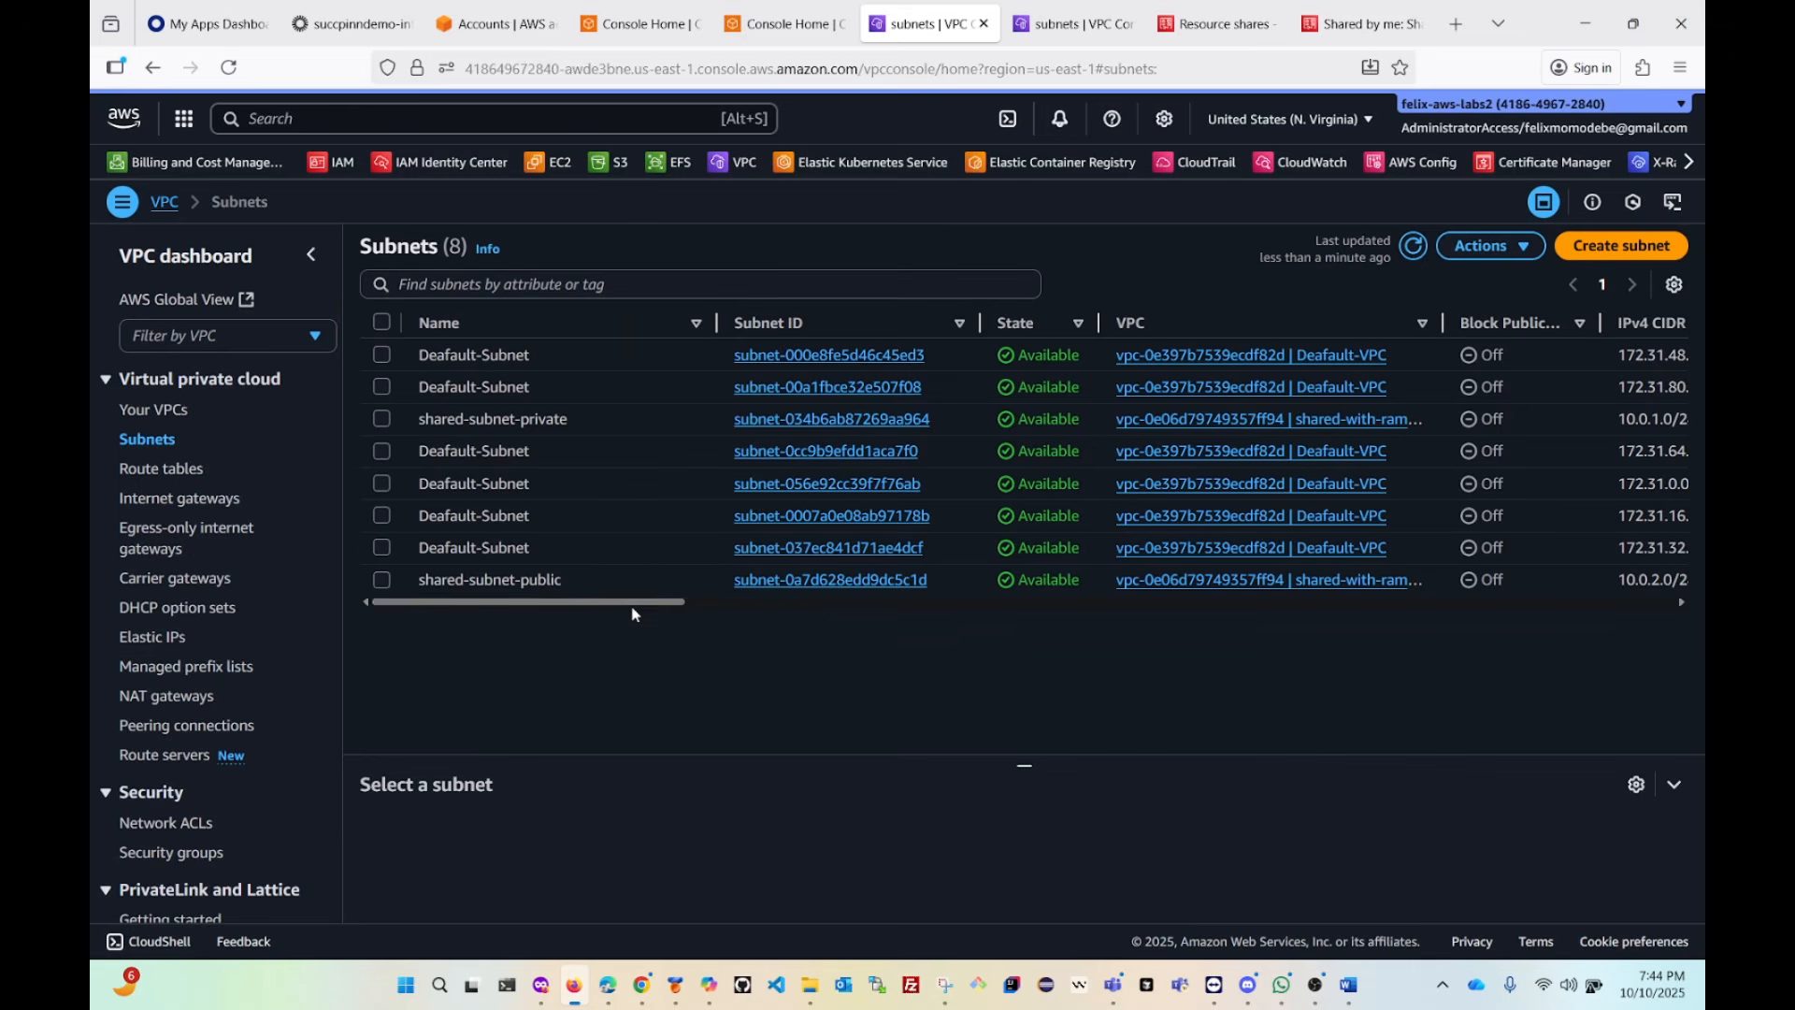
{"action": "left_click_drag", "start_coordinate": [626, 608], "coordinate": [561, 628]}
{"action": "left_click", "coordinate": [161, 411]}
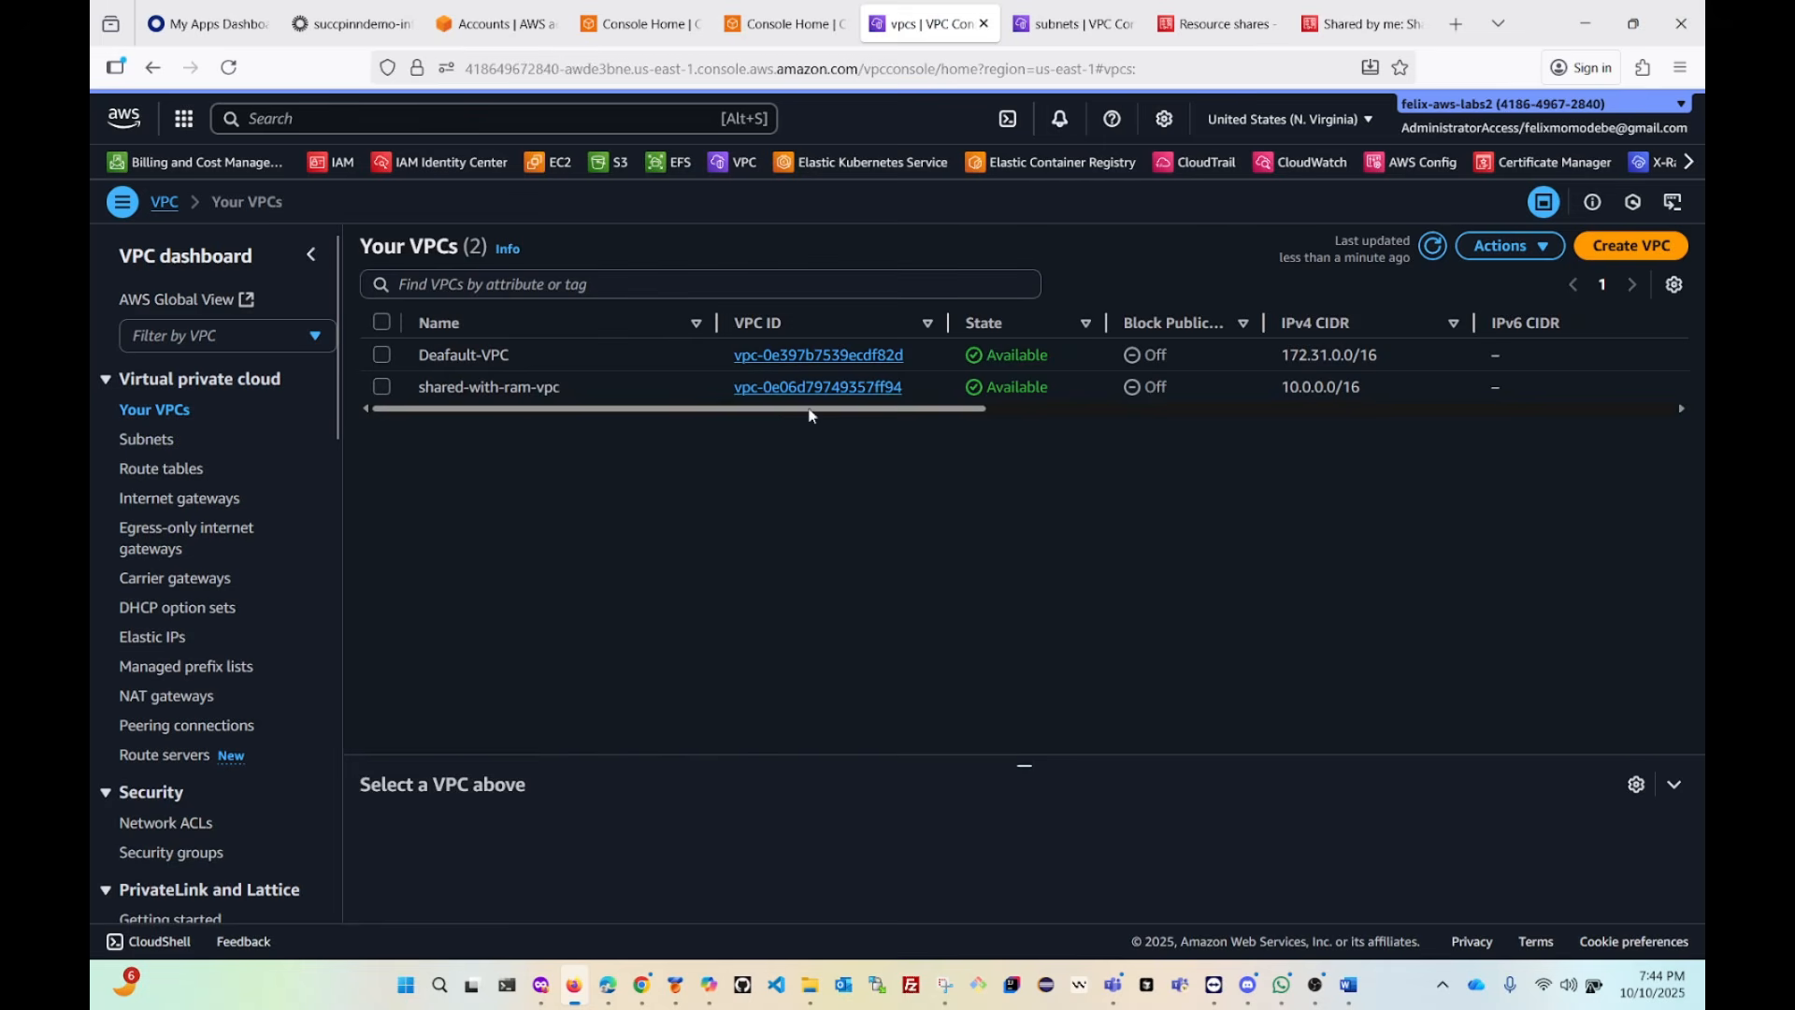
{"action": "left_click_drag", "start_coordinate": [911, 384], "coordinate": [867, 387]}
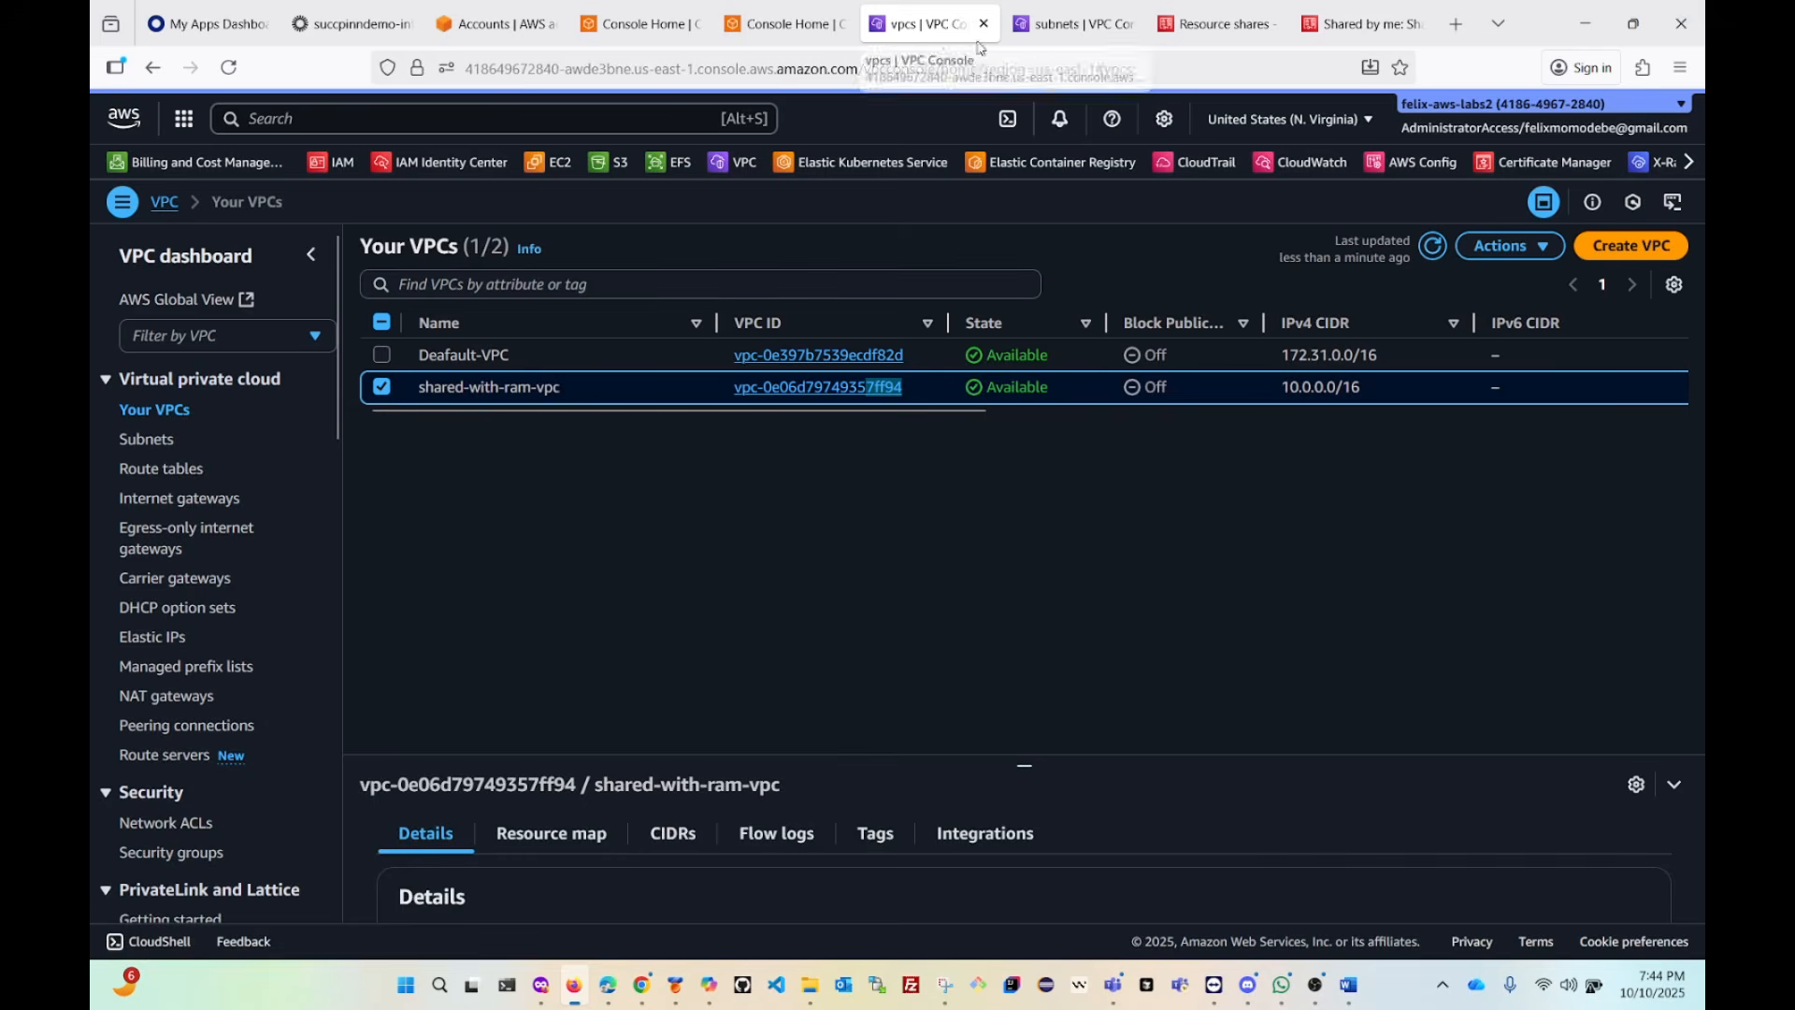
Return to the MasterOps account's VPC console and start creating a security group.
{"action": "left_click", "coordinate": [1116, 37]}
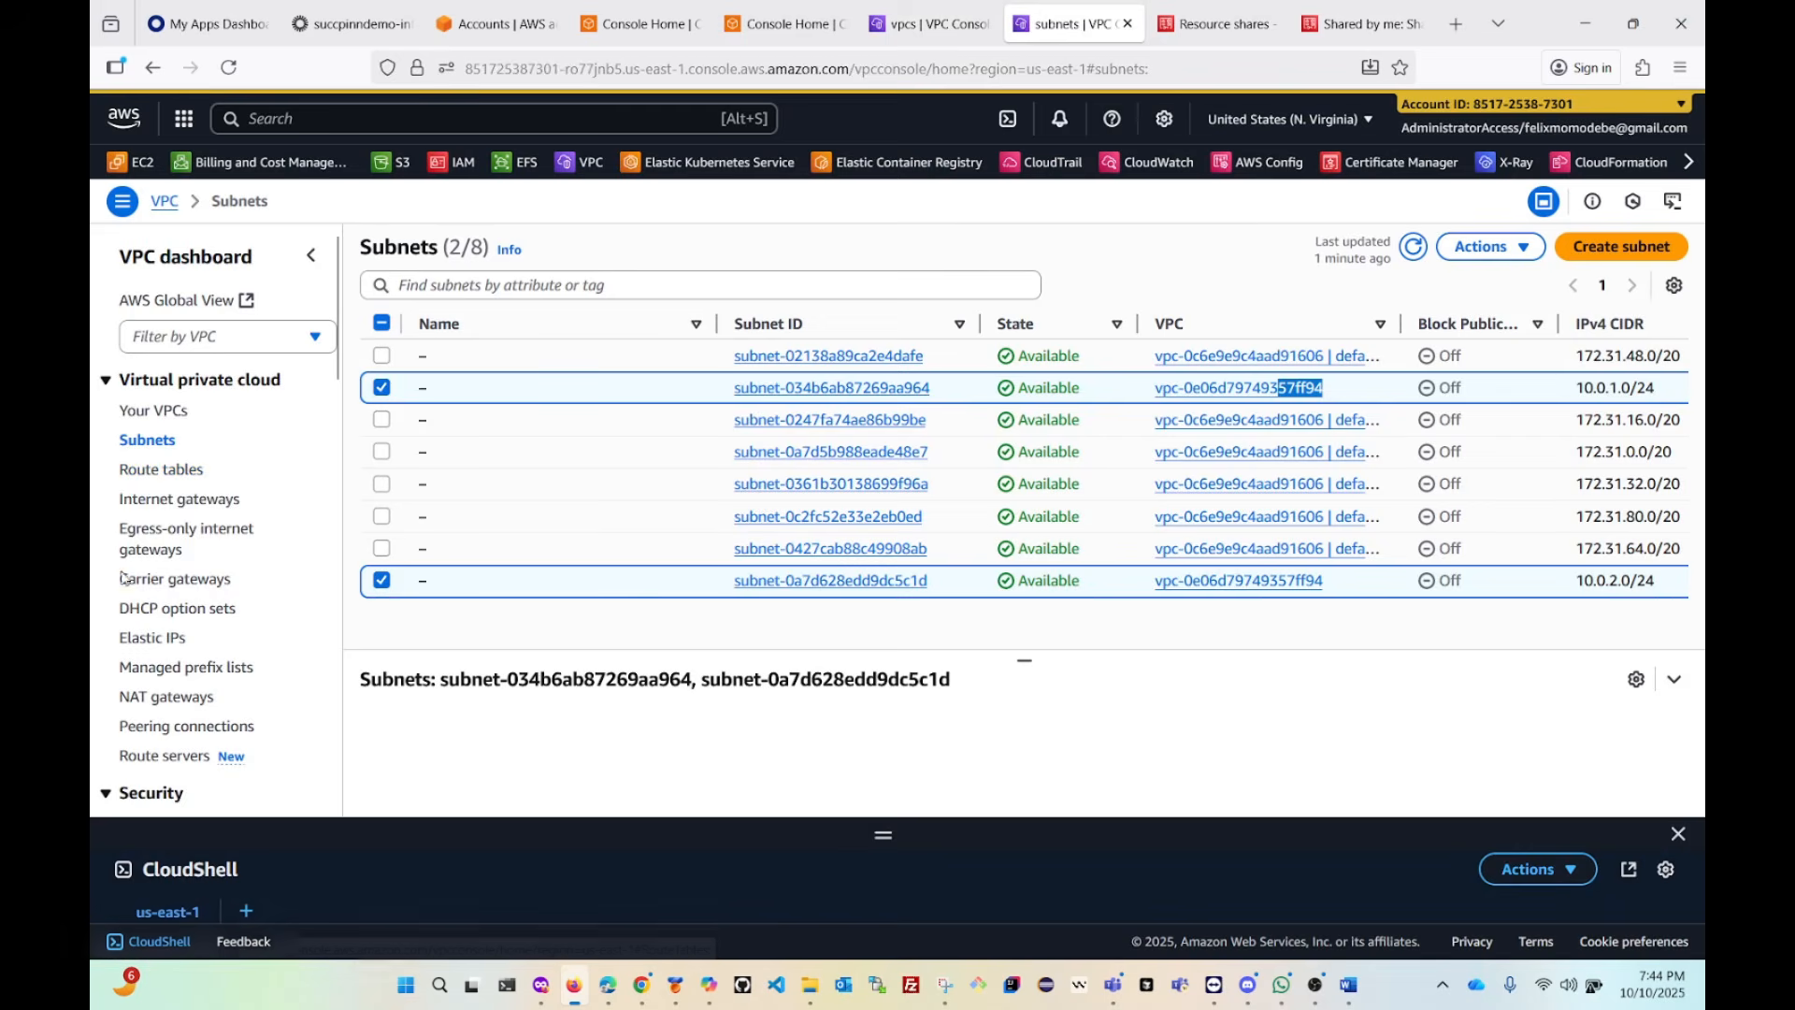
{"action": "scroll", "coordinate": [147, 587], "scroll_direction": "down", "scroll_amount": 1}
{"action": "scroll", "coordinate": [147, 587], "scroll_direction": "down", "scroll_amount": 3}
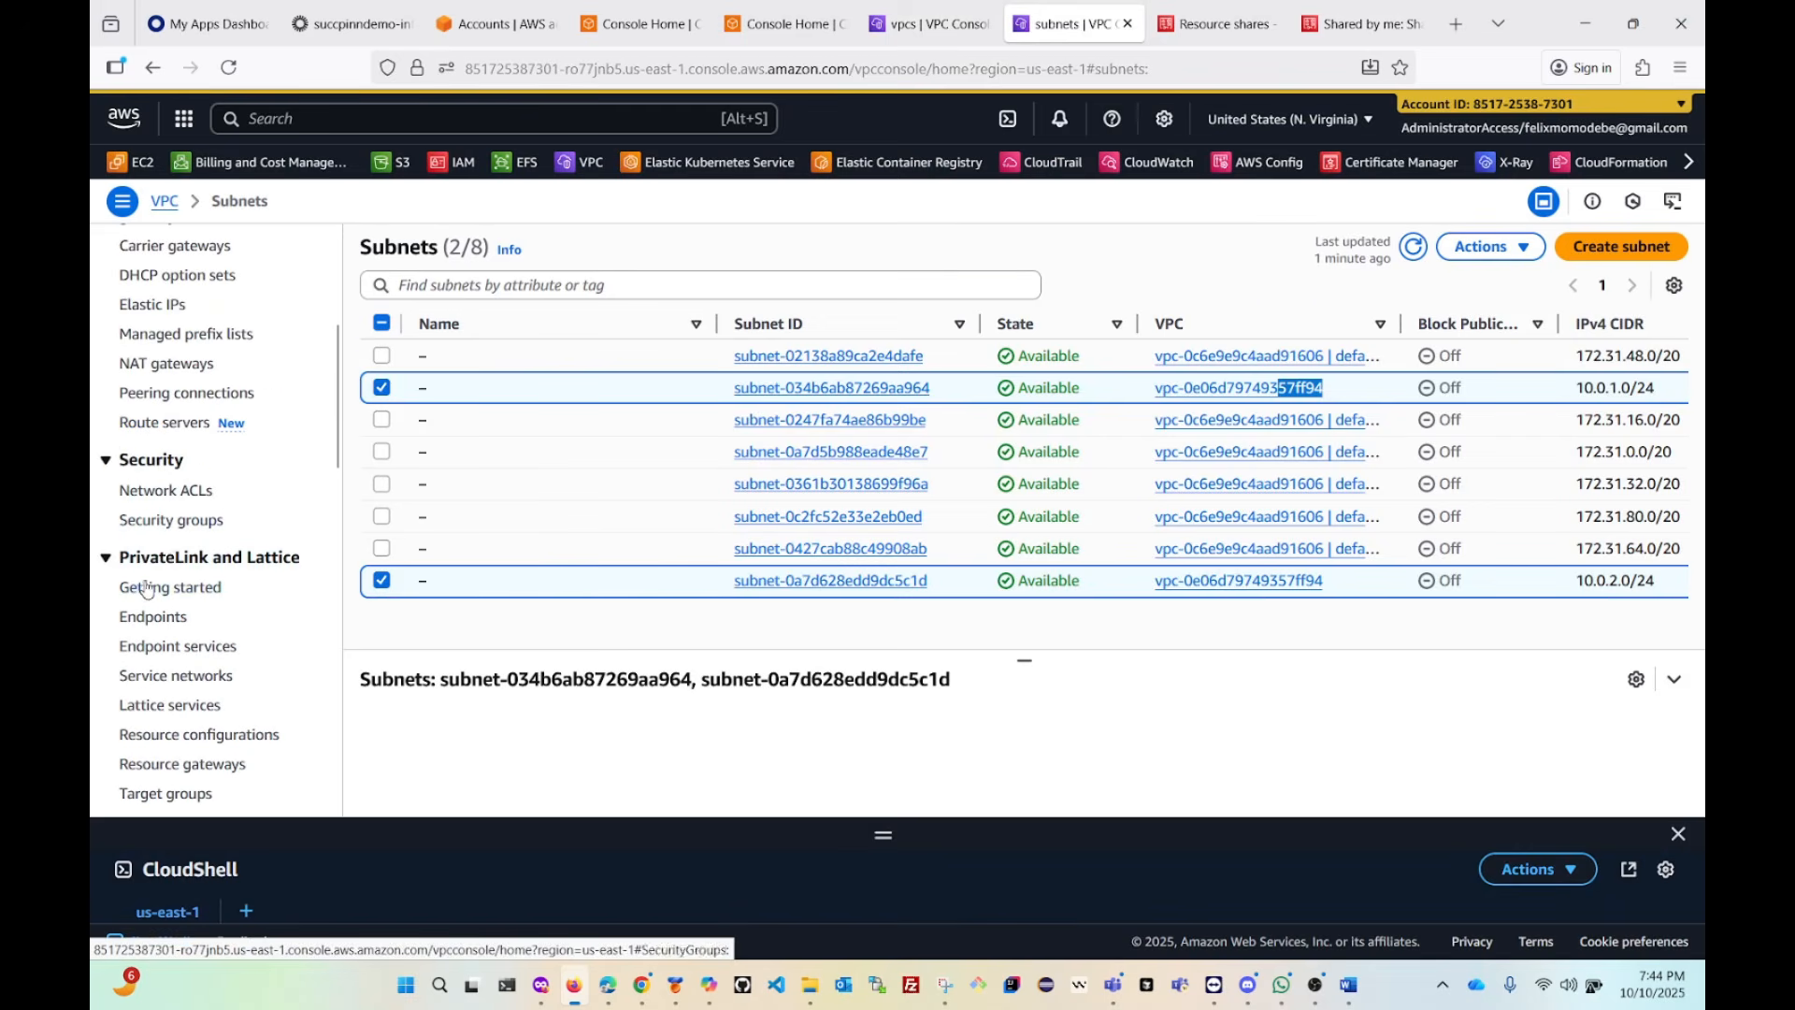
{"action": "left_click", "coordinate": [165, 526]}
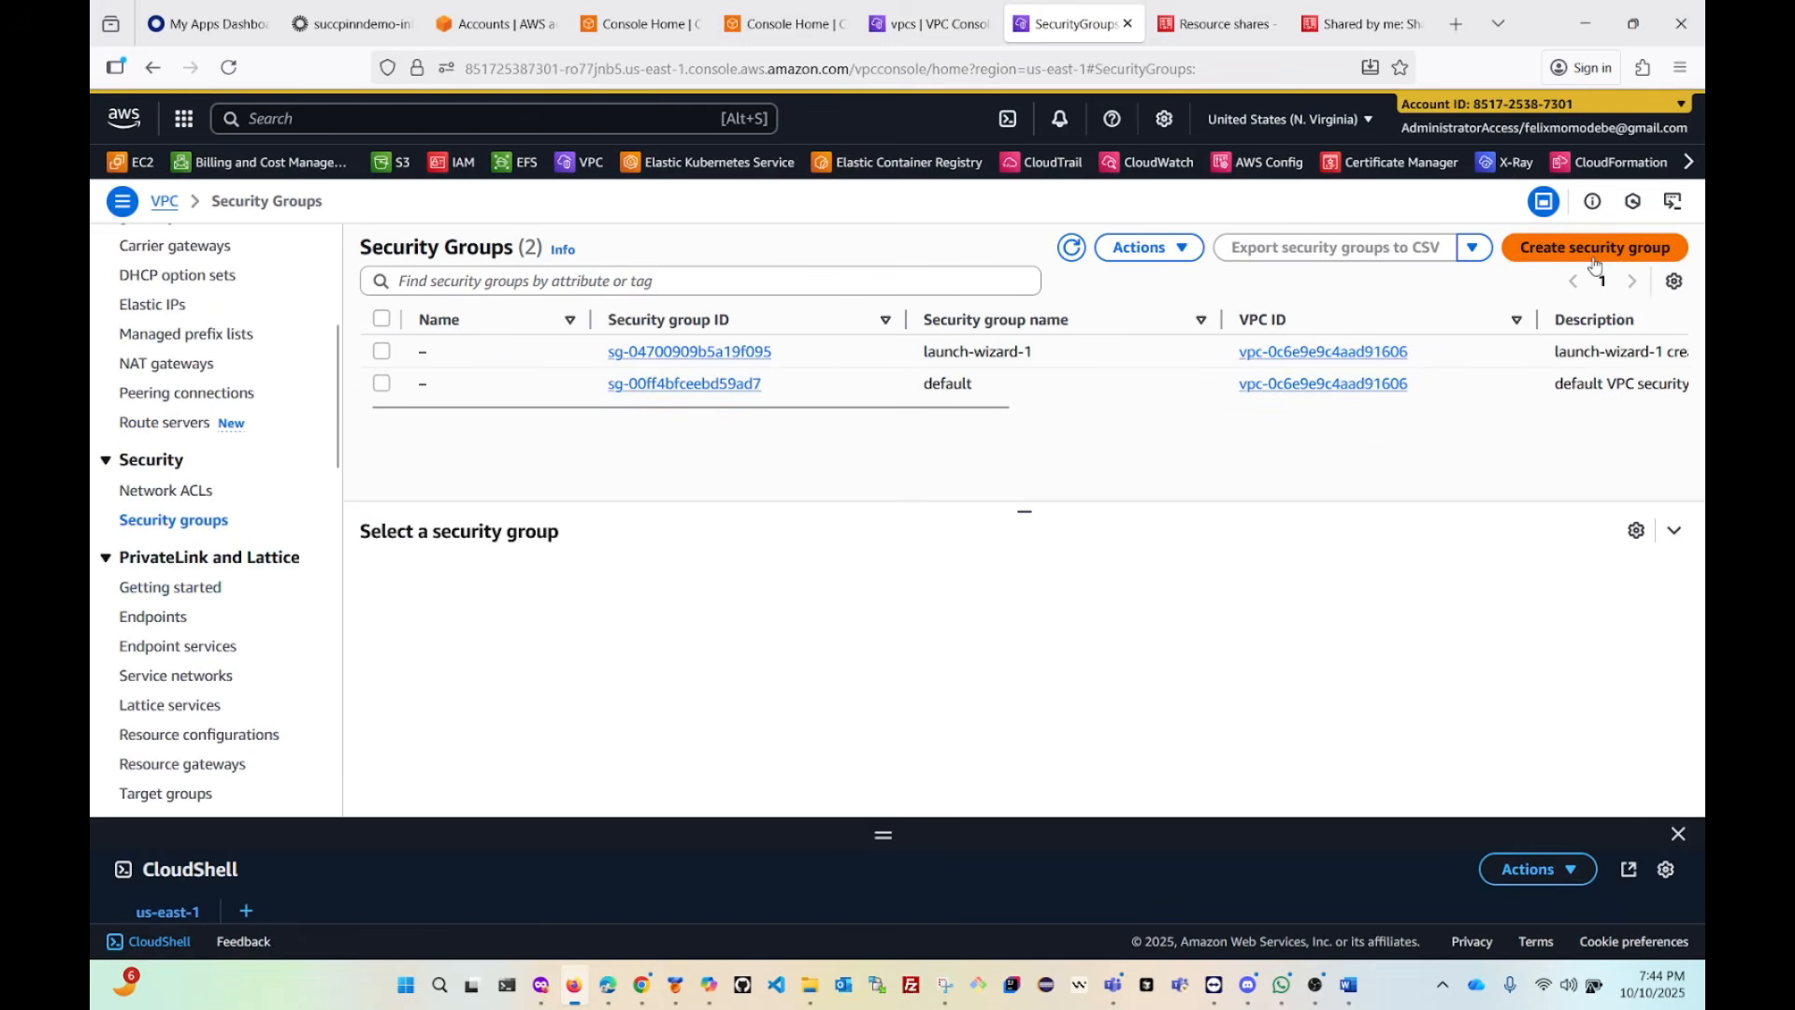
{"action": "left_click", "coordinate": [1595, 248]}
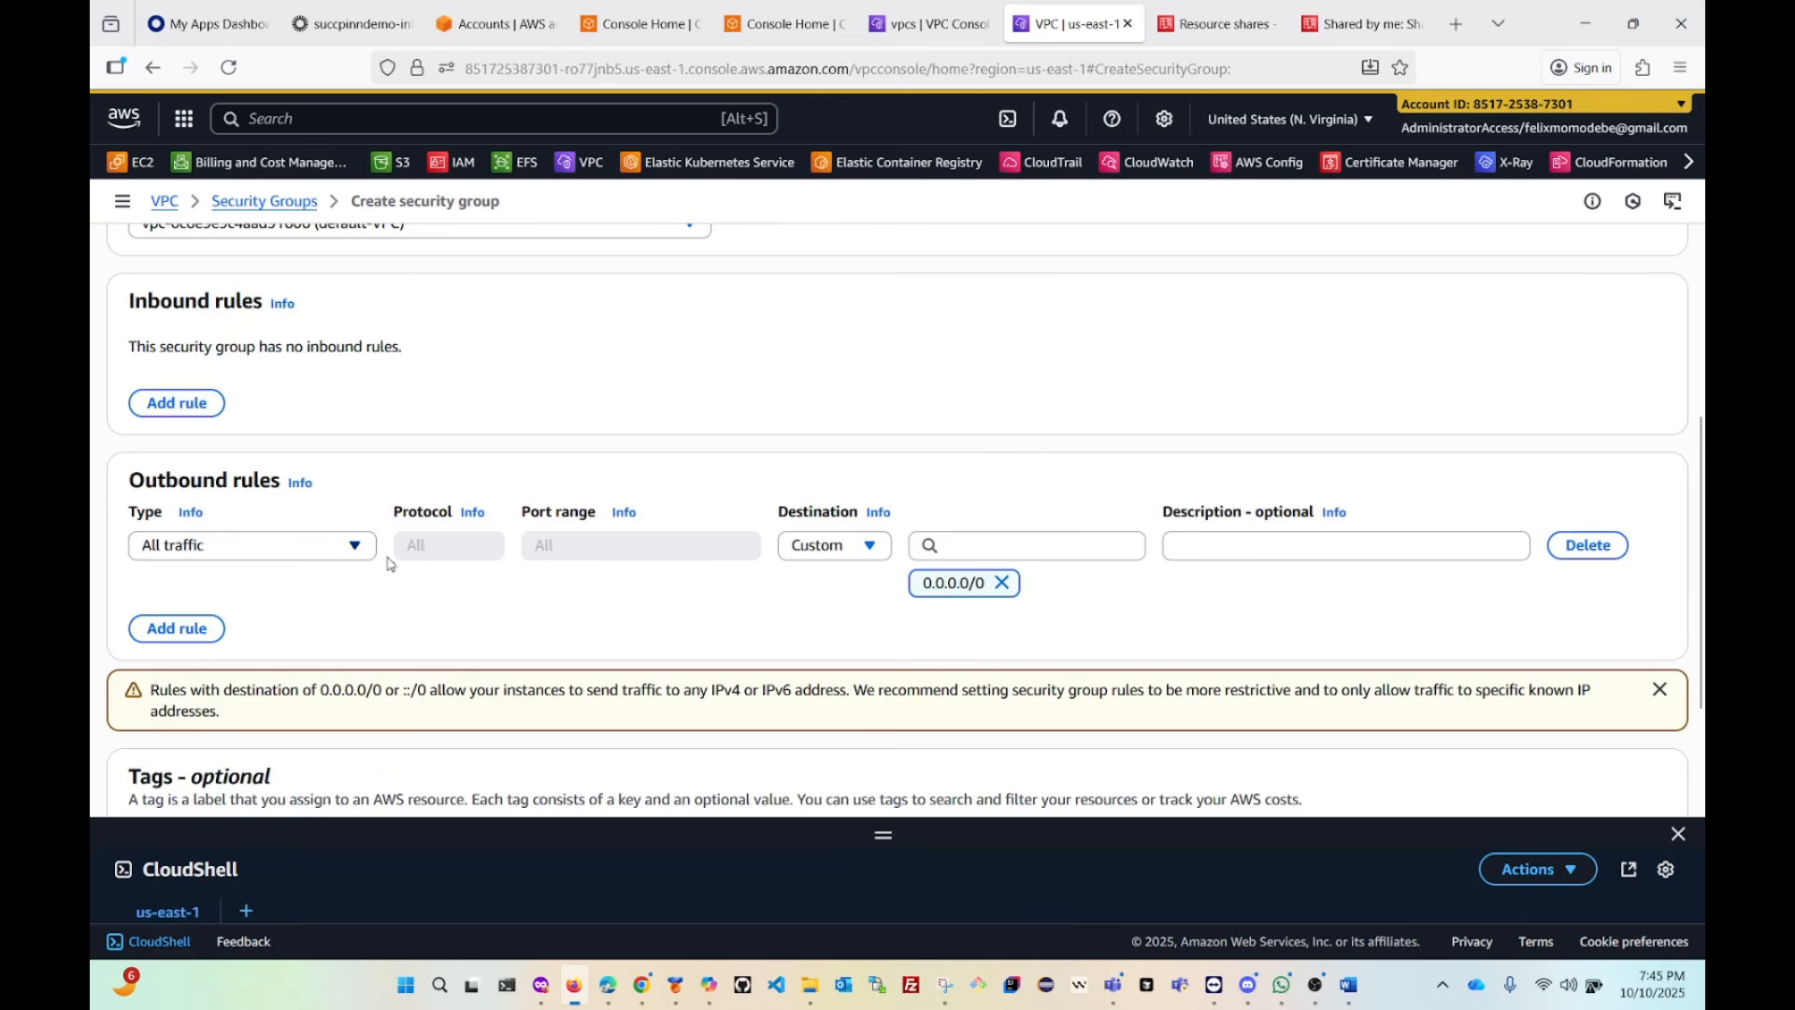
Name the security group web-sec-grp and set its description to "allow ips".
{"action": "scroll", "coordinate": [402, 399], "scroll_direction": "up", "scroll_amount": 4}
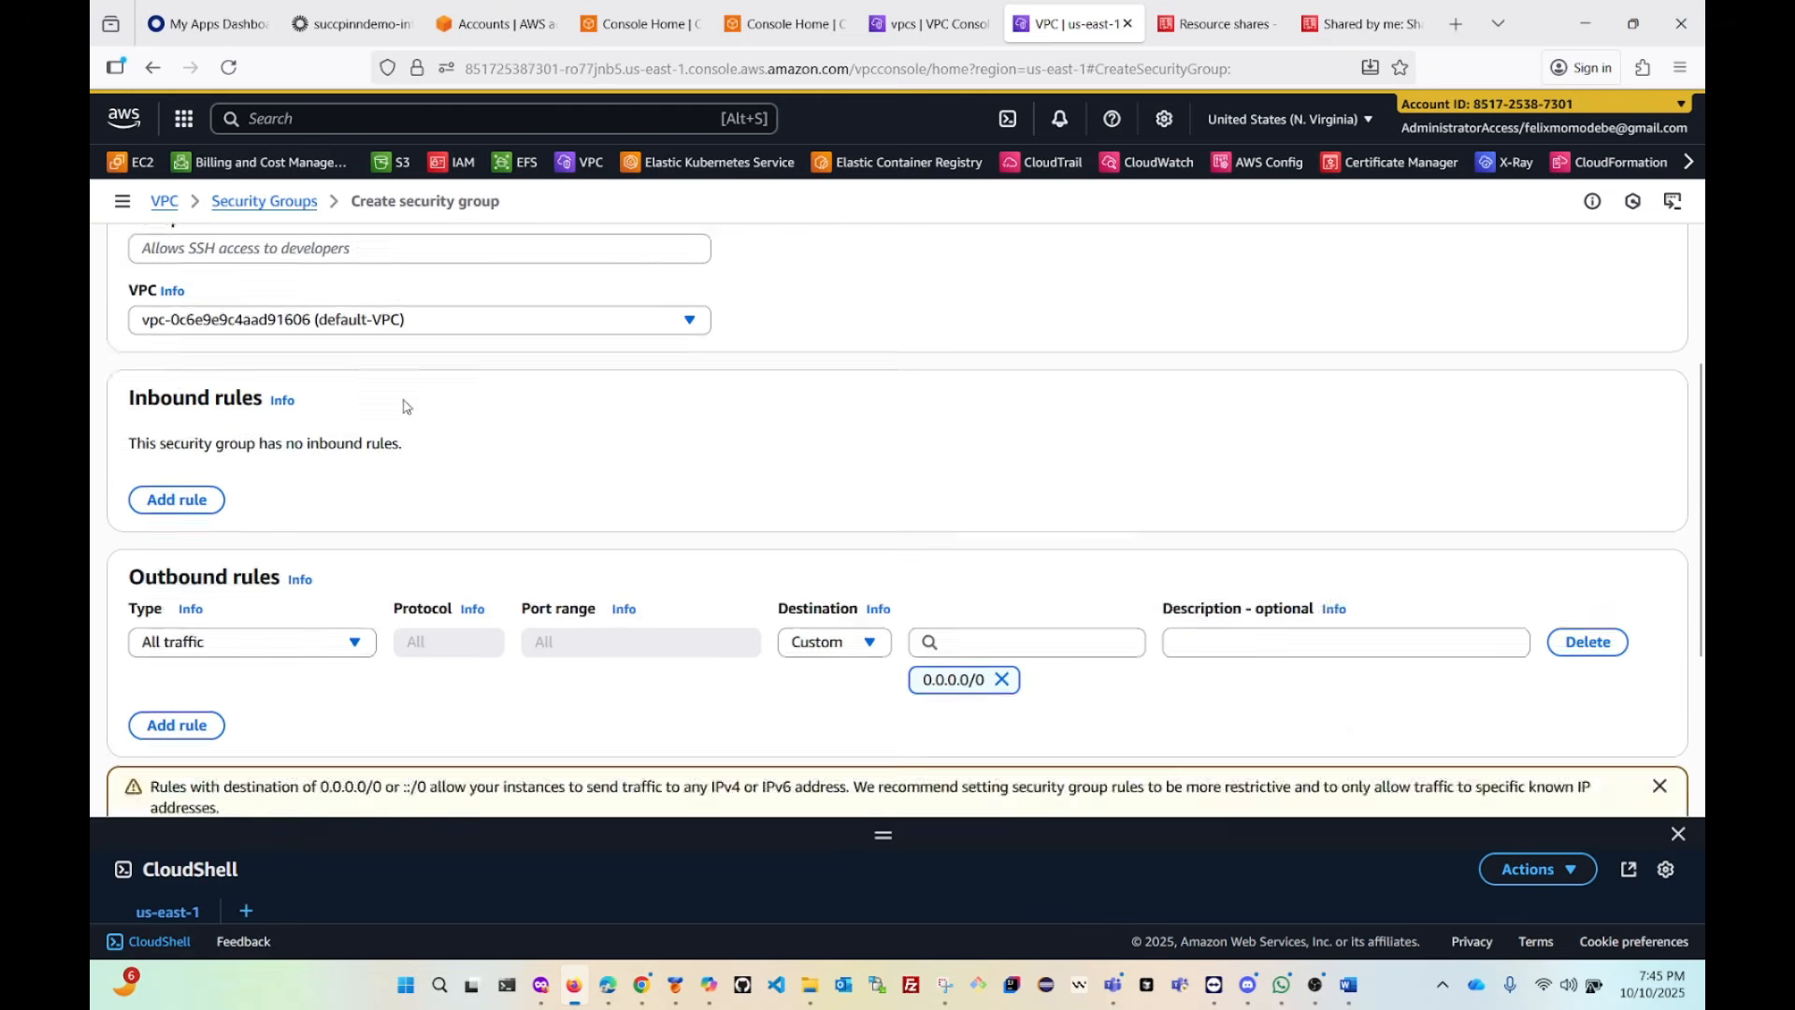
{"action": "left_click", "coordinate": [241, 391]}
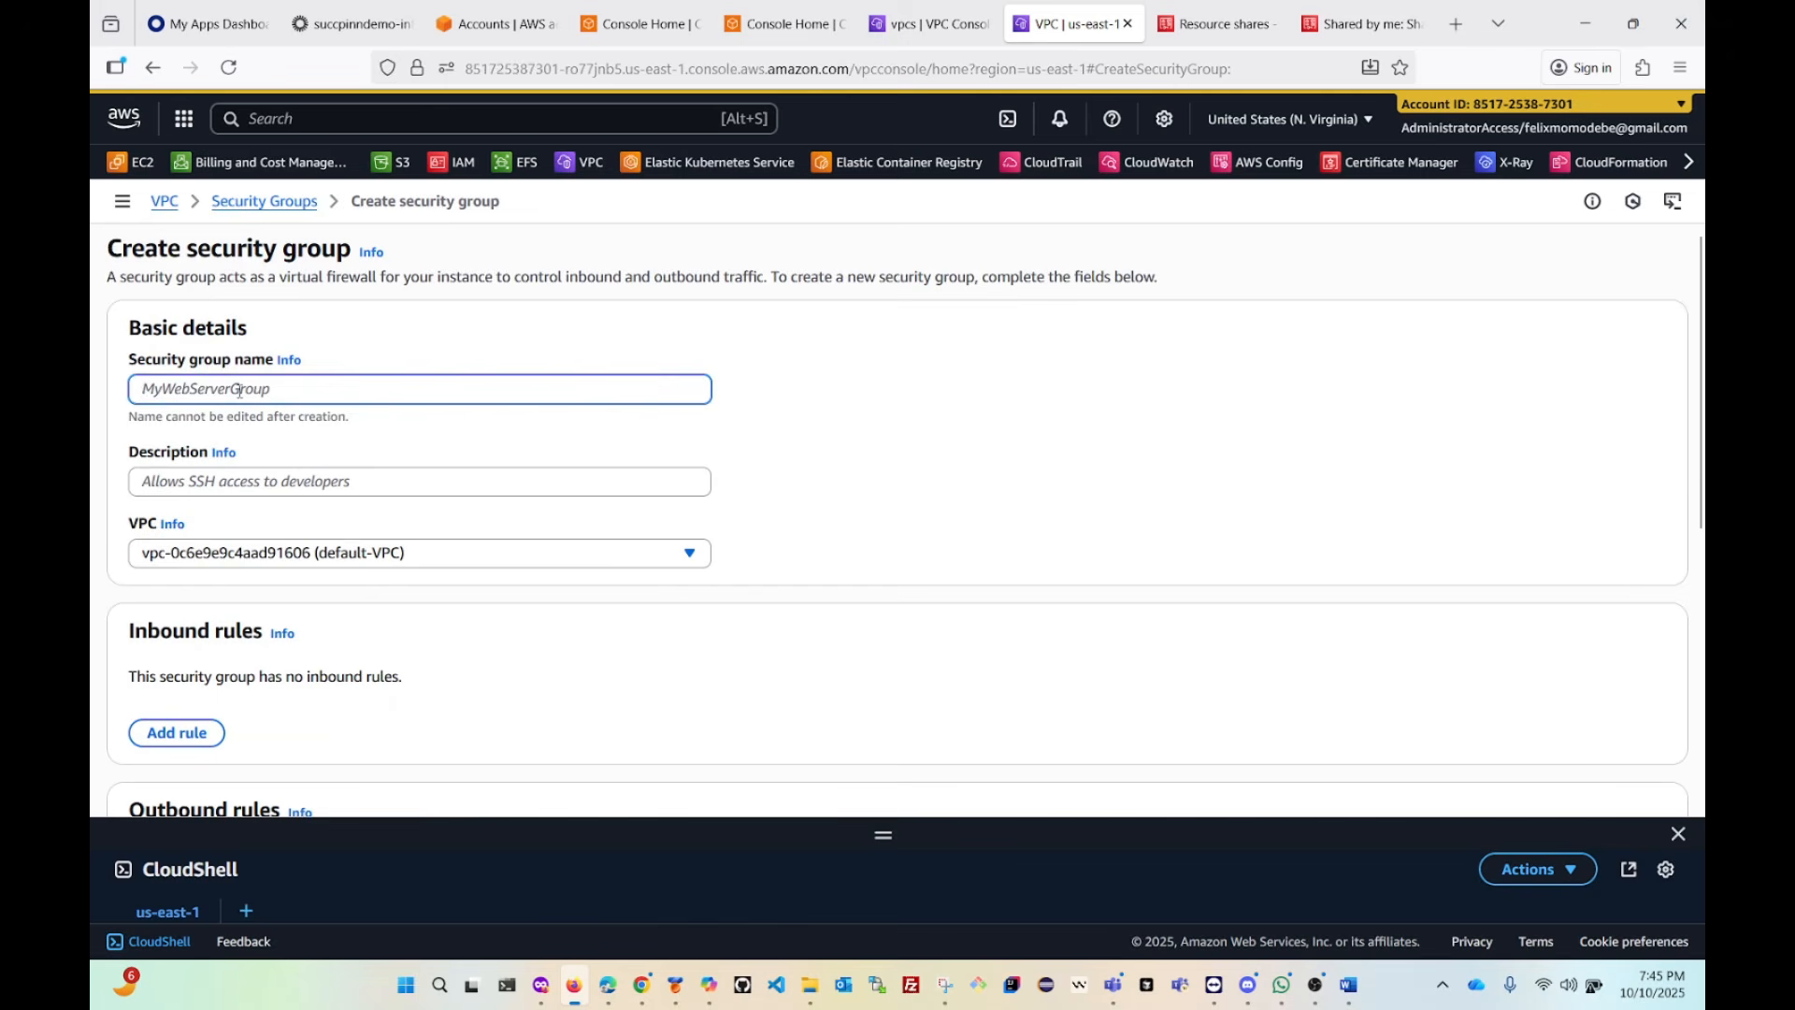
{"action": "type", "text": "web"}
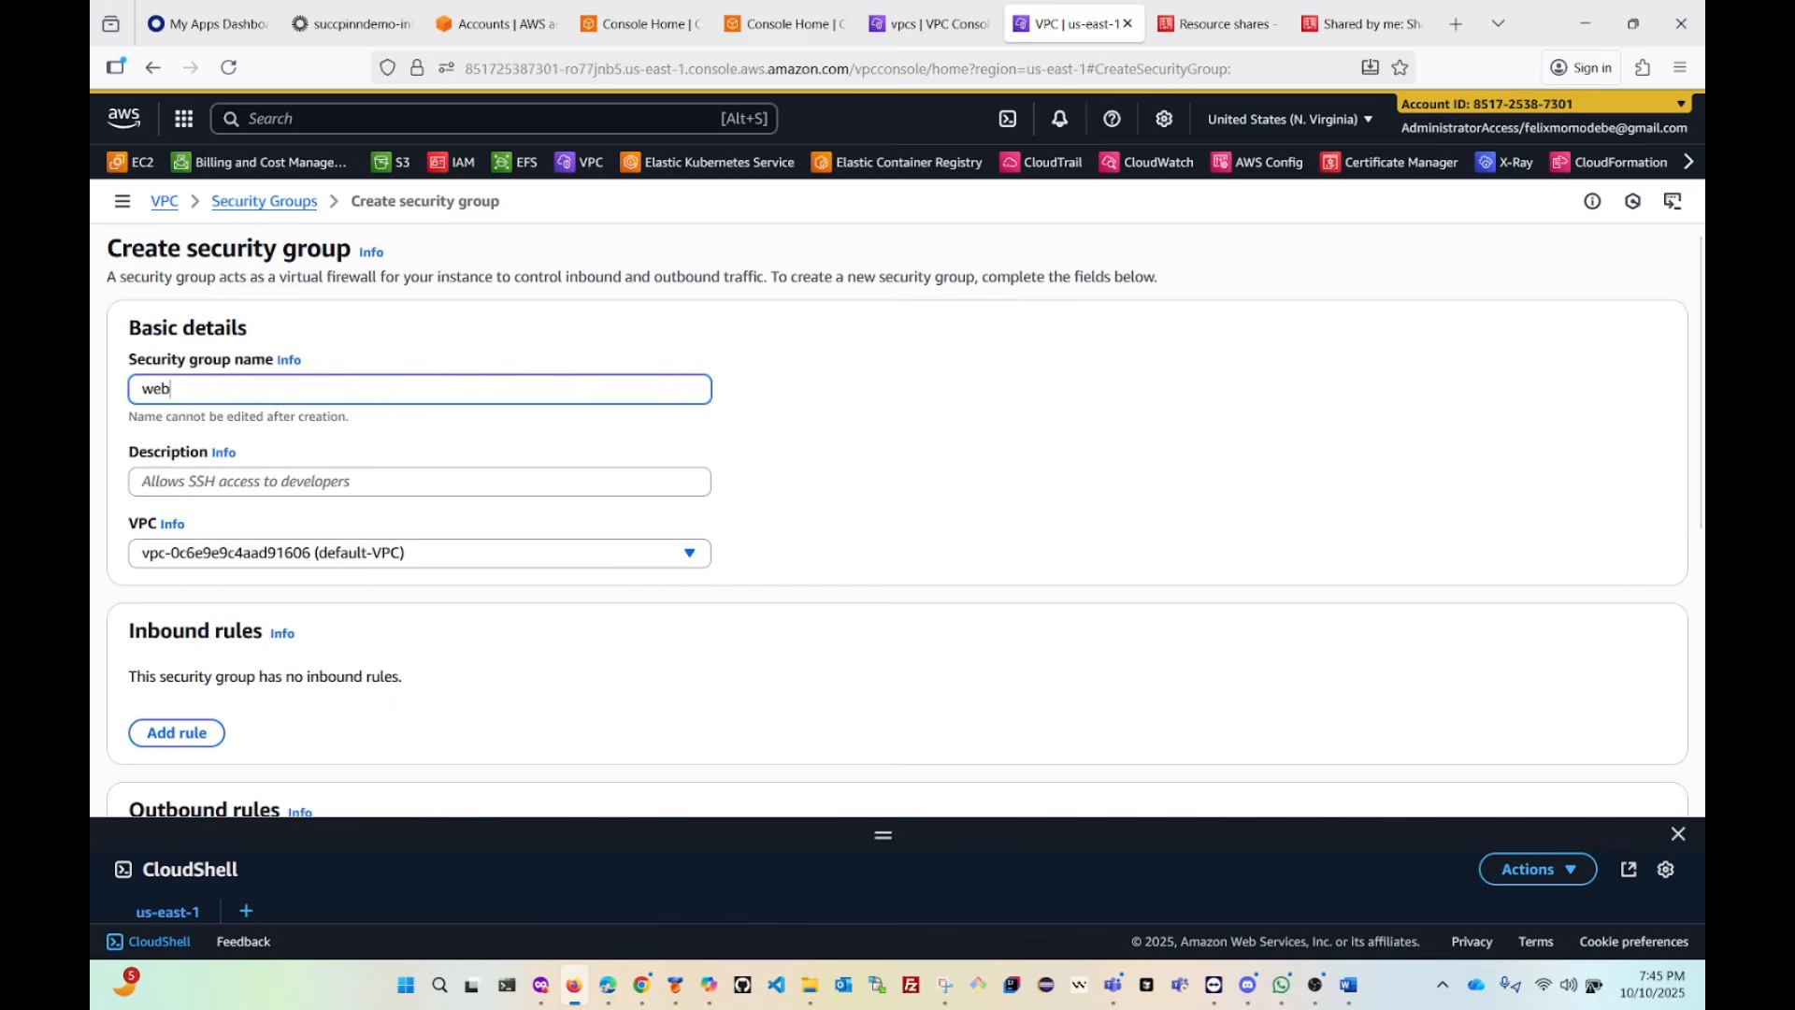
{"action": "type", "text": "-sec-grp"}
{"action": "left_click", "coordinate": [283, 484]}
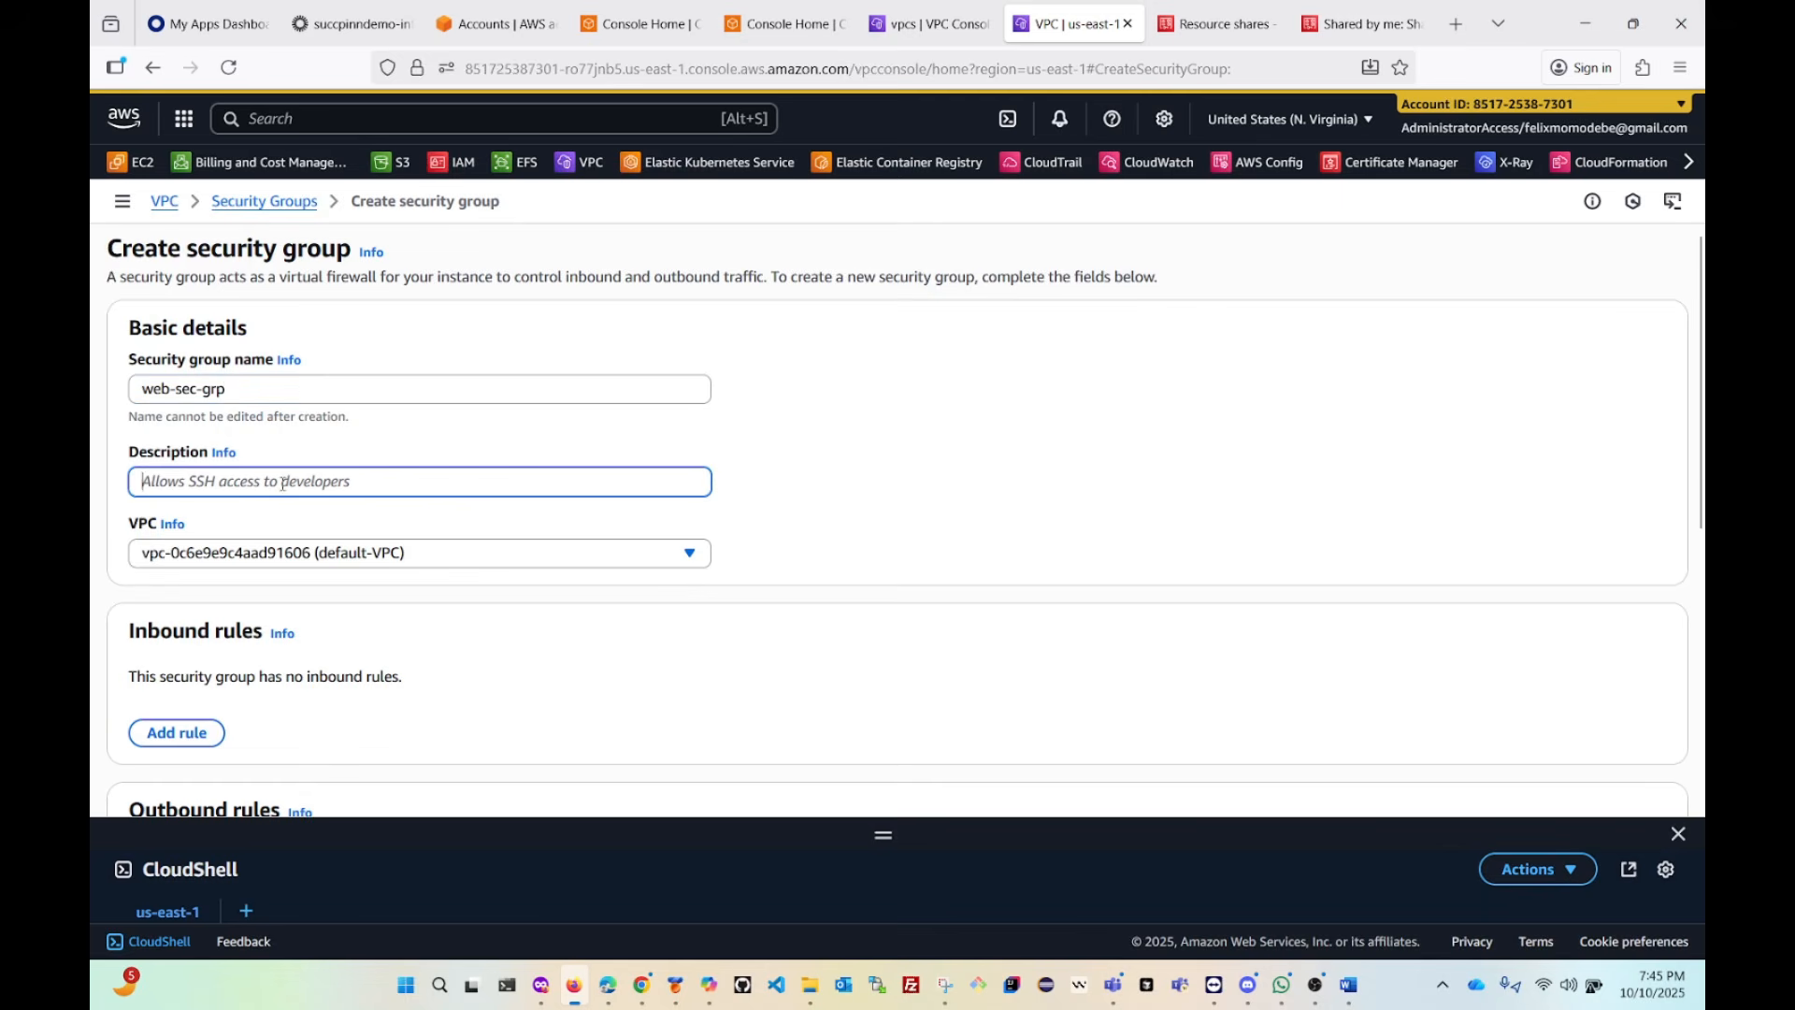
{"action": "type", "text": "allow ips"}
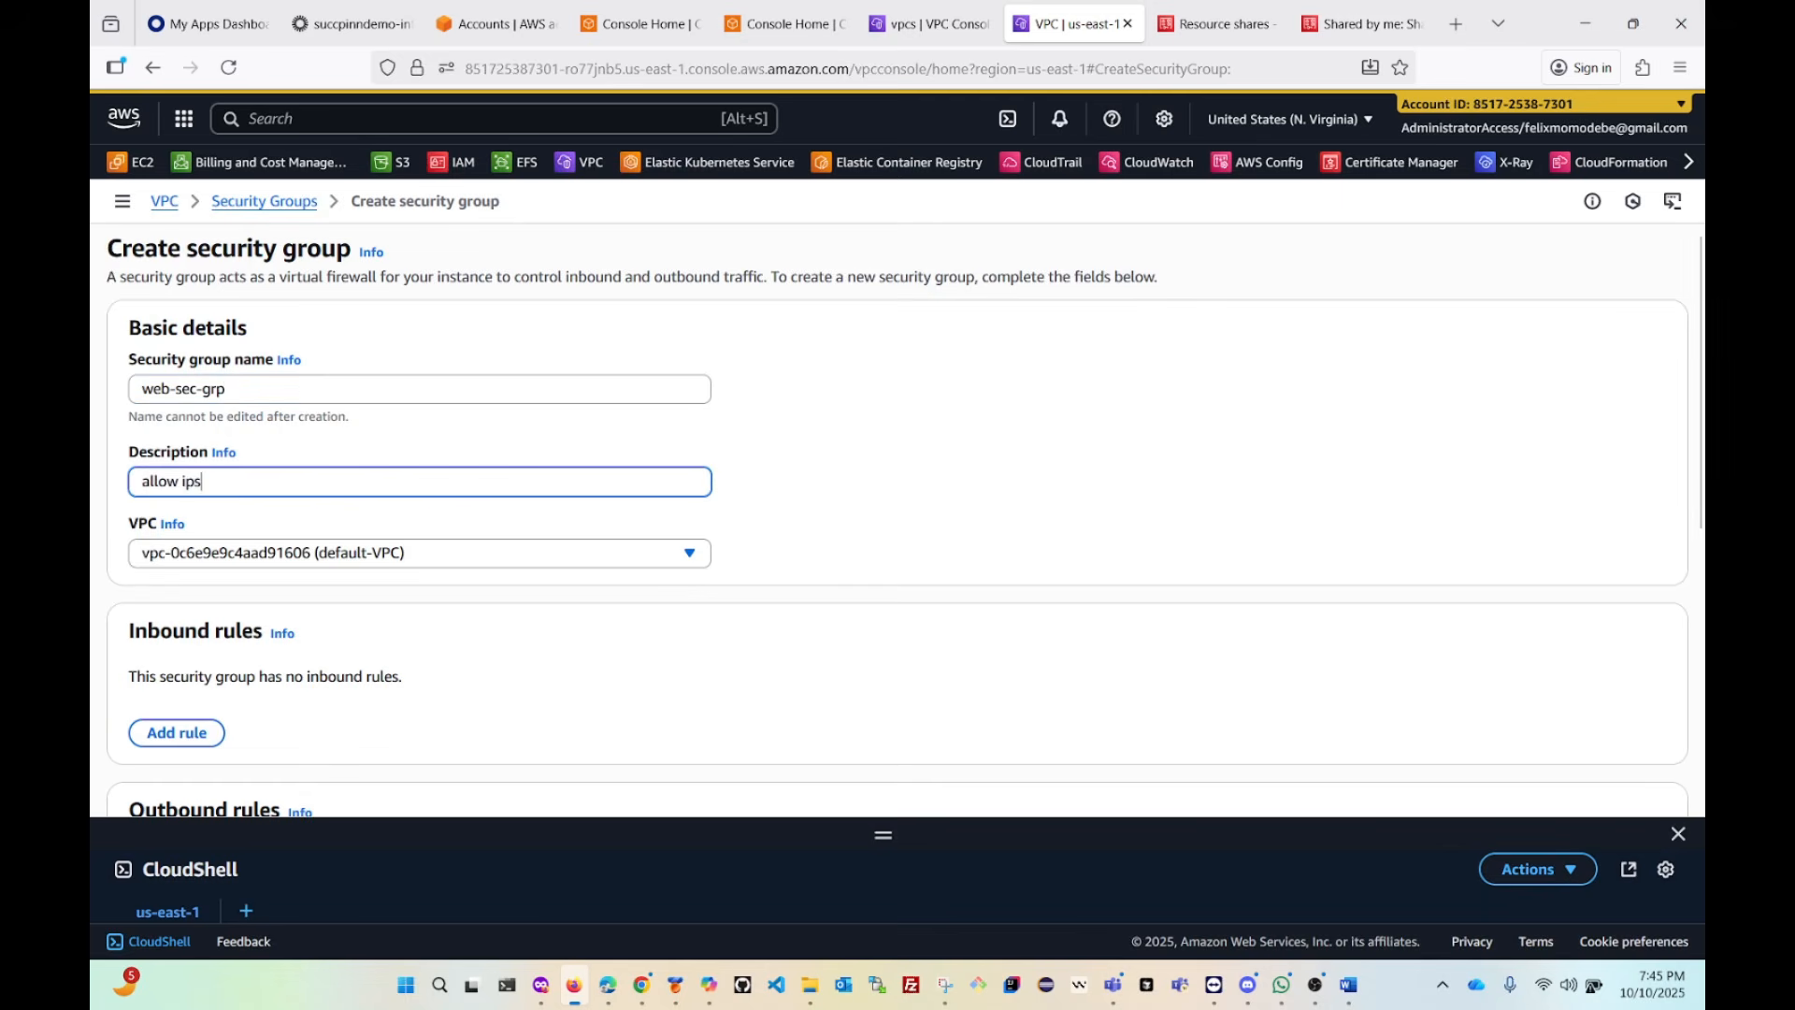
Assign the security group to the shared 10.0.0.0/16 VPC, vpc-0e06d79749357ff94.
{"action": "scroll", "coordinate": [313, 484], "scroll_direction": "down", "scroll_amount": 3}
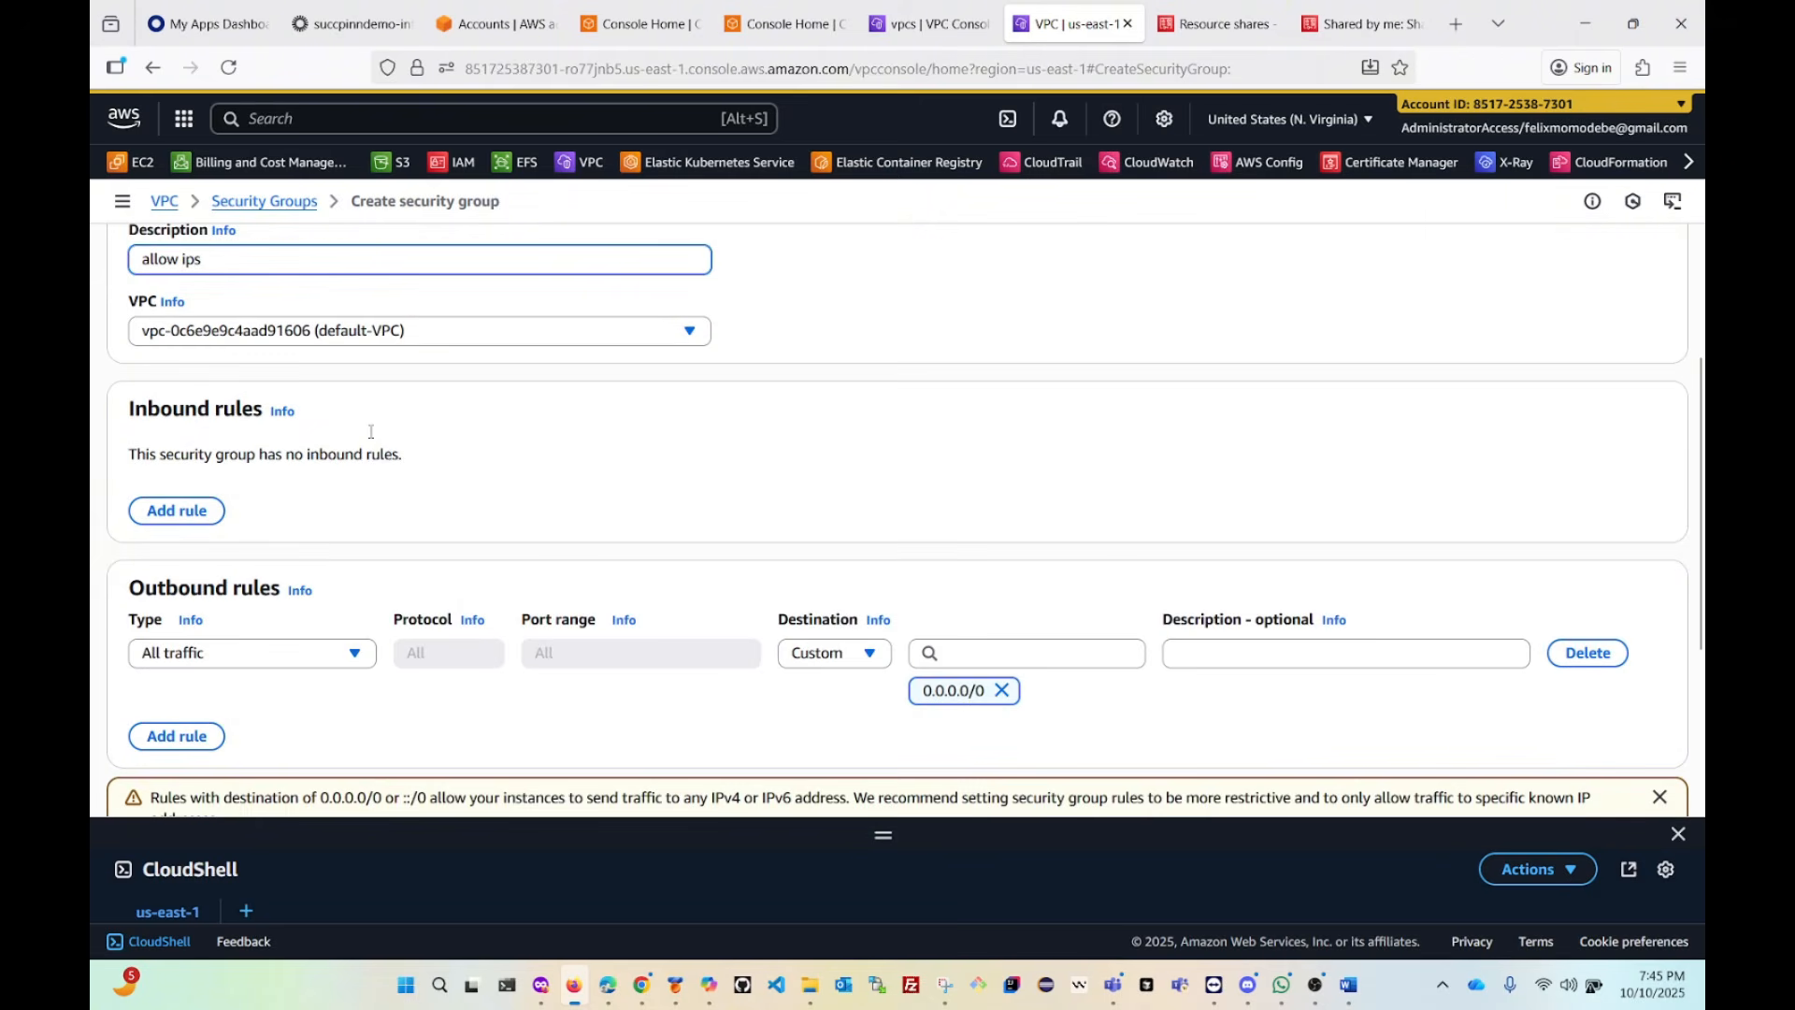
{"action": "left_click", "coordinate": [400, 336]}
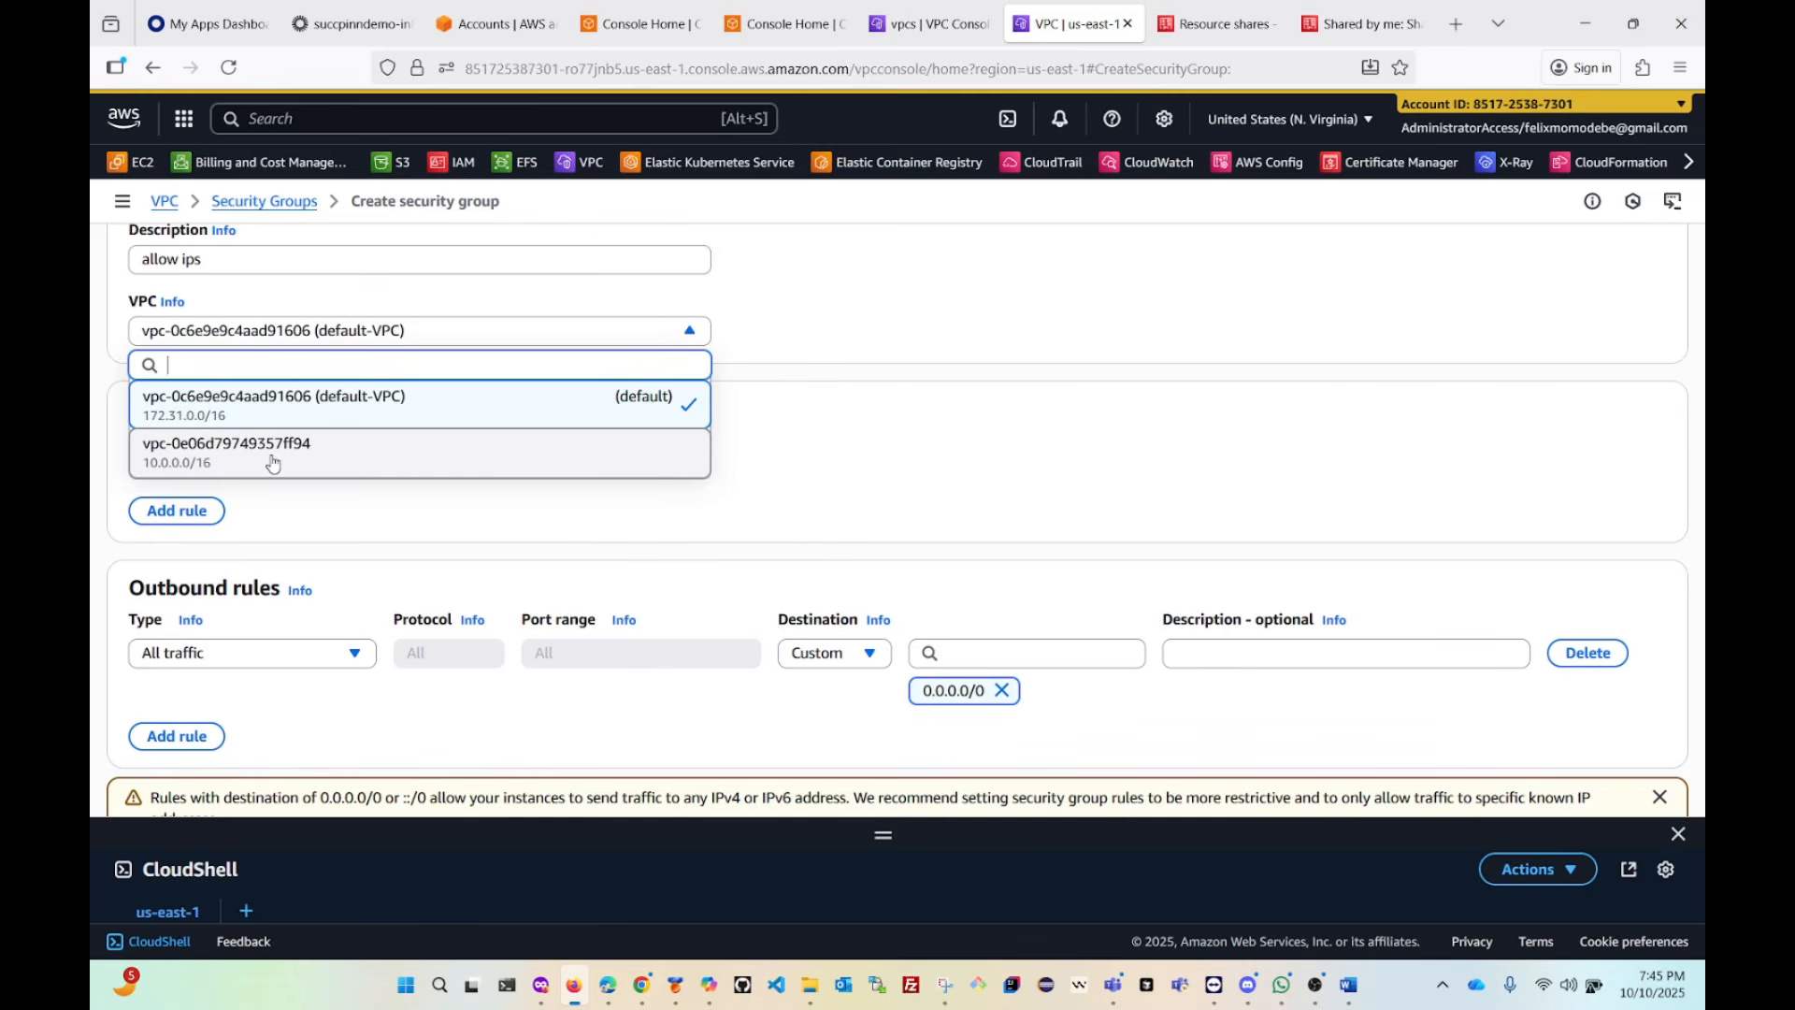
{"action": "left_click", "coordinate": [273, 458]}
Set the outbound rule's type to SSH and its destination to the shared Custome-IPs prefix list.
{"action": "scroll", "coordinate": [464, 444], "scroll_direction": "down", "scroll_amount": 2}
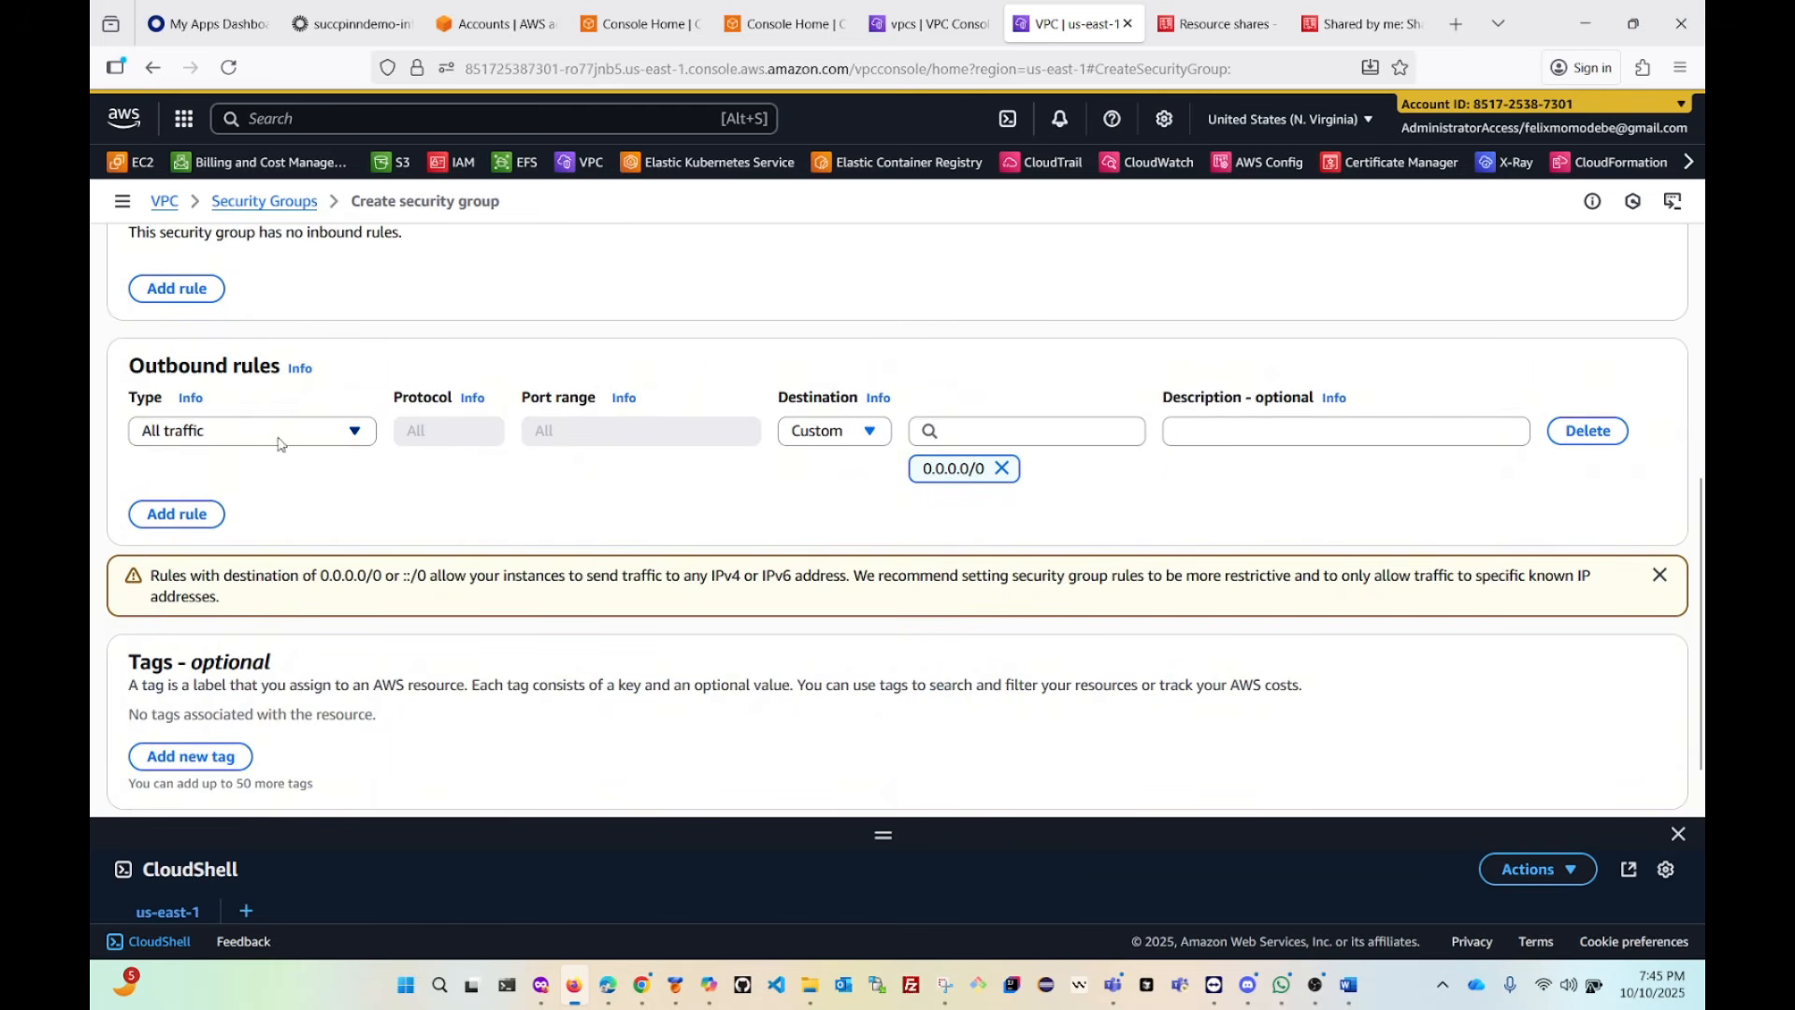
{"action": "left_click", "coordinate": [224, 444]}
{"action": "scroll", "coordinate": [196, 627], "scroll_direction": "down", "scroll_amount": 3}
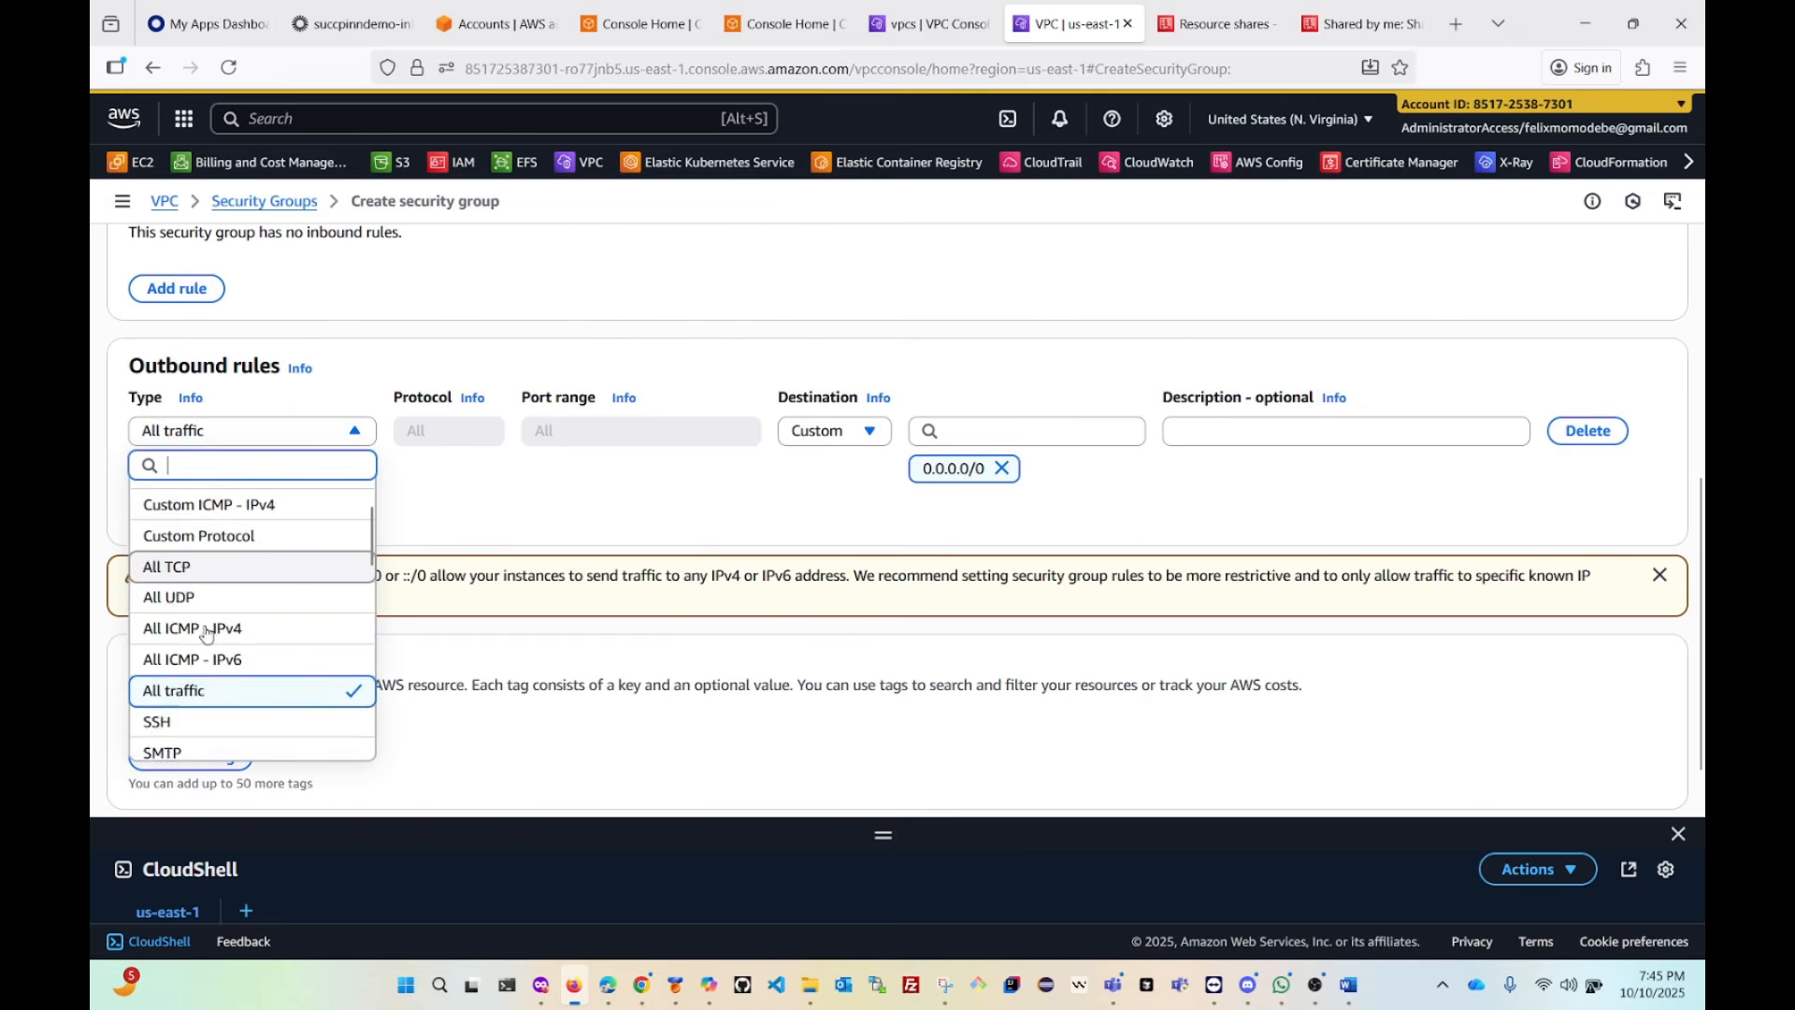
{"action": "left_click", "coordinate": [166, 557]}
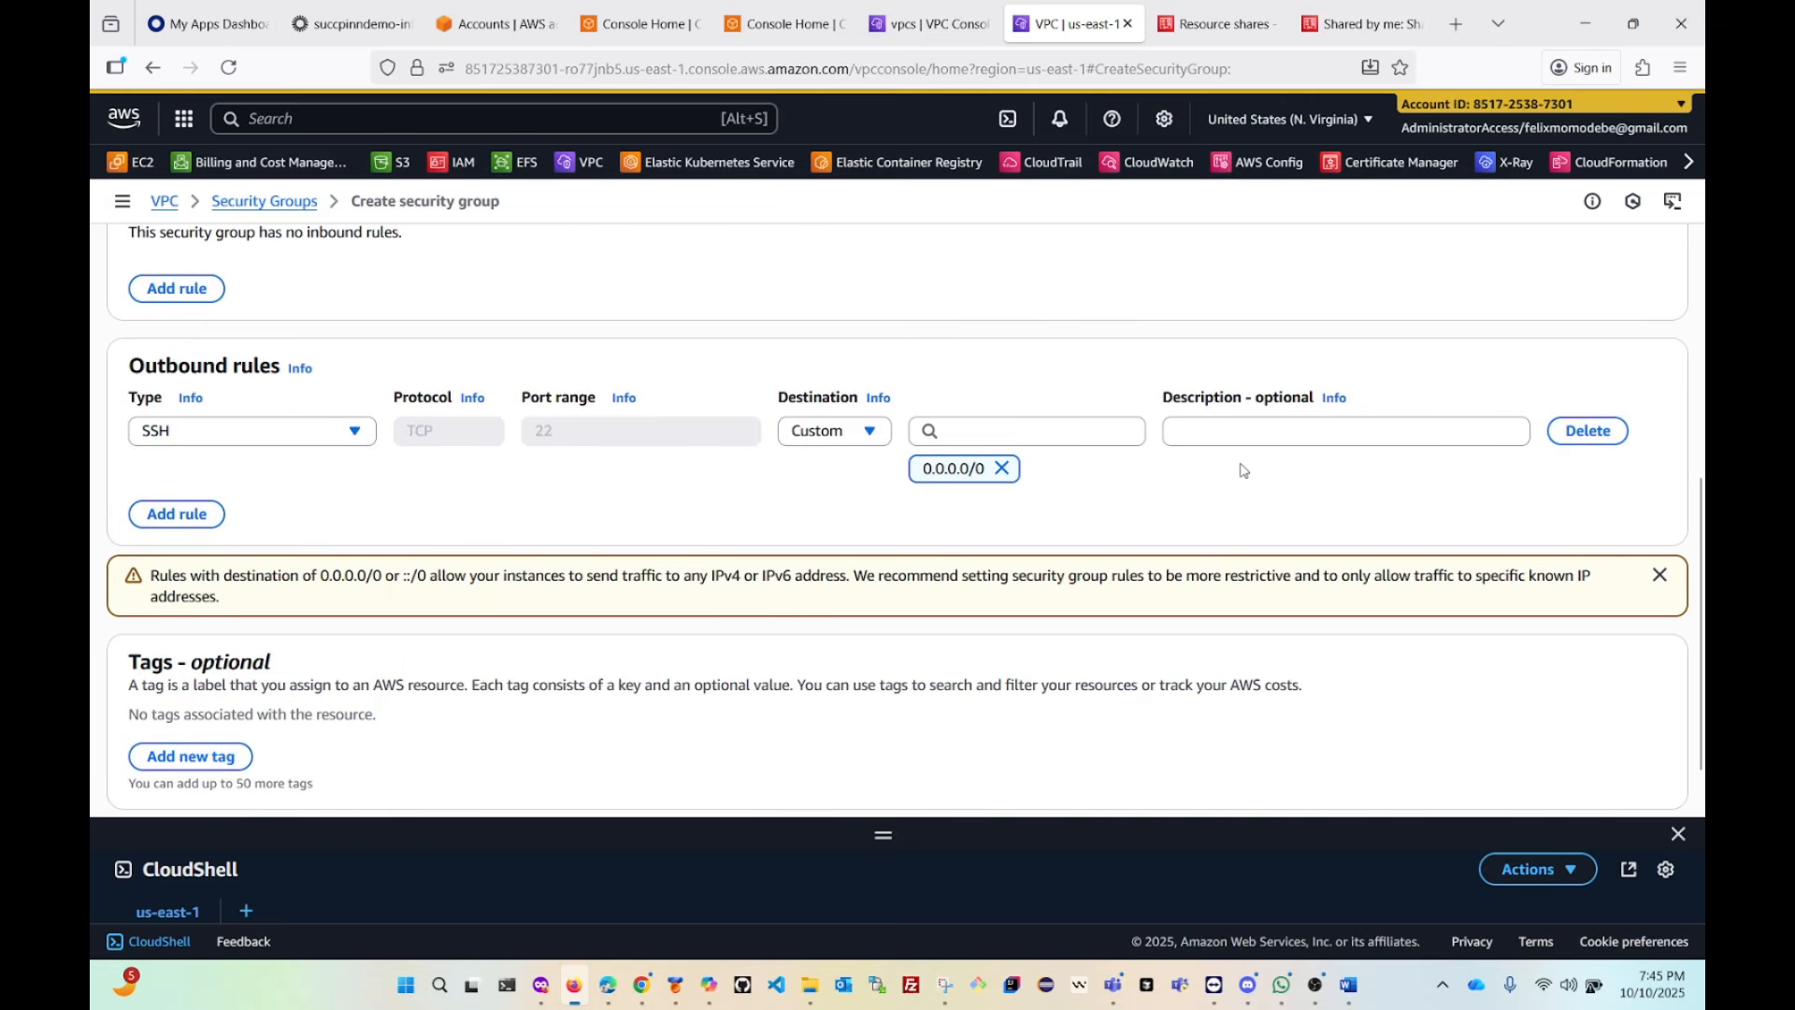
{"action": "left_click", "coordinate": [1059, 435]}
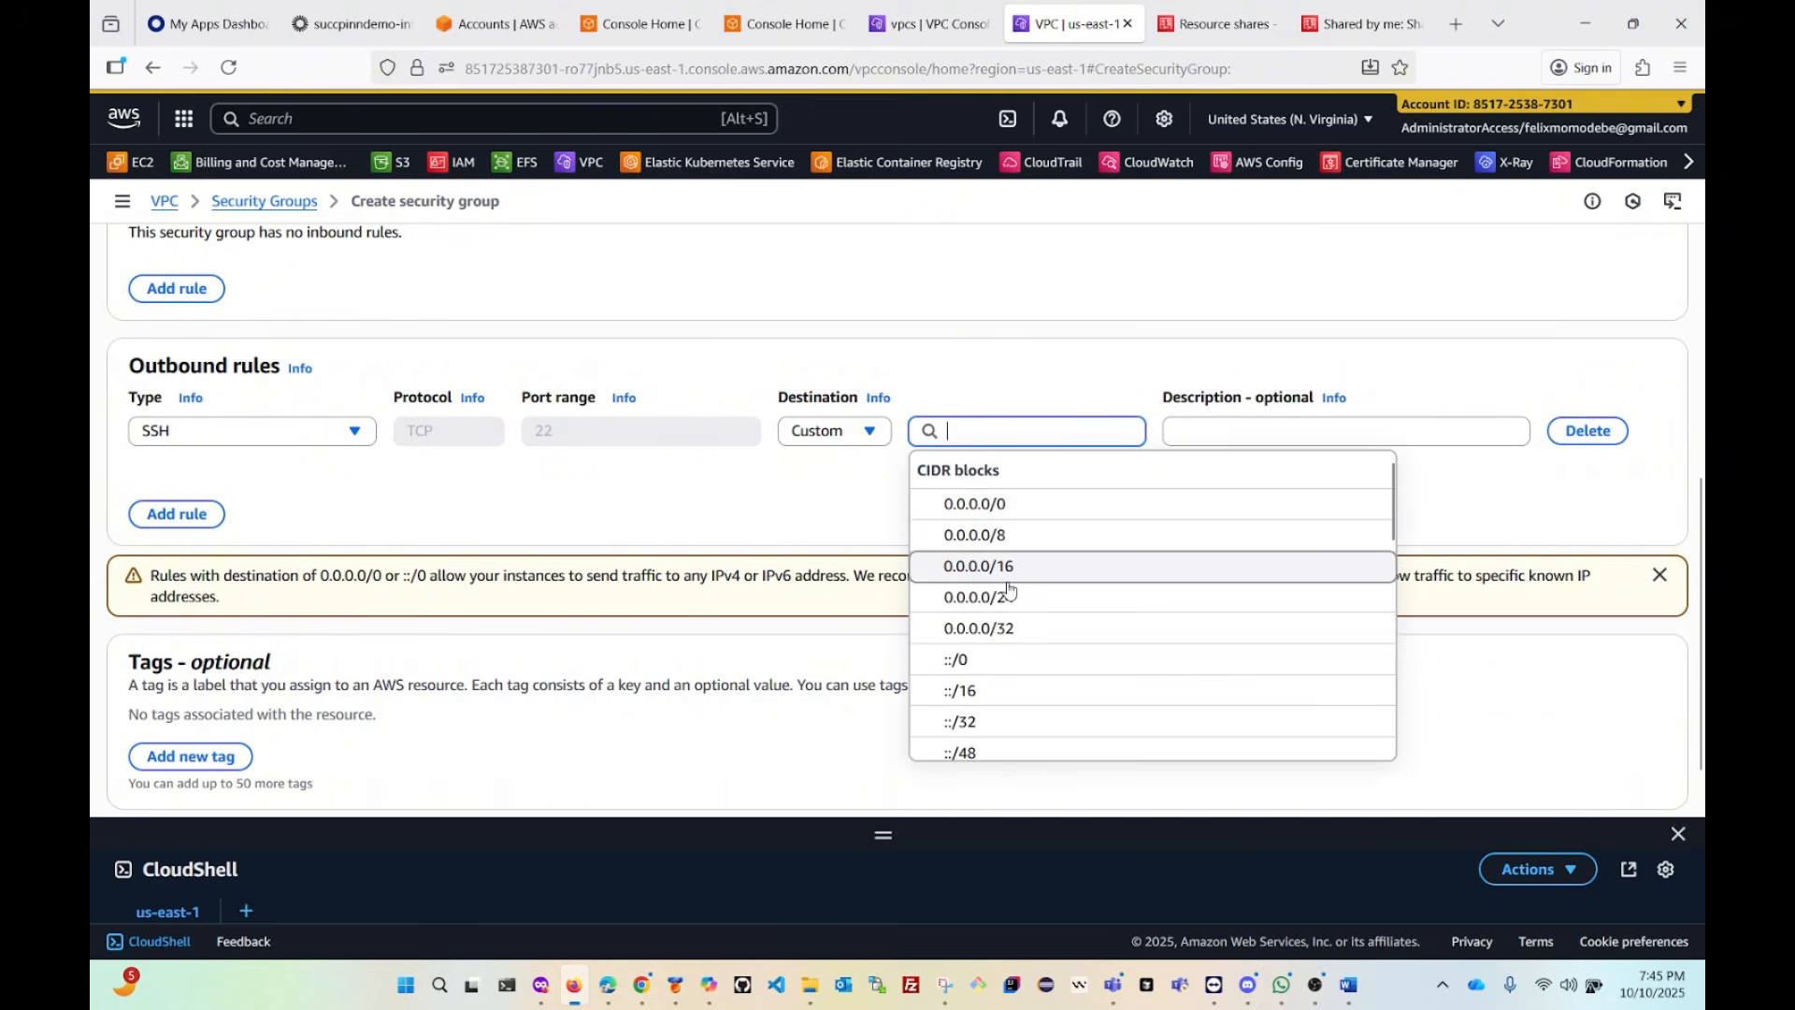
{"action": "scroll", "coordinate": [1010, 587], "scroll_direction": "down", "scroll_amount": 5}
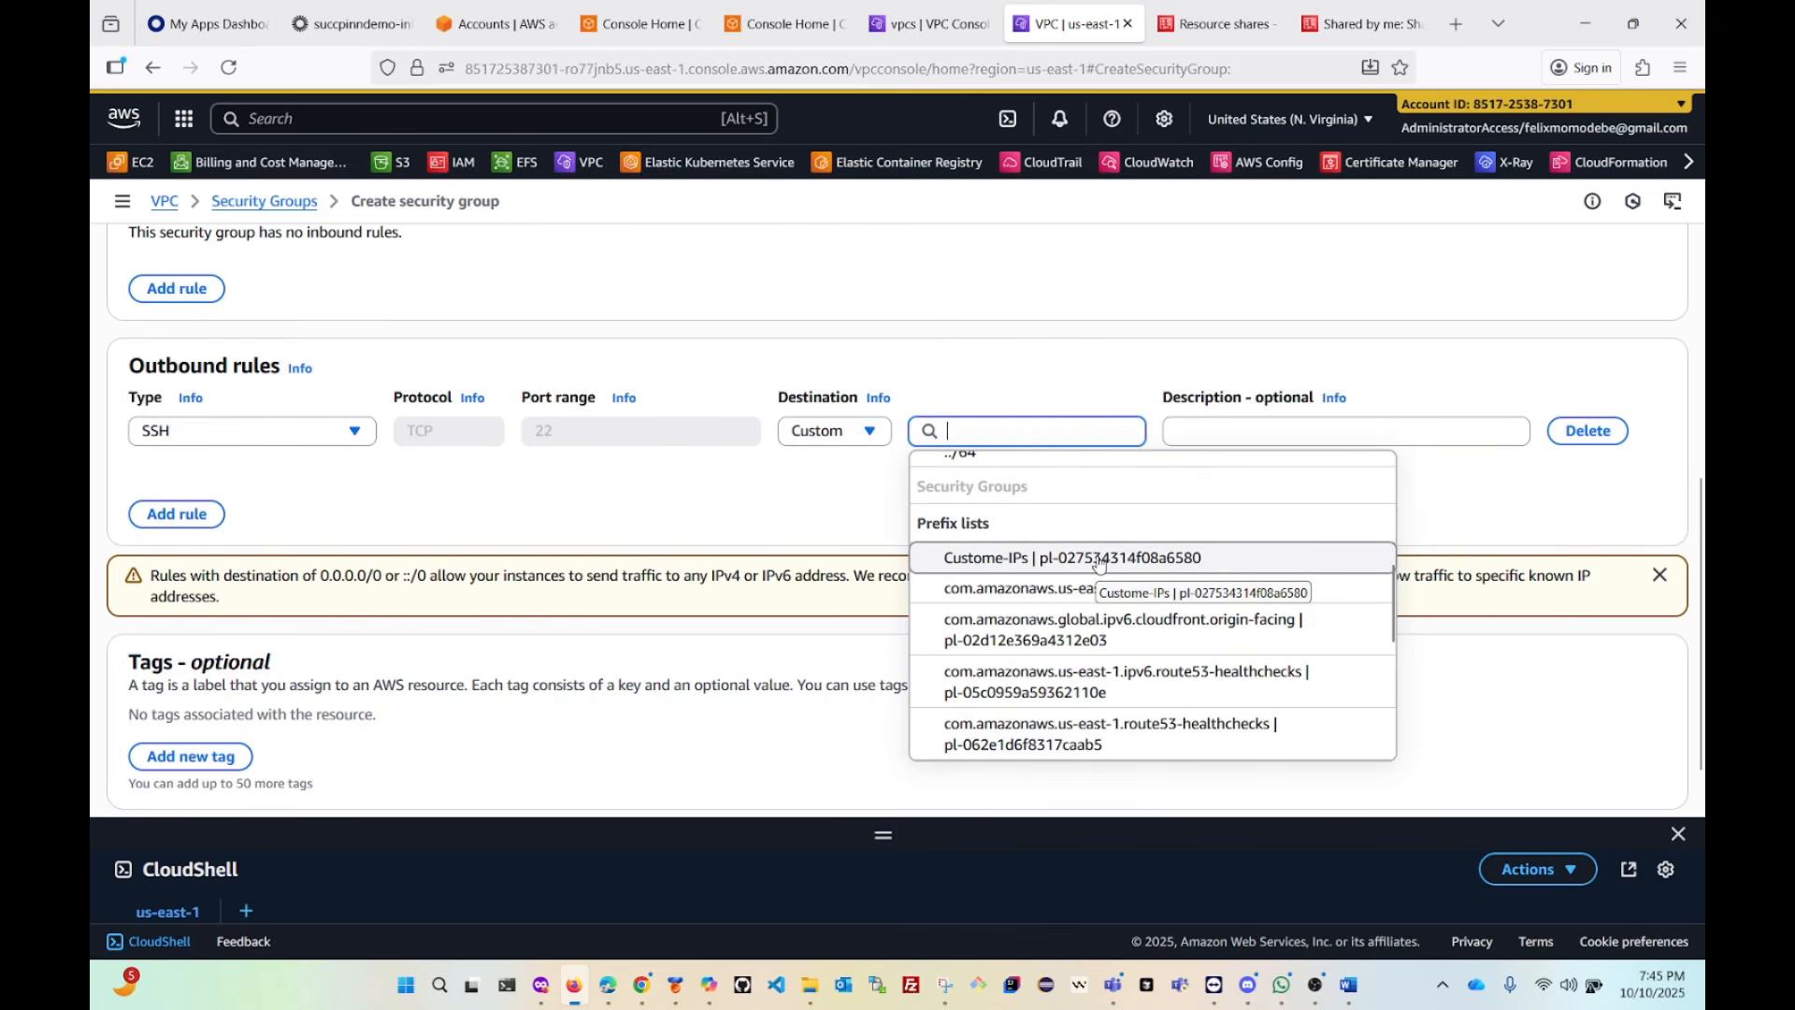
{"action": "left_click", "coordinate": [1100, 559]}
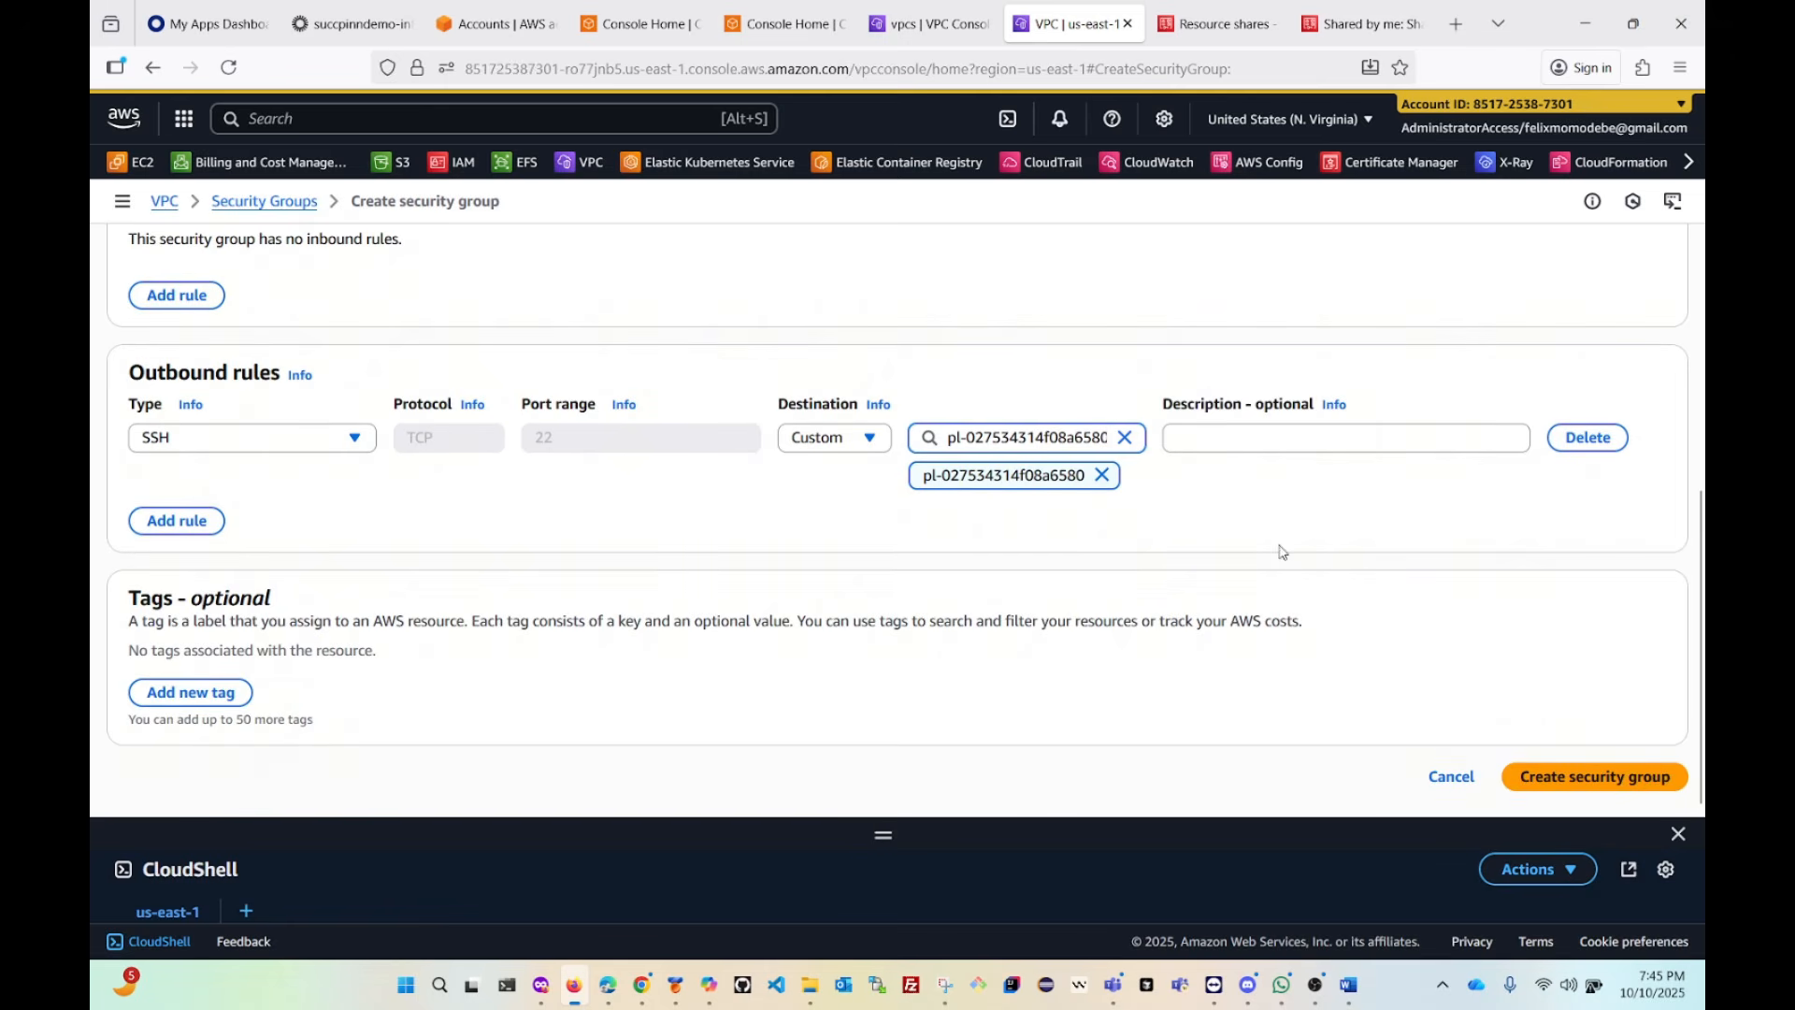
Give the outbound rule a description beginning with "allow" and create the security group.
{"action": "left_click", "coordinate": [1274, 437]}
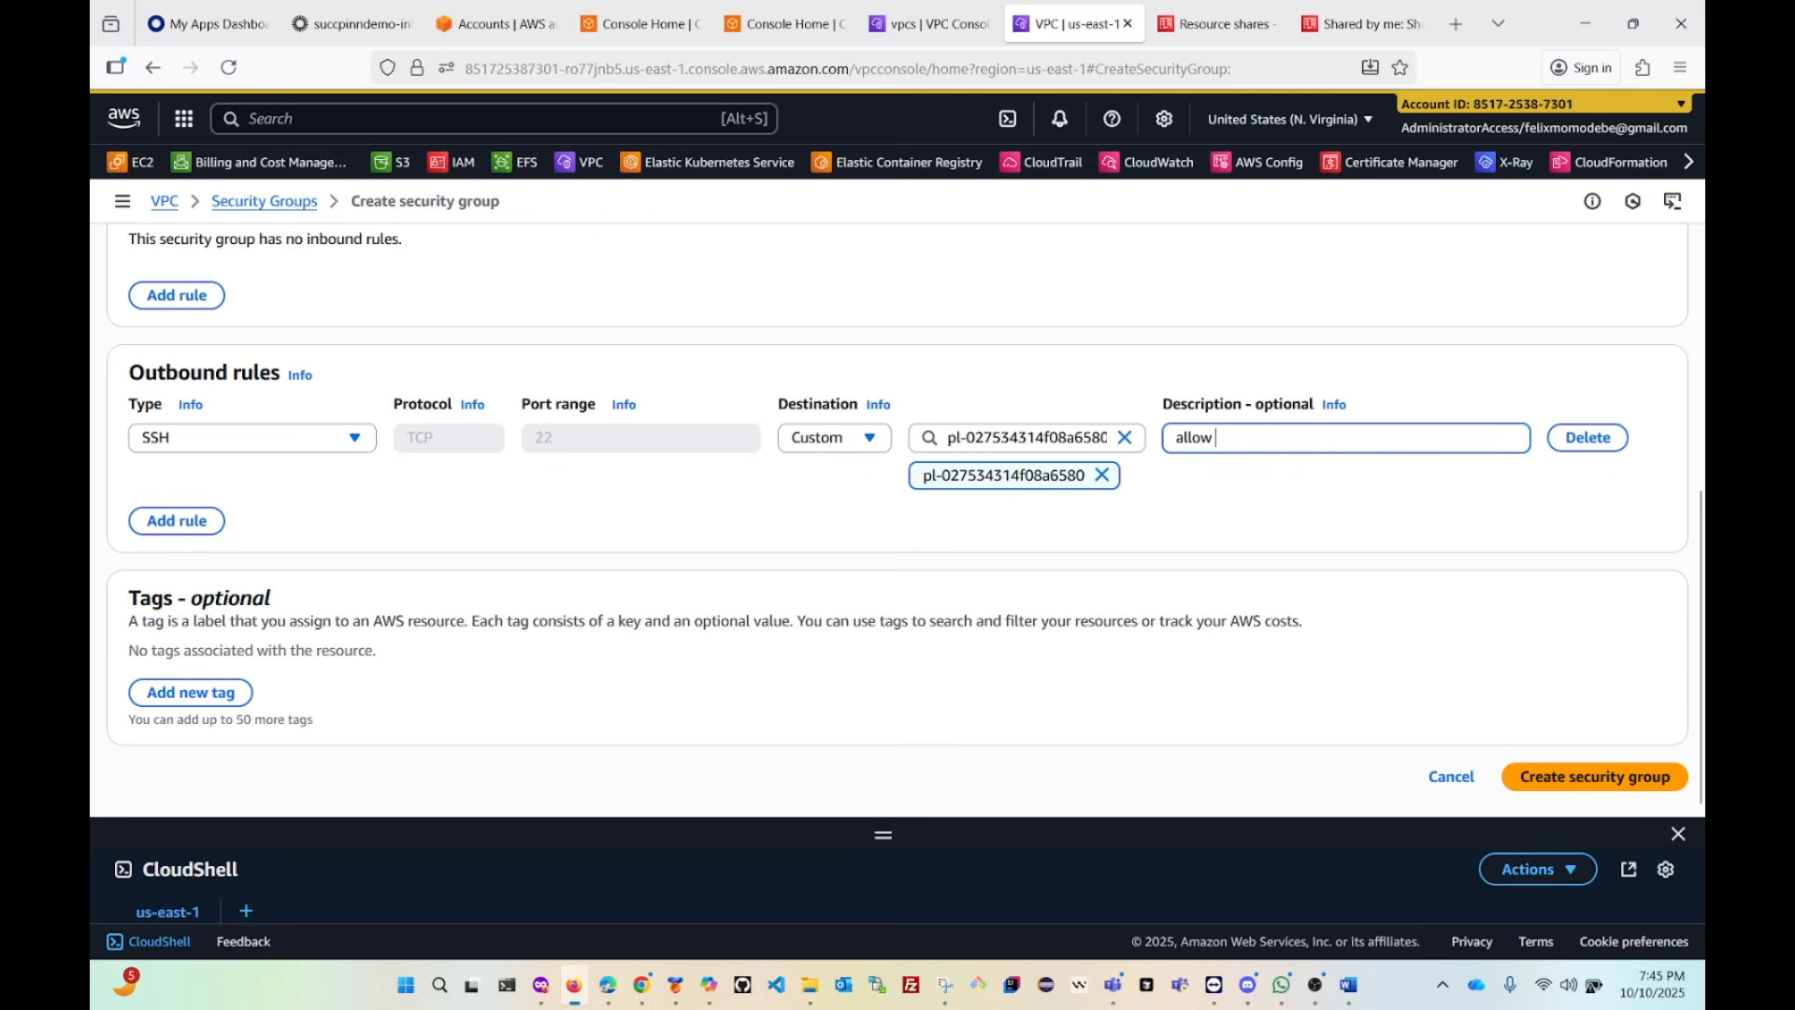
{"action": "left_click", "coordinate": [1575, 790]}
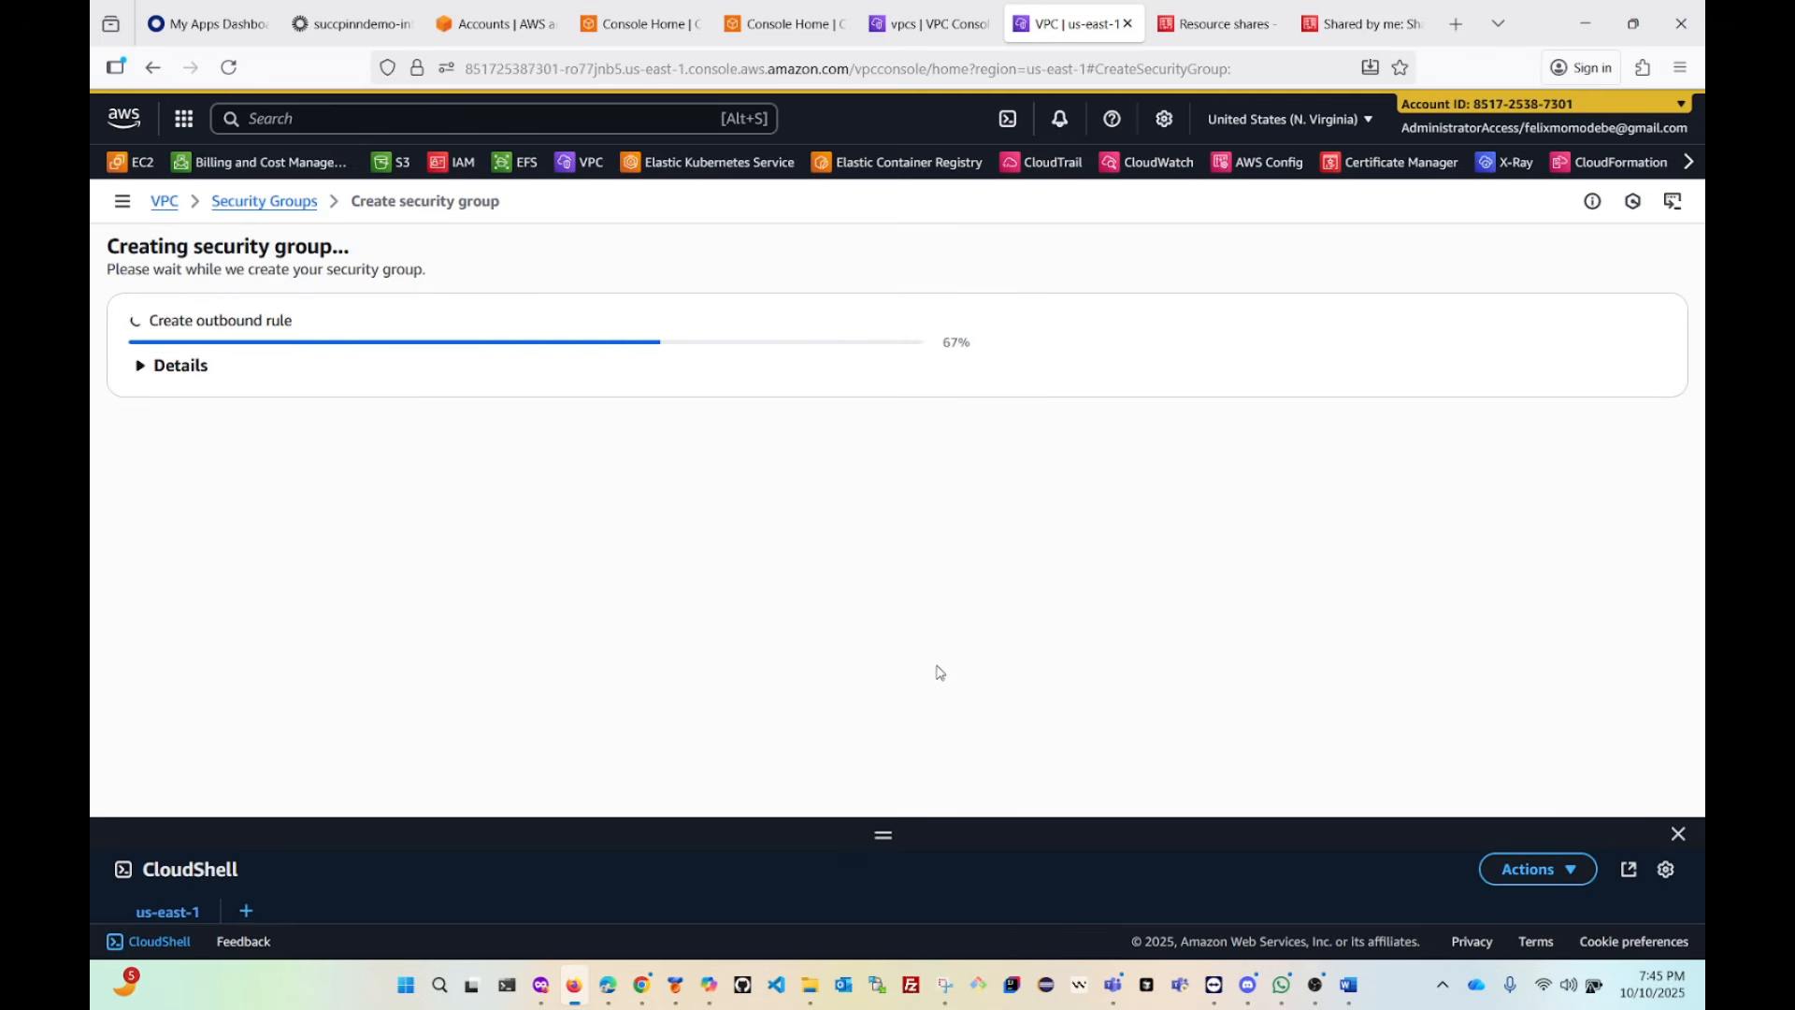
{"action": "scroll", "coordinate": [831, 529], "scroll_direction": "down", "scroll_amount": 1}
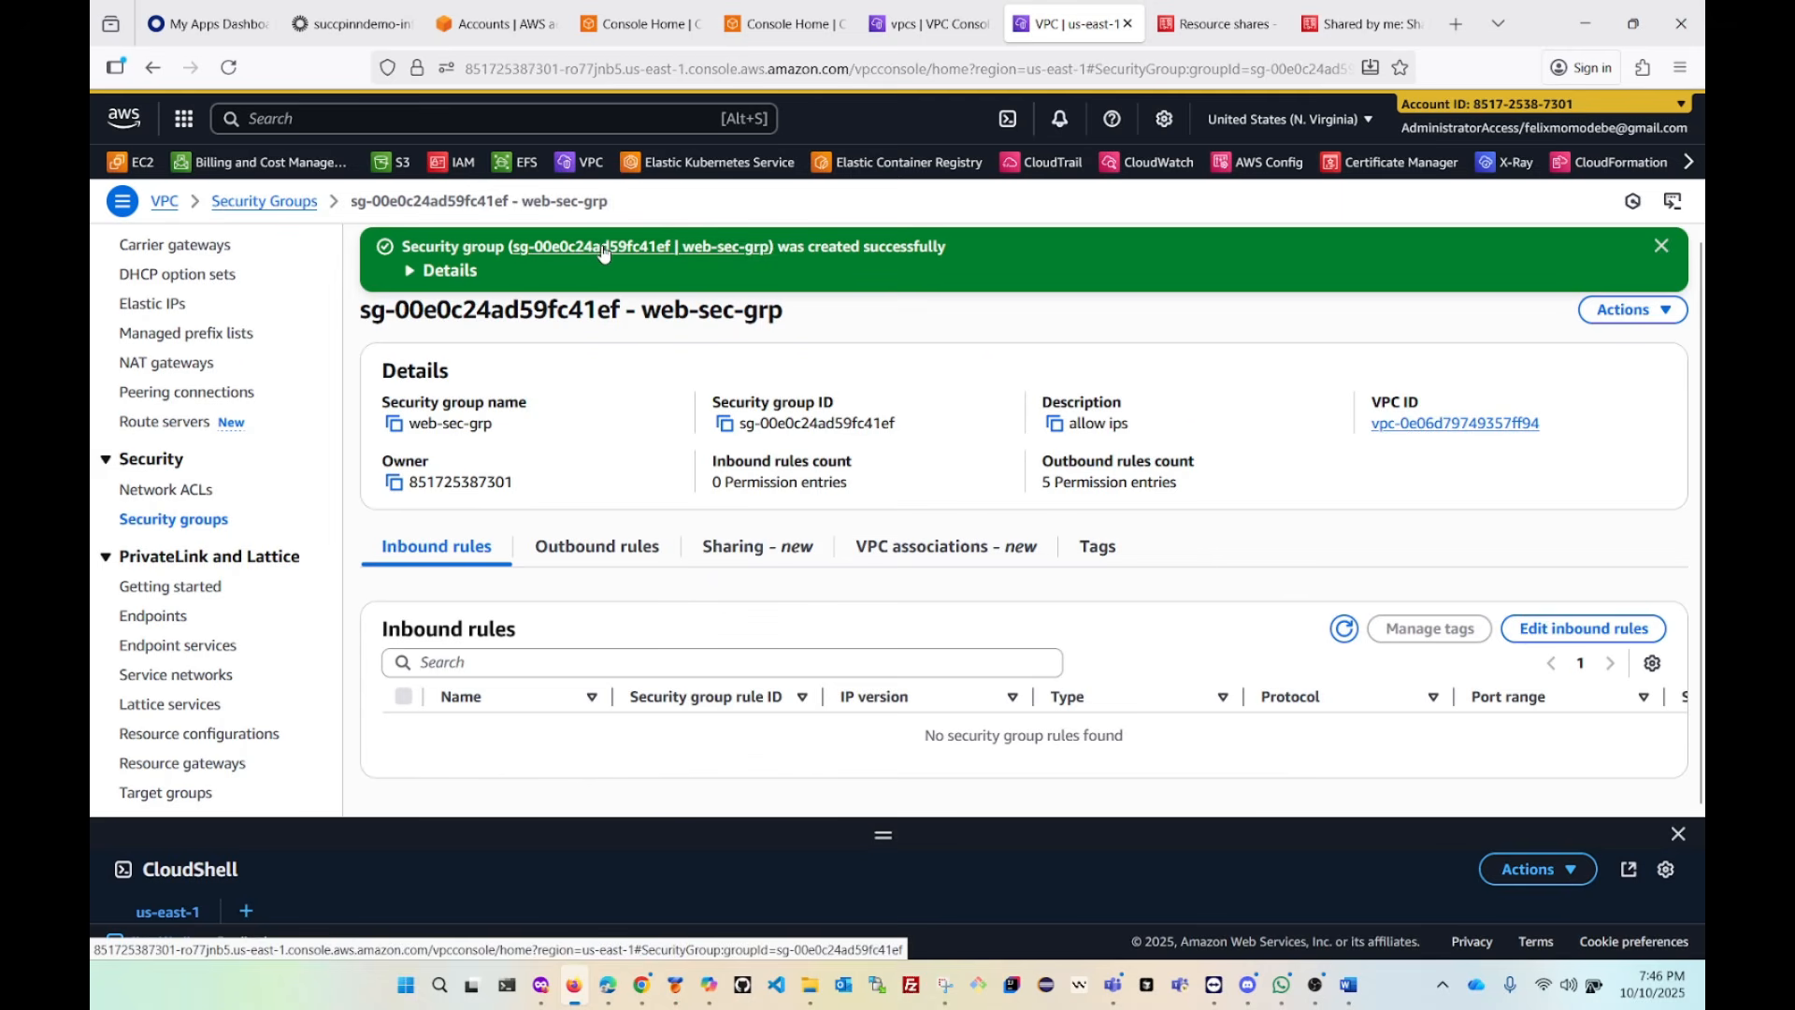
Open web-sec-grp from the security group list and inspect the details and resource map of its shared VPC.
{"action": "left_click", "coordinate": [260, 209]}
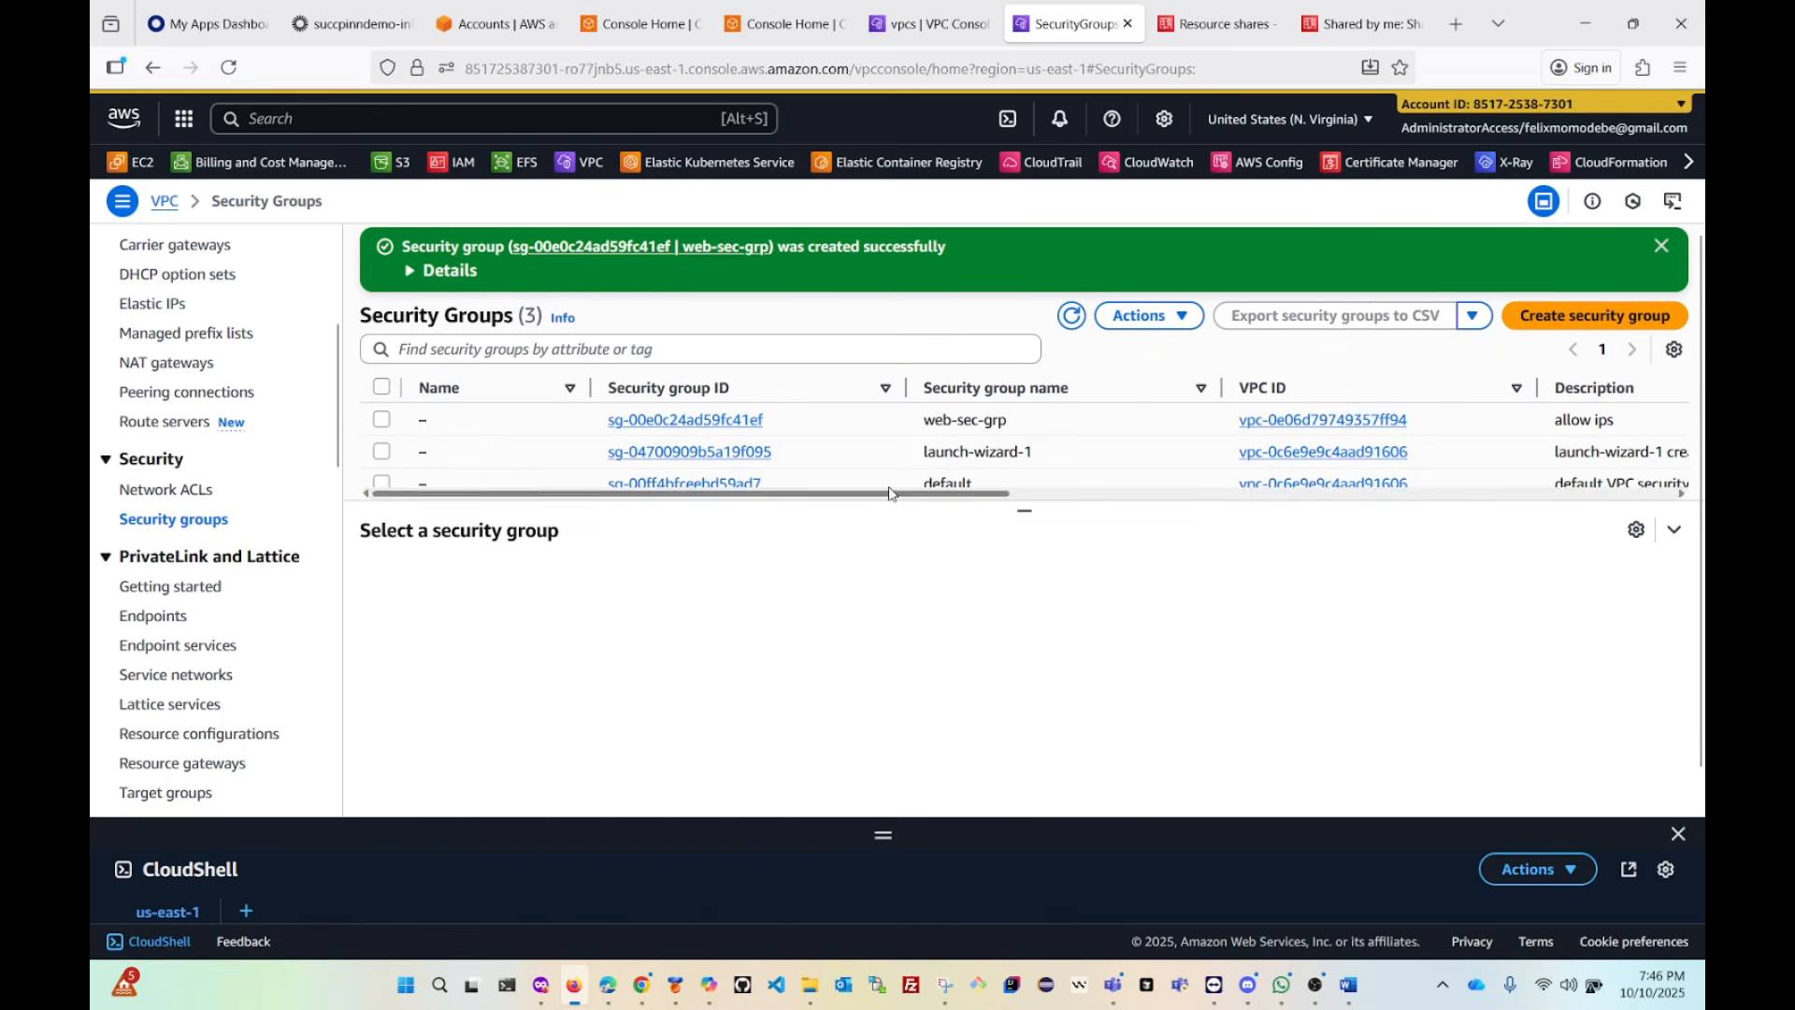
{"action": "left_click_drag", "start_coordinate": [1027, 423], "coordinate": [890, 425]}
{"action": "left_click", "coordinate": [680, 422]}
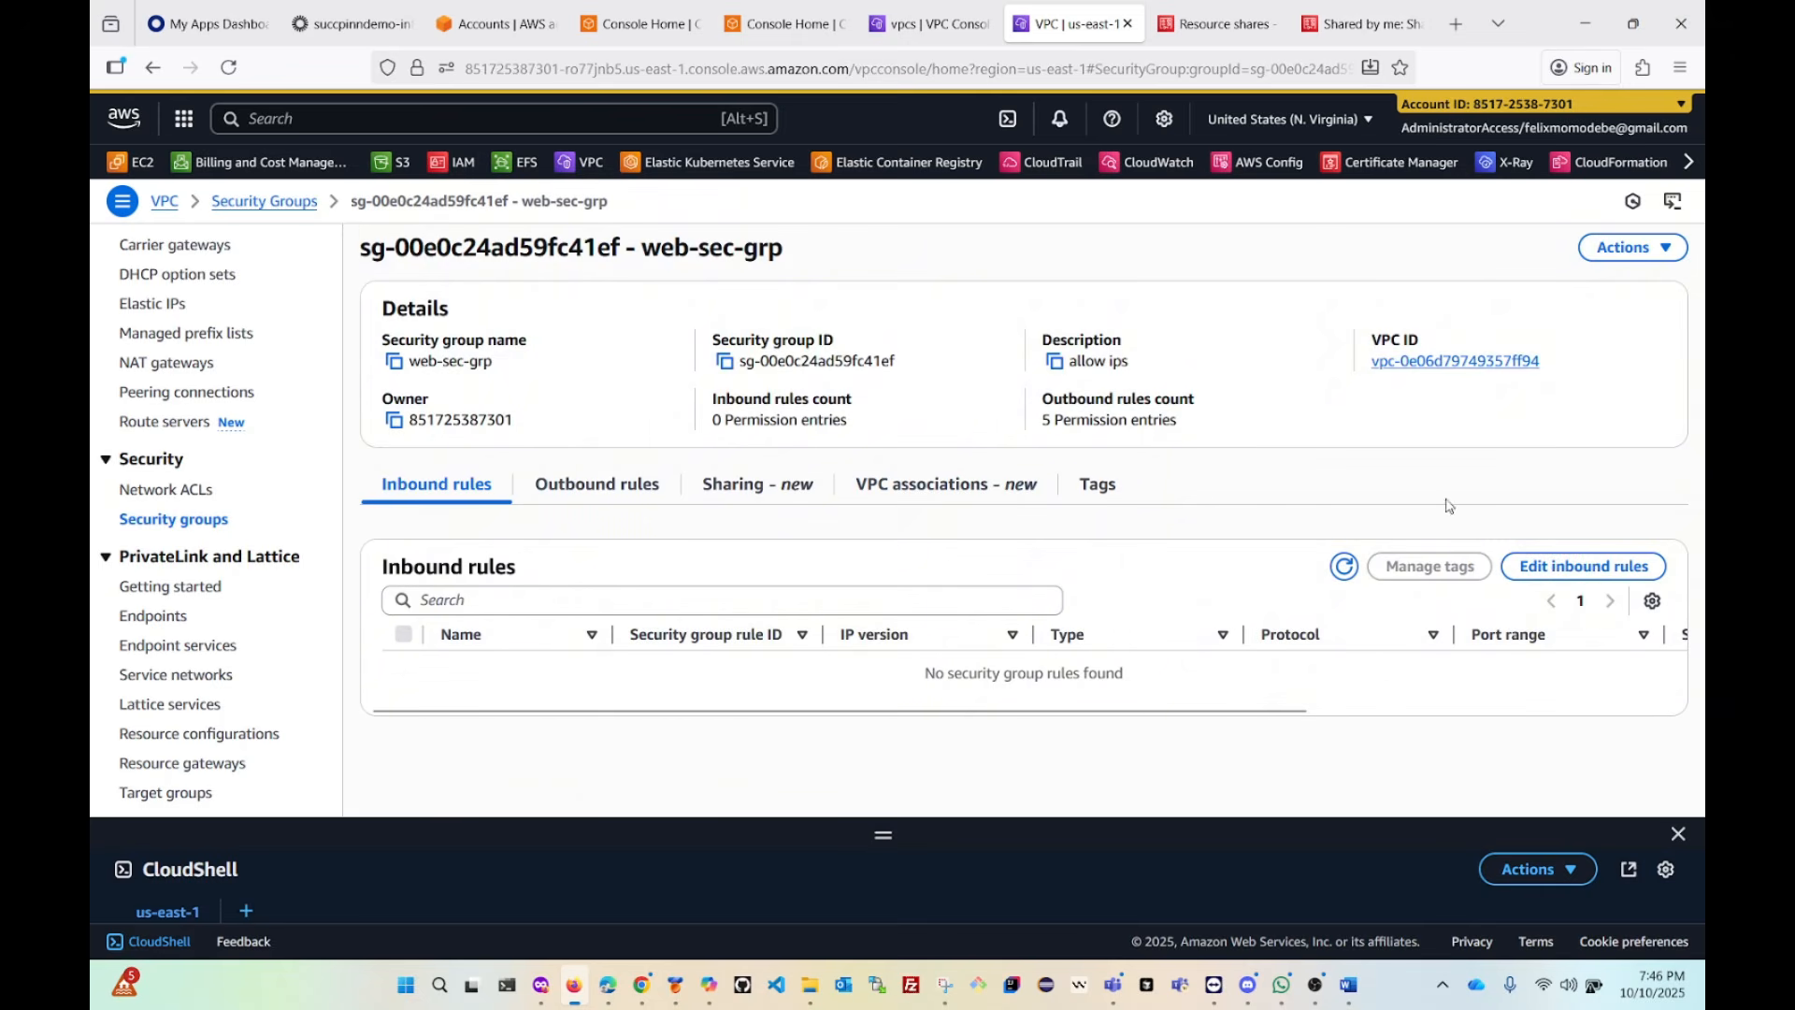
{"action": "left_click", "coordinate": [1446, 365]}
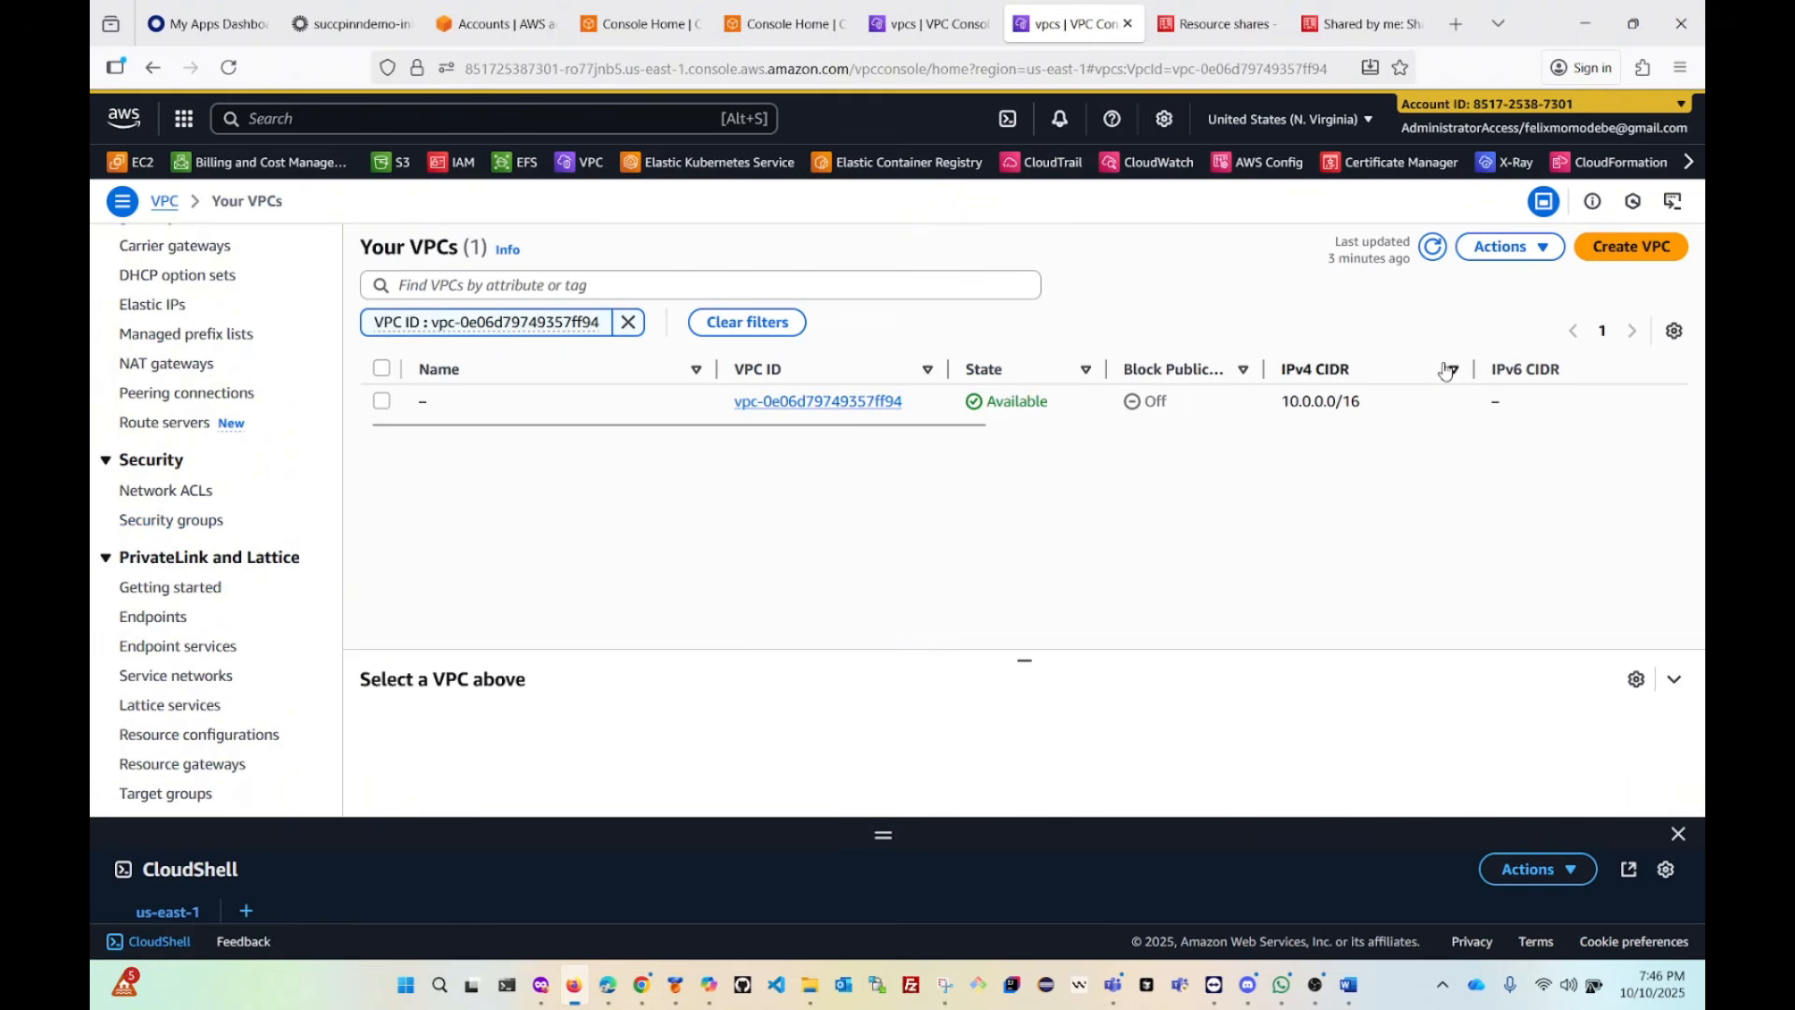
{"action": "left_click", "coordinate": [800, 404]}
{"action": "scroll", "coordinate": [637, 535], "scroll_direction": "down", "scroll_amount": 2}
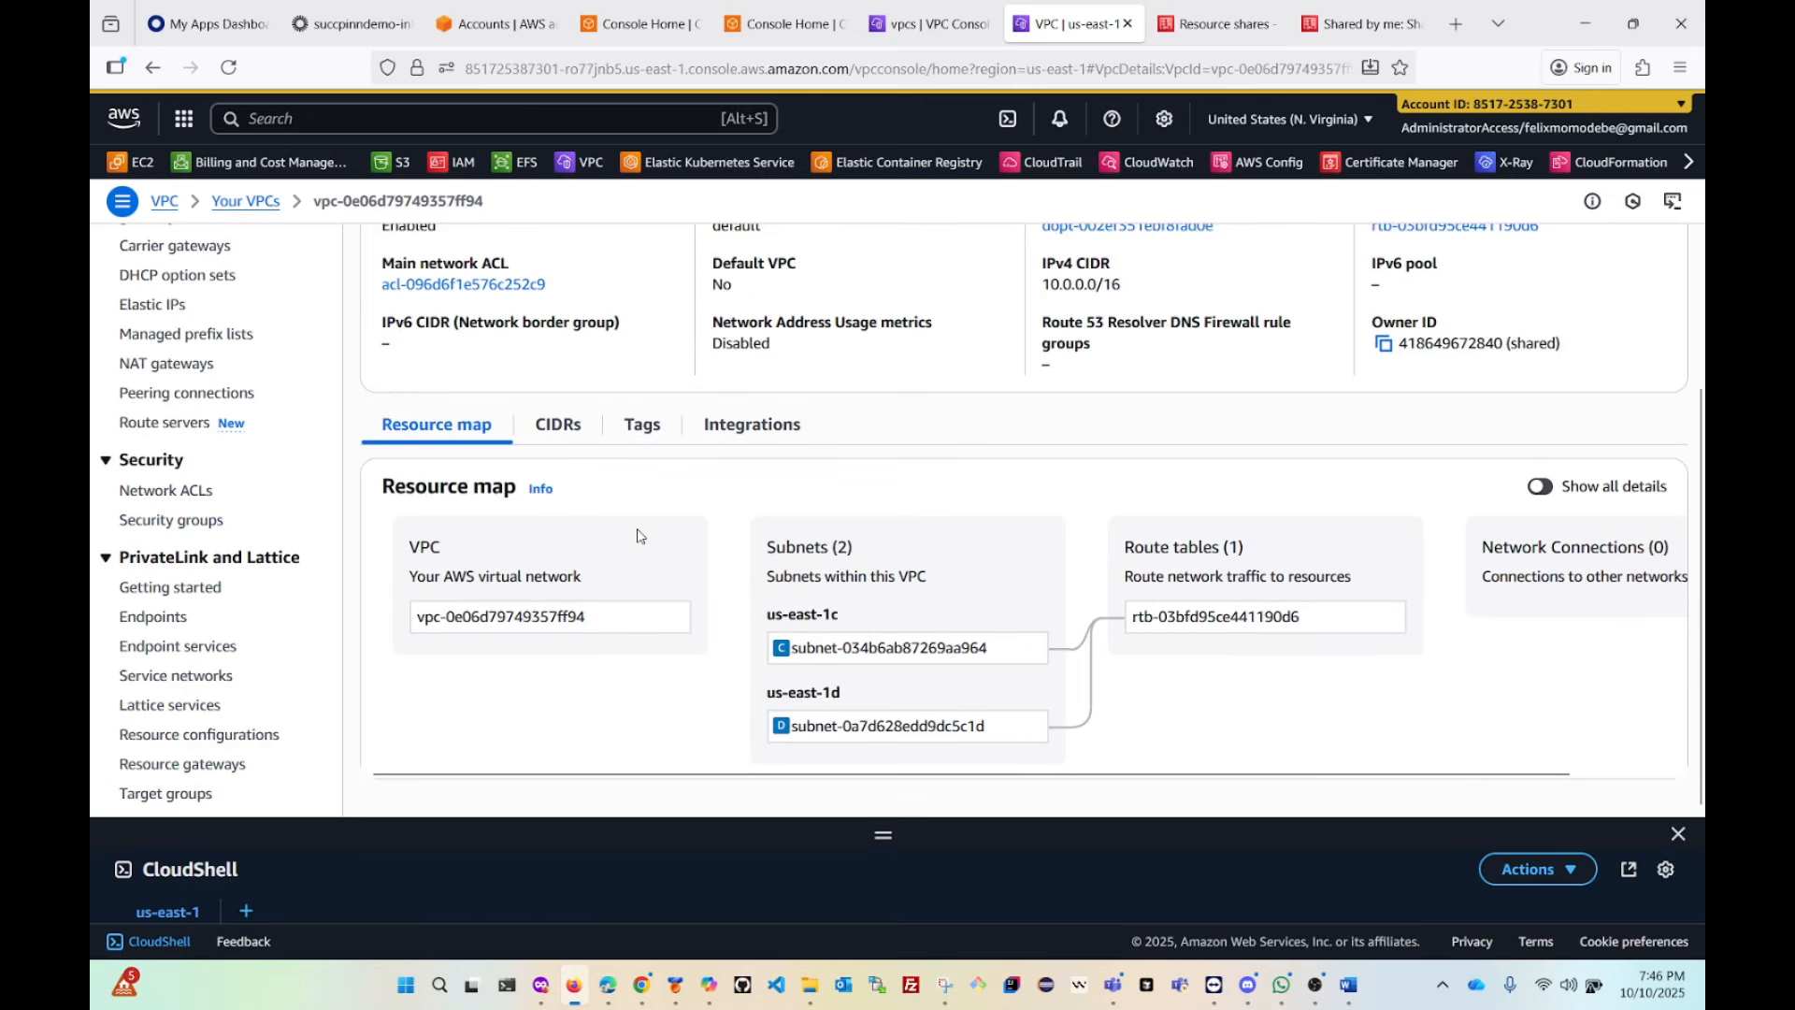
{"action": "scroll", "coordinate": [637, 536], "scroll_direction": "up", "scroll_amount": 2}
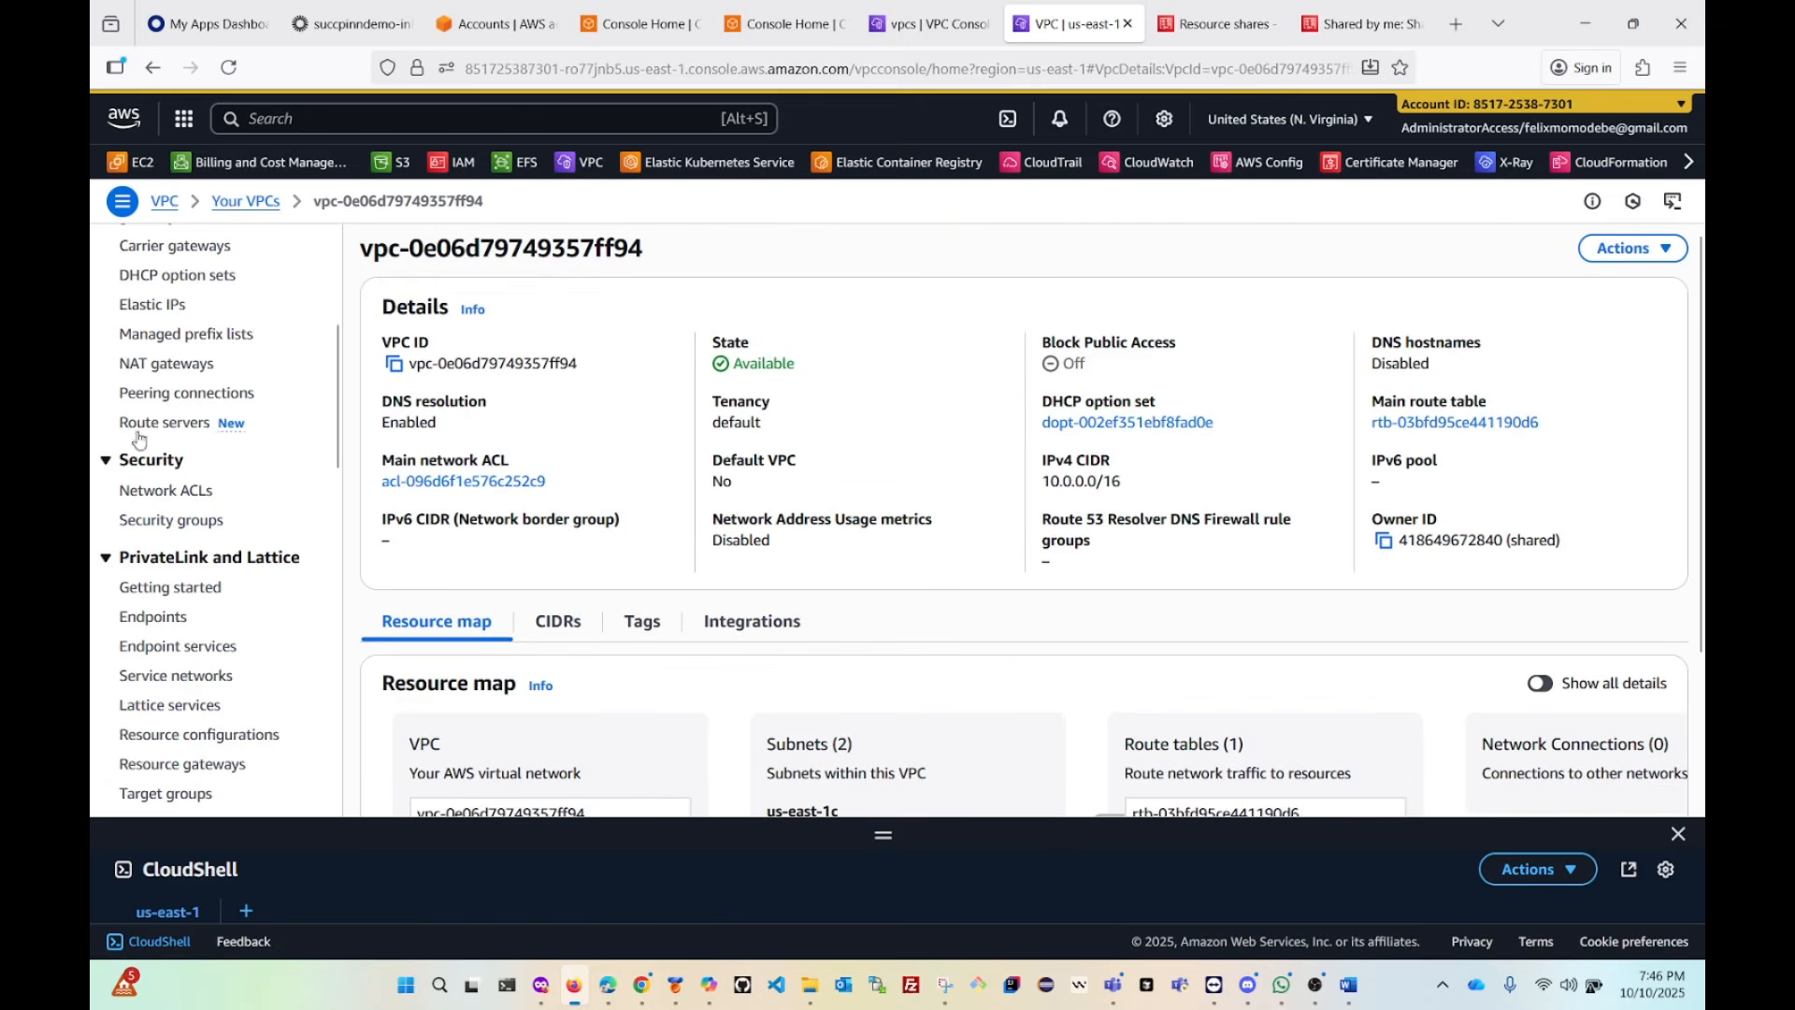
{"action": "left_click", "coordinate": [245, 201]}
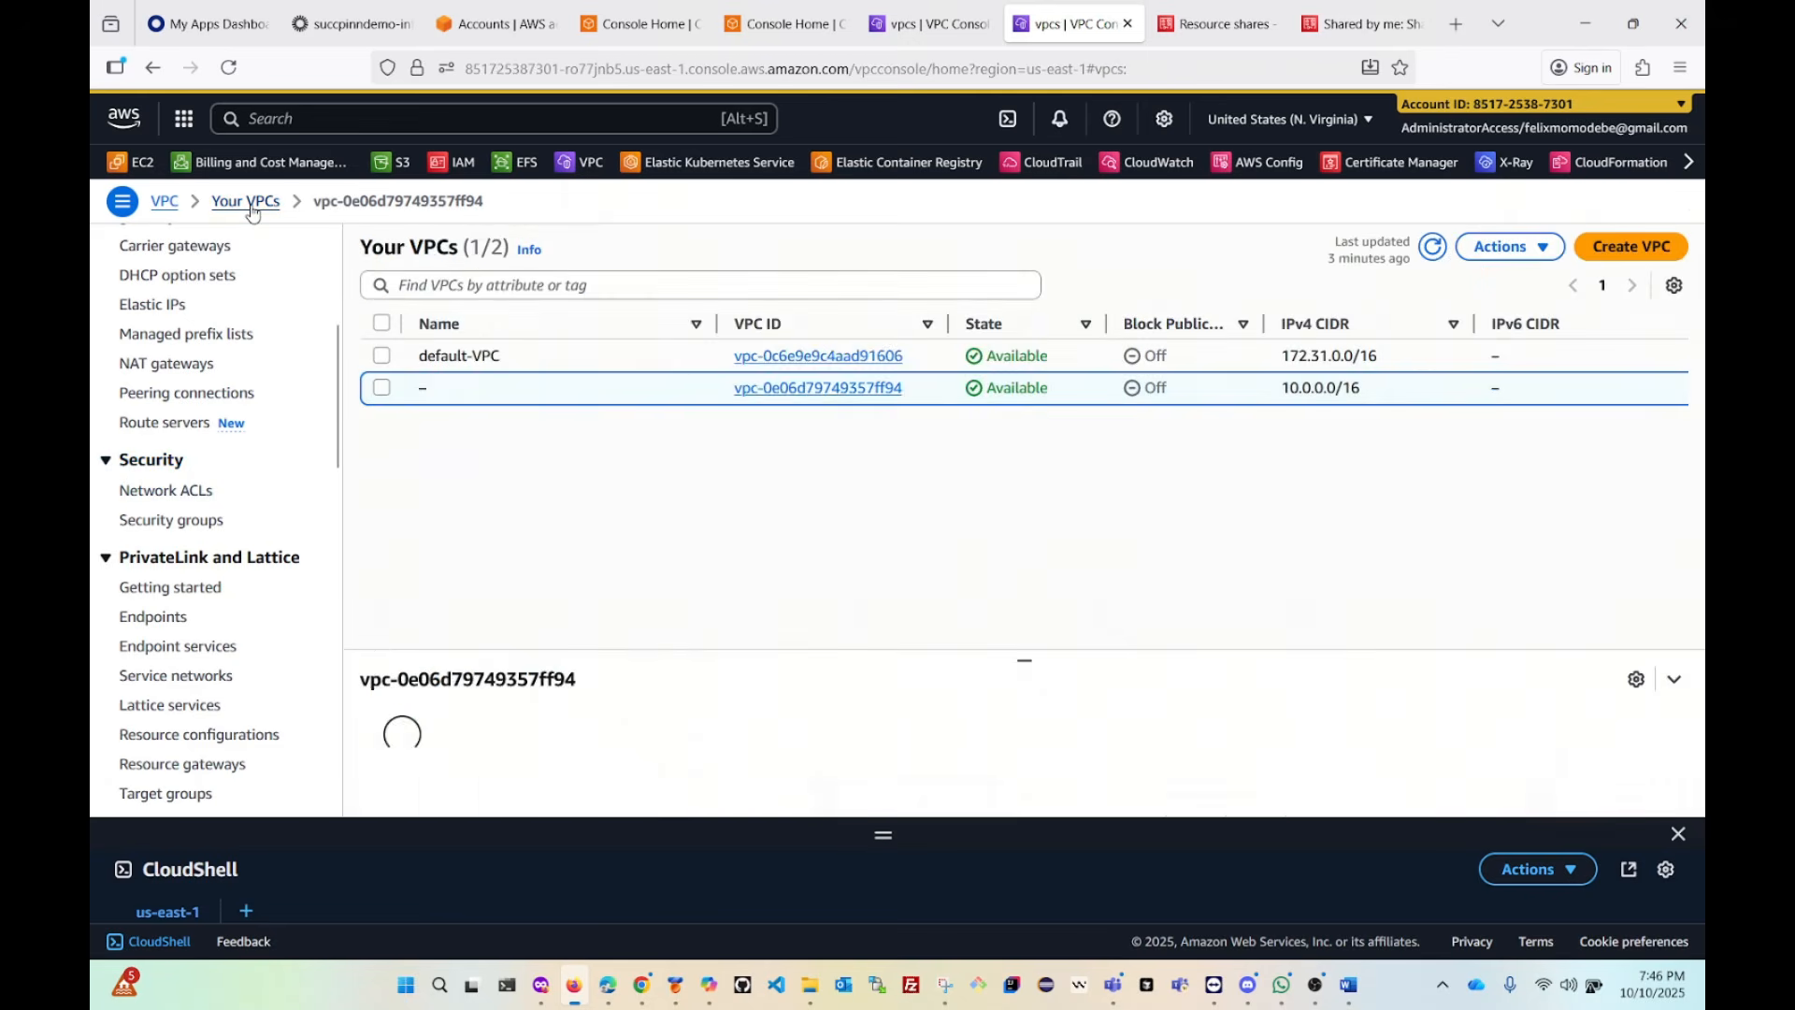
Reopen web-sec-grp and review its outbound rules, including the destination and description.
{"action": "left_click", "coordinate": [173, 521]}
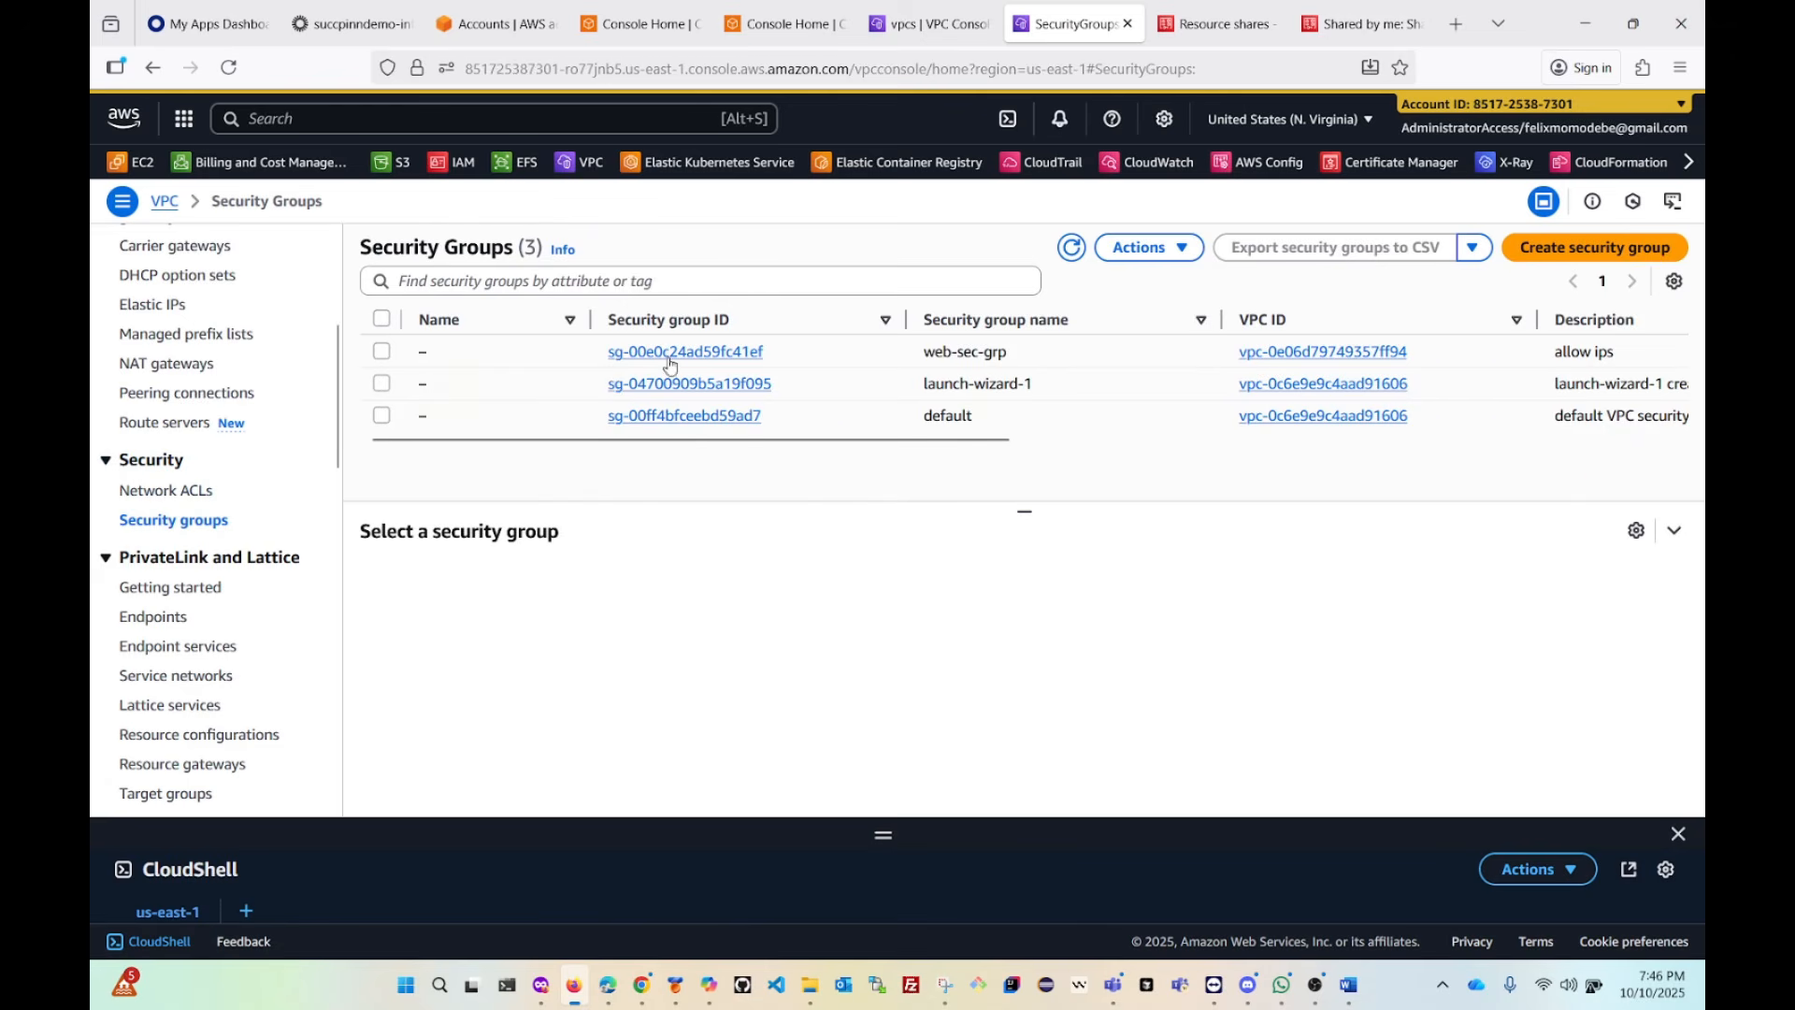
{"action": "left_click", "coordinate": [695, 353]}
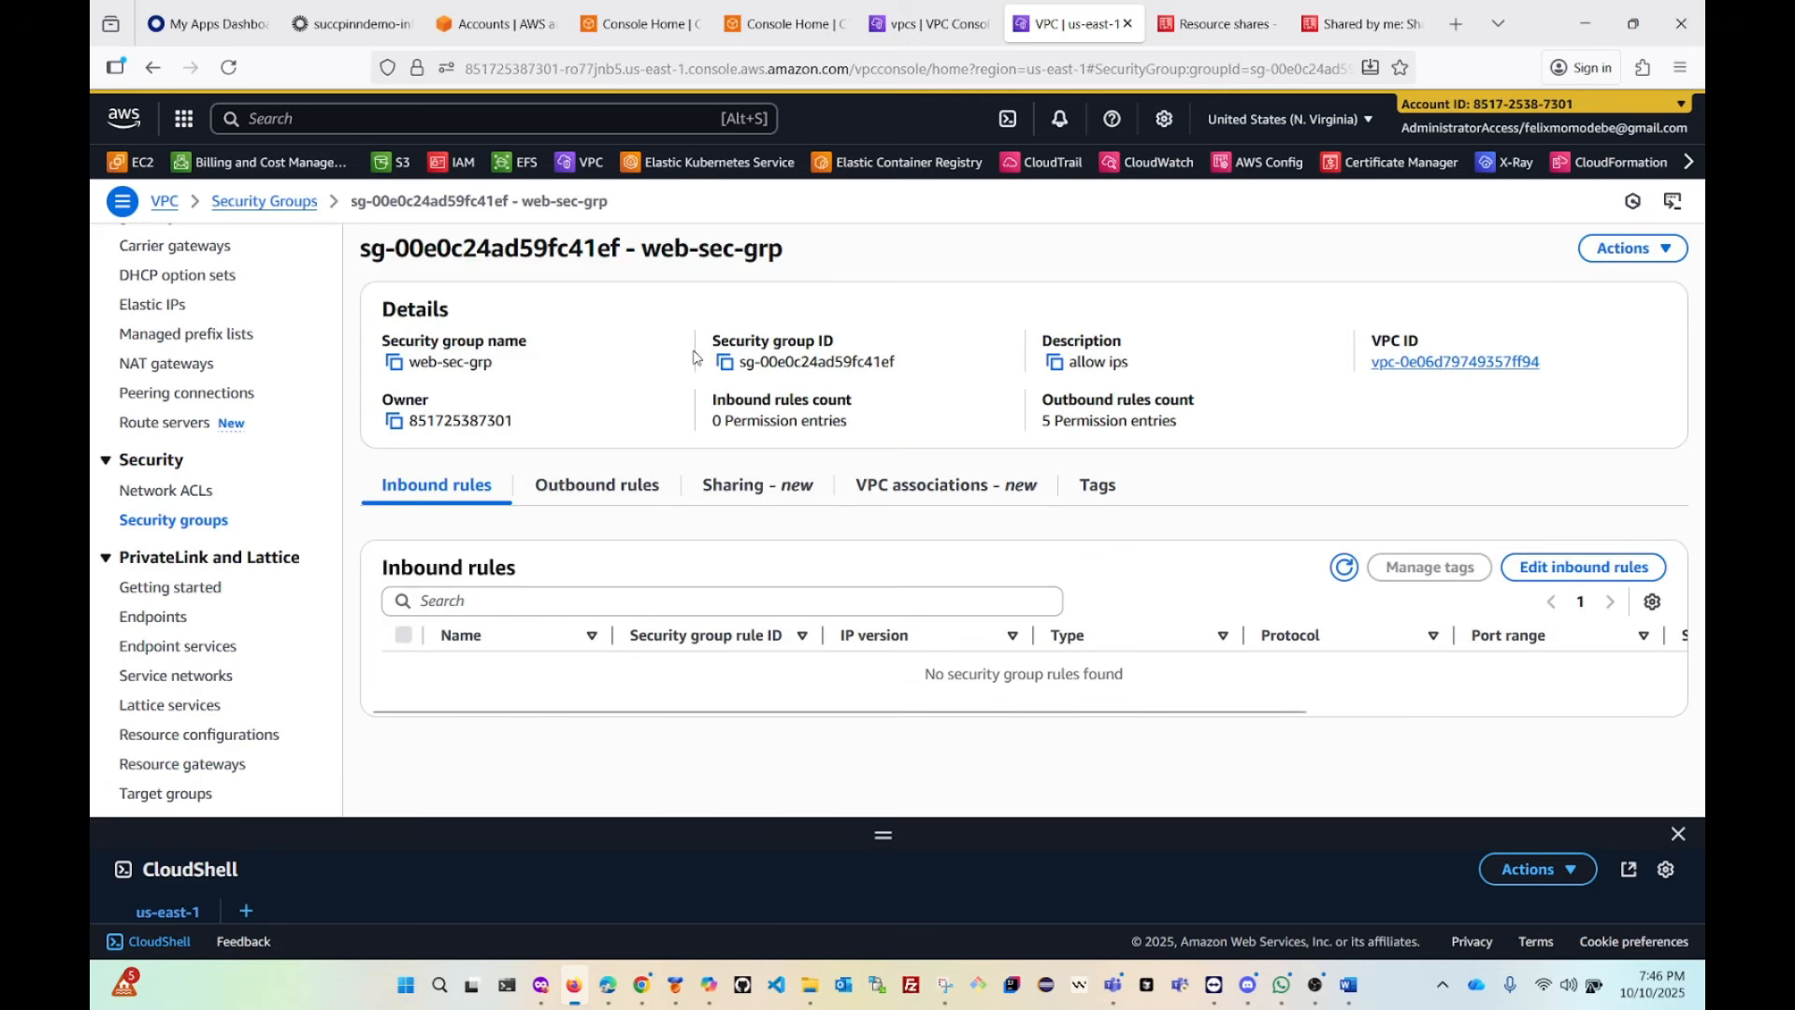
{"action": "left_click", "coordinate": [596, 485]}
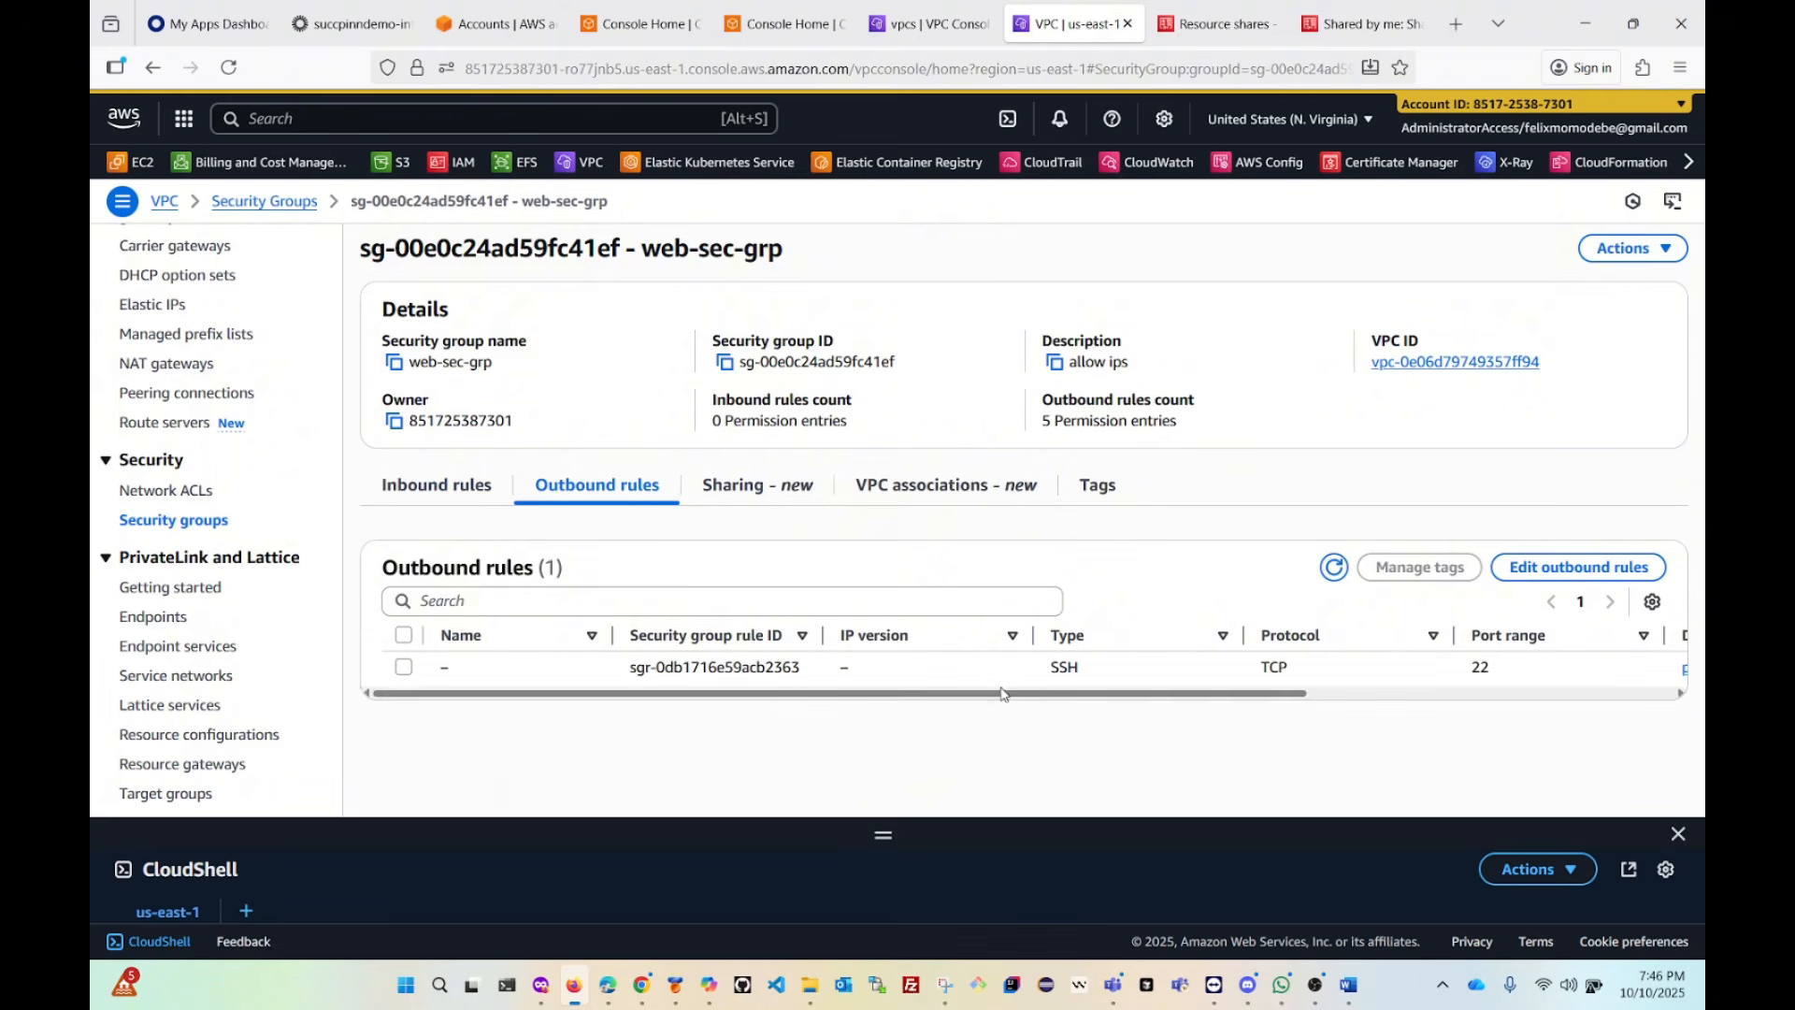
{"action": "left_click_drag", "start_coordinate": [1148, 696], "coordinate": [1486, 699]}
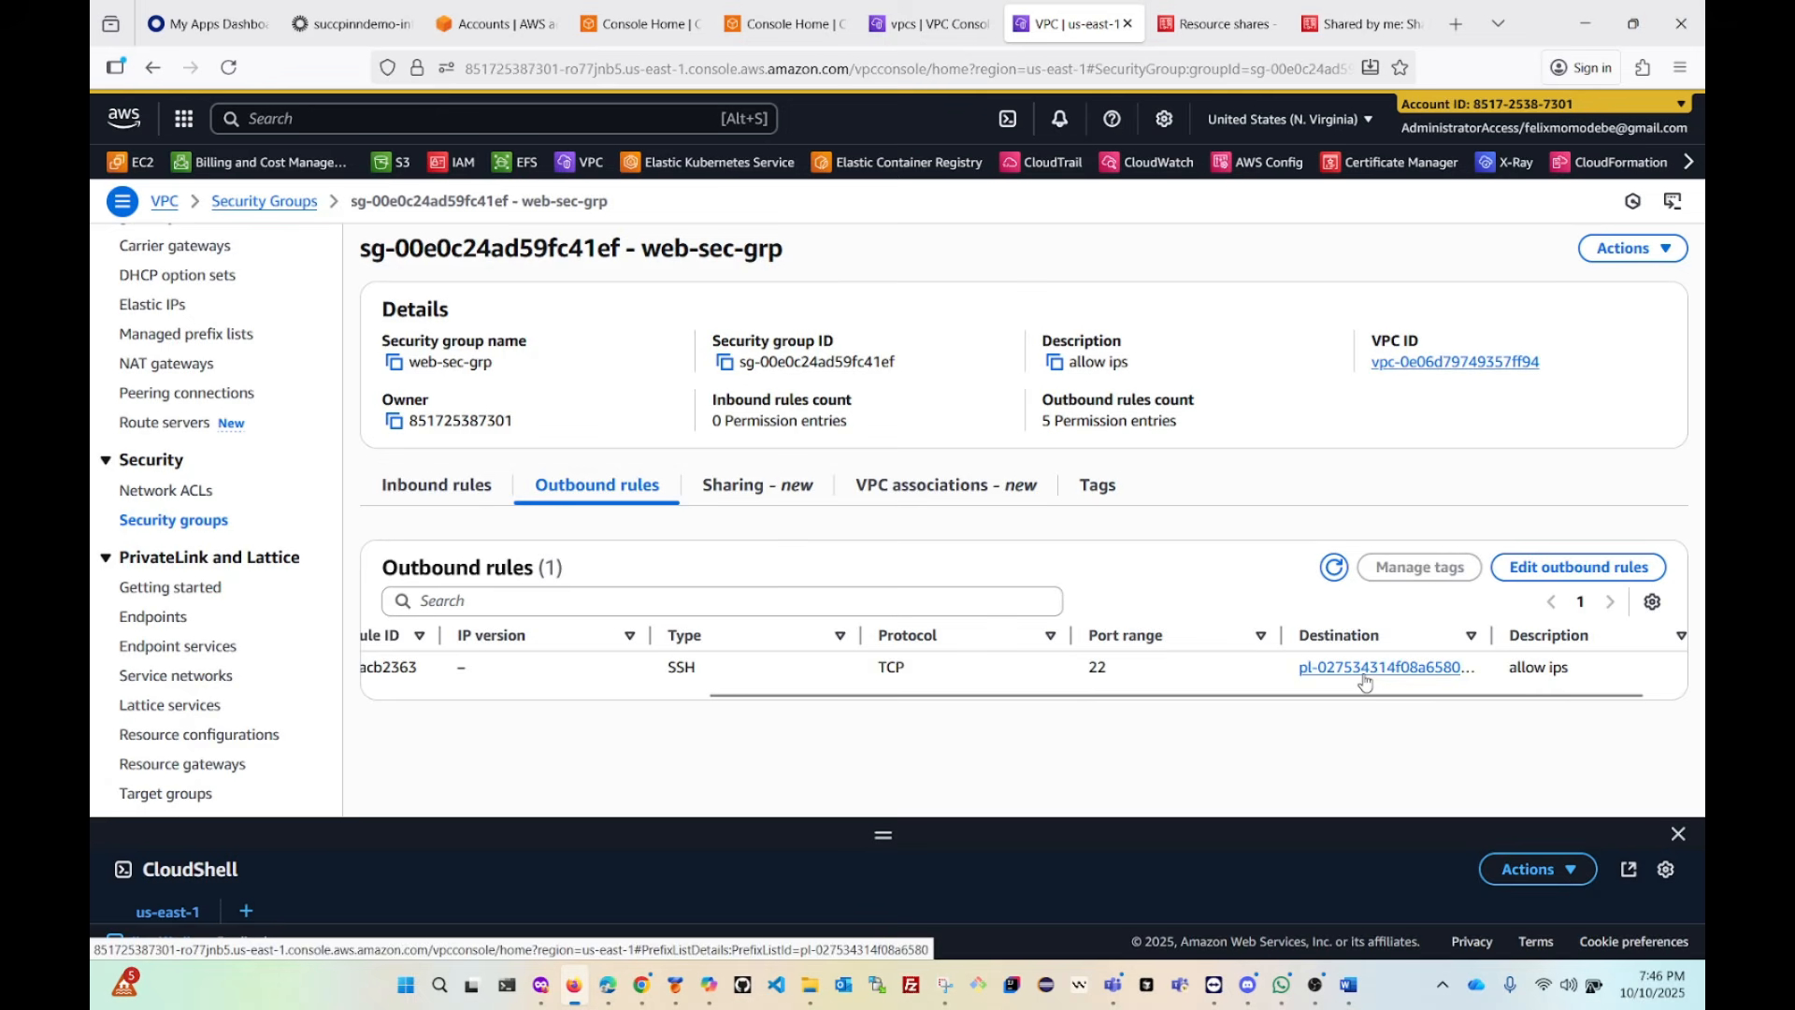
Open the Custome-IPs prefix list used as the rule's destination and examine its CIDR entries and descriptions.
{"action": "left_click", "coordinate": [1365, 667]}
{"action": "scroll", "coordinate": [770, 512], "scroll_direction": "down", "scroll_amount": 1}
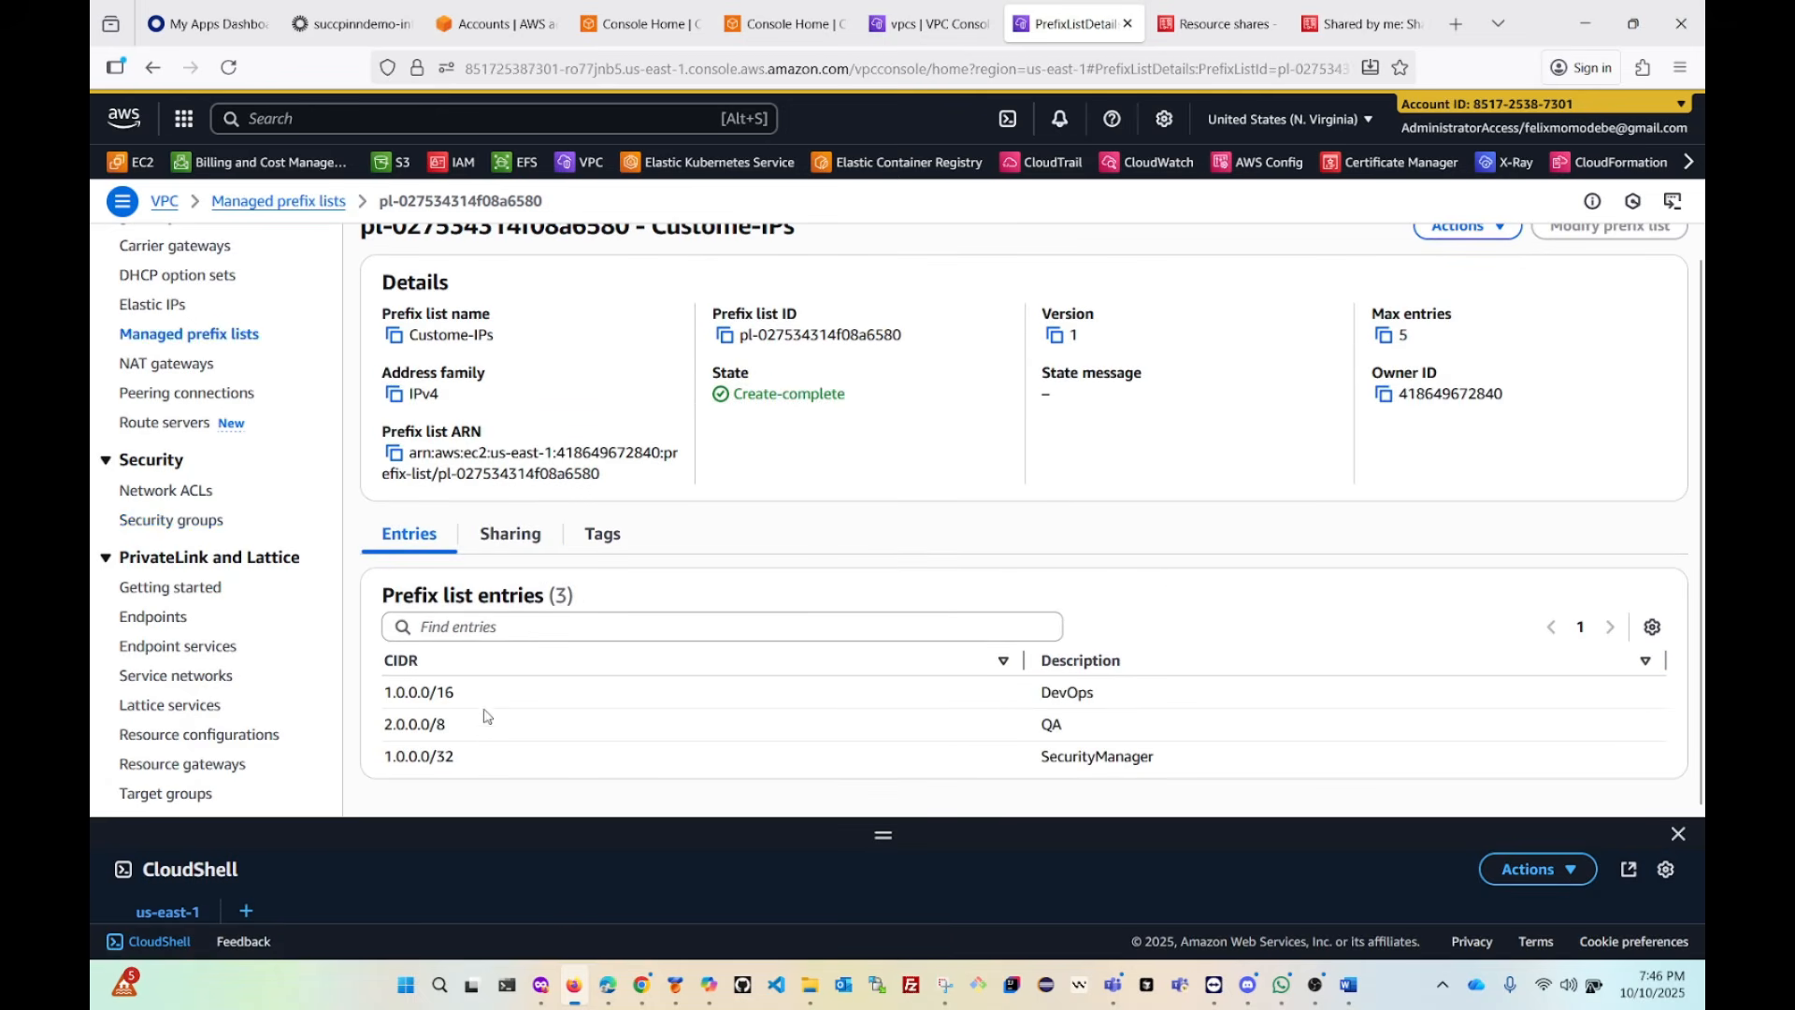
{"action": "left_click_drag", "start_coordinate": [1132, 703], "coordinate": [1018, 735]}
{"action": "left_click_drag", "start_coordinate": [1175, 771], "coordinate": [1024, 772]}
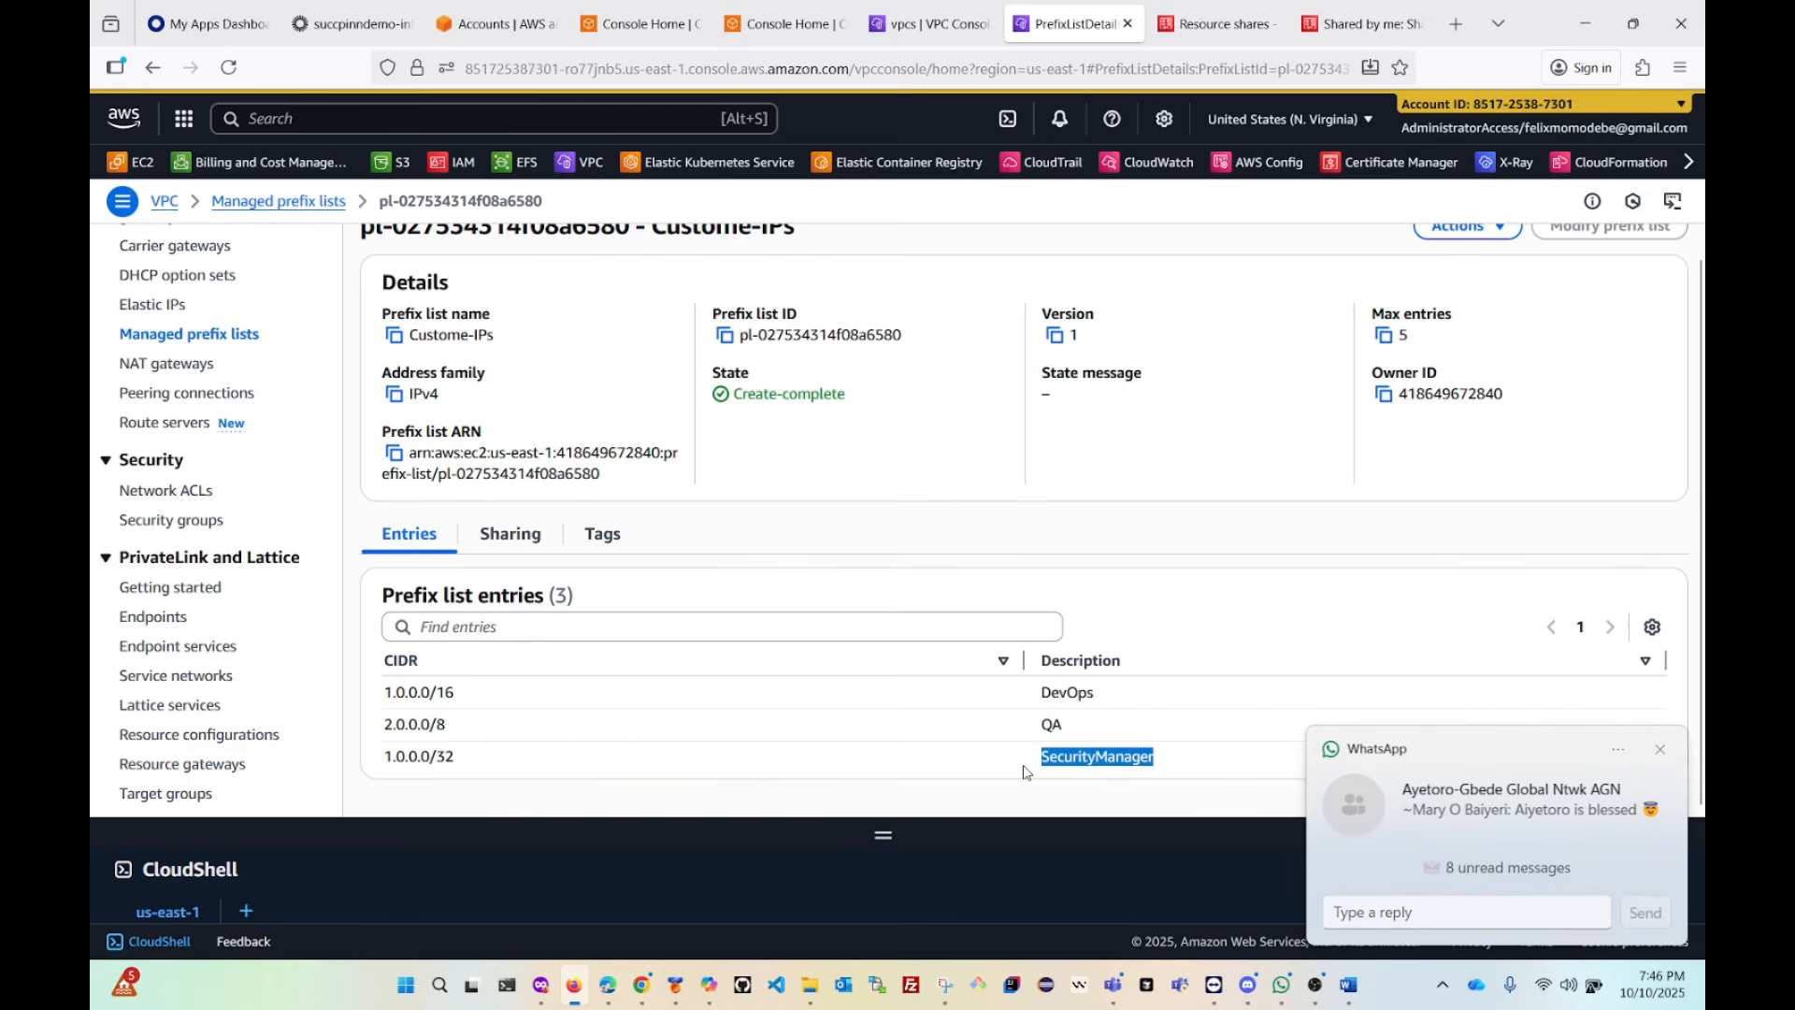
{"action": "left_click", "coordinate": [1660, 749]}
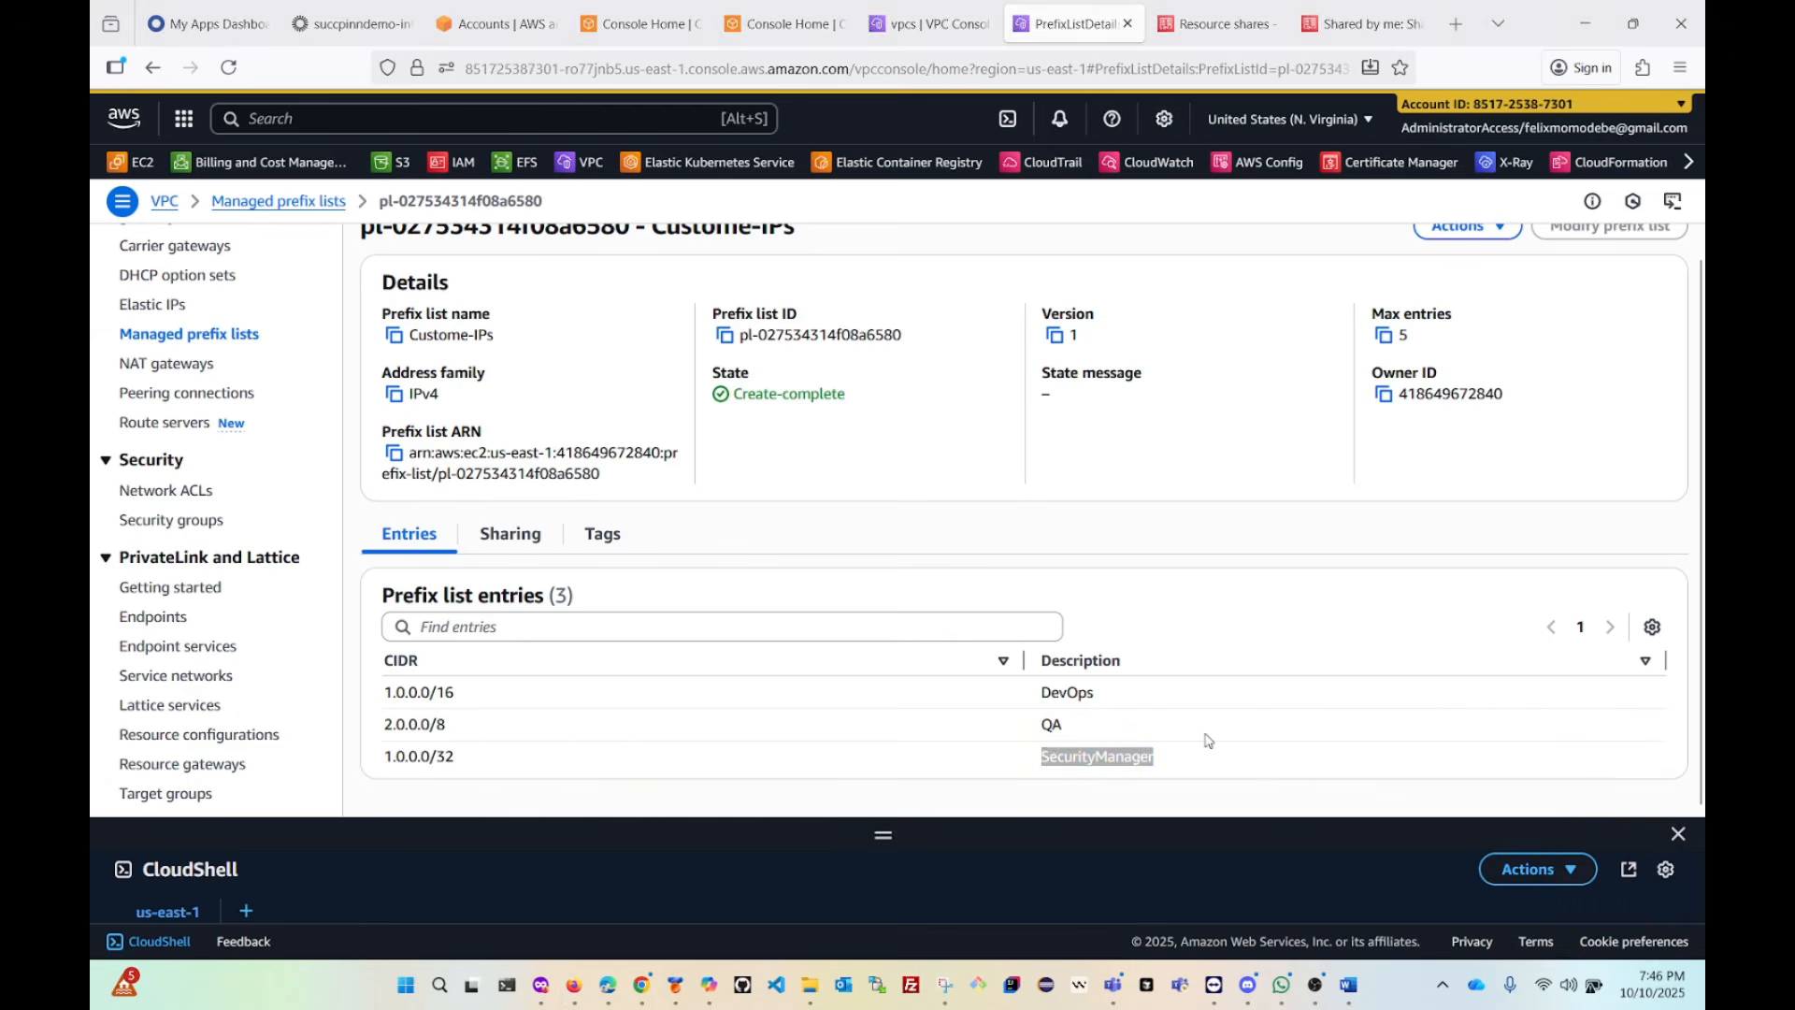
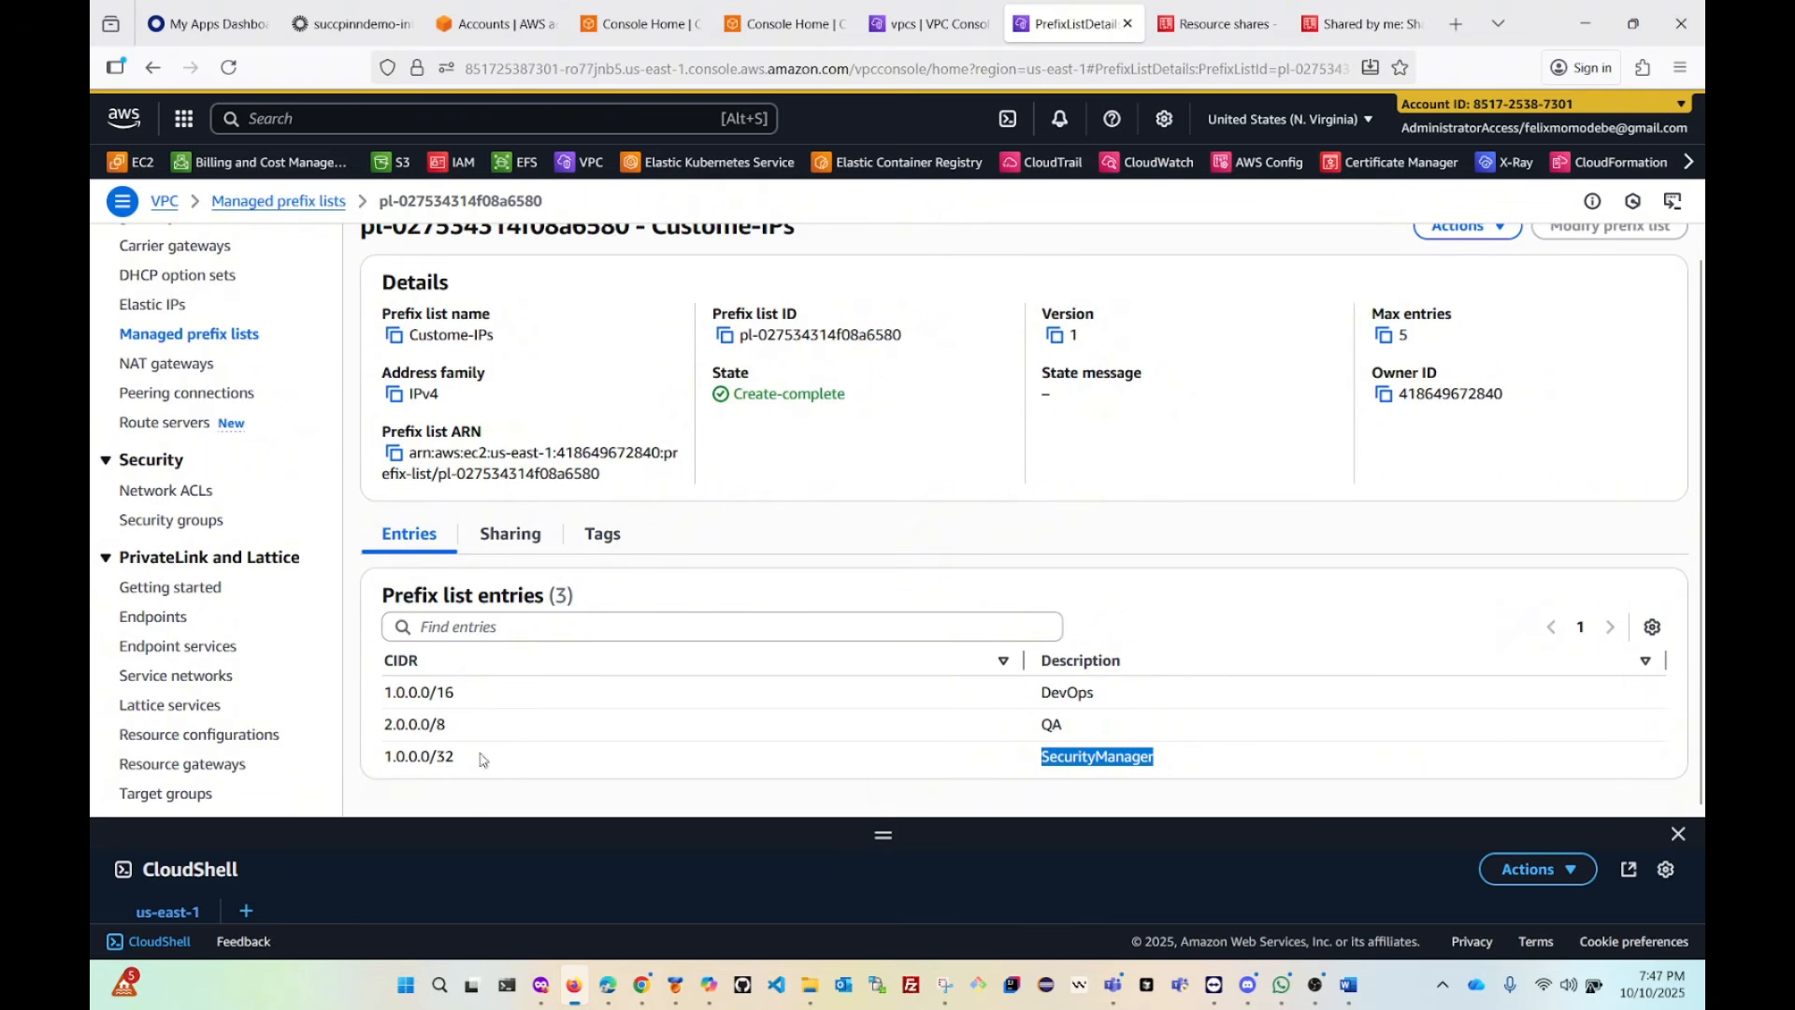
{"action": "left_click_drag", "start_coordinate": [470, 738], "coordinate": [382, 739]}
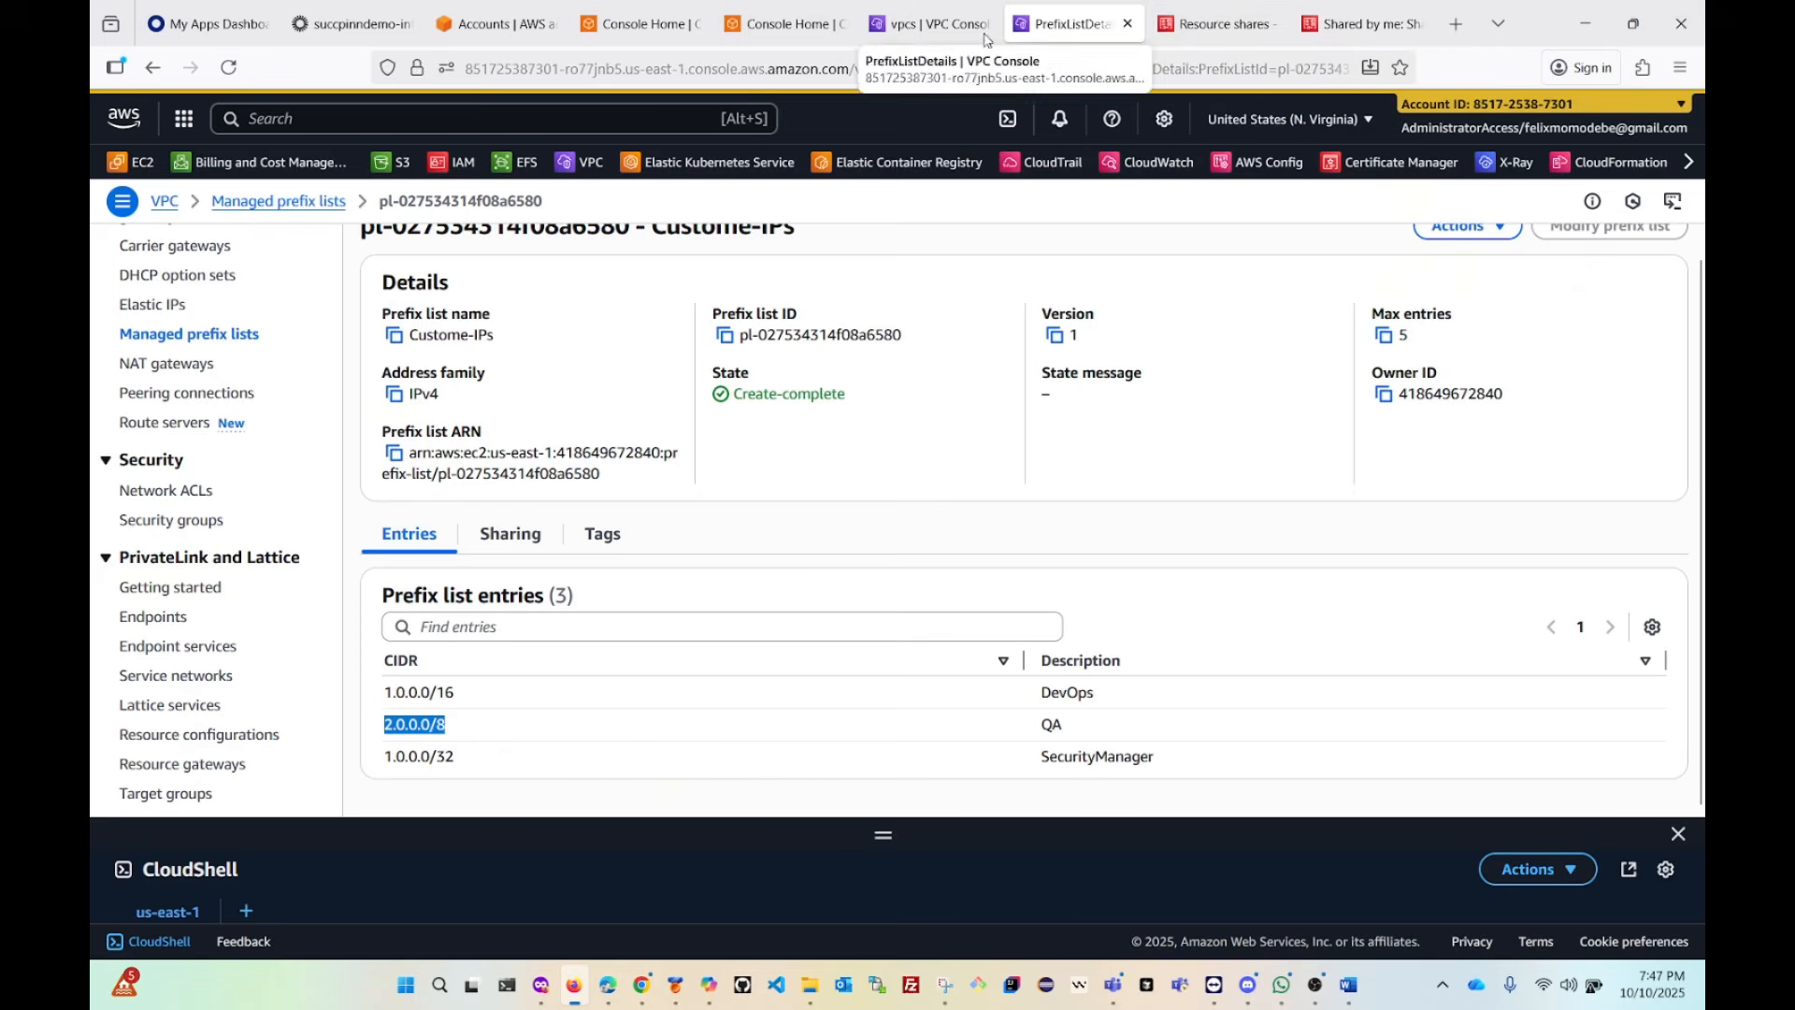
In the account that owns the Custome-IPs prefix list, remove its 2.0.0.0/8 QA entry, save the list and reload it.
{"action": "left_click", "coordinate": [783, 28]}
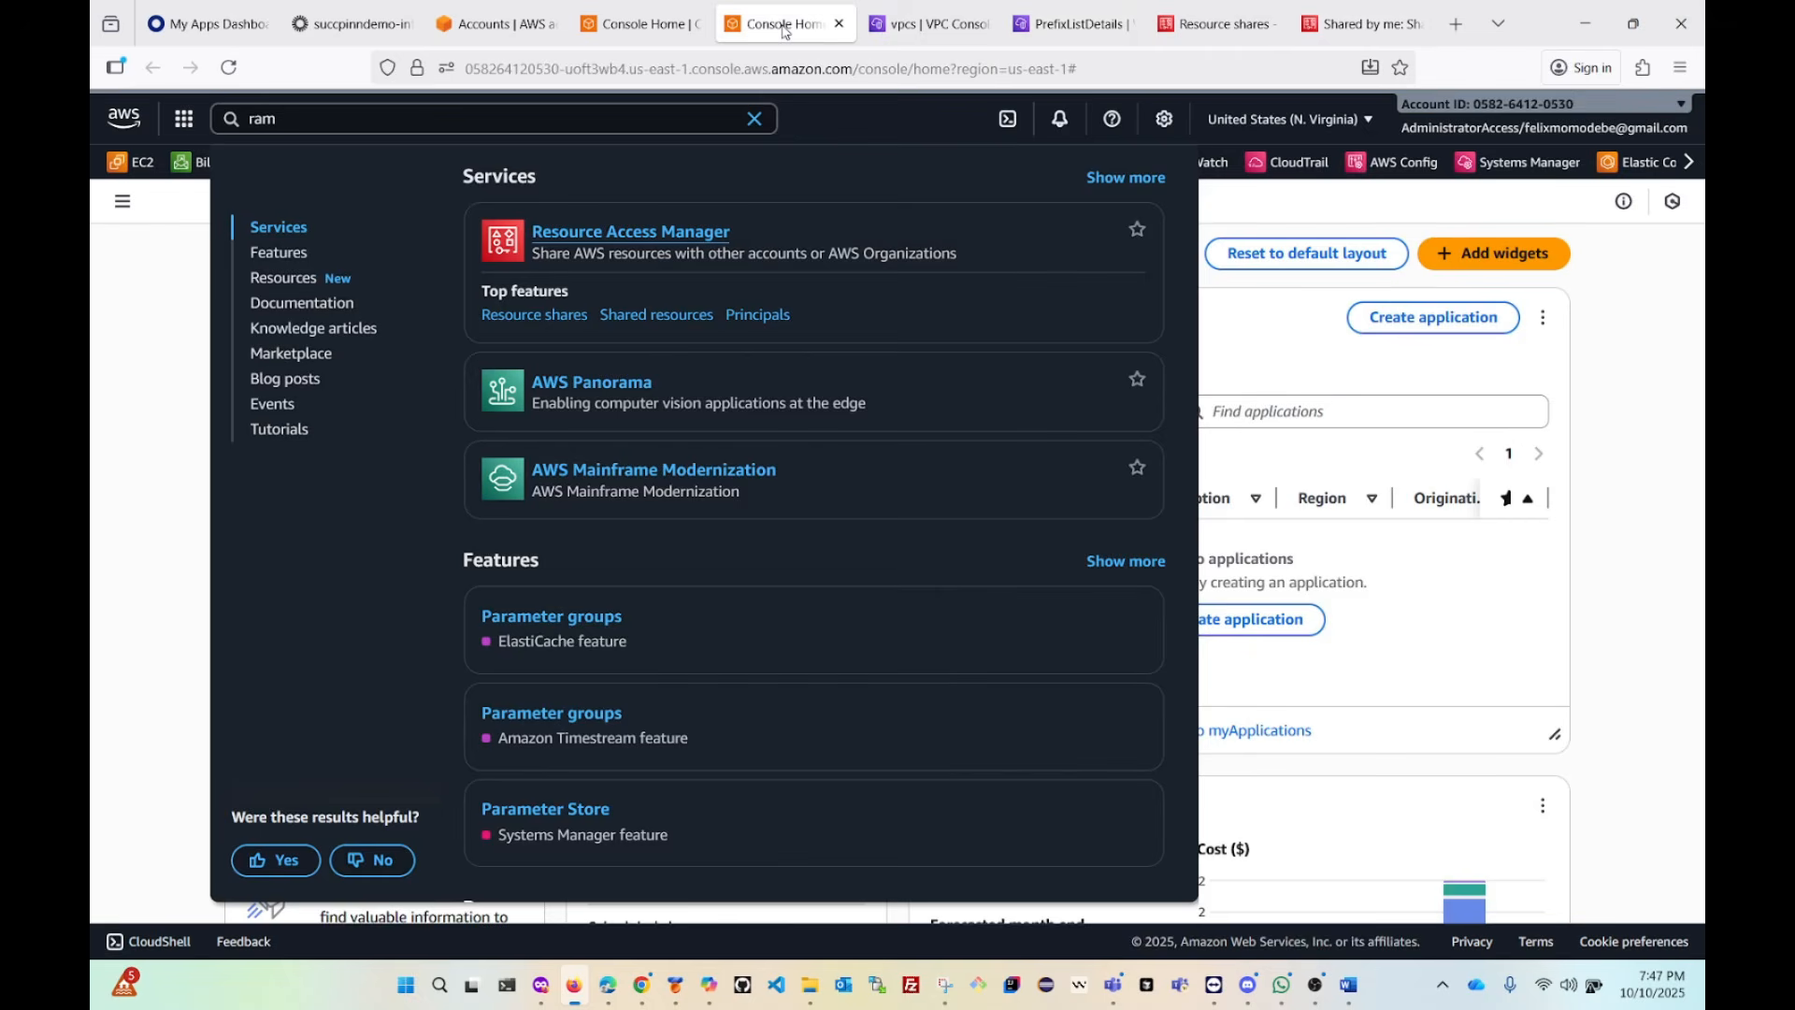
{"action": "left_click", "coordinate": [645, 25]}
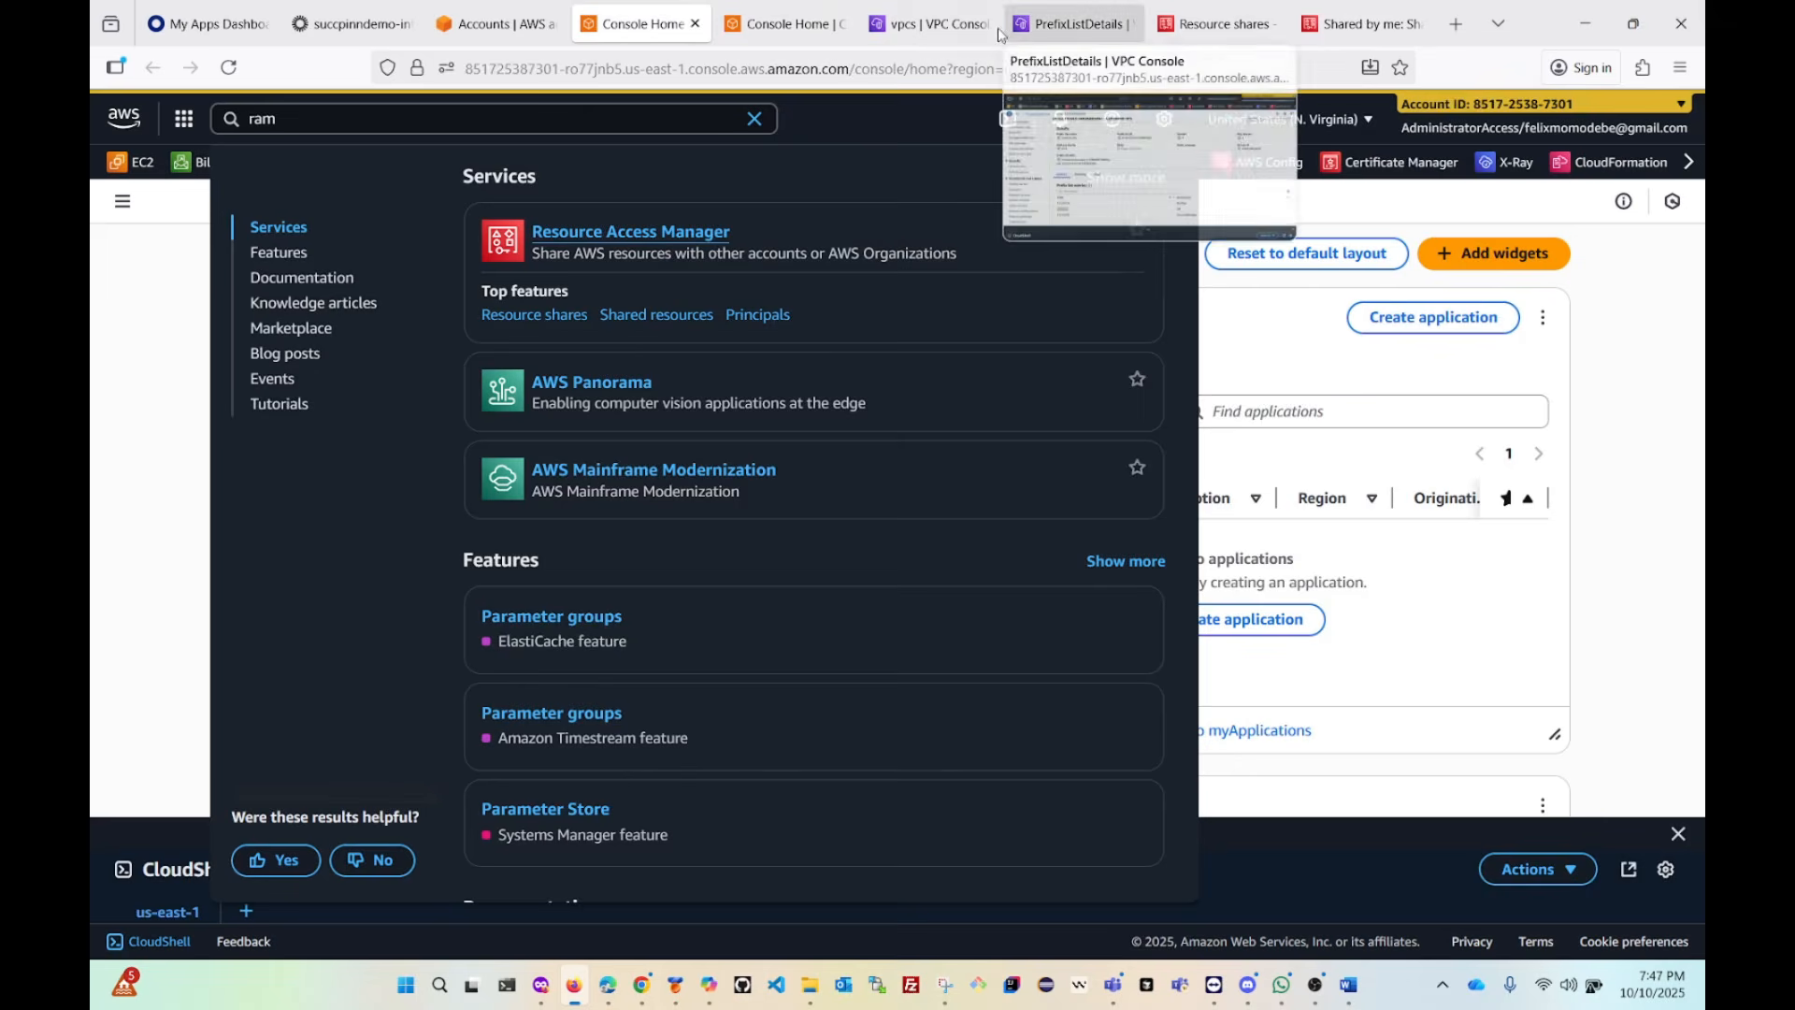
{"action": "left_click", "coordinate": [934, 26]}
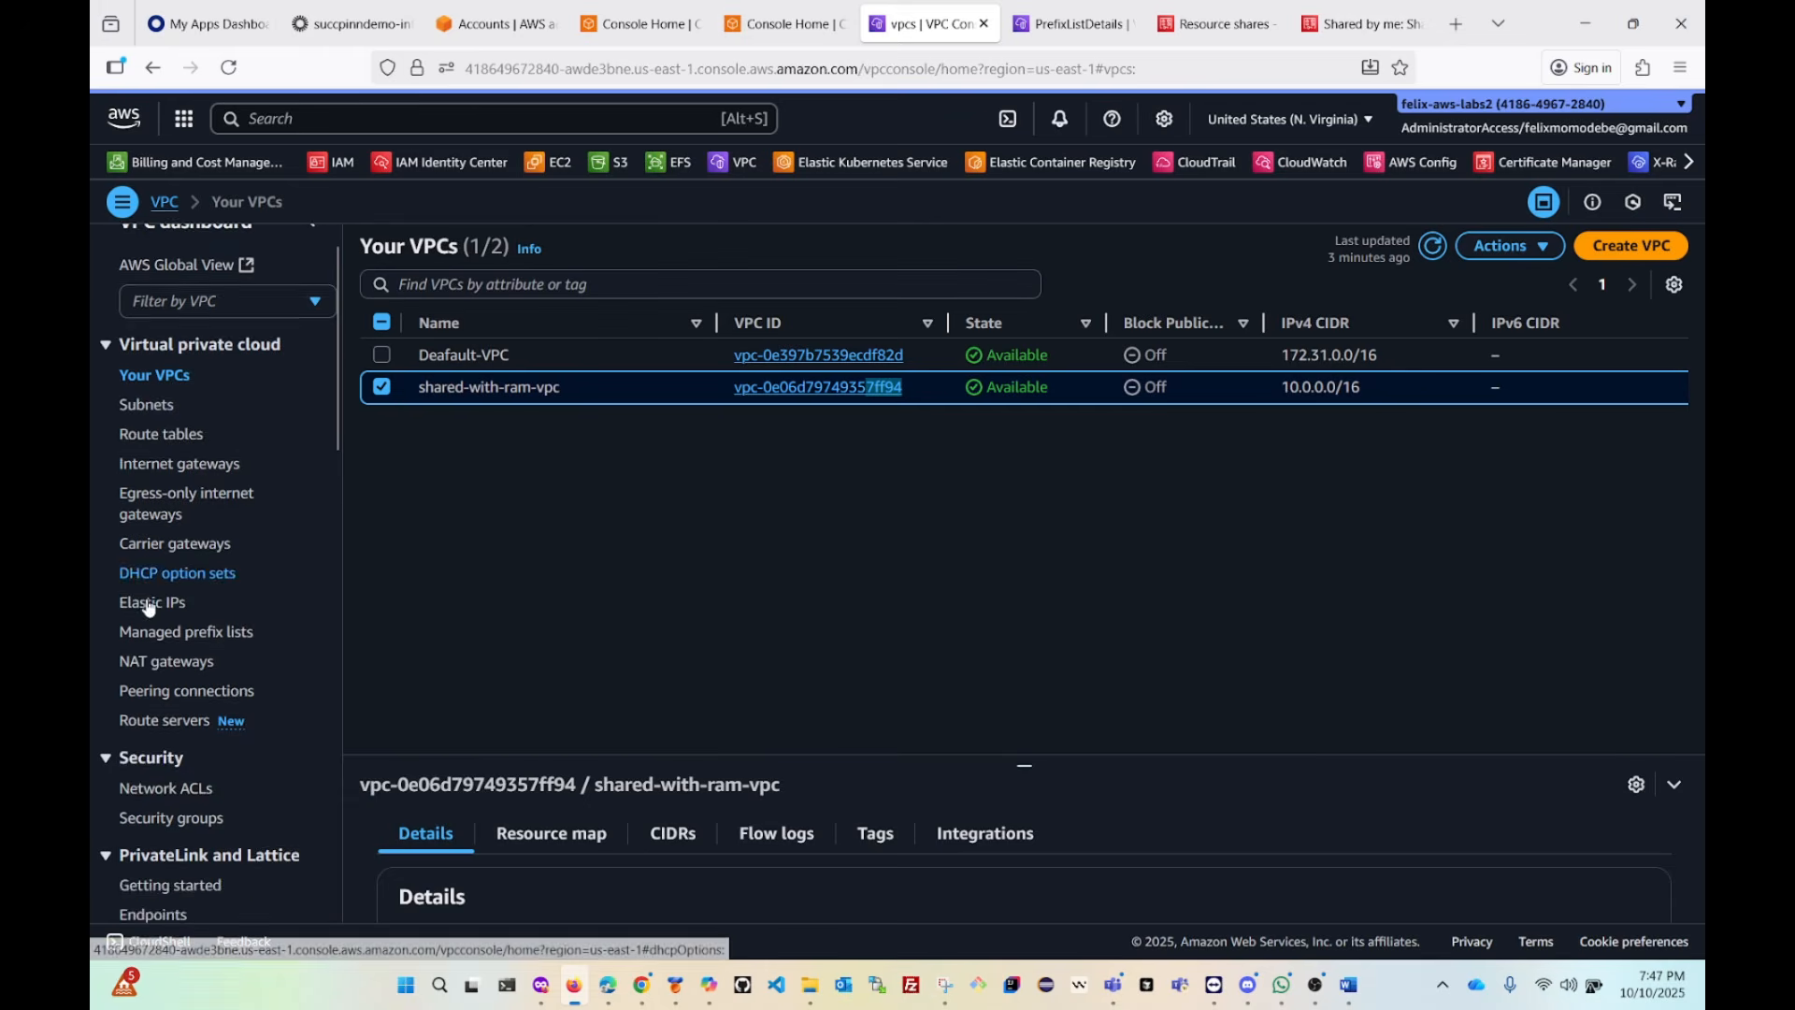
{"action": "scroll", "coordinate": [186, 579], "scroll_direction": "down", "scroll_amount": 3}
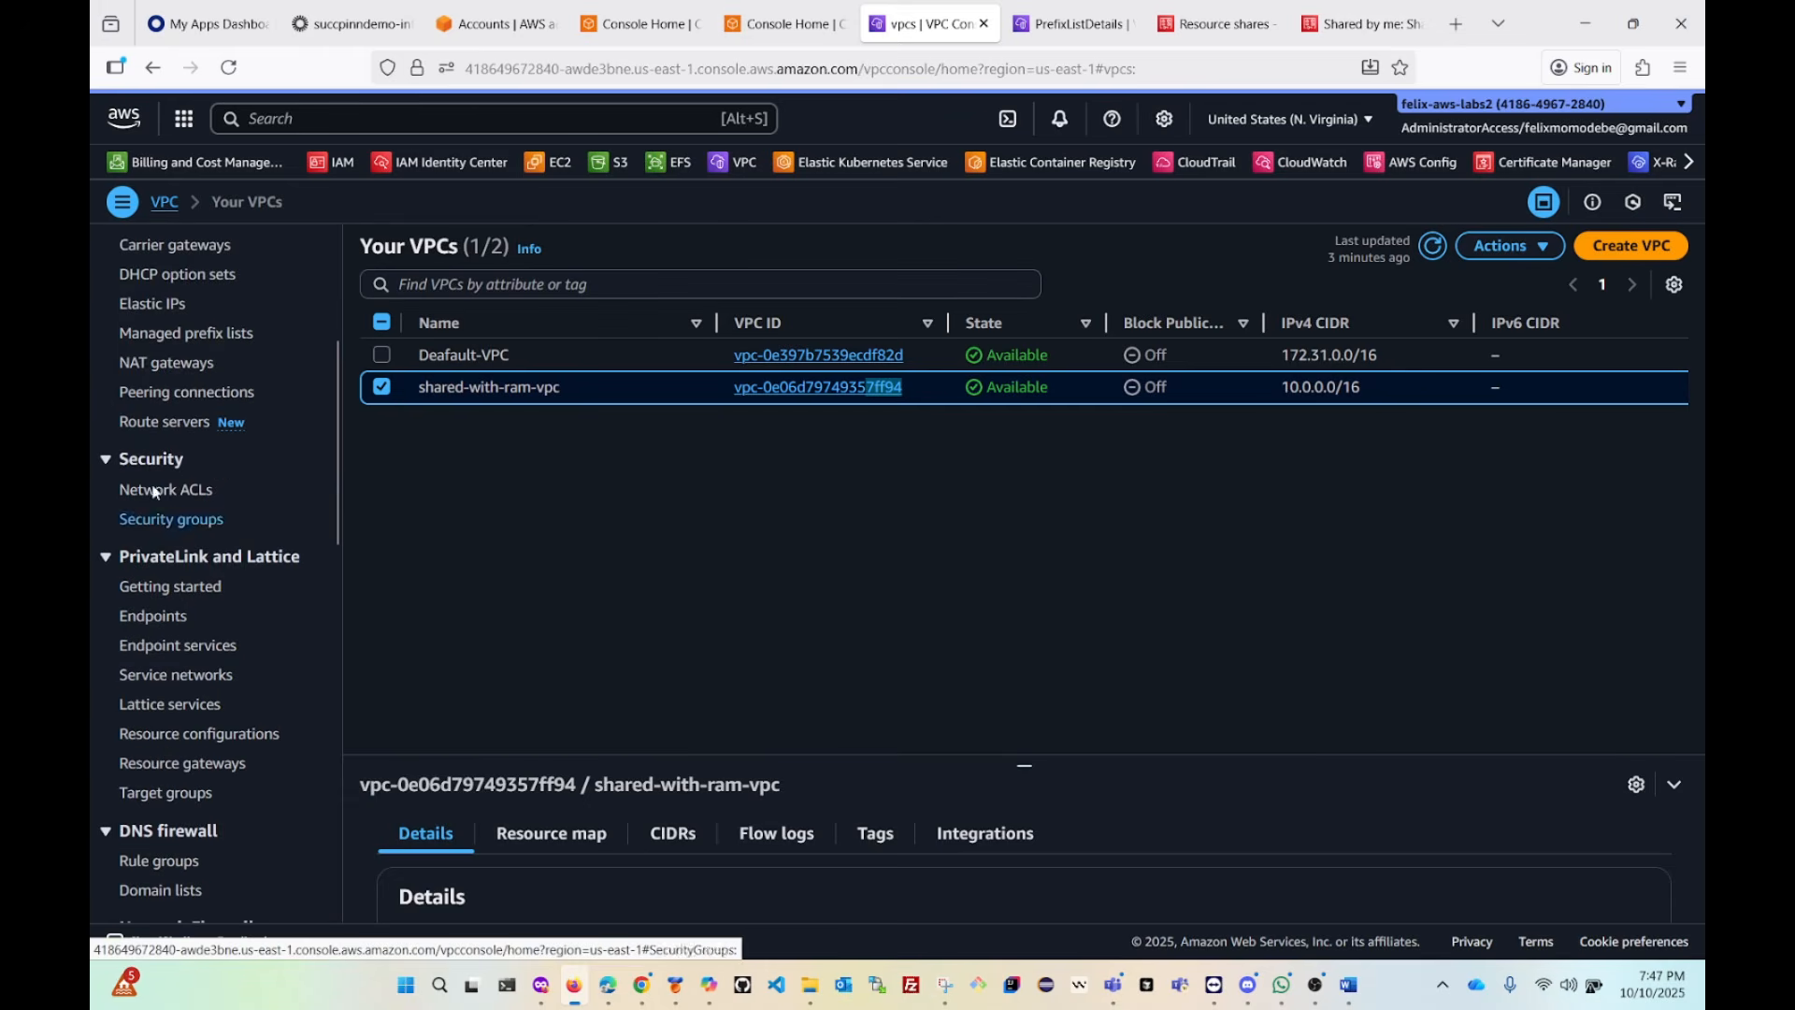
{"action": "left_click", "coordinate": [168, 342]}
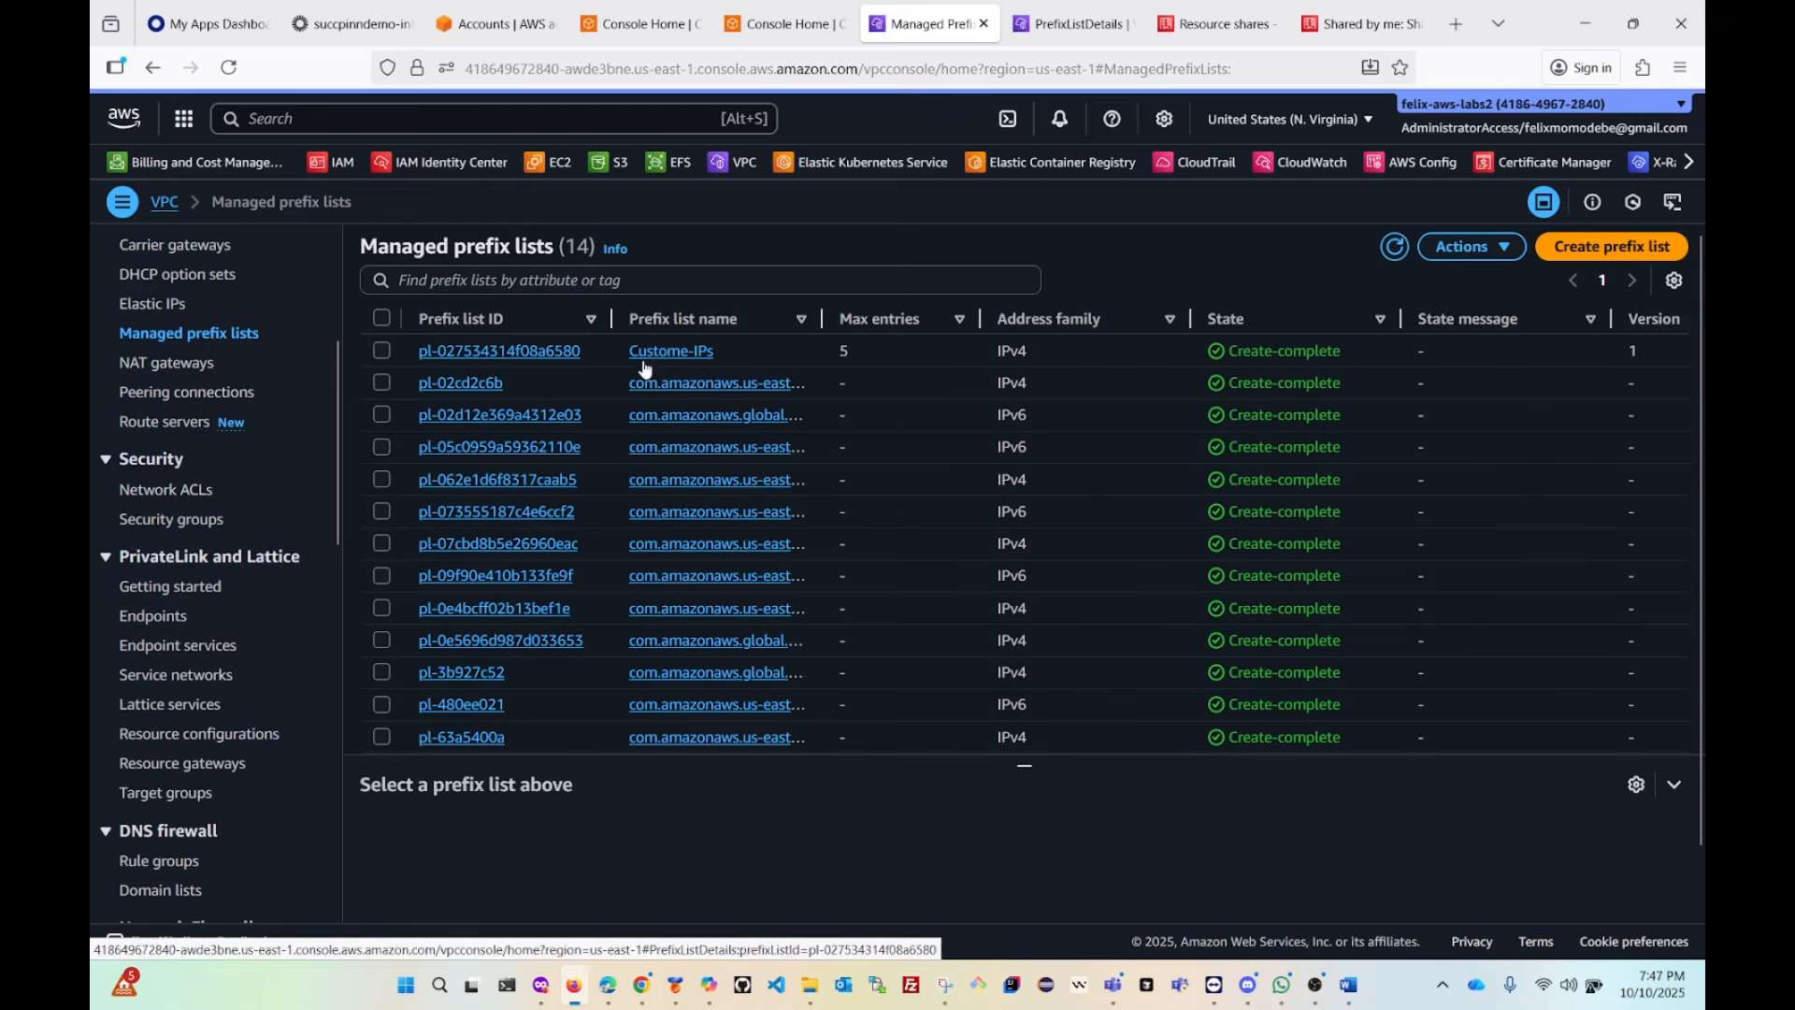
{"action": "left_click", "coordinate": [497, 364]}
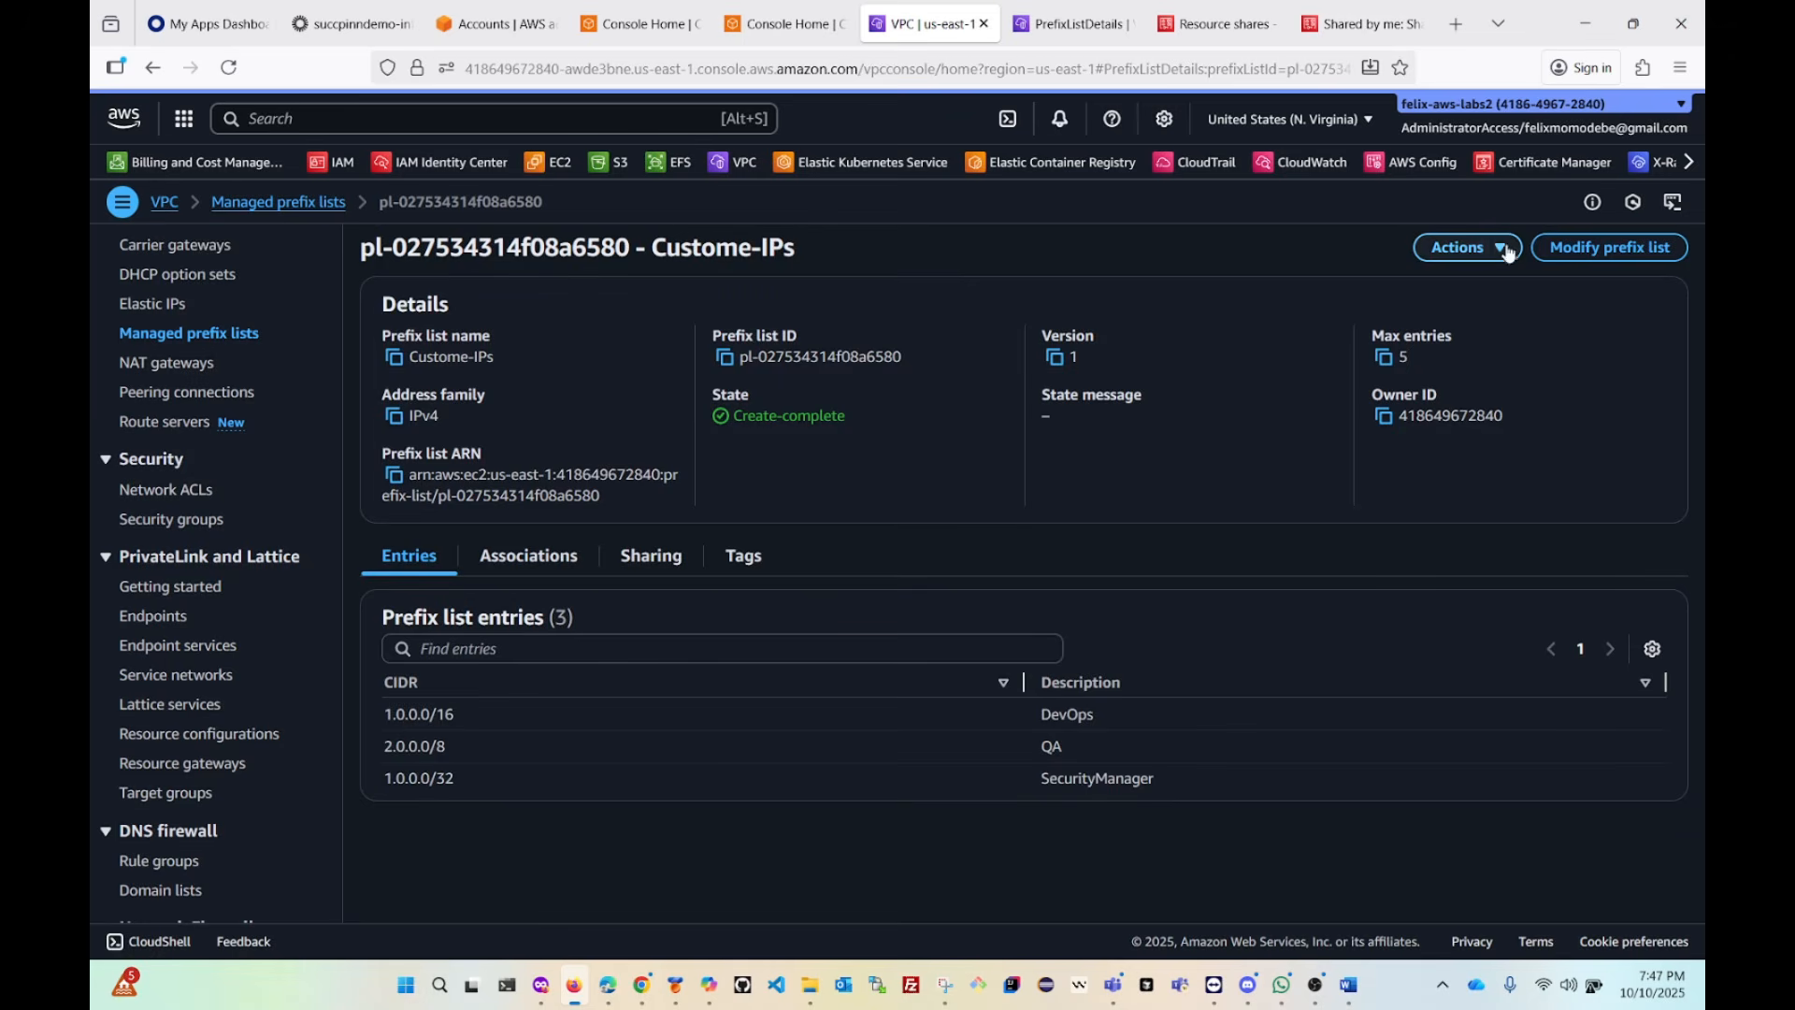
{"action": "left_click", "coordinate": [1592, 248]}
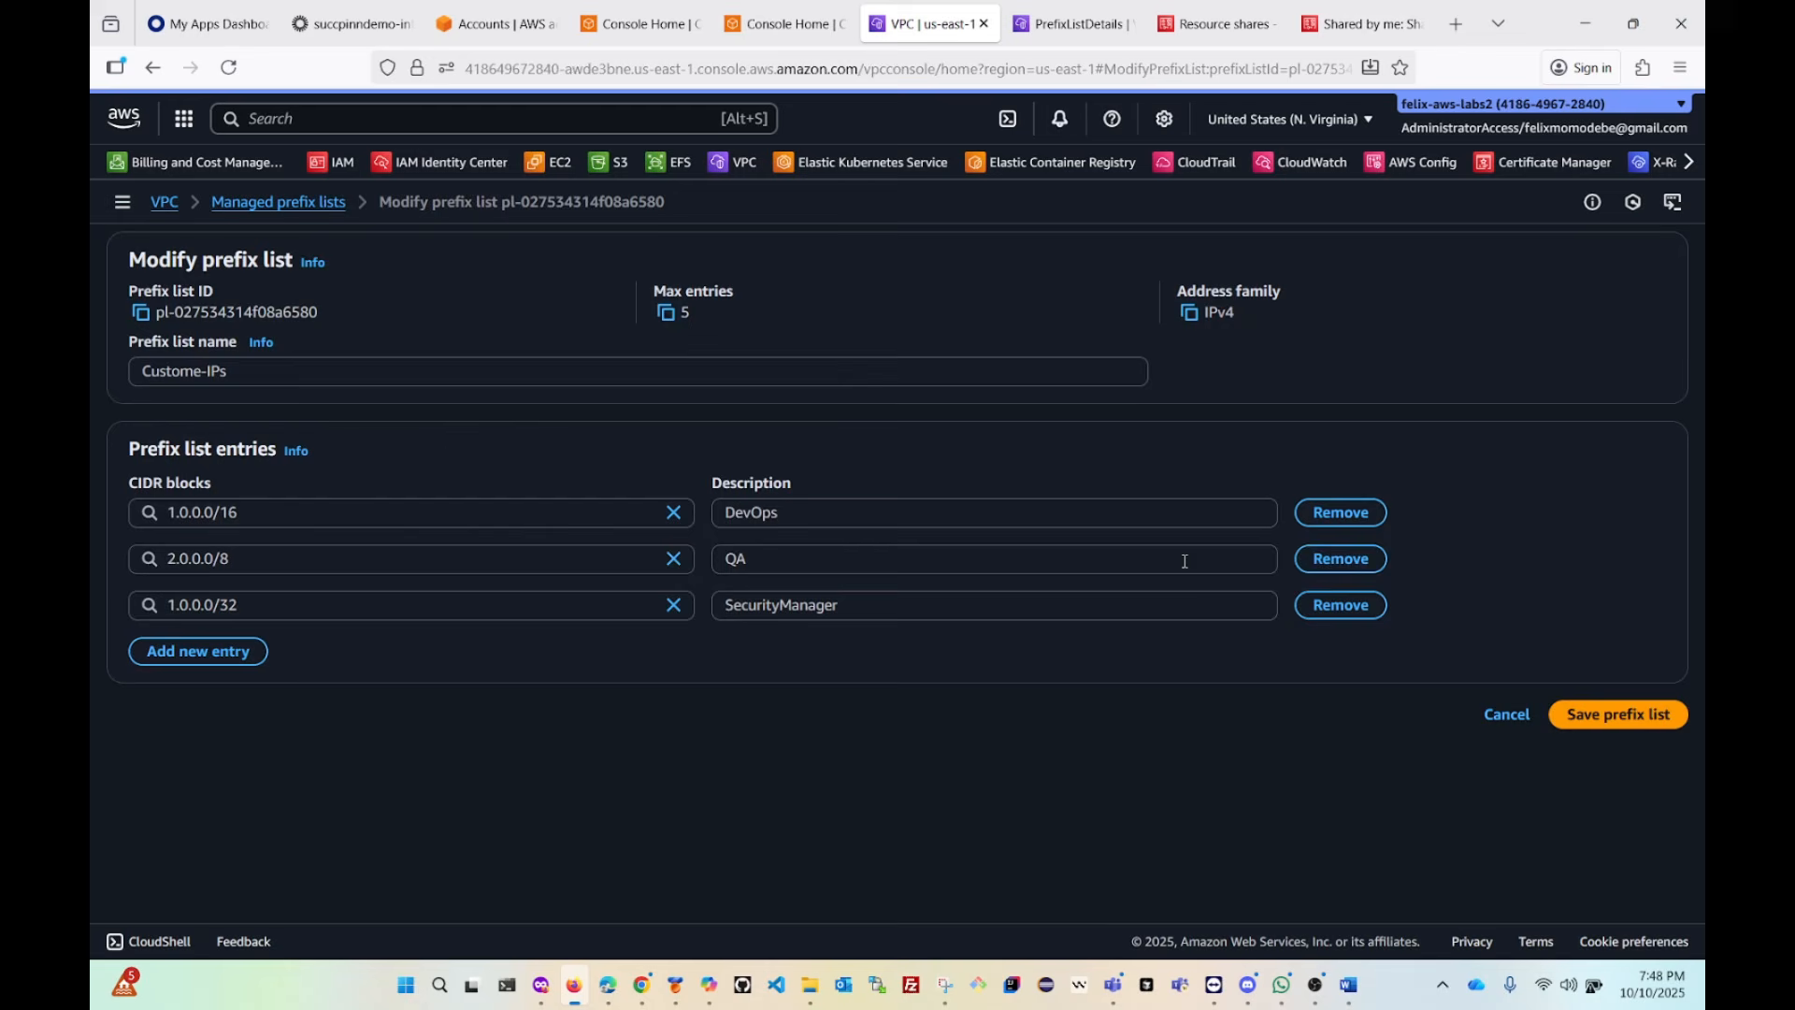
{"action": "left_click", "coordinate": [1341, 559]}
{"action": "left_click", "coordinate": [1612, 677]}
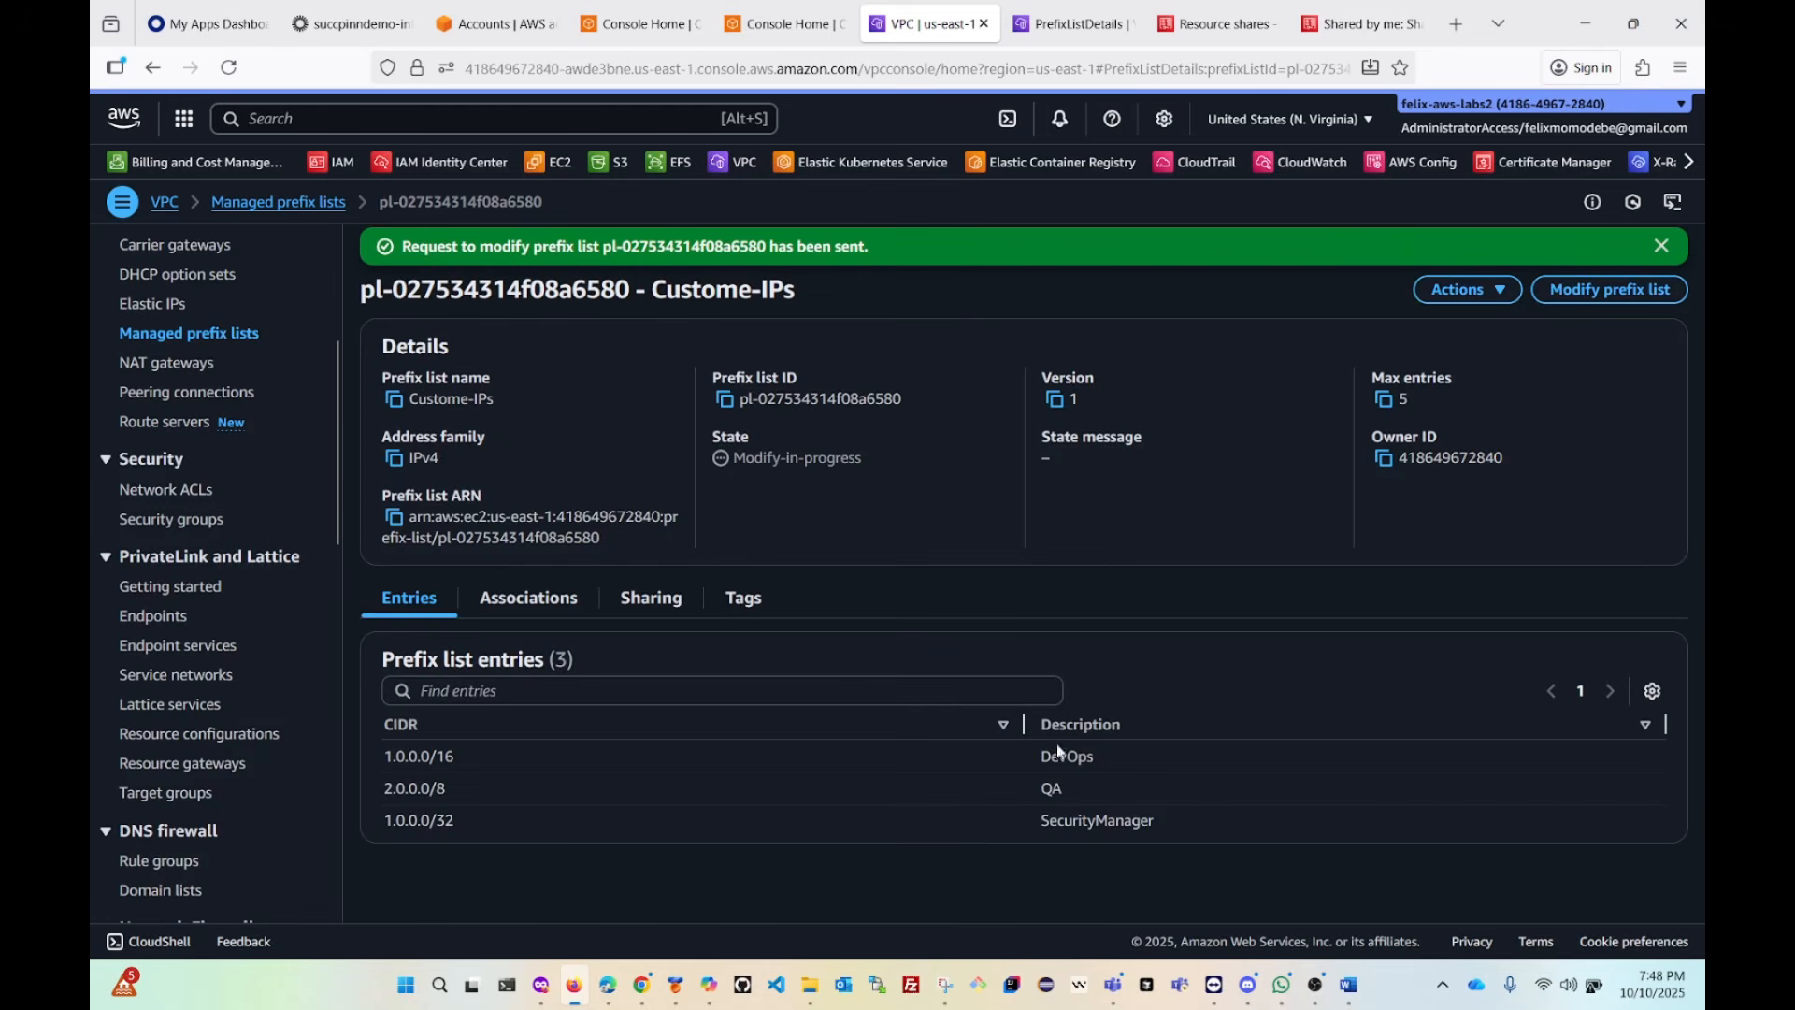
{"action": "left_click", "coordinate": [225, 72]}
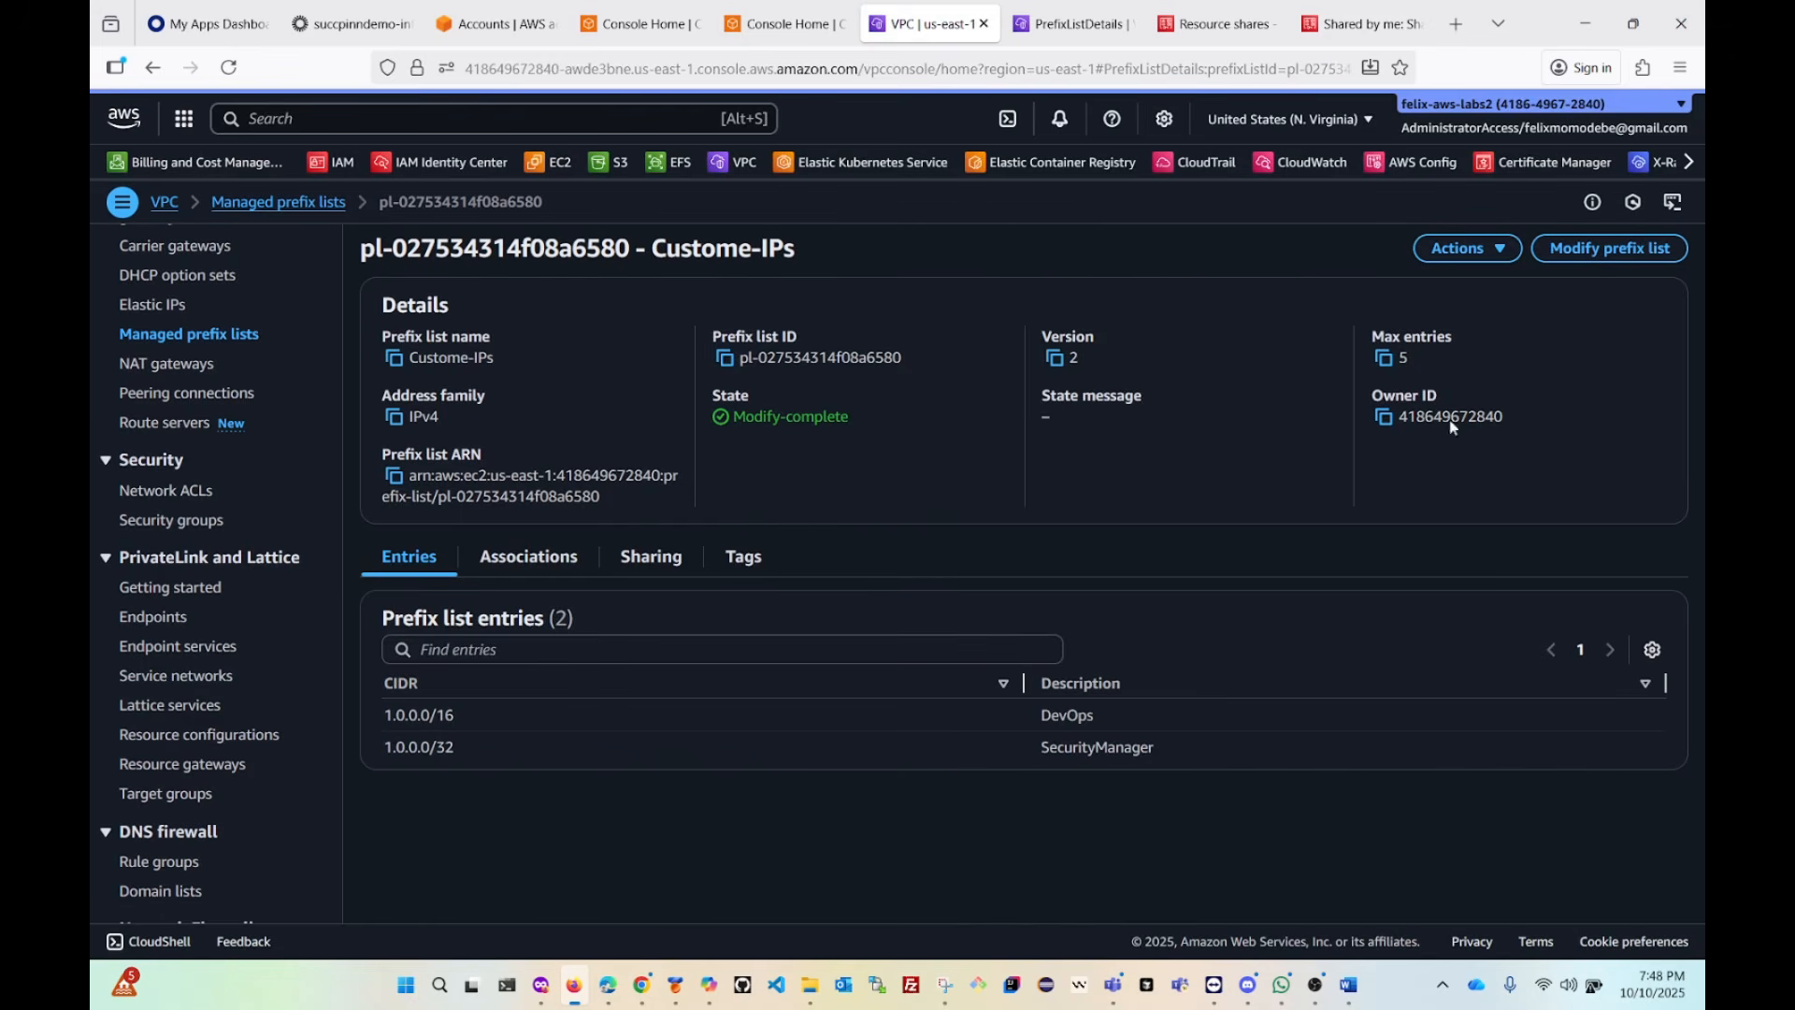
Return to the member account's view of the Custome-IPs prefix list and reload it to check the shared entries.
{"action": "left_click", "coordinate": [795, 28]}
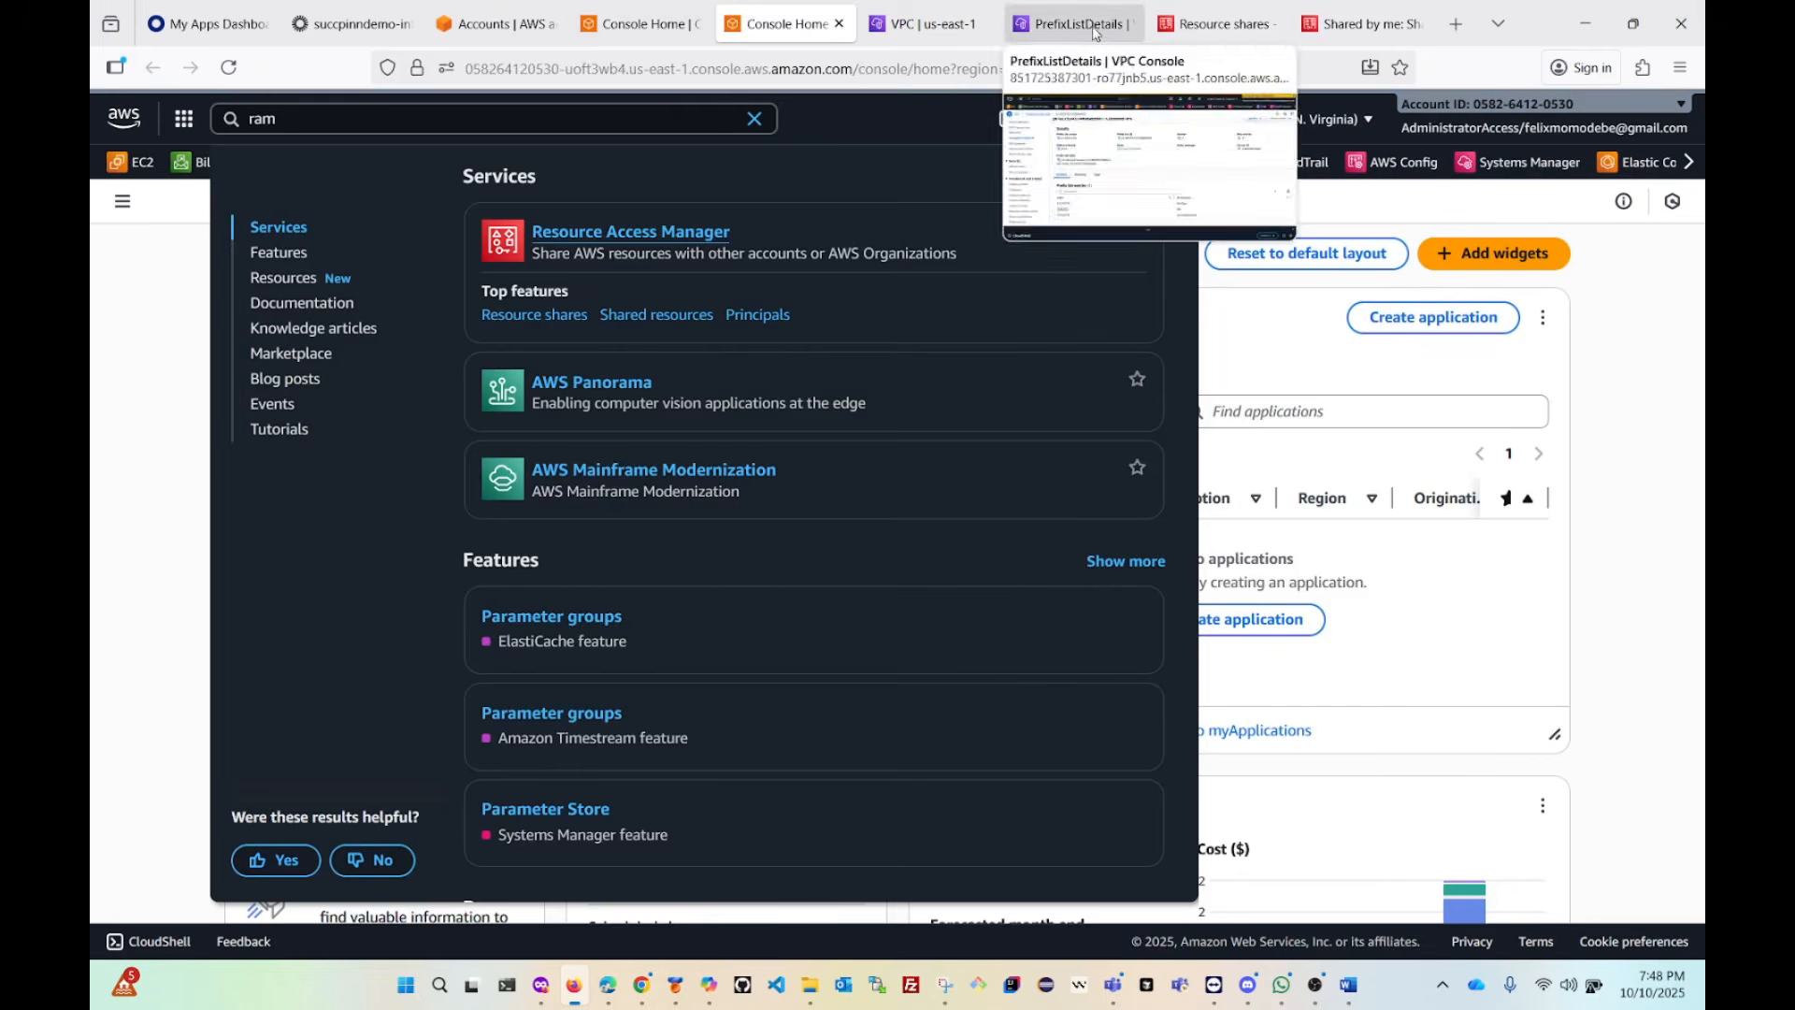
{"action": "left_click", "coordinate": [1310, 33]}
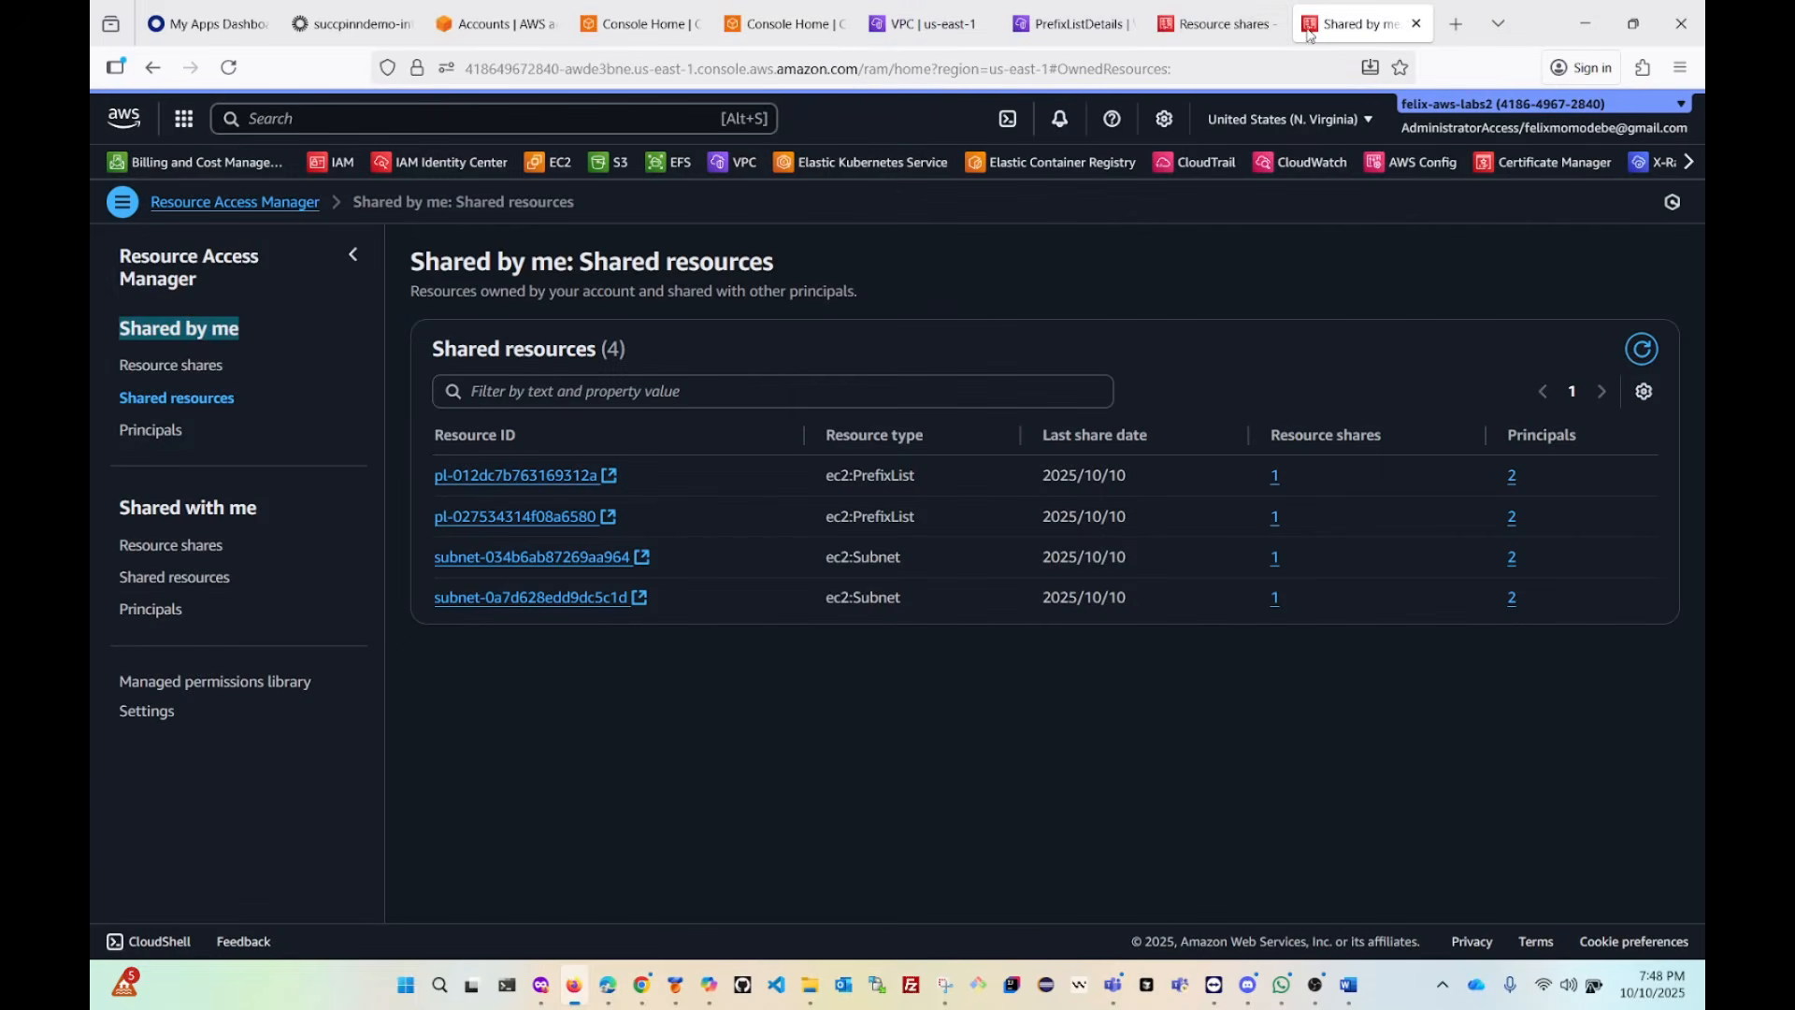
{"action": "left_click", "coordinate": [1215, 24]}
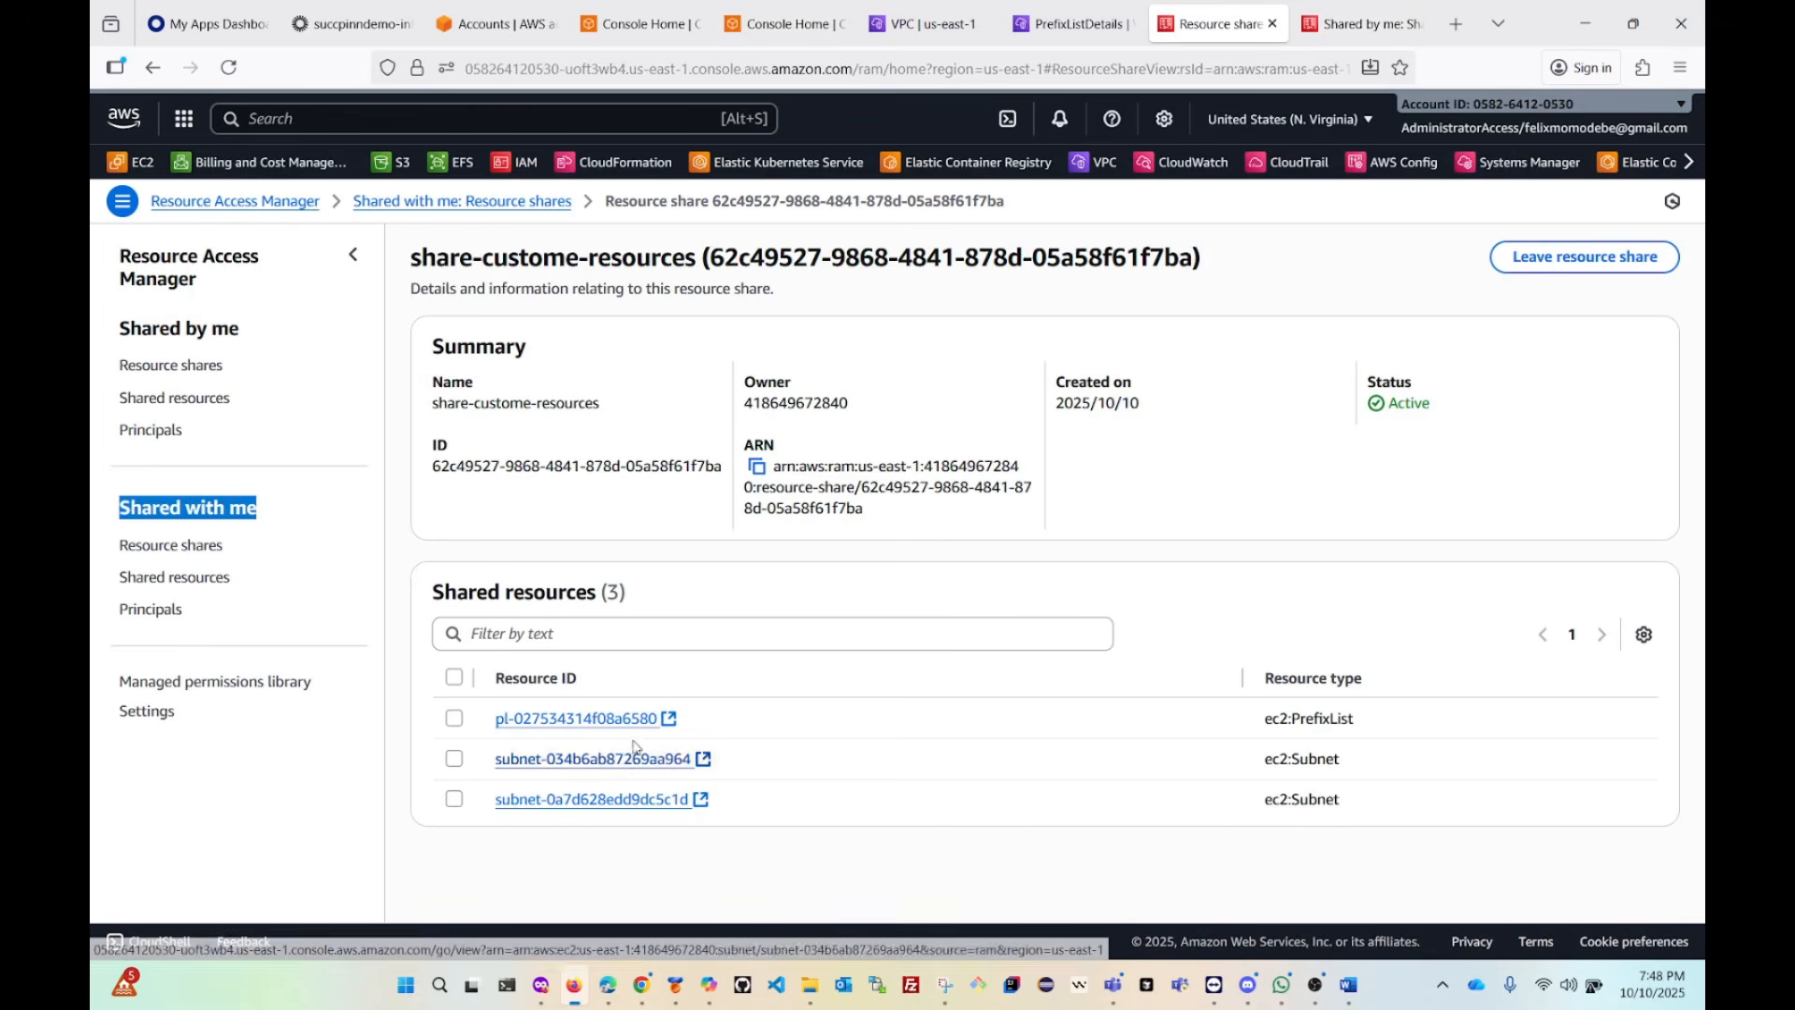
{"action": "left_click", "coordinate": [1073, 31]}
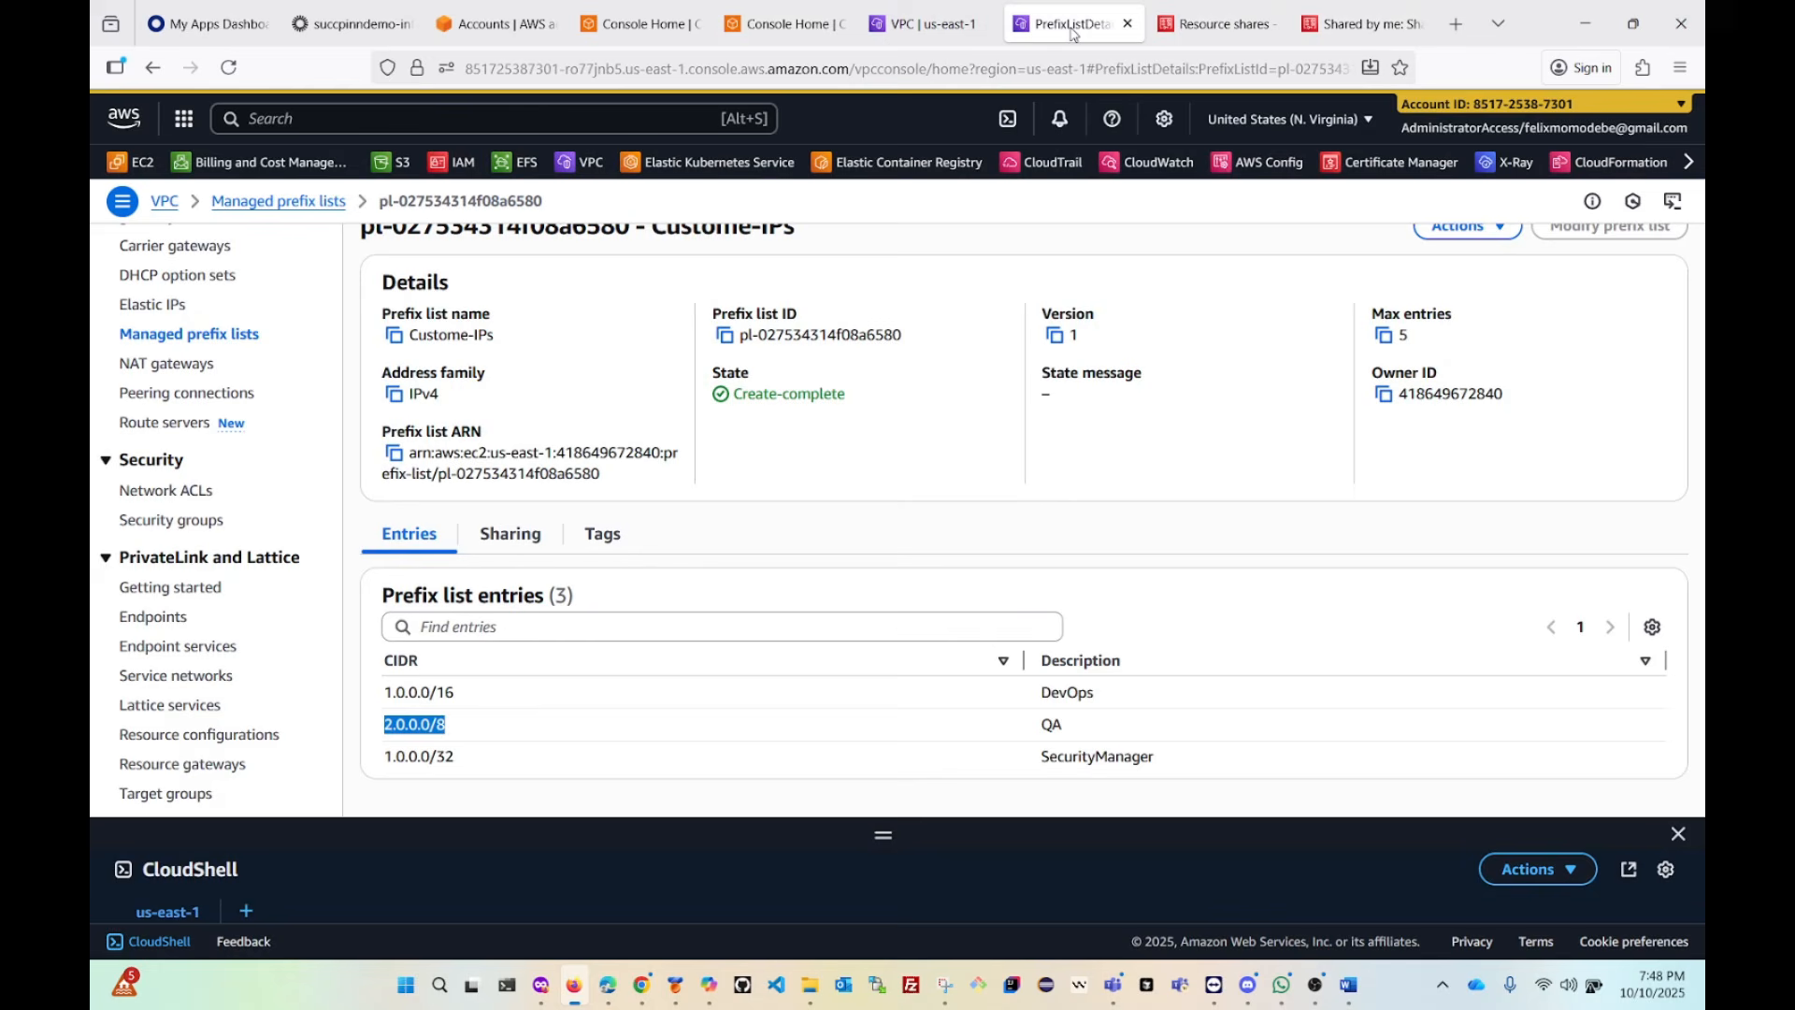
{"action": "left_click", "coordinate": [488, 732]}
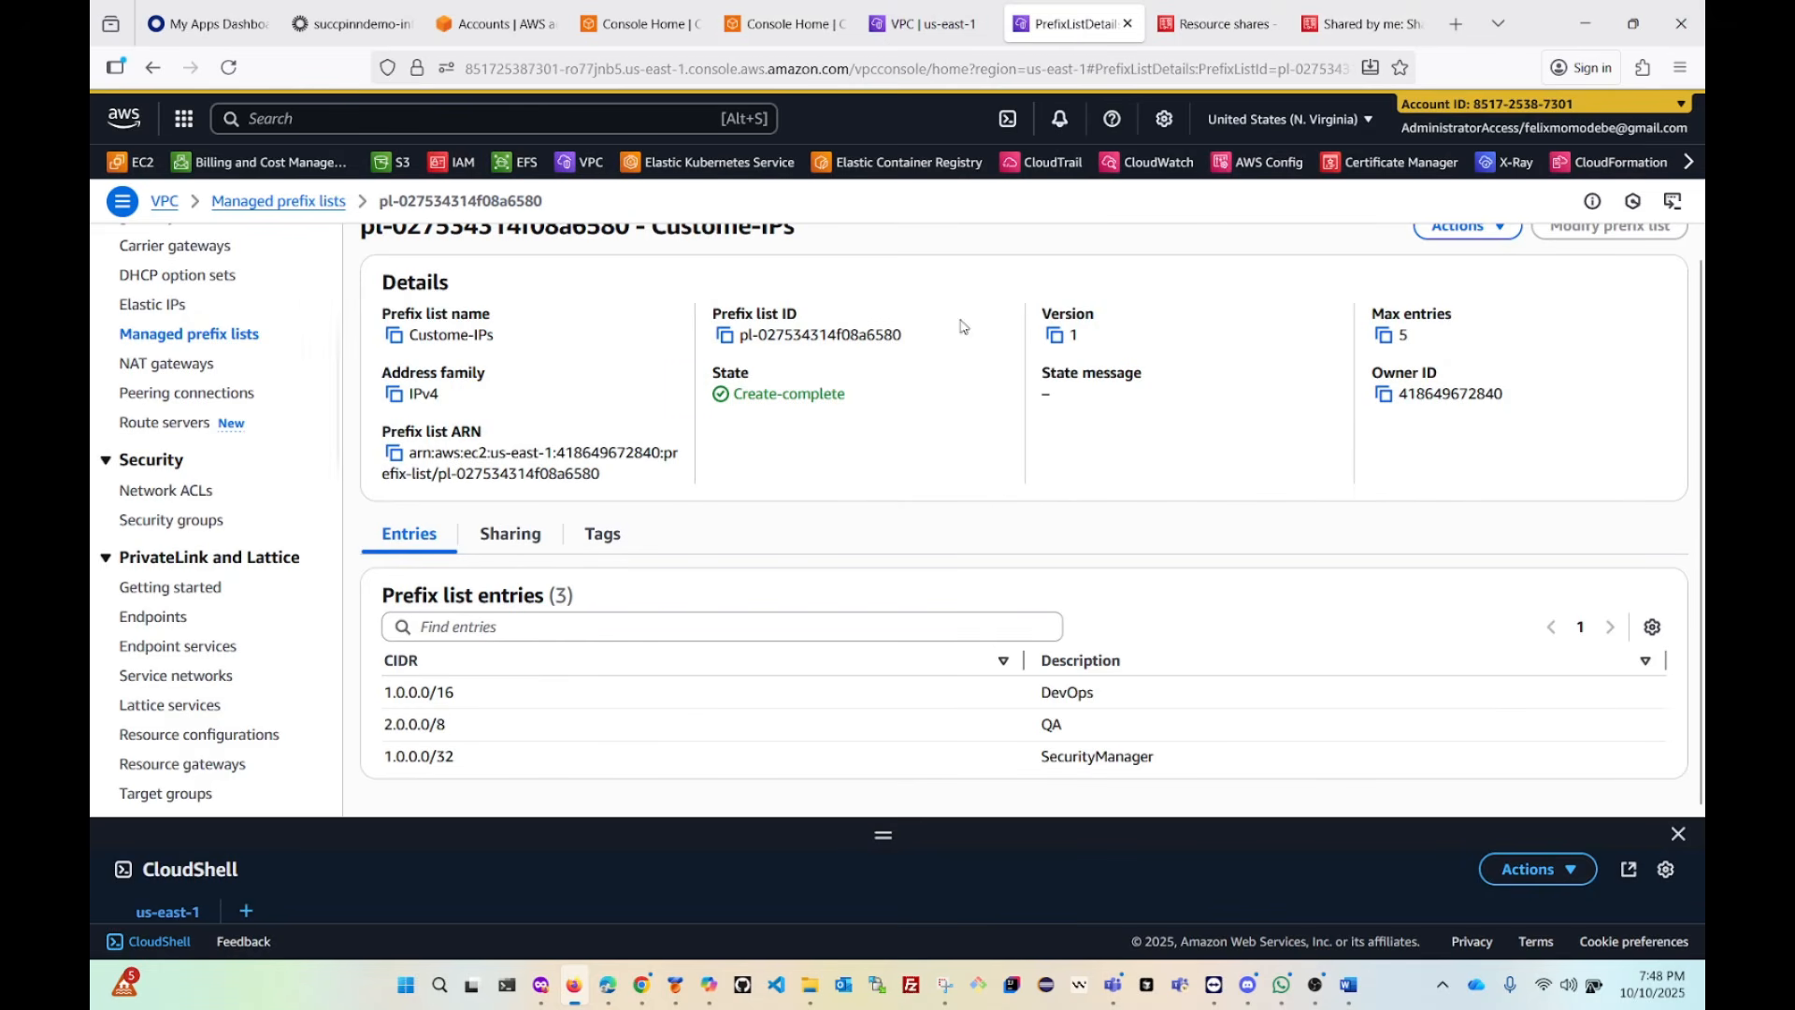
{"action": "scroll", "coordinate": [991, 524], "scroll_direction": "up", "scroll_amount": 1}
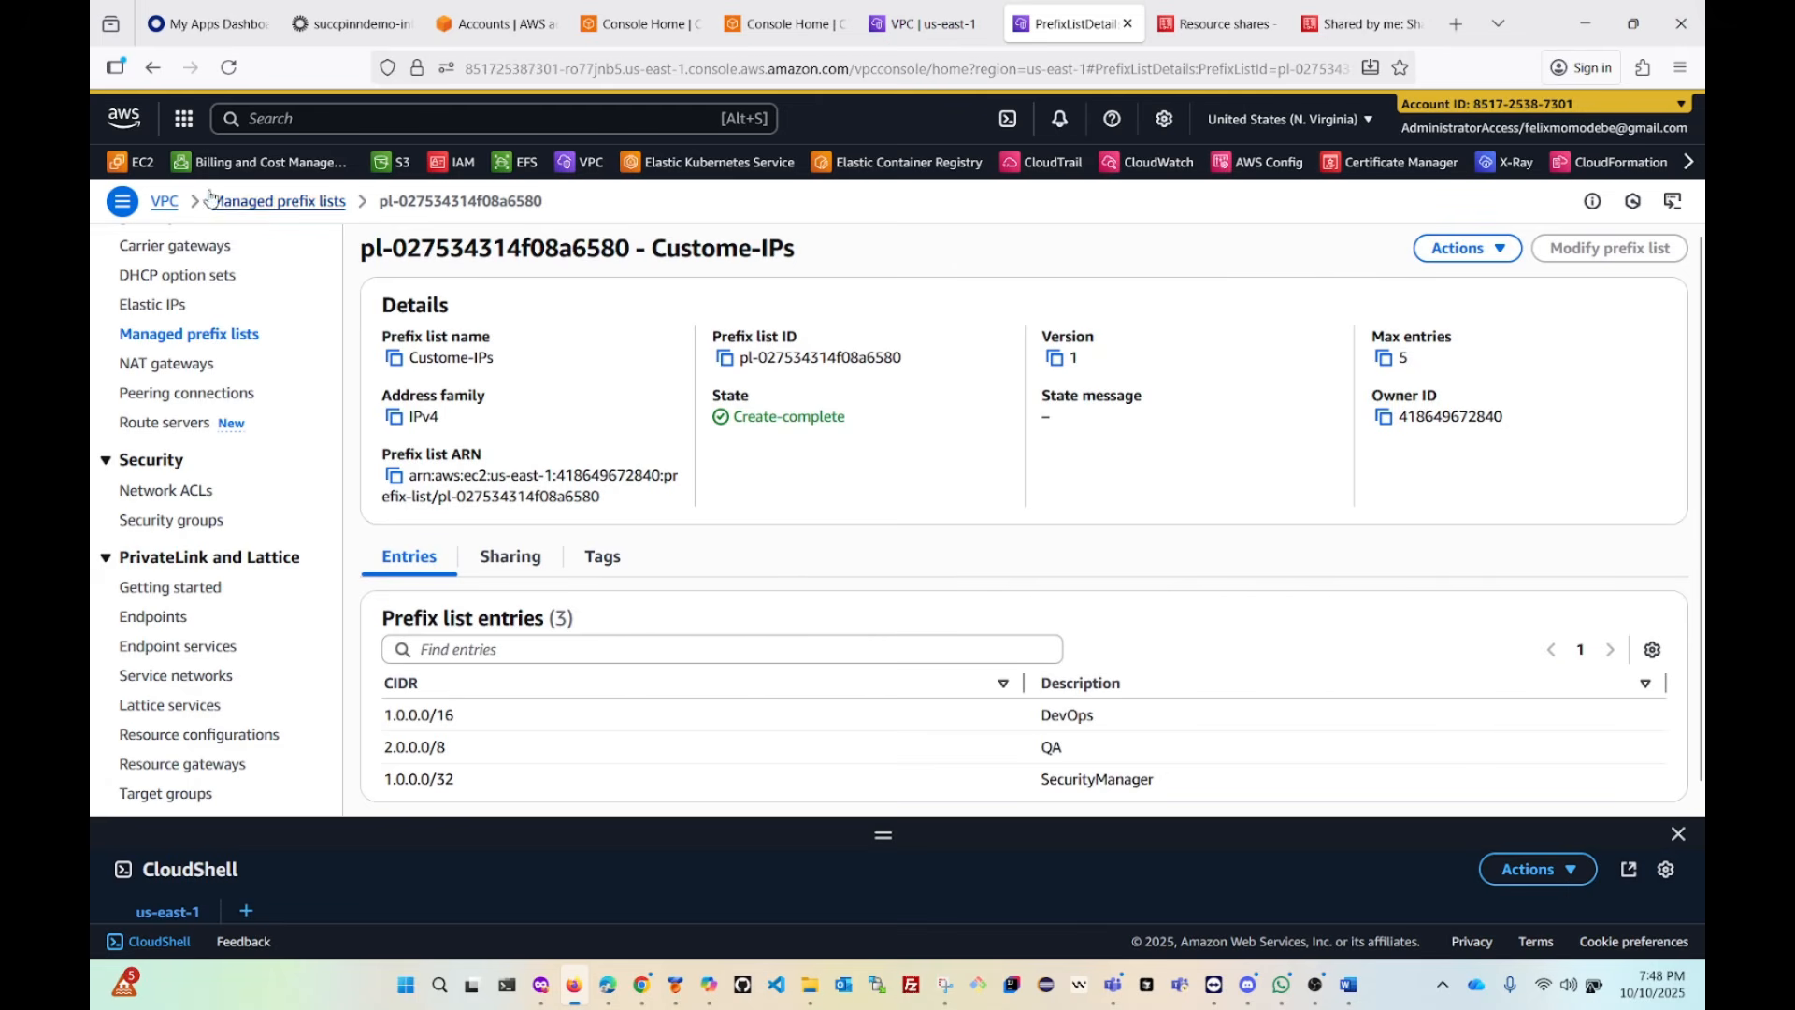
{"action": "left_click", "coordinate": [229, 67]}
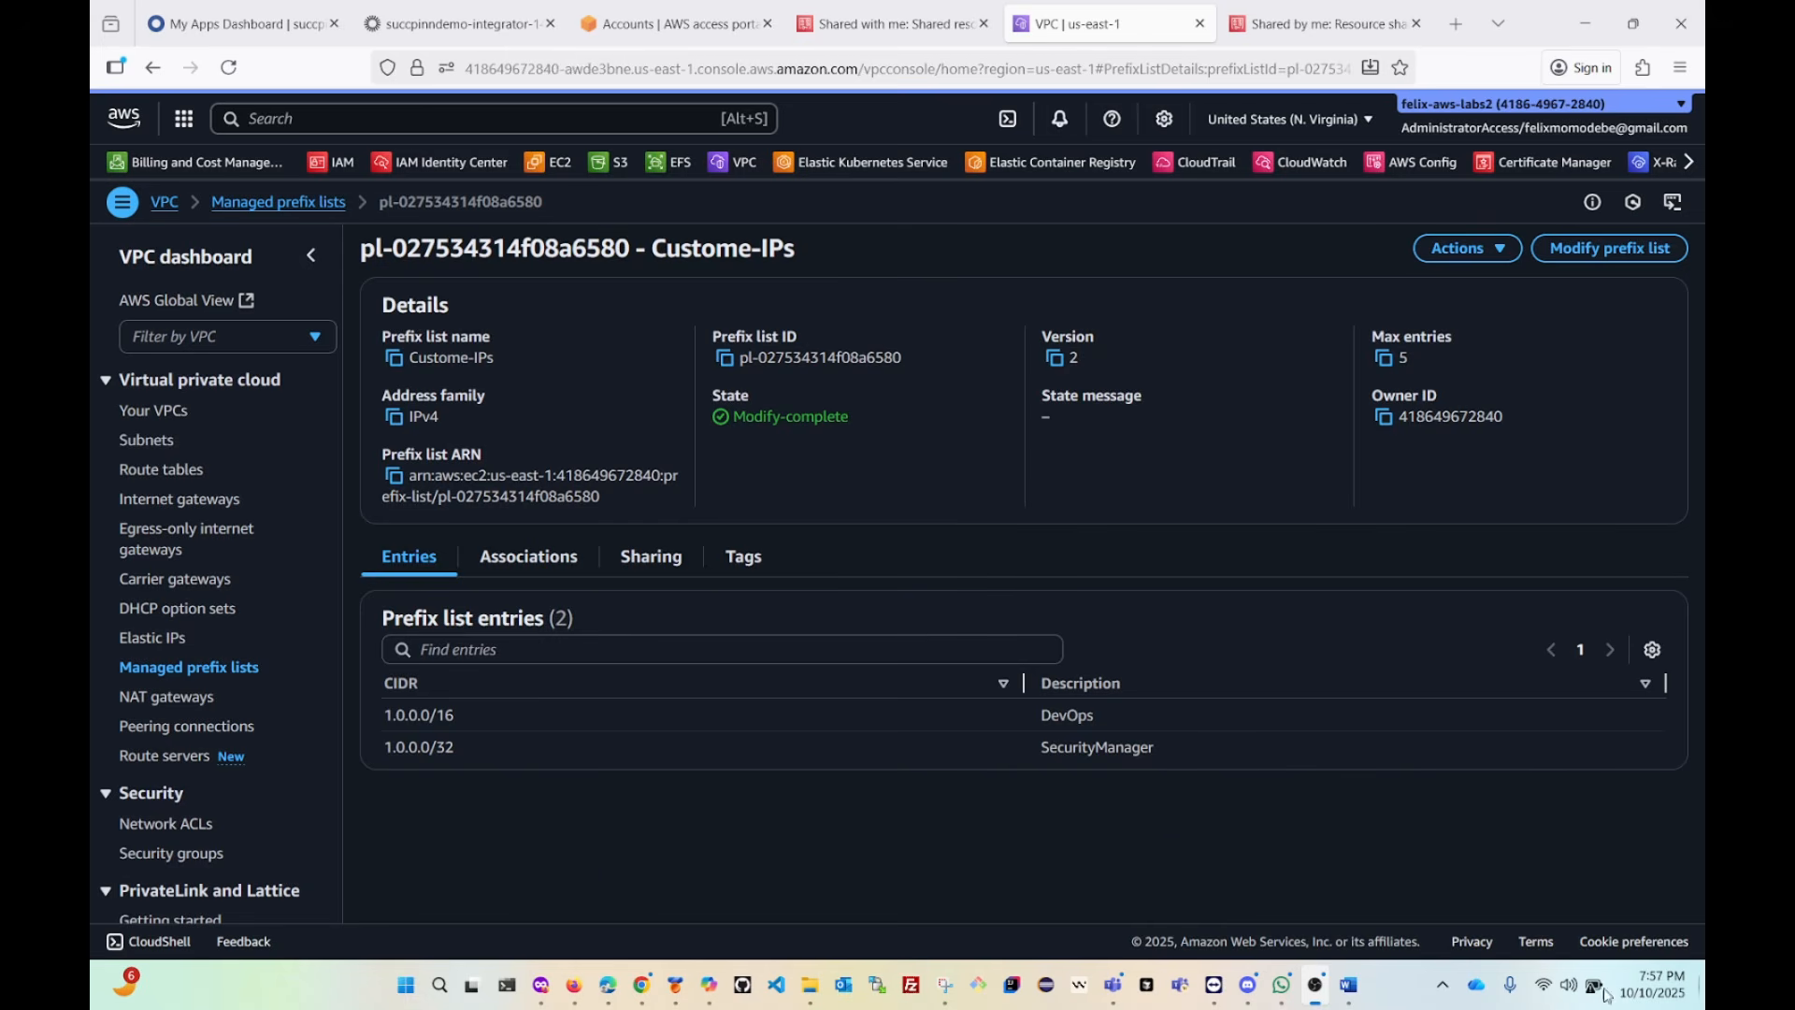
Switch to the AWS access portal in the private browsing window, closing the EC2 dashboard and collapsing the MasterController account.
{"action": "left_click", "coordinate": [541, 985]}
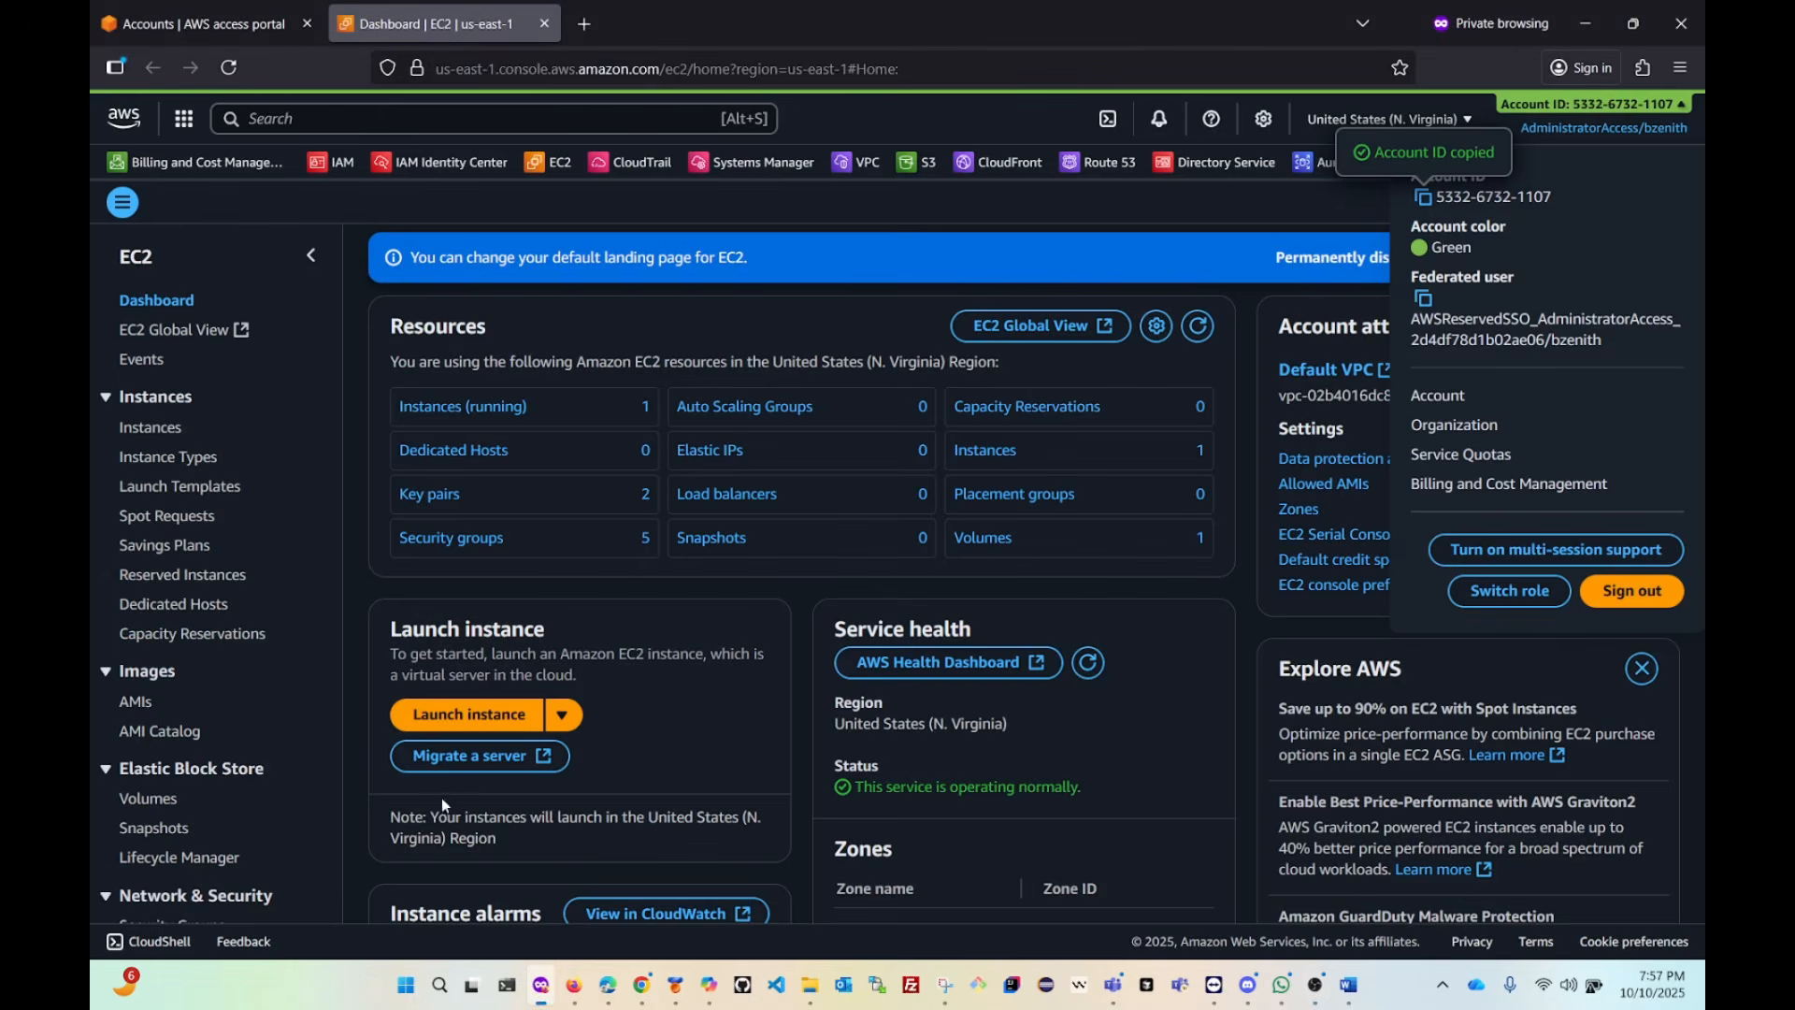
{"action": "left_click", "coordinate": [222, 26]}
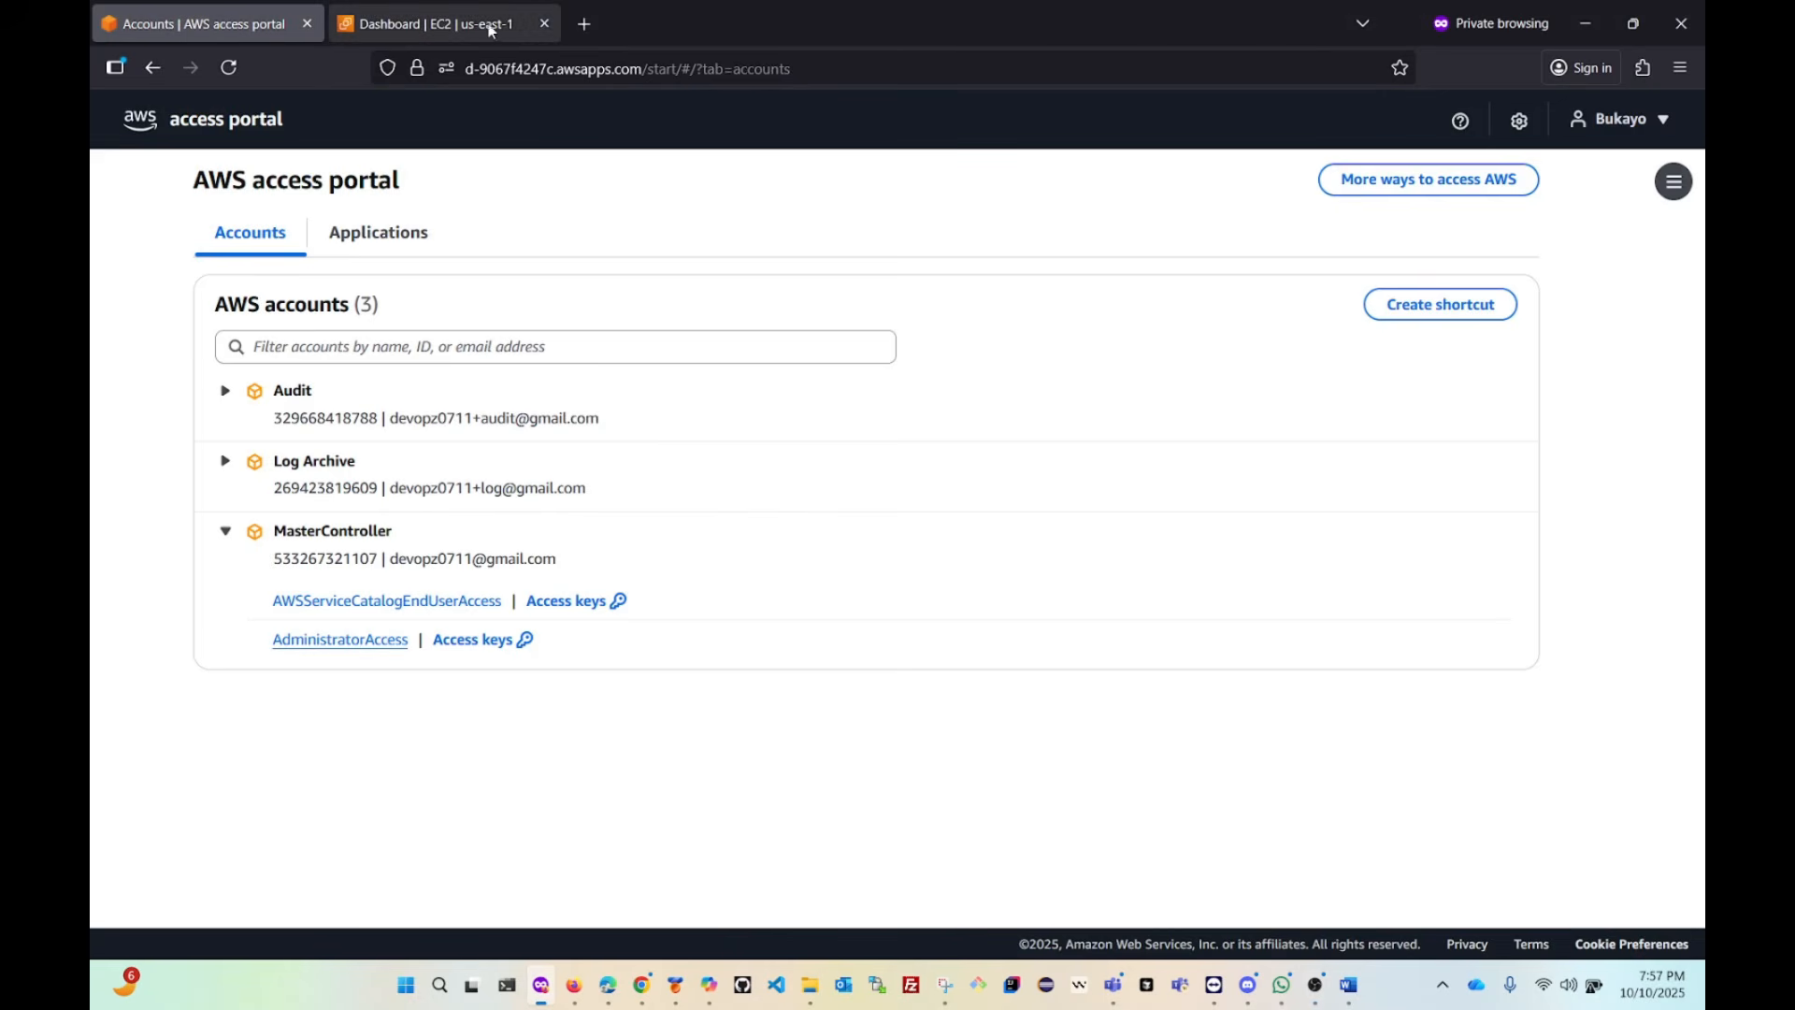
{"action": "left_click", "coordinate": [544, 24]}
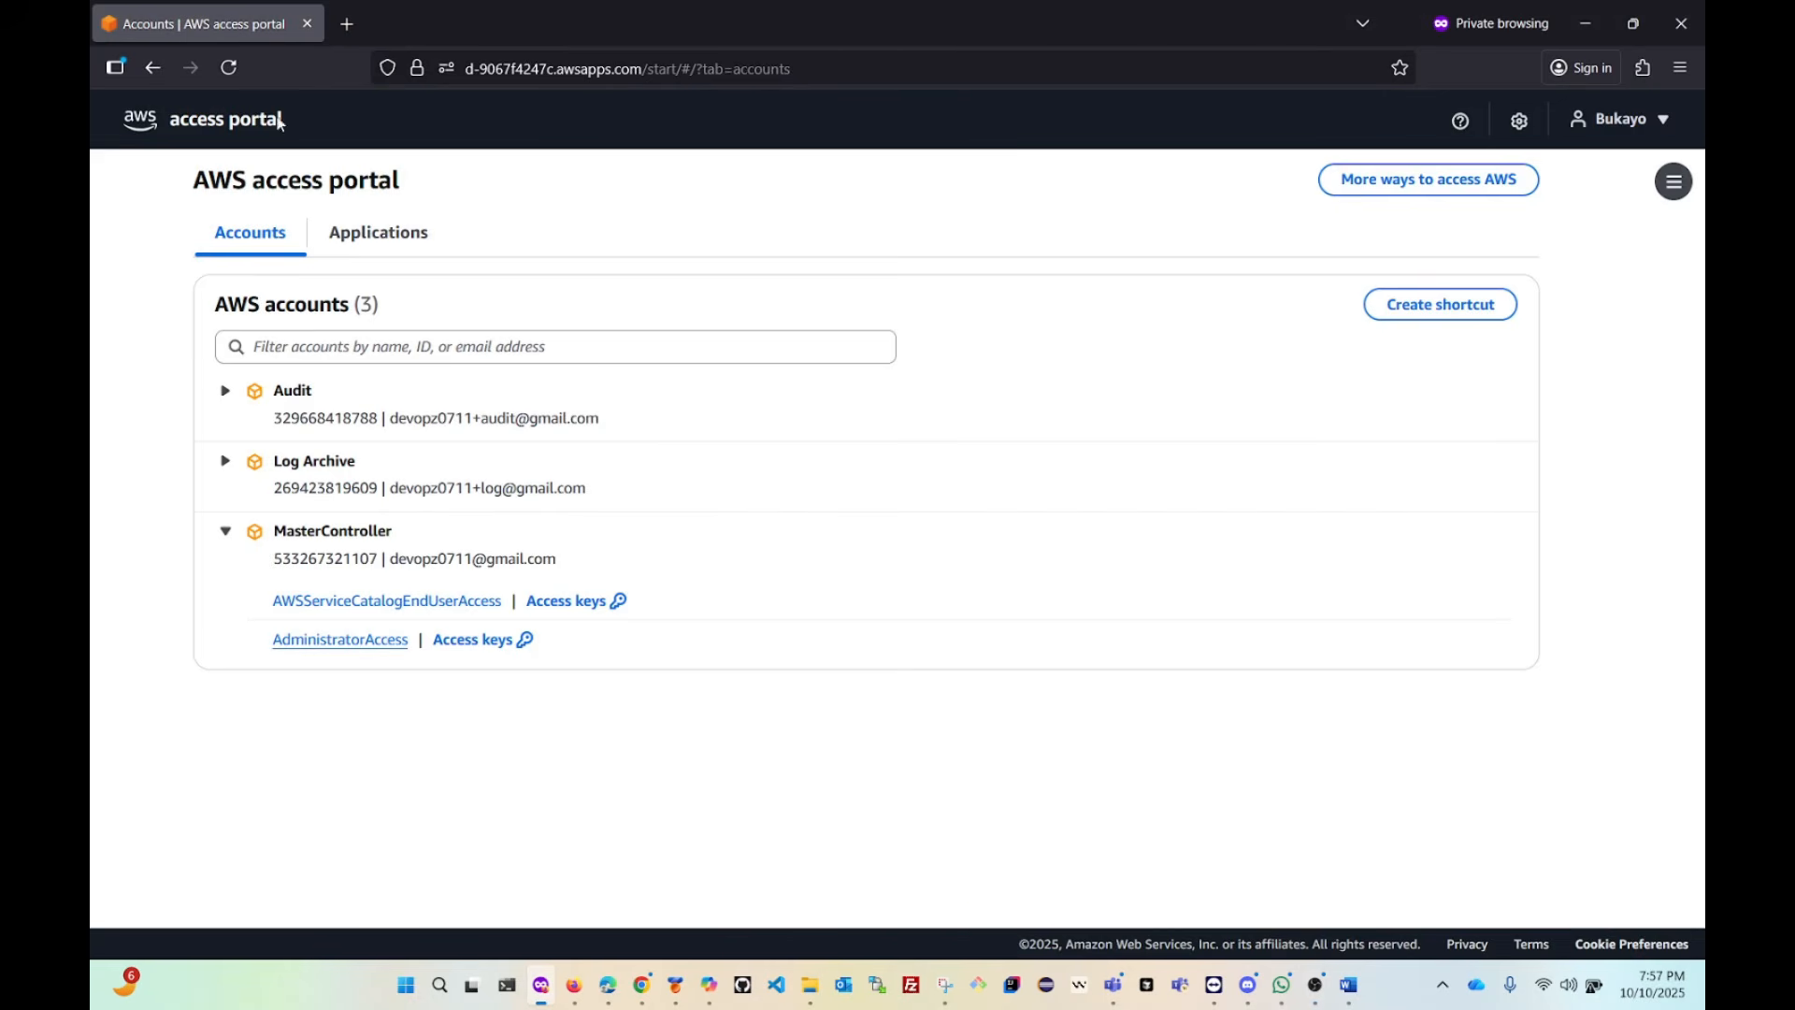
{"action": "left_click", "coordinate": [226, 531]}
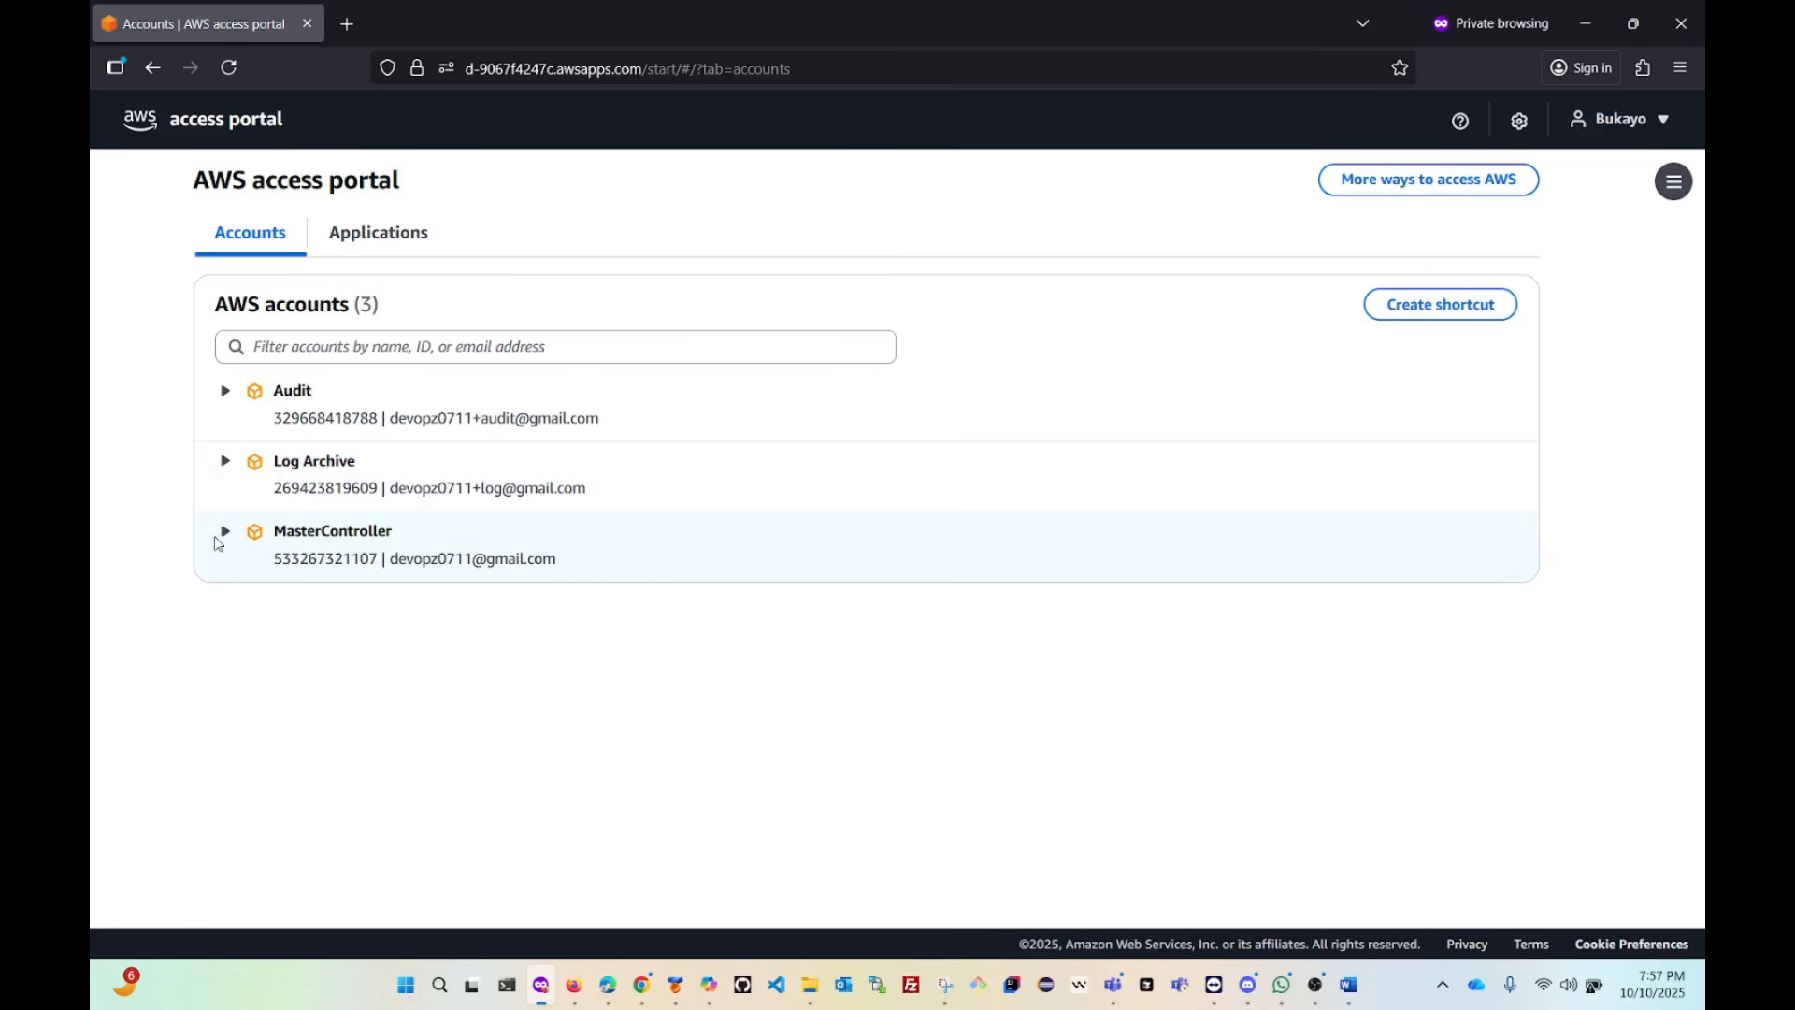
Return from the private window to the main browser window, close its leftover VPC and RAM console tabs, and collapse the MasterOps account.
{"action": "left_click", "coordinate": [269, 566]}
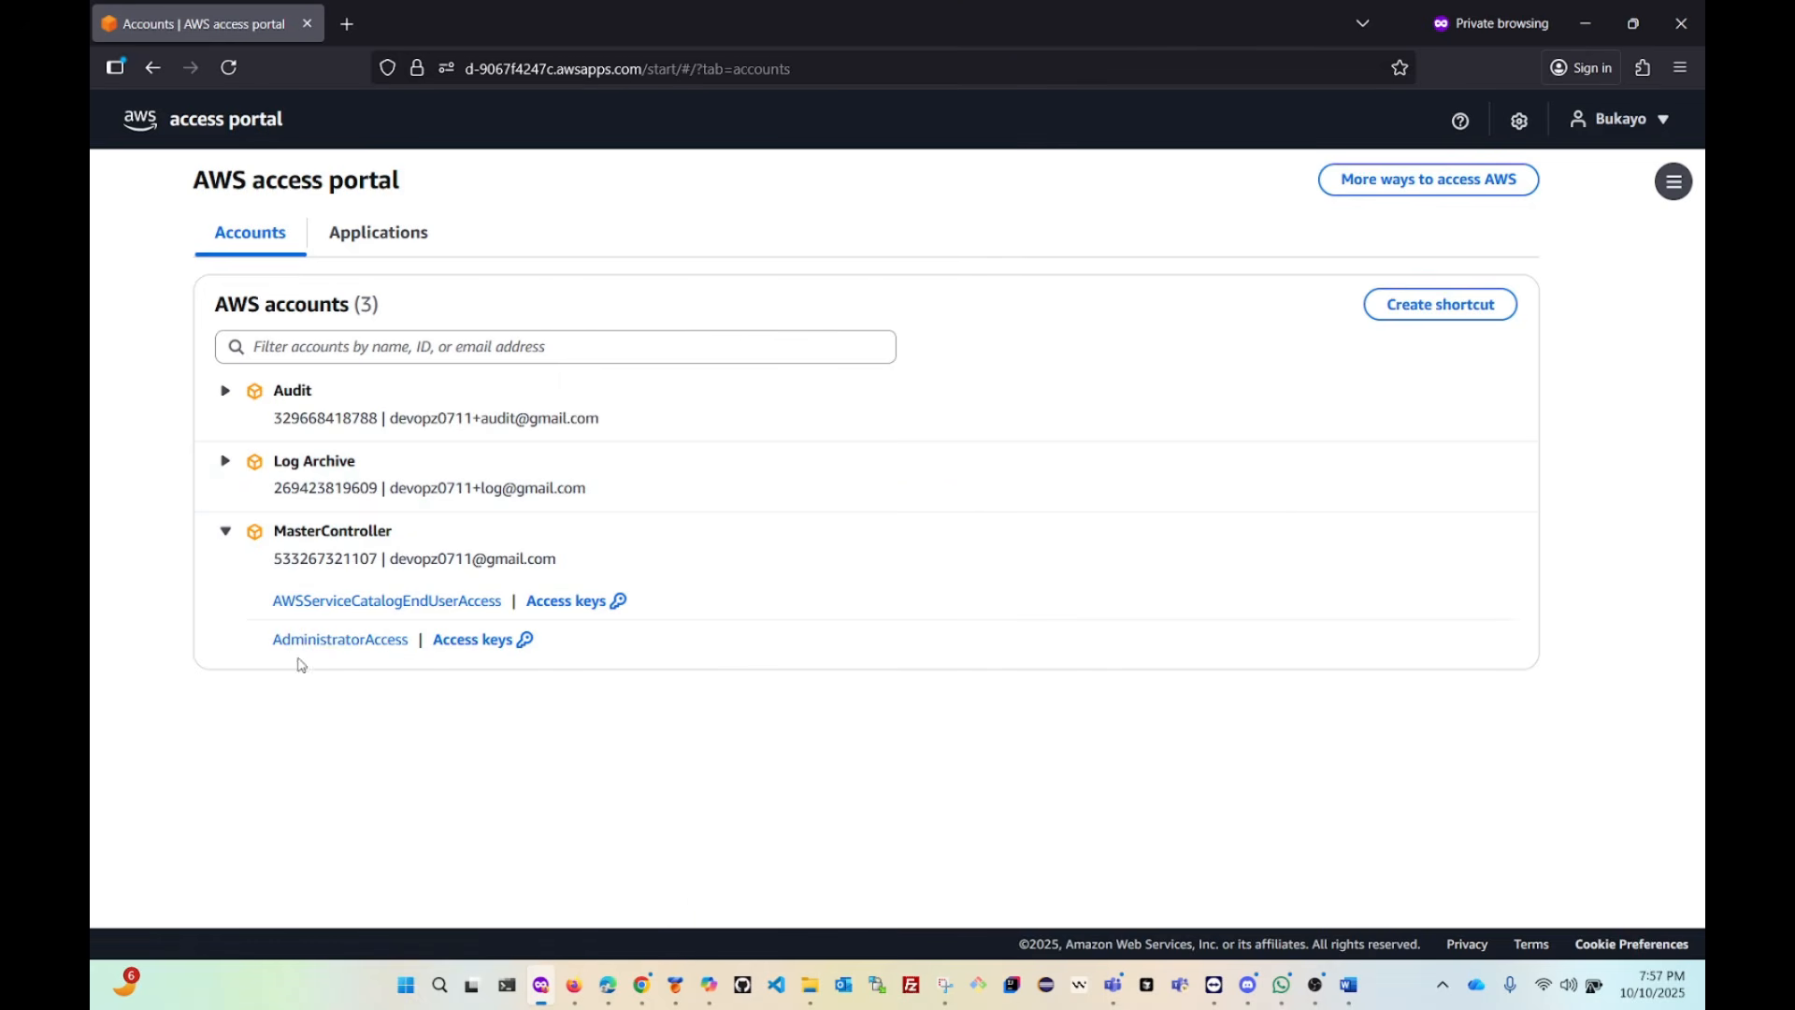
{"action": "left_click", "coordinate": [572, 997]}
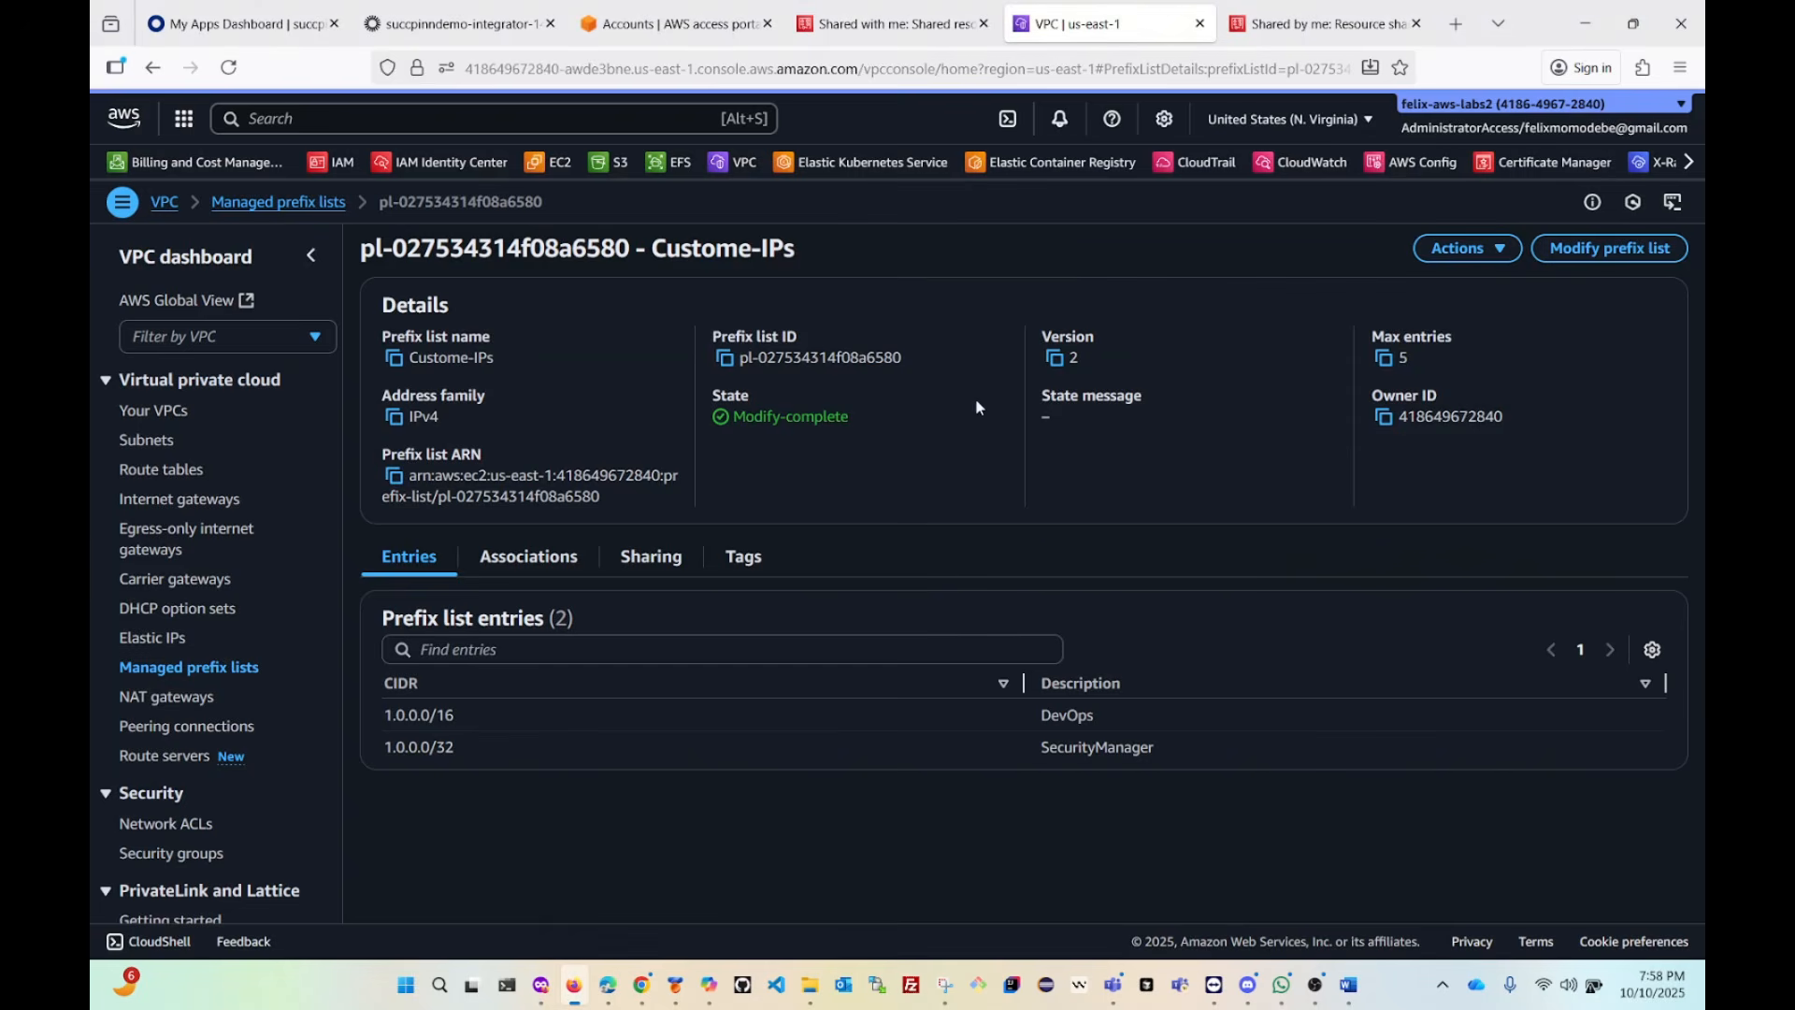
{"action": "left_click", "coordinate": [1416, 23]}
{"action": "left_click", "coordinate": [1300, 24]}
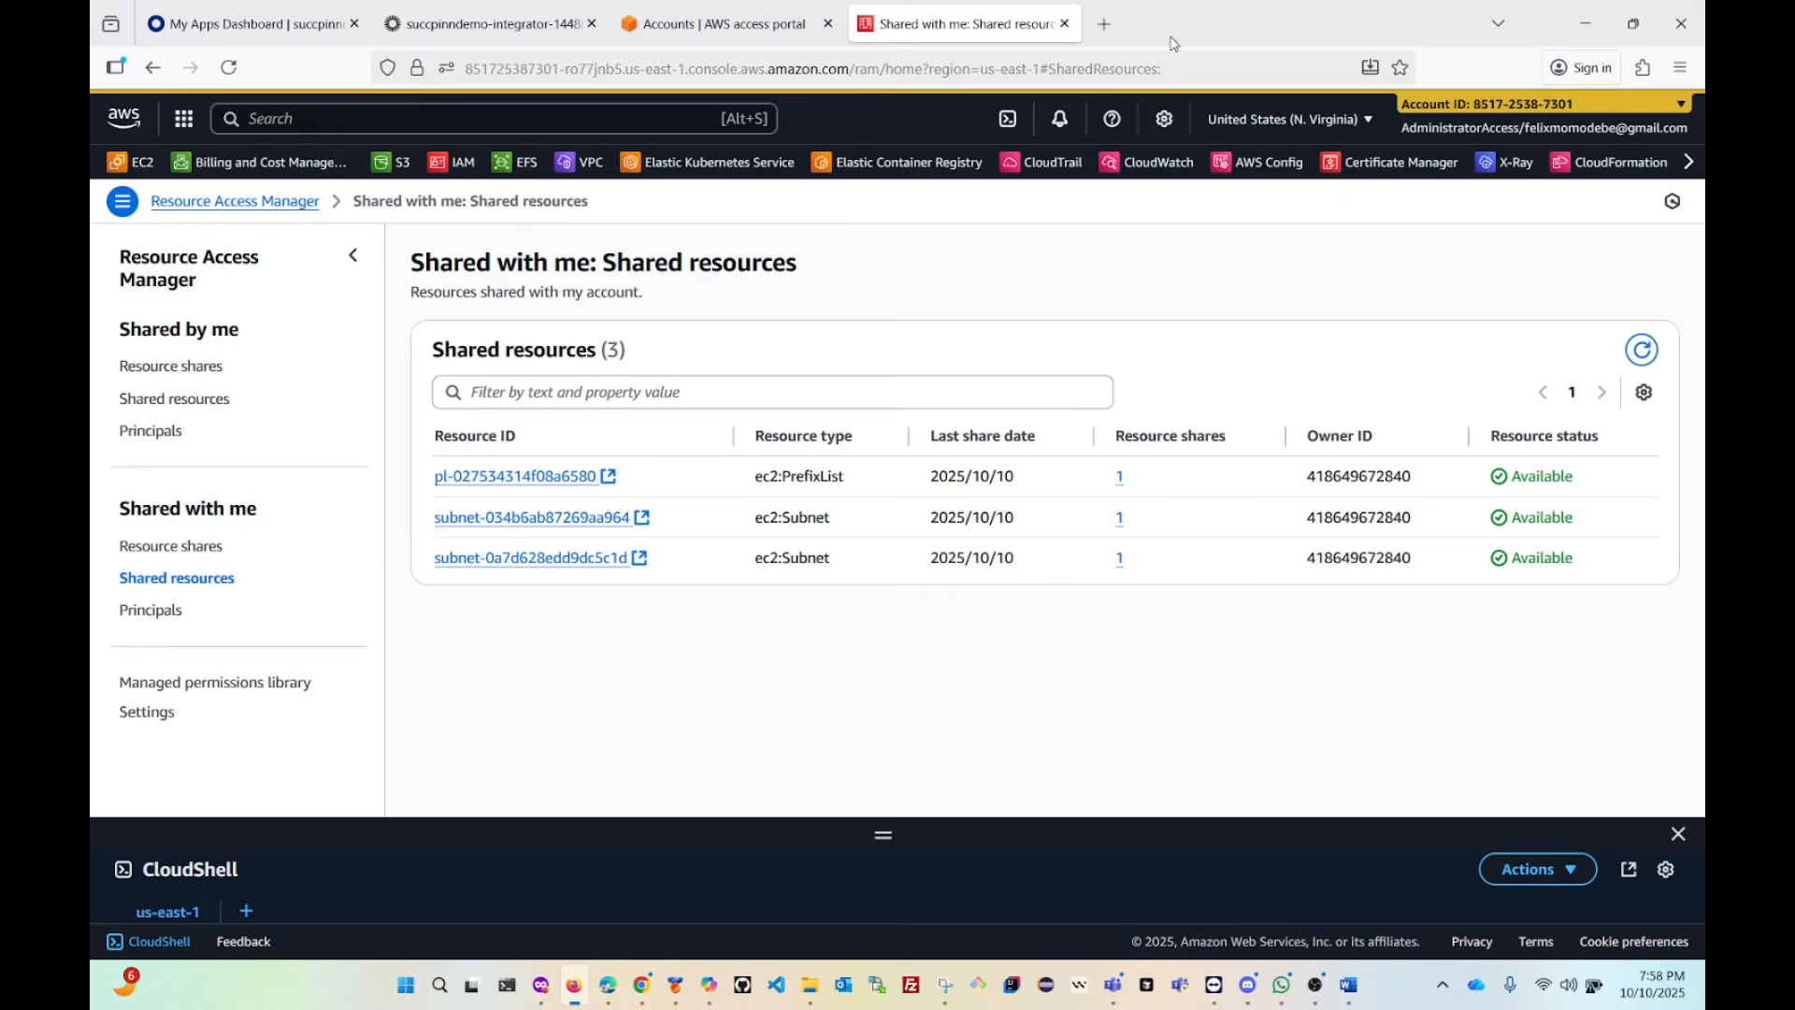
{"action": "left_click", "coordinate": [1065, 23]}
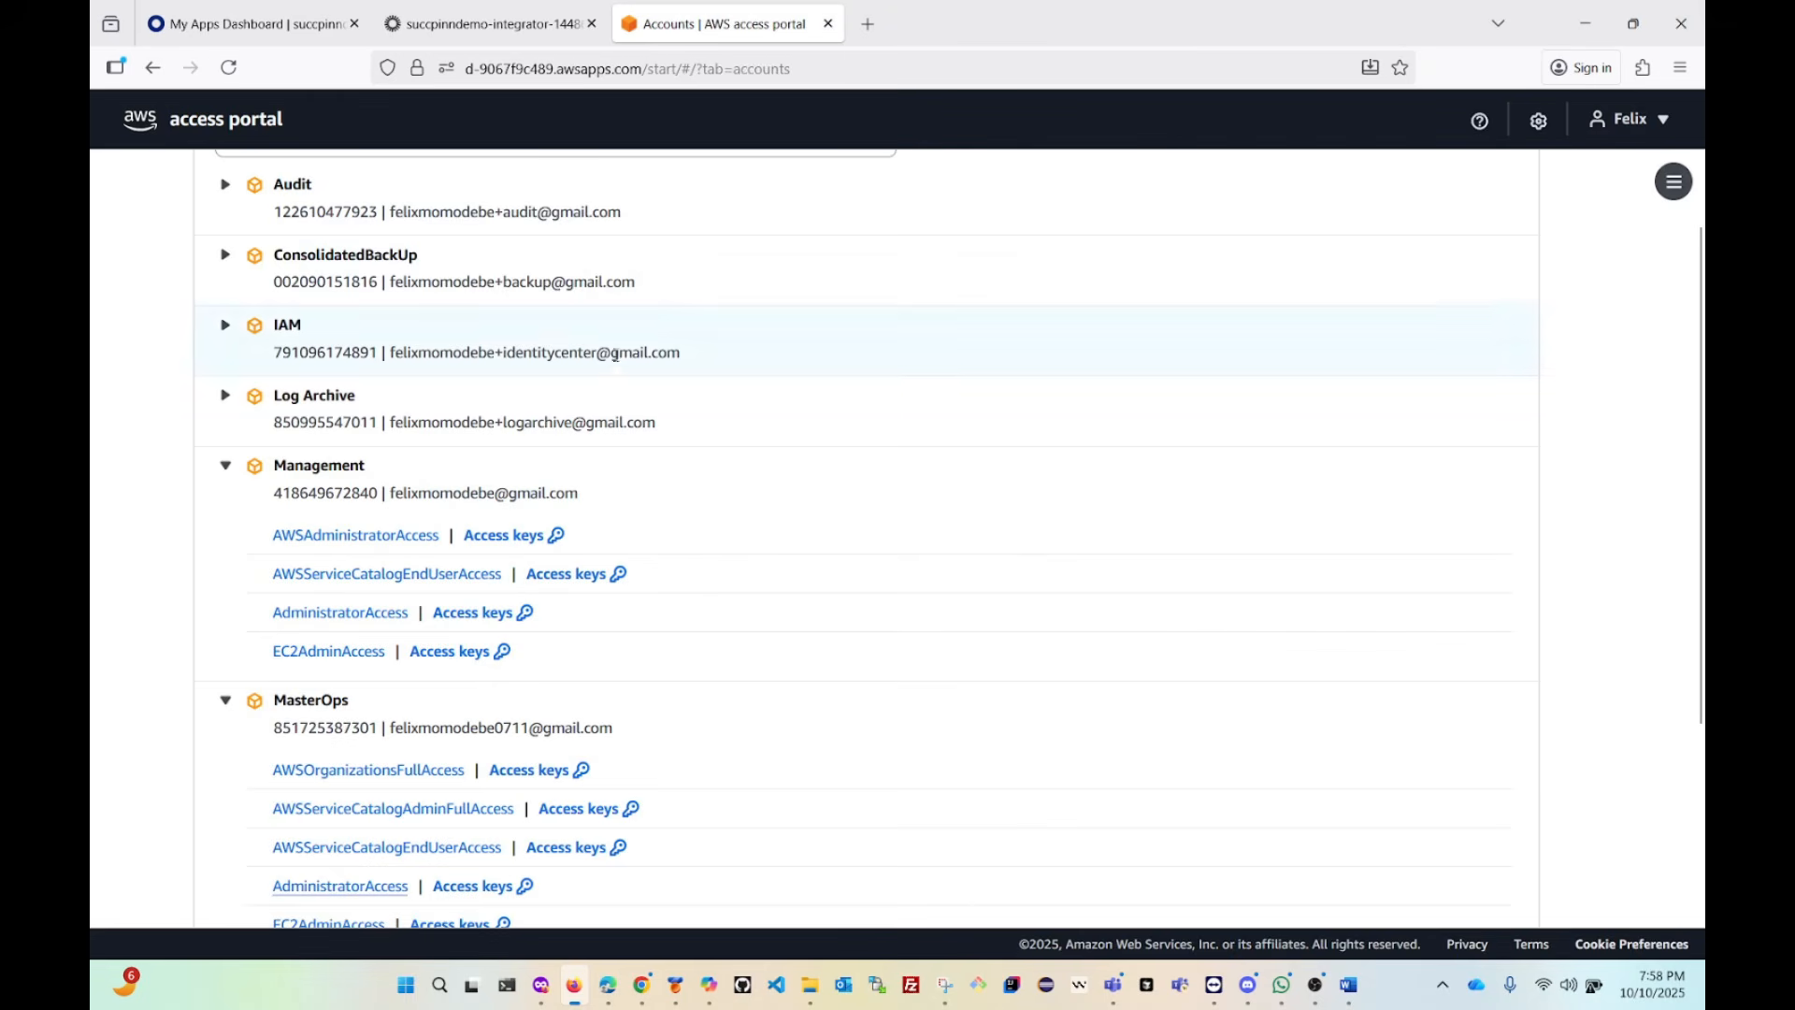
{"action": "left_click", "coordinate": [225, 701]}
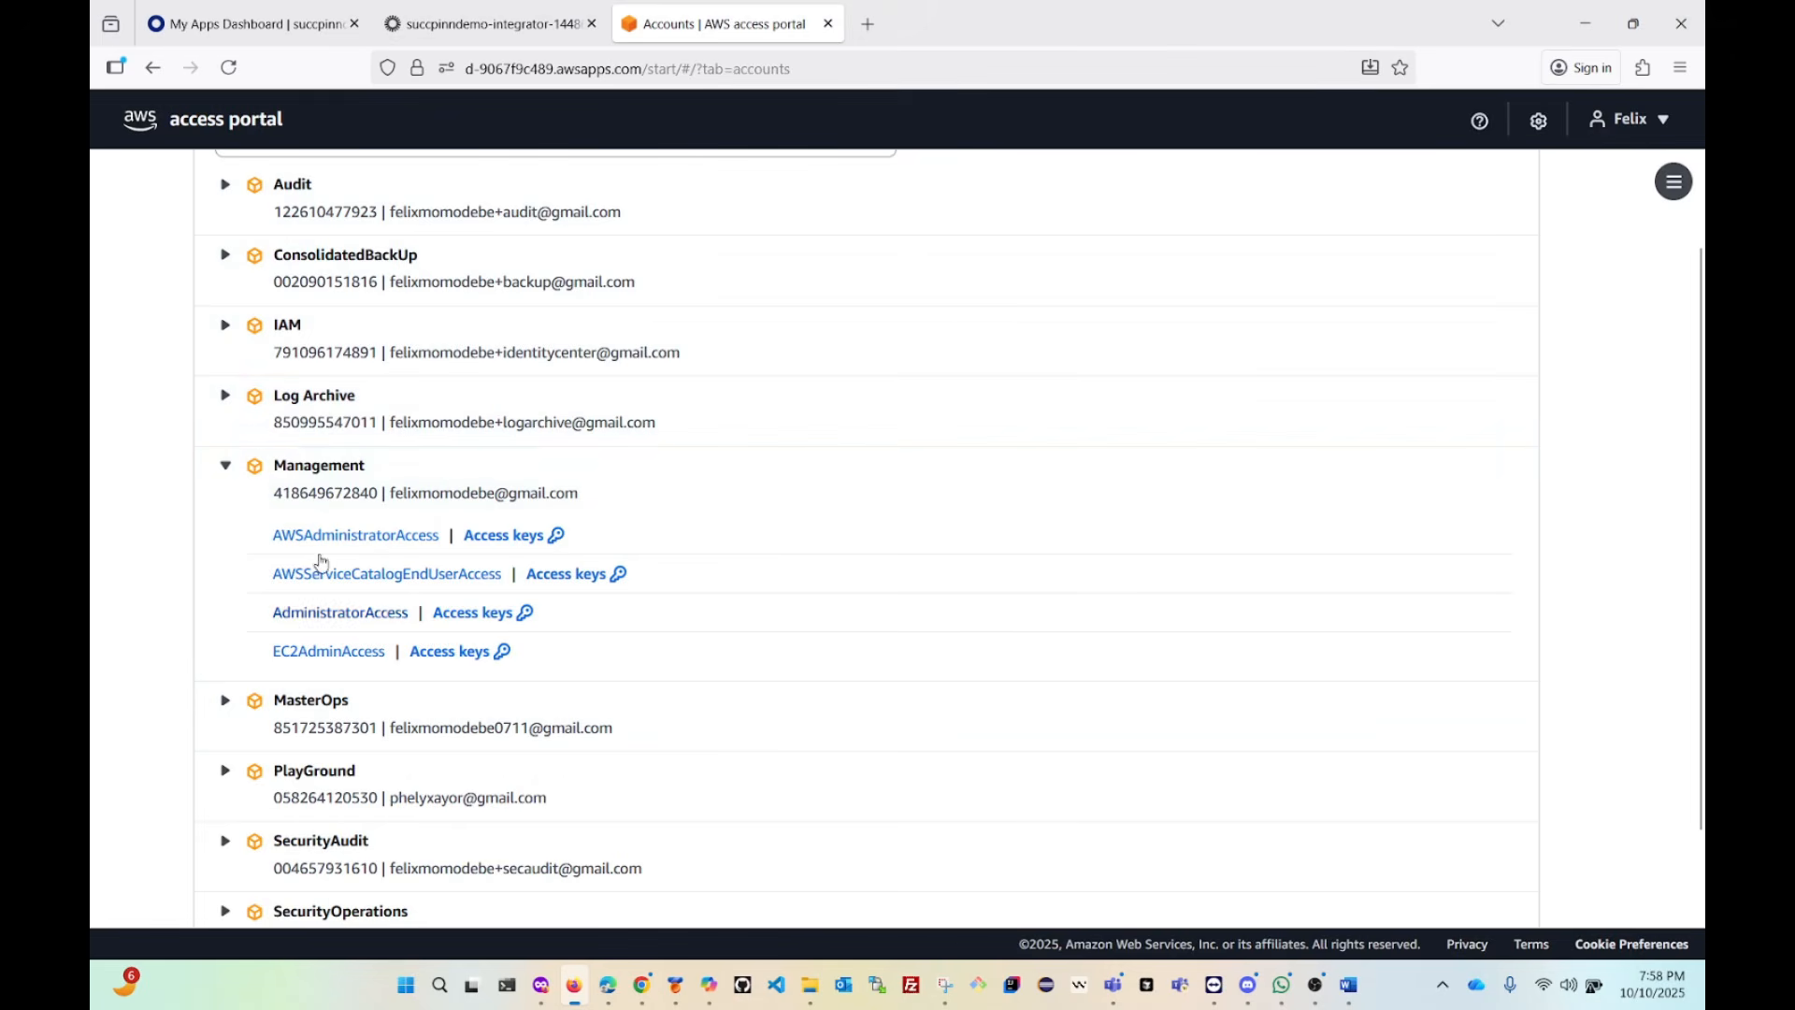
Open the Management account with AdministratorAccess and start creating a new resource share in Resource Access Manager.
{"action": "left_click", "coordinate": [335, 614]}
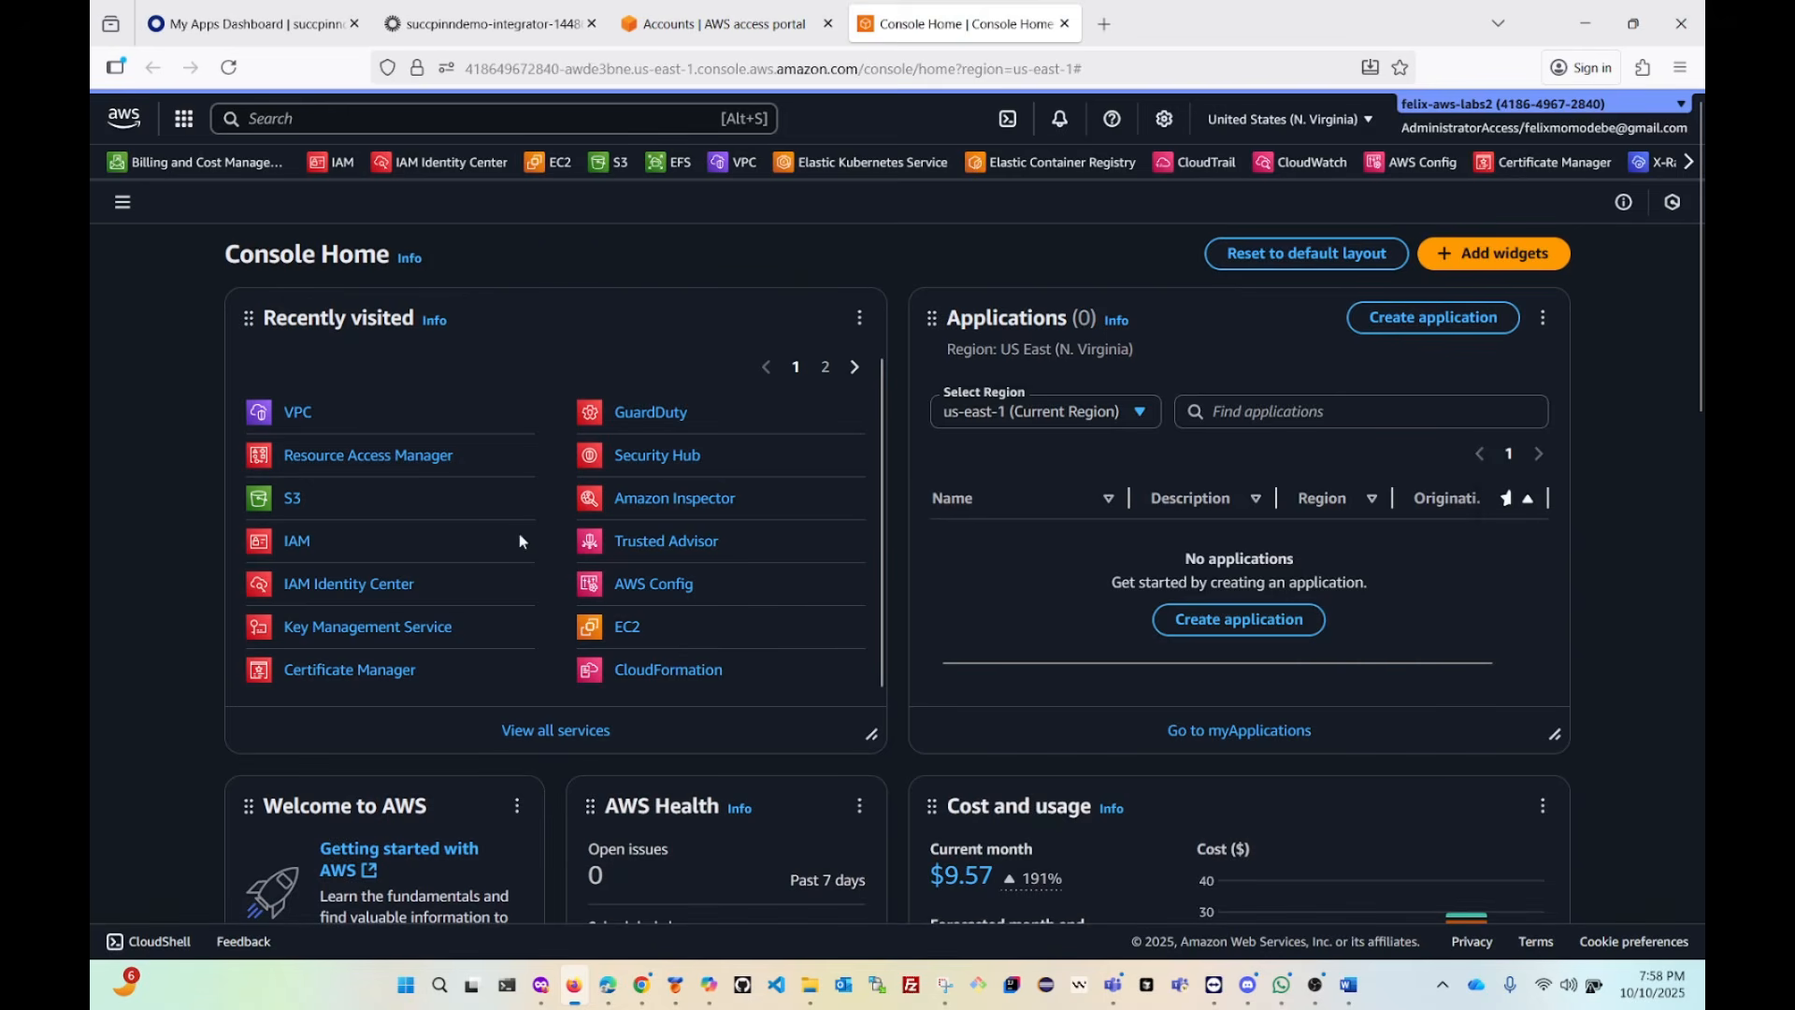
{"action": "left_click", "coordinate": [370, 458]}
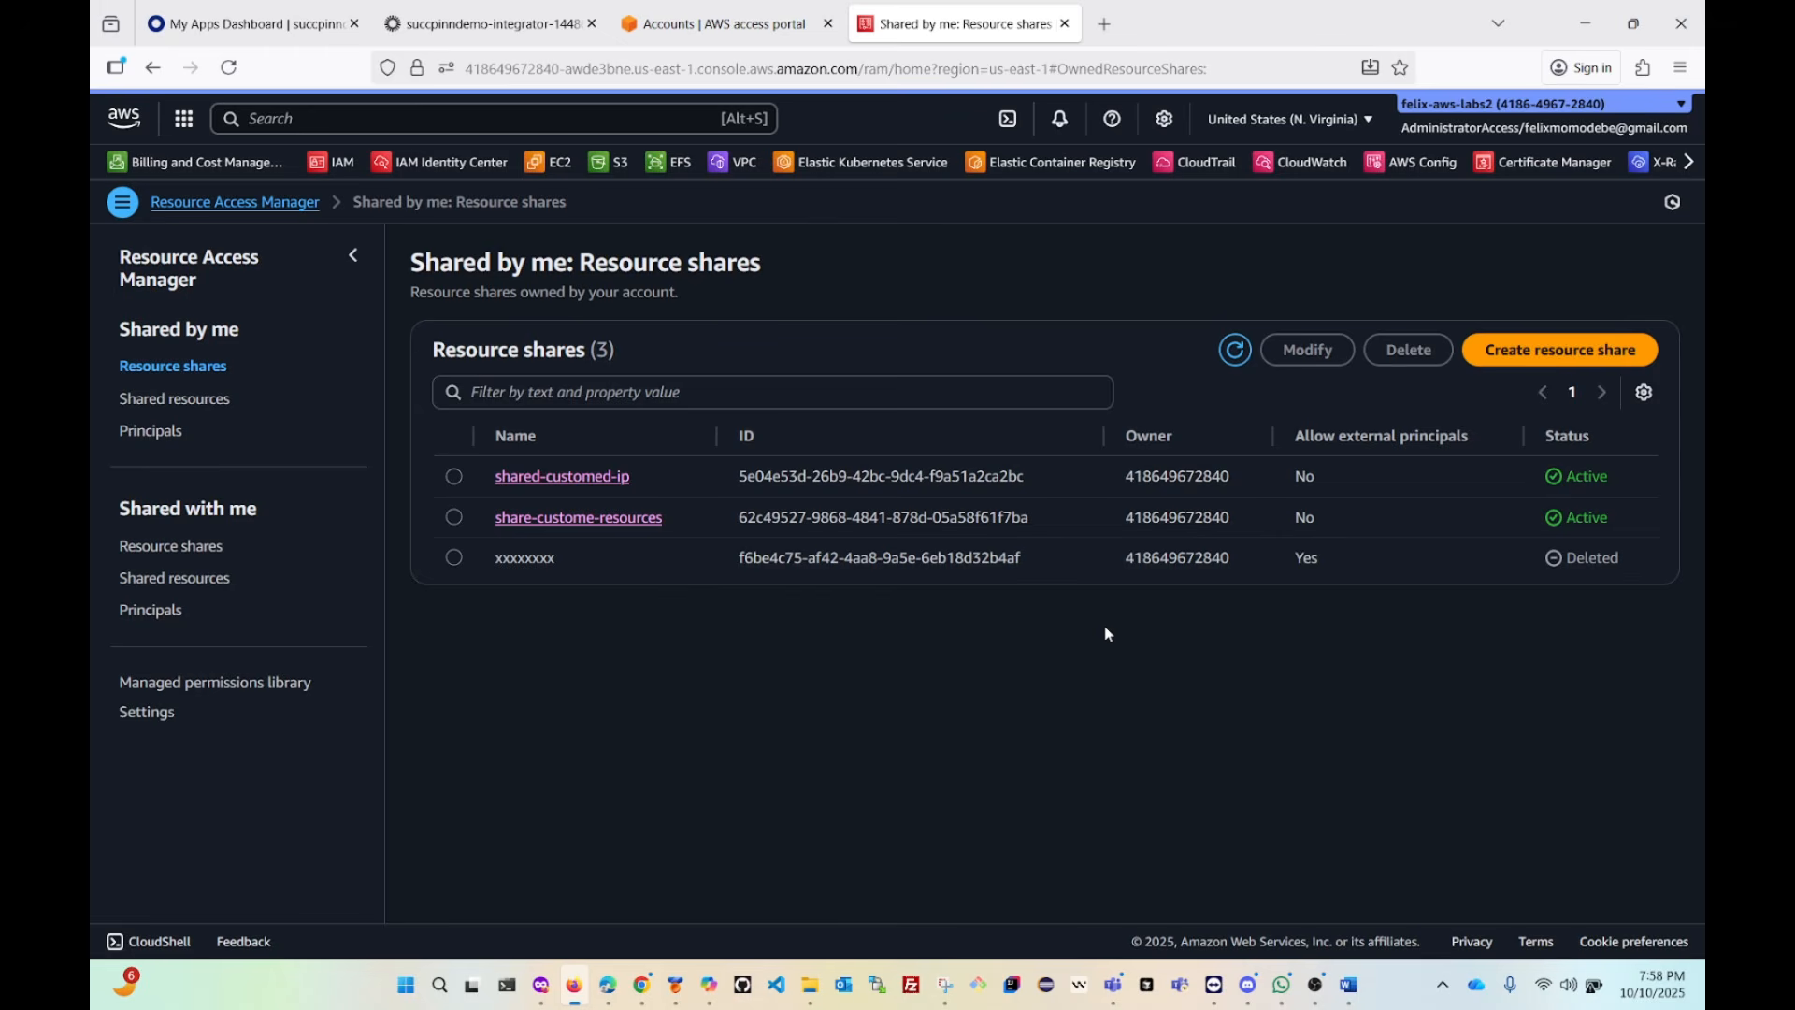
{"action": "left_click", "coordinate": [1548, 367]}
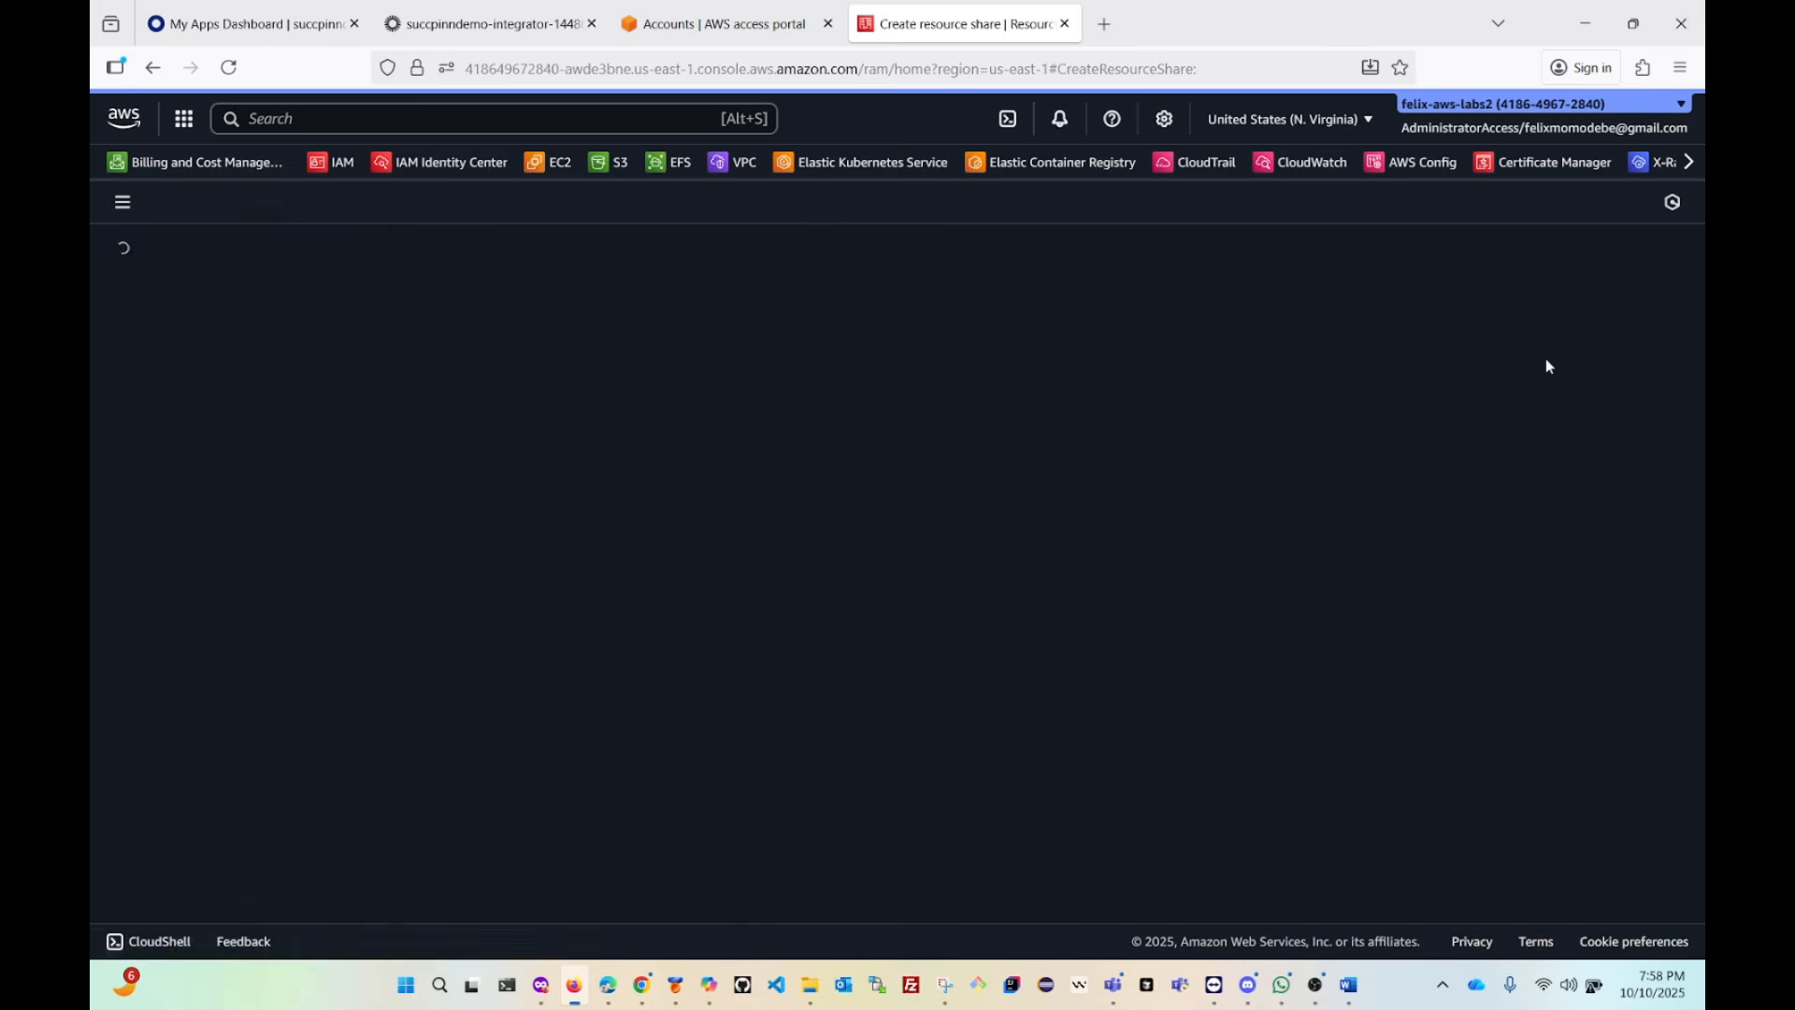
Name the resource share "share-with-external-source-" followed by the current session's copied account ID.
{"action": "left_click", "coordinate": [518, 455]}
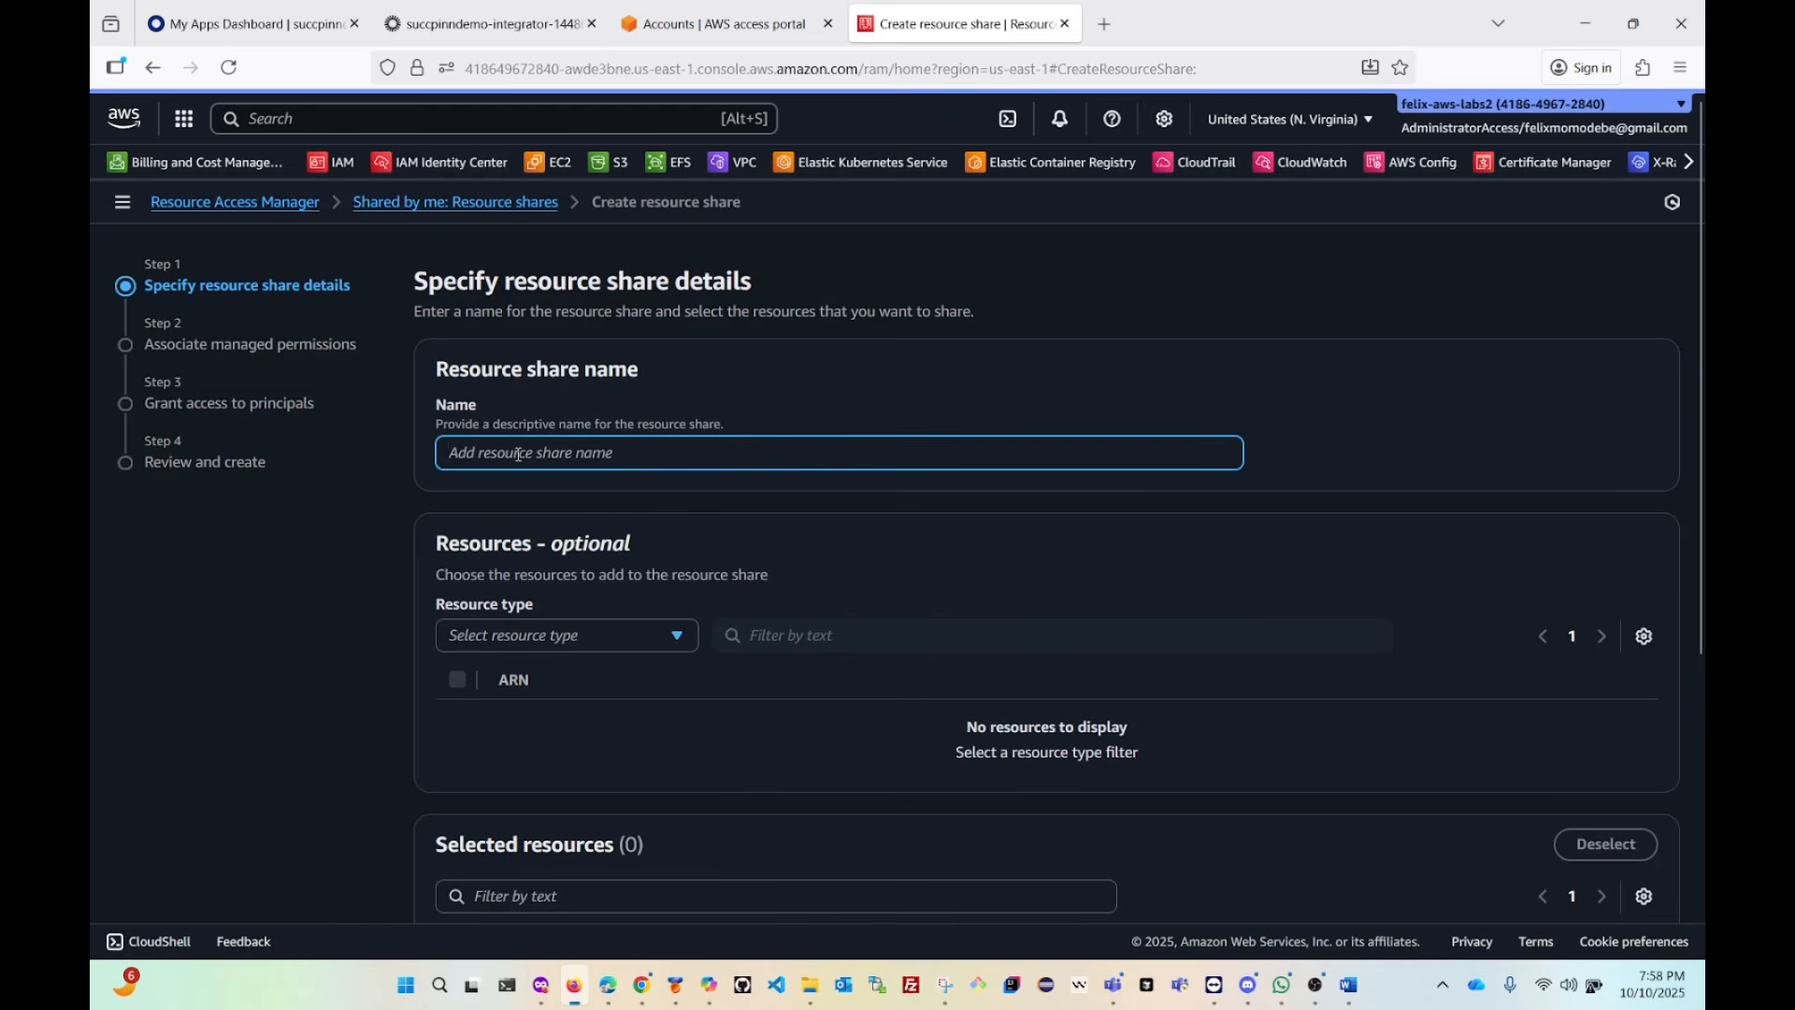
{"action": "type", "text": "share"}
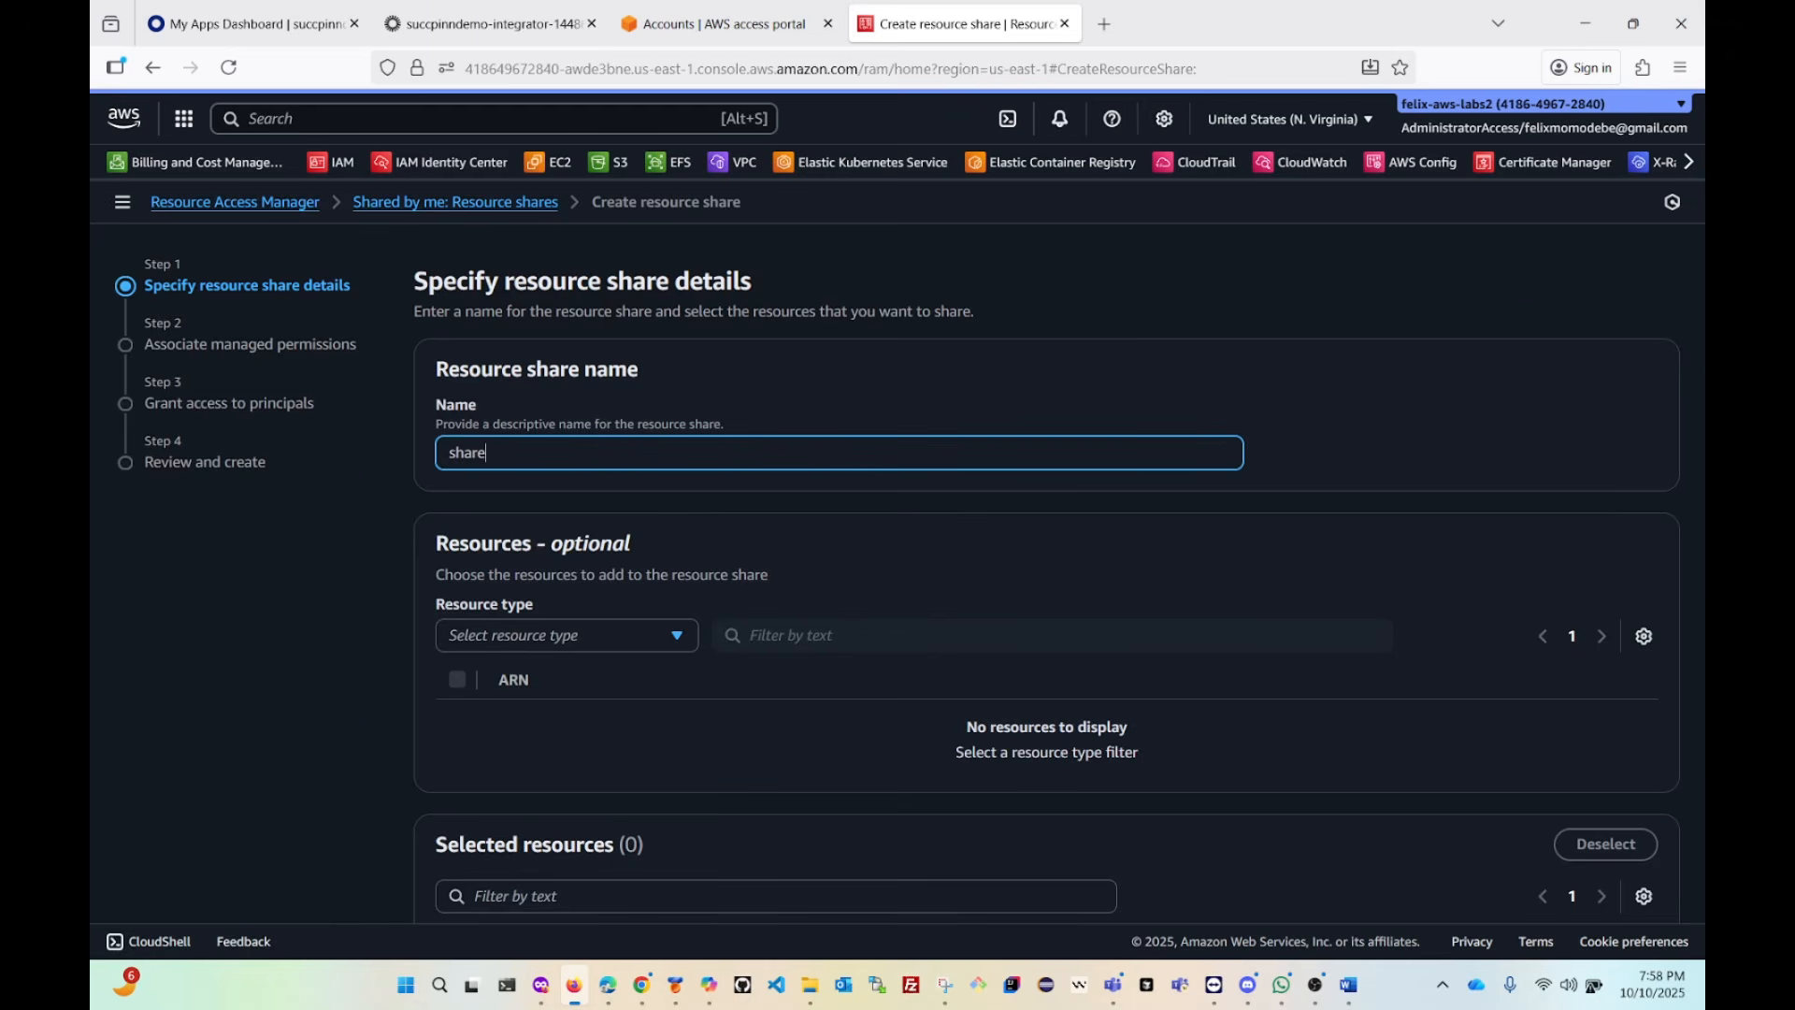
{"action": "type", "text": "-with-external"}
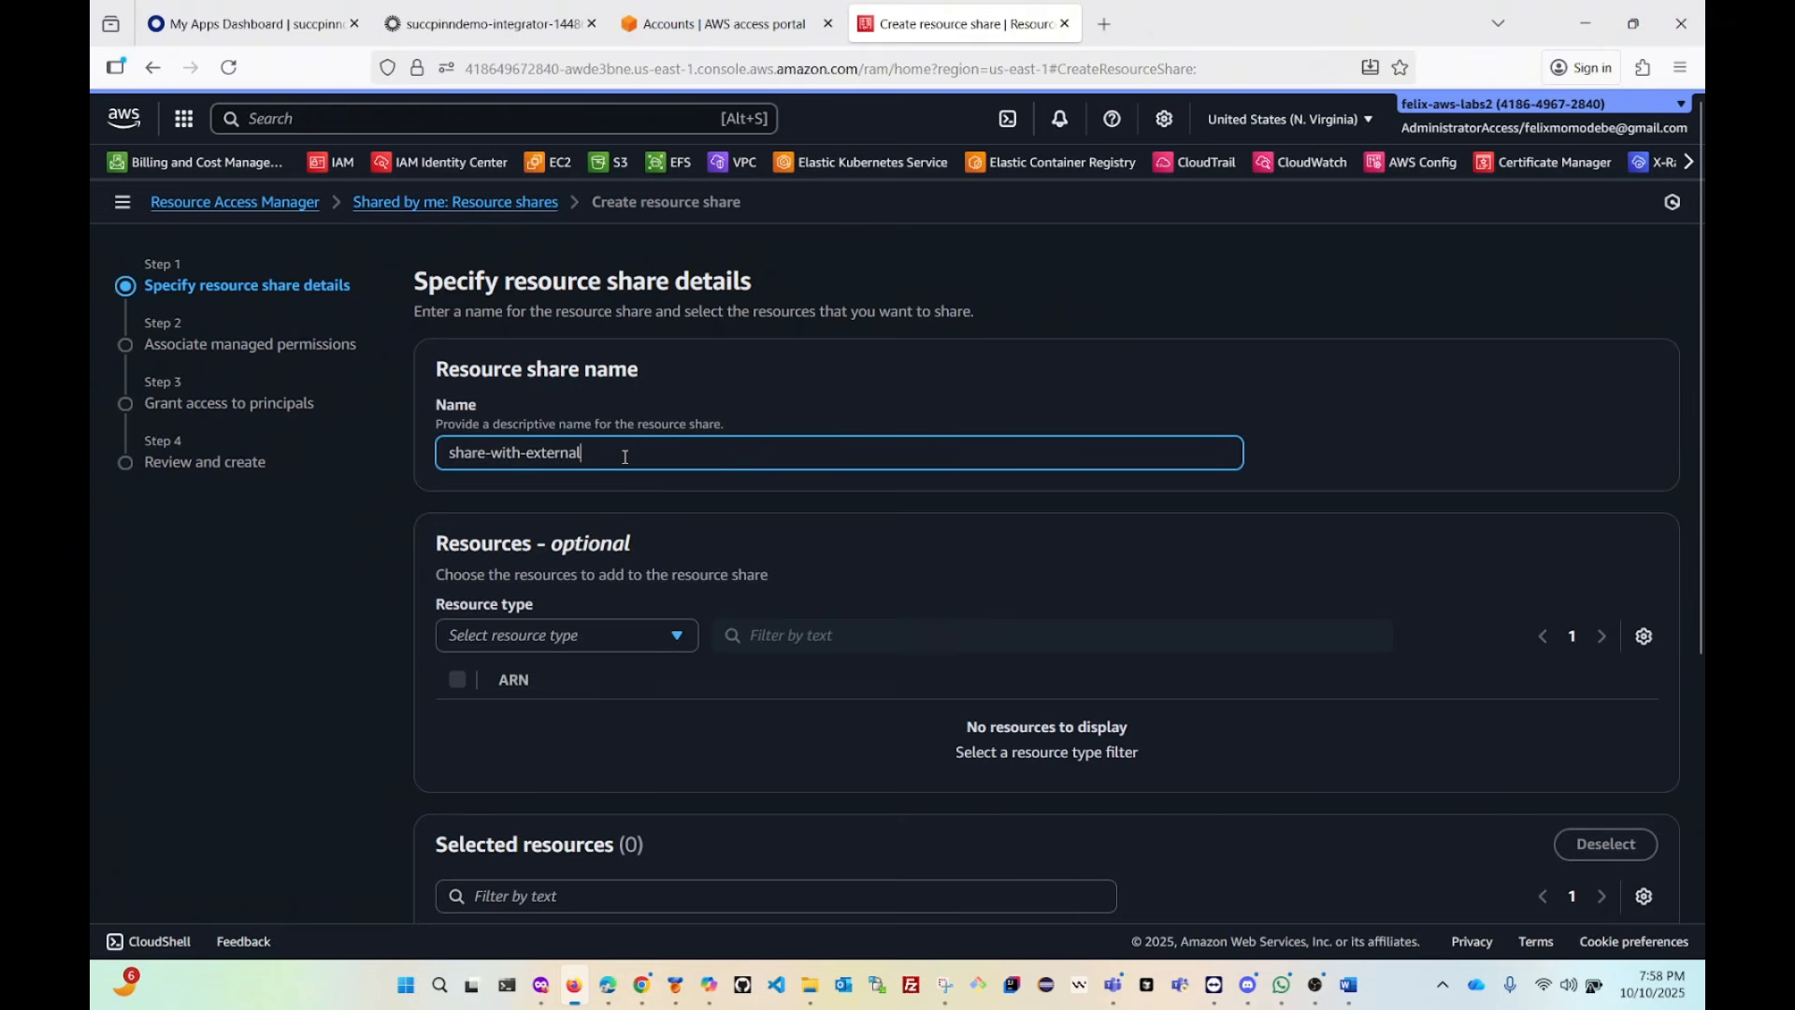
{"action": "type", "text": "-source"}
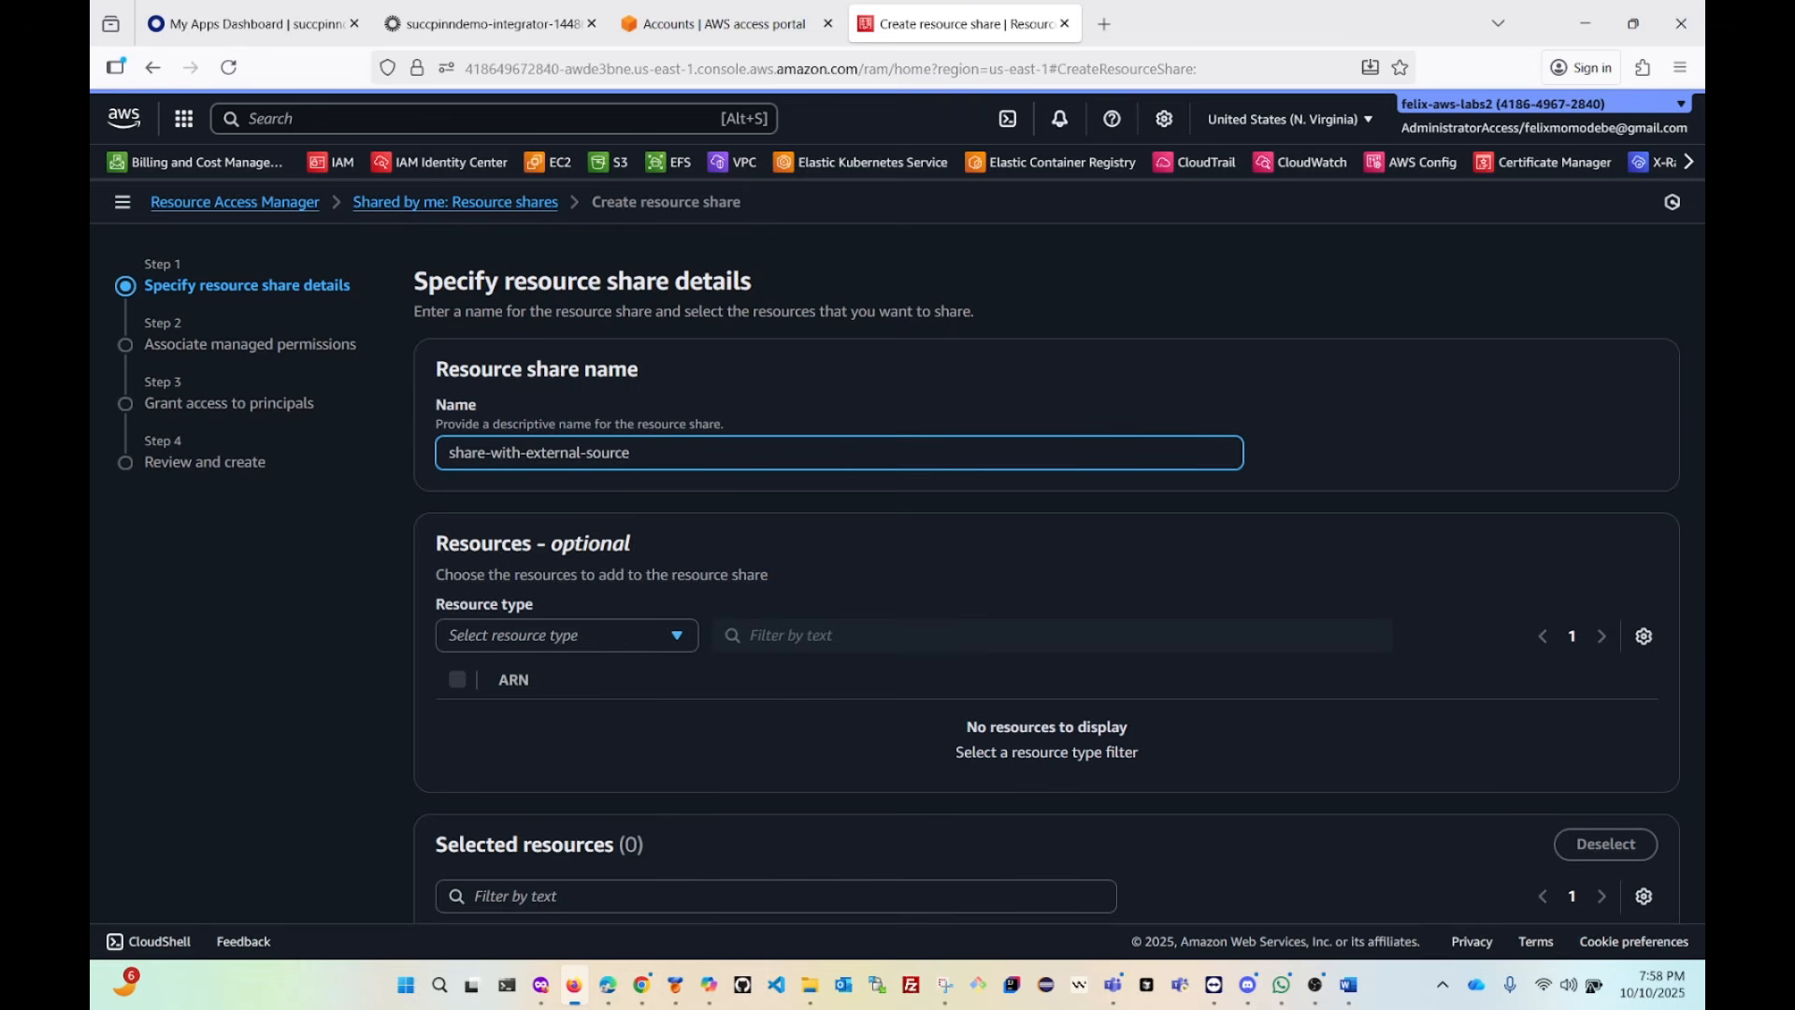
{"action": "type", "text": "-"}
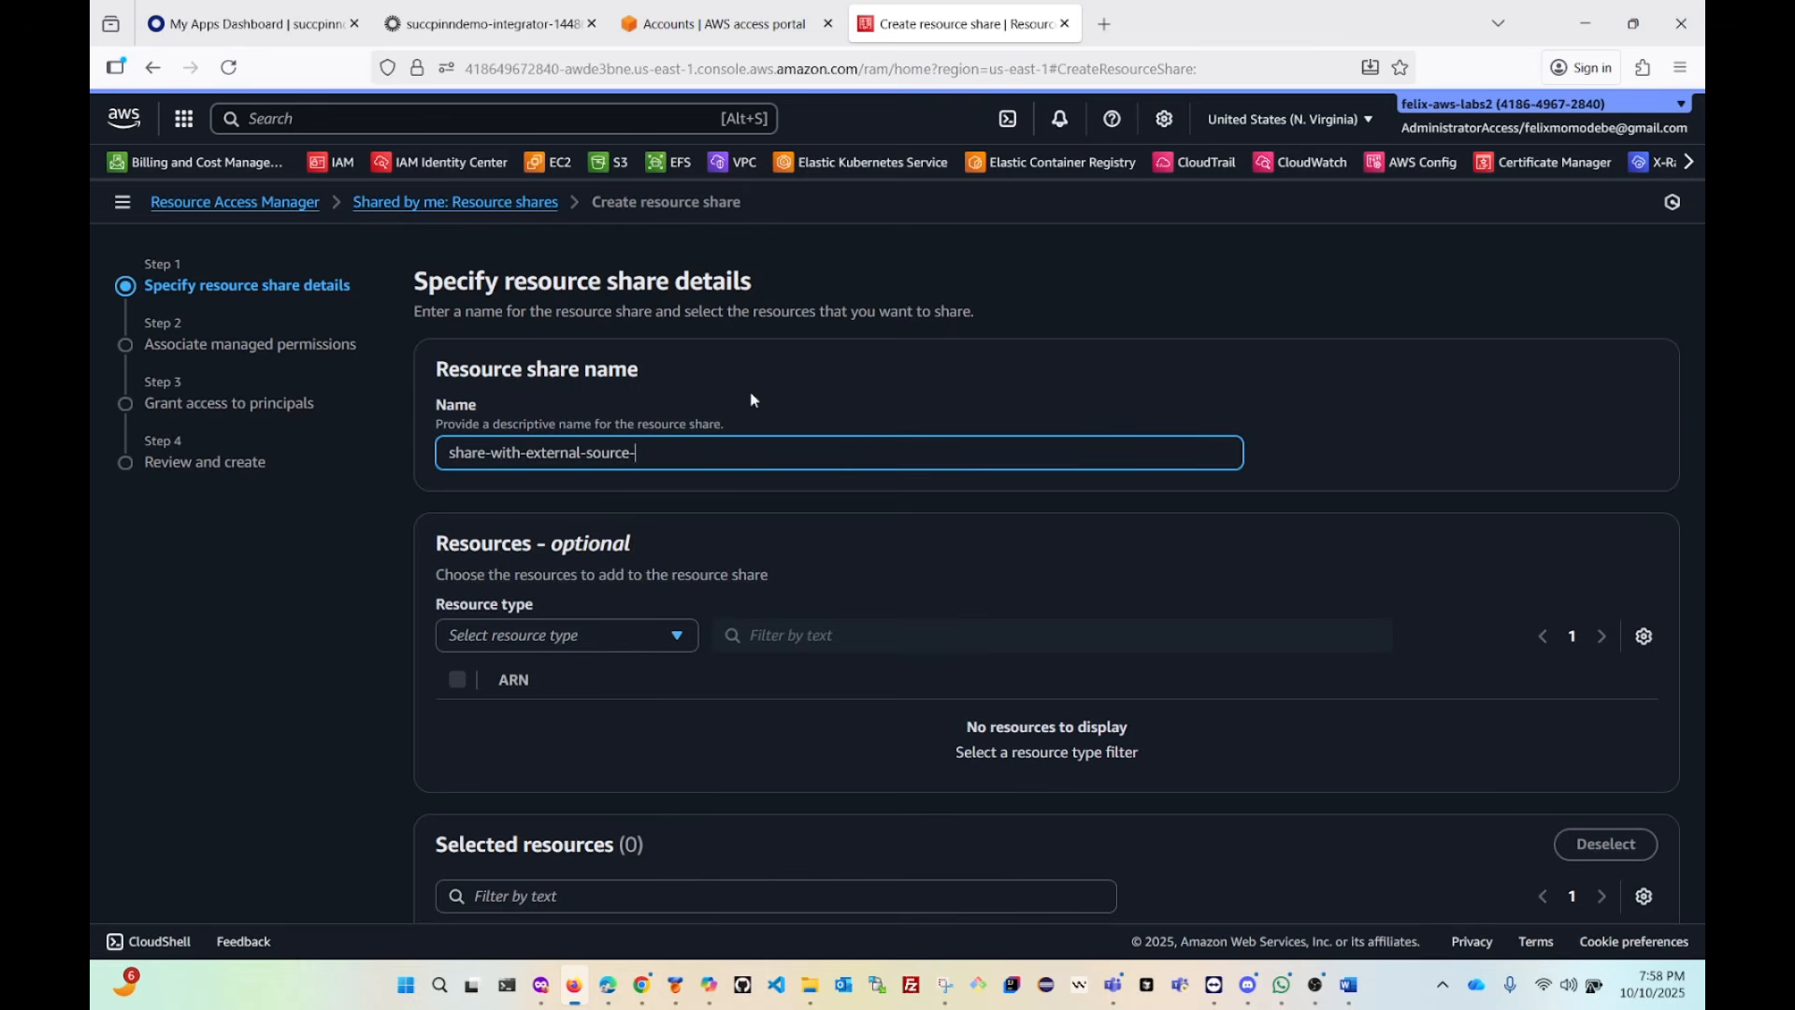
{"action": "left_click", "coordinate": [1544, 109]}
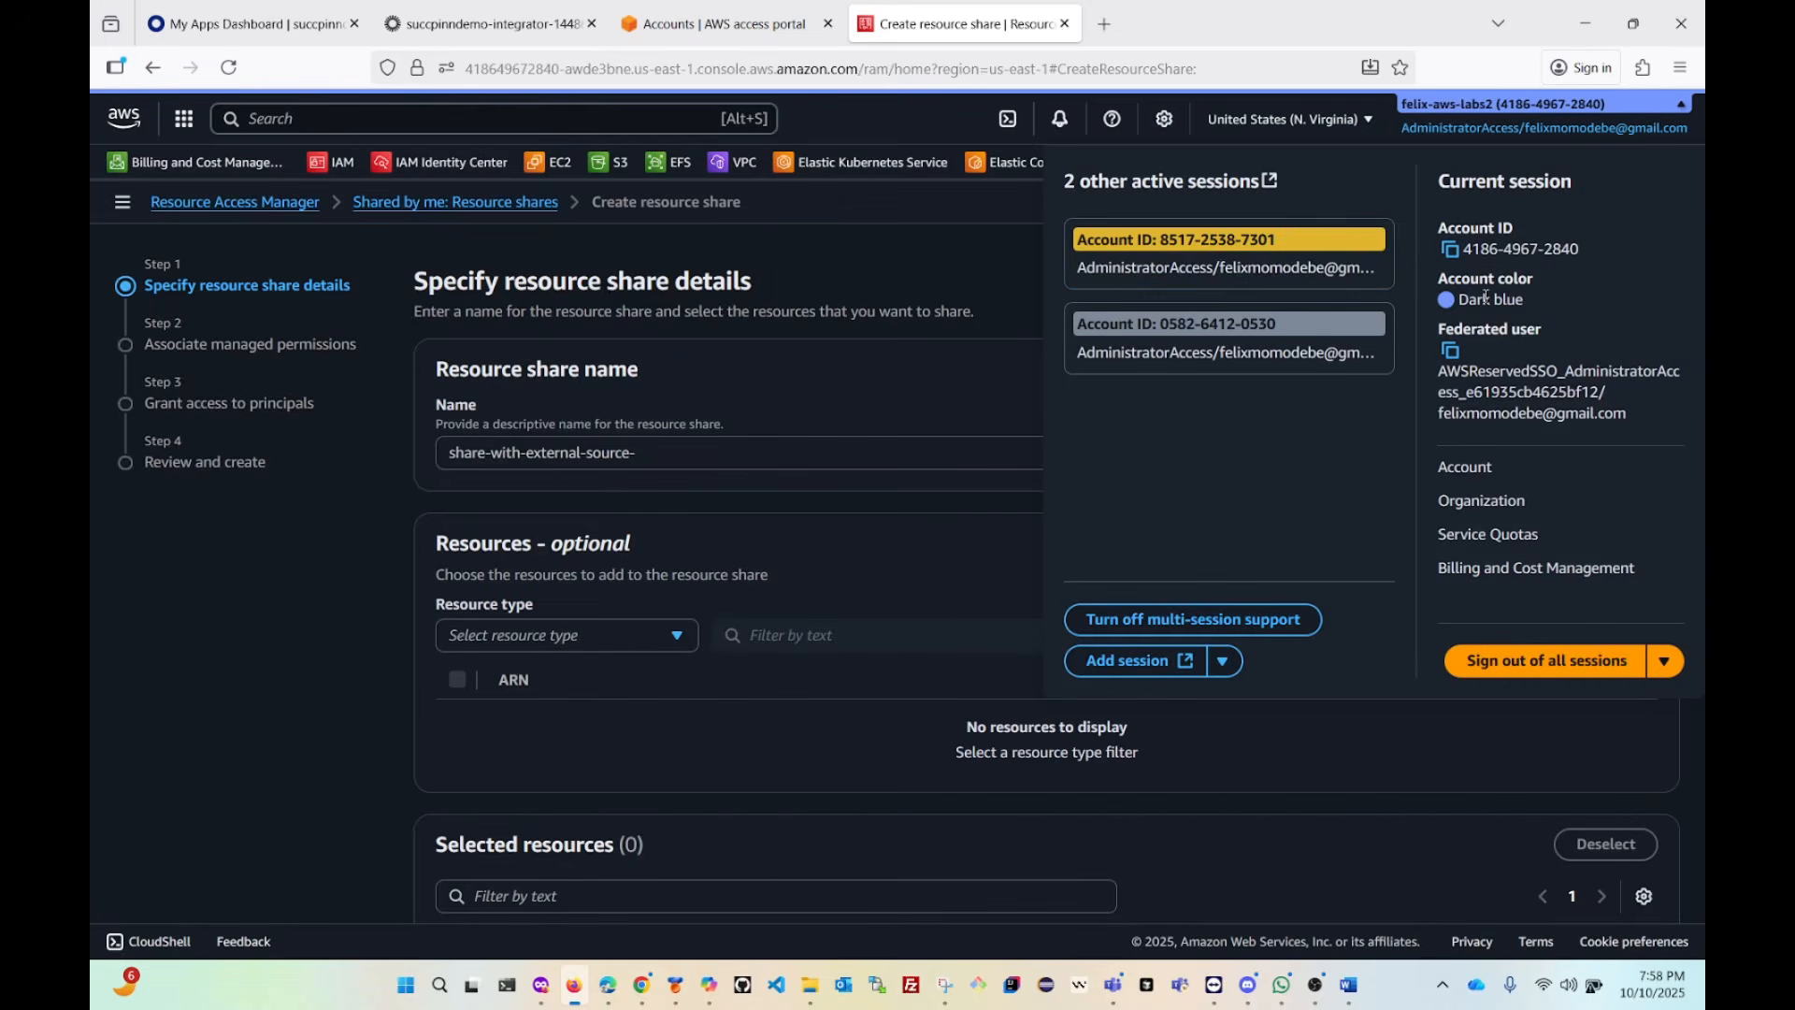
{"action": "left_click", "coordinate": [1450, 250]}
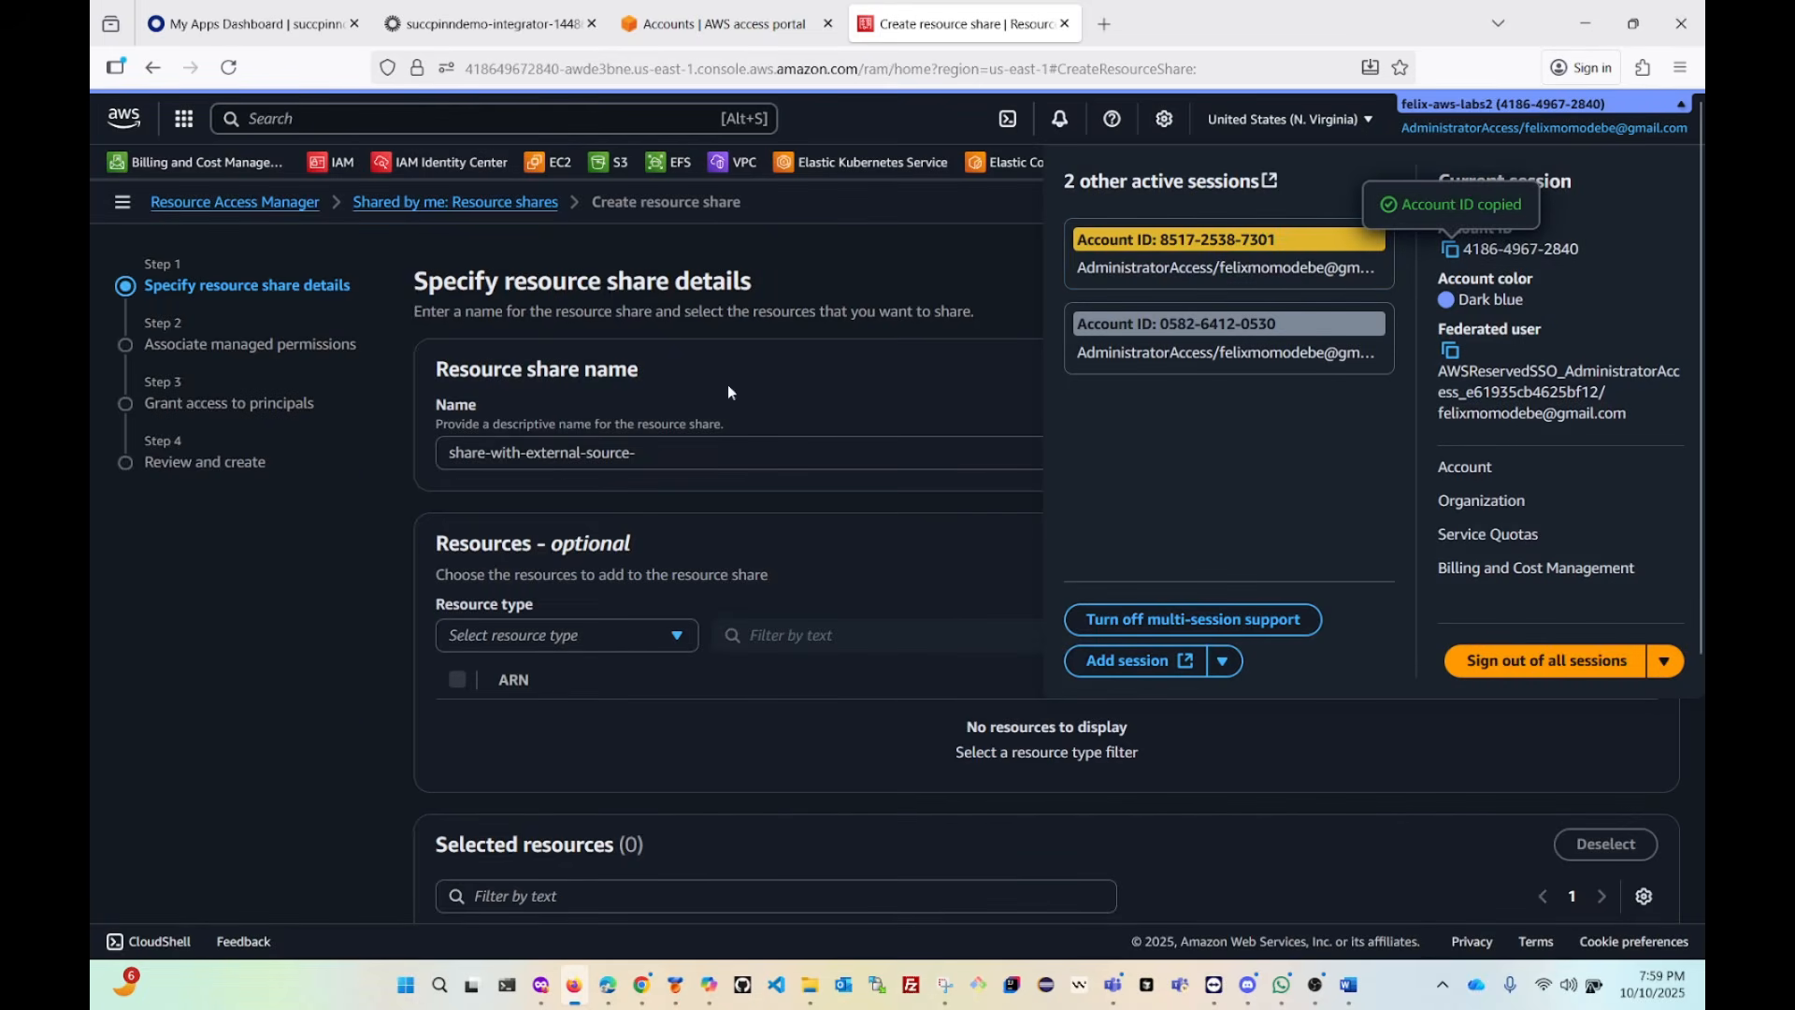
{"action": "left_click", "coordinate": [690, 452]}
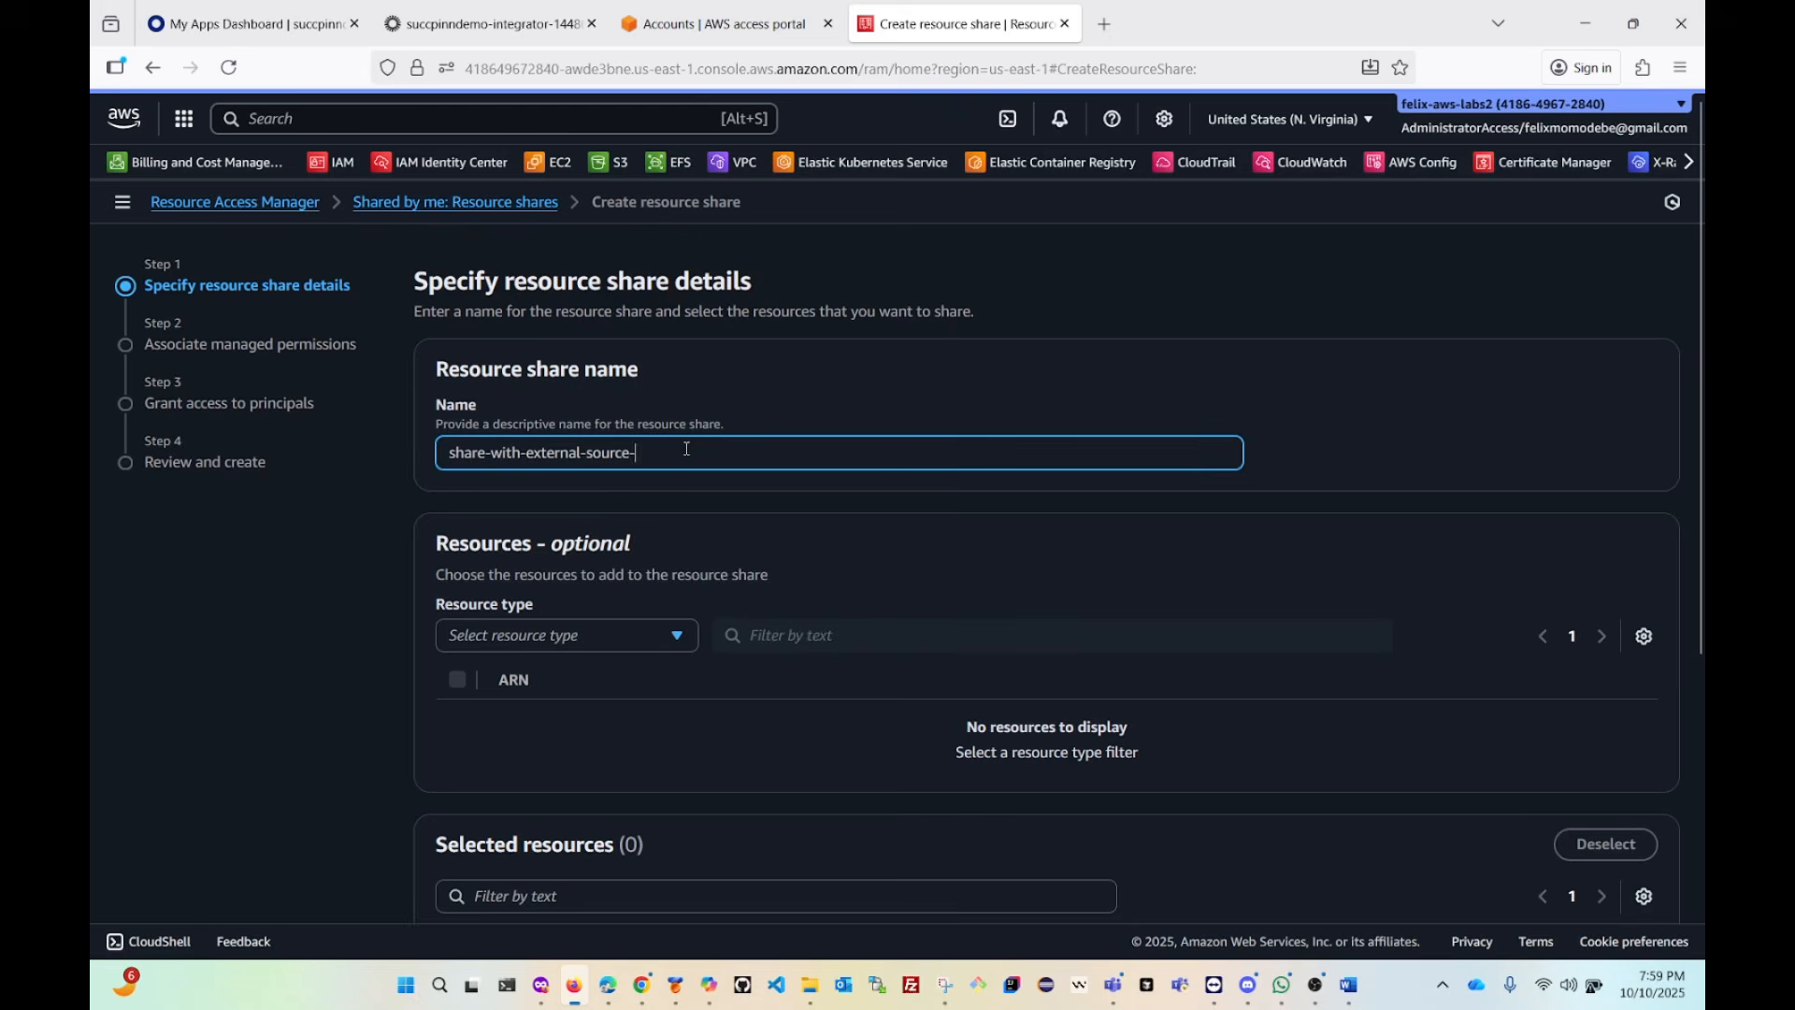
{"action": "key", "text": "ctrl+v"}
Add the Custome-IPs prefix list to the share using the Prefix Lists resource type, and continue to the managed permissions.
{"action": "scroll", "coordinate": [615, 444], "scroll_direction": "down", "scroll_amount": 3}
{"action": "left_click", "coordinate": [558, 423]}
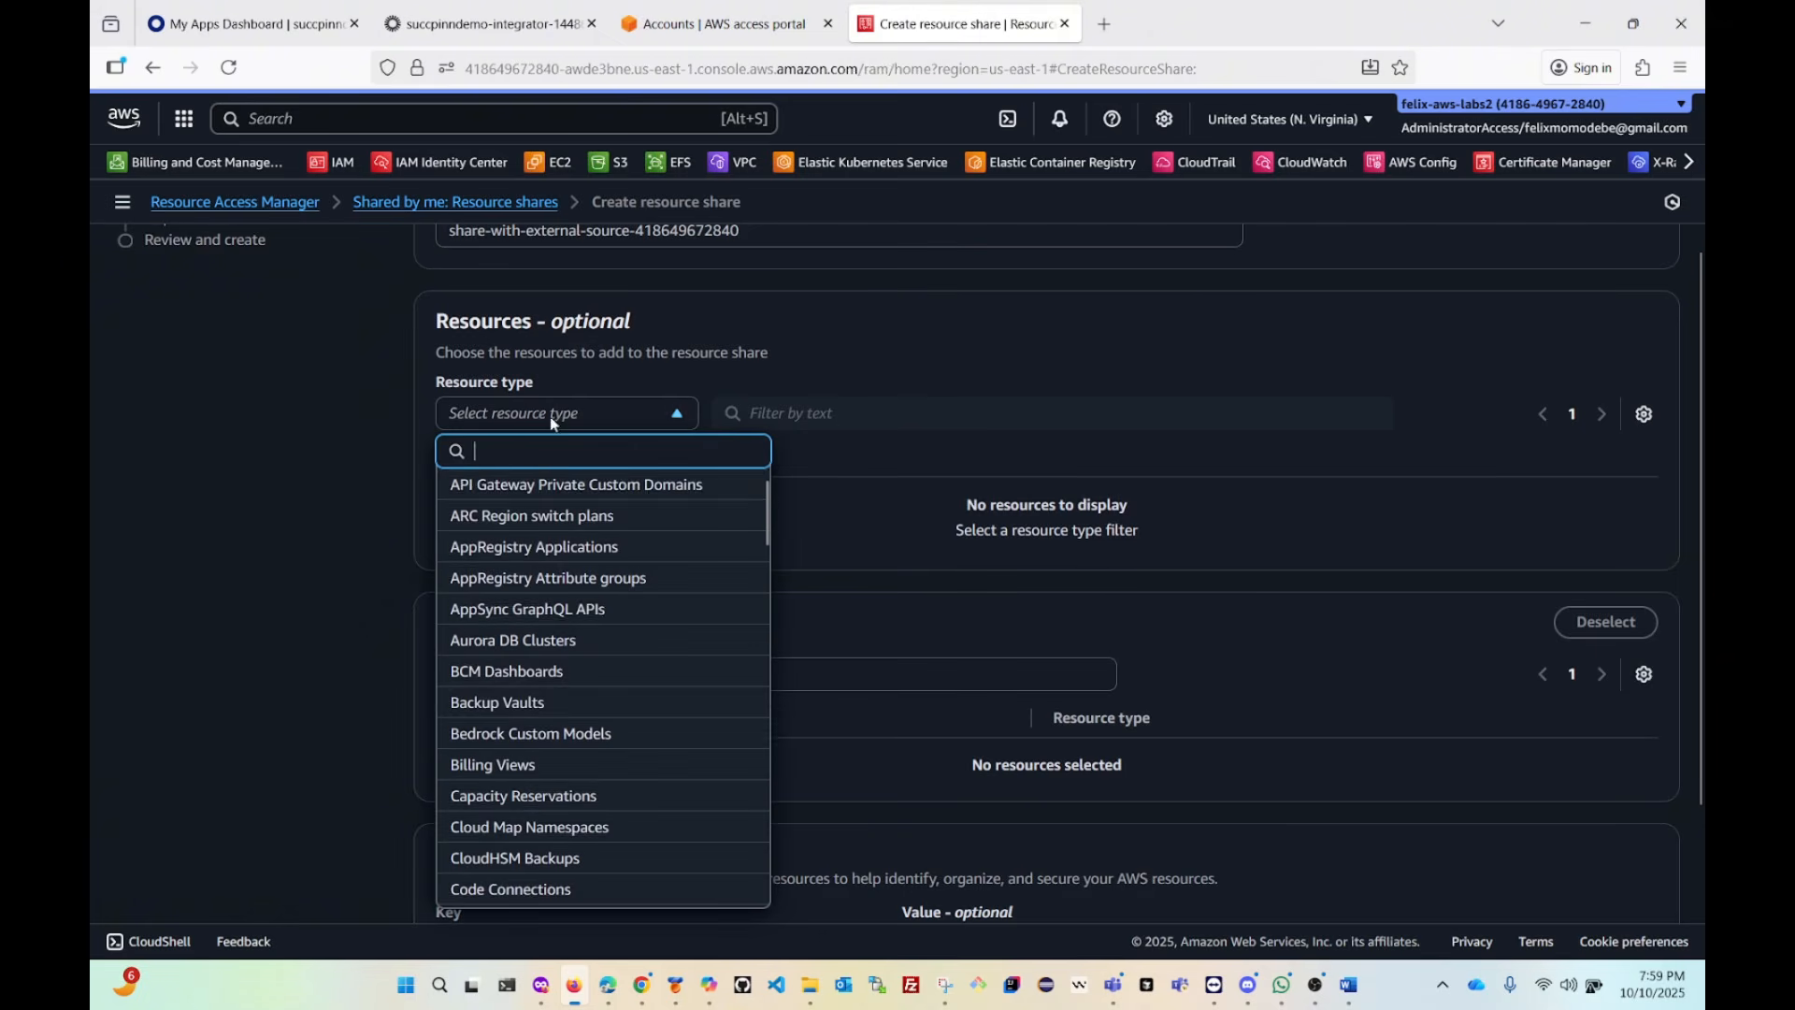
{"action": "type", "text": "prel"}
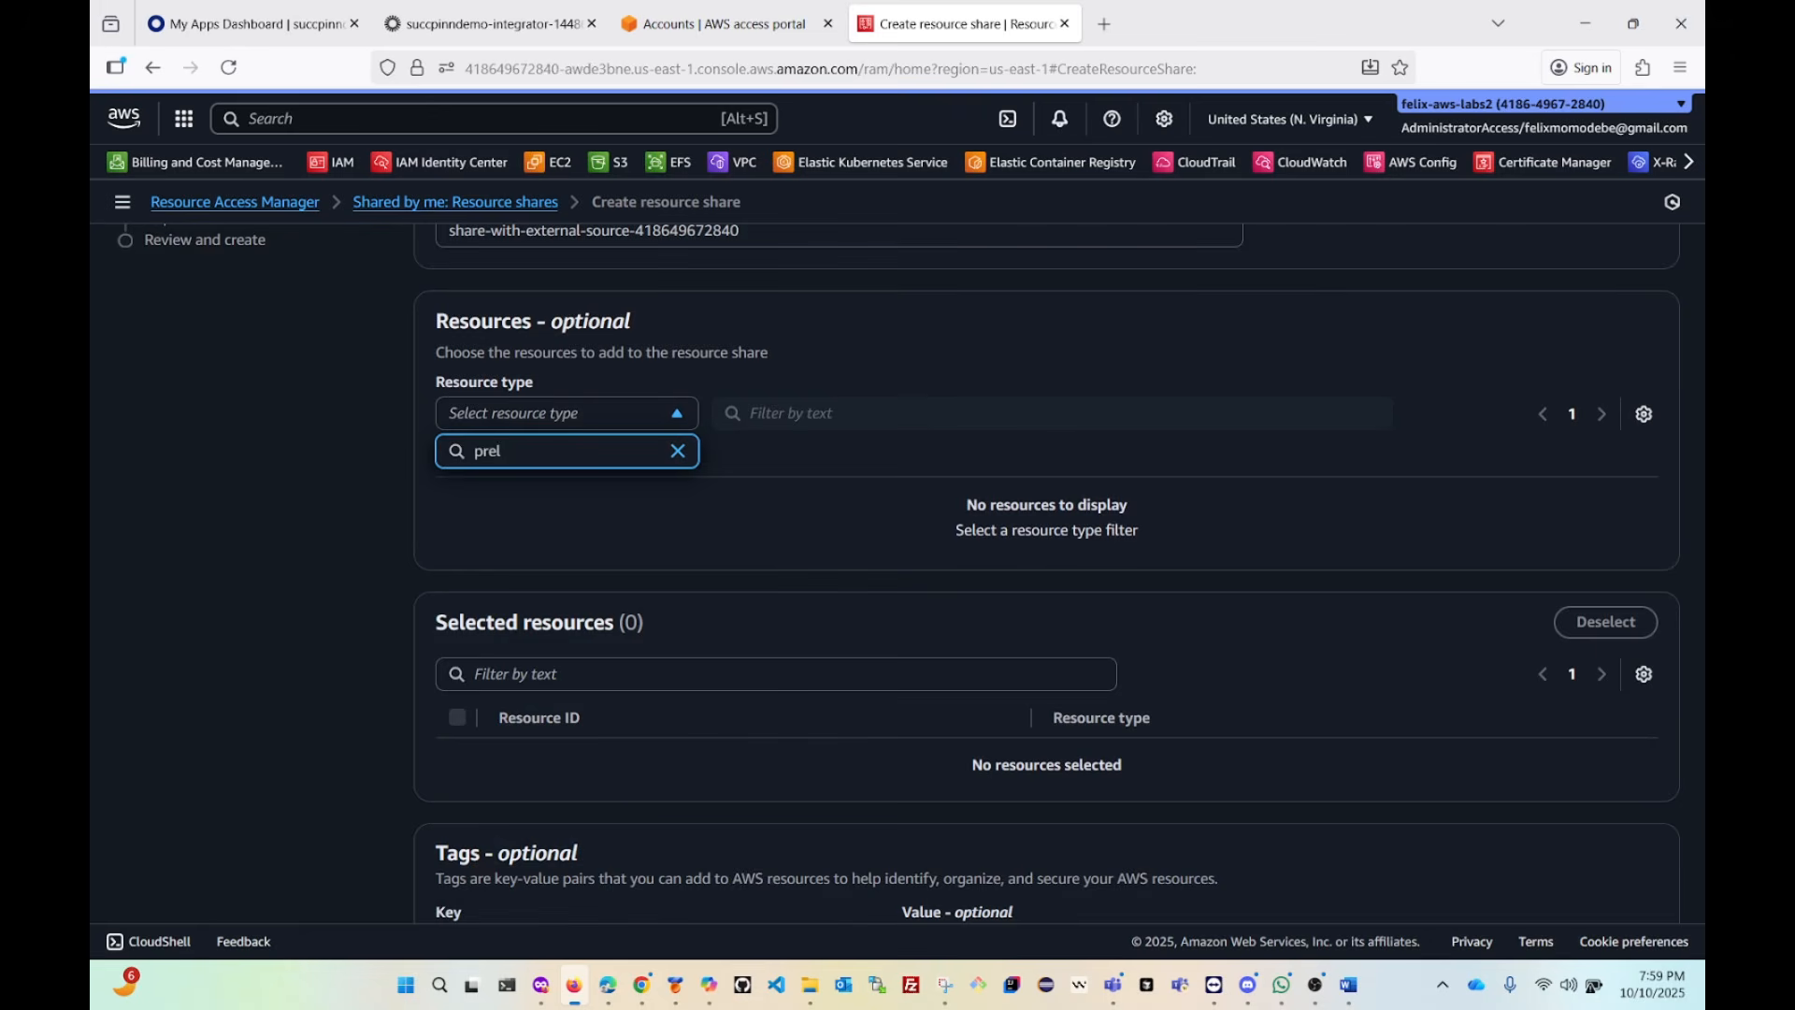
{"action": "key", "text": "BackSpace"}
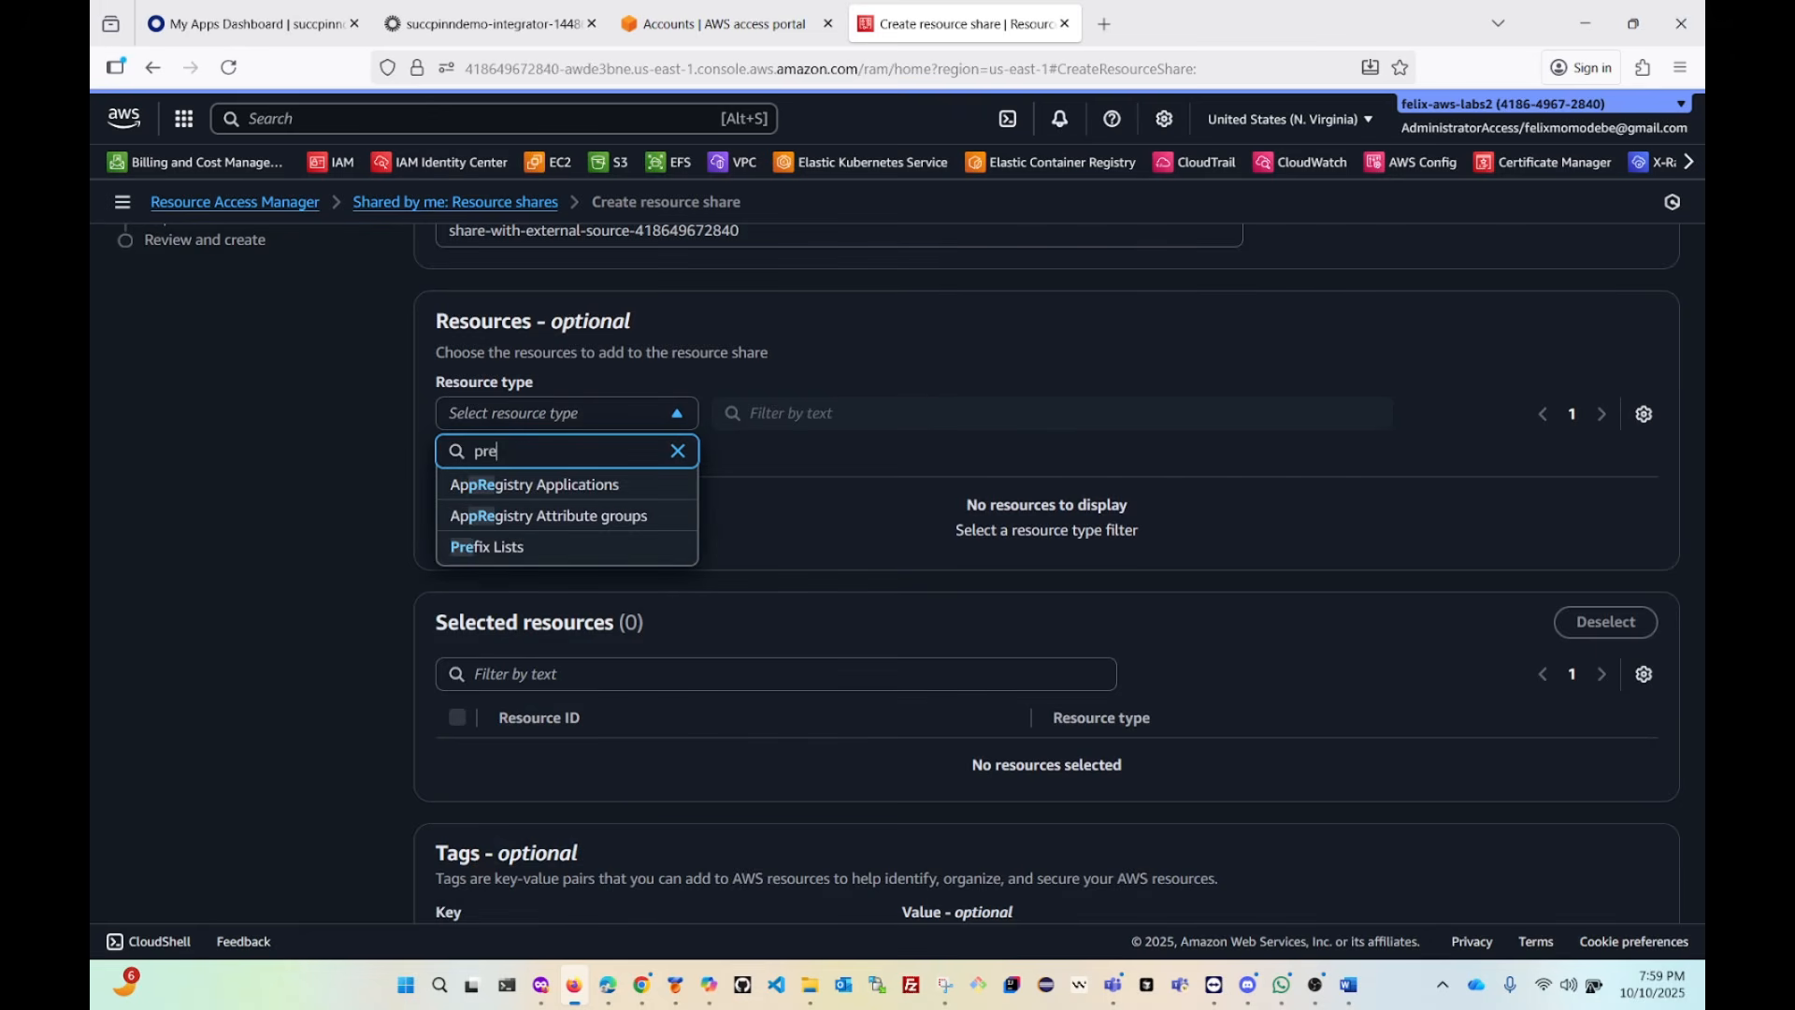
{"action": "left_click", "coordinate": [497, 549]}
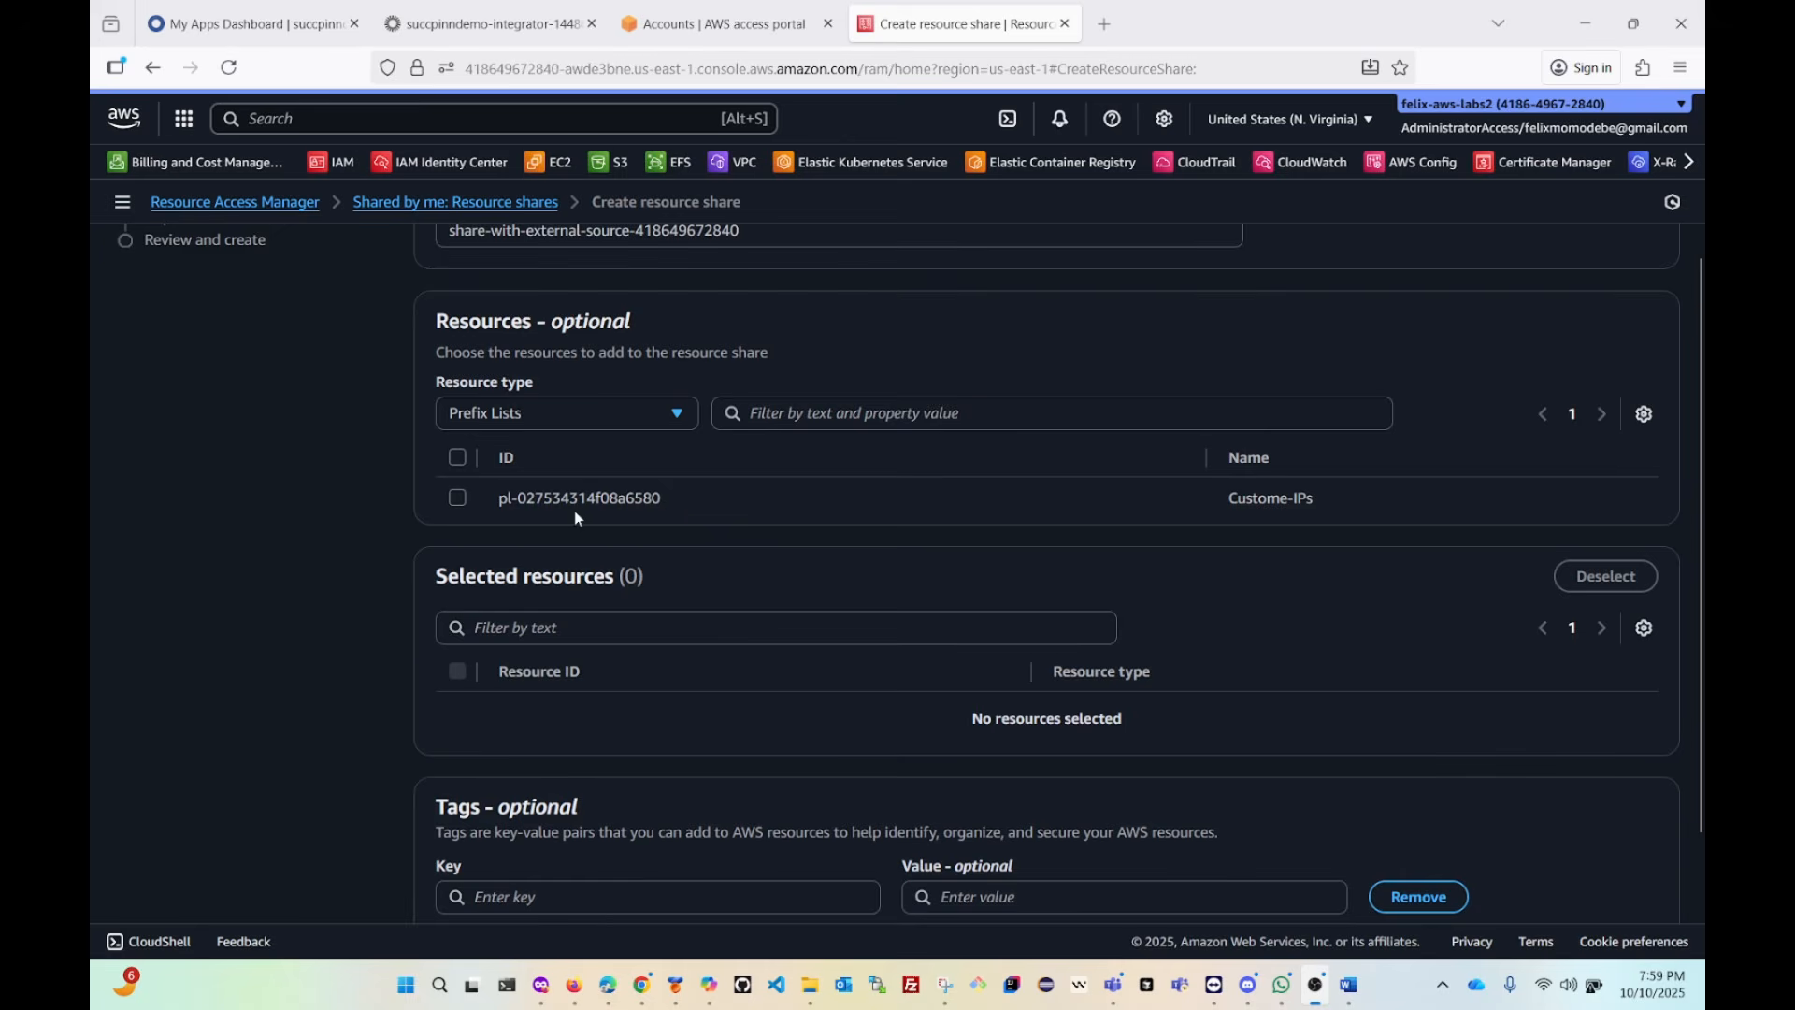
{"action": "left_click", "coordinate": [459, 499]}
{"action": "scroll", "coordinate": [903, 538], "scroll_direction": "down", "scroll_amount": 1}
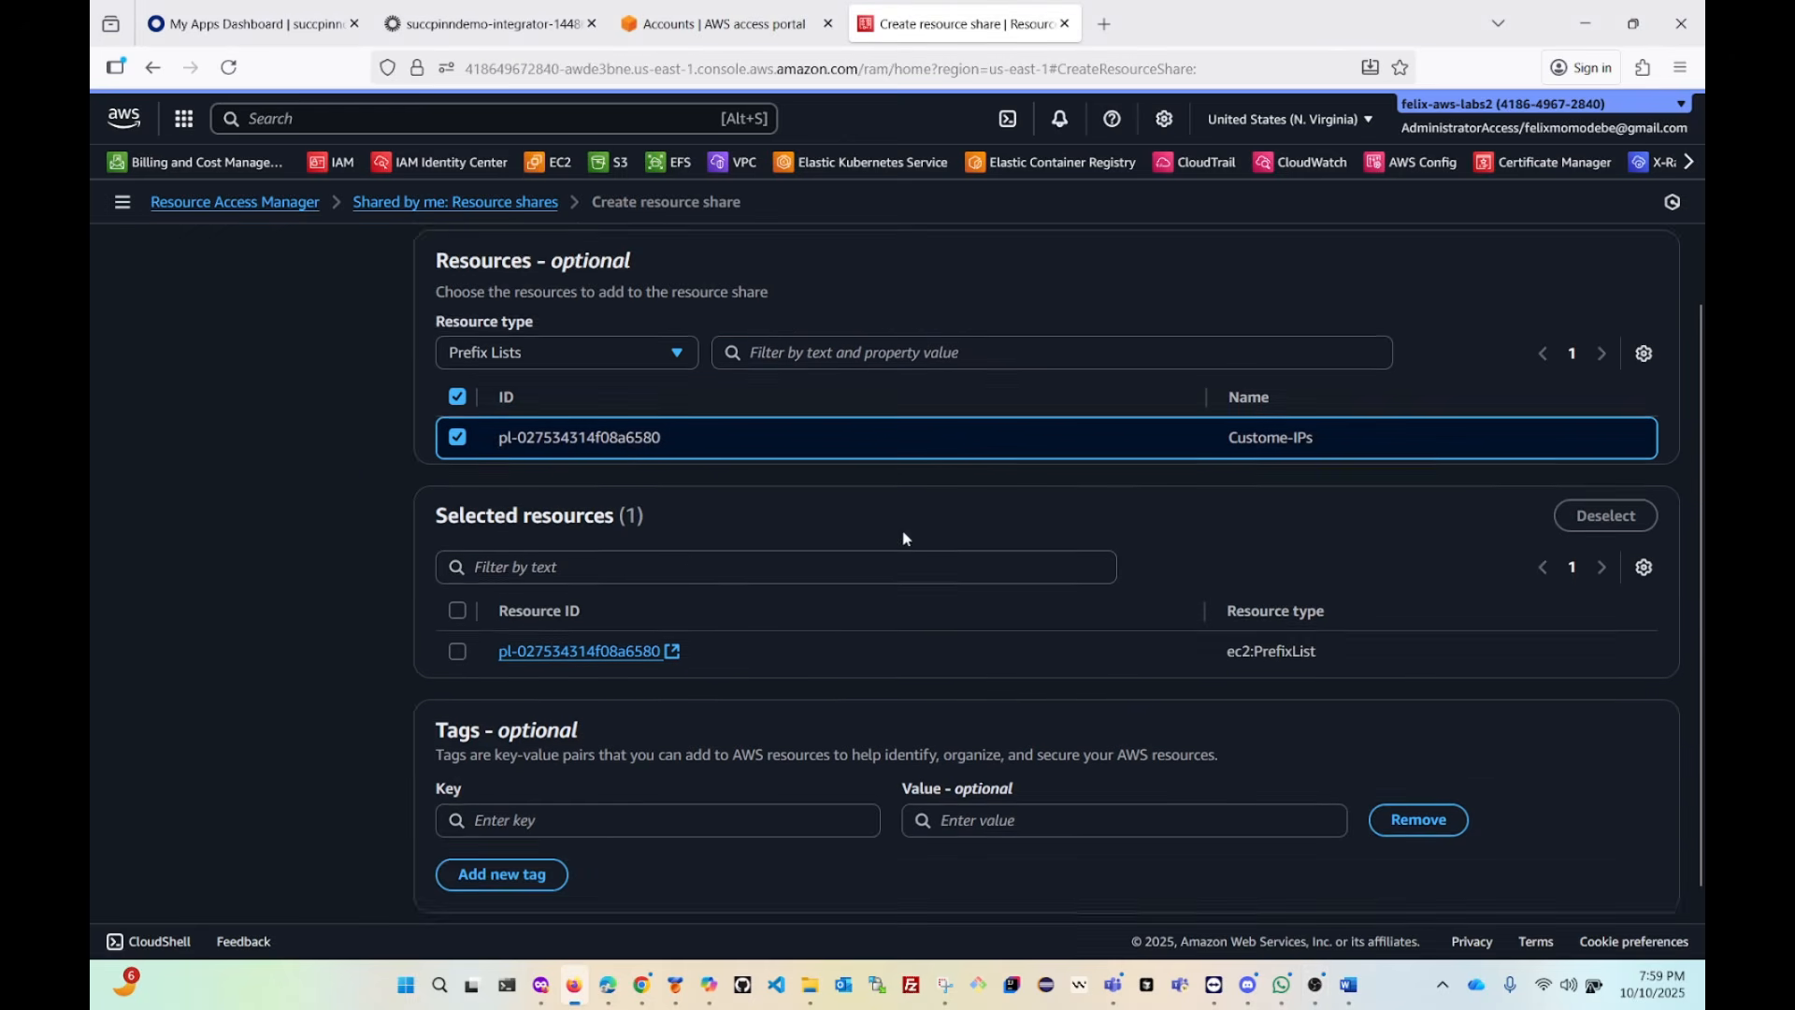
{"action": "scroll", "coordinate": [903, 538], "scroll_direction": "down", "scroll_amount": 1}
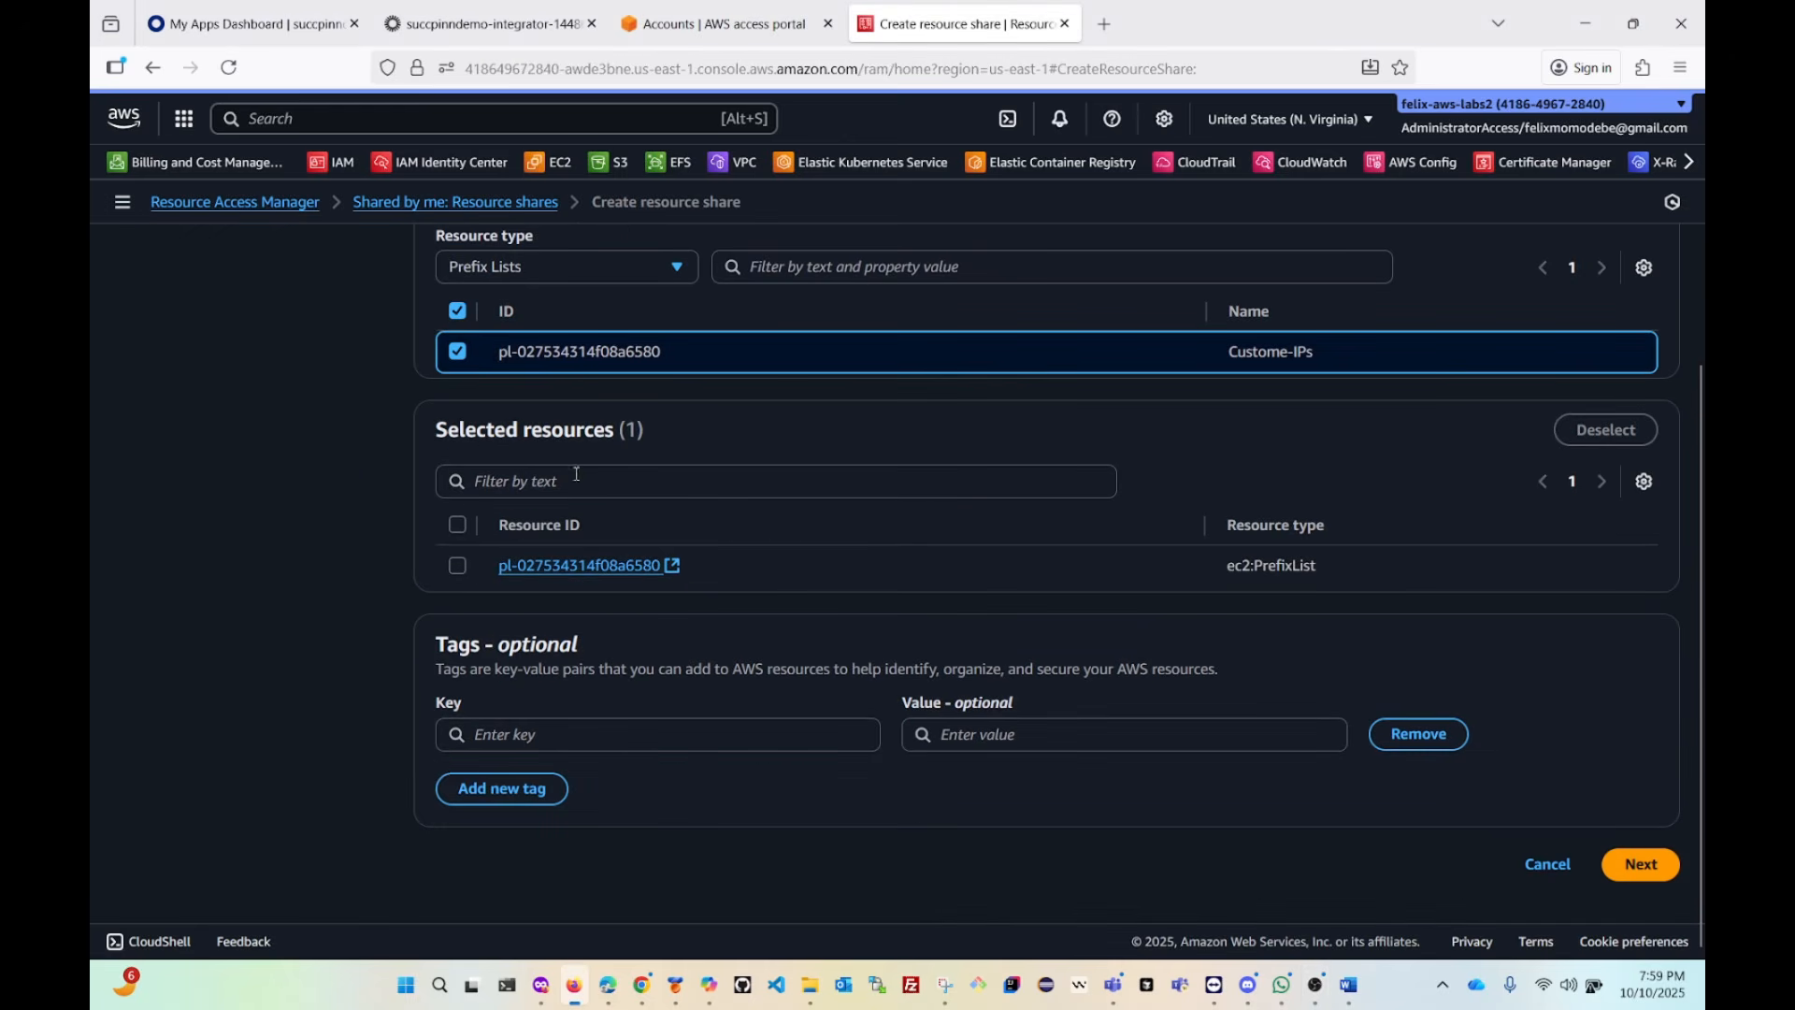
{"action": "left_click", "coordinate": [460, 565]}
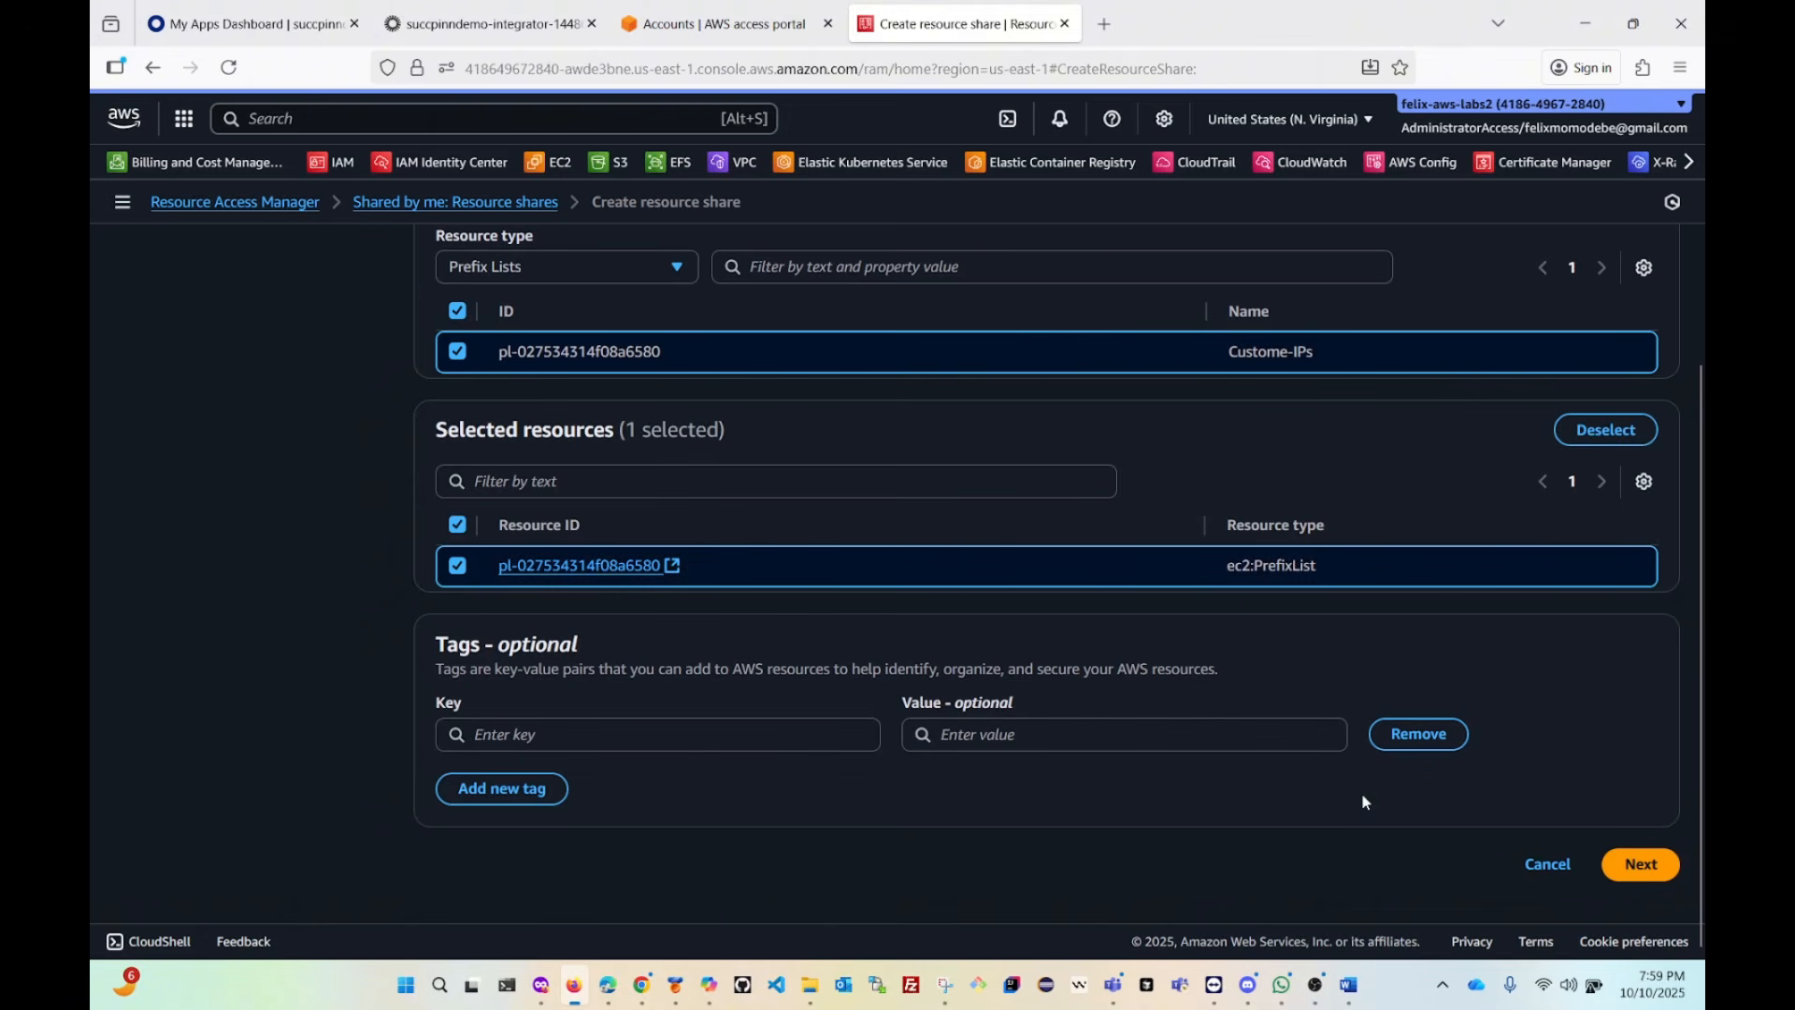
{"action": "left_click", "coordinate": [1643, 879]}
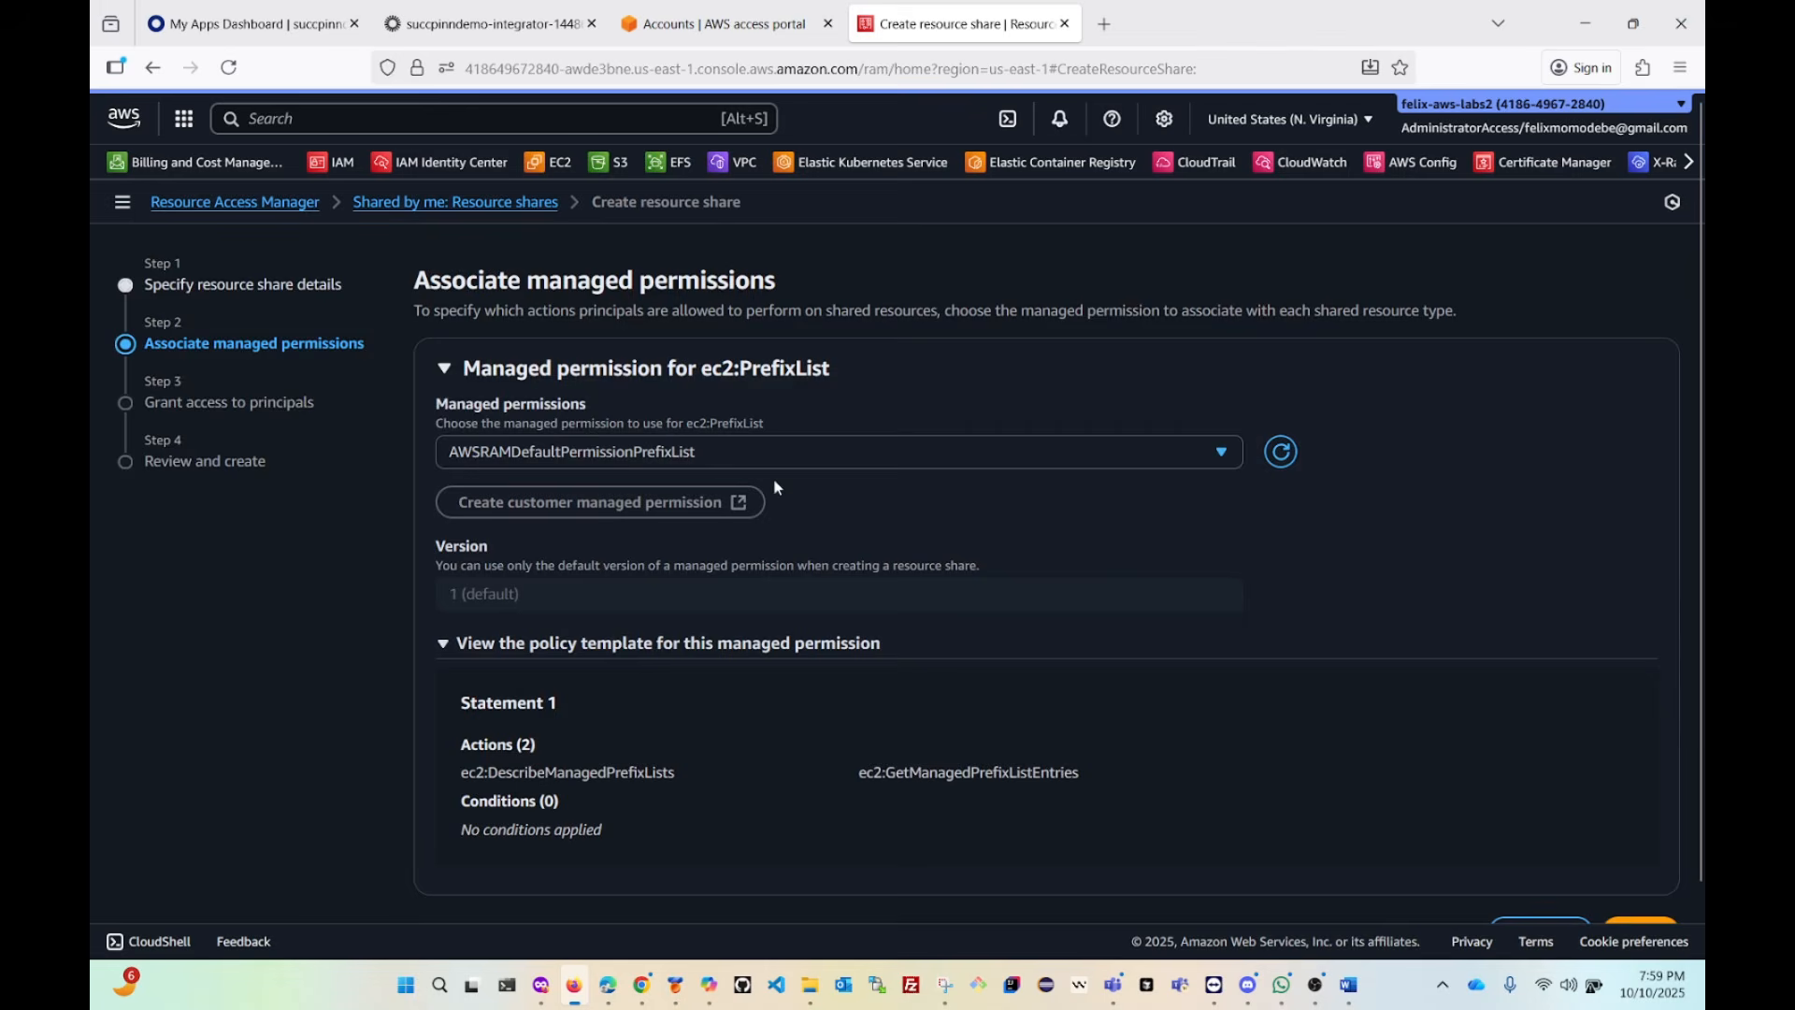
Review the AWSRAMDefaultPermissionPrefixList managed permission and its policy template, keep it, and continue to granting access to principals.
{"action": "scroll", "coordinate": [774, 486], "scroll_direction": "down", "scroll_amount": 1}
{"action": "scroll", "coordinate": [772, 479], "scroll_direction": "up", "scroll_amount": 1}
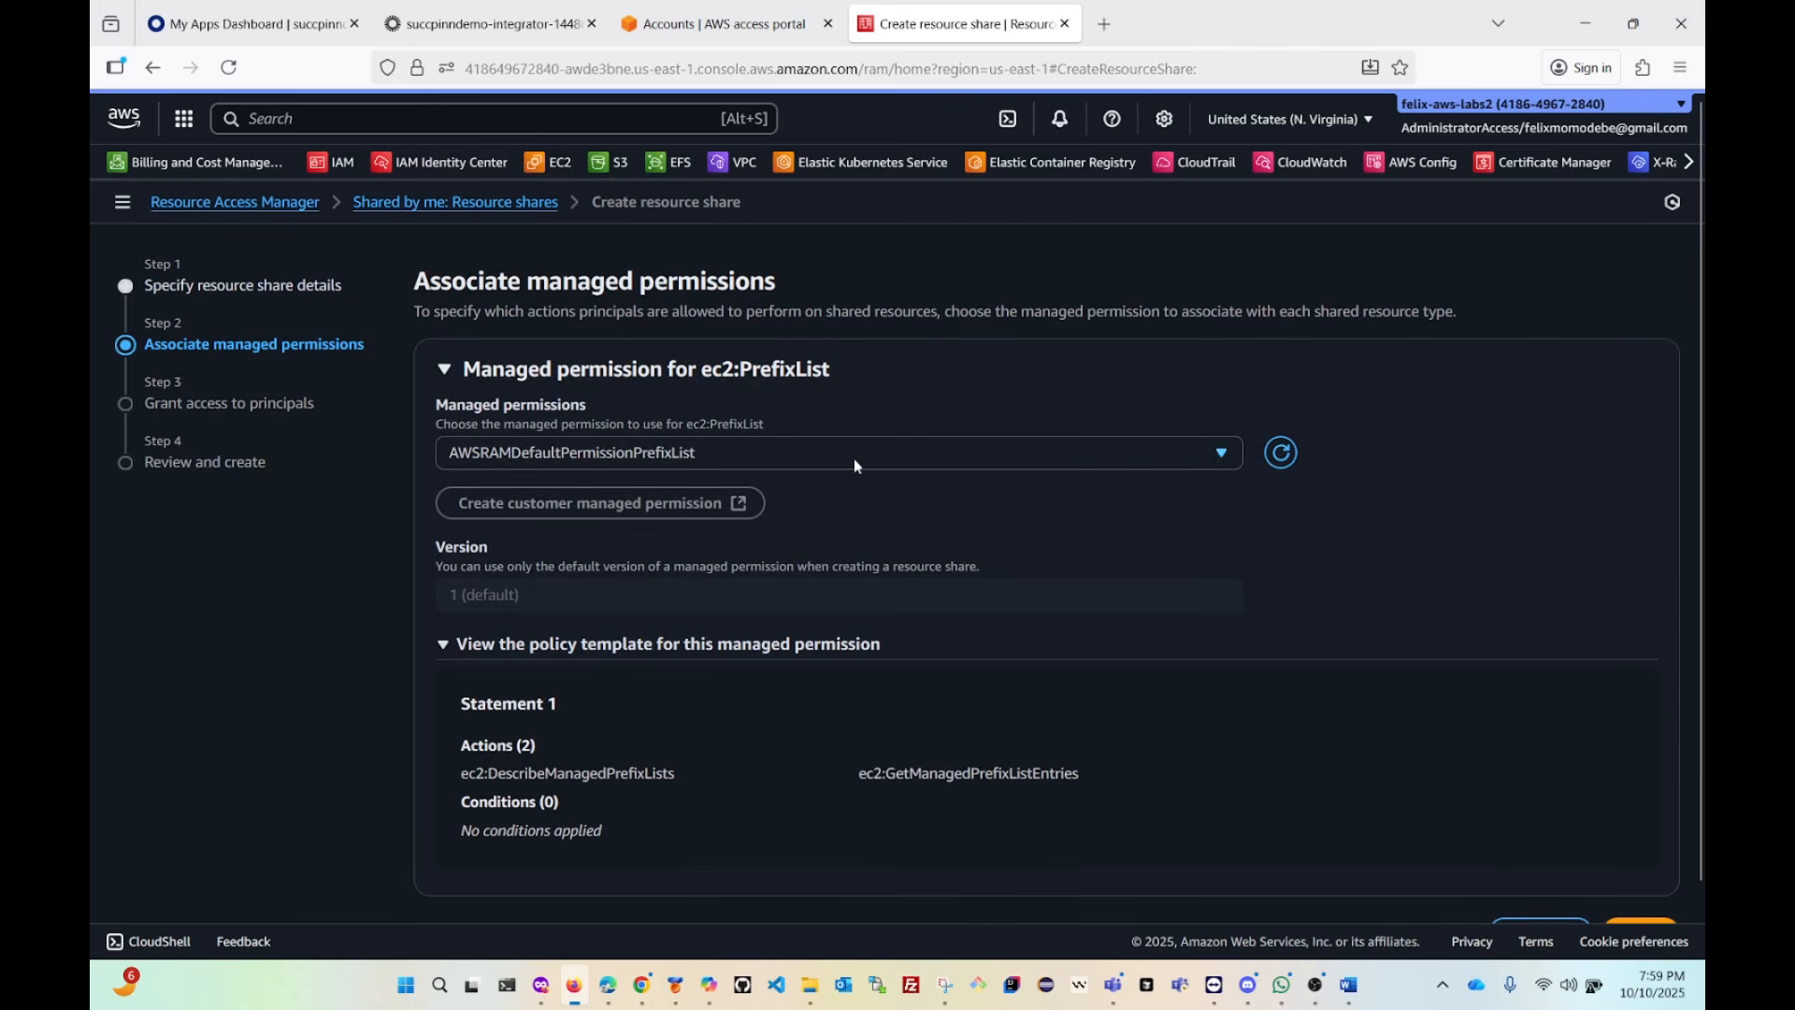
{"action": "scroll", "coordinate": [914, 605], "scroll_direction": "down", "scroll_amount": 1}
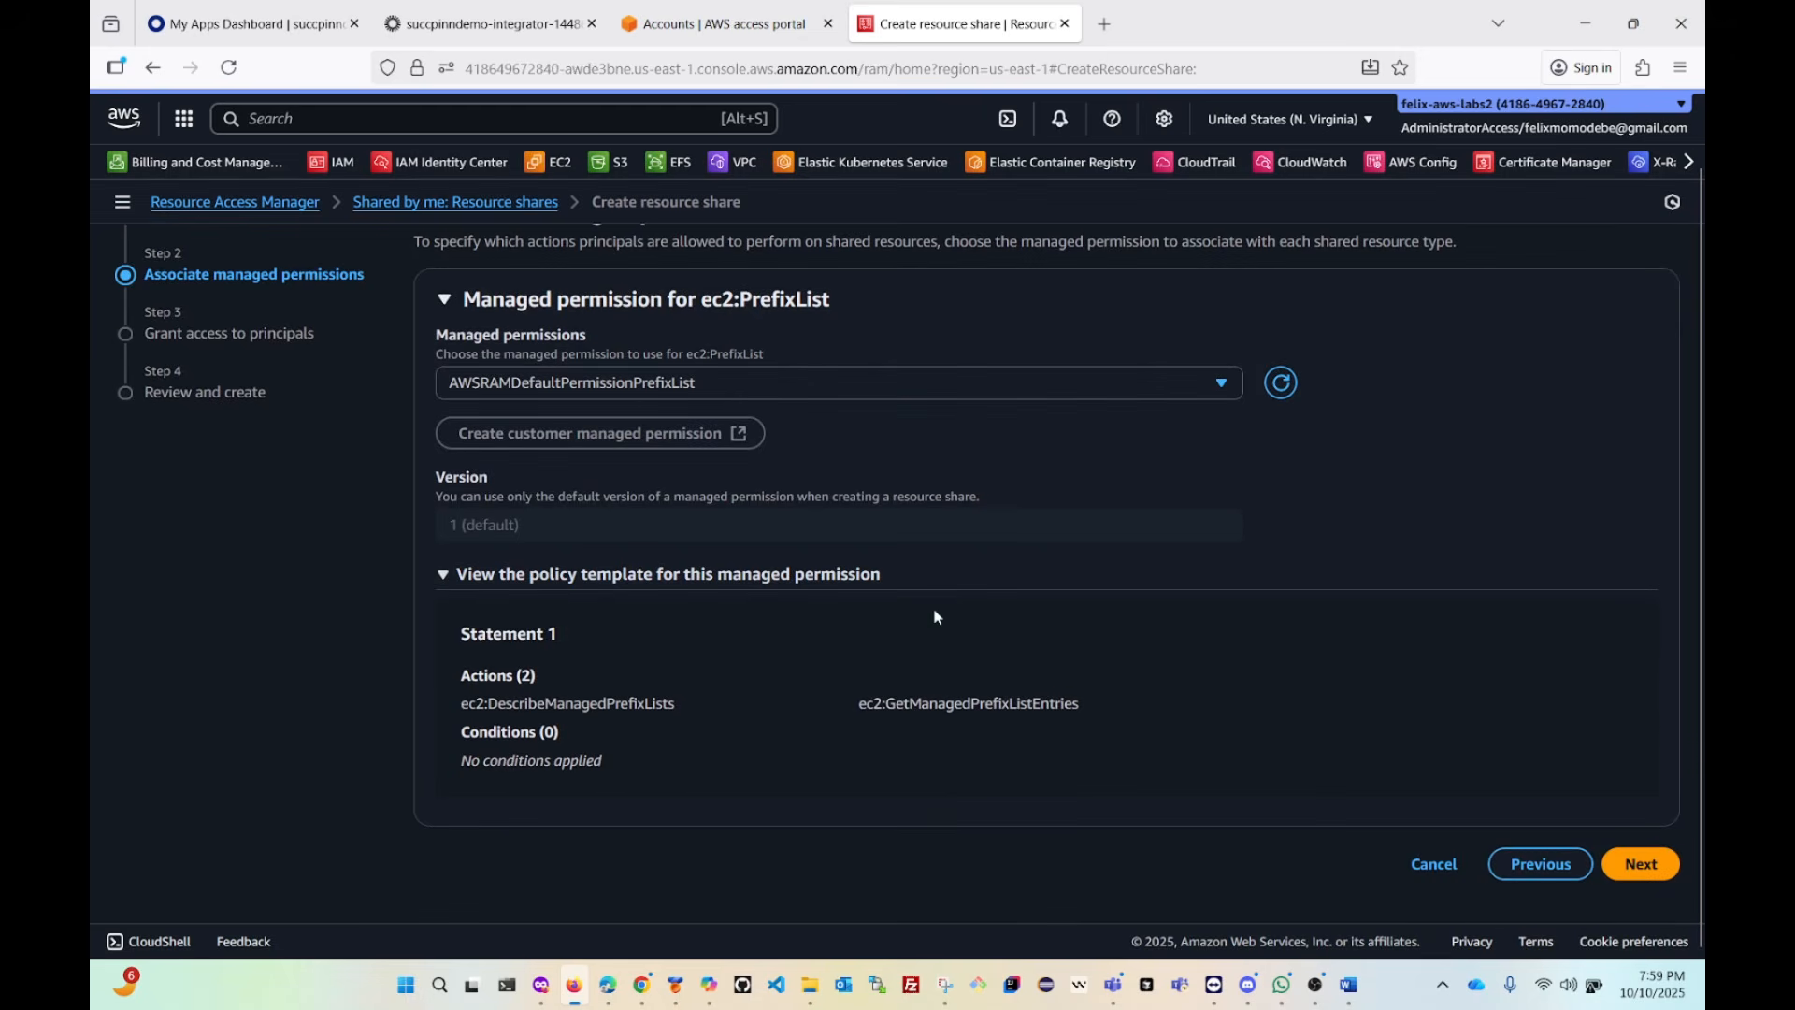
{"action": "left_click", "coordinate": [1632, 862]}
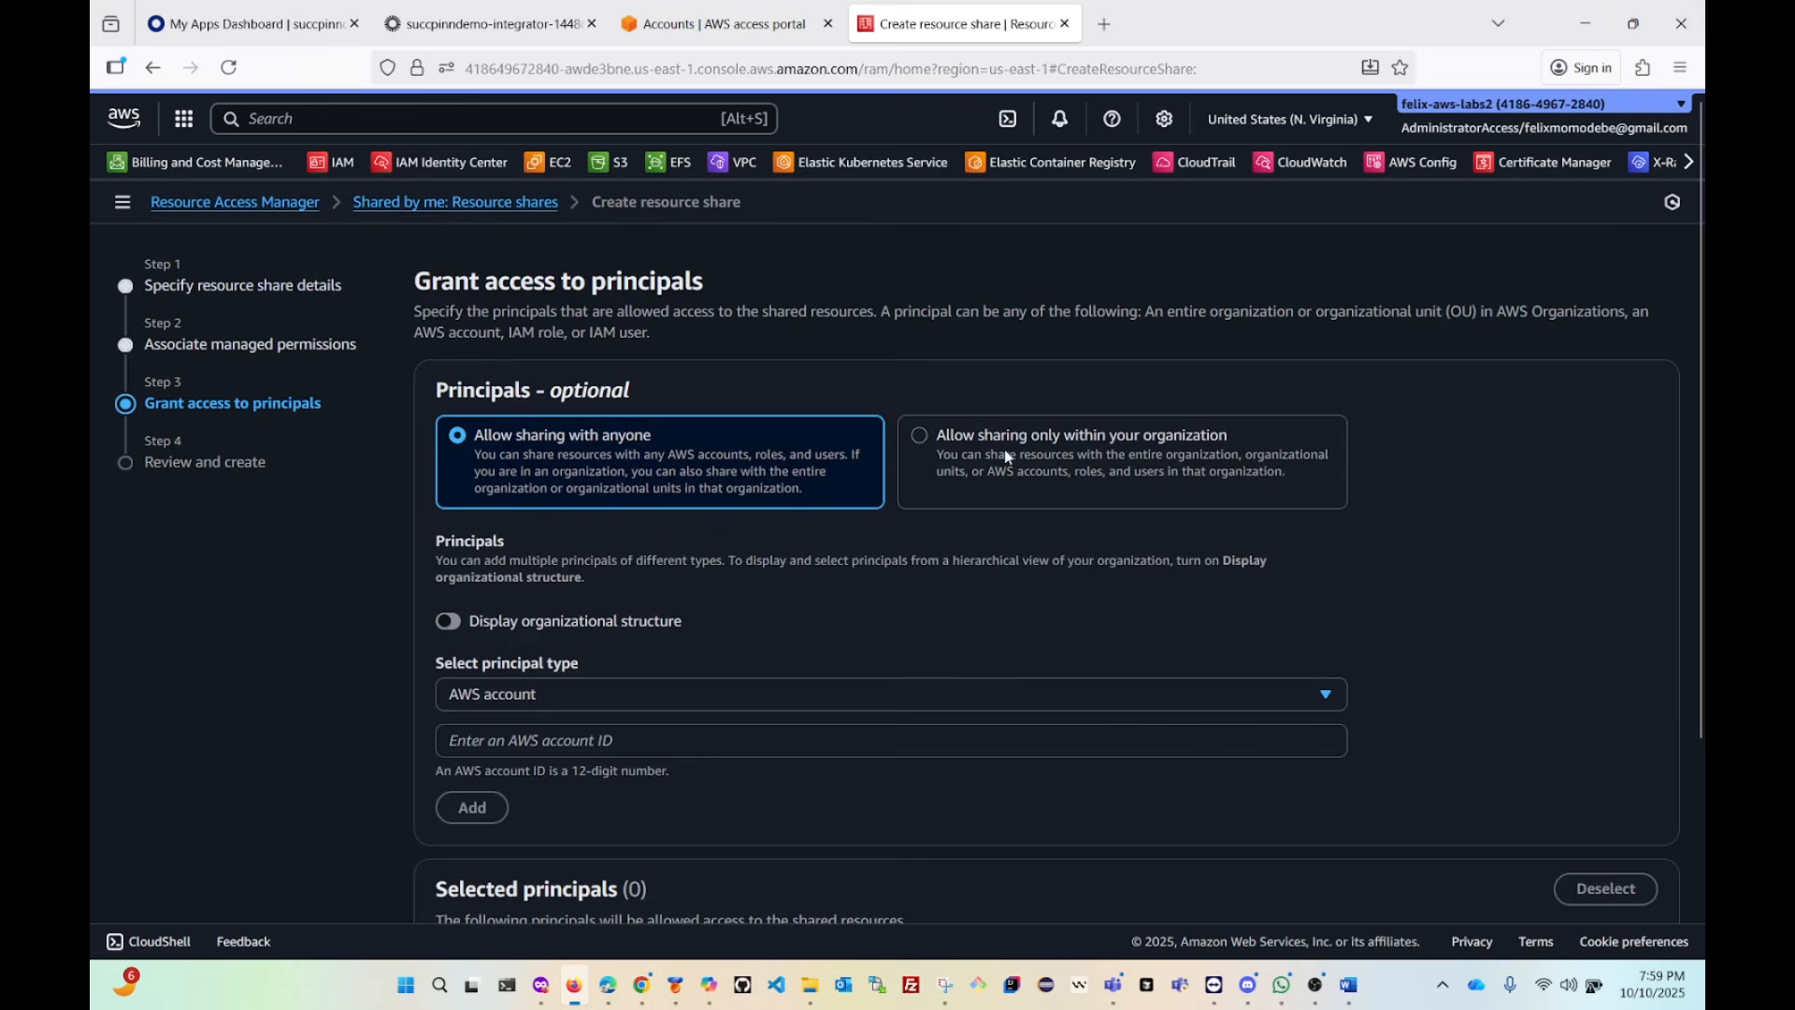
Try organization-only sharing with the organizational structure displayed, and revert to sharing with anyone with the structure hidden.
{"action": "left_click", "coordinate": [1038, 479]}
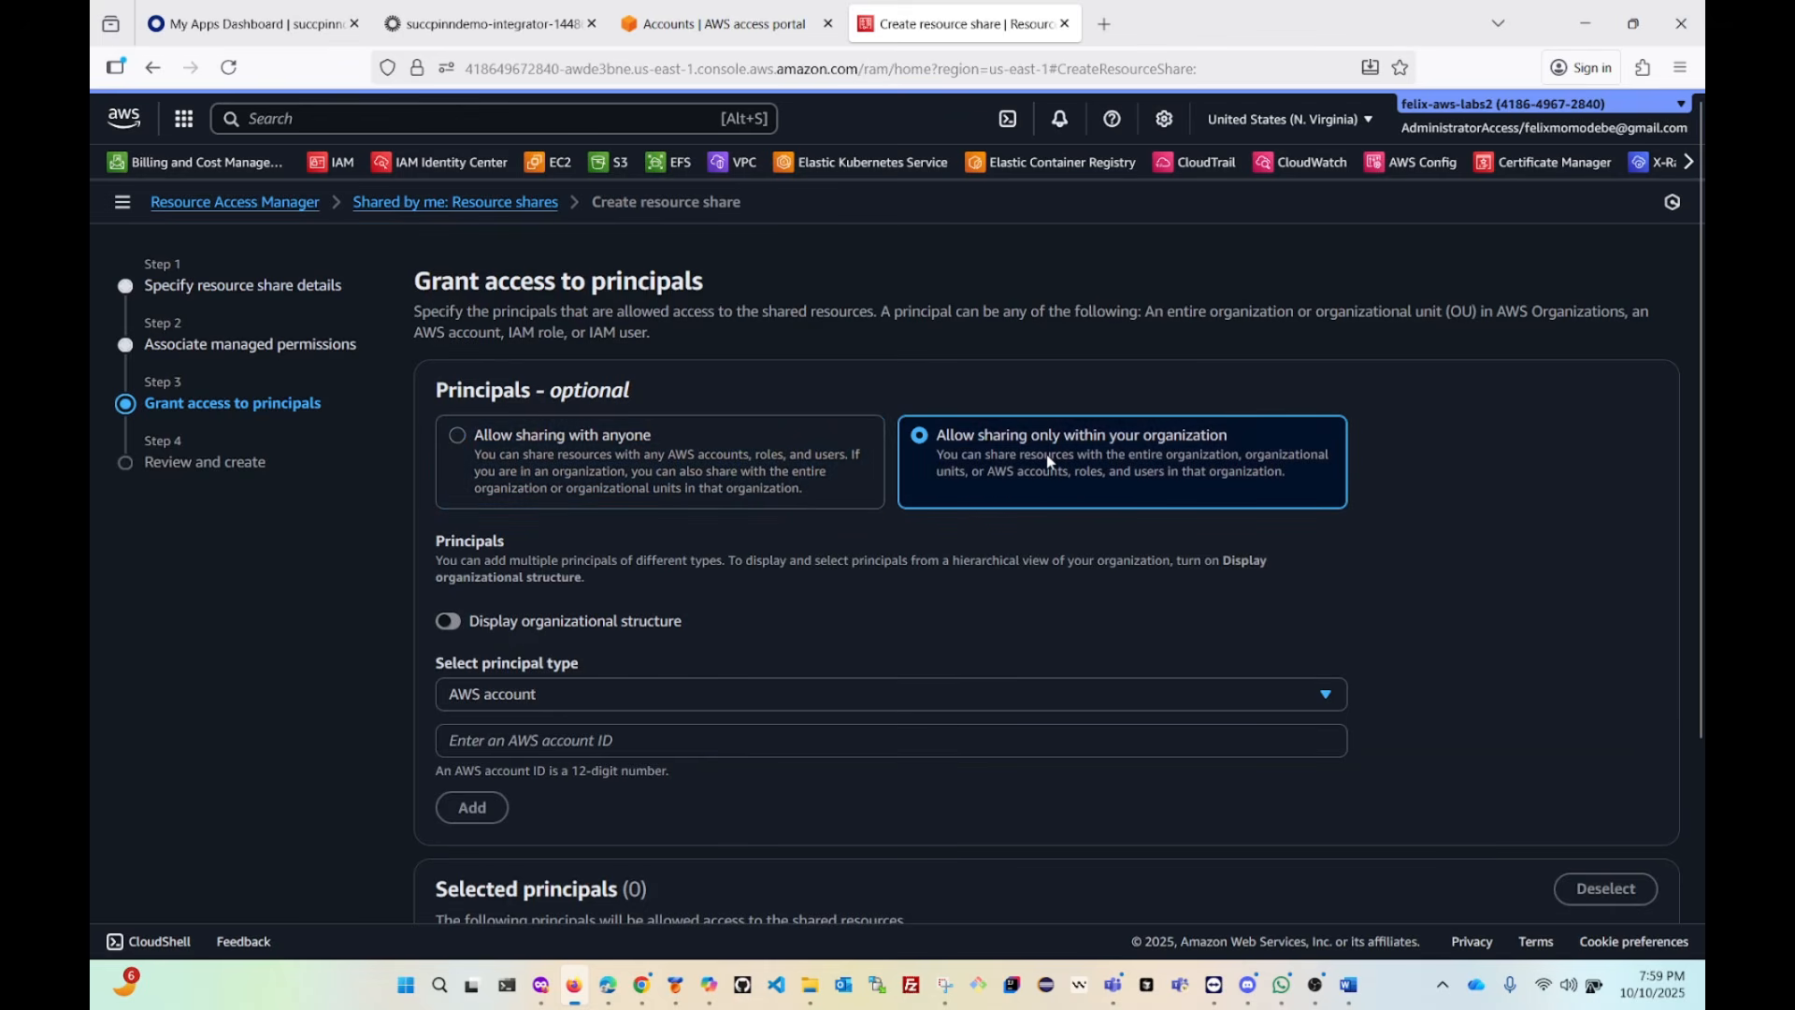
{"action": "left_click", "coordinate": [452, 627]}
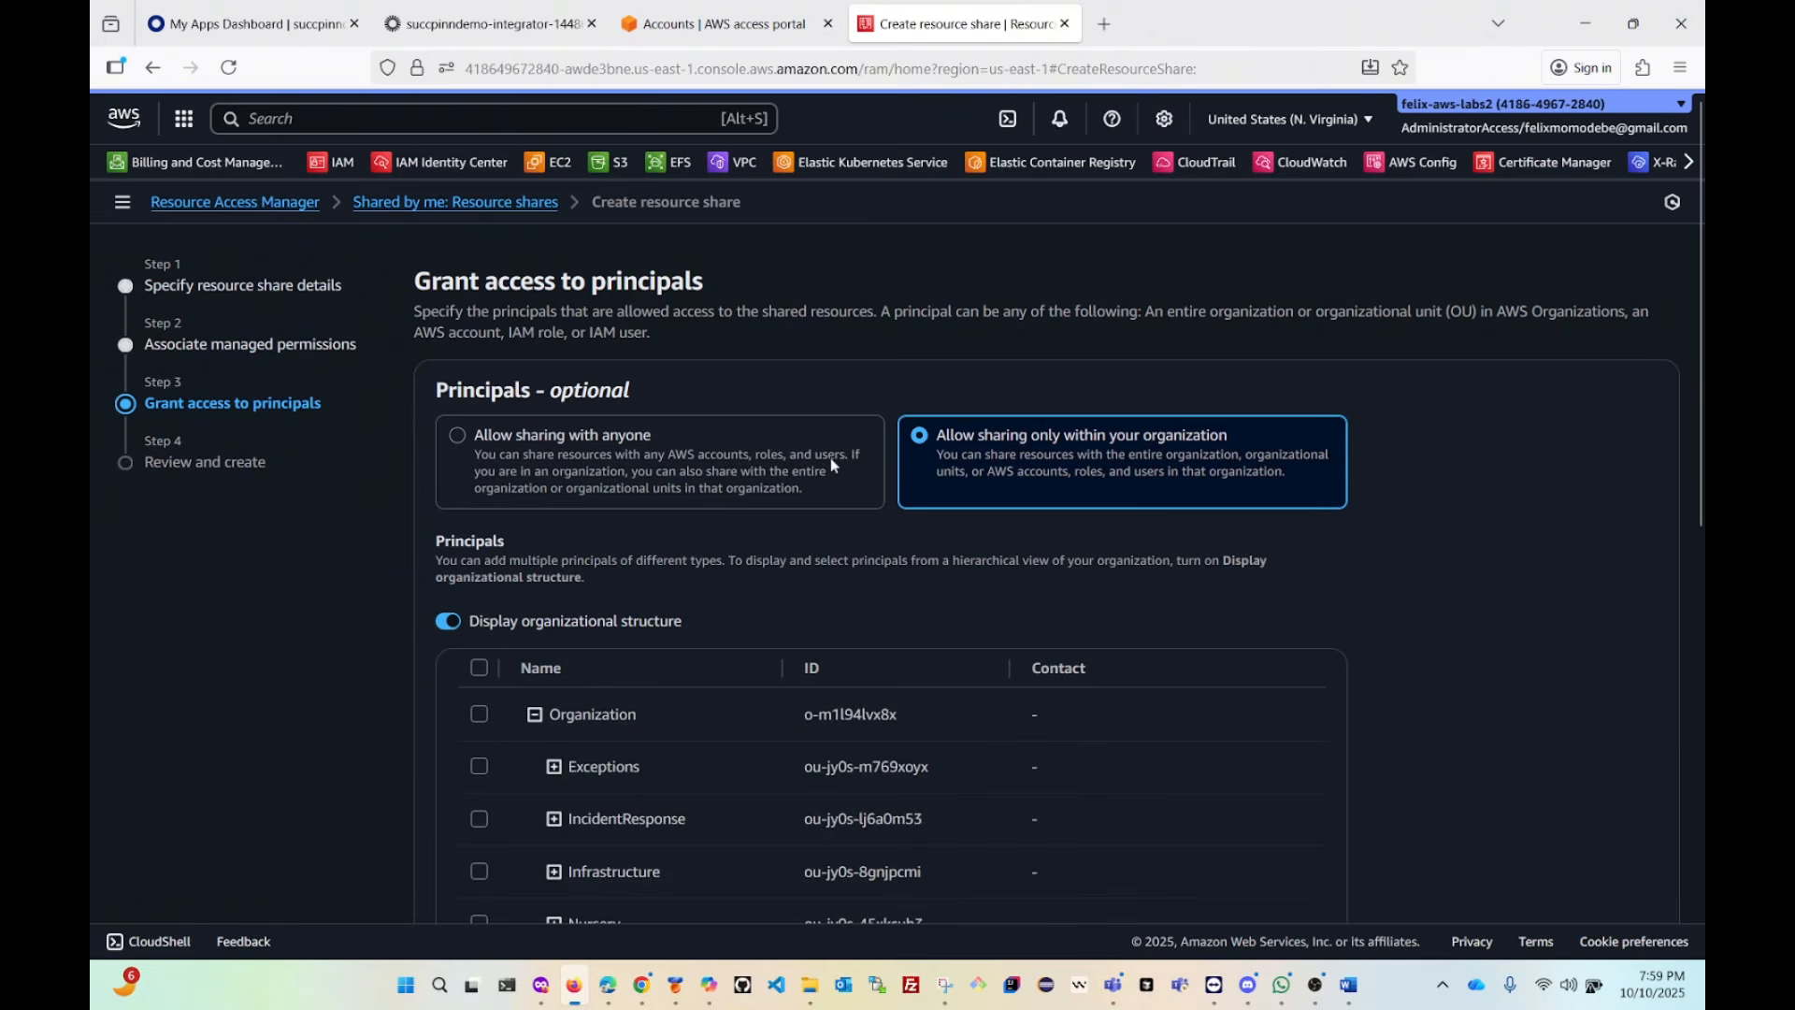
{"action": "left_click", "coordinate": [626, 475]}
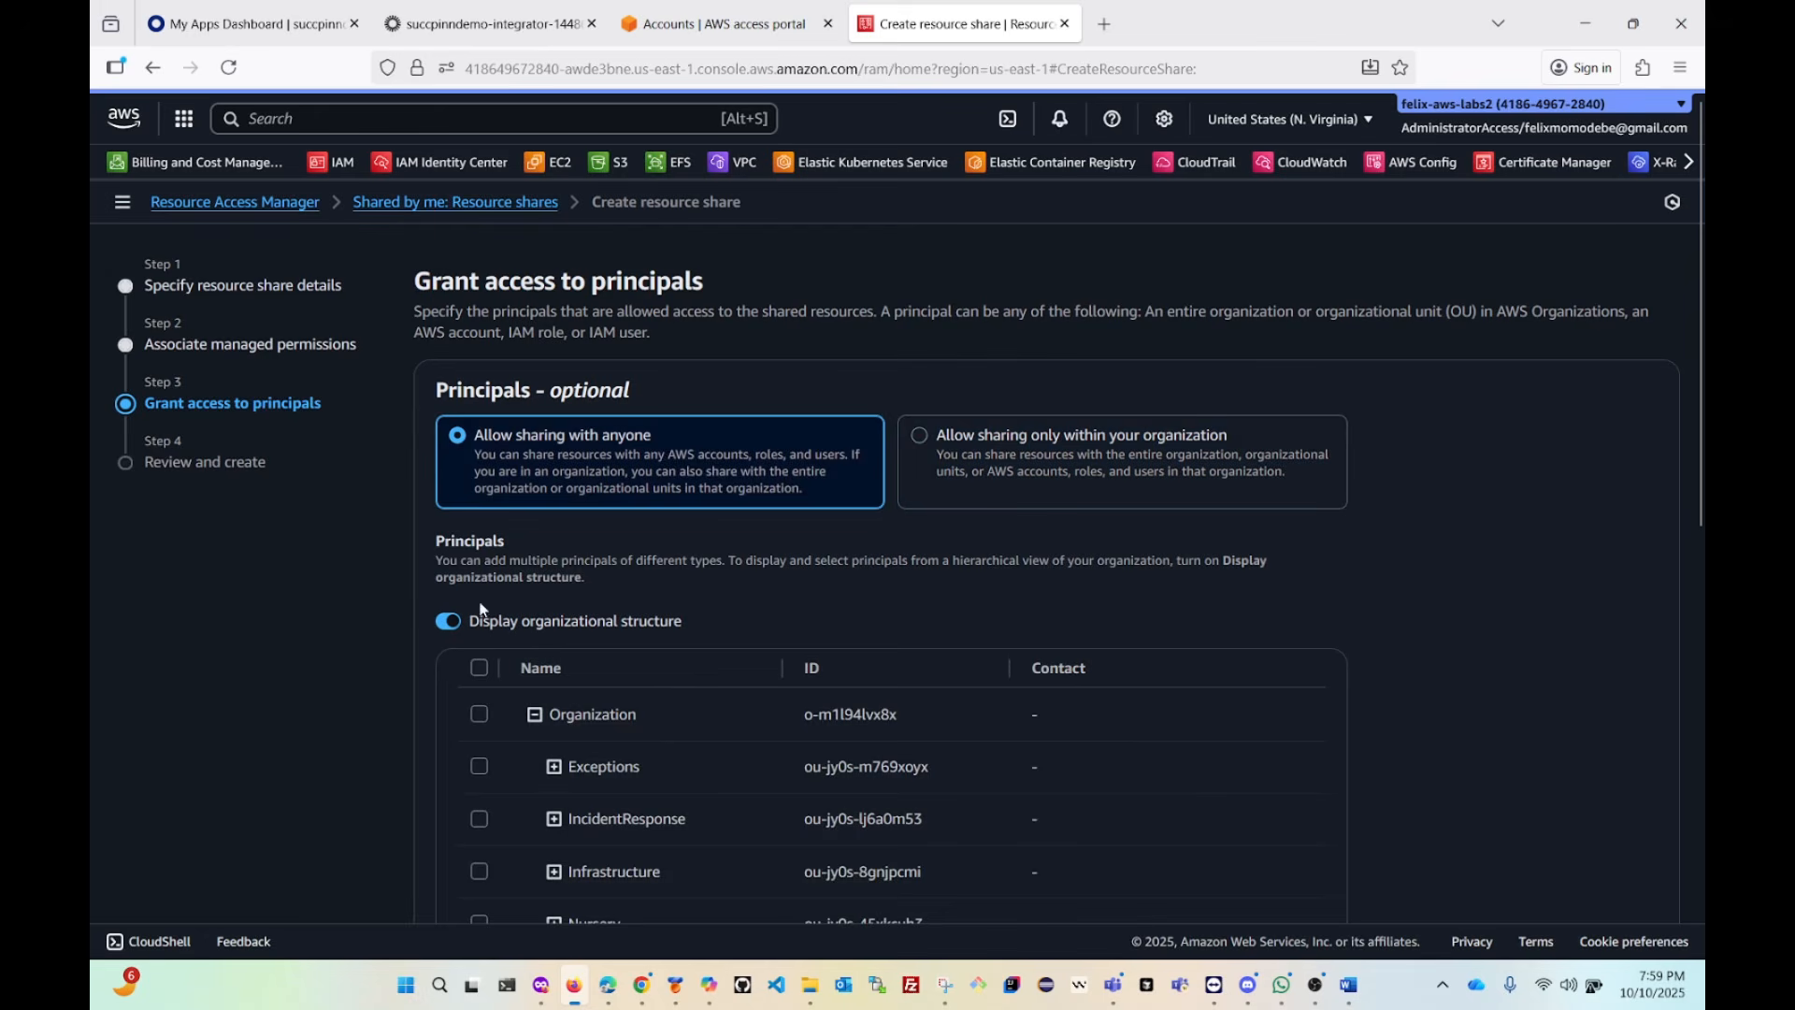
{"action": "left_click", "coordinate": [441, 621]}
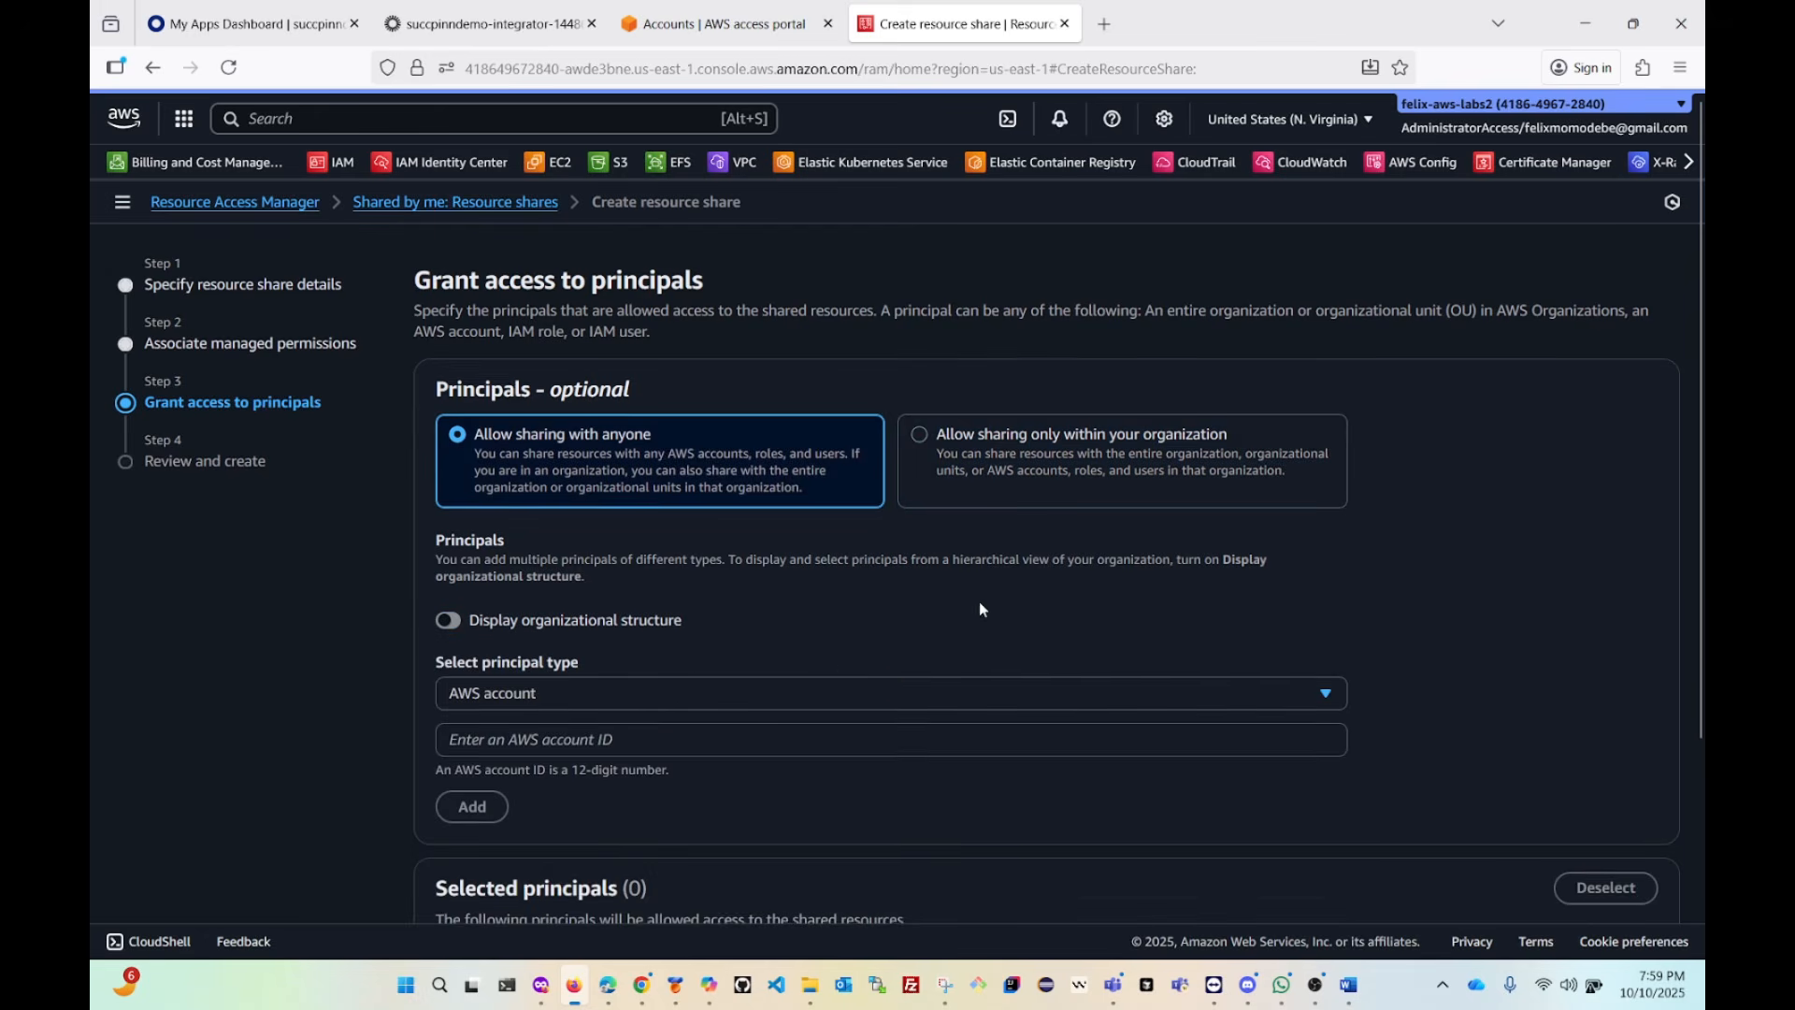
Copy the MasterController account's ID from the AWS access portal in the private browsing window, for use as the share's principal.
{"action": "scroll", "coordinate": [515, 502], "scroll_direction": "down", "scroll_amount": 3}
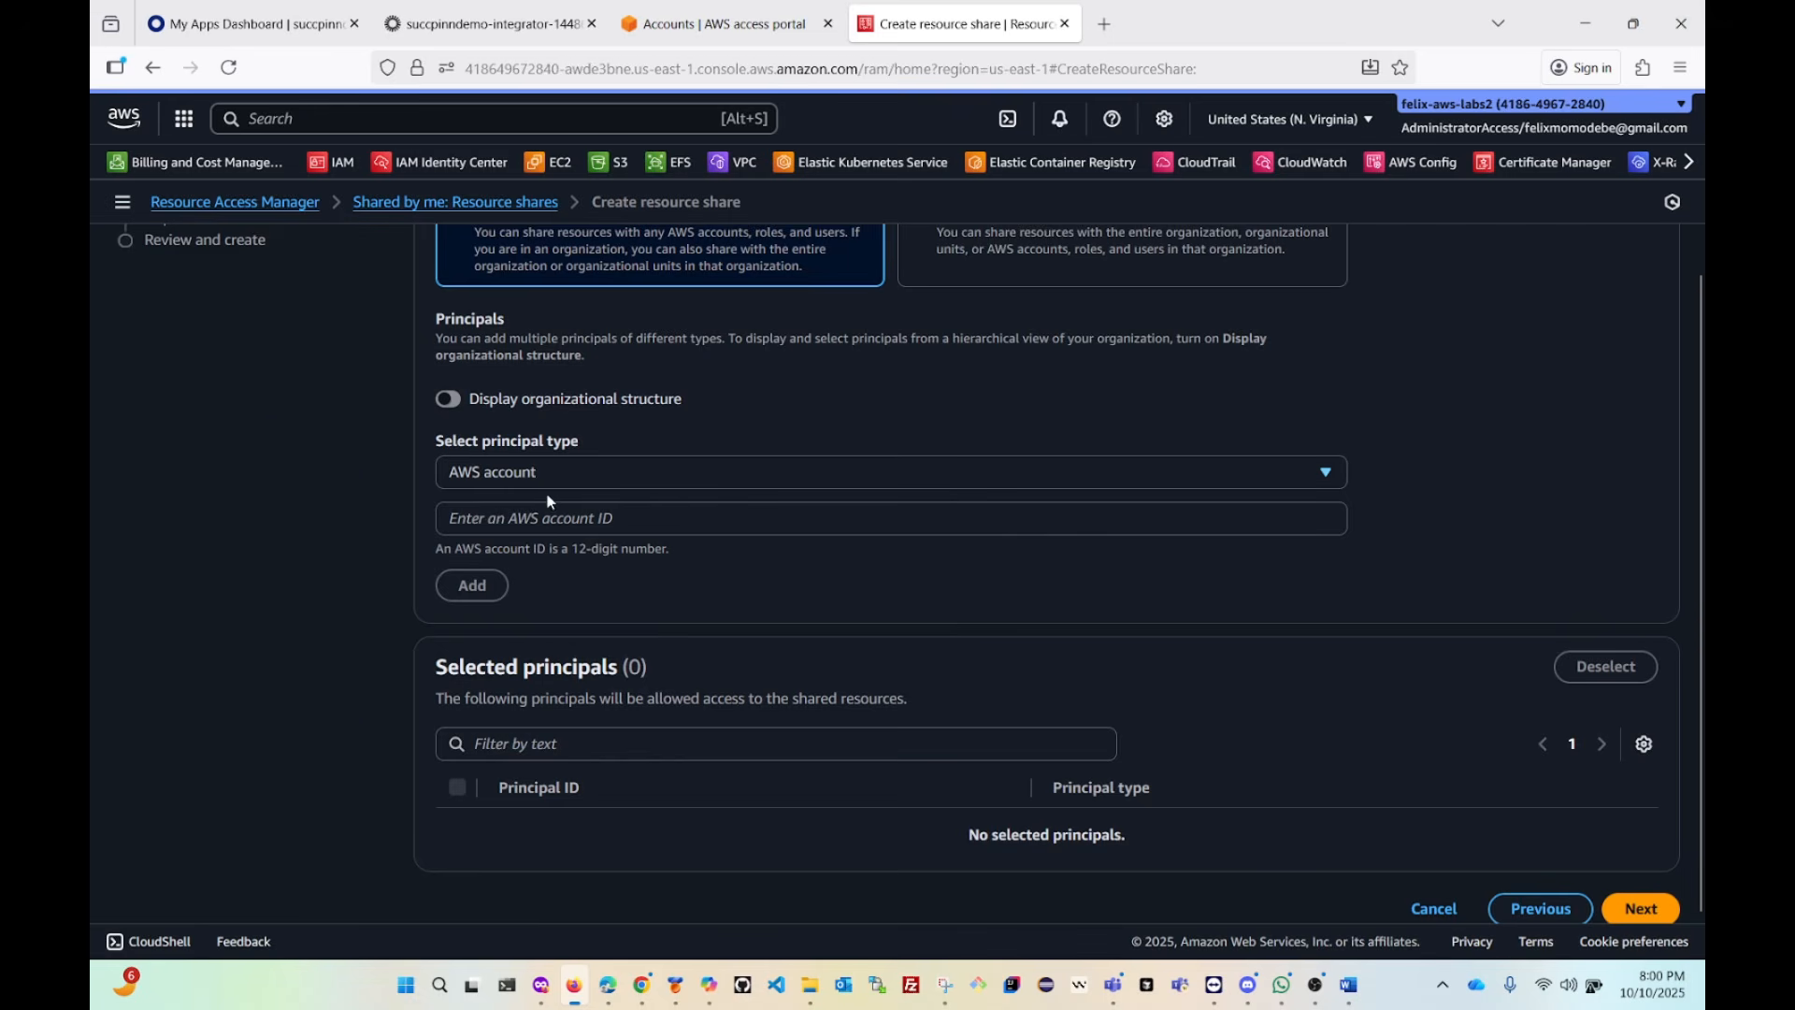
{"action": "mouse_move", "coordinate": [541, 985]}
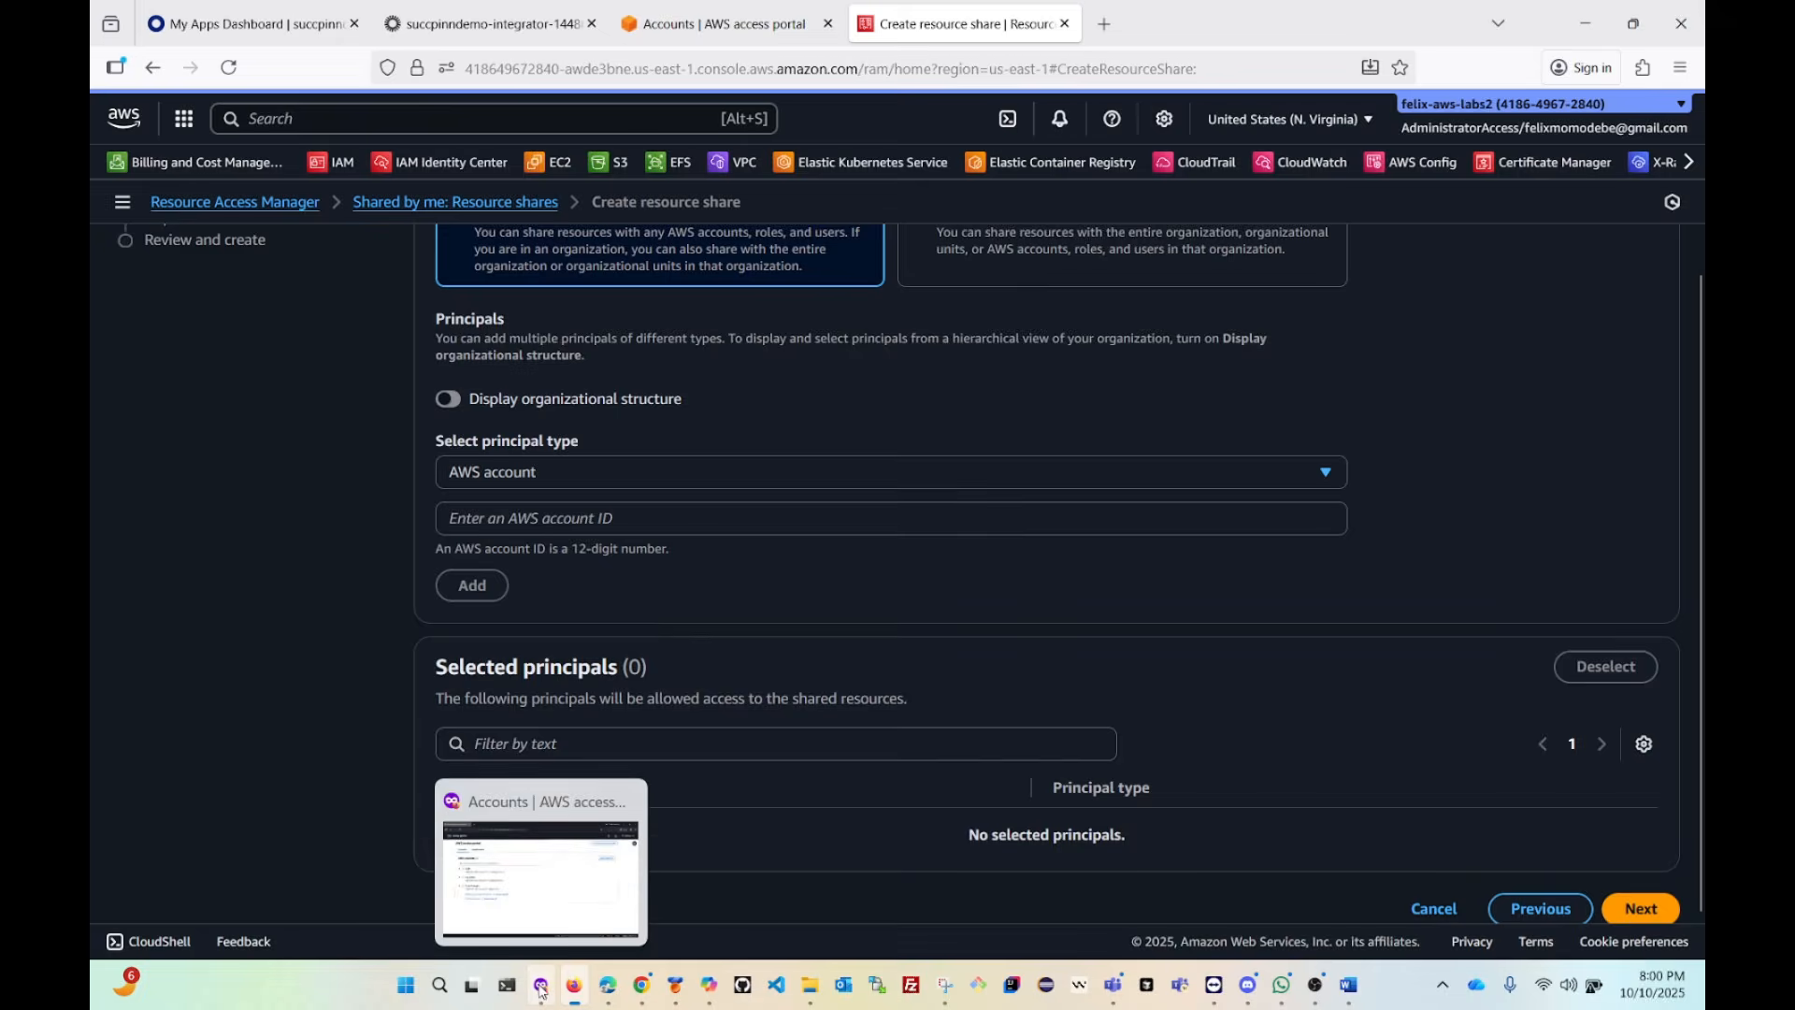
{"action": "left_click", "coordinate": [595, 808]}
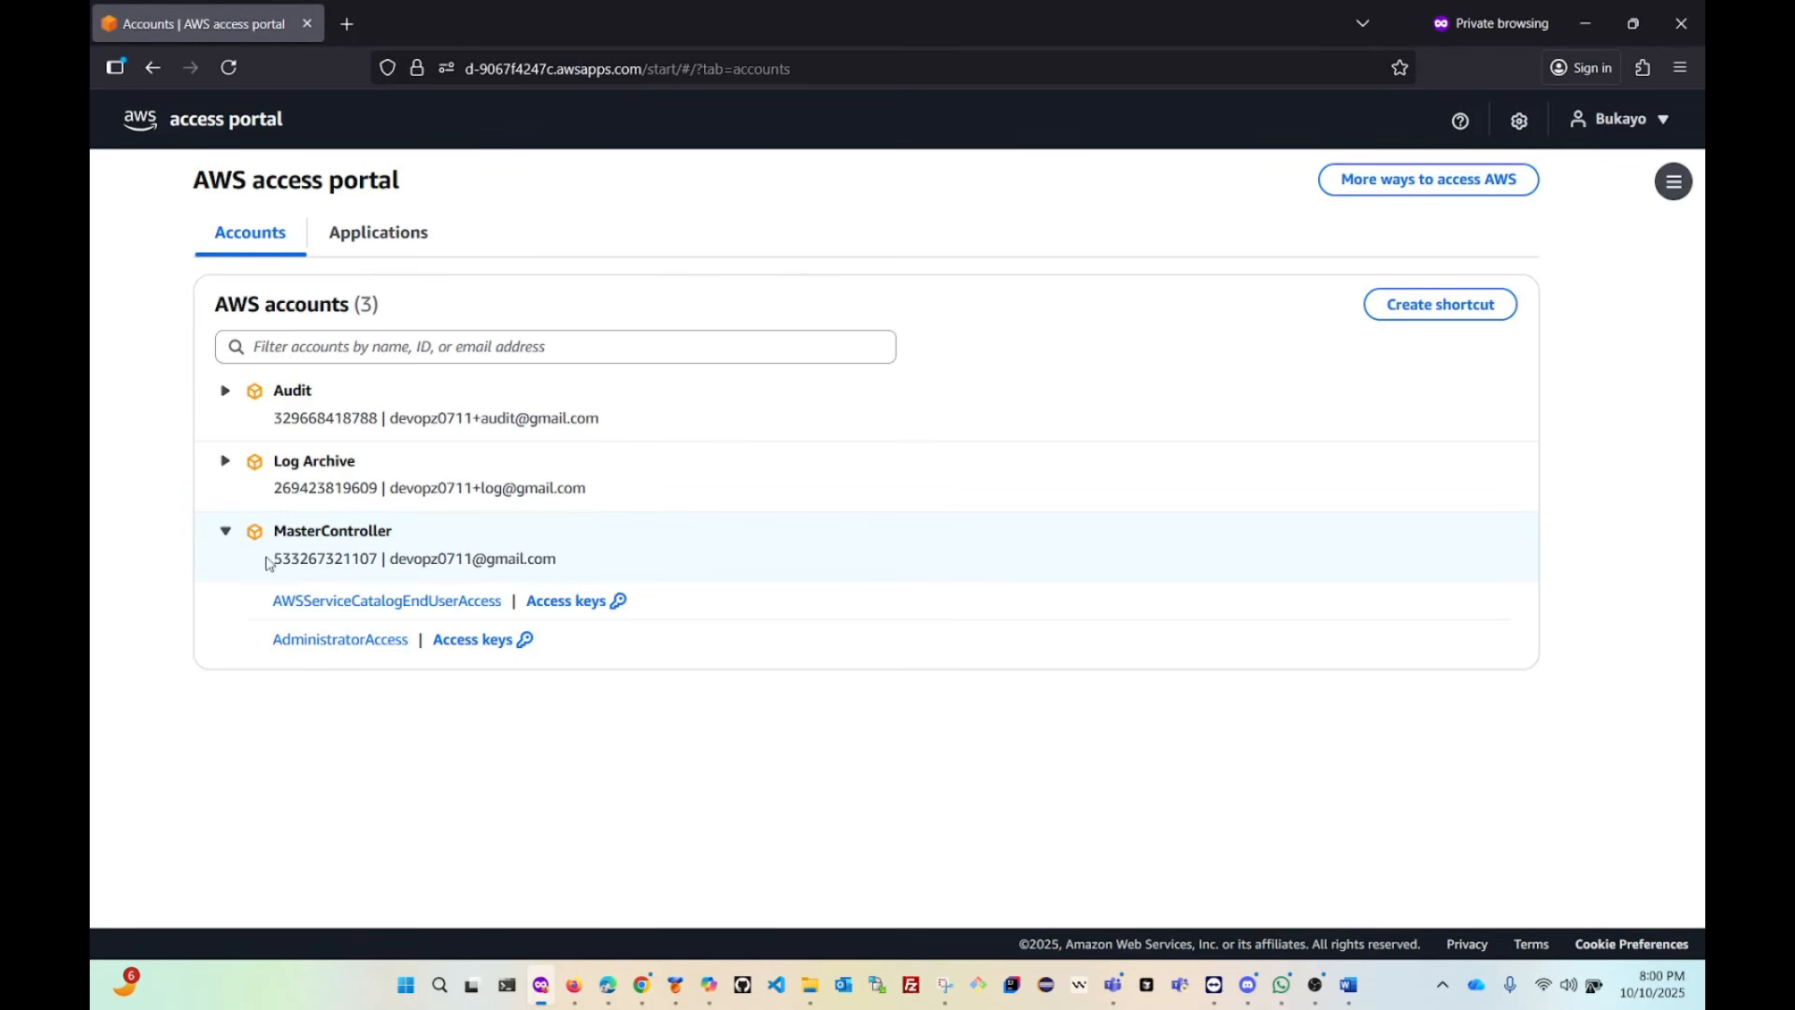
{"action": "left_click_drag", "start_coordinate": [278, 558], "coordinate": [377, 562]}
{"action": "key", "text": "ctrl+c"}
{"action": "left_click", "coordinate": [299, 575]}
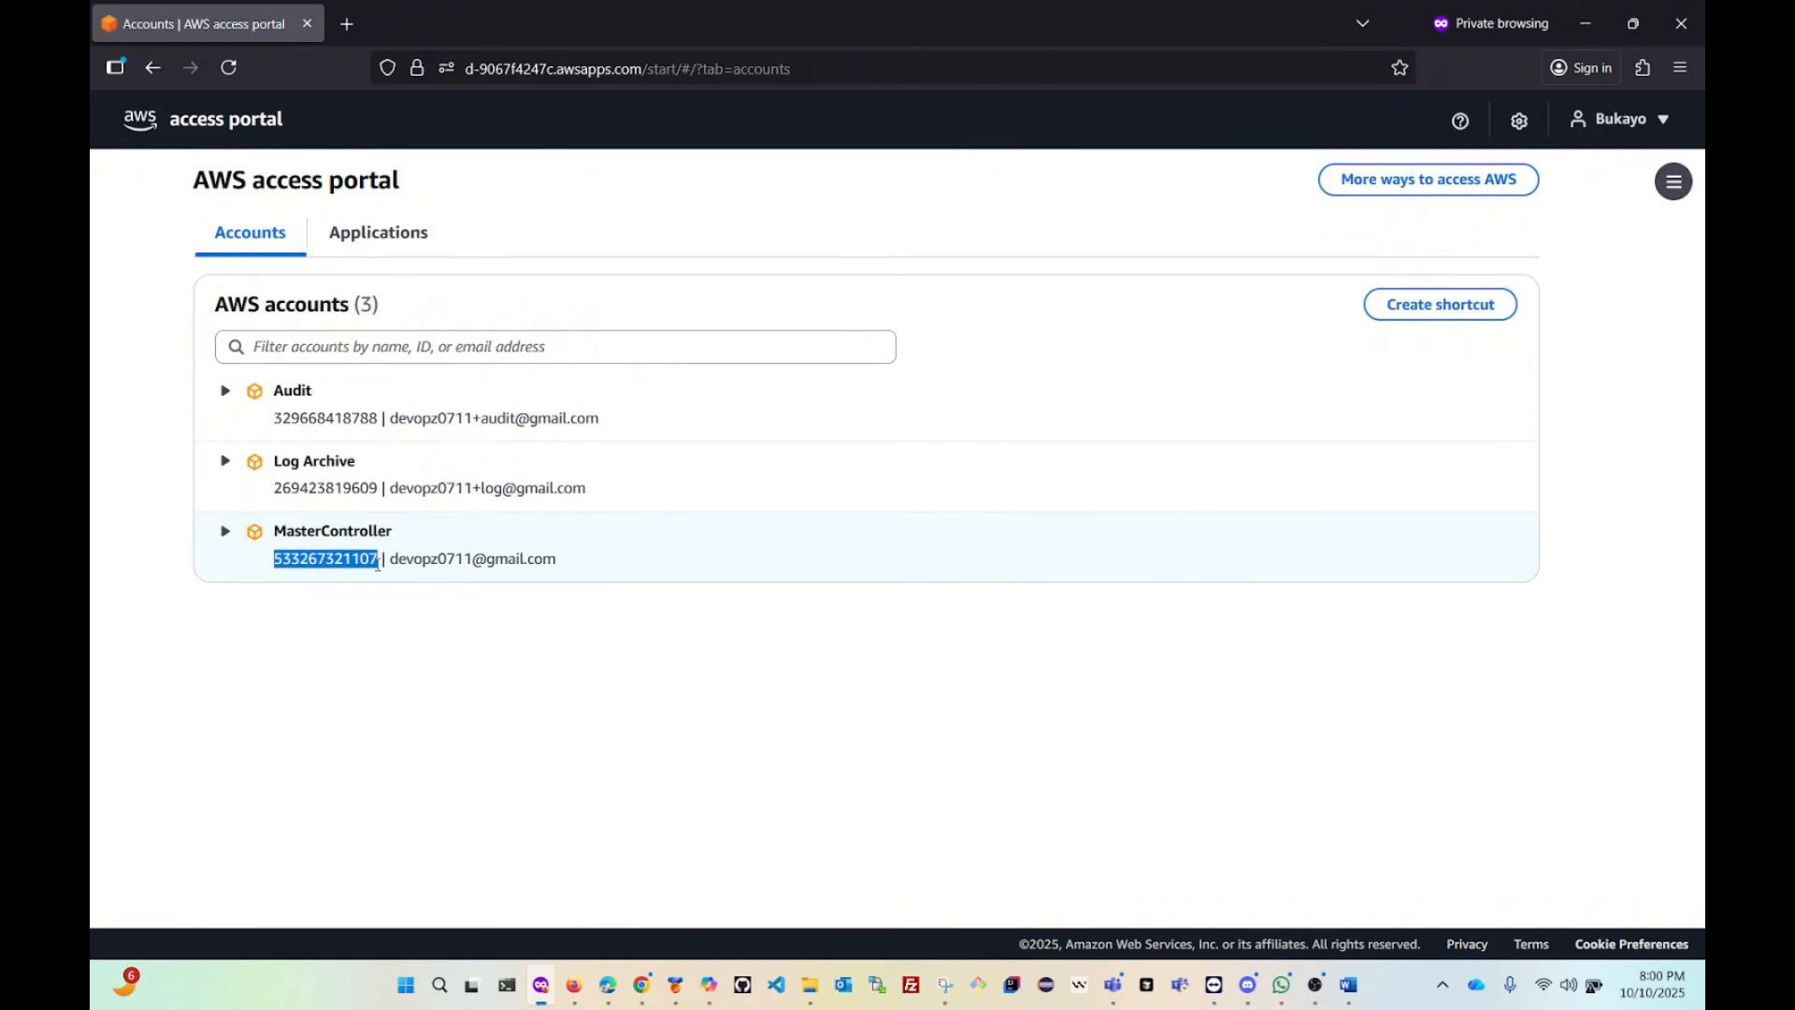
Add the copied MasterController account ID as an AWS account principal in the resource share, and continue to the review stage.
{"action": "left_click", "coordinate": [577, 997]}
{"action": "left_click", "coordinate": [540, 518]}
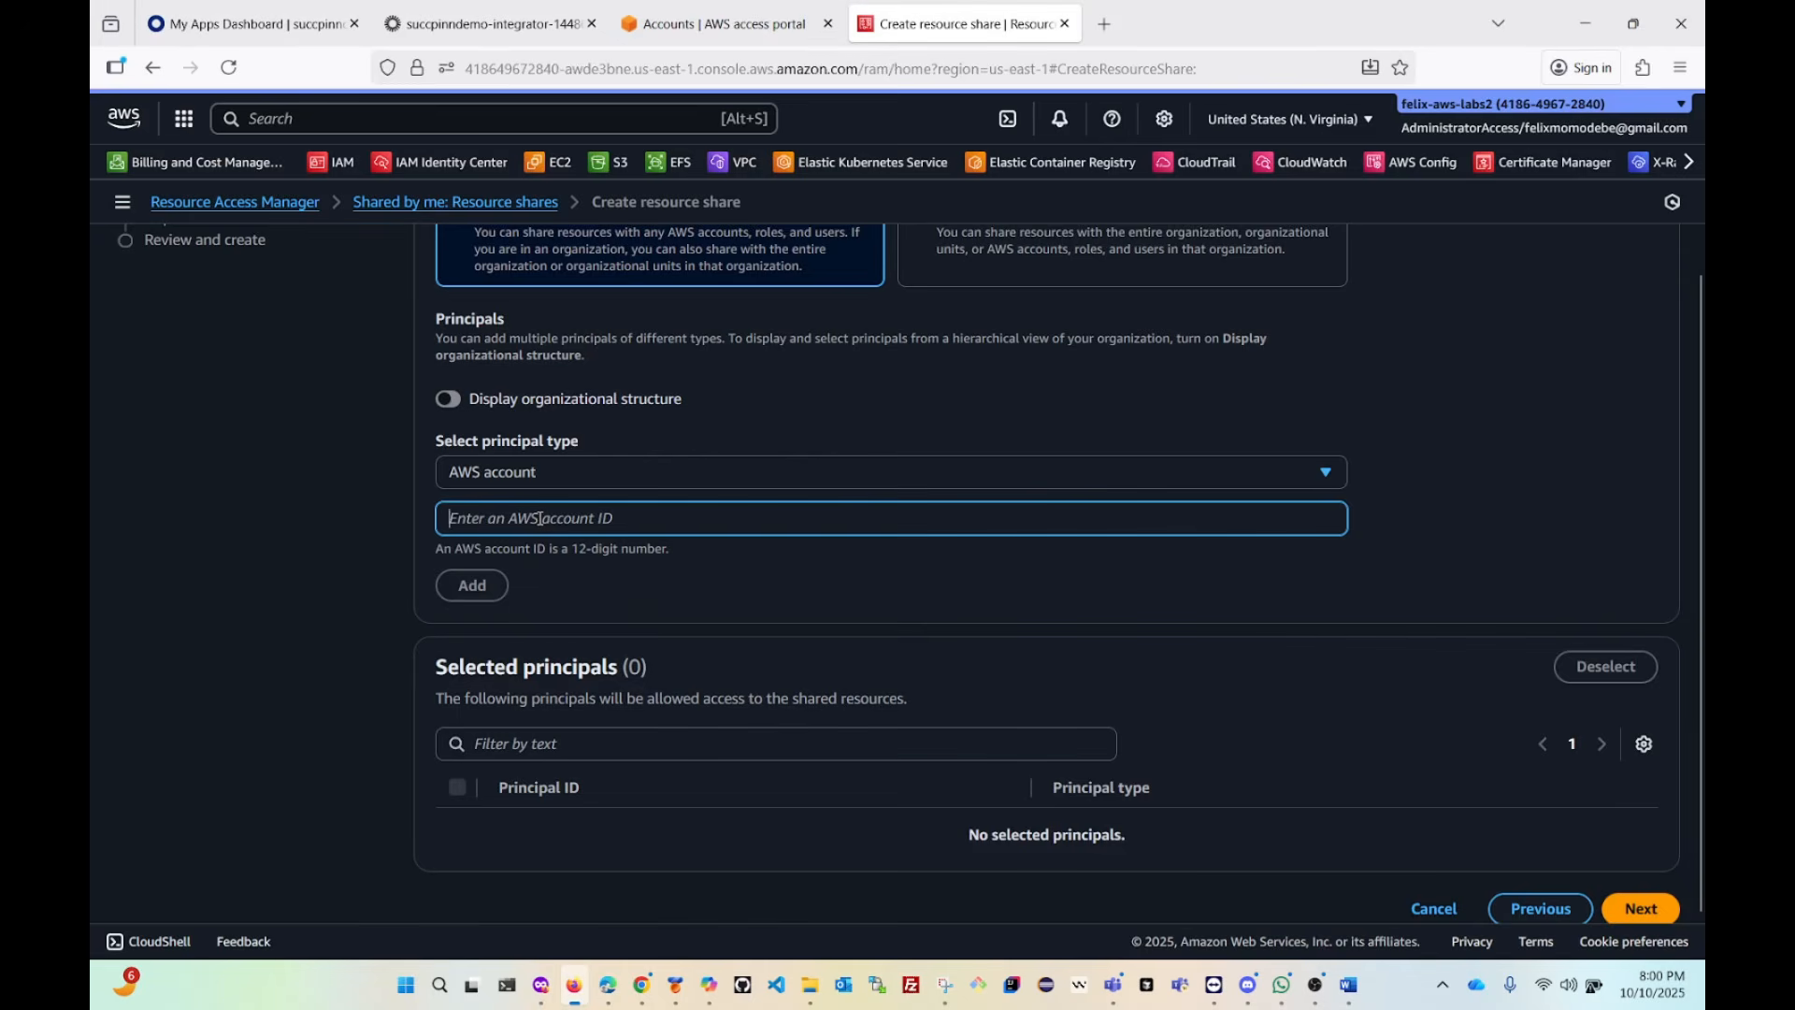
{"action": "key", "text": "ctrl+v"}
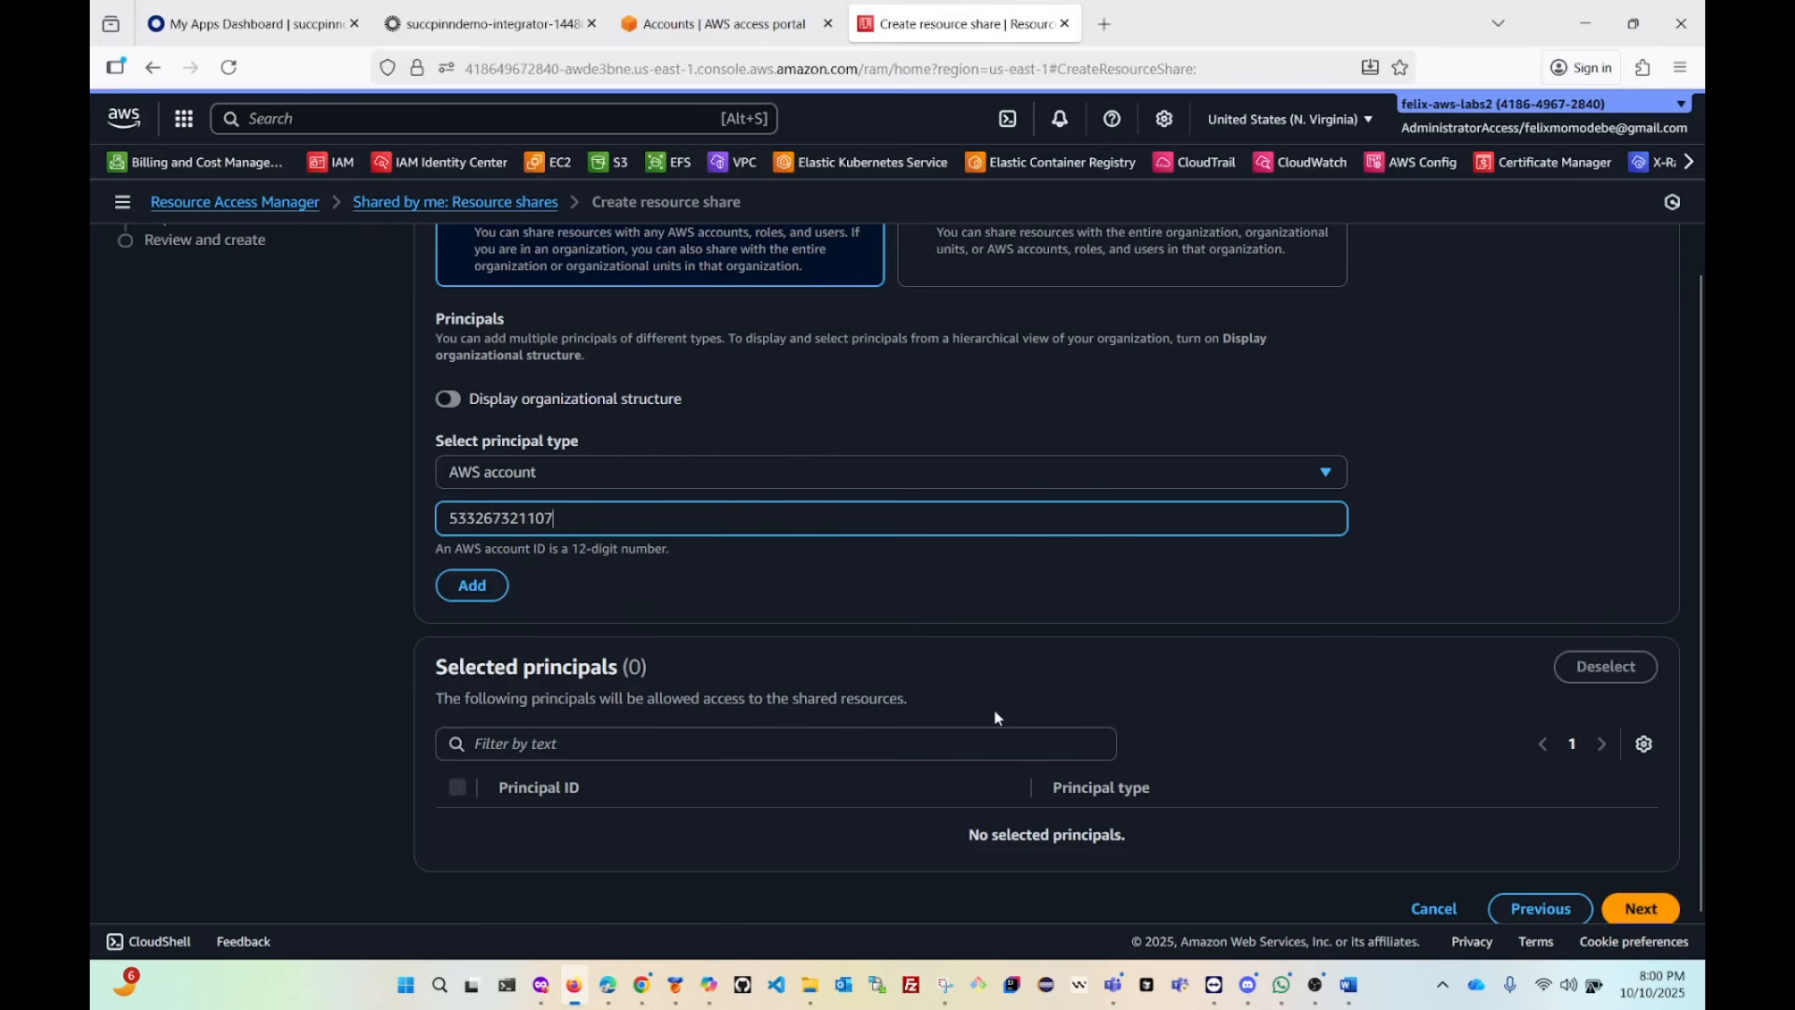
{"action": "left_click", "coordinate": [473, 589]}
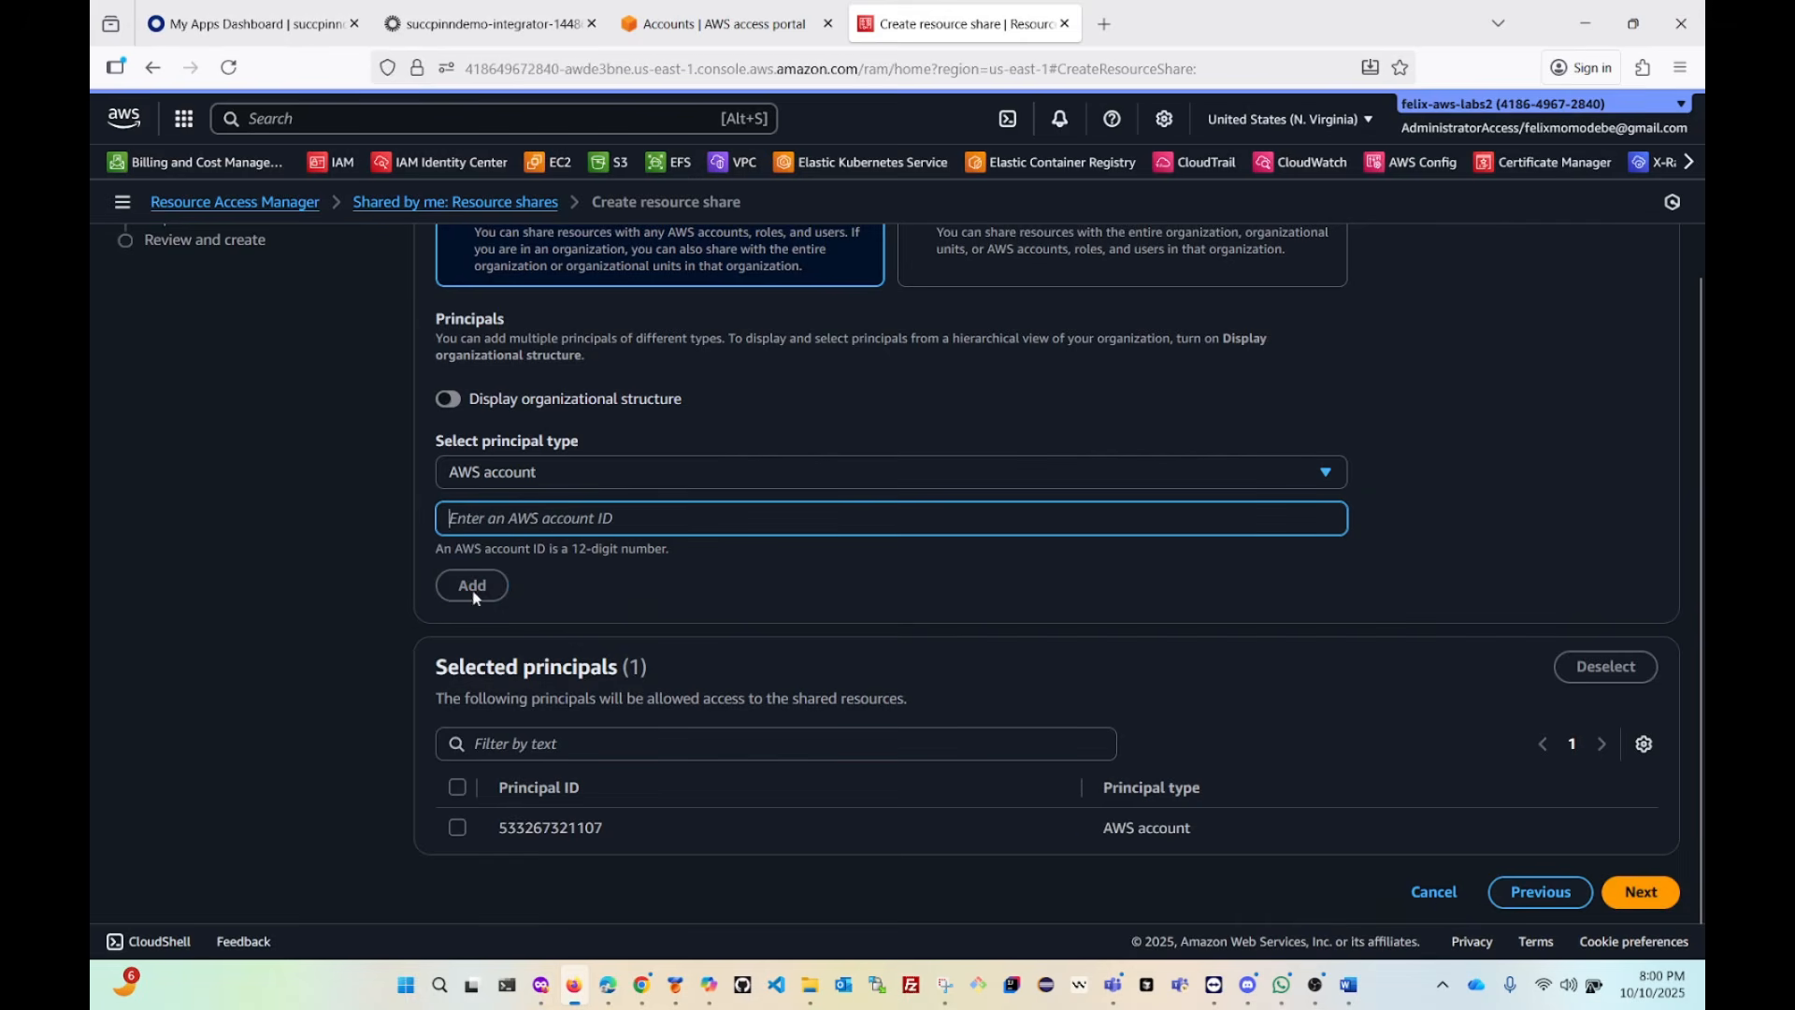
{"action": "scroll", "coordinate": [998, 587], "scroll_direction": "down", "scroll_amount": 2}
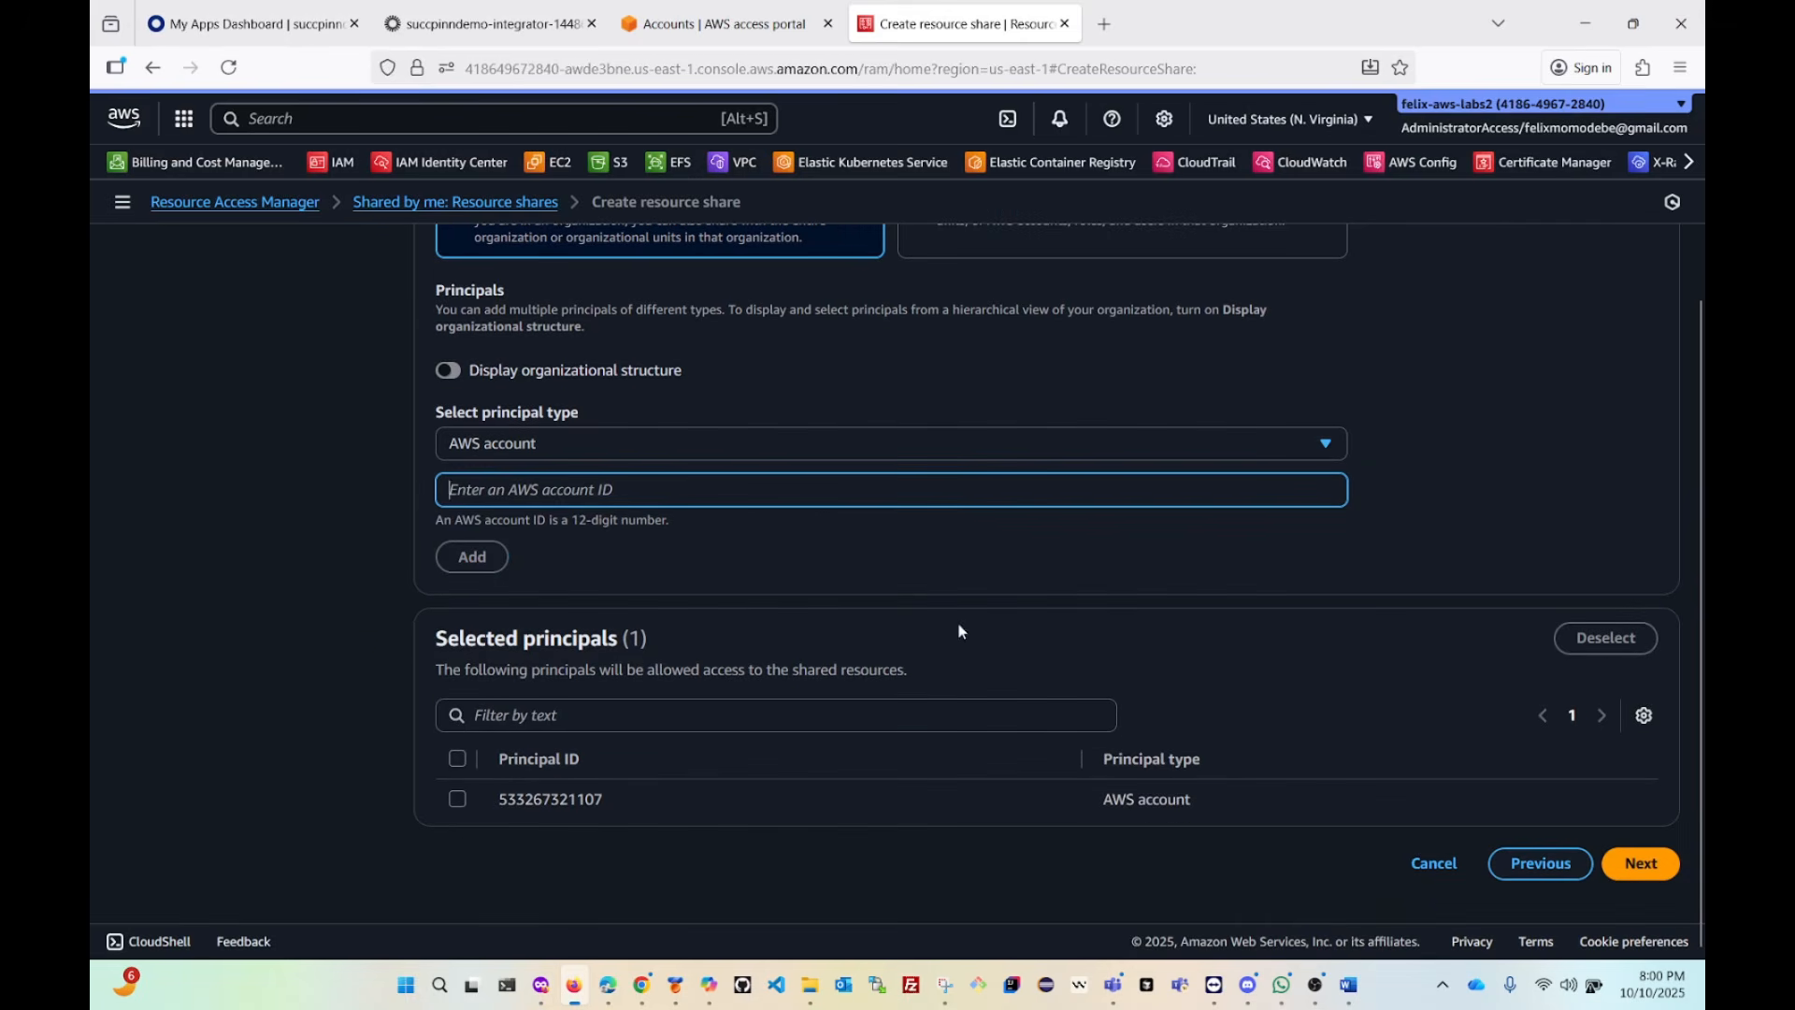
{"action": "left_click", "coordinate": [457, 800]}
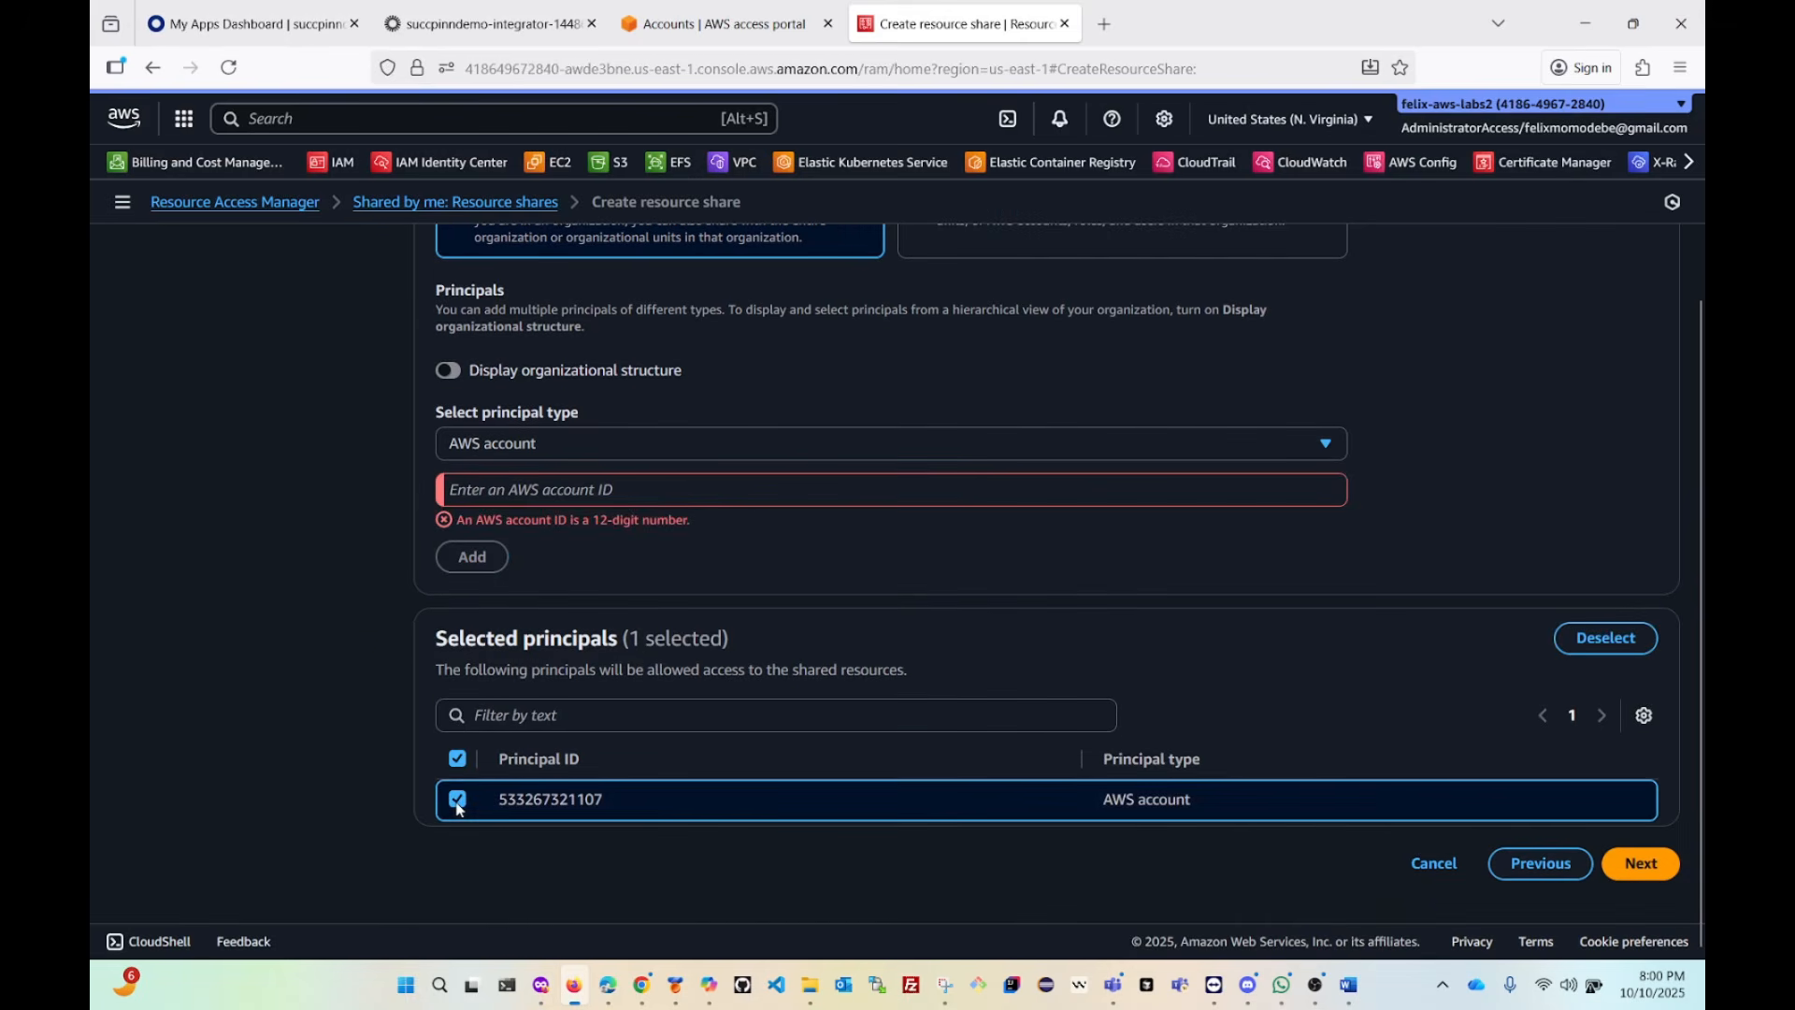
{"action": "left_click", "coordinate": [1642, 864]}
Review the share's prefix list, managed permission and external principal, and create the resource share.
{"action": "scroll", "coordinate": [778, 598], "scroll_direction": "down", "scroll_amount": 2}
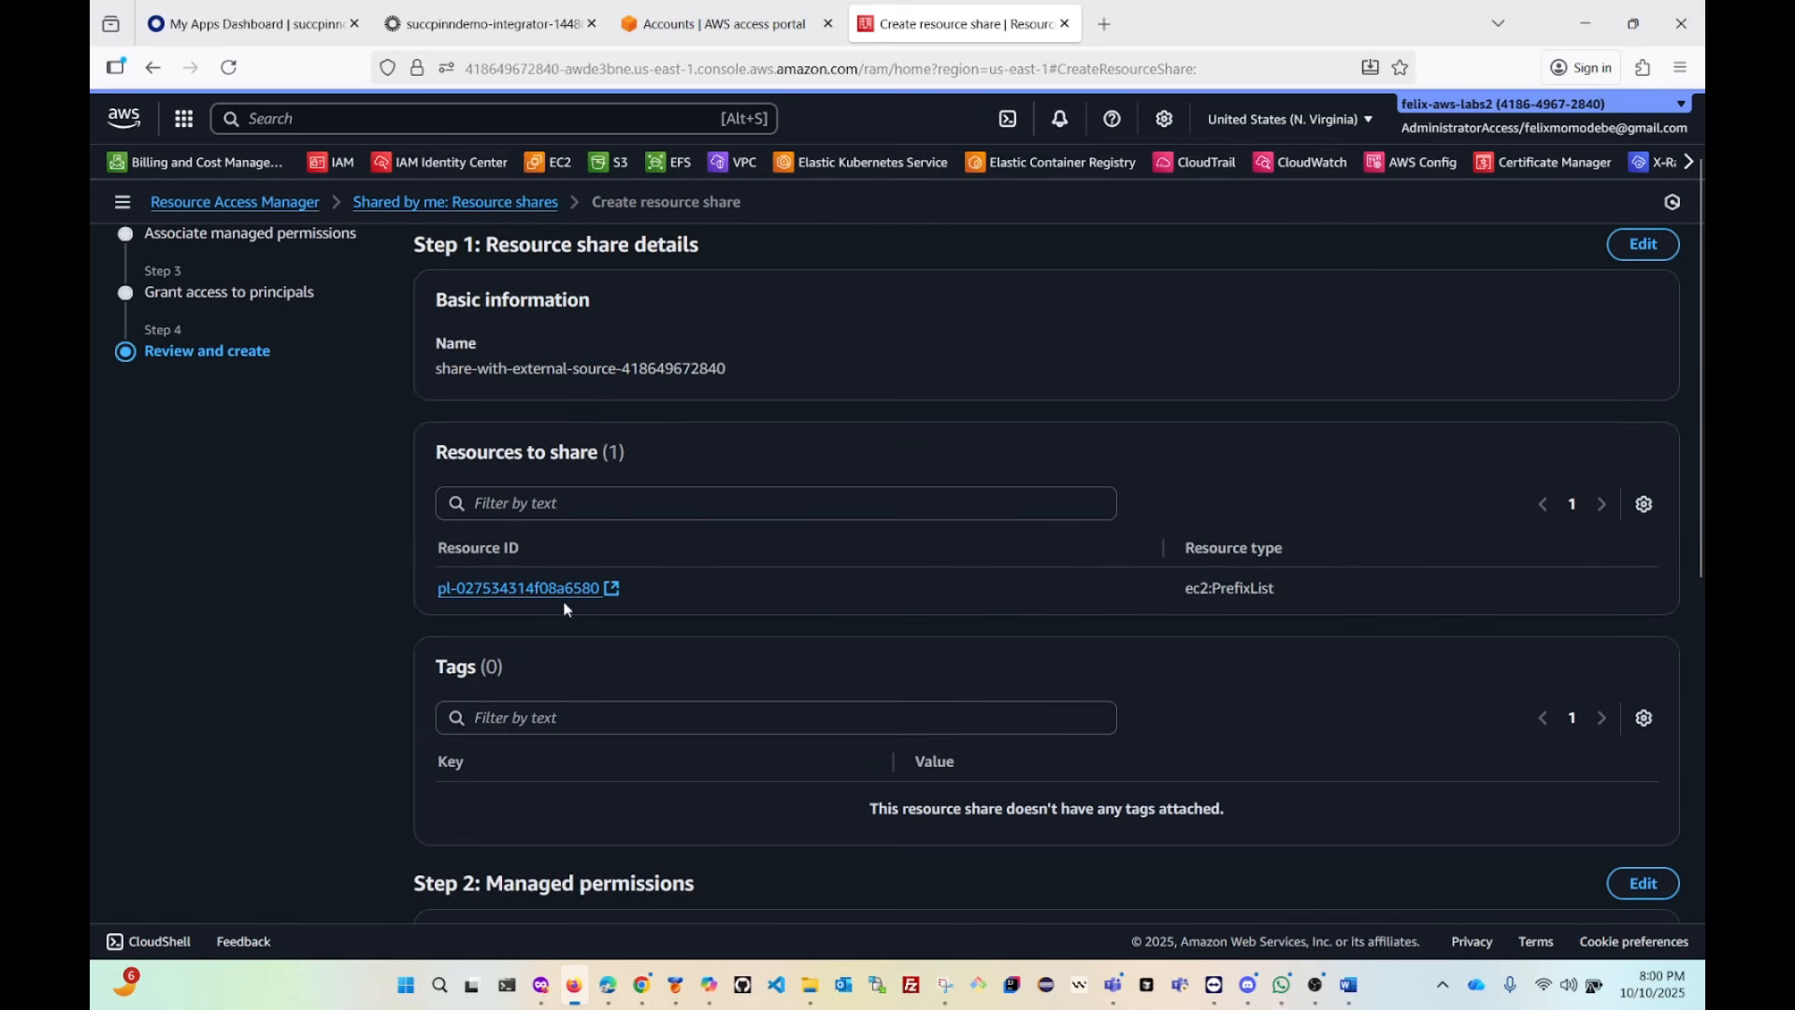
{"action": "scroll", "coordinate": [724, 617], "scroll_direction": "up", "scroll_amount": 1}
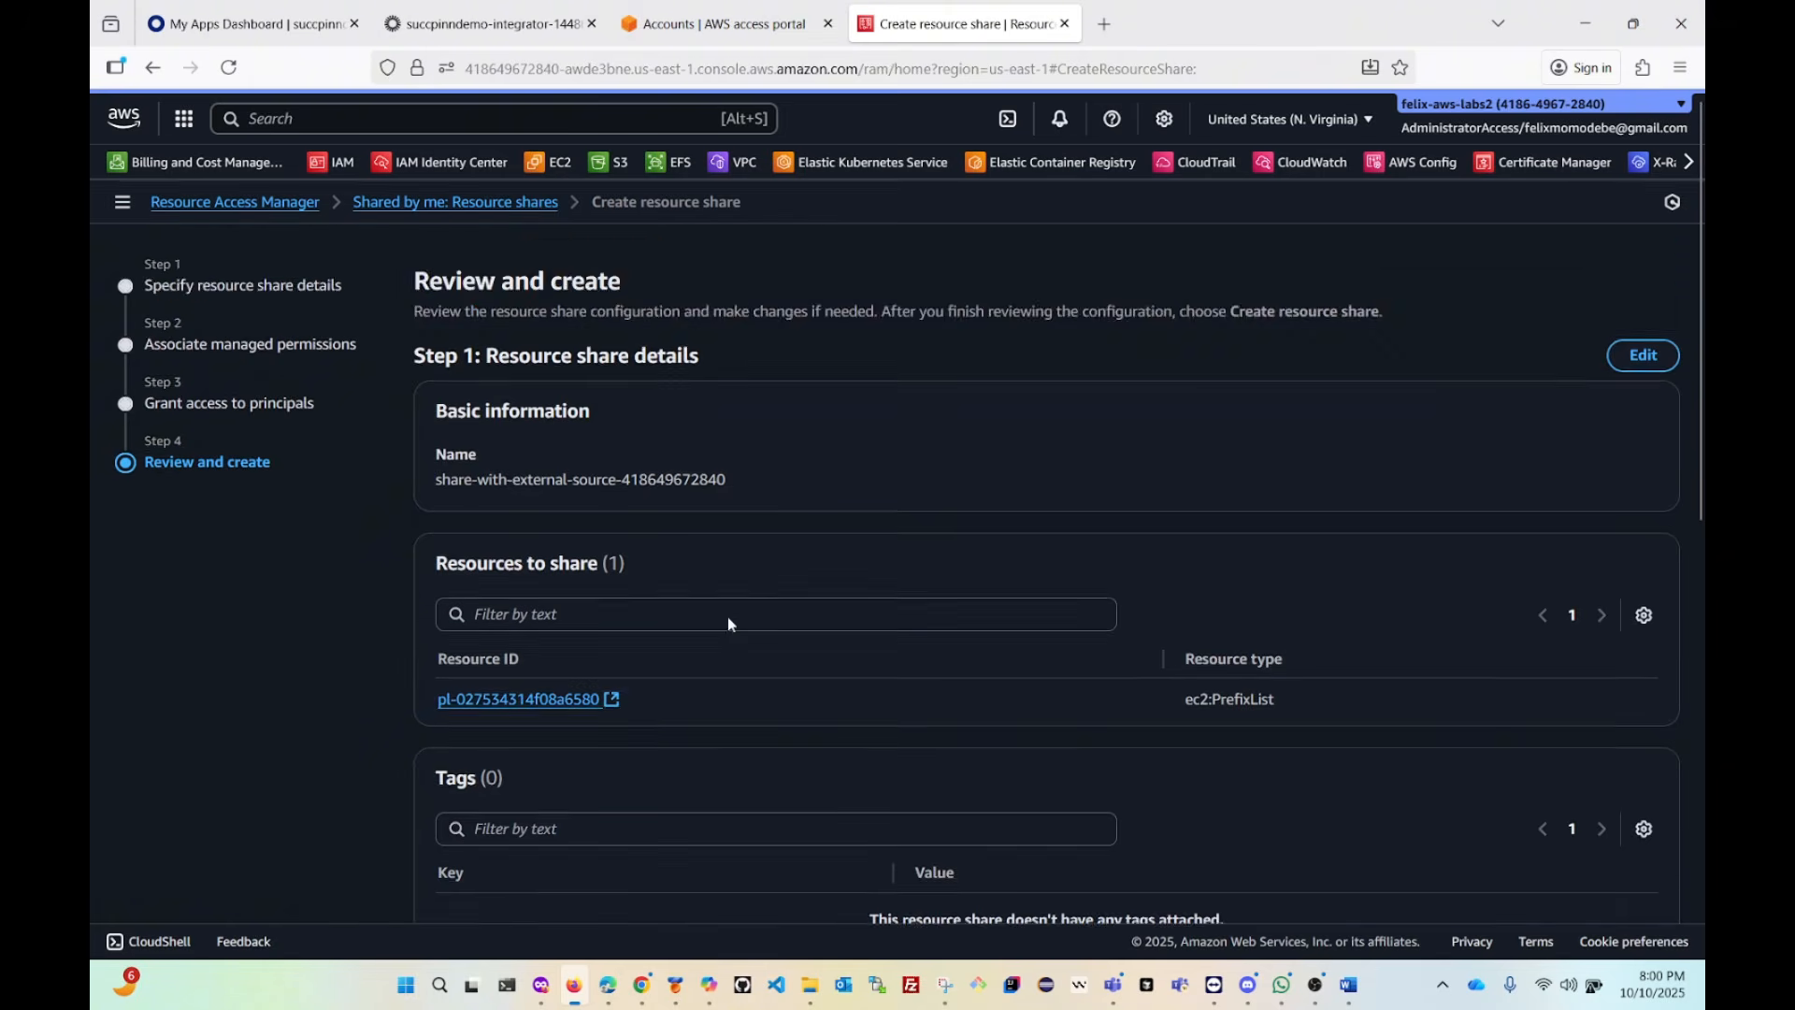
{"action": "scroll", "coordinate": [729, 623], "scroll_direction": "down", "scroll_amount": 5}
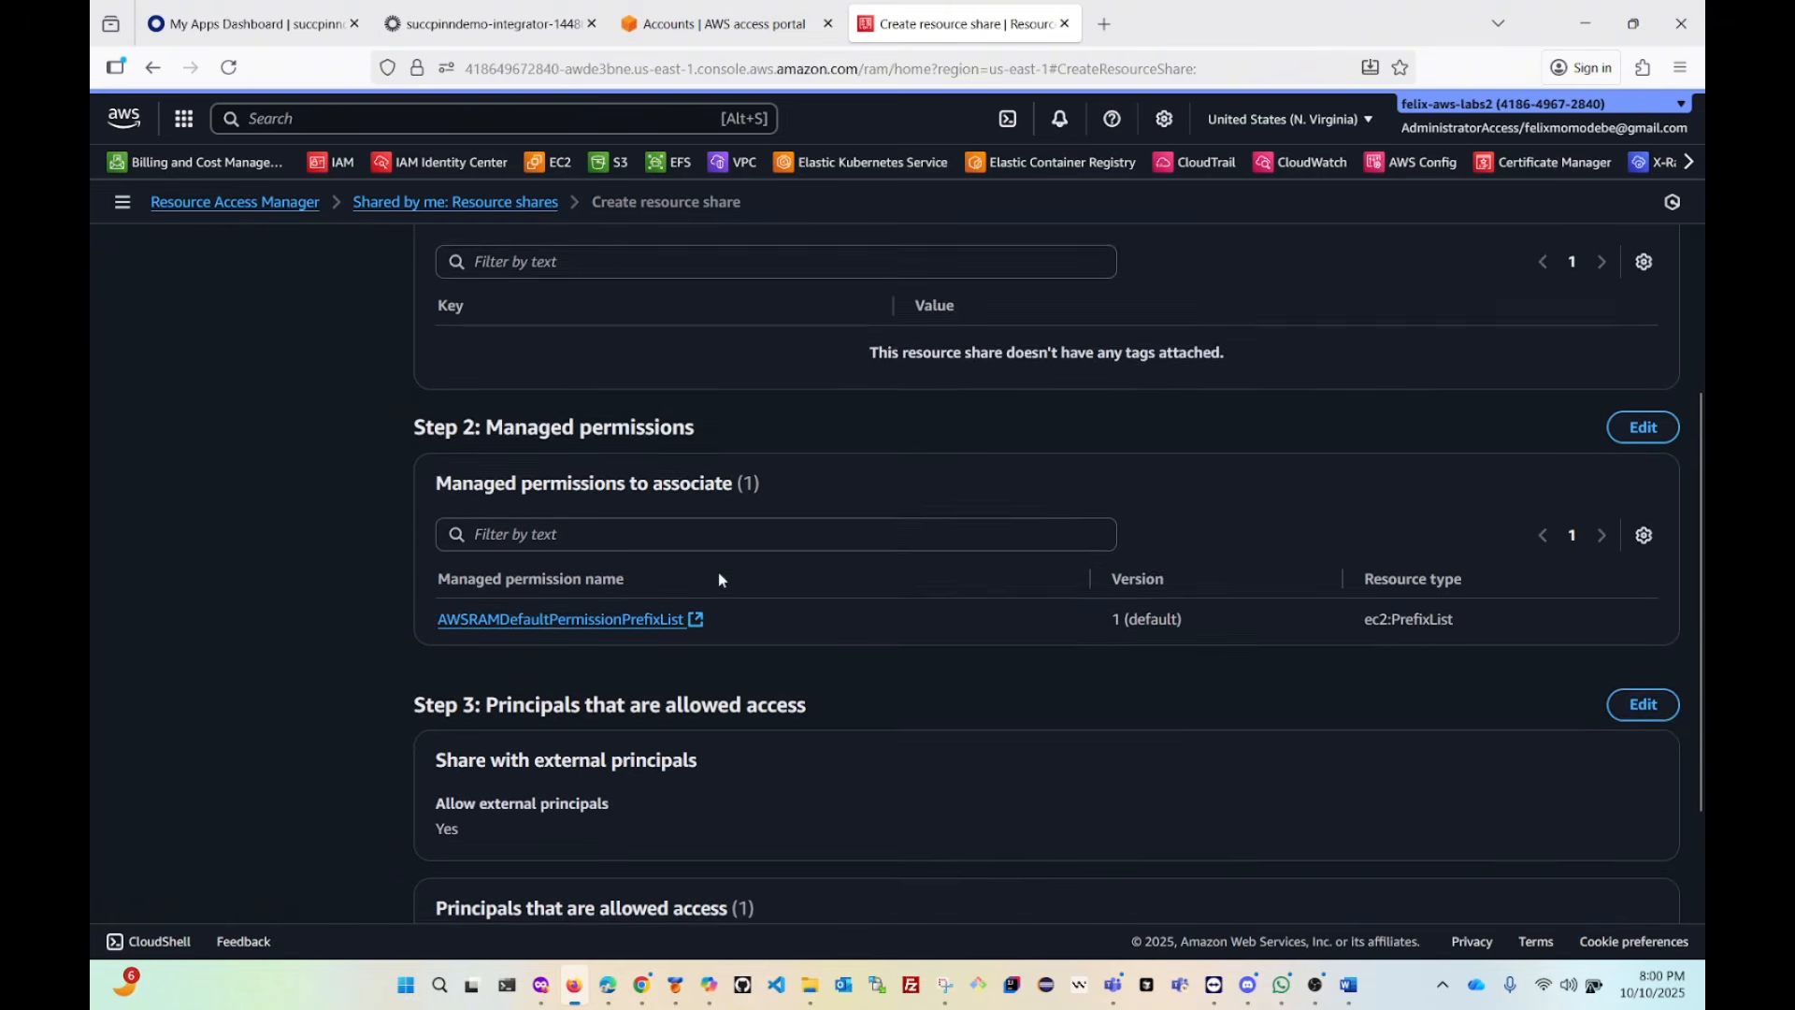
{"action": "scroll", "coordinate": [720, 580], "scroll_direction": "down", "scroll_amount": 2}
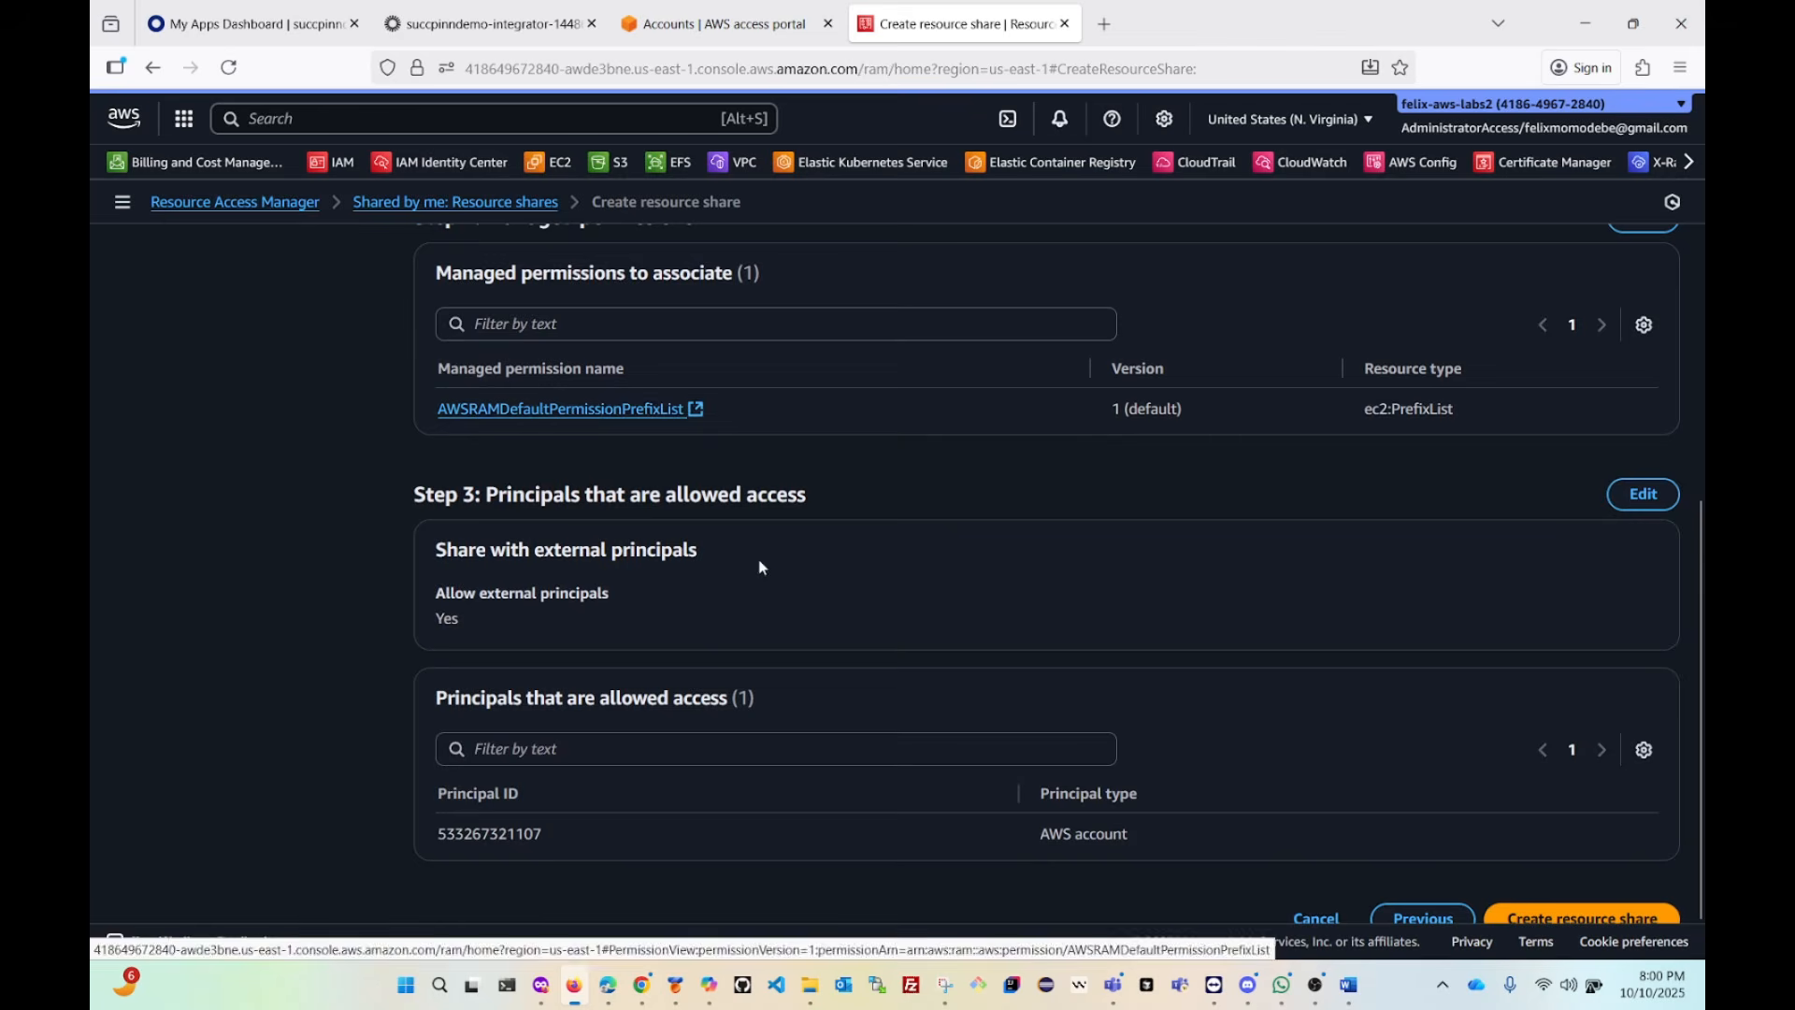
{"action": "scroll", "coordinate": [762, 567], "scroll_direction": "down", "scroll_amount": 1}
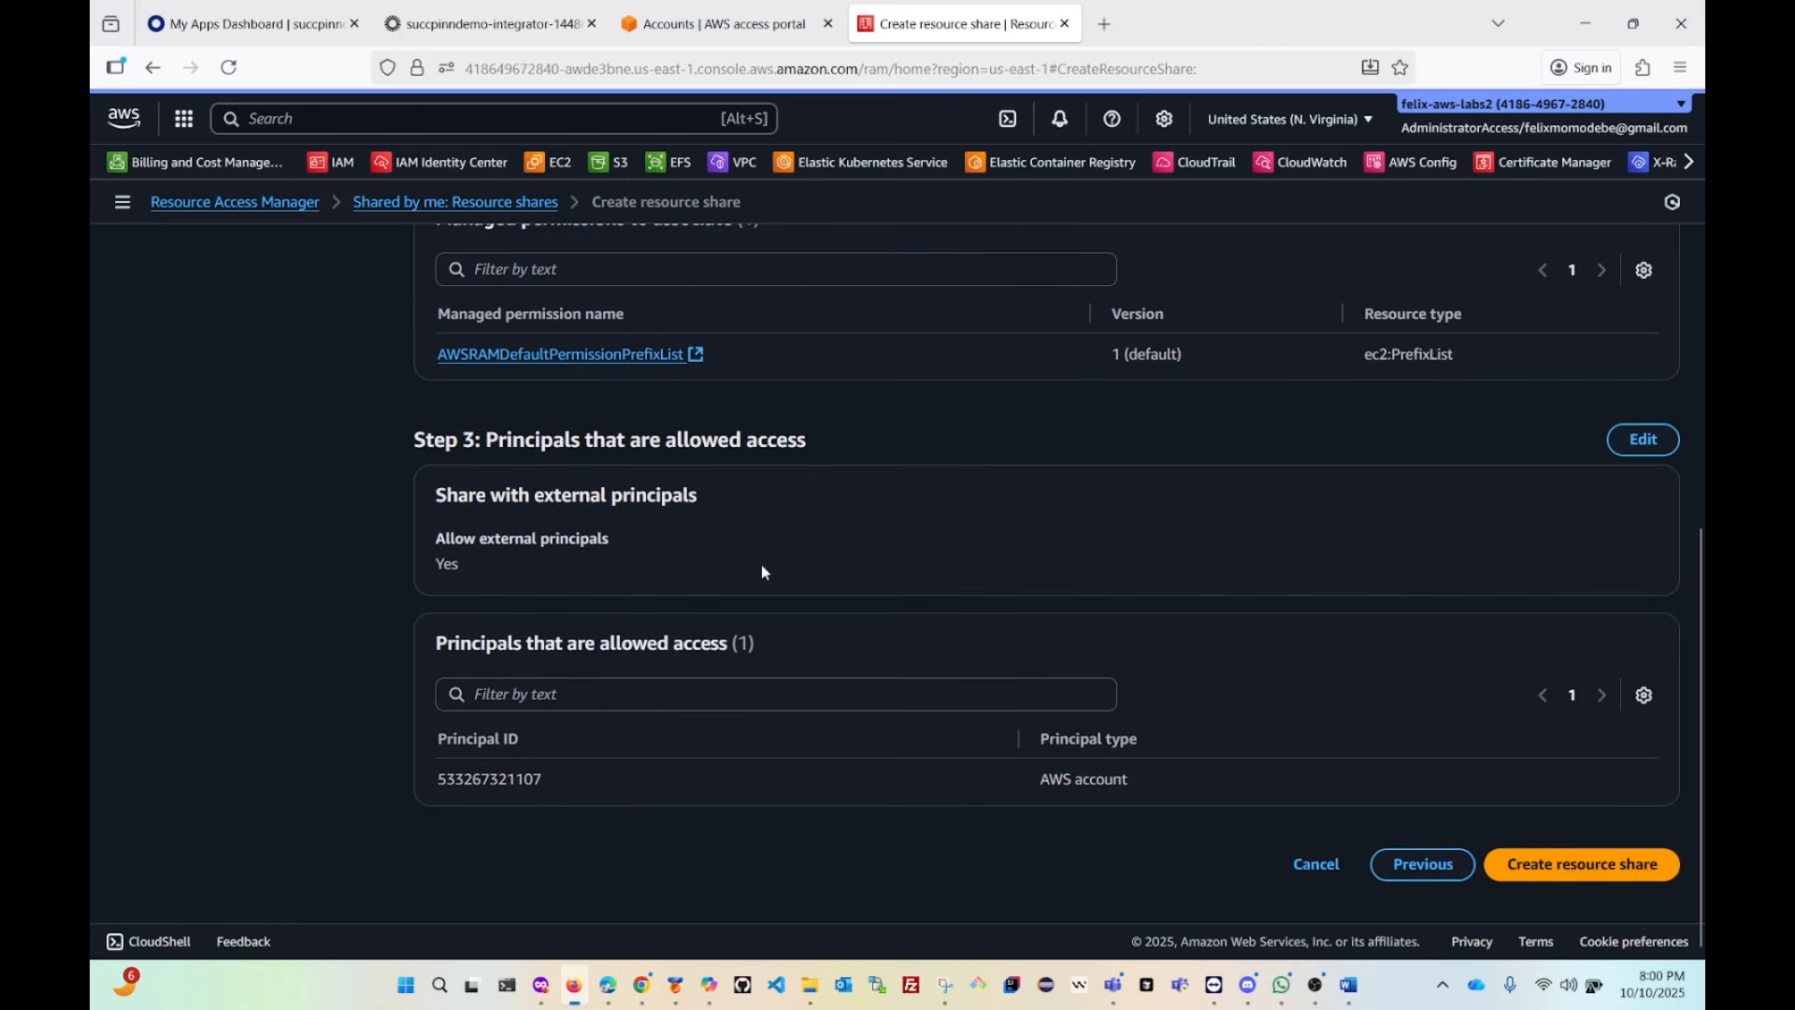
{"action": "left_click", "coordinate": [1580, 867]}
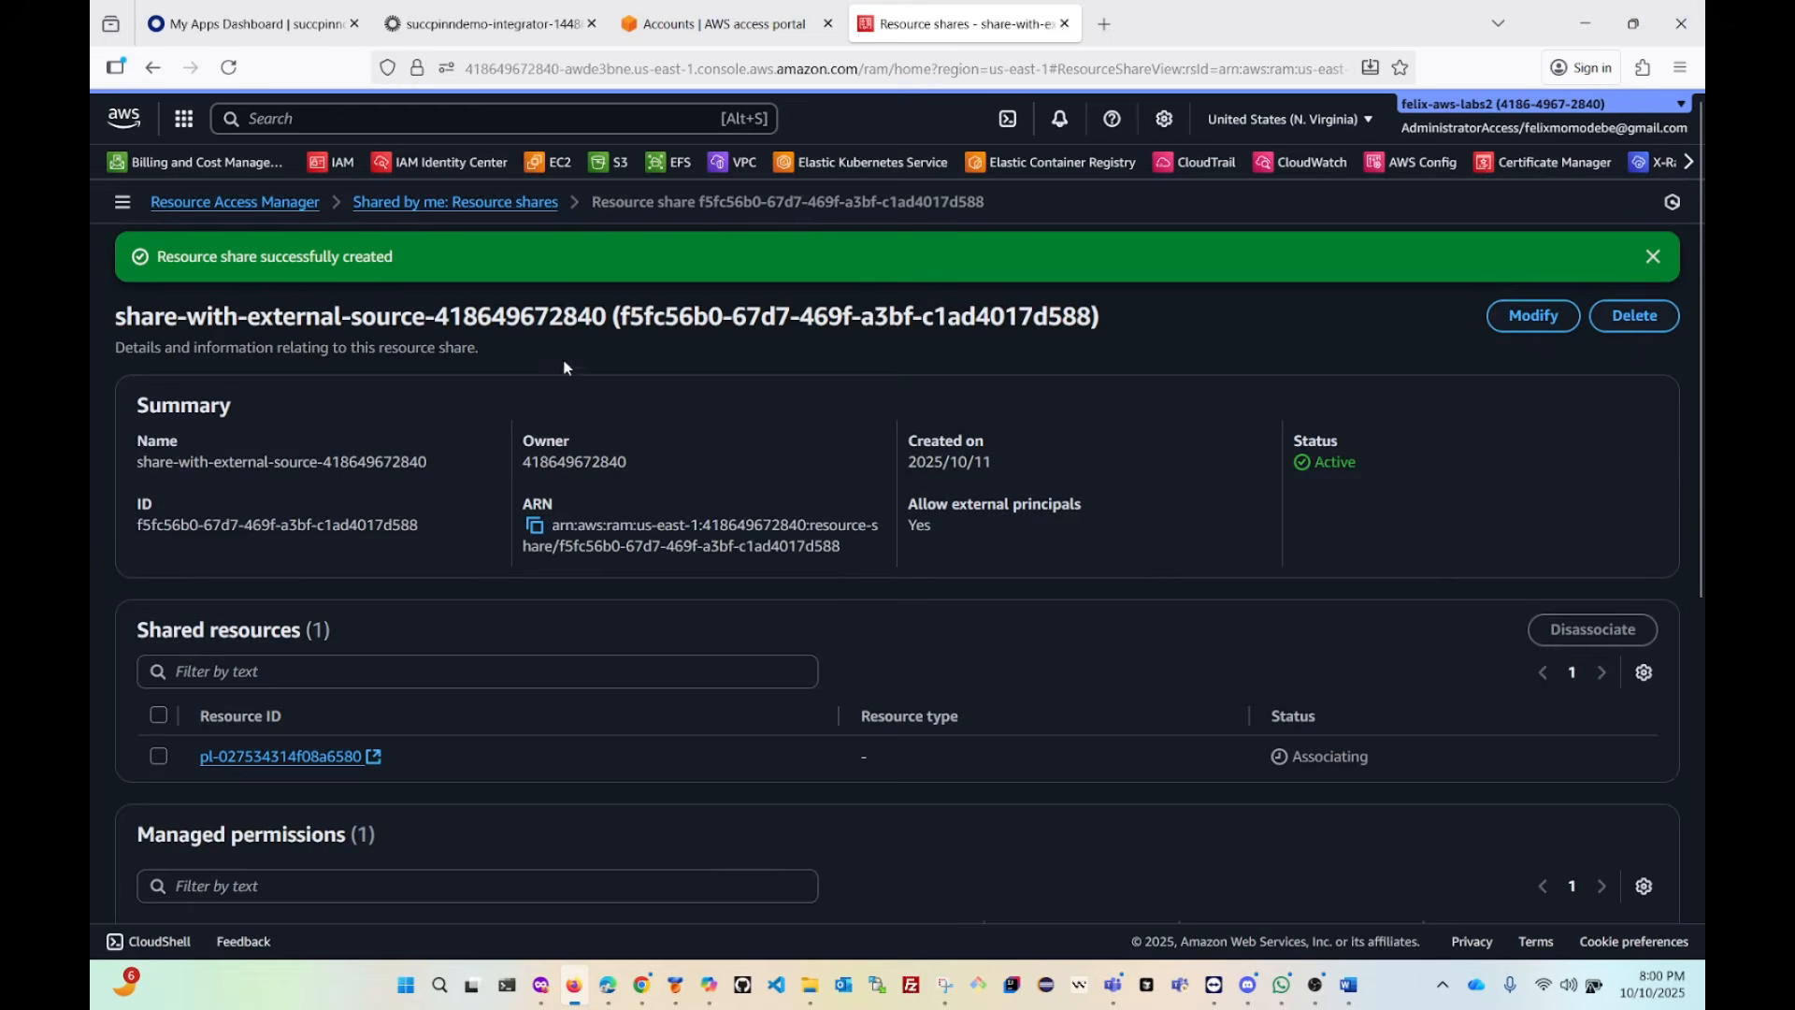
Check the association status of the prefix list and managed permission in the new share's details.
{"action": "scroll", "coordinate": [1181, 487], "scroll_direction": "down", "scroll_amount": 2}
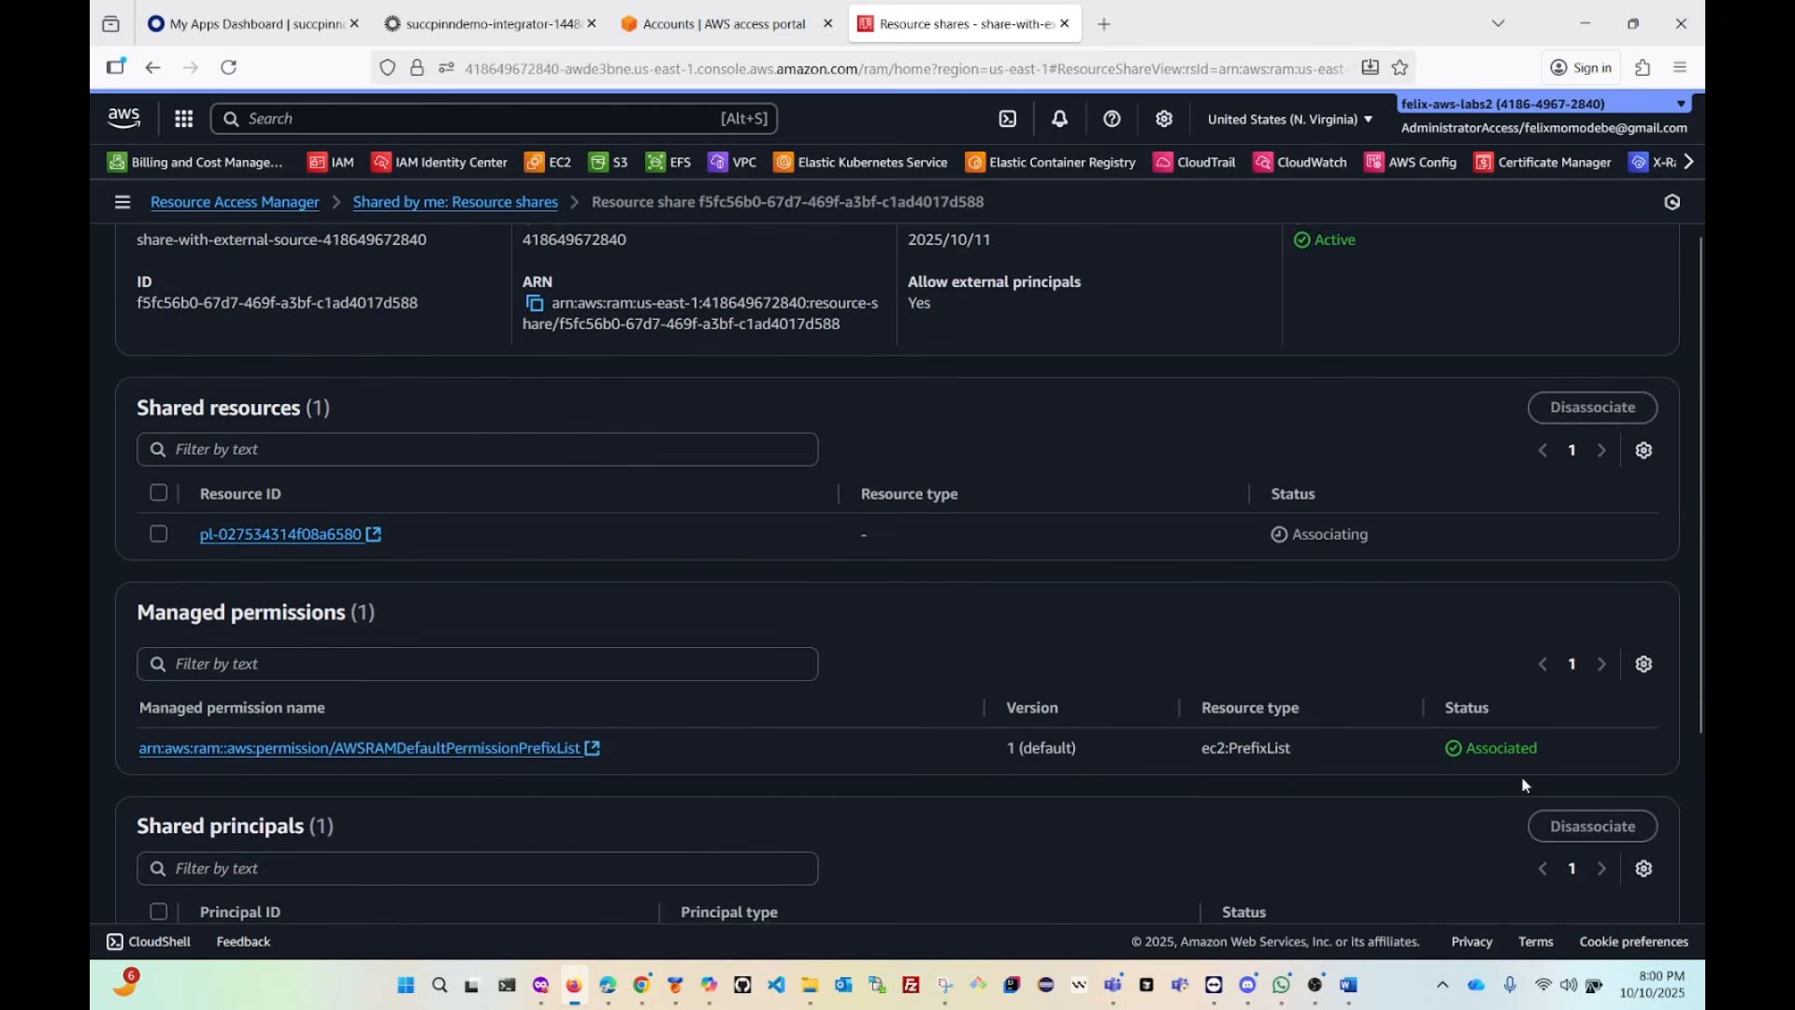
{"action": "left_click_drag", "start_coordinate": [1393, 540], "coordinate": [1284, 544]}
{"action": "left_click", "coordinate": [1126, 543]}
In the private browsing window, sign in to the MasterController account with AdministratorAccess and open Resource Access Manager to its Shared with me section.
{"action": "left_click", "coordinate": [546, 998]}
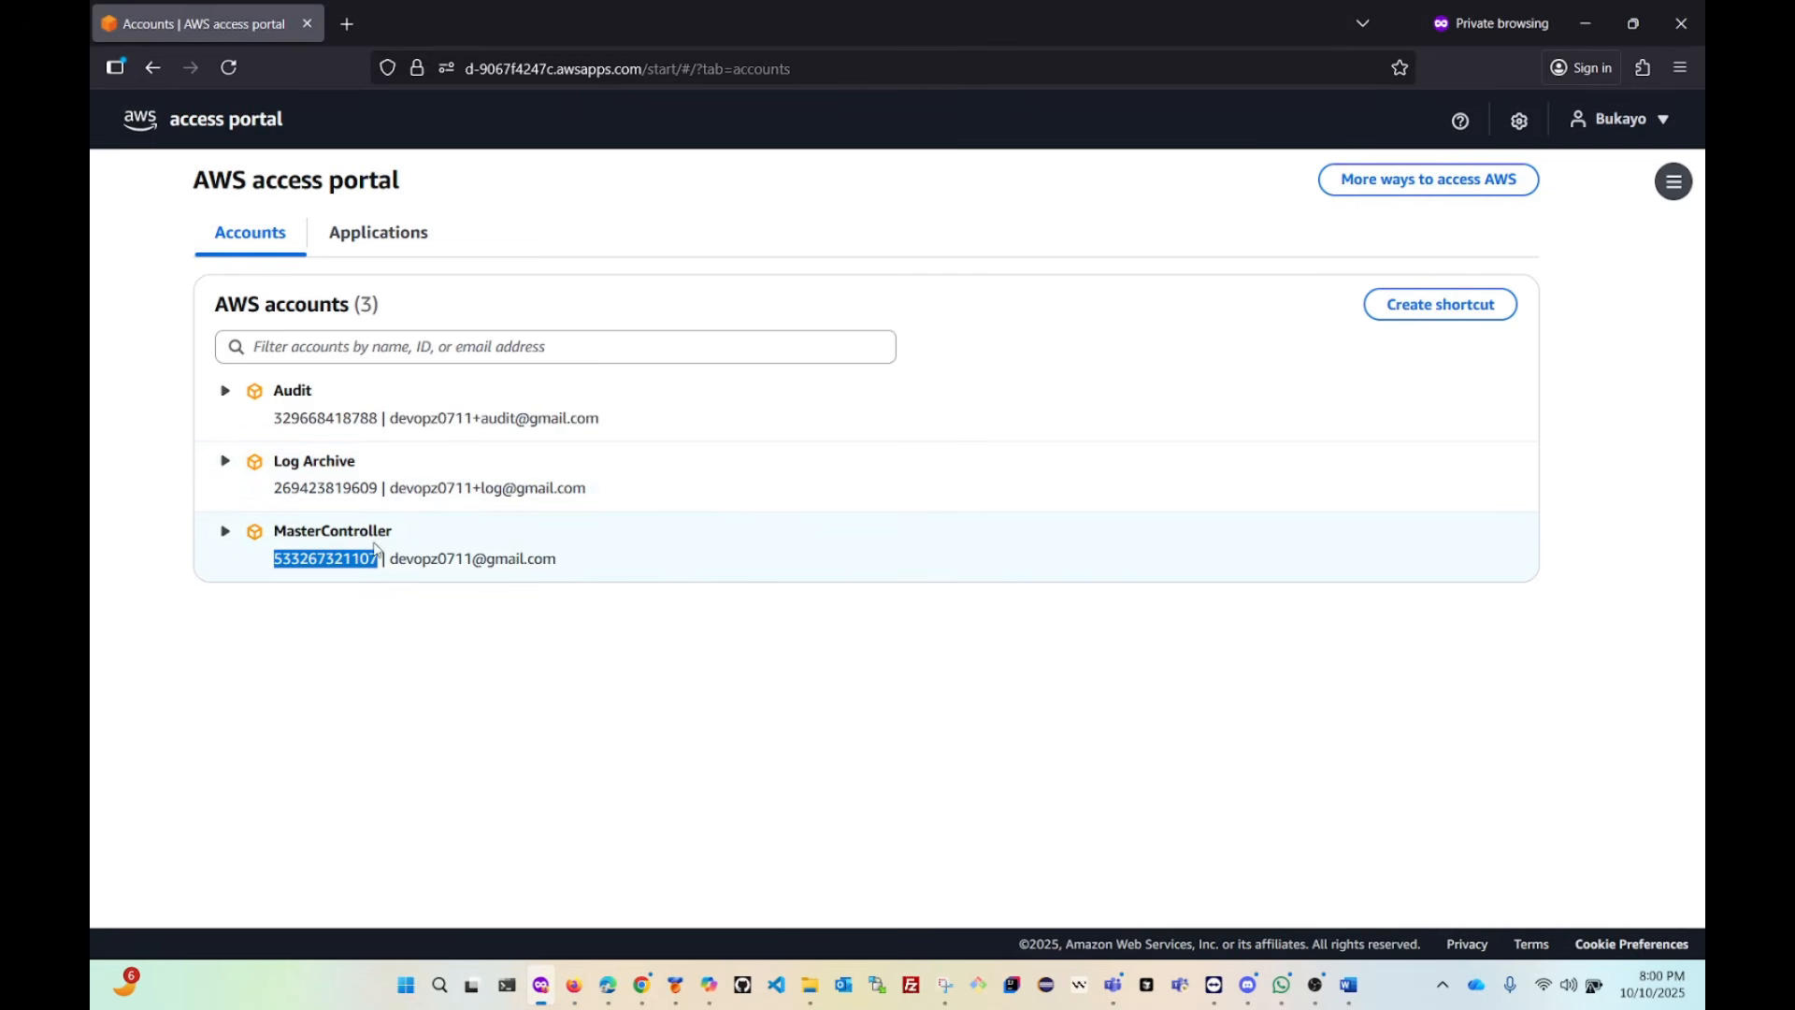
{"action": "left_click", "coordinate": [226, 531]}
{"action": "left_click", "coordinate": [311, 644]}
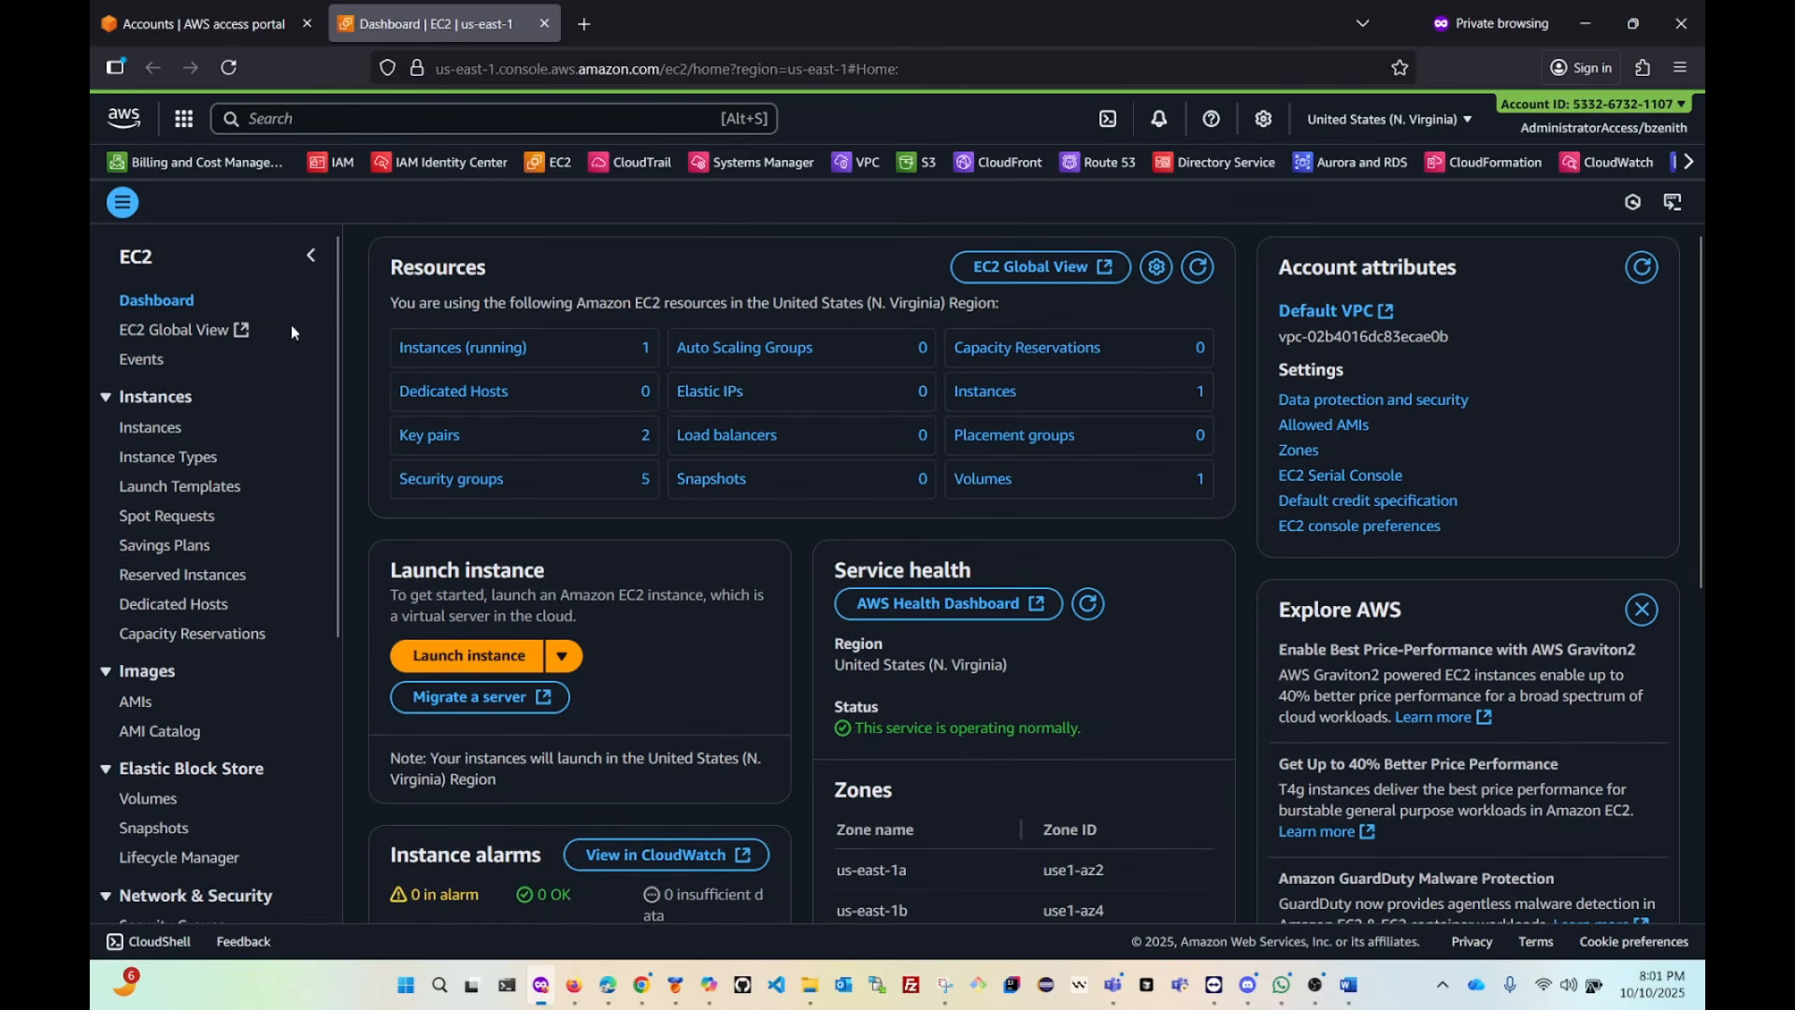
{"action": "left_click", "coordinate": [279, 119]}
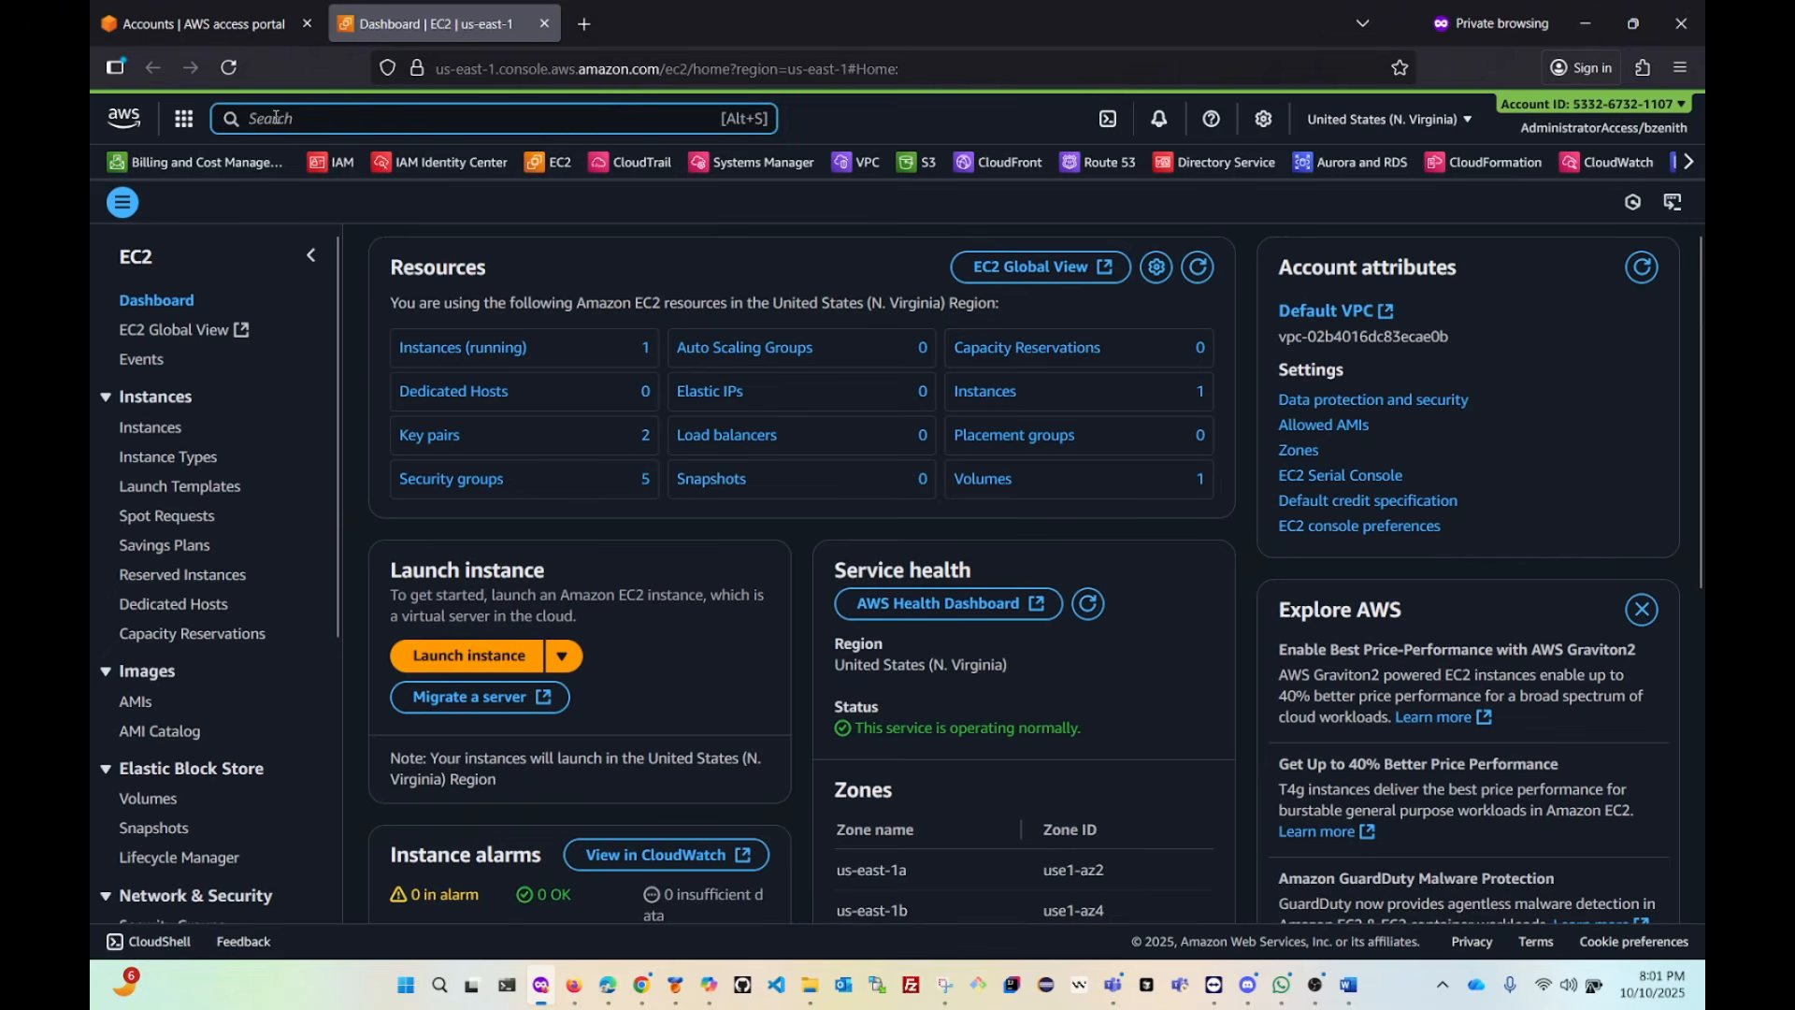
{"action": "type", "text": "ram"}
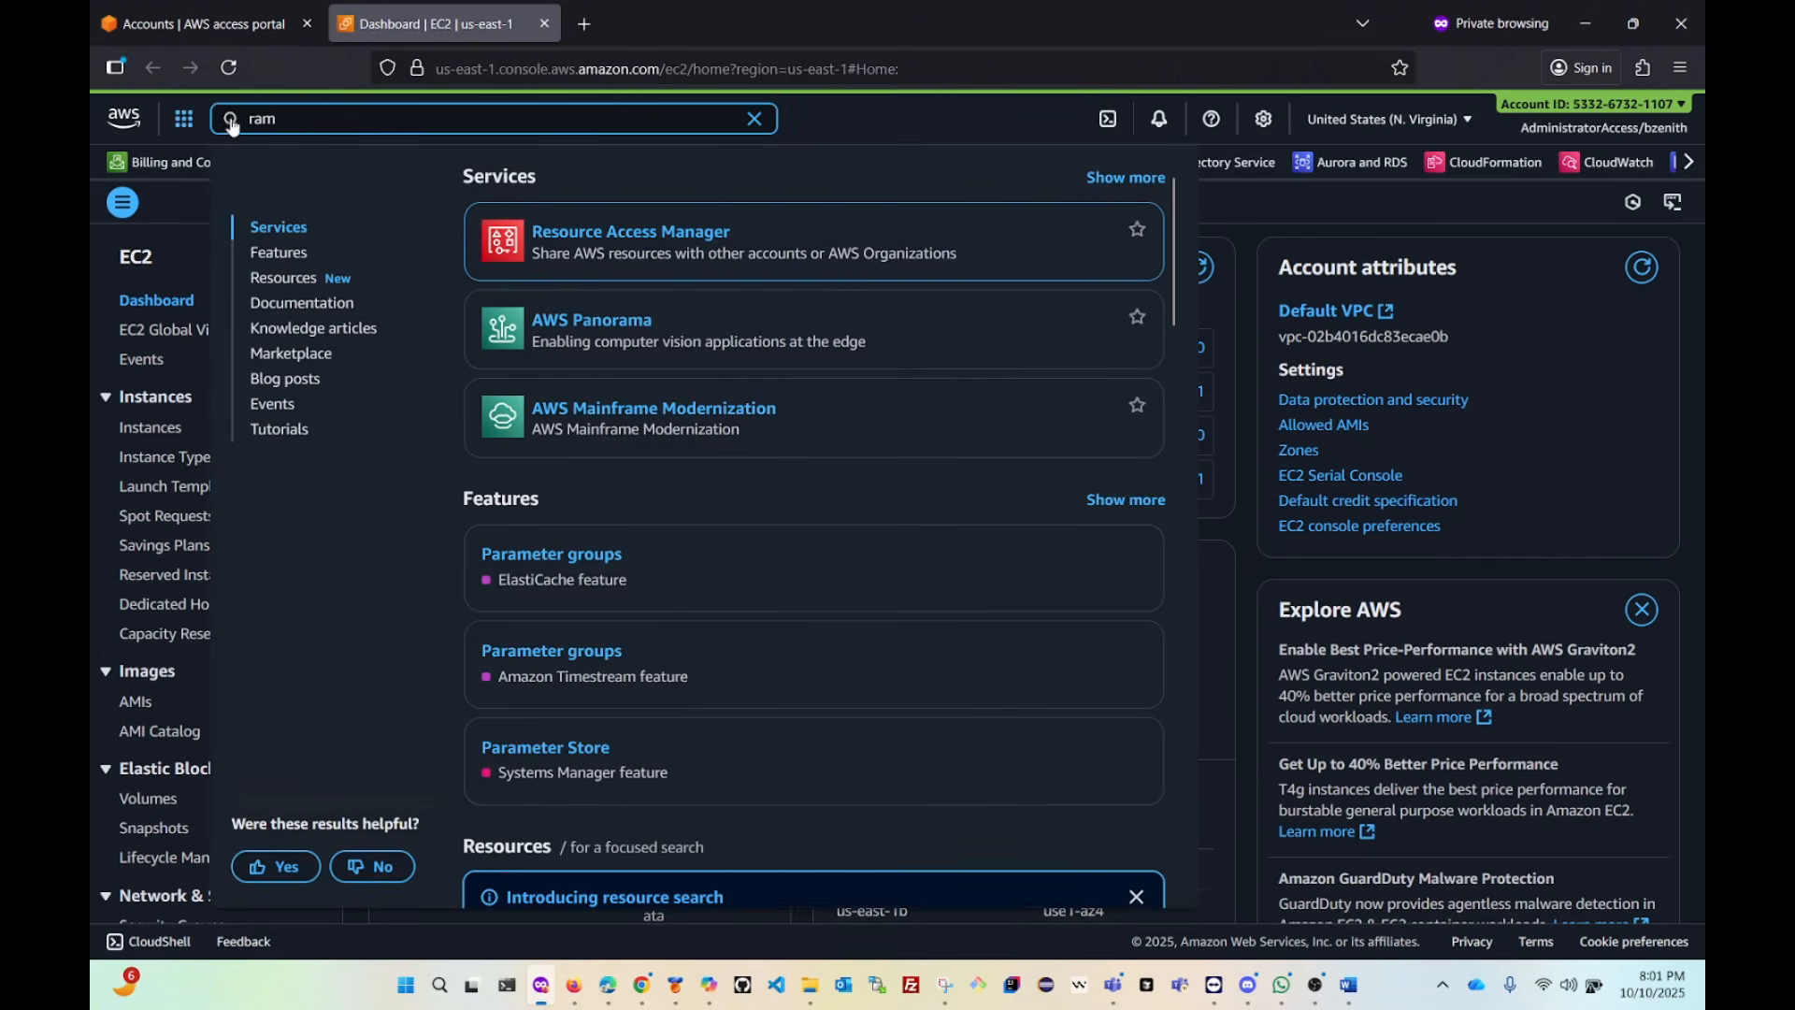
{"action": "left_click", "coordinate": [636, 242]}
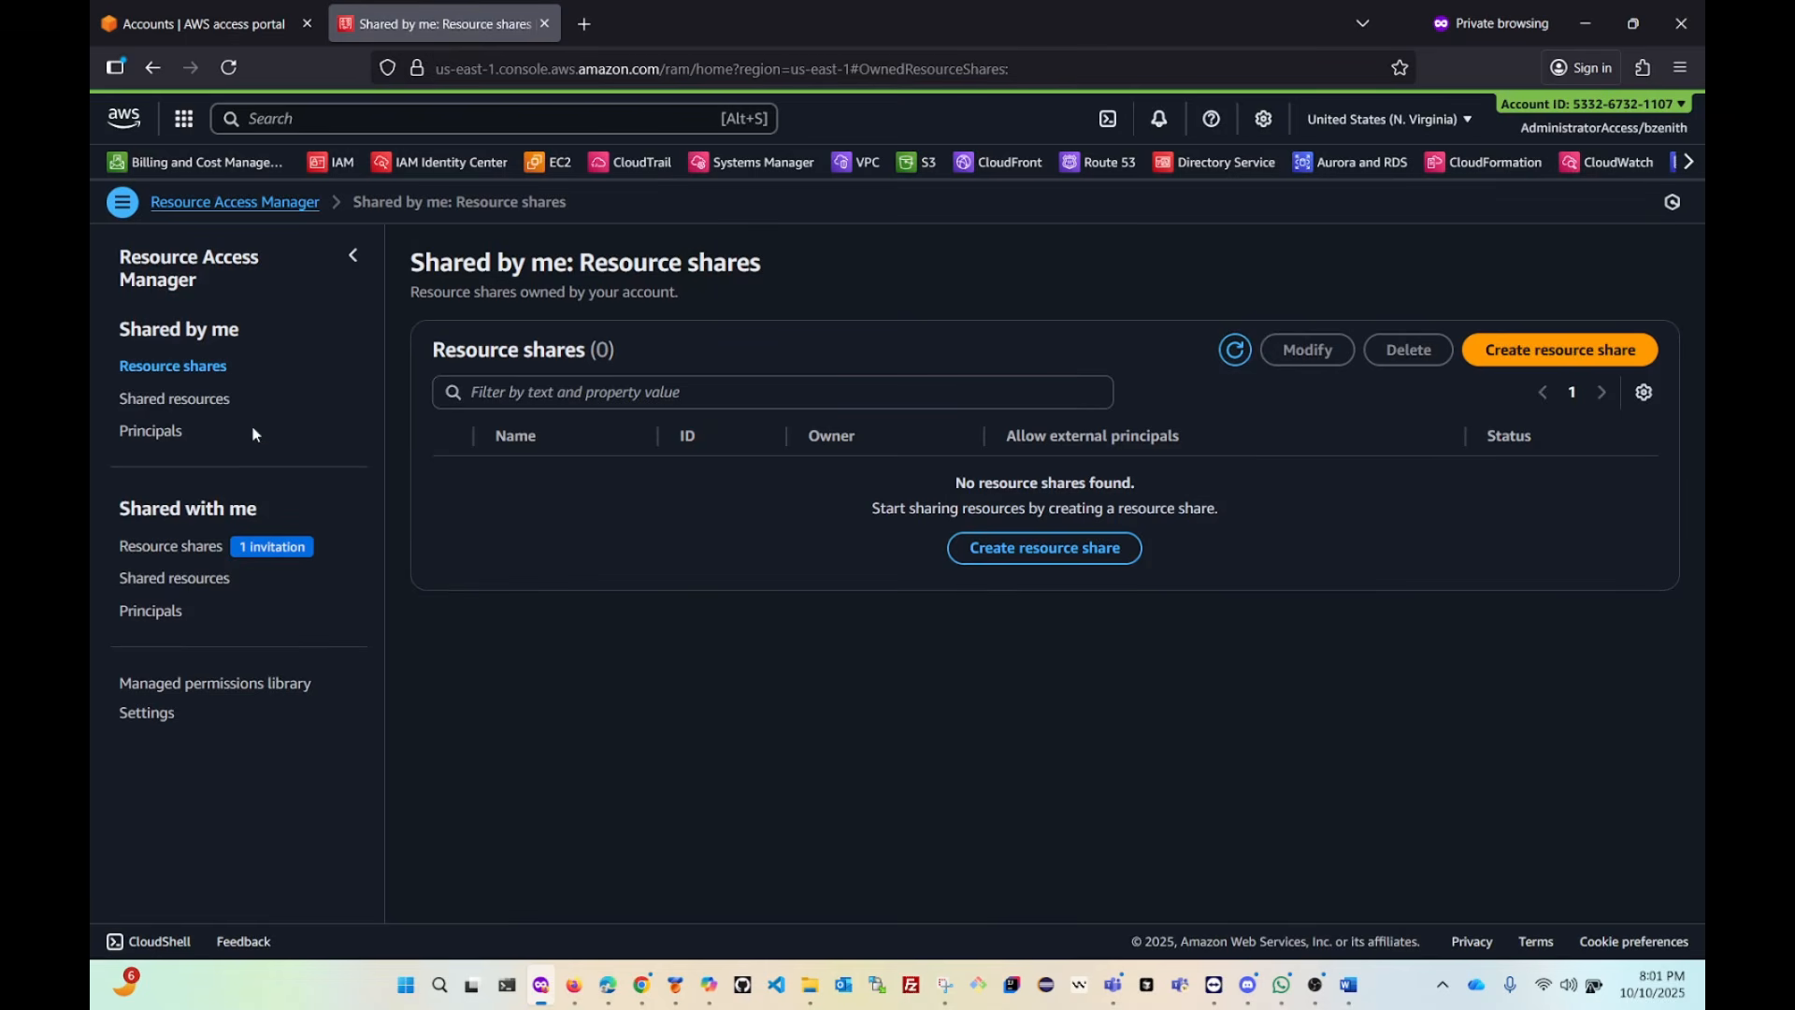
{"action": "left_click_drag", "start_coordinate": [97, 508], "coordinate": [260, 511]}
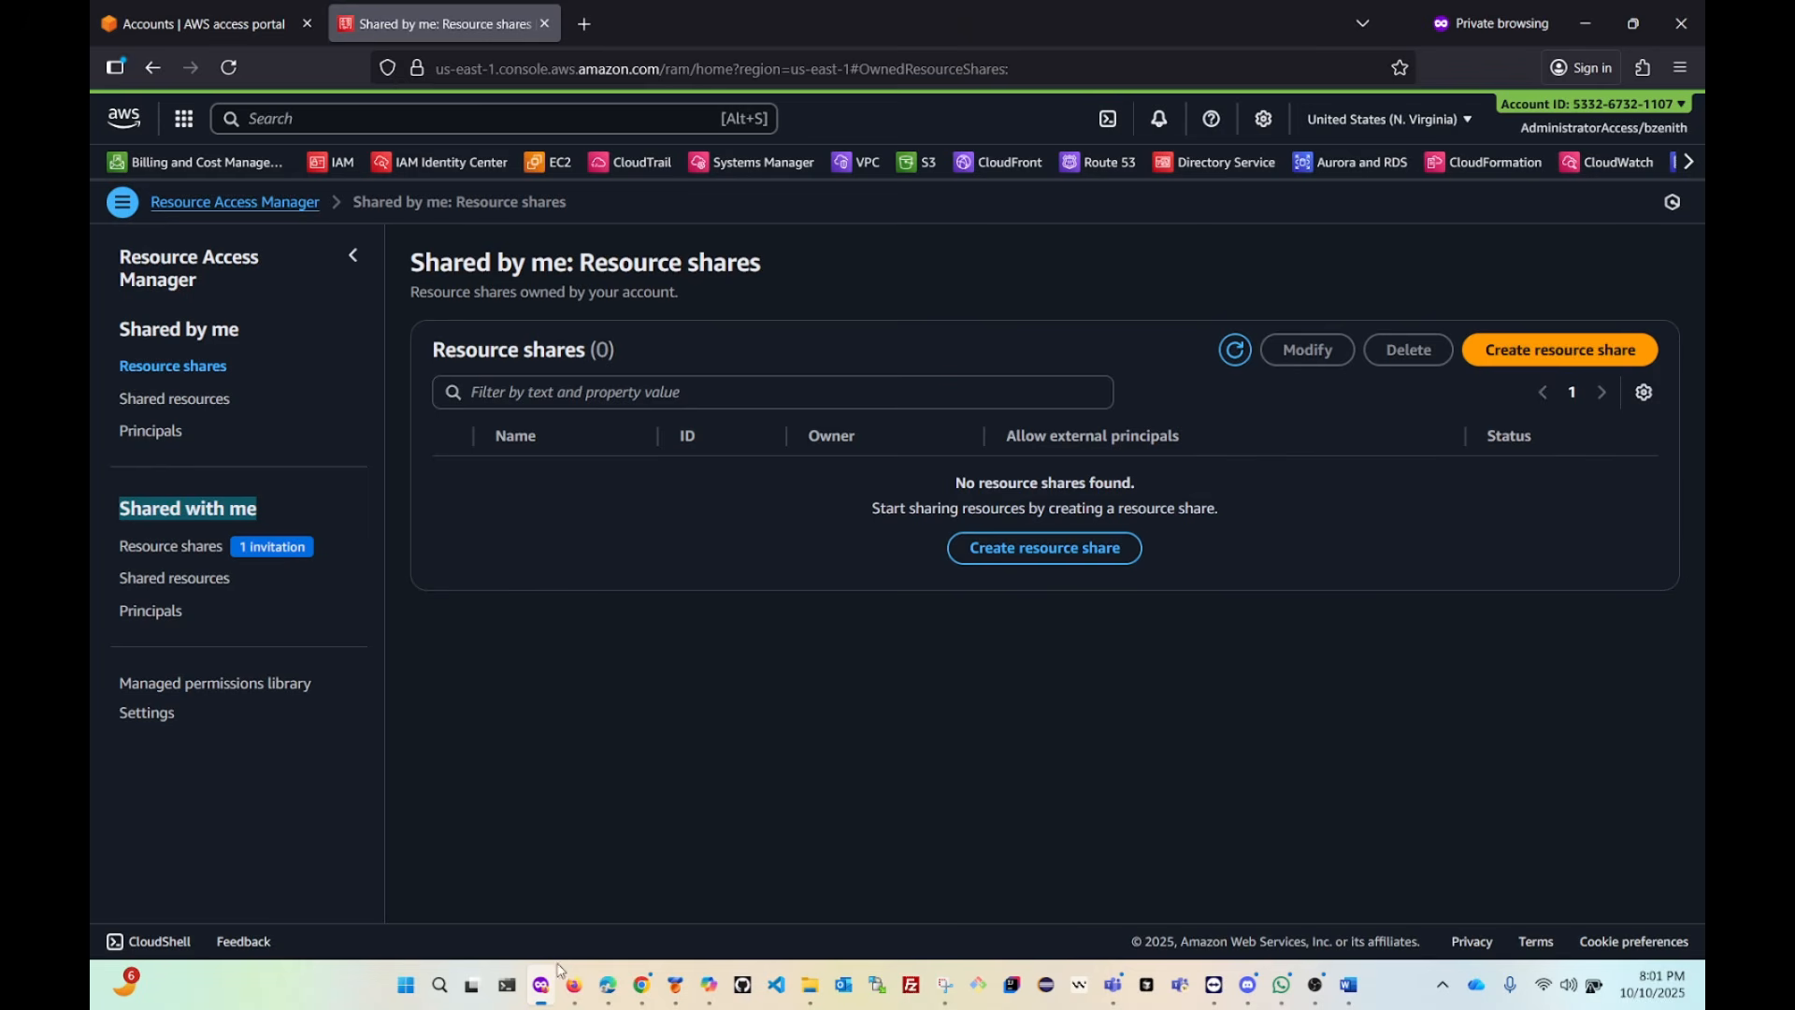
Return to the sharing account's window, reload the external share's details, and check the status of its resource and principal.
{"action": "left_click", "coordinate": [677, 921]}
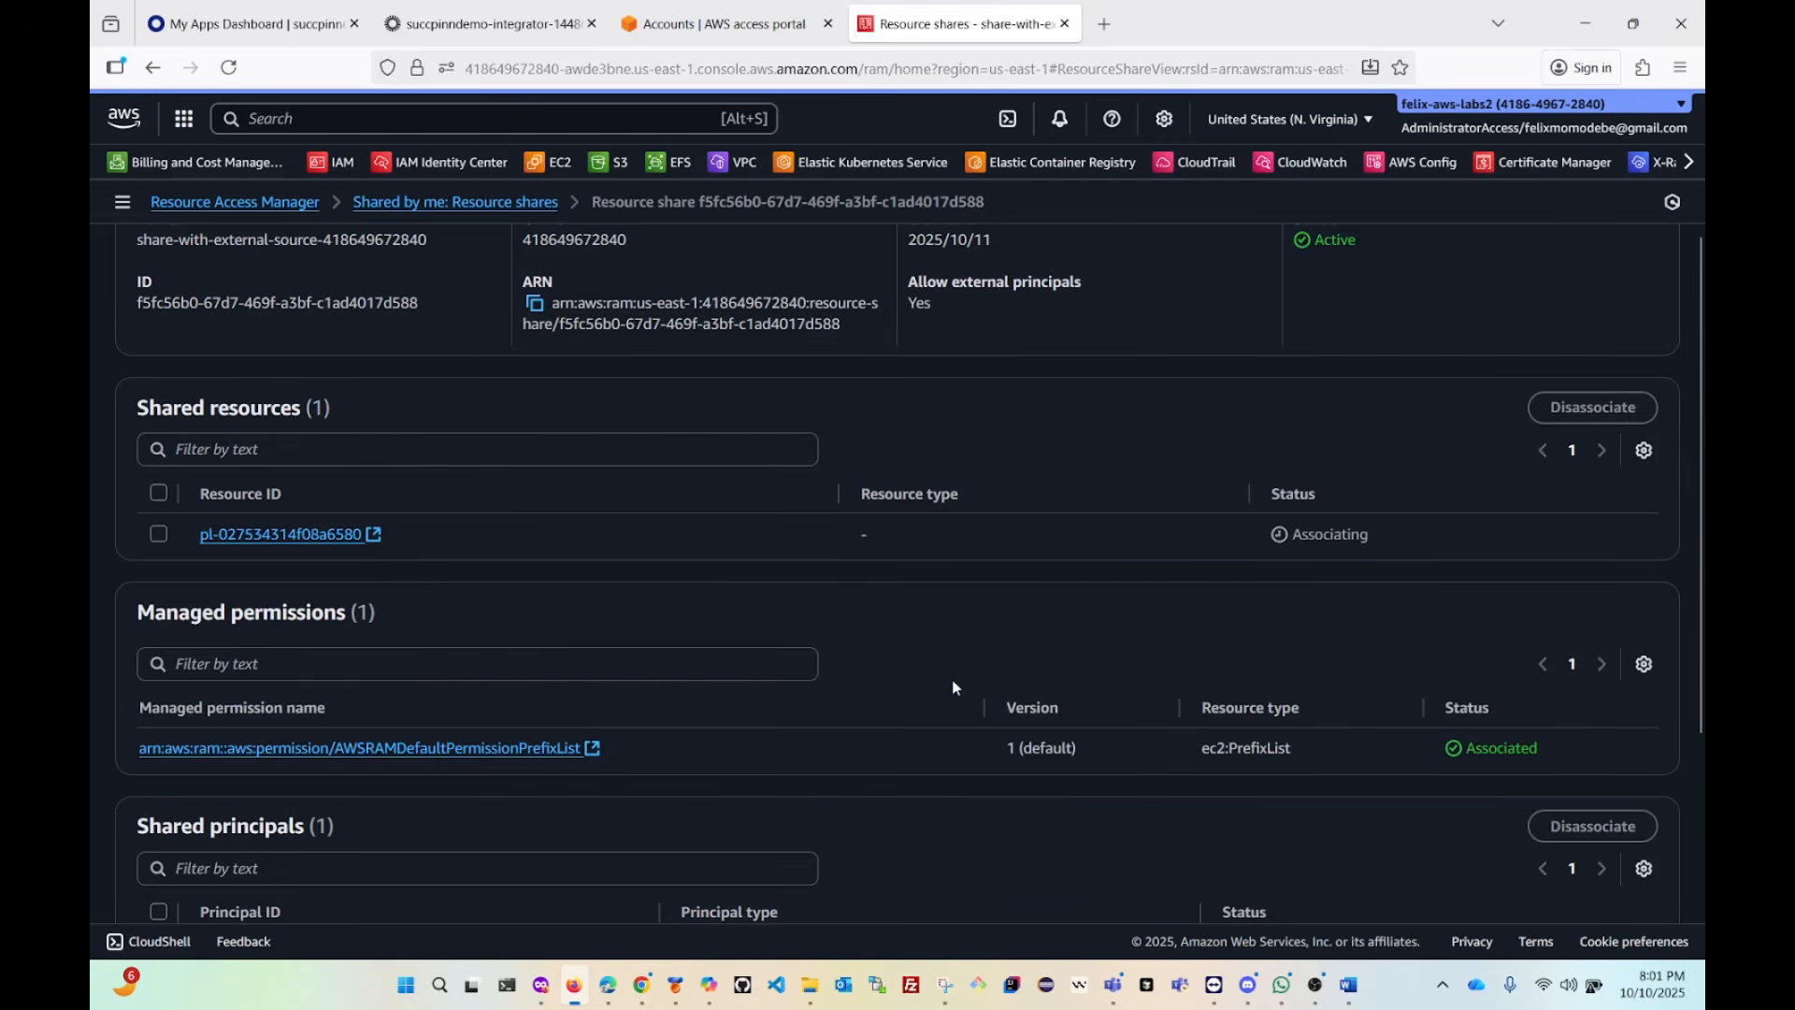
{"action": "left_click", "coordinate": [229, 69]}
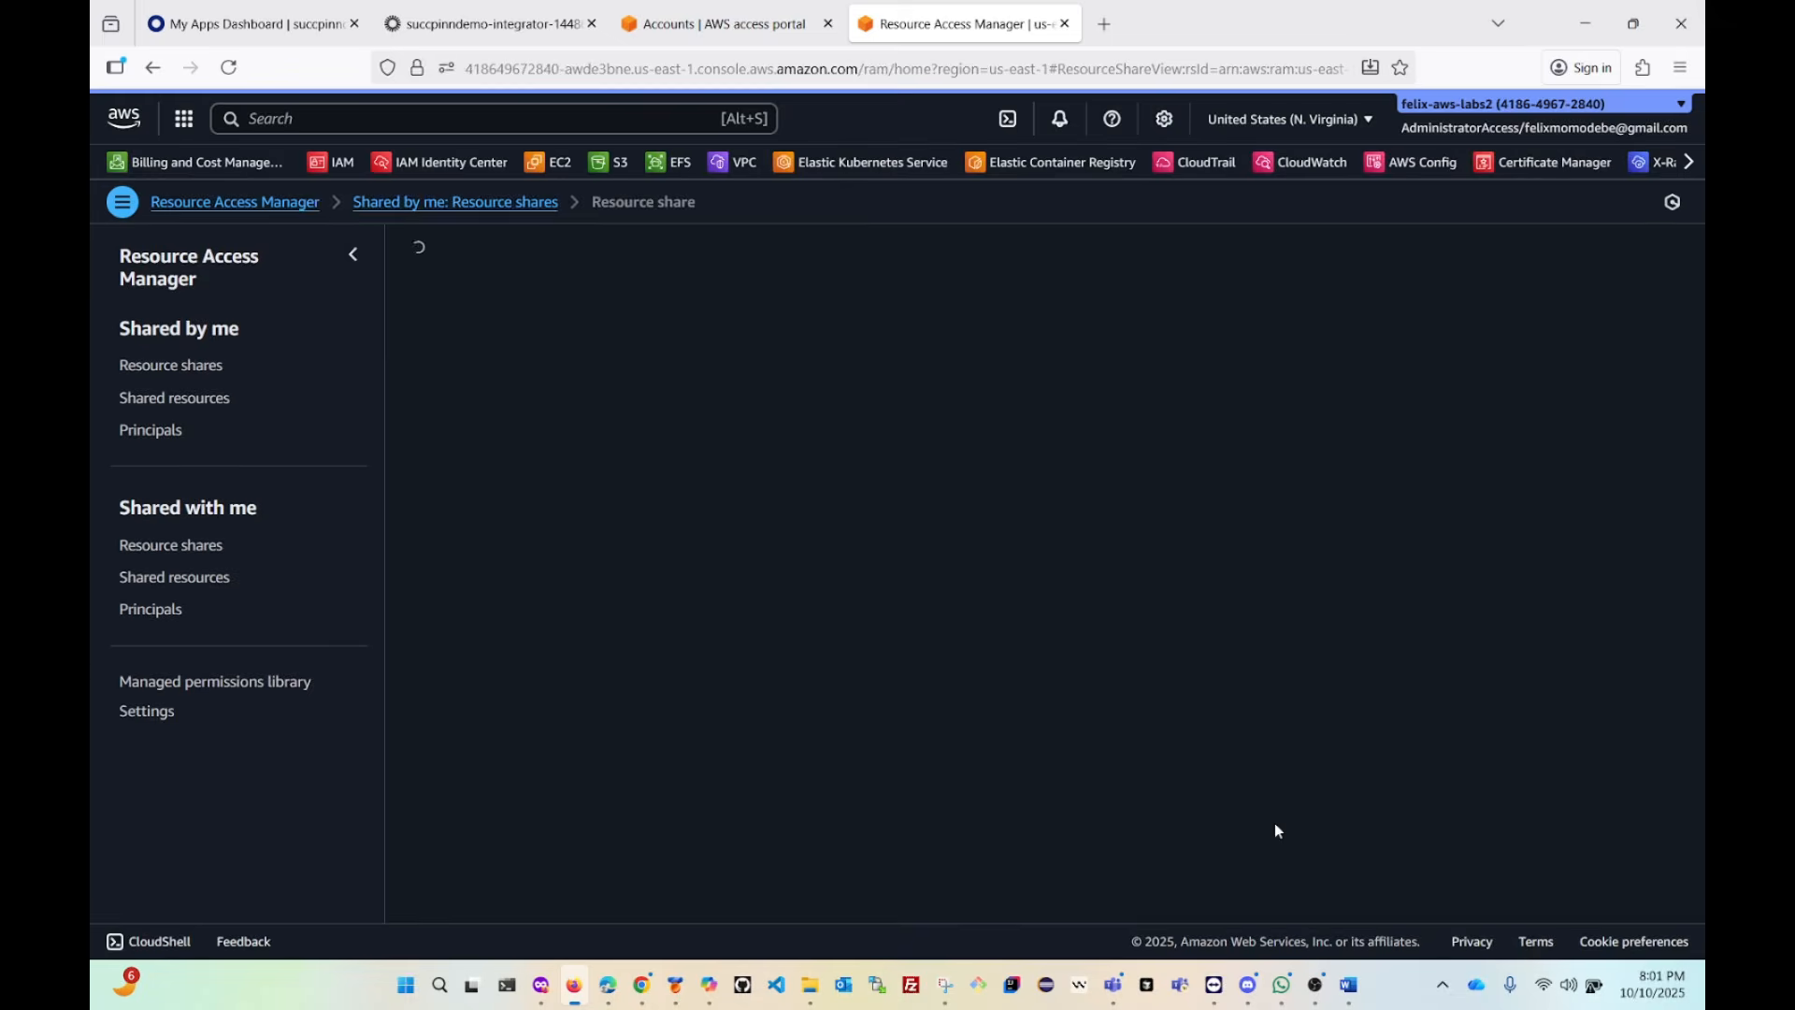
{"action": "scroll", "coordinate": [1175, 598], "scroll_direction": "down", "scroll_amount": 4}
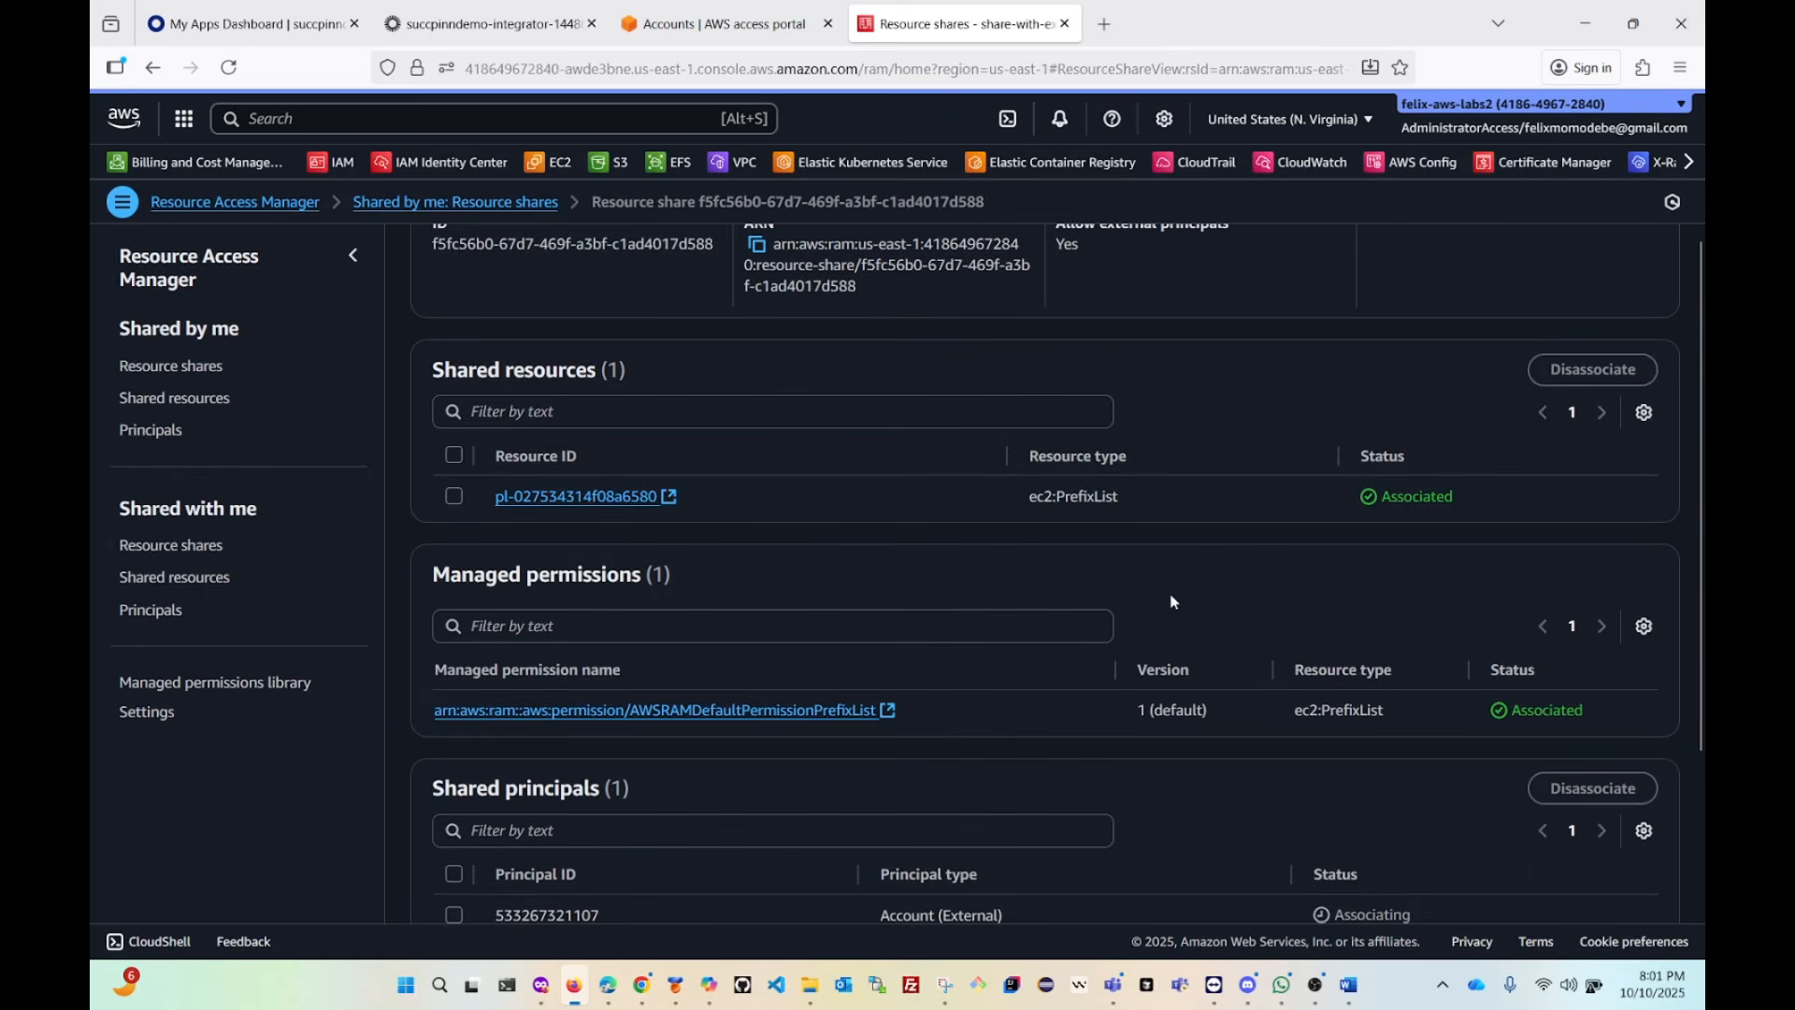
{"action": "scroll", "coordinate": [1335, 628], "scroll_direction": "up", "scroll_amount": 4}
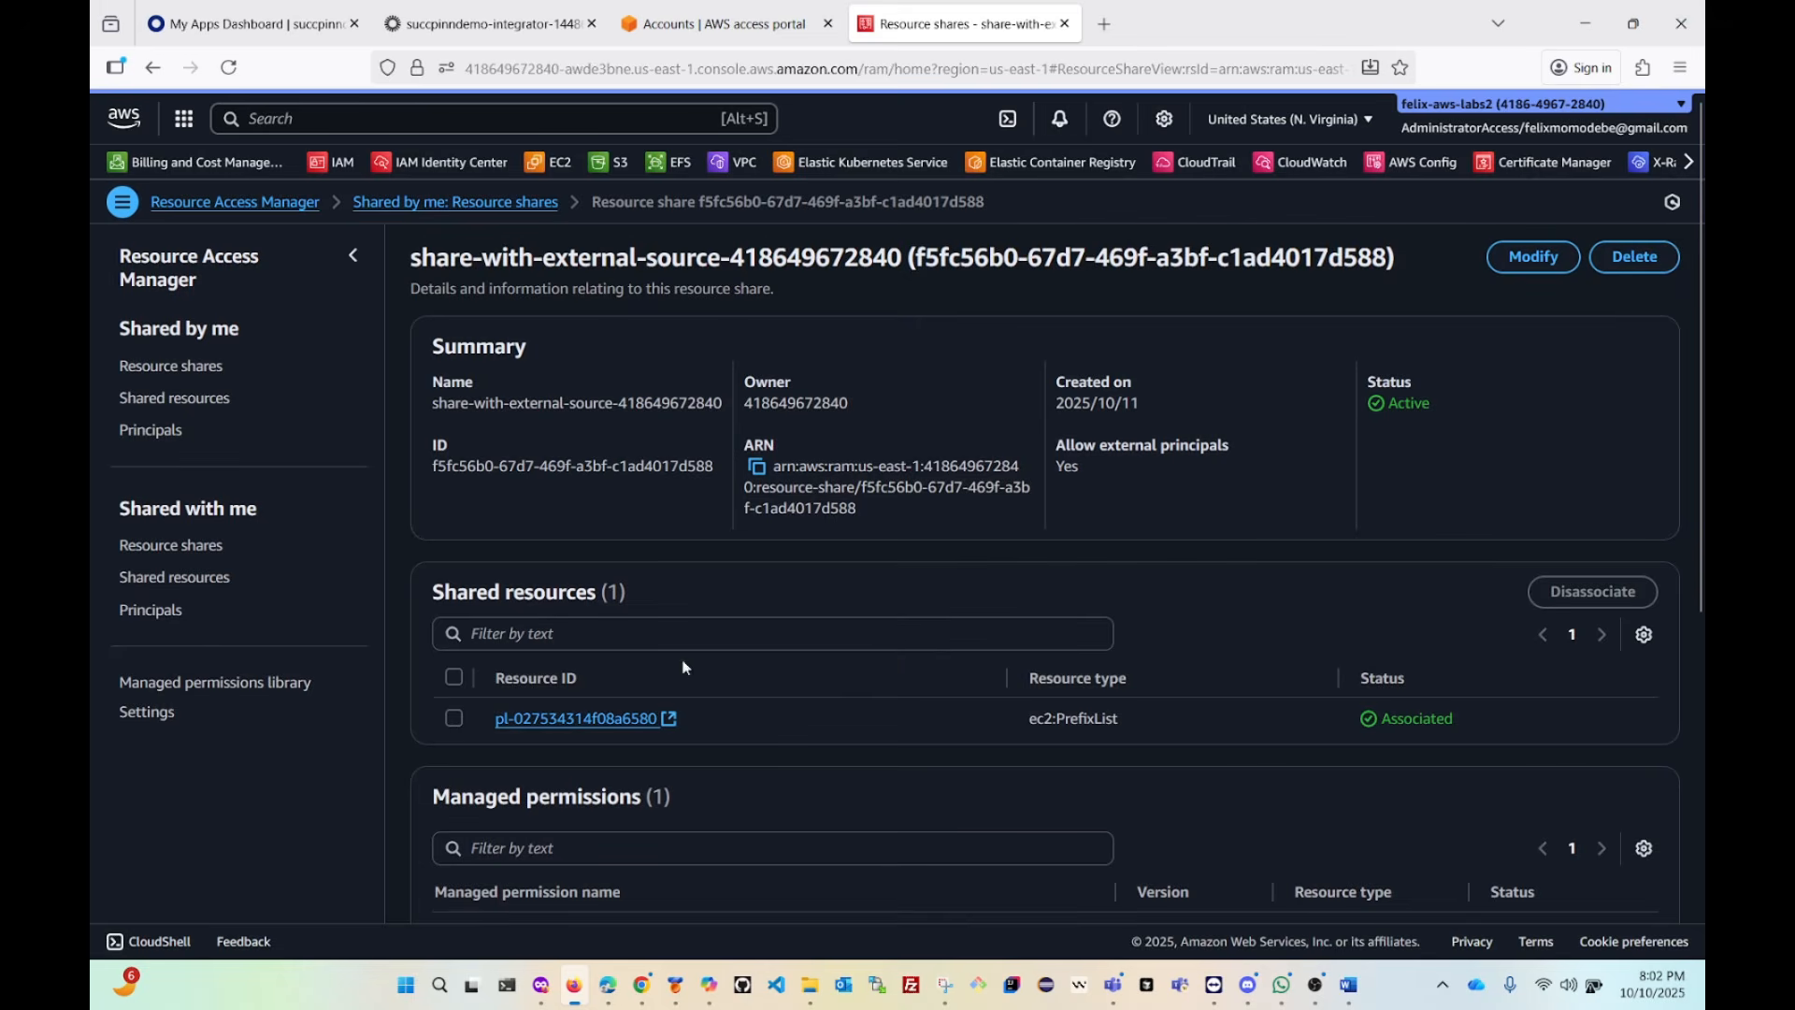
Back in the MasterController account, list the resource shares shared with it and check the external share's status.
{"action": "left_click", "coordinate": [540, 991]}
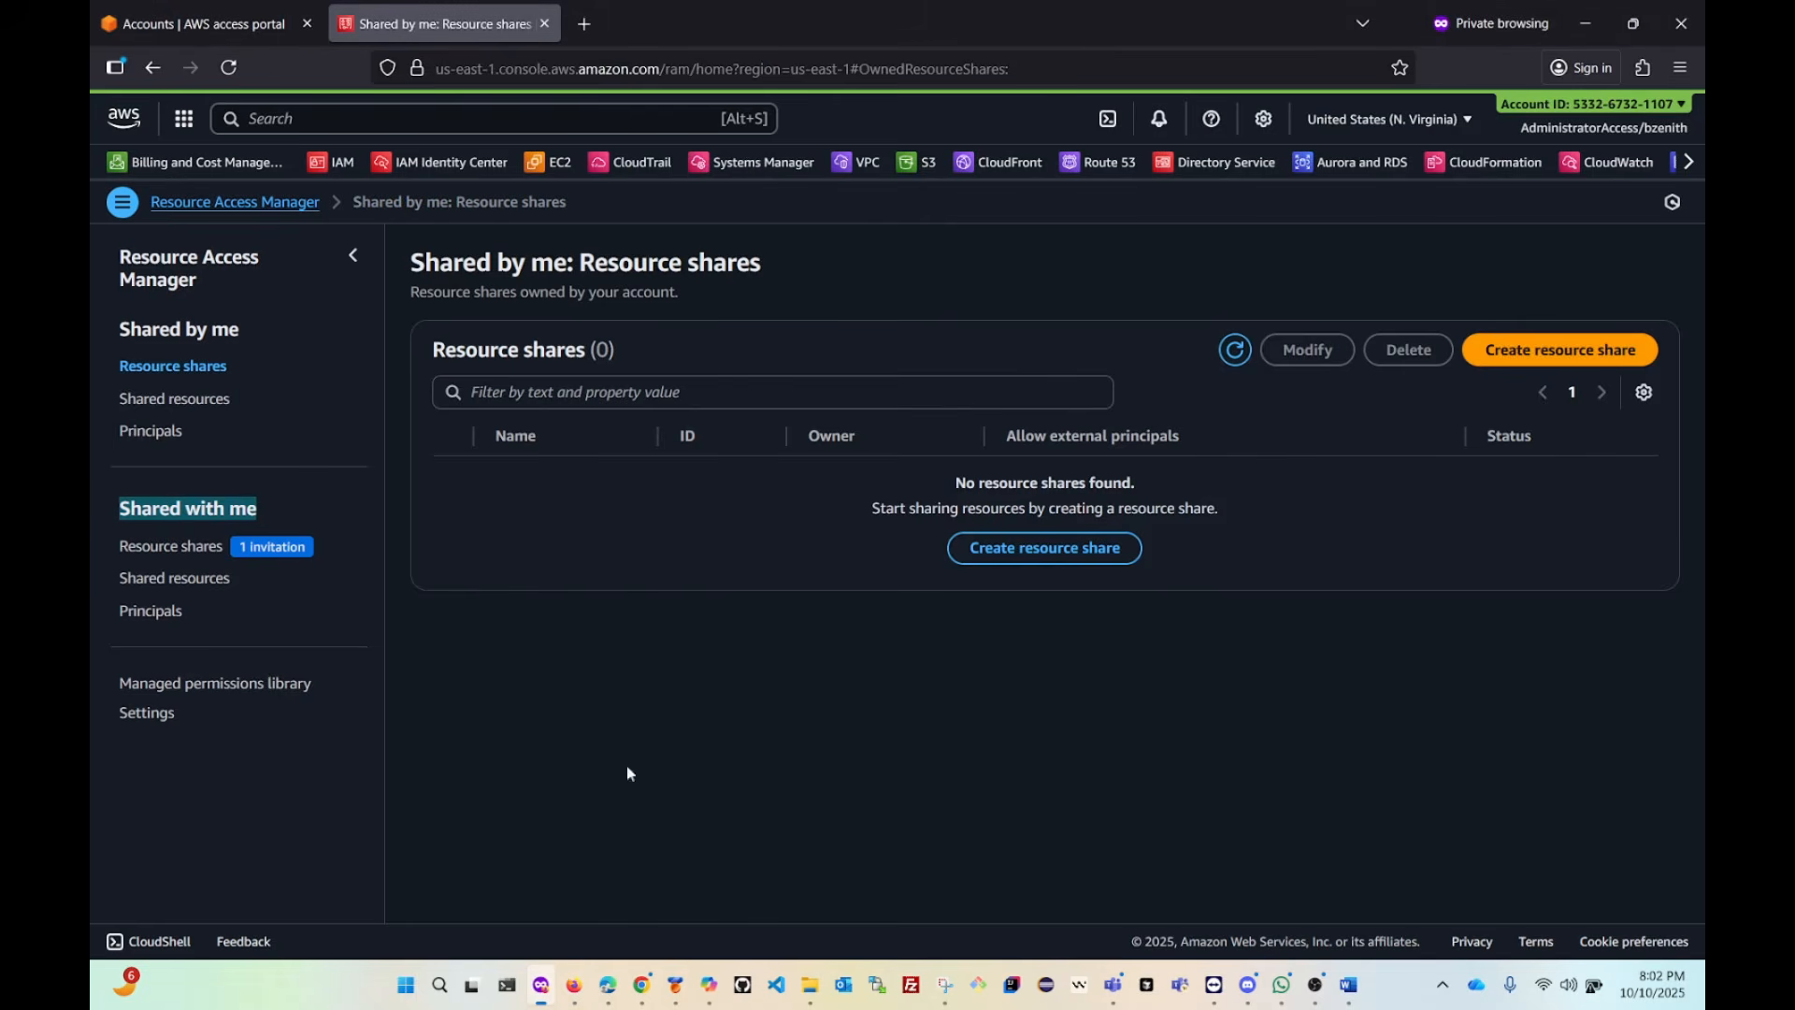
{"action": "left_click", "coordinate": [157, 552]}
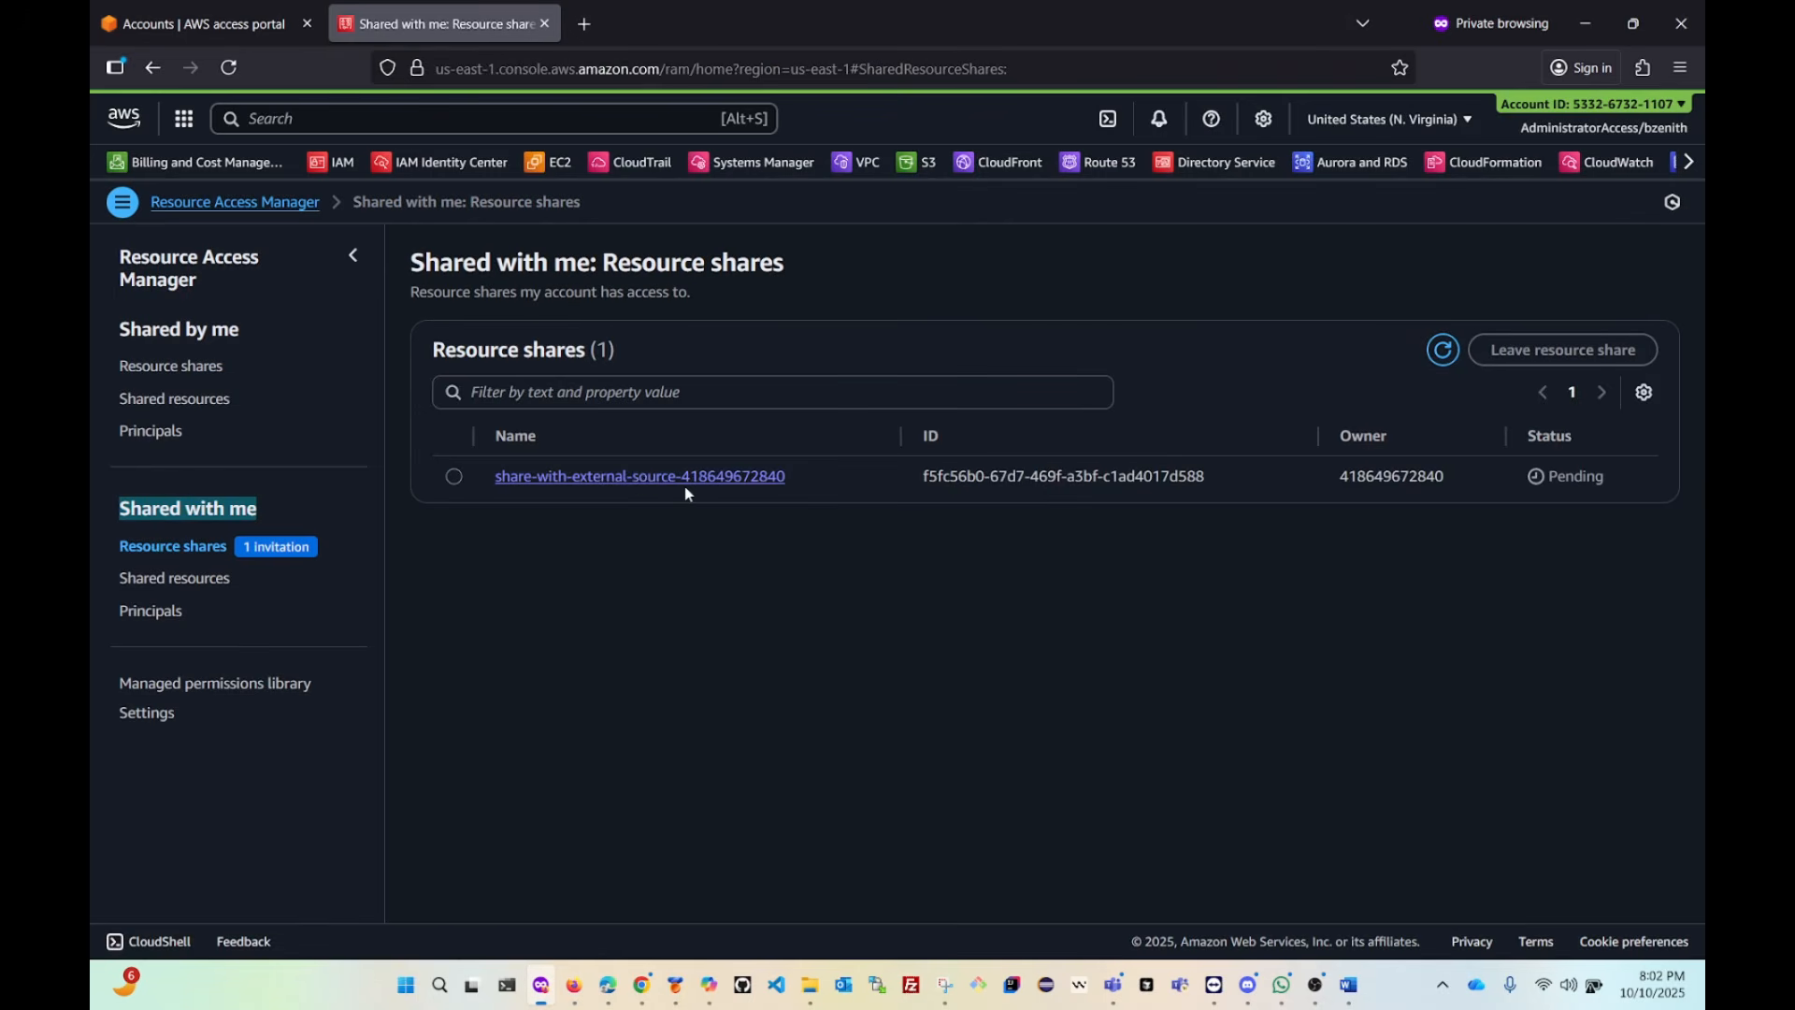
{"action": "left_click_drag", "start_coordinate": [1640, 481], "coordinate": [1527, 486]}
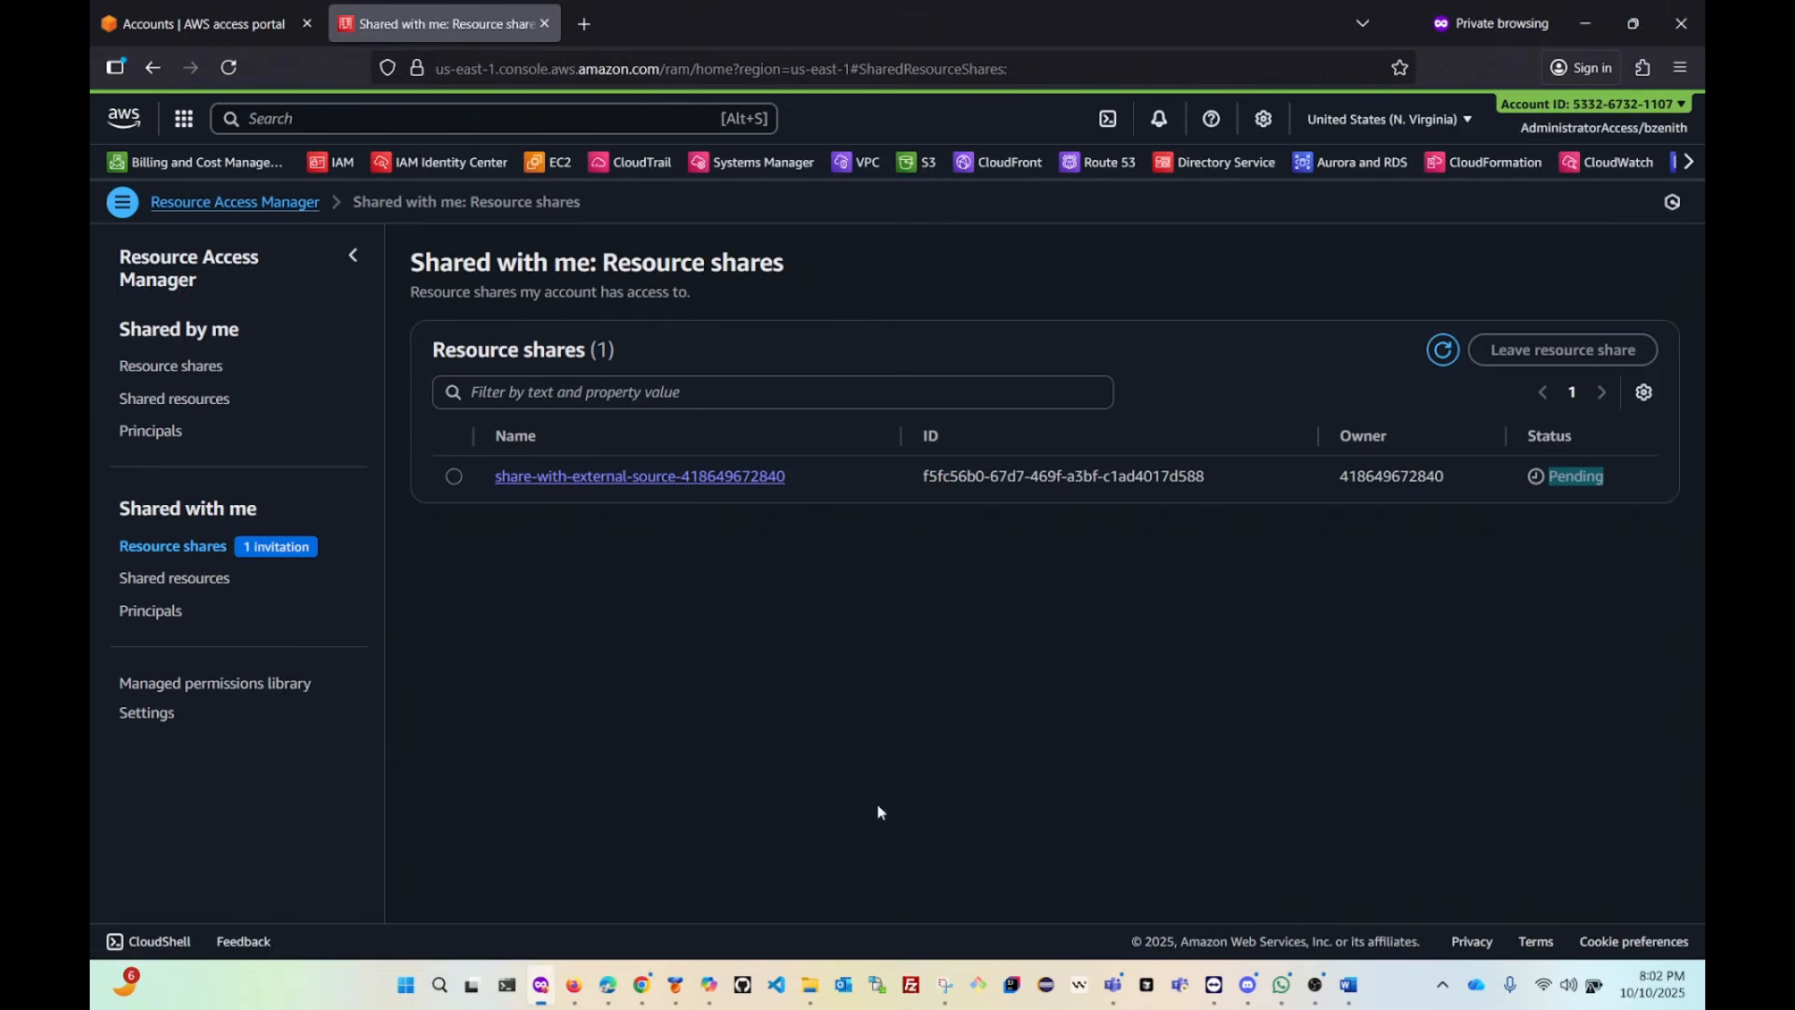
Open the external resource share invitation and accept it, and check the prefix list's status among the resources shared with the account.
{"action": "left_click", "coordinate": [454, 478]}
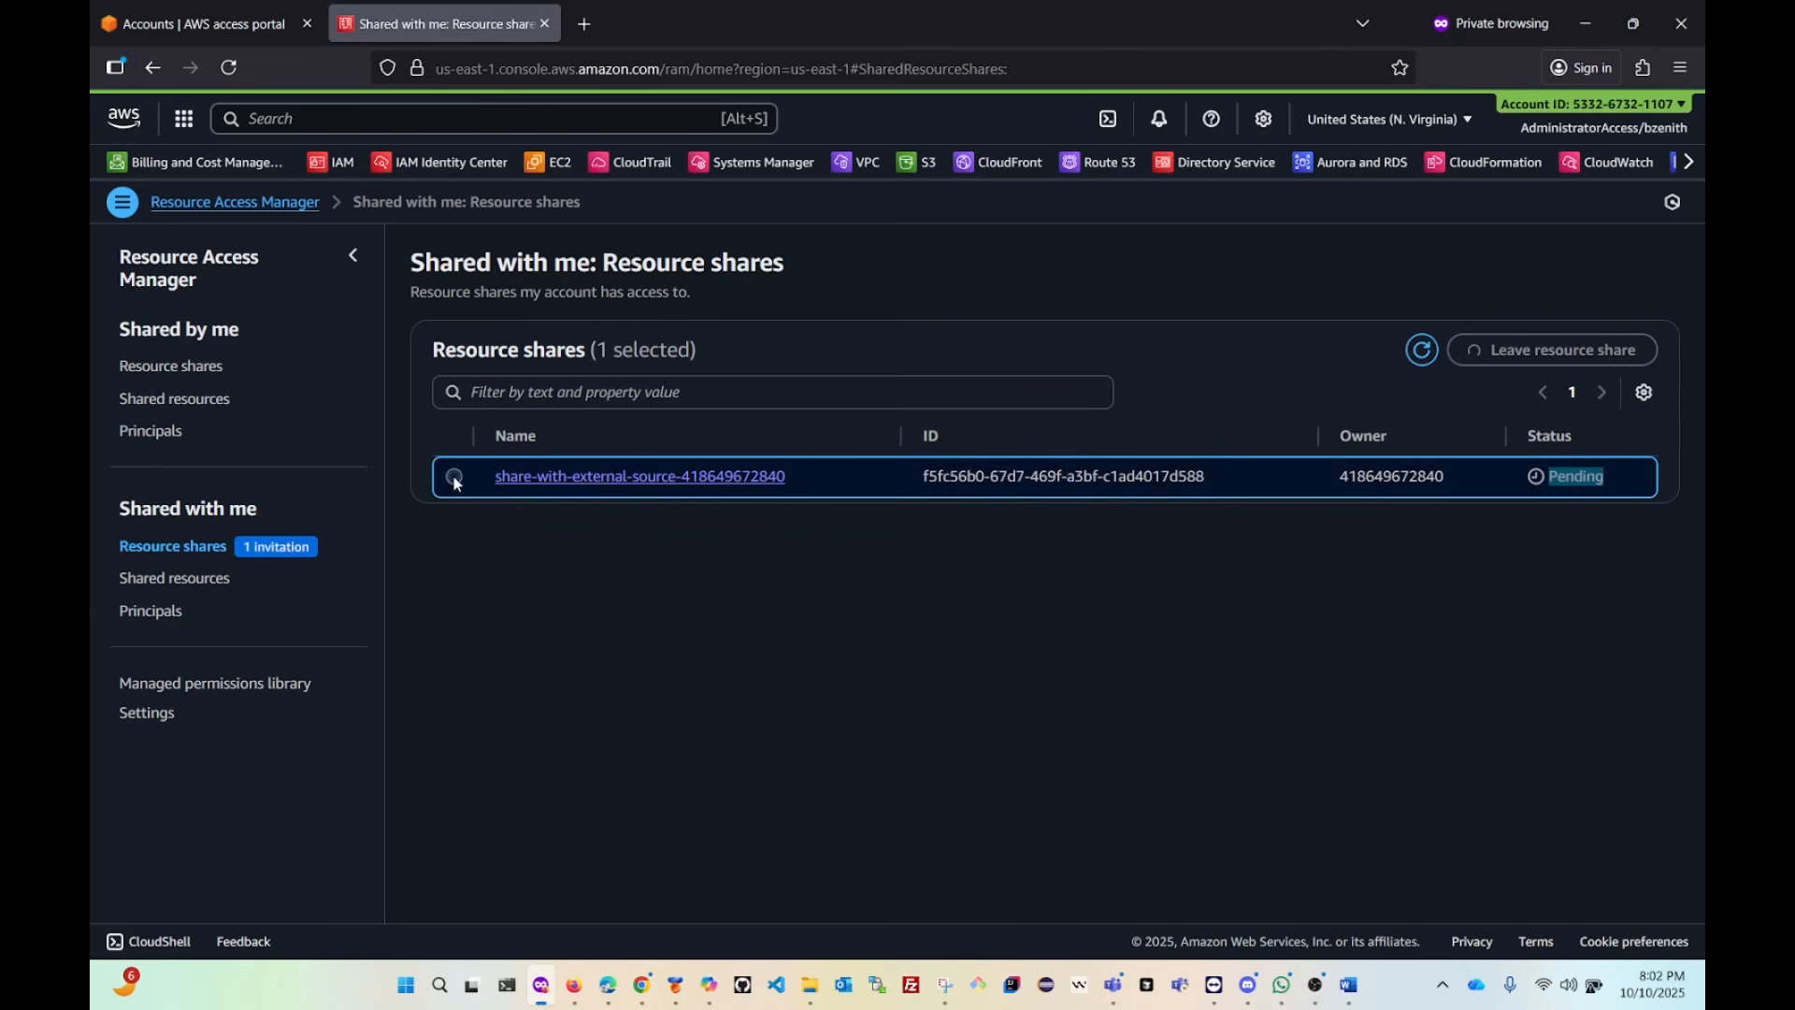
{"action": "left_click", "coordinate": [643, 479]}
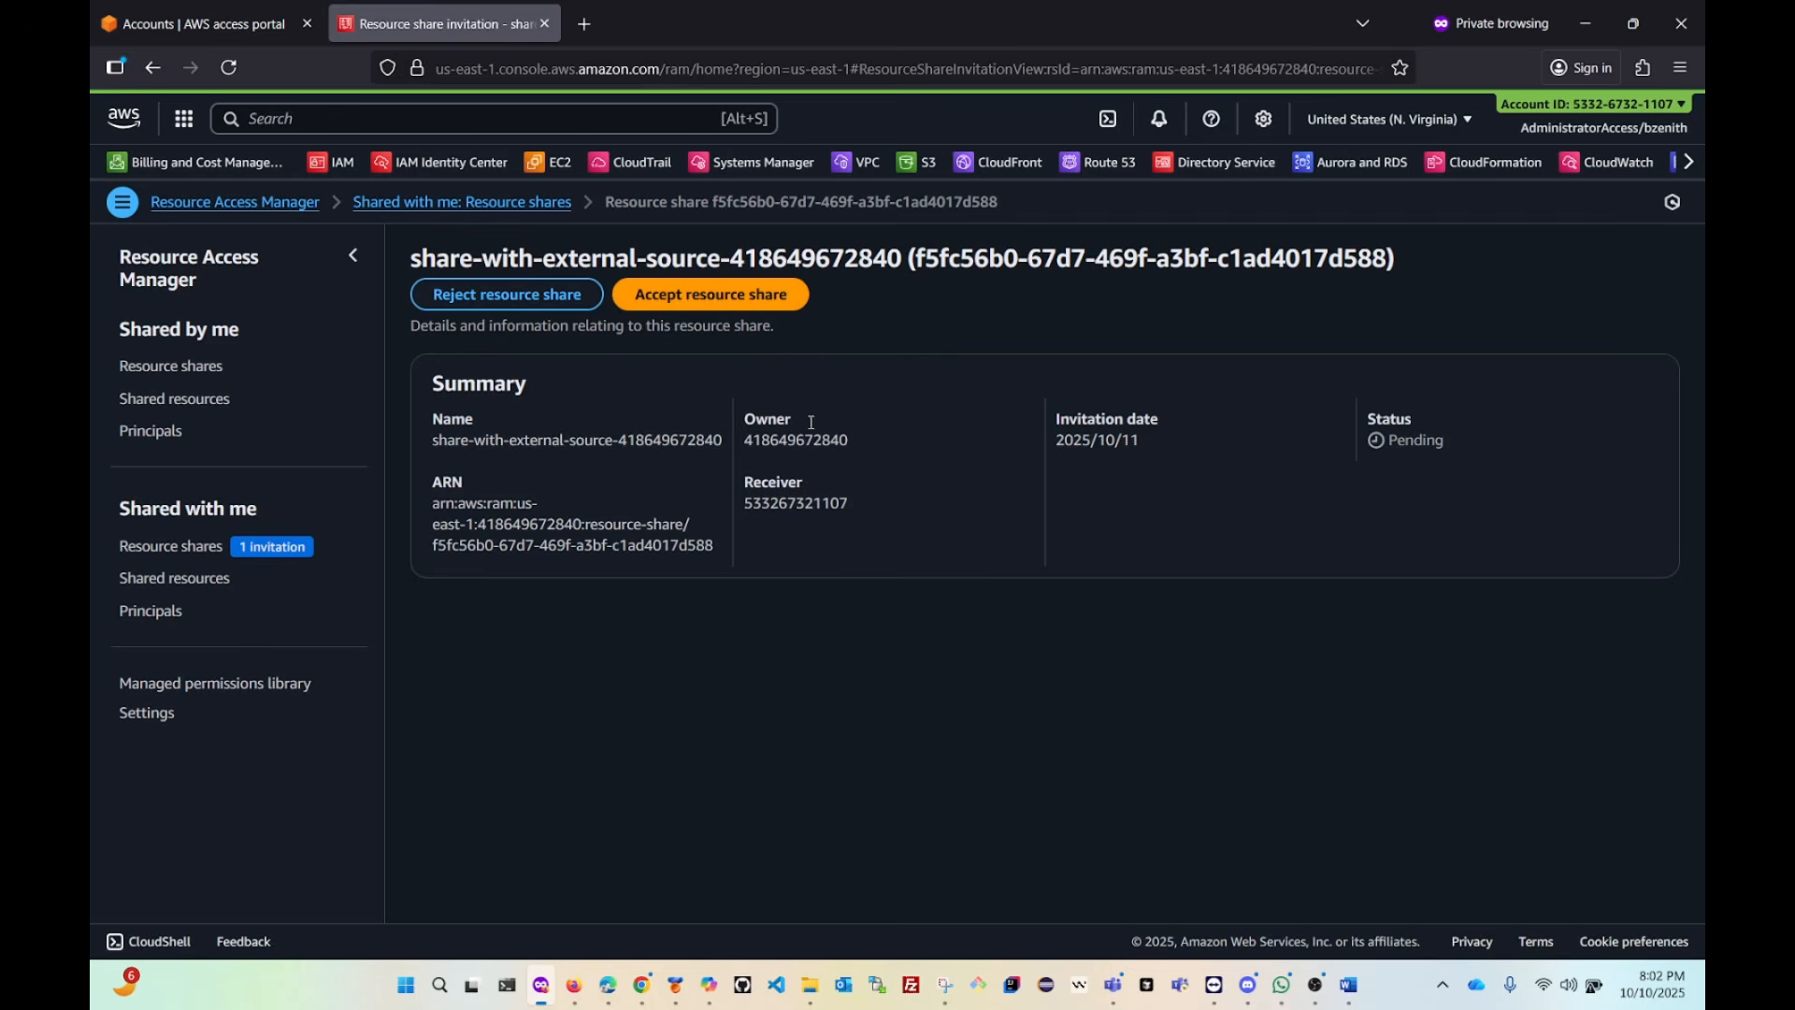
{"action": "left_click", "coordinate": [706, 297]}
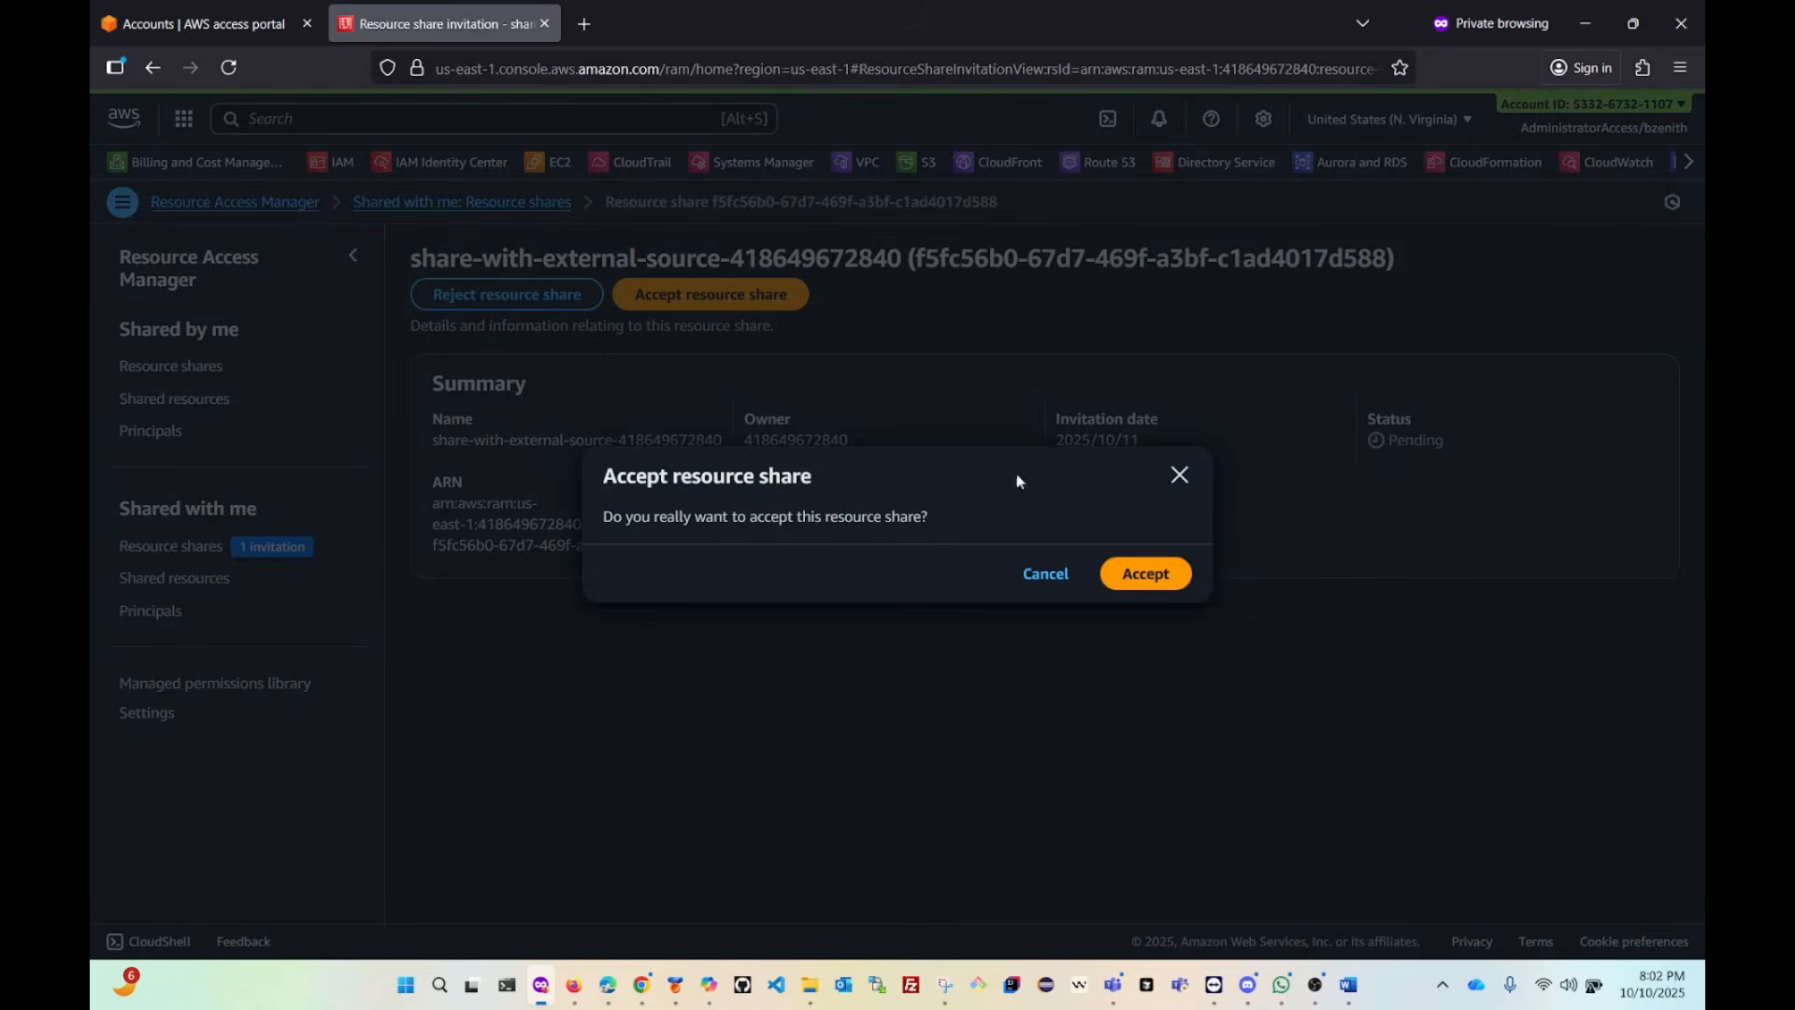
{"action": "left_click", "coordinate": [1163, 577]}
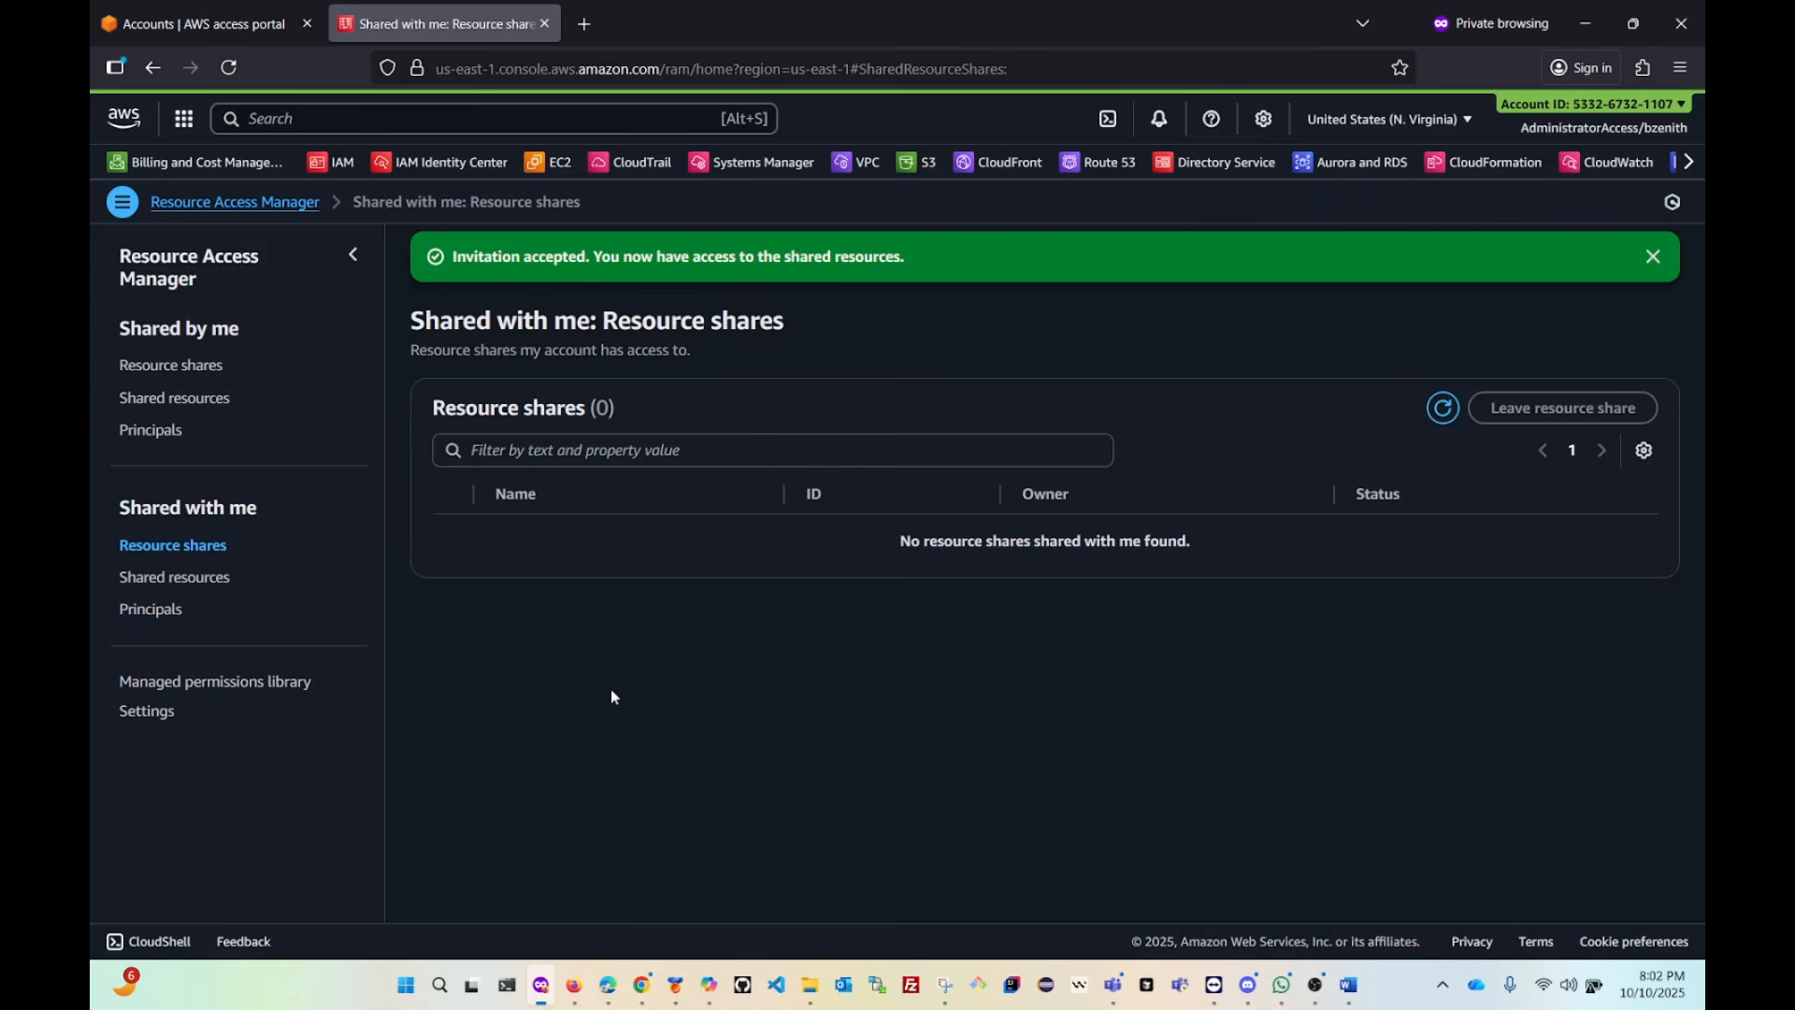
{"action": "left_click", "coordinate": [153, 582]}
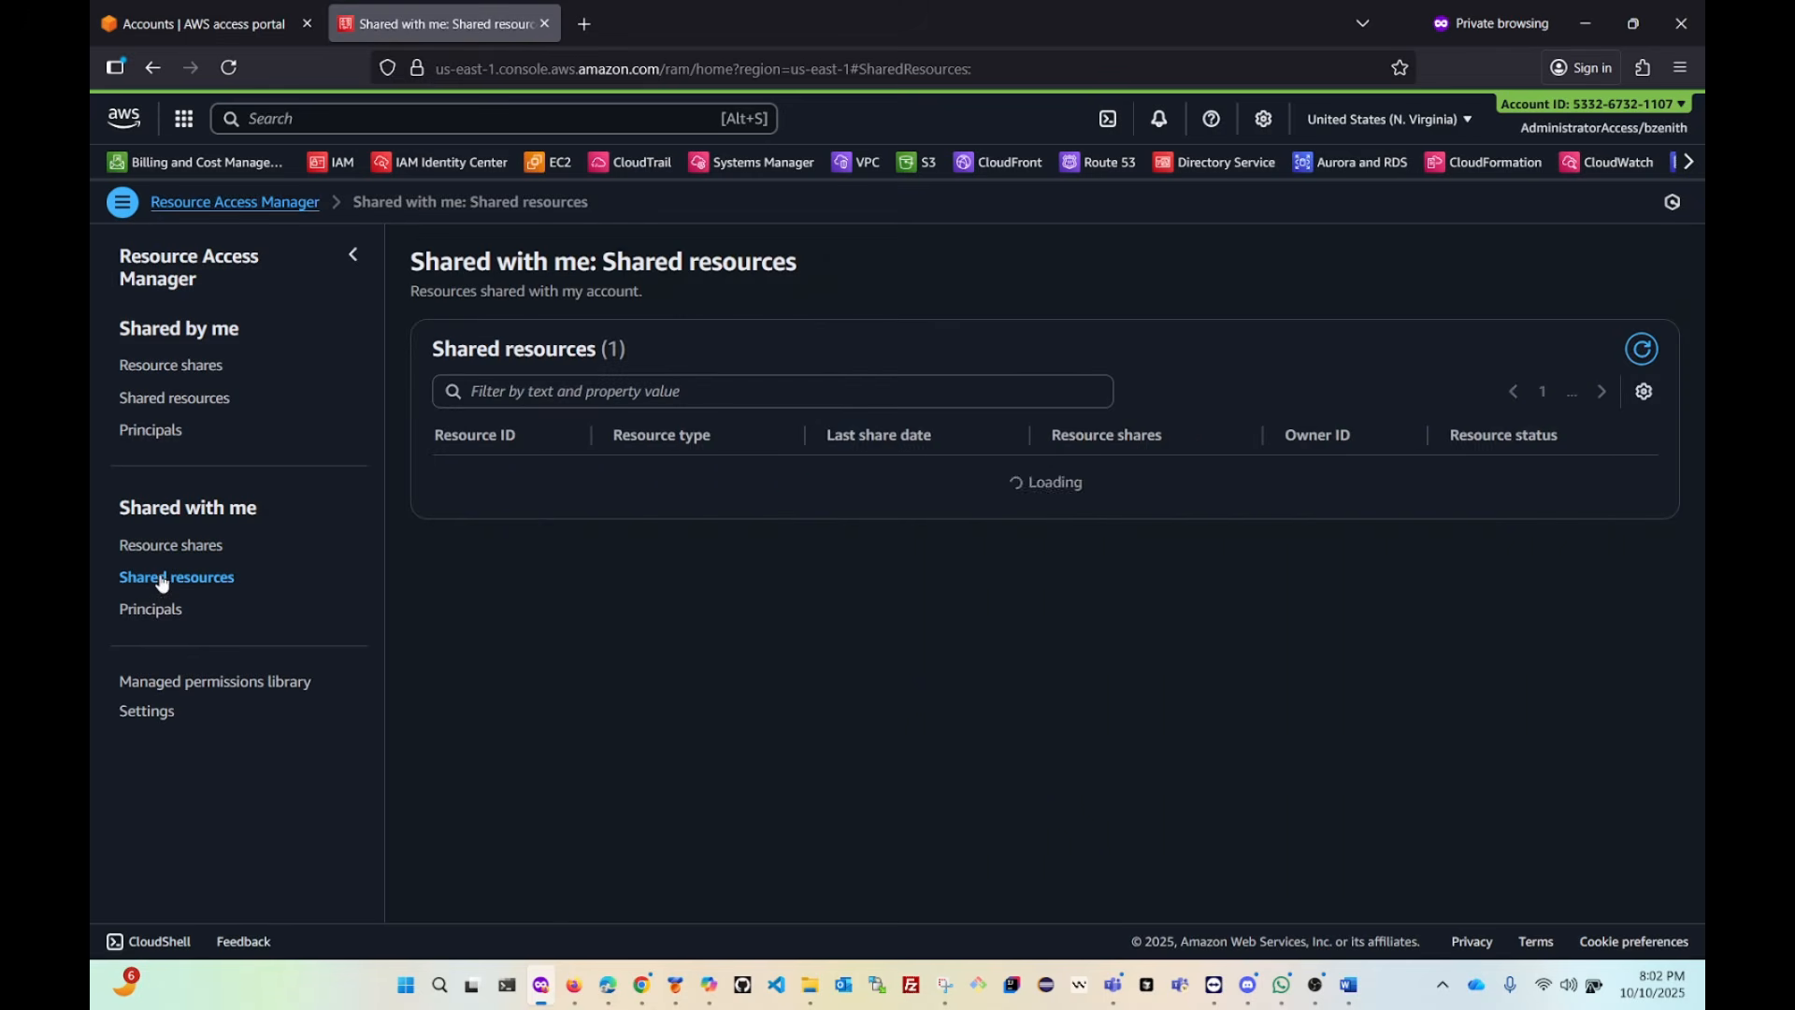
{"action": "left_click_drag", "start_coordinate": [1588, 482], "coordinate": [1481, 486]}
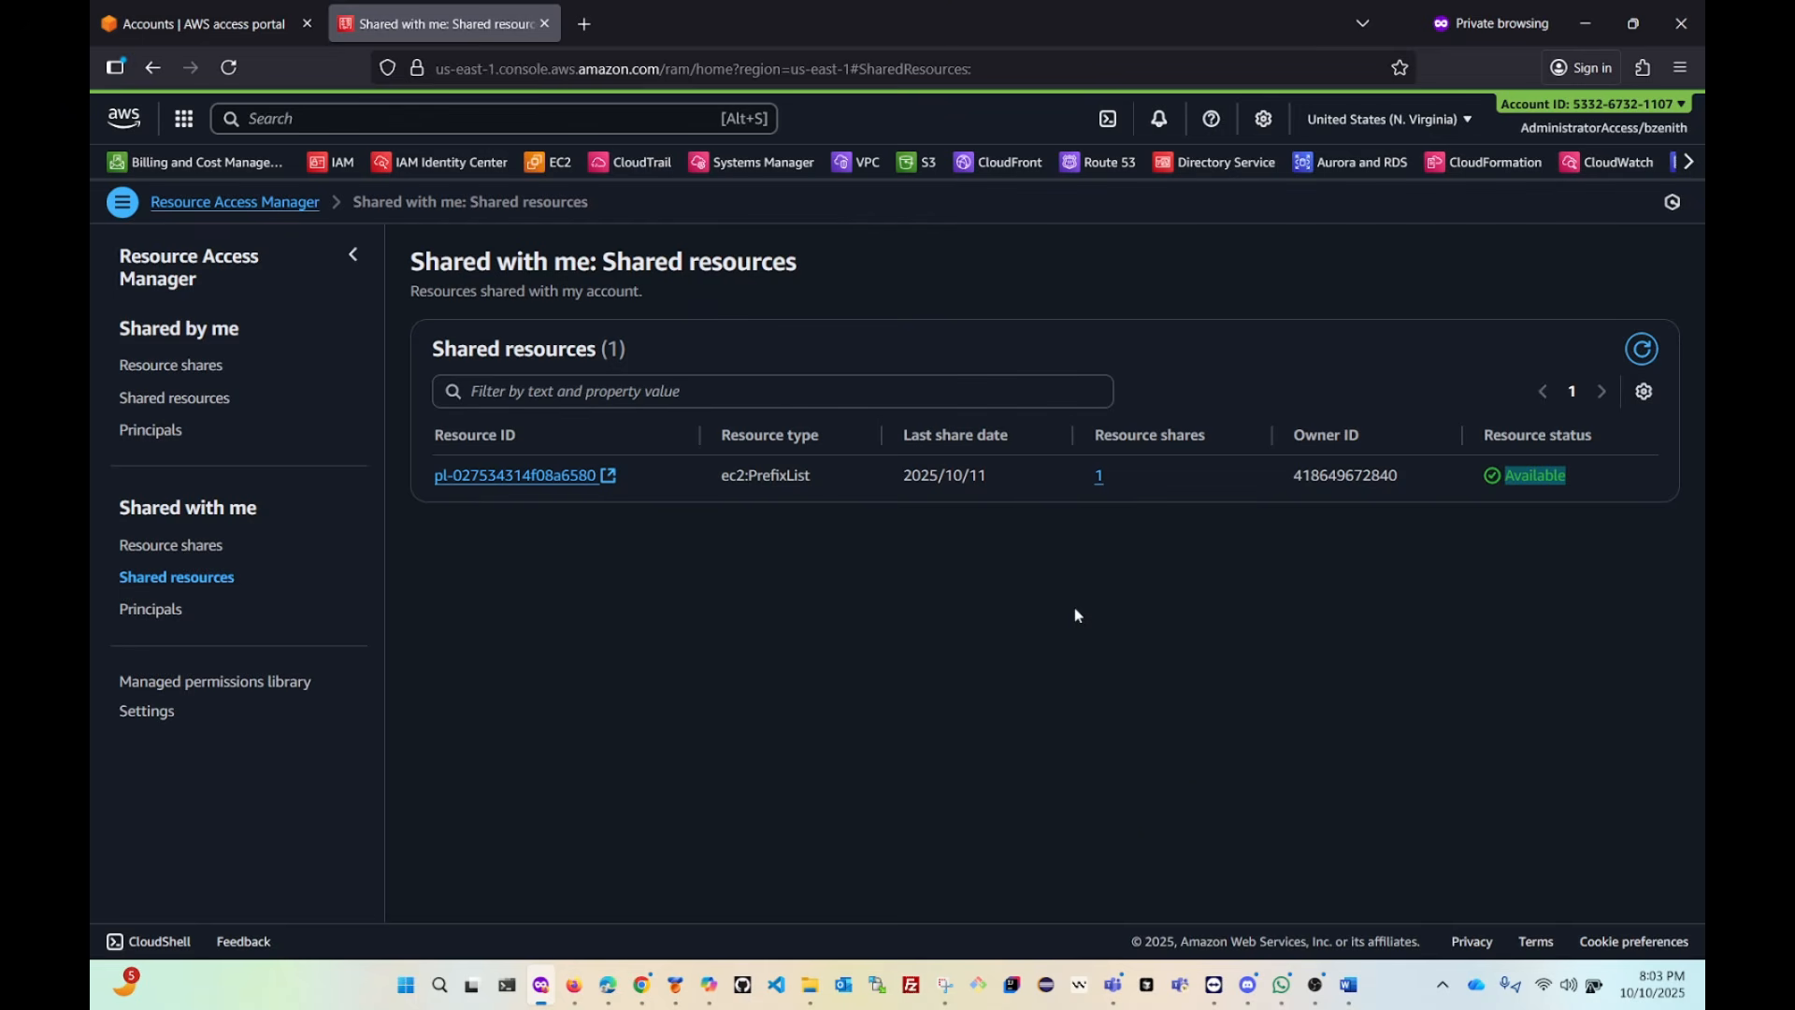
Switch to the organization's AWS access portal in the main browser window, collapse the Management account, and look over the account list.
{"action": "left_click", "coordinate": [574, 998]}
{"action": "left_click", "coordinate": [676, 23]}
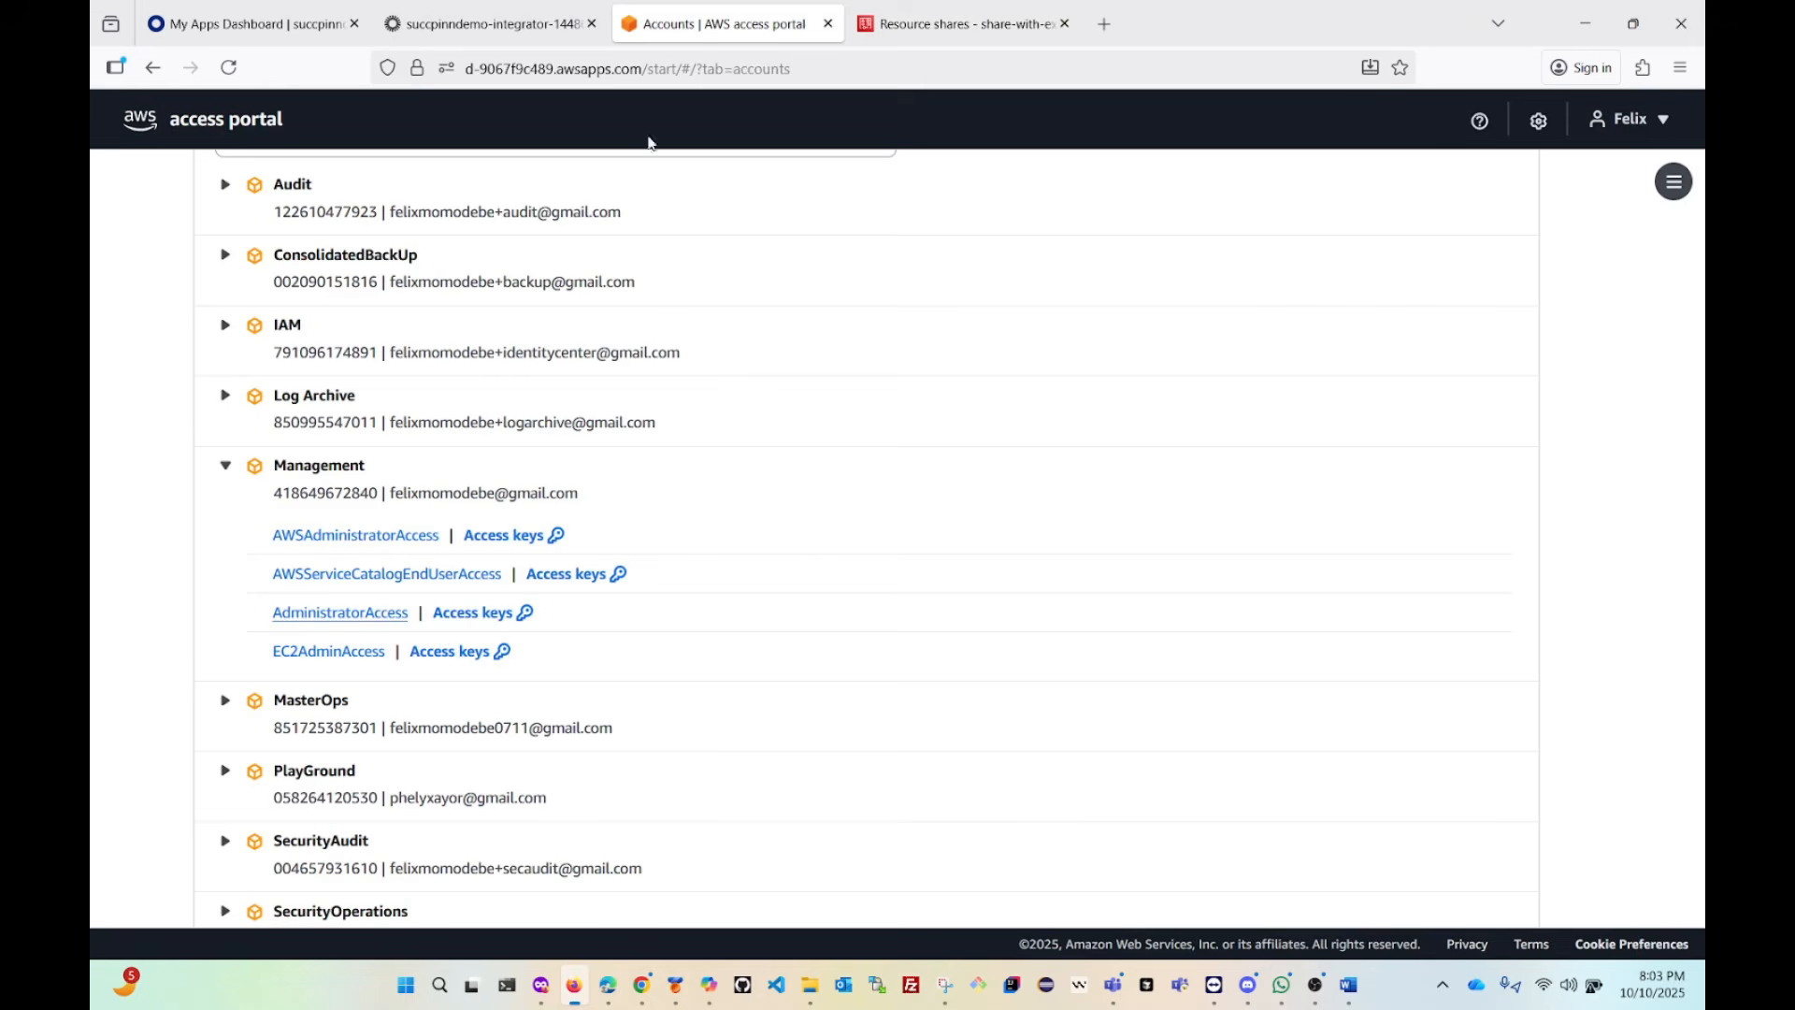
{"action": "left_click", "coordinate": [225, 465]}
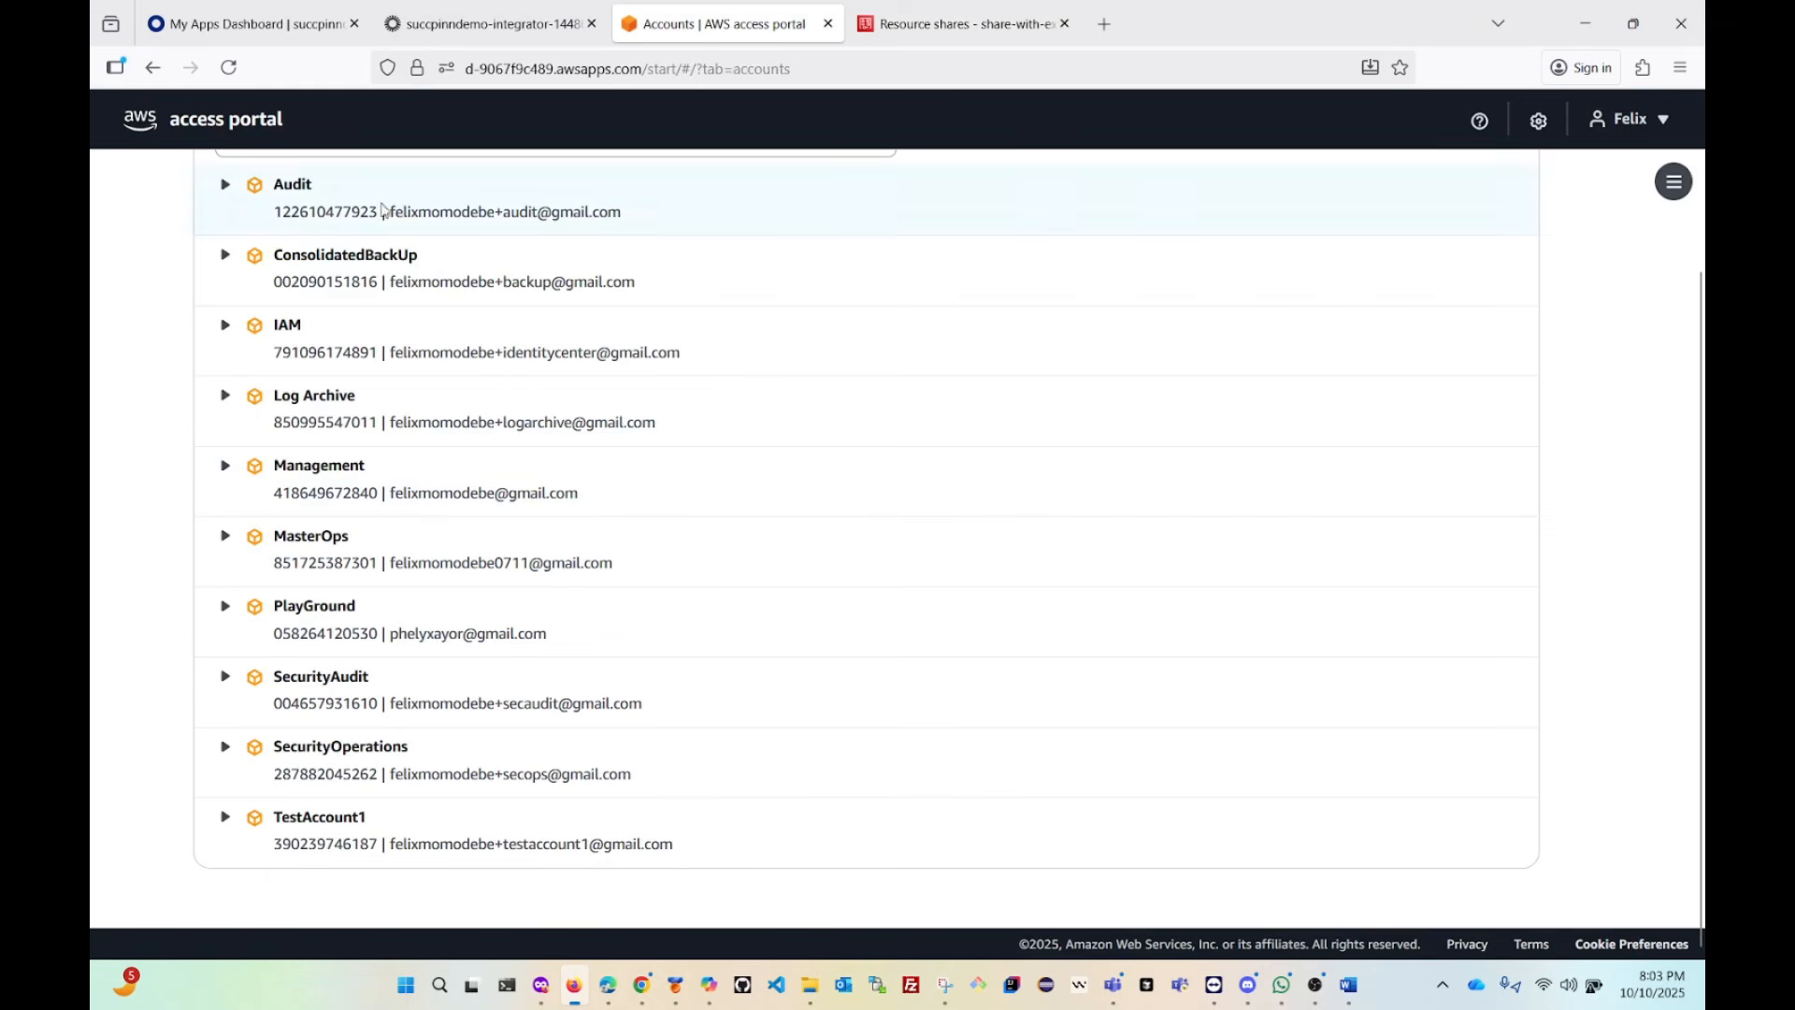
{"action": "scroll", "coordinate": [374, 495], "scroll_direction": "up", "scroll_amount": 2}
{"action": "scroll", "coordinate": [374, 505], "scroll_direction": "down", "scroll_amount": 2}
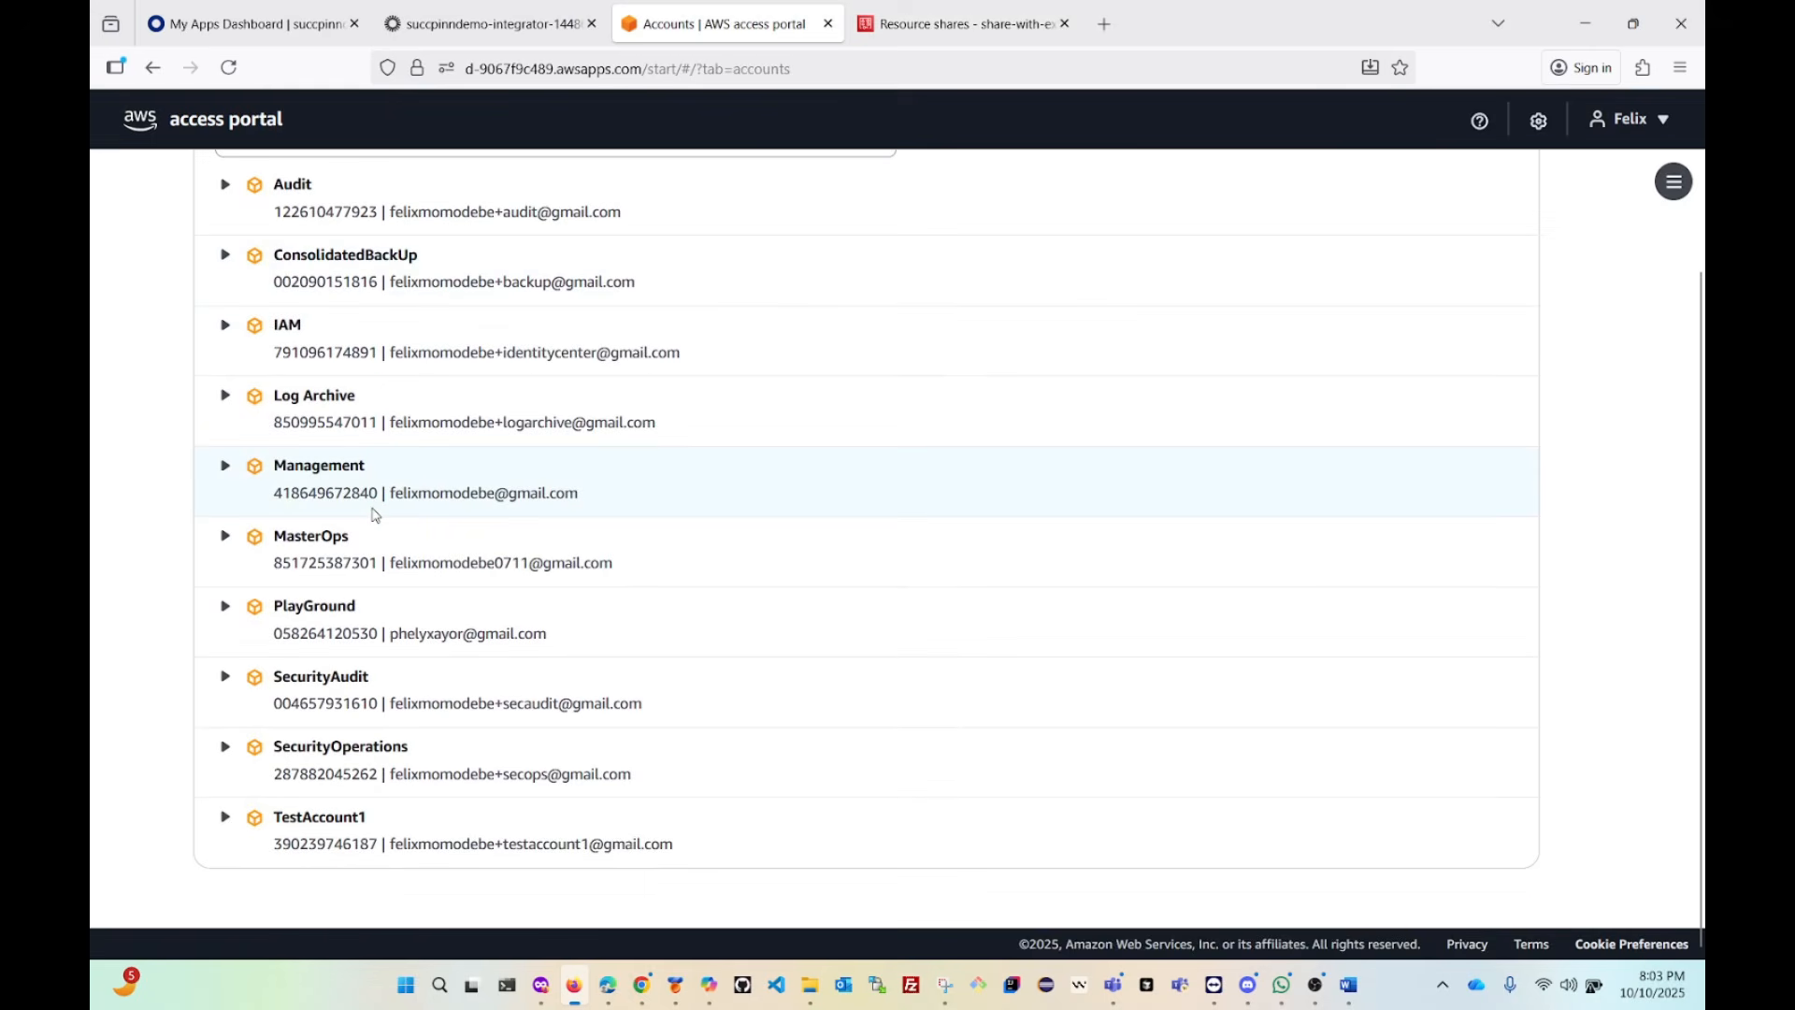